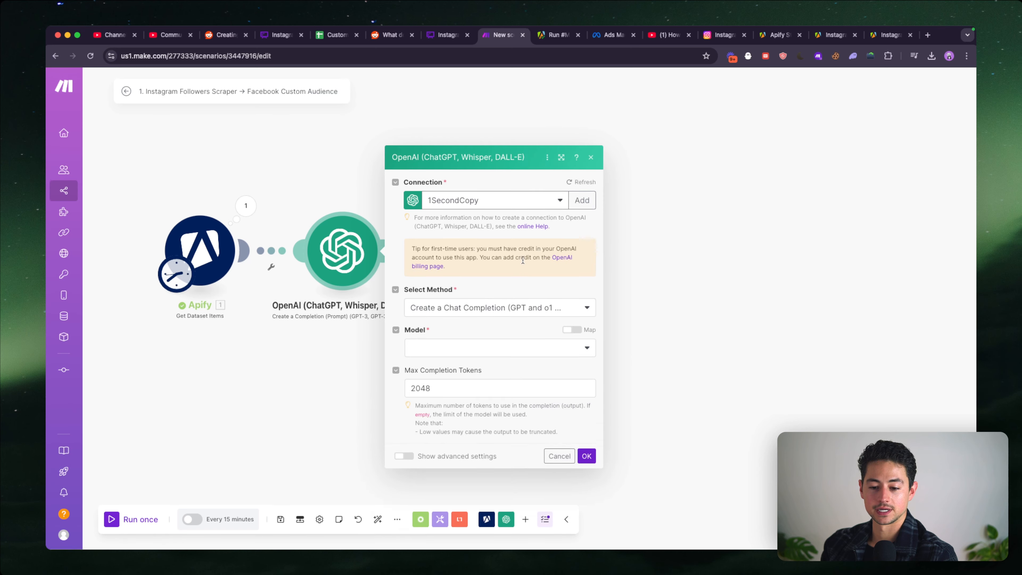
- Switch to the Whimsical board and underline "scrape their competitors' Instagram" and "custom audience for Facebook Ads" in the comment with the pen
{"action": "key", "text": "ctrl+Tab"}
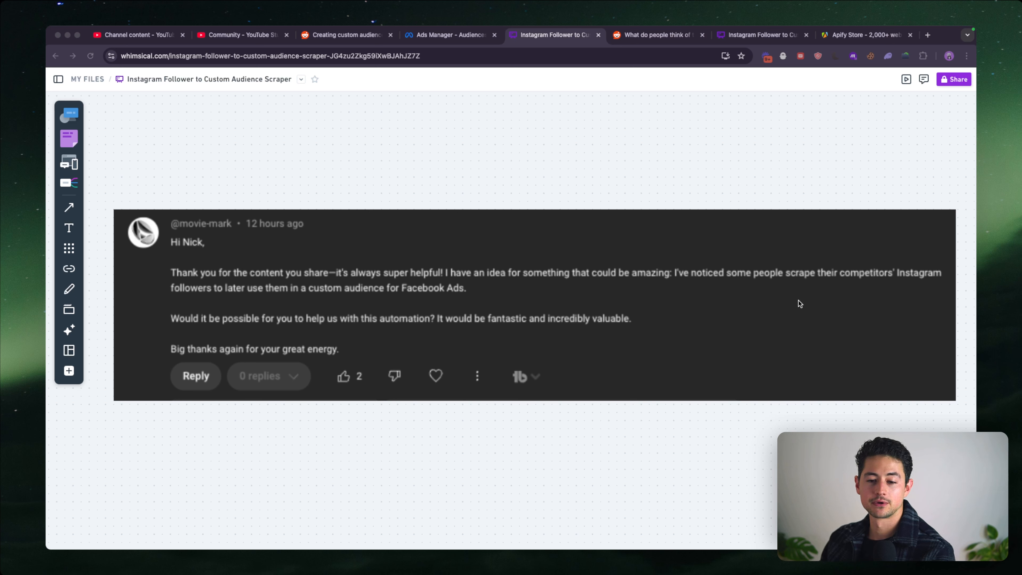
{"action": "left_click", "coordinate": [263, 275]}
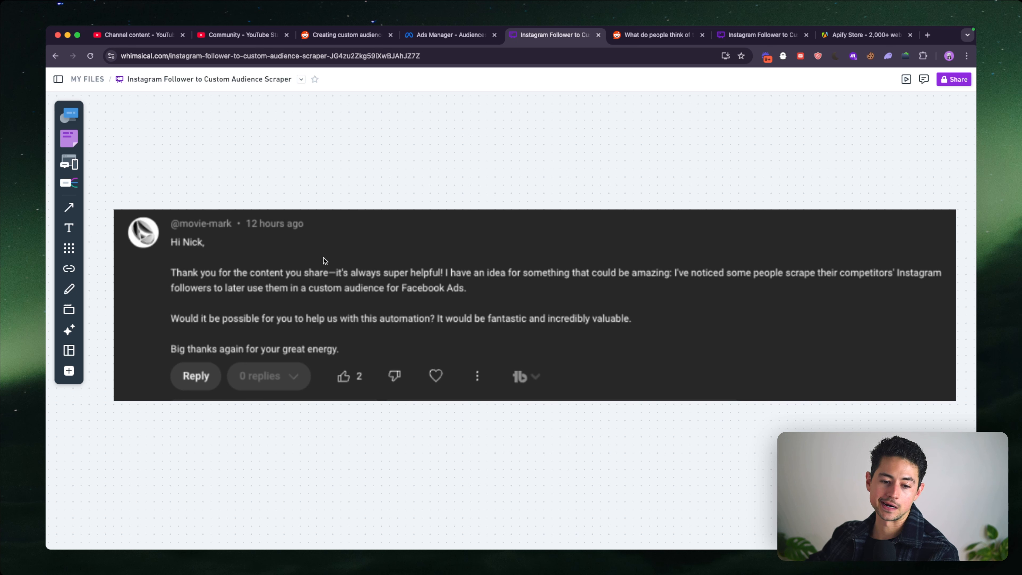
{"action": "key", "text": "p"}
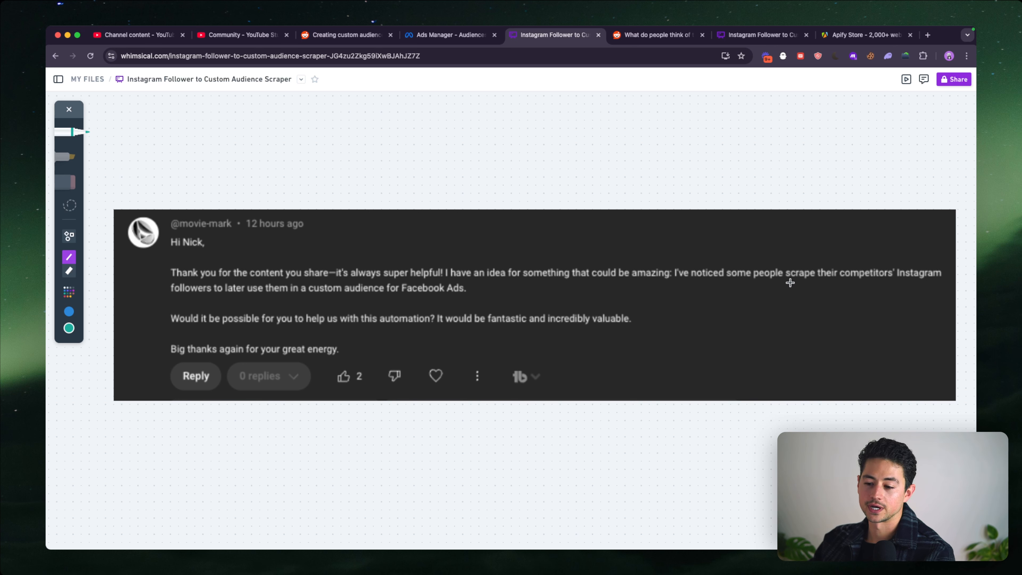
{"action": "left_click_drag", "start_coordinate": [787, 283], "coordinate": [943, 282]}
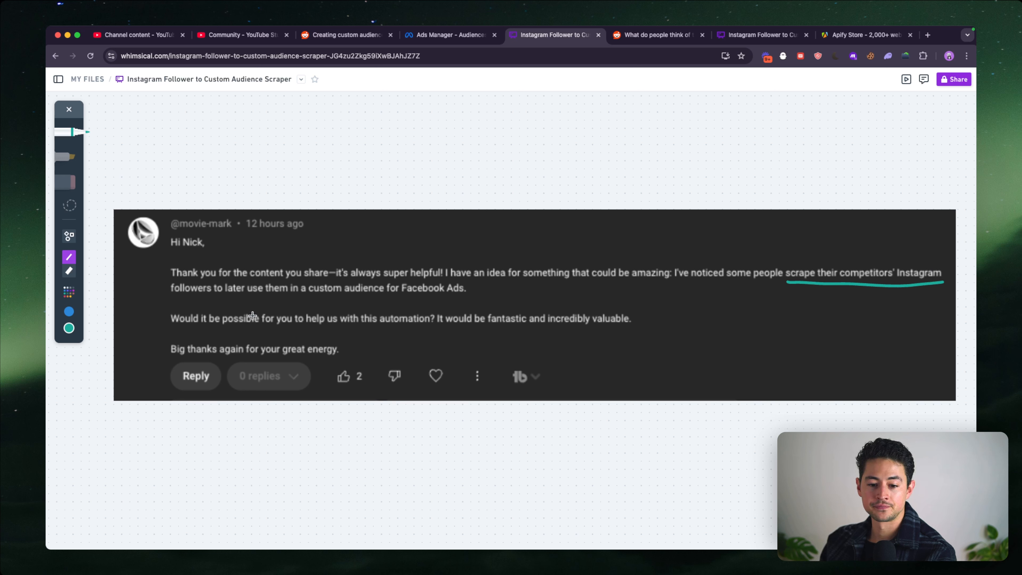
{"action": "left_click_drag", "start_coordinate": [309, 298], "coordinate": [471, 298]}
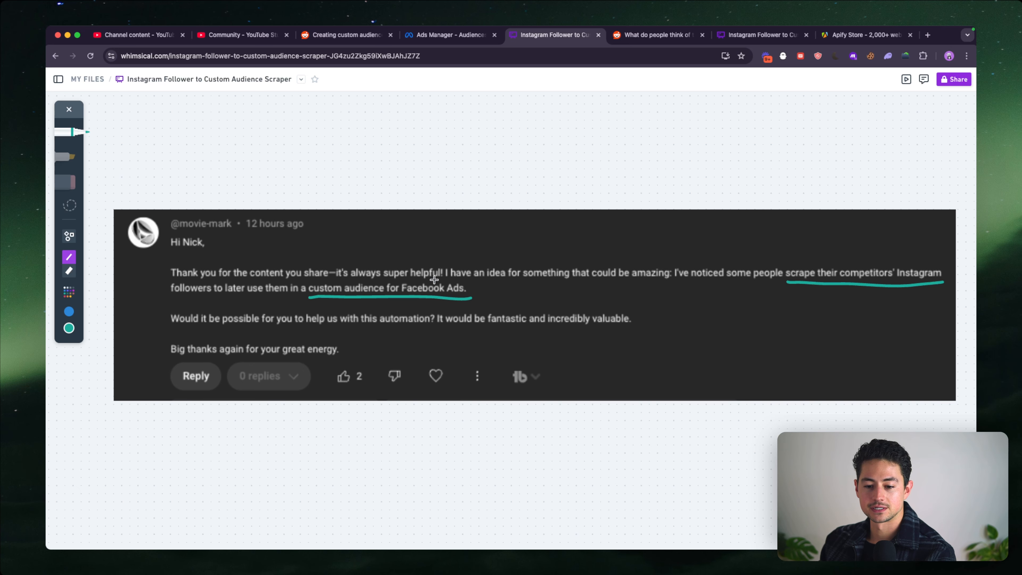
{"action": "scroll", "coordinate": [434, 282], "scroll_direction": "down", "scroll_amount": 1}
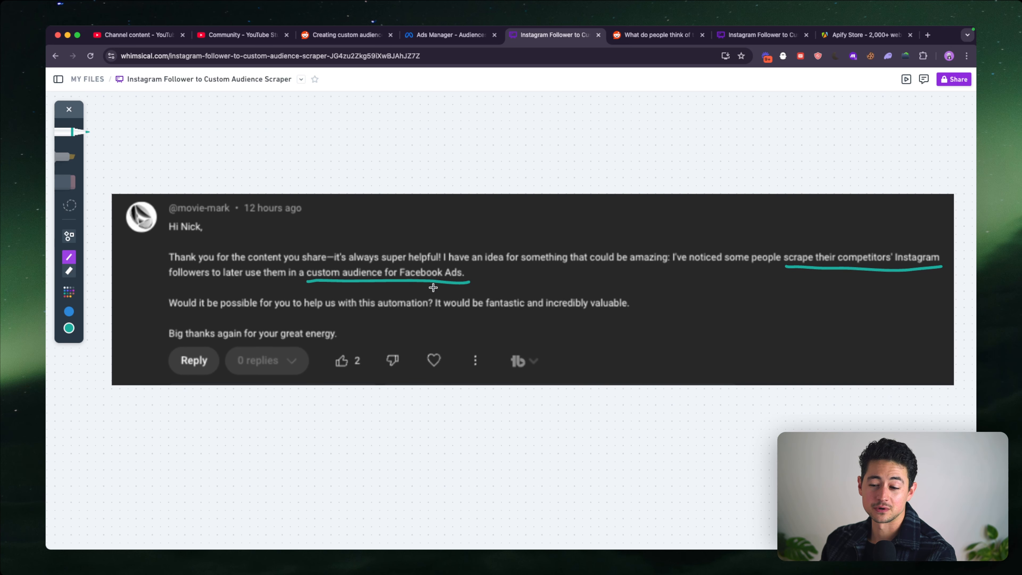
{"action": "scroll", "coordinate": [429, 237], "scroll_direction": "down", "scroll_amount": 2}
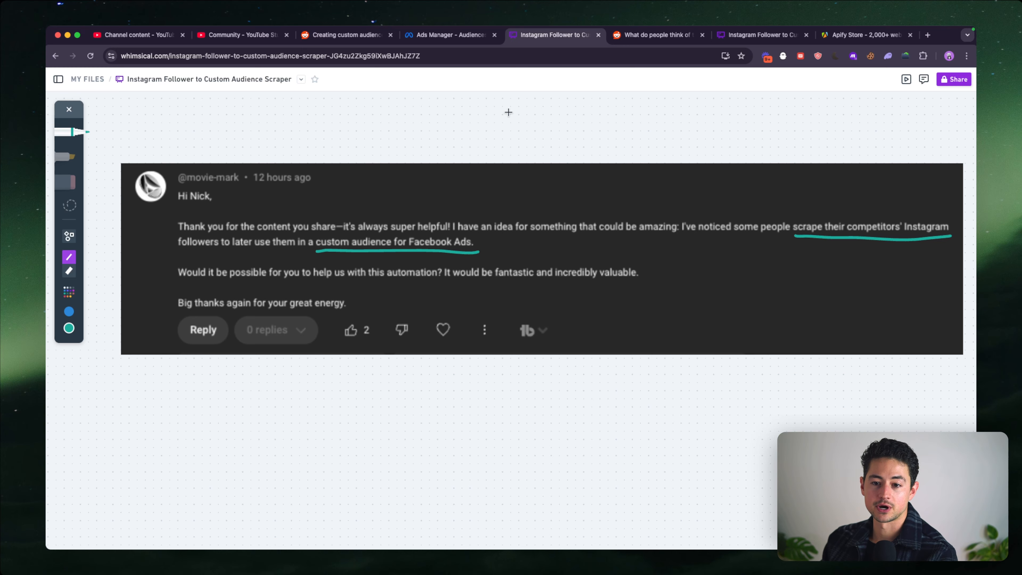
- Switch to Ads Manager, reload the Audiences page and start a custom audience with Customer list as its source
{"action": "left_click", "coordinate": [466, 38]}
{"action": "left_click_drag", "start_coordinate": [445, 38], "coordinate": [530, 38]}
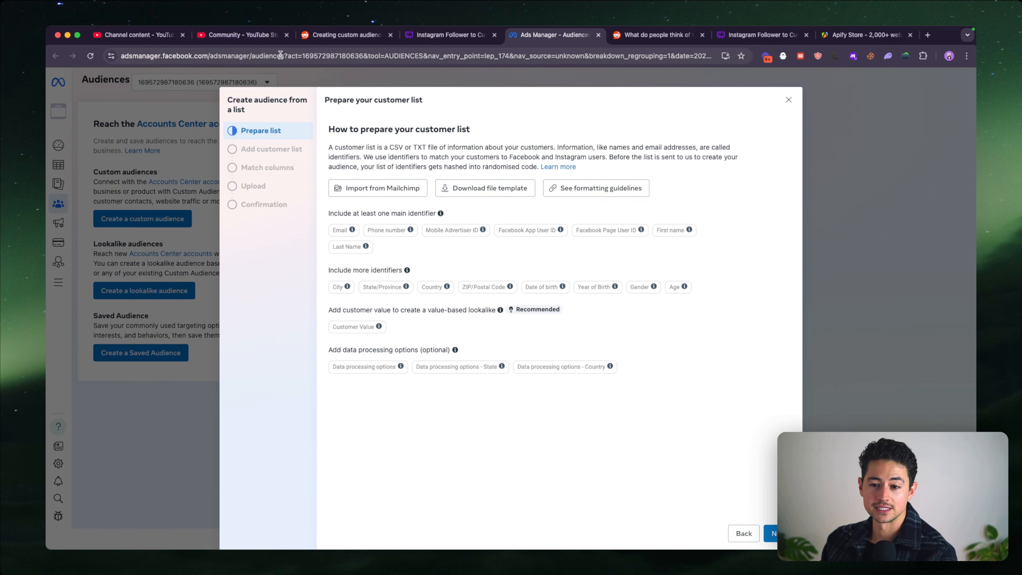
{"action": "left_click", "coordinate": [286, 56]}
{"action": "key", "text": "Return"}
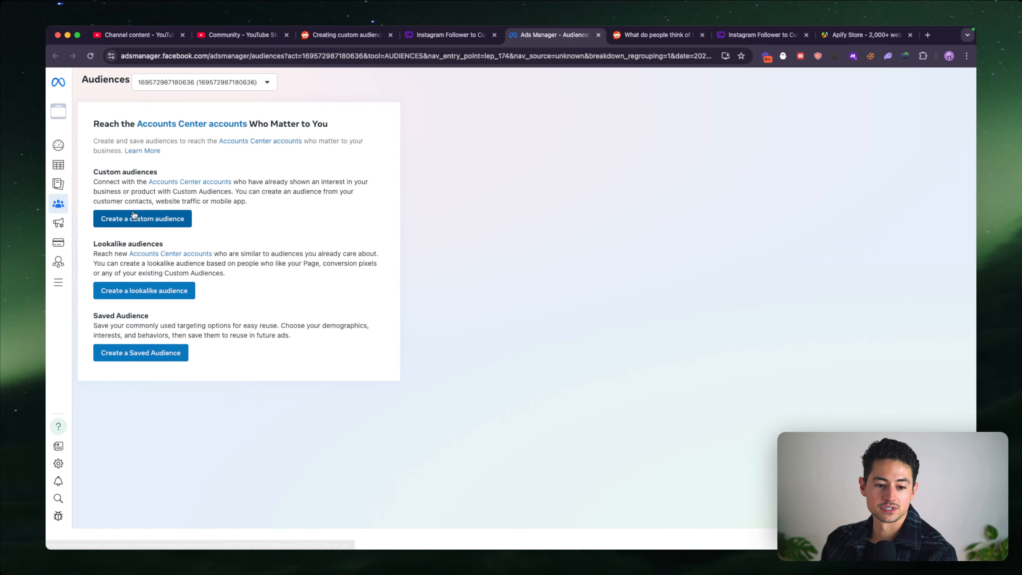
{"action": "left_click", "coordinate": [152, 220]}
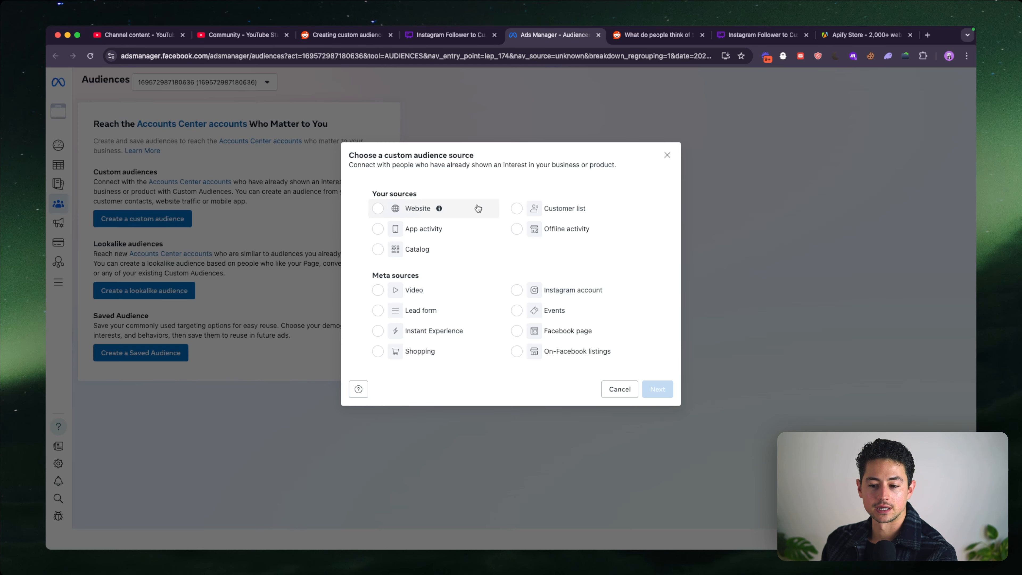
{"action": "left_click", "coordinate": [514, 209]}
{"action": "left_click", "coordinate": [656, 389]}
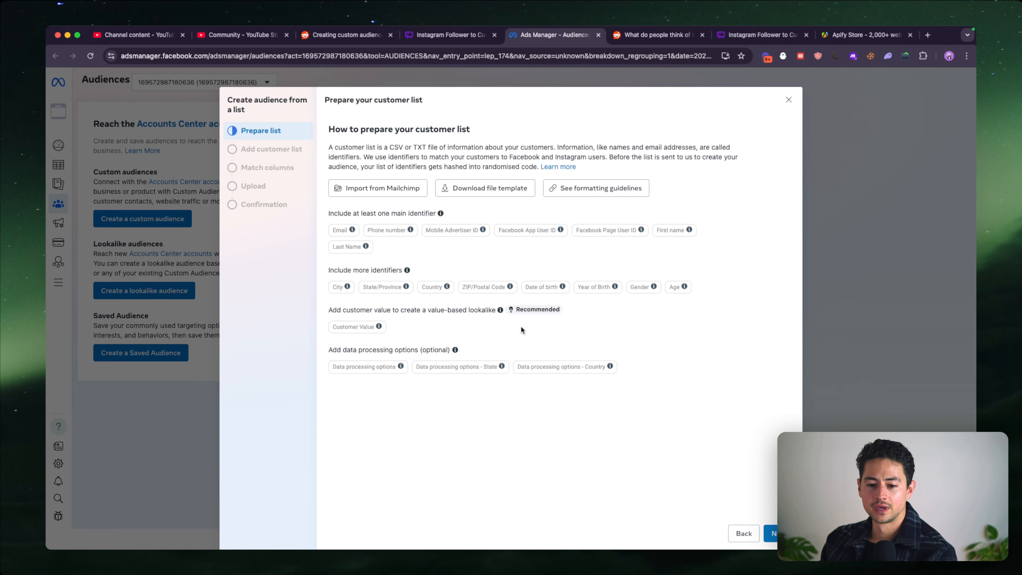
- Examine the main and additional identifiers accepted for a customer list, including the Mobile Advertiser ID guidelines
{"action": "mouse_move", "coordinate": [478, 227]}
{"action": "scroll", "coordinate": [479, 227], "scroll_direction": "up", "scroll_amount": 2}
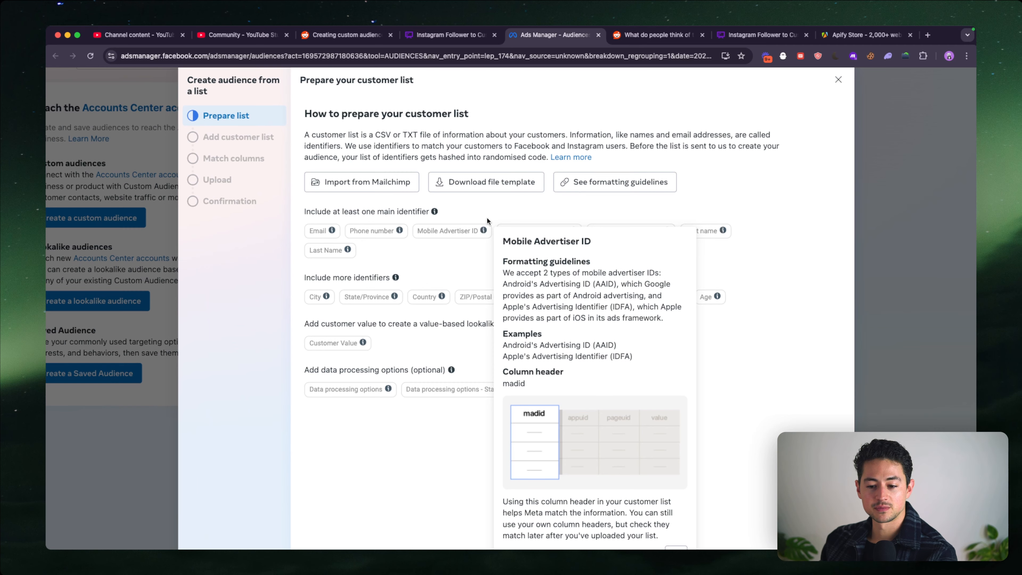
{"action": "scroll", "coordinate": [485, 217], "scroll_direction": "up", "scroll_amount": 2}
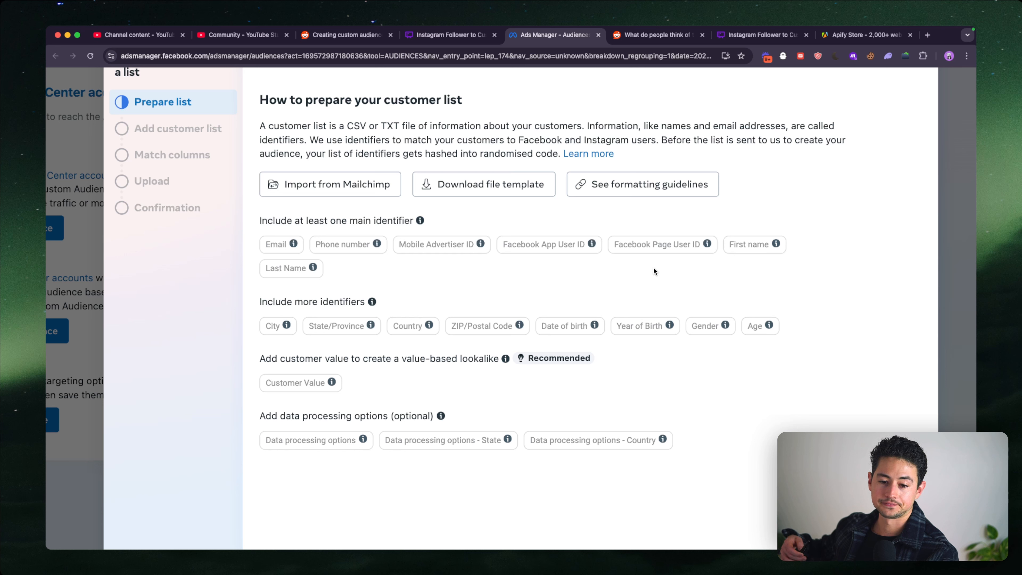
{"action": "key", "text": "Tab"}
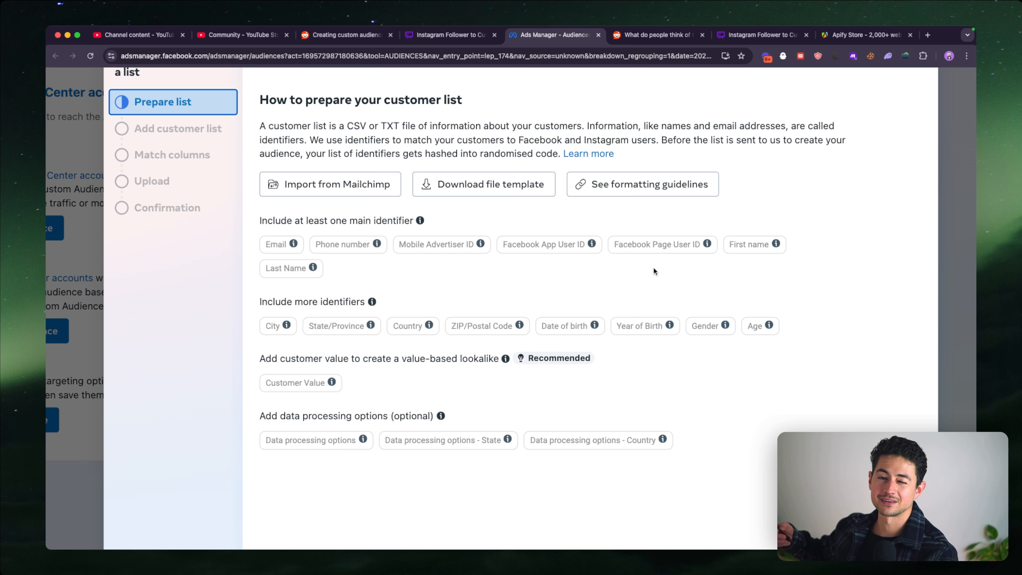
{"action": "left_click", "coordinate": [654, 268]}
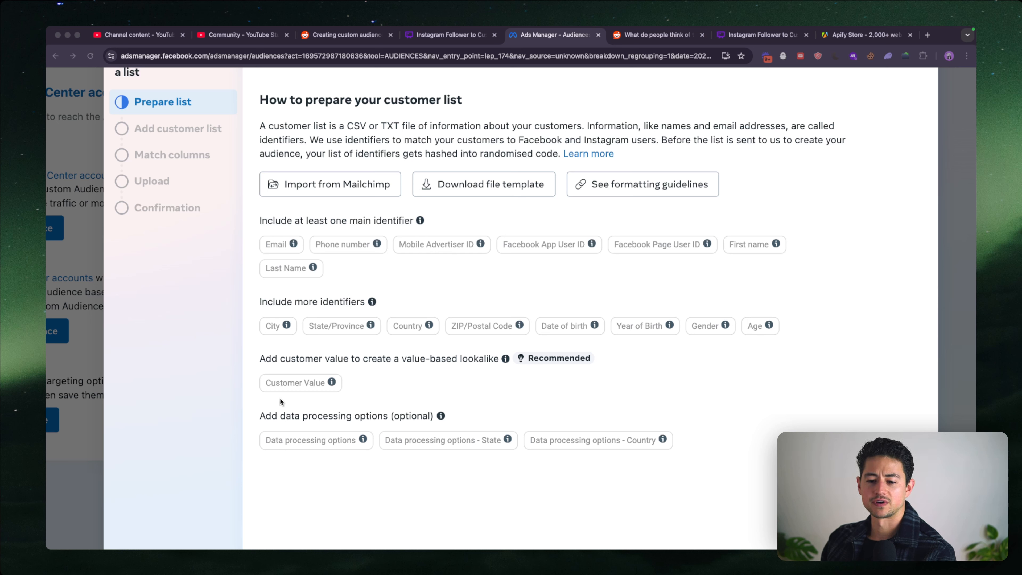
{"action": "left_click", "coordinate": [305, 398]}
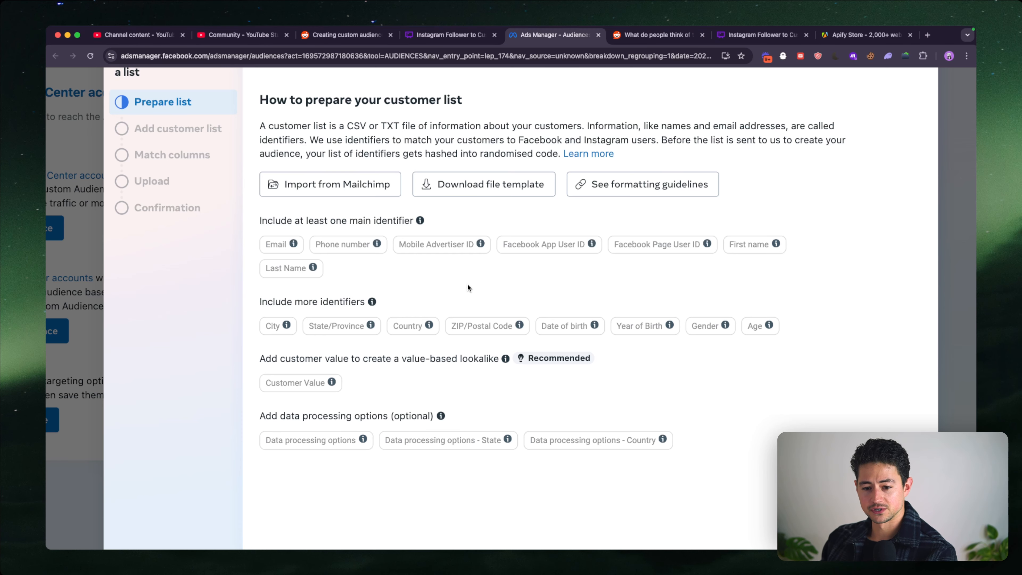
- Download the customer list file template from the Ads Manager list preparation page
{"action": "key", "text": "ctrl+shift+Tab"}
{"action": "scroll", "coordinate": [505, 334], "scroll_direction": "down", "scroll_amount": 2}
{"action": "scroll", "coordinate": [505, 334], "scroll_direction": "down", "scroll_amount": 3}
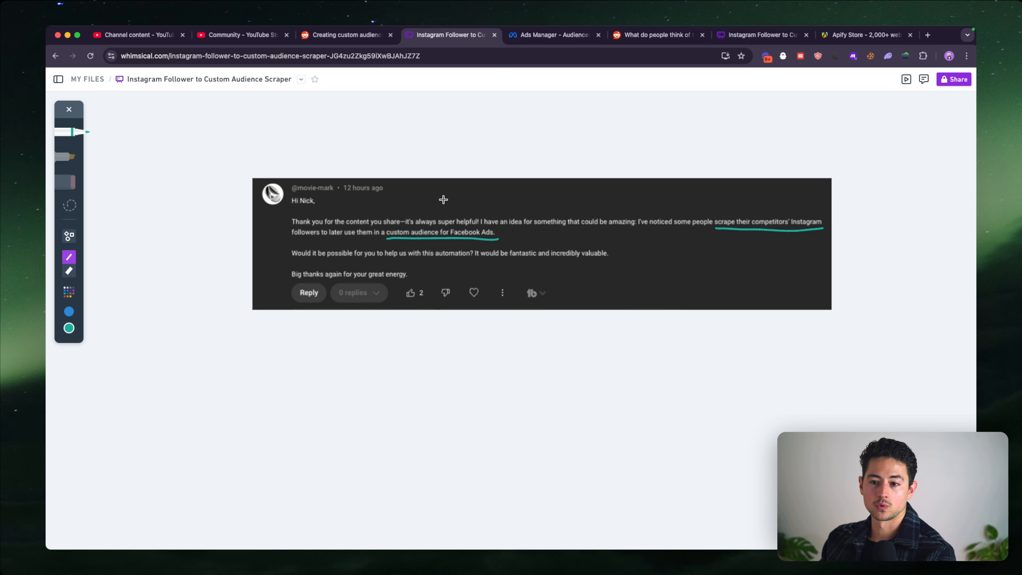
{"action": "left_click", "coordinate": [538, 41]}
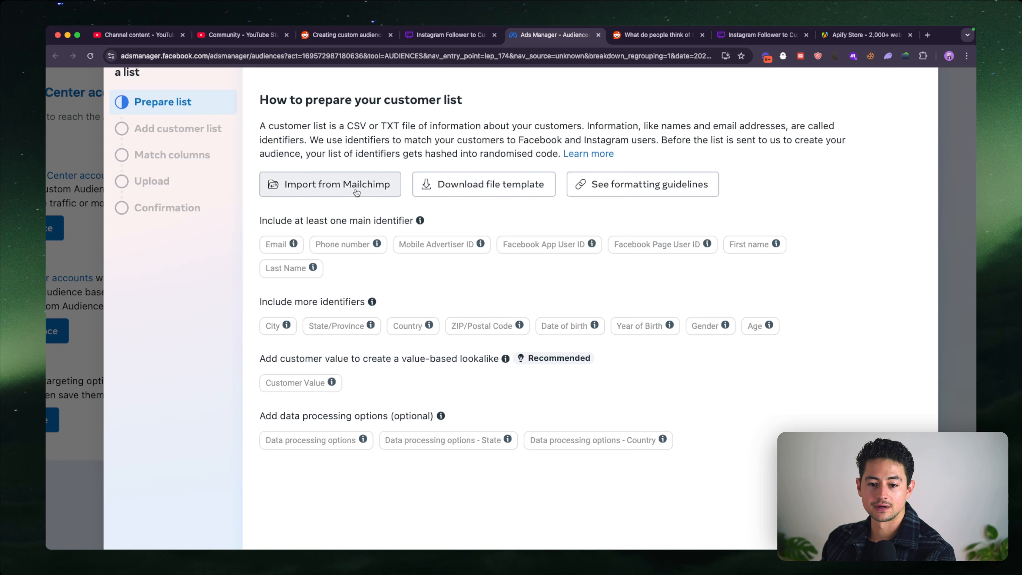
{"action": "left_click", "coordinate": [504, 185]}
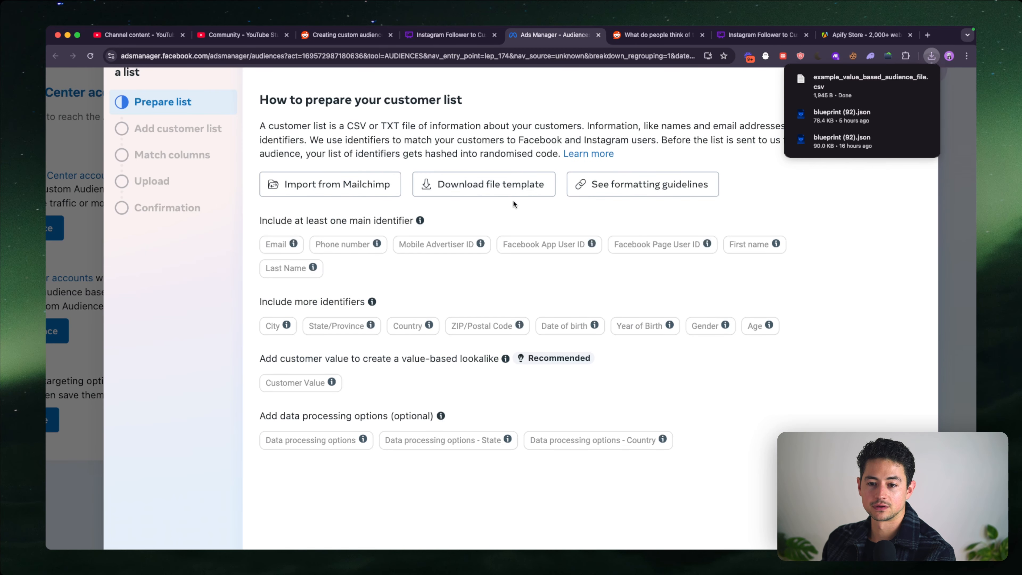
- Create a blank Google Sheets spreadsheet in a new browser tab via sheets.new
{"action": "key", "text": "super+t"}
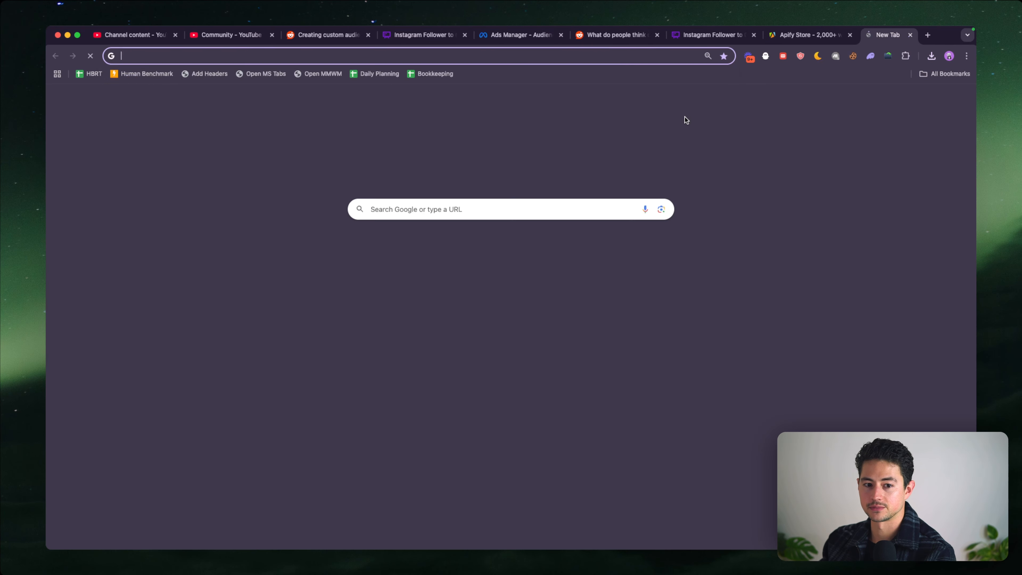
{"action": "type", "text": "hsee"}
{"action": "key", "text": "BackSpace"}
{"action": "key", "text": "BackSpace"}
{"action": "key", "text": "BackSpace"}
{"action": "key", "text": "BackSpace"}
{"action": "type", "text": "sheets.new"}
{"action": "key", "text": "Return"}
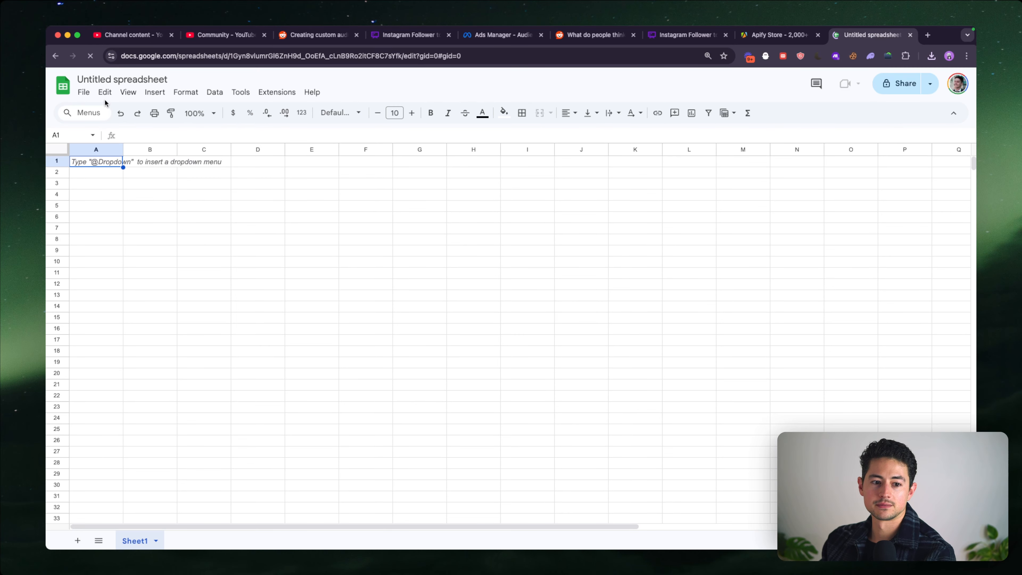
- Upload the downloaded example_value_based_audience_file.csv into the spreadsheet's file import
{"action": "left_click", "coordinate": [82, 92]}
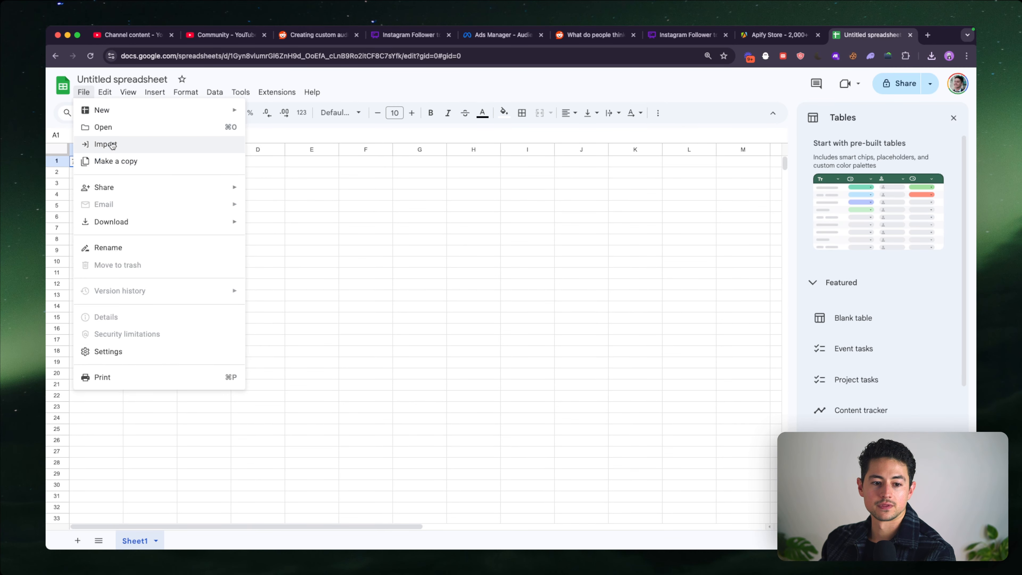
{"action": "left_click", "coordinate": [100, 143]}
{"action": "left_click", "coordinate": [418, 189]}
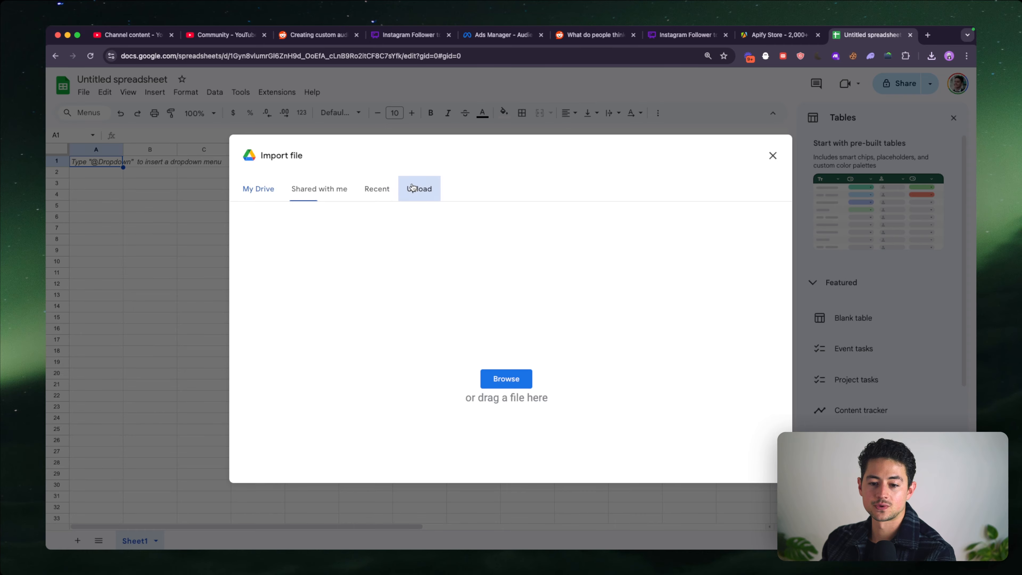
{"action": "left_click", "coordinate": [947, 56]}
{"action": "left_click", "coordinate": [947, 56]}
{"action": "left_click", "coordinate": [930, 56]}
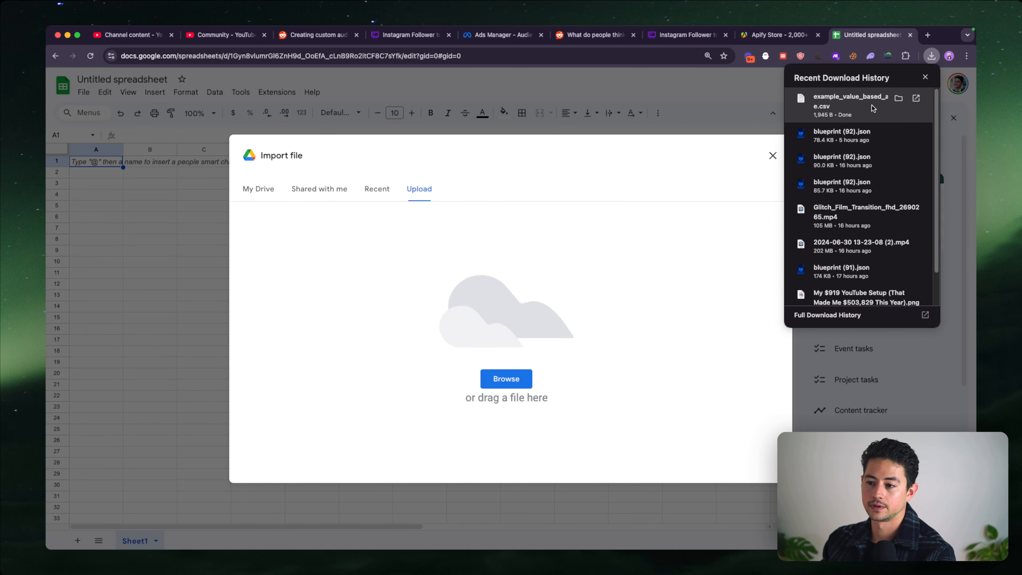
{"action": "left_click_drag", "start_coordinate": [821, 92], "coordinate": [769, 304]}
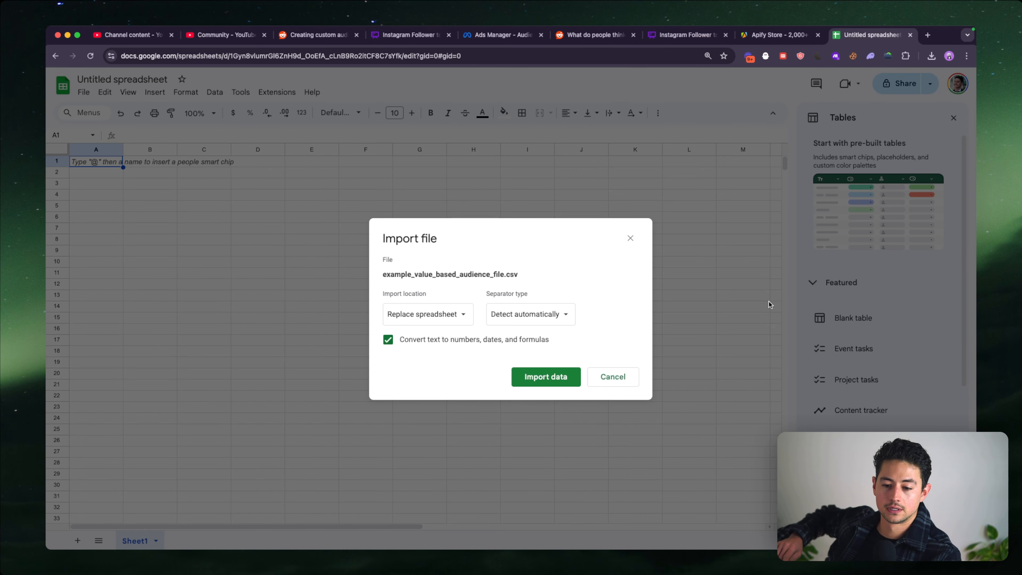
- Set the import location to Append to current sheet and import the CSV data
{"action": "left_click", "coordinate": [461, 317]}
{"action": "left_click", "coordinate": [474, 348]}
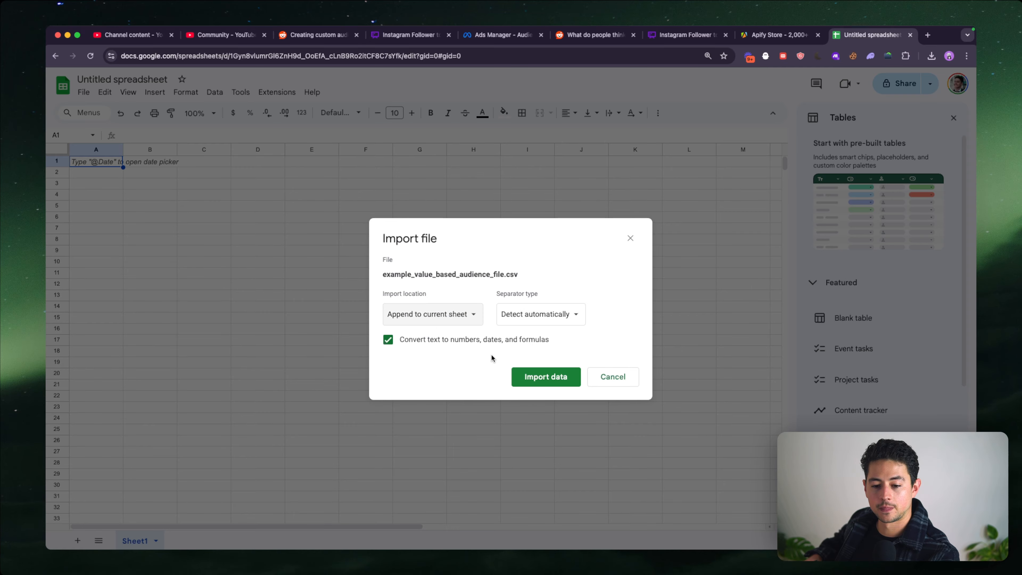
{"action": "left_click", "coordinate": [521, 370]}
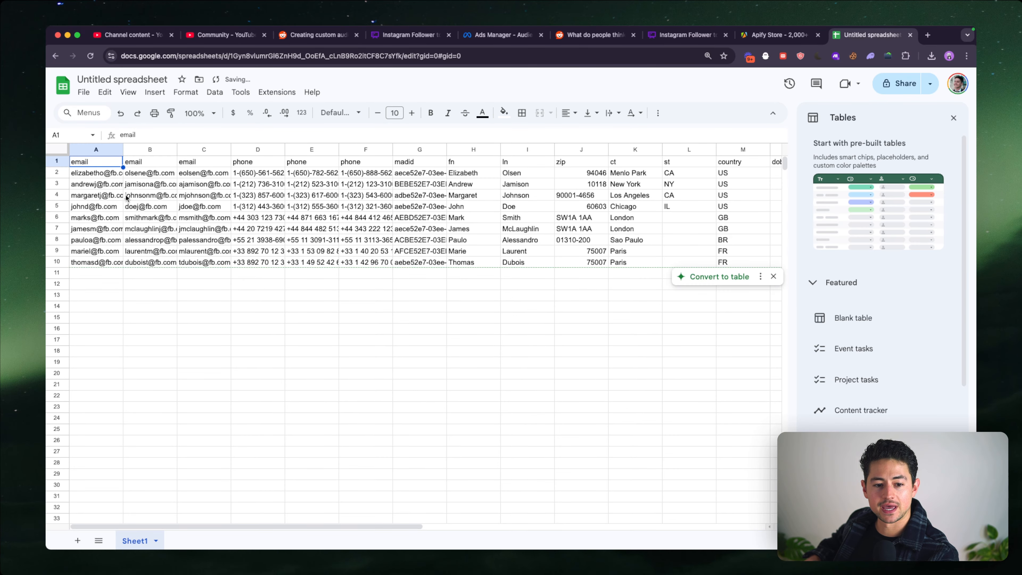
- Examine the sample values in the three email columns of the imported template
{"action": "key", "text": "Down"}
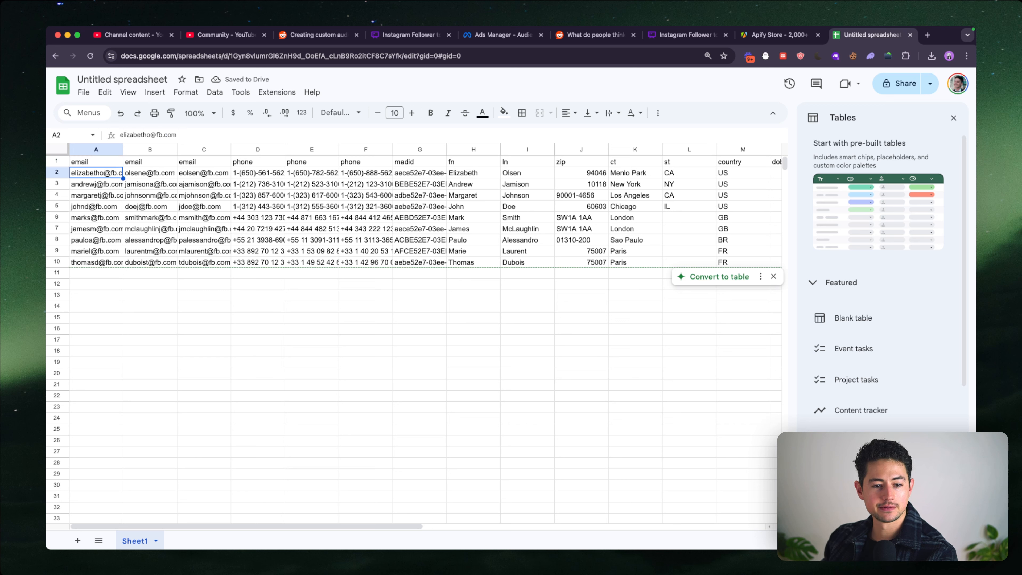
{"action": "key", "text": "Right"}
{"action": "key", "text": "Right"}
{"action": "key", "text": "Left"}
{"action": "key", "text": "Left"}
{"action": "key", "text": "Right"}
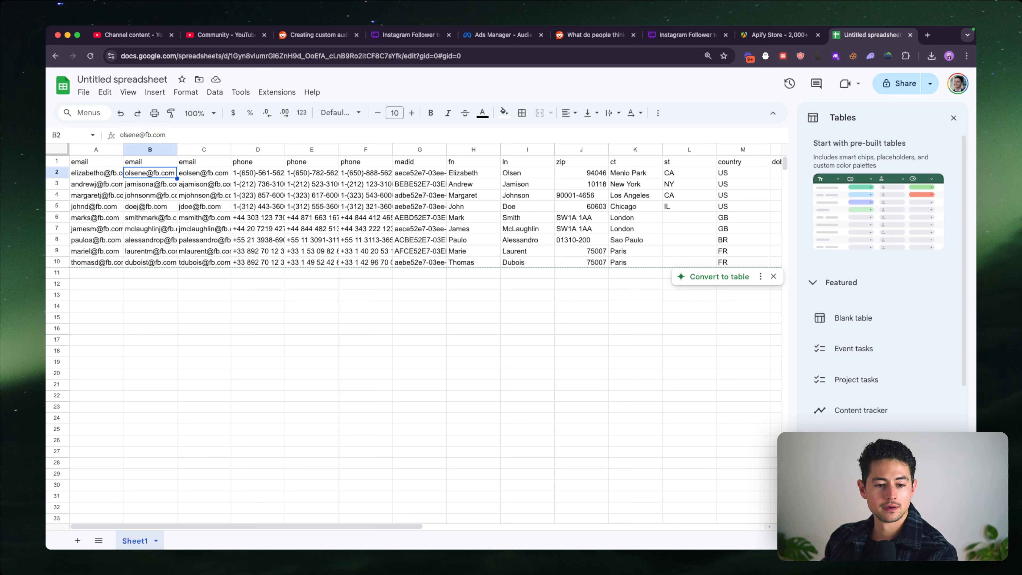
{"action": "key", "text": "Right"}
{"action": "key", "text": "Left"}
{"action": "key", "text": "Left"}
{"action": "key", "text": "Right"}
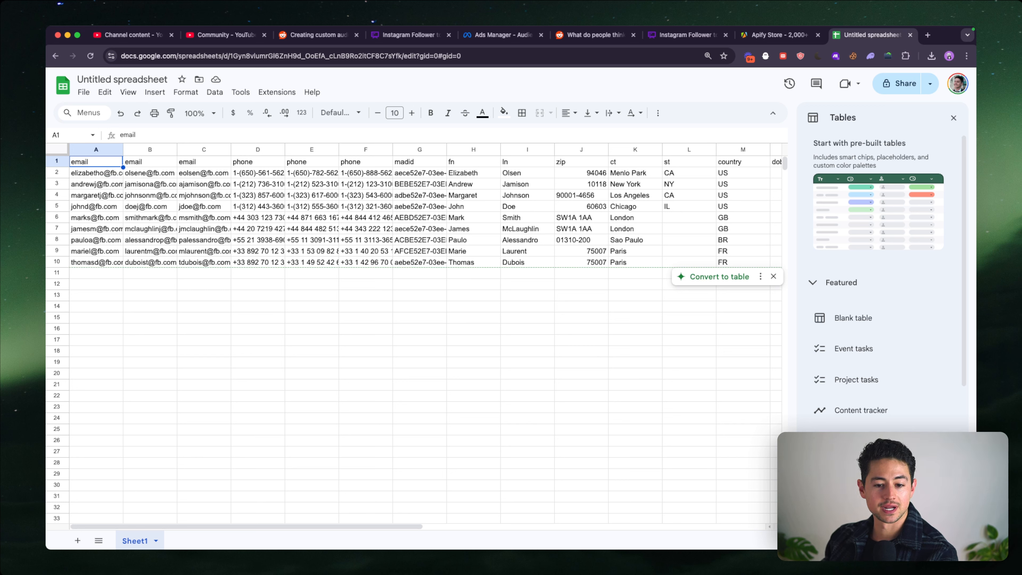
{"action": "key", "text": "Left"}
- Examine the number formats in the template's three phone columns
{"action": "key", "text": "Right"}
{"action": "key", "text": "Right"}
{"action": "key", "text": "Left"}
{"action": "key", "text": "Right"}
{"action": "key", "text": "Right"}
{"action": "key", "text": "Right"}
{"action": "key", "text": "Right"}
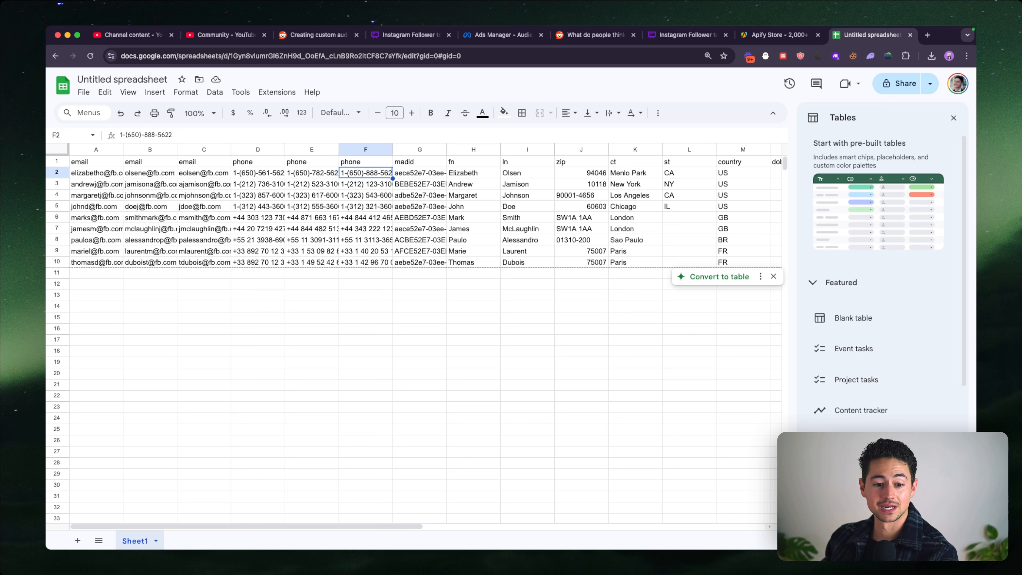
{"action": "key", "text": "Left"}
{"action": "key", "text": "Left"}
{"action": "key", "text": "Right"}
{"action": "key", "text": "Right"}
{"action": "key", "text": "Left"}
{"action": "key", "text": "Left"}
{"action": "key", "text": "Left"}
{"action": "key", "text": "Left"}
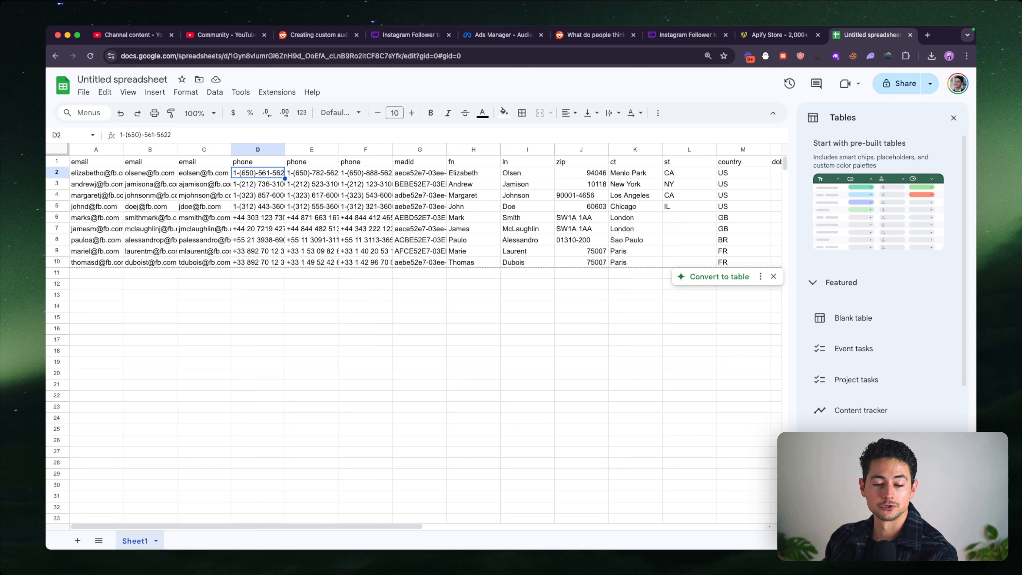
- Examine the header and sample entries of the madid column
{"action": "key", "text": "Right"}
{"action": "key", "text": "Right"}
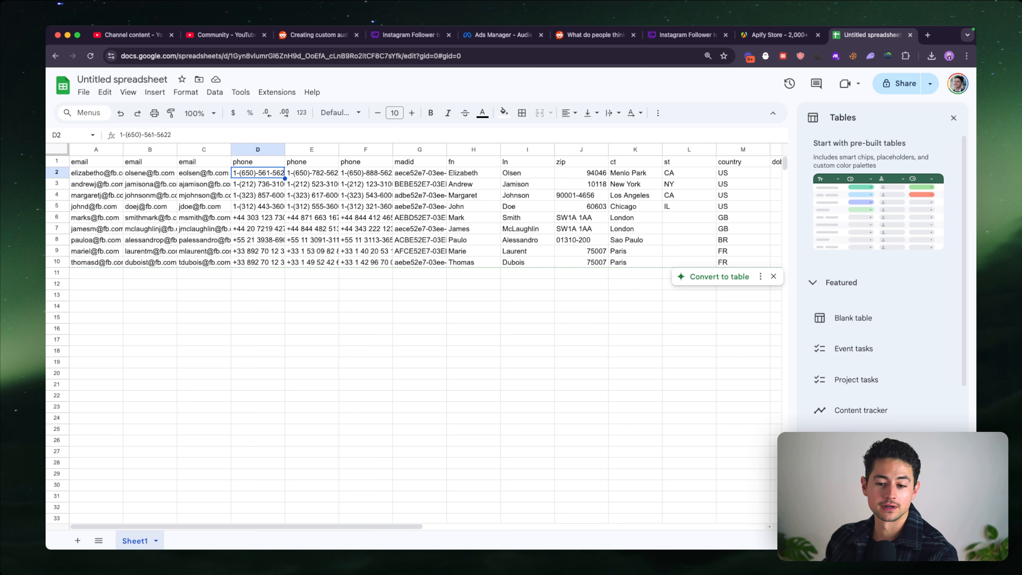
{"action": "key", "text": "Right"}
{"action": "key", "text": "Right"}
{"action": "key", "text": "Right"}
{"action": "key", "text": "Up"}
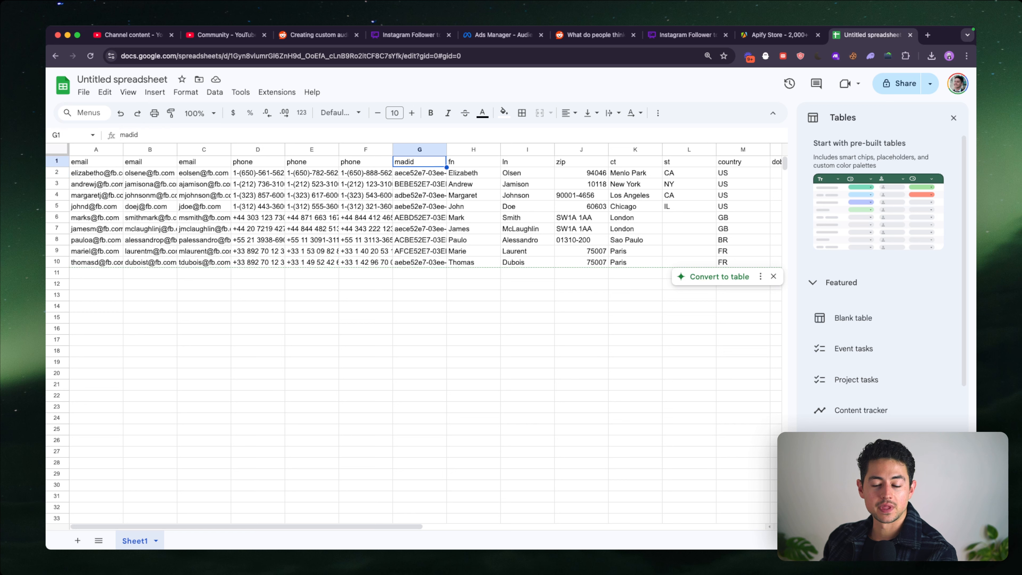
{"action": "key", "text": "Down"}
{"action": "key", "text": "Up"}
{"action": "key", "text": "Down"}
{"action": "key", "text": "Down"}
{"action": "key", "text": "Down"}
{"action": "key", "text": "Down"}
{"action": "key", "text": "Down"}
{"action": "key", "text": "Down"}
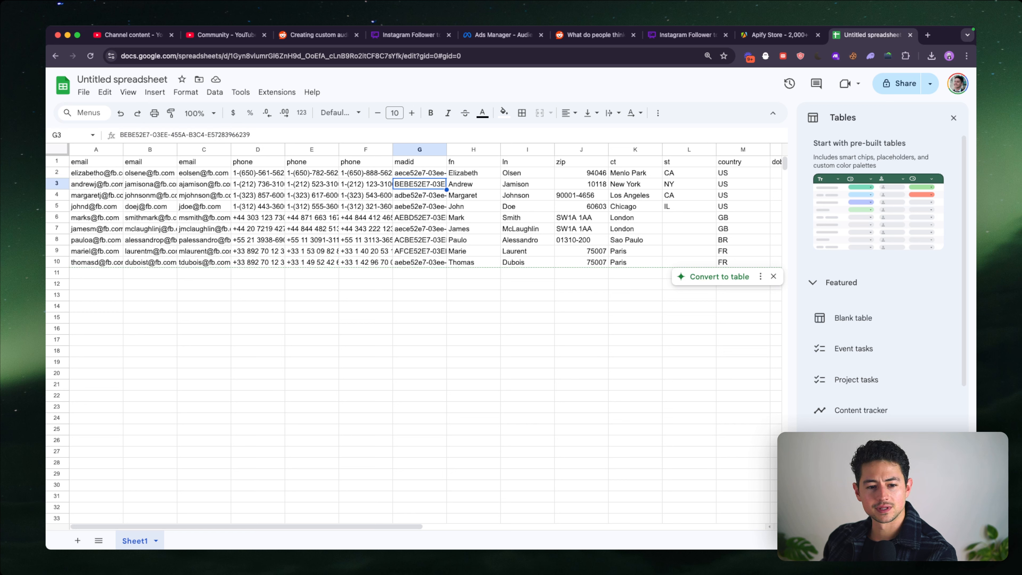
{"action": "key", "text": "Up"}
{"action": "key", "text": "Up"}
{"action": "key", "text": "Up"}
{"action": "key", "text": "Up"}
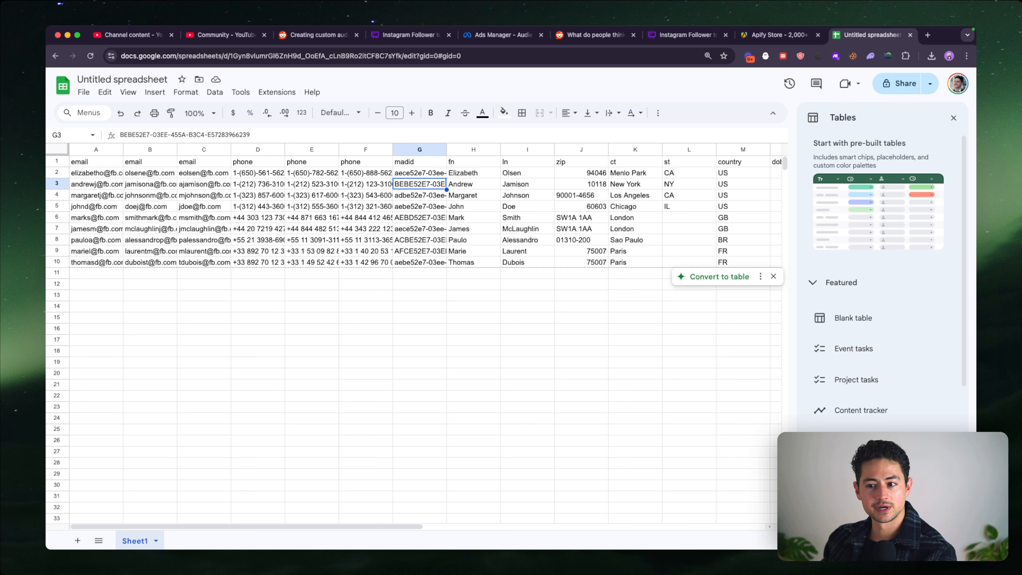
- Place the spreadsheet's browser tab directly after the Ads Manager tab and check the switch between the two pages
{"action": "left_click_drag", "start_coordinate": [851, 35], "coordinate": [576, 37]}
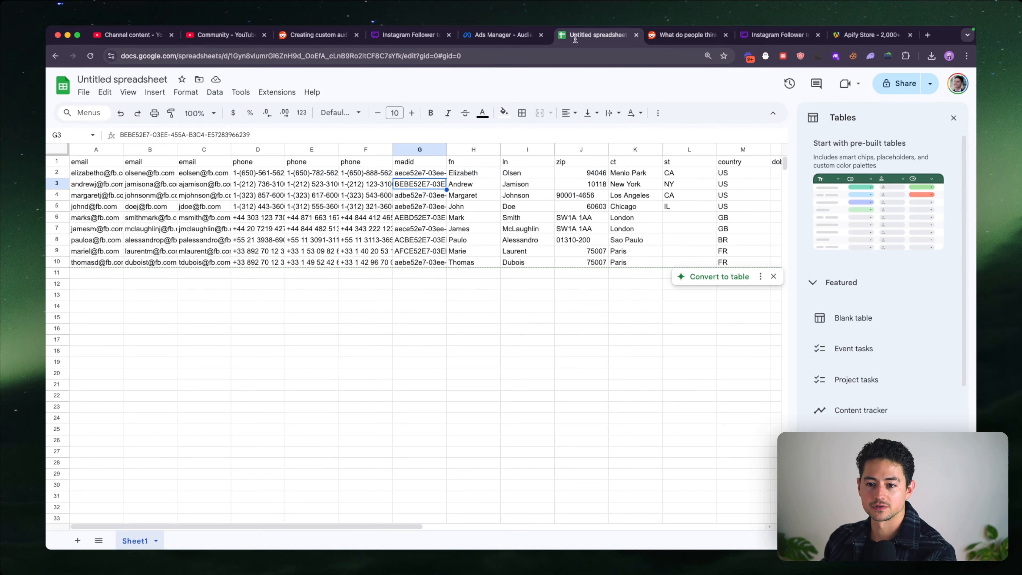
{"action": "left_click", "coordinate": [519, 36]}
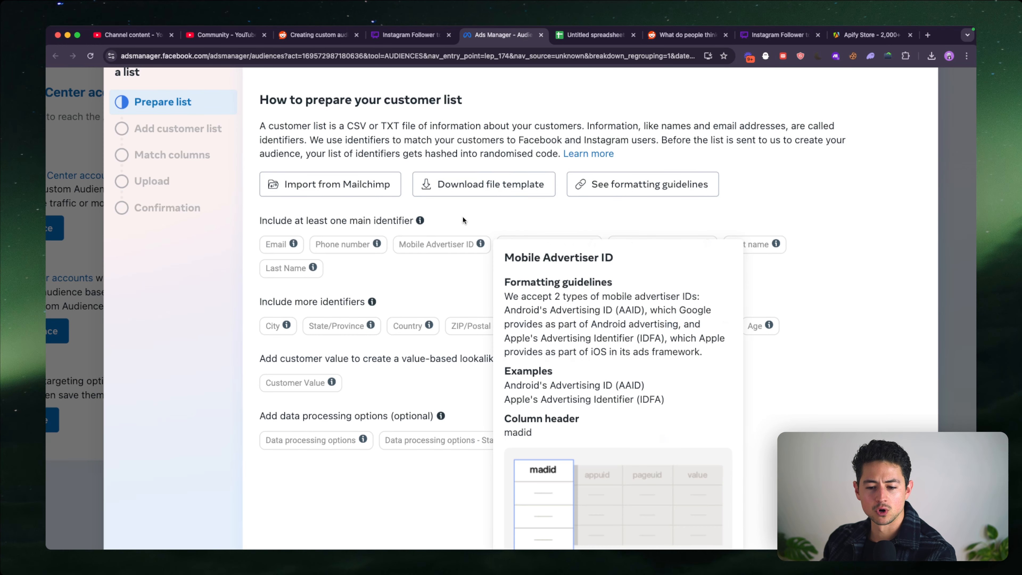
{"action": "key", "text": "ctrl+Tab"}
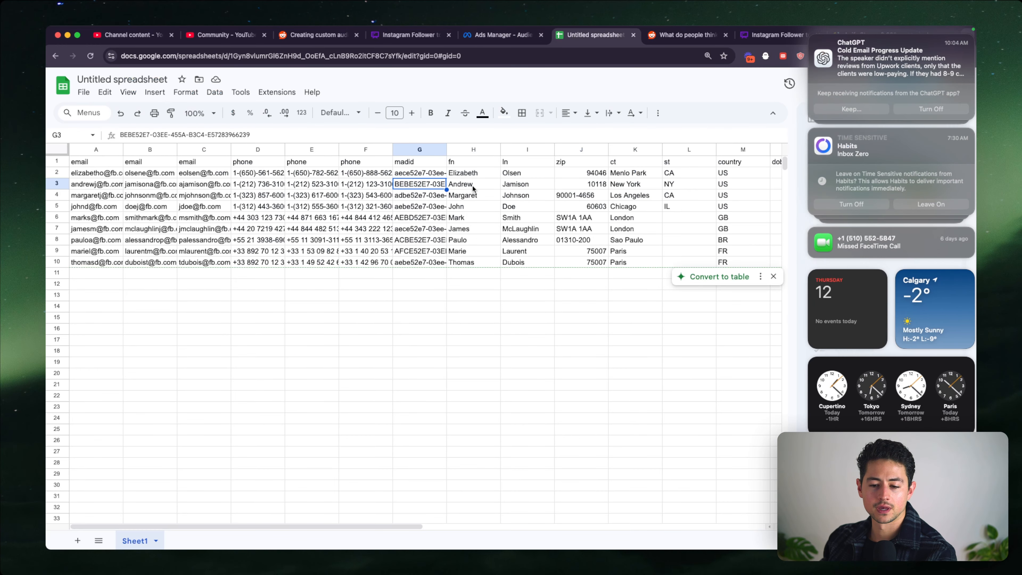
- Examine the template's first name, last name, zip, city, state and country columns
{"action": "key", "text": "Right"}
{"action": "key", "text": "Right"}
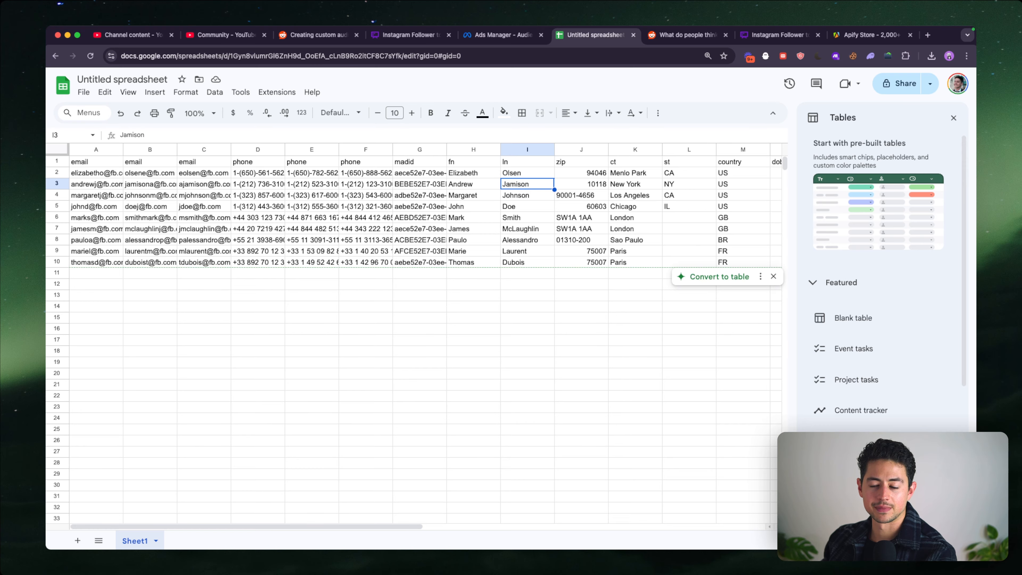
{"action": "scroll", "coordinate": [425, 337], "scroll_direction": "right", "scroll_amount": 5}
{"action": "key", "text": "Right"}
{"action": "key", "text": "Right"}
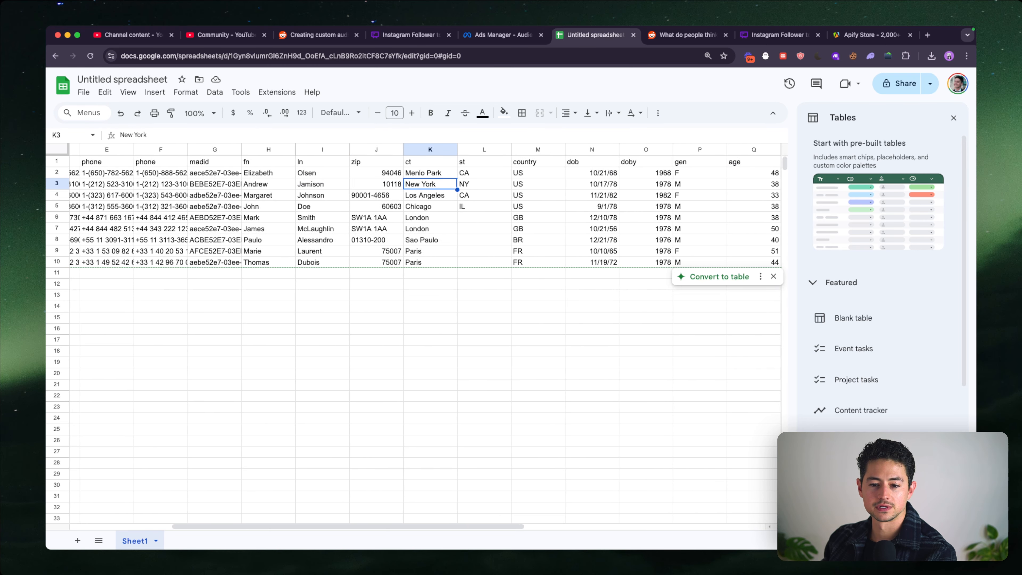
{"action": "scroll", "coordinate": [532, 189], "scroll_direction": "right", "scroll_amount": 1}
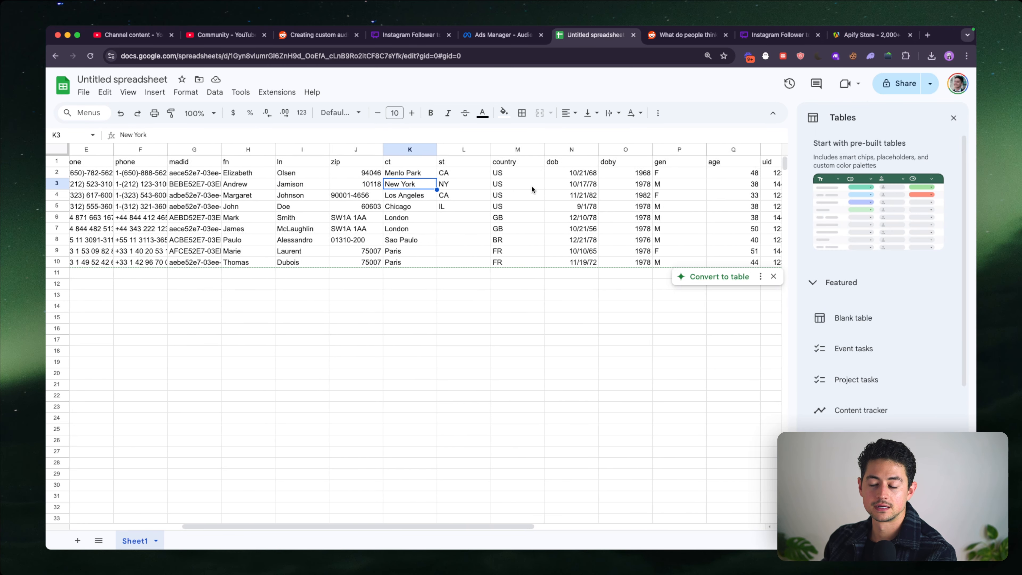
- Examine the template's dob, doby, gen, age, uid and value columns
{"action": "scroll", "coordinate": [532, 189], "scroll_direction": "right", "scroll_amount": 5}
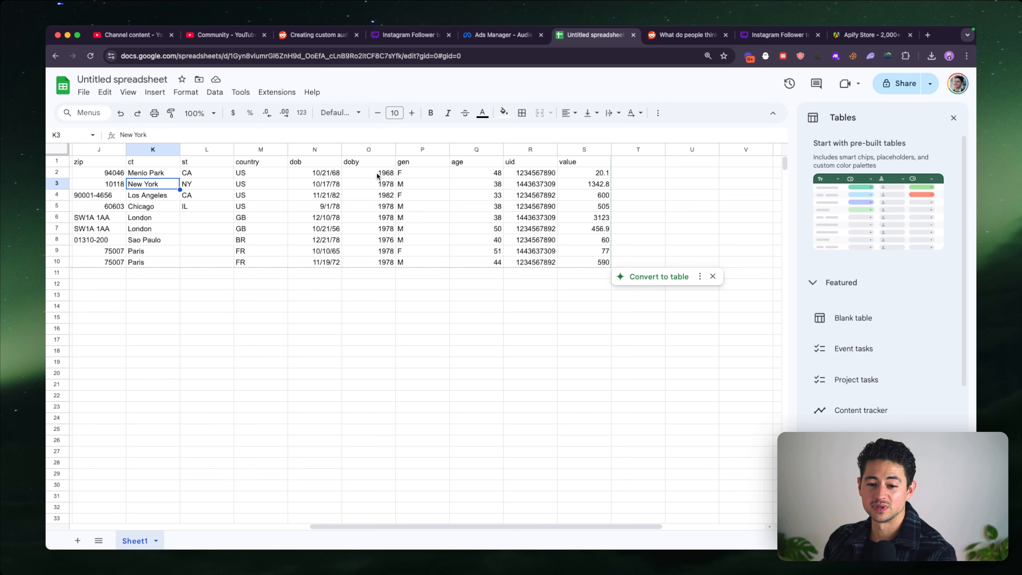
{"action": "left_click", "coordinate": [377, 165]}
{"action": "left_click", "coordinate": [376, 184]}
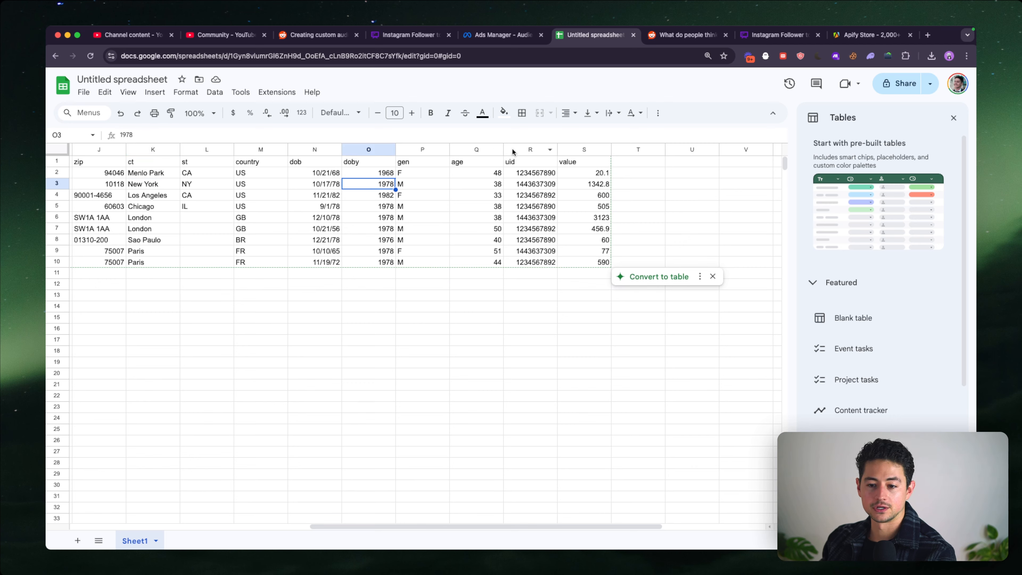
{"action": "left_click", "coordinate": [590, 173]}
{"action": "scroll", "coordinate": [576, 182], "scroll_direction": "left", "scroll_amount": 1}
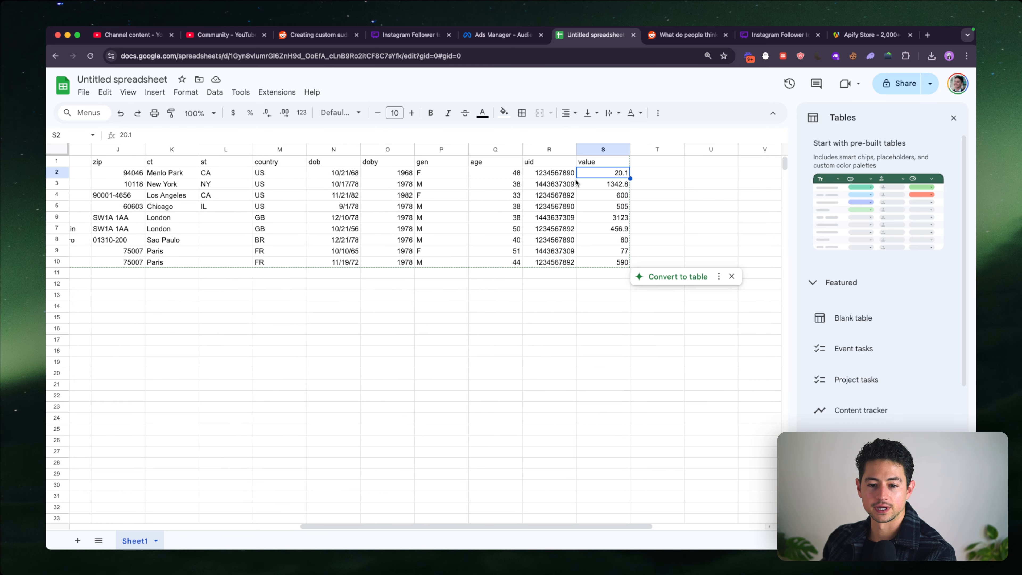
{"action": "scroll", "coordinate": [576, 182], "scroll_direction": "left", "scroll_amount": 9}
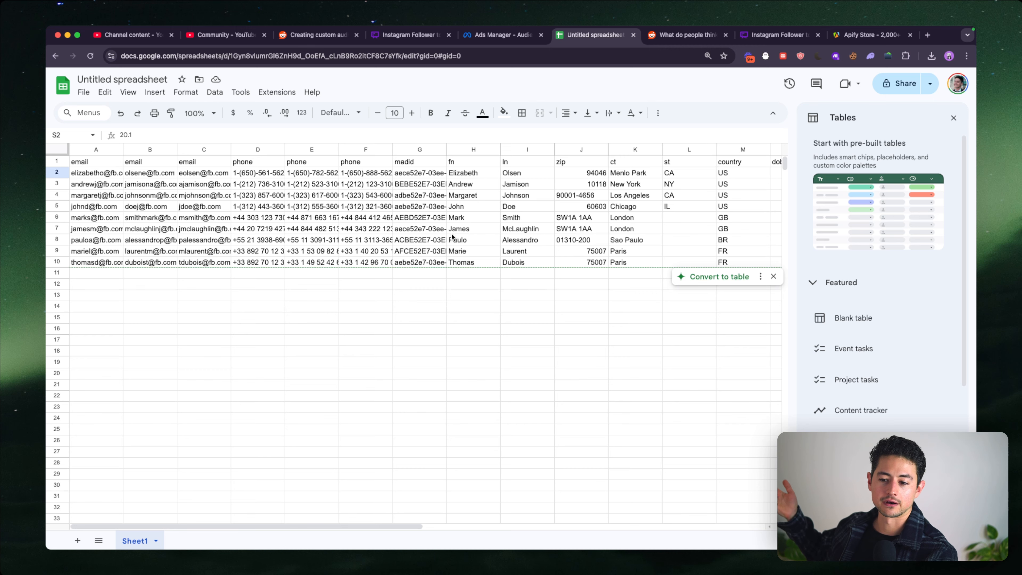
- Review the whole template once more across all its columns, from email through country to value
{"action": "scroll", "coordinate": [452, 237], "scroll_direction": "right", "scroll_amount": 2}
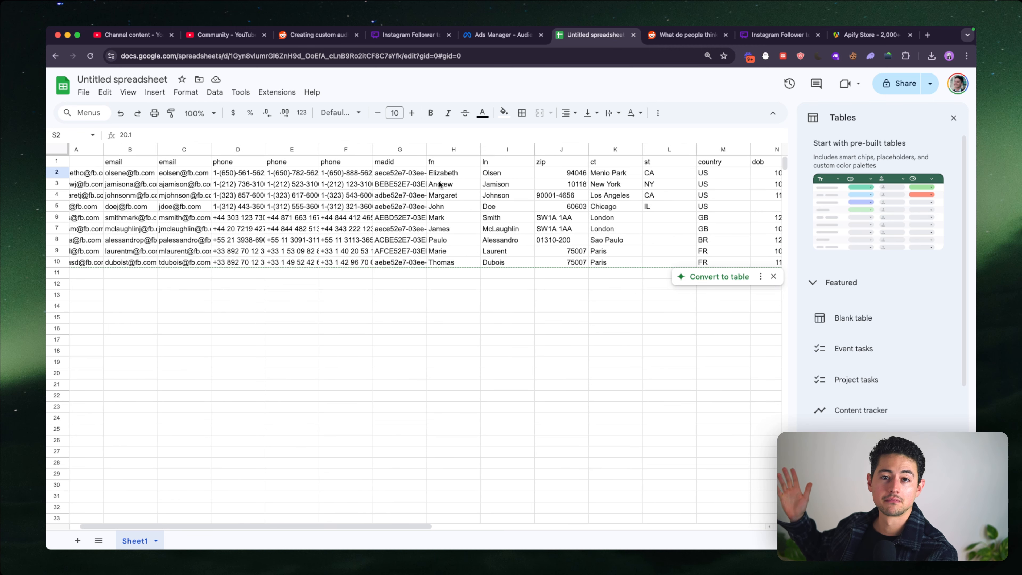
{"action": "scroll", "coordinate": [440, 184], "scroll_direction": "right", "scroll_amount": 2}
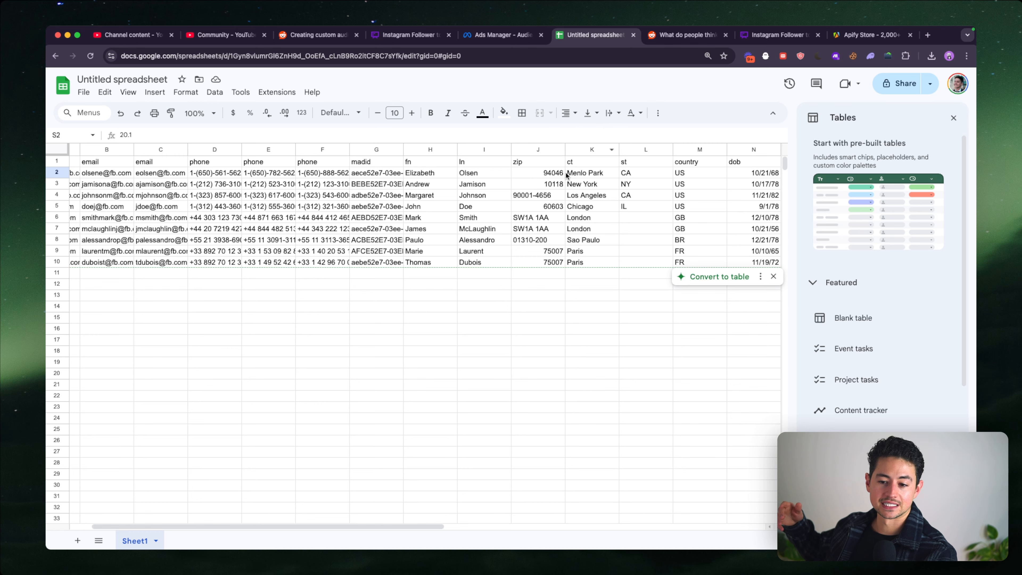
{"action": "scroll", "coordinate": [565, 174], "scroll_direction": "right", "scroll_amount": 1}
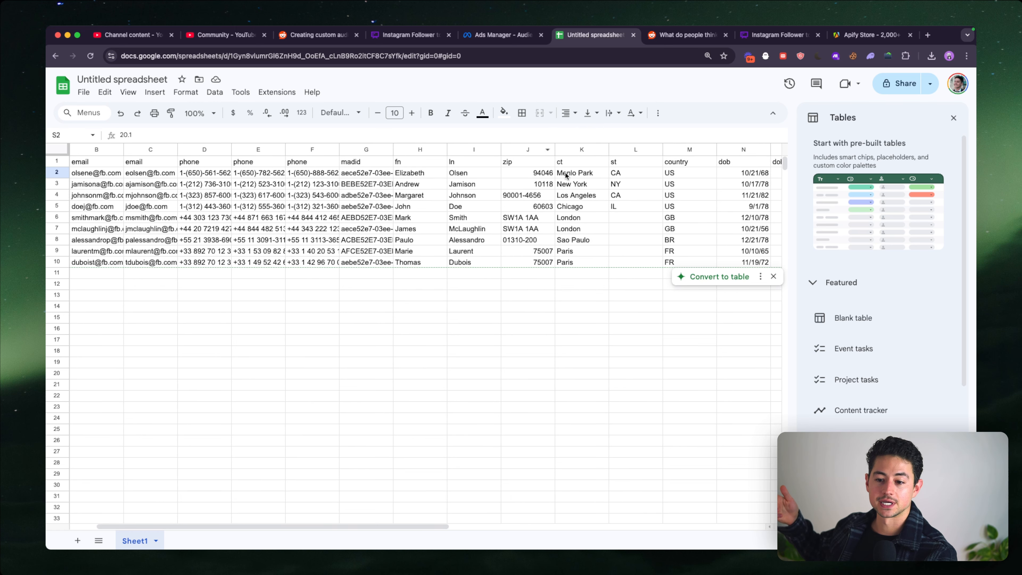
{"action": "left_click", "coordinate": [567, 175]}
{"action": "scroll", "coordinate": [566, 174], "scroll_direction": "right", "scroll_amount": 5}
{"action": "left_click", "coordinate": [566, 174]}
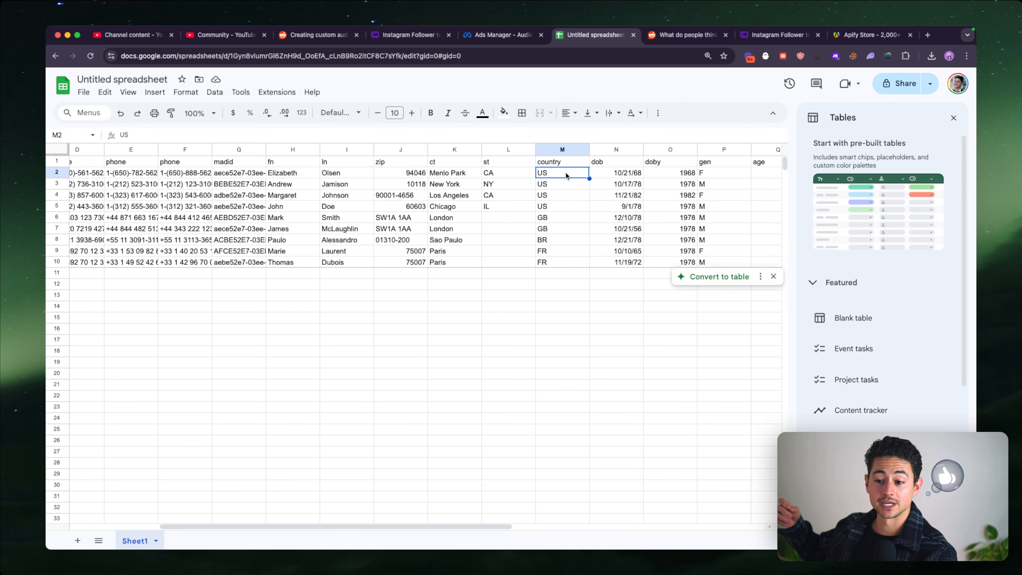
{"action": "scroll", "coordinate": [566, 174], "scroll_direction": "right", "scroll_amount": 2}
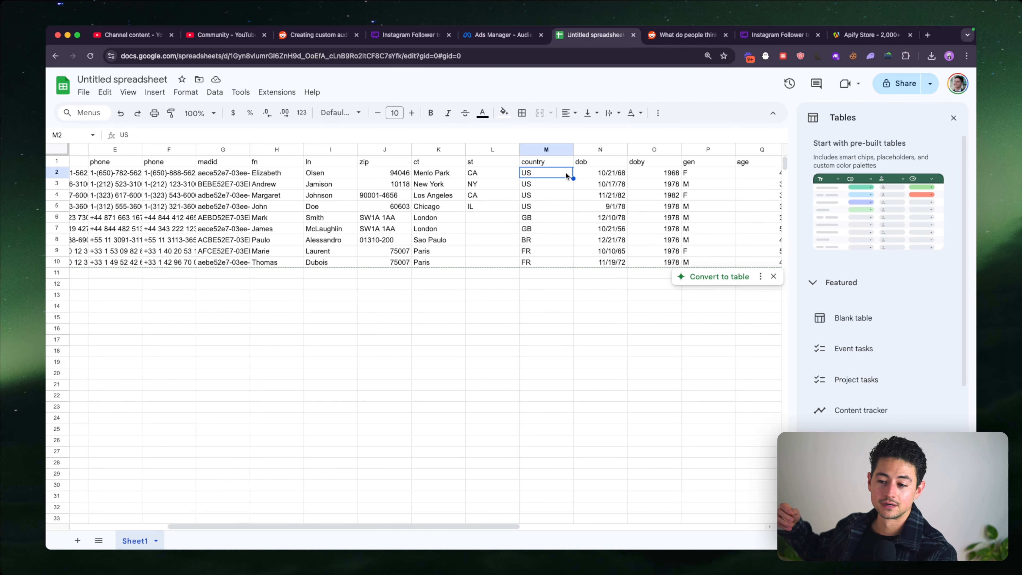
{"action": "scroll", "coordinate": [742, 197], "scroll_direction": "right", "scroll_amount": 6}
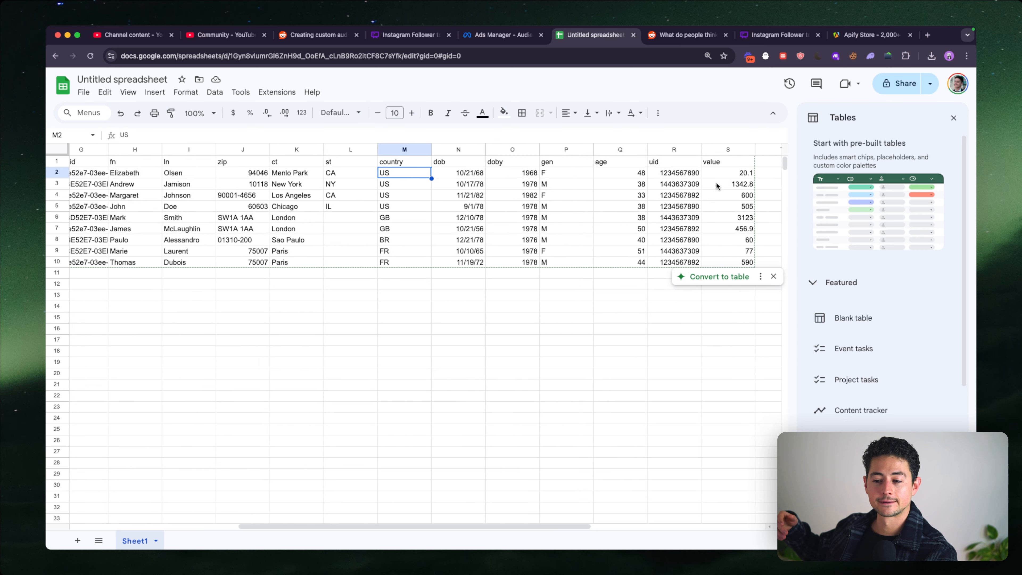
{"action": "scroll", "coordinate": [716, 185], "scroll_direction": "left", "scroll_amount": 10}
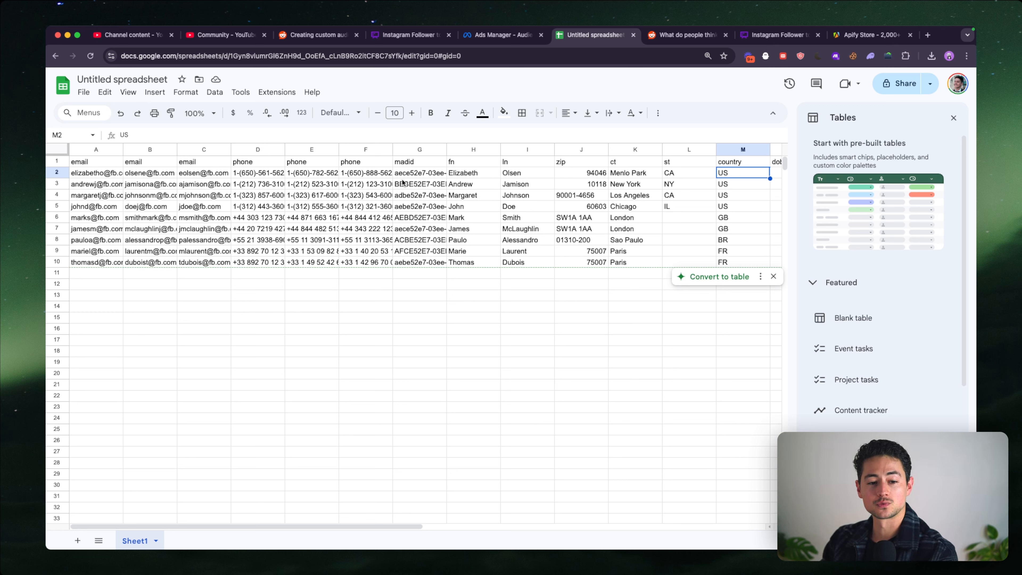
- Copy the template's complete header row, from the first email column through value
{"action": "left_click", "coordinate": [101, 163]}
{"action": "key", "text": "super+shift+Right"}
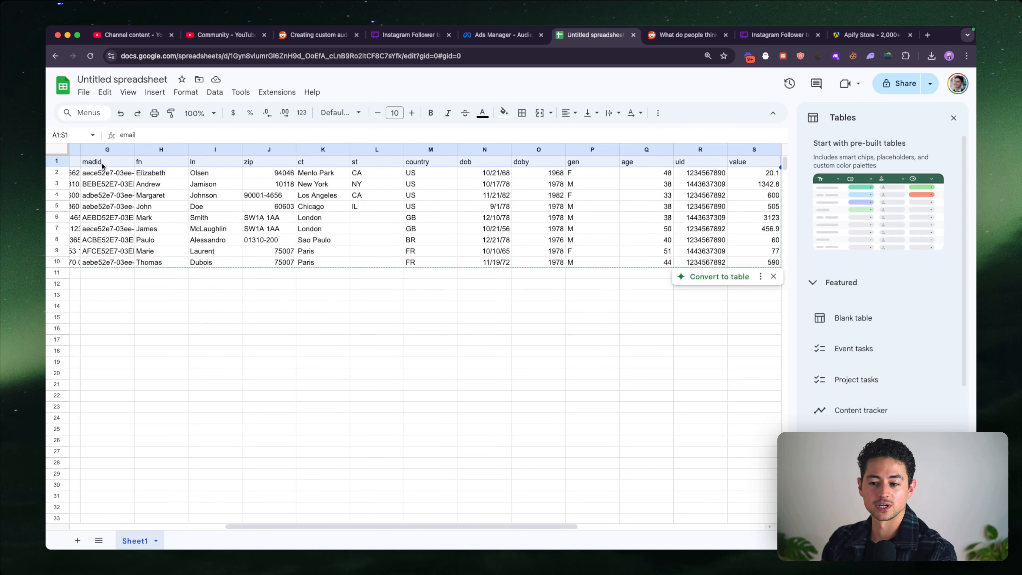
{"action": "key", "text": "super+c"}
{"action": "left_click", "coordinate": [215, 185]}
{"action": "scroll", "coordinate": [216, 185], "scroll_direction": "left", "scroll_amount": 3}
- Go to sheets.google.com, switch to another Google account and create a blank spreadsheet there
{"action": "left_click", "coordinate": [957, 84]}
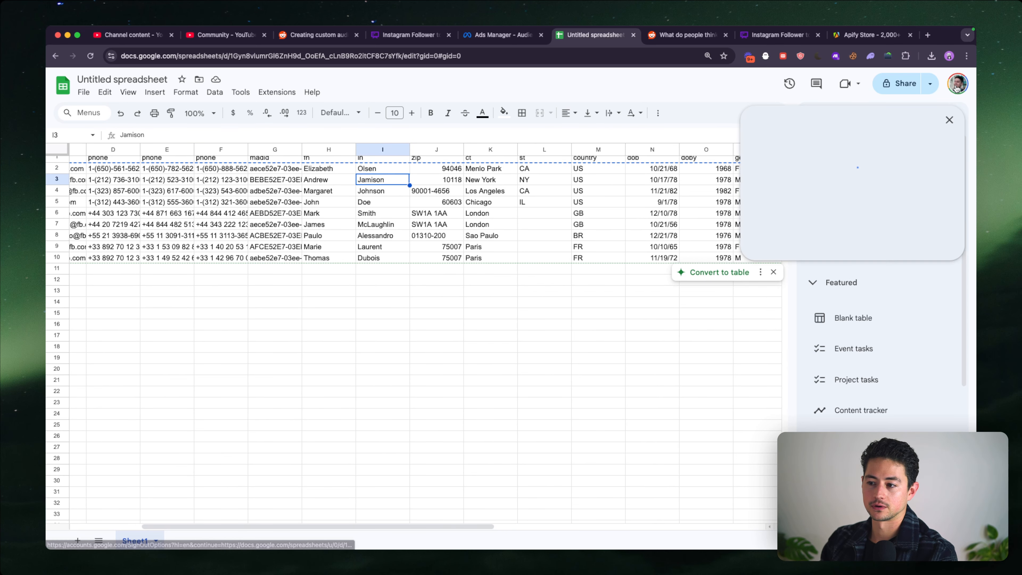
{"action": "left_click", "coordinate": [549, 55]}
{"action": "type", "text": "sheets.google.com"}
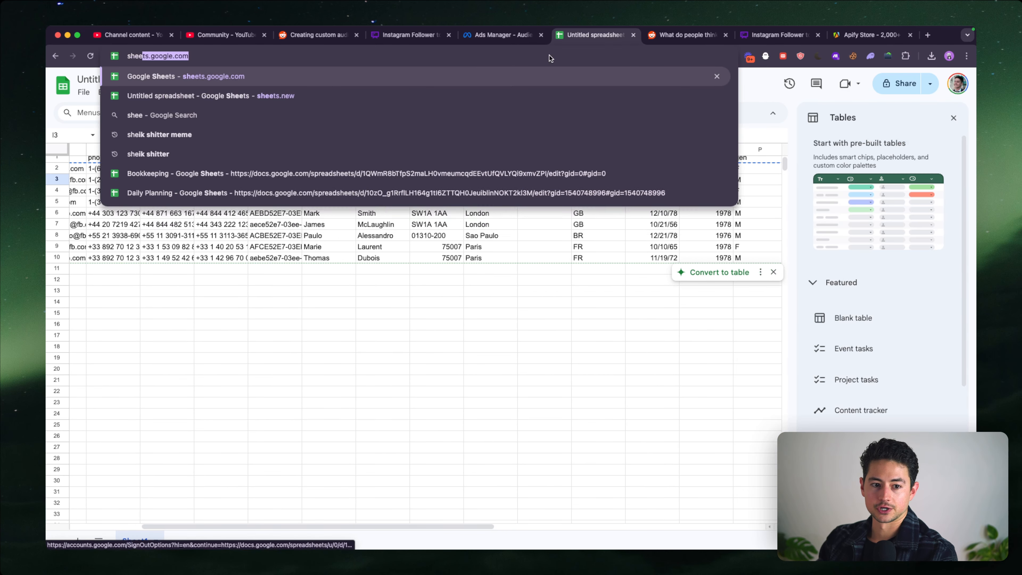
{"action": "key", "text": "Return"}
{"action": "left_click", "coordinate": [950, 85]}
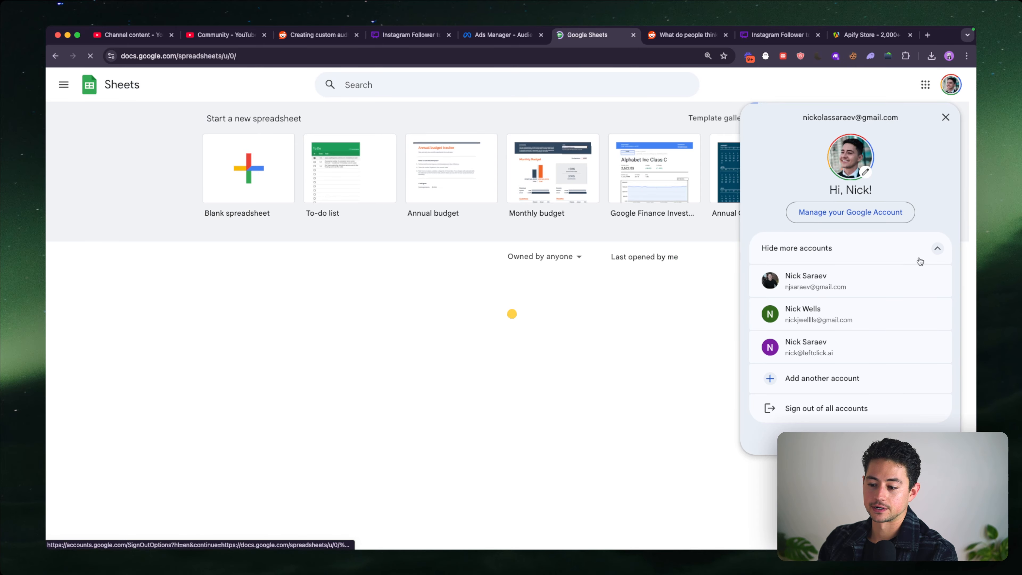
{"action": "left_click", "coordinate": [877, 427]}
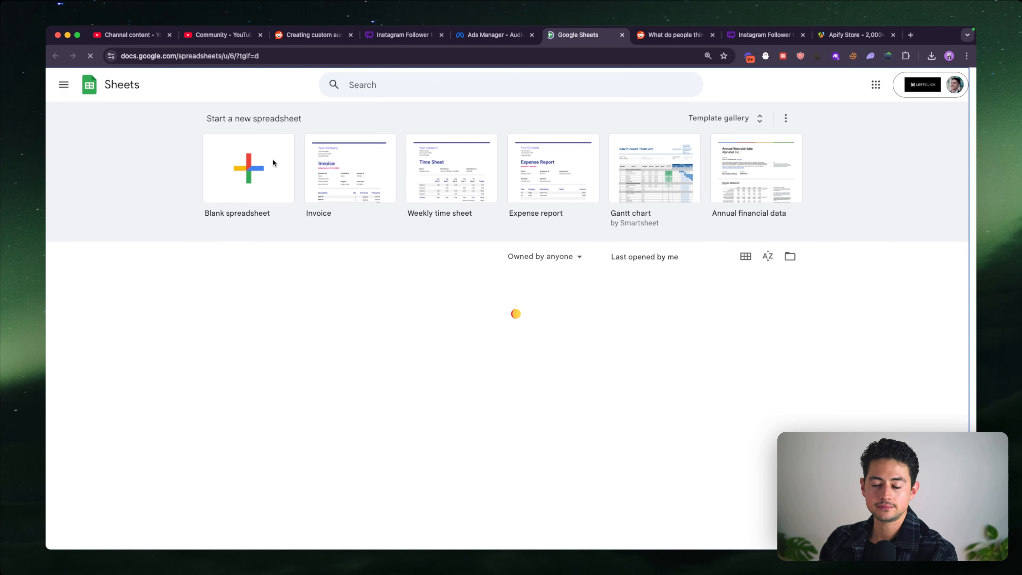
{"action": "left_click", "coordinate": [273, 161]}
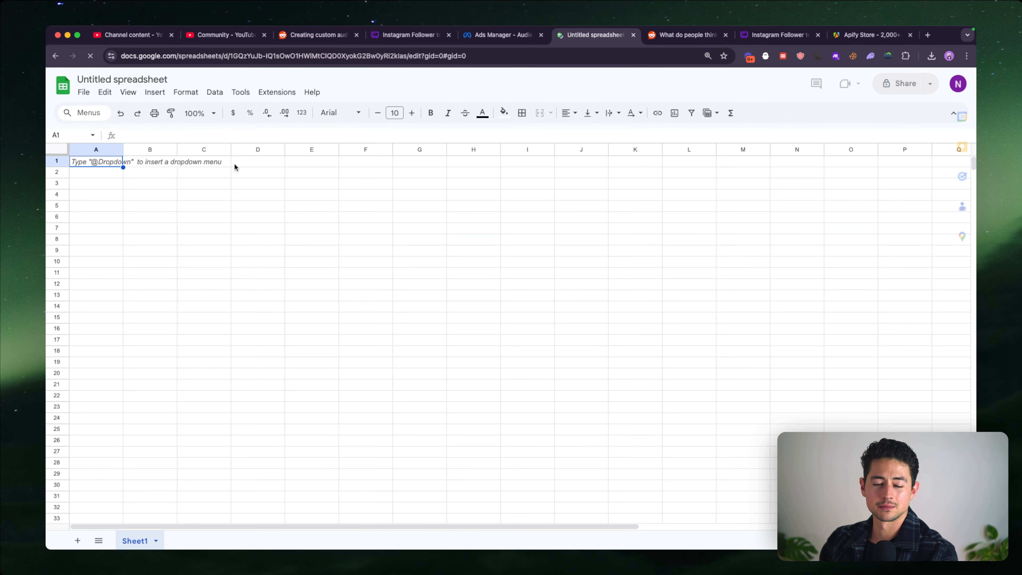
- Paste the copied template headers into row 1 of the blank spreadsheet, starting at A1, and check all the columns
{"action": "key", "text": "super+v"}
{"action": "left_click", "coordinate": [182, 162]}
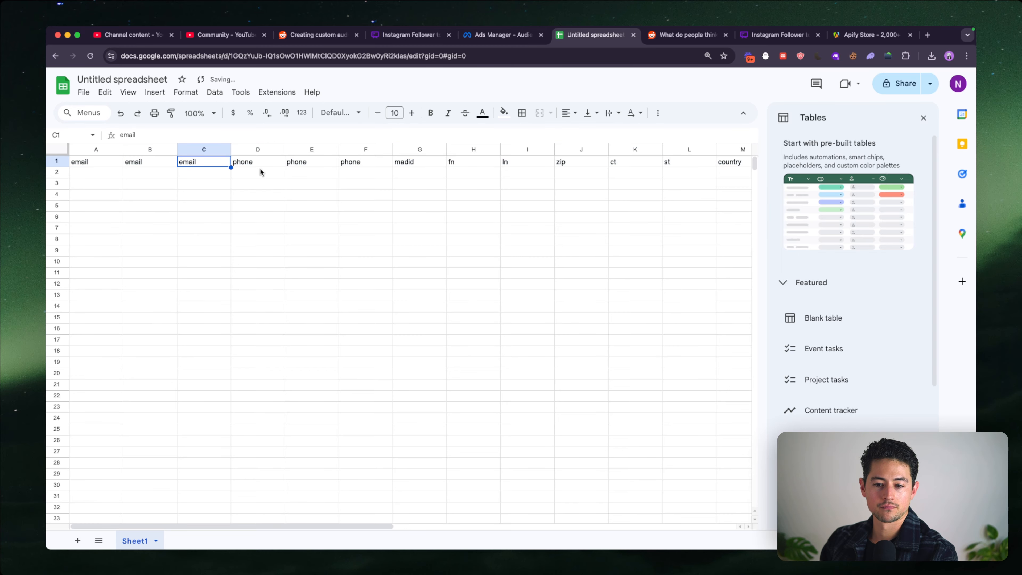
{"action": "scroll", "coordinate": [259, 169], "scroll_direction": "right", "scroll_amount": 10}
{"action": "scroll", "coordinate": [259, 168], "scroll_direction": "left", "scroll_amount": 15}
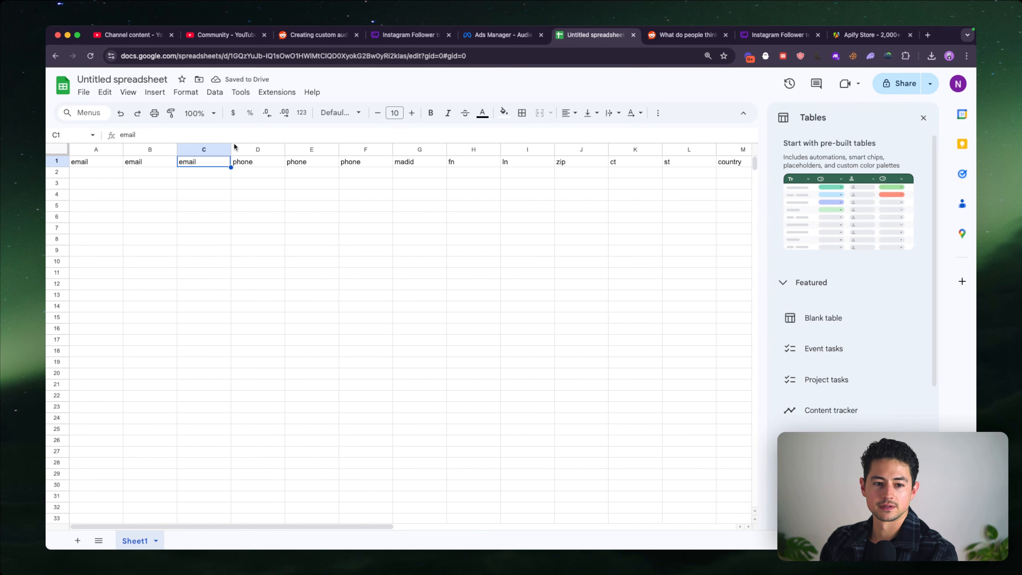
- Rename the spreadsheet as Custom Audience
{"action": "left_click", "coordinate": [151, 78]}
{"action": "type", "text": "Custom Audience"}
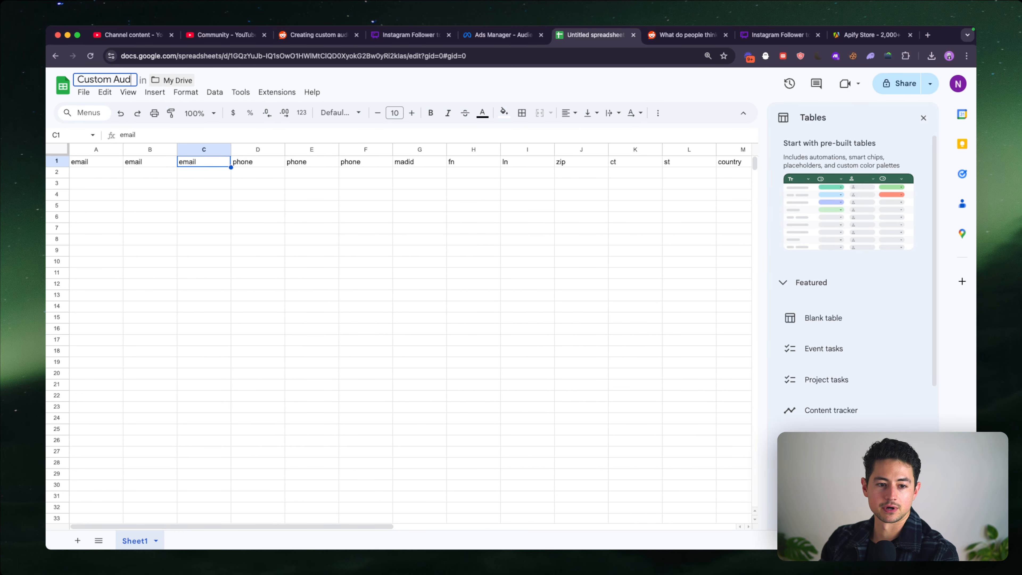
{"action": "left_click", "coordinate": [320, 172]}
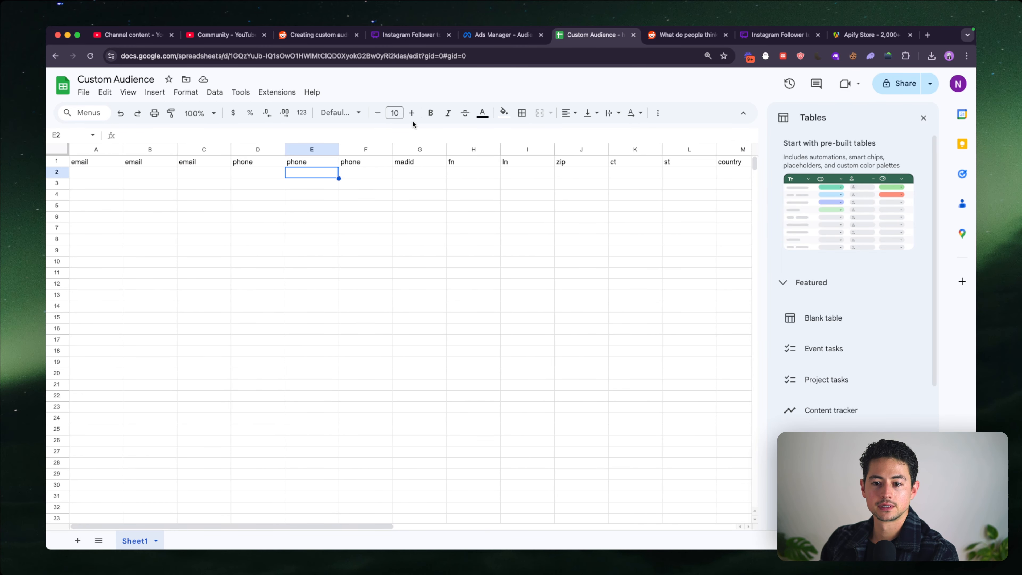
- Switch to the Instagram Follower to Custom Audience Scraper board in Whimsical and leave its freehand drawing mode
{"action": "left_click", "coordinate": [463, 39]}
{"action": "left_click", "coordinate": [425, 39]}
{"action": "scroll", "coordinate": [430, 205], "scroll_direction": "down", "scroll_amount": 3}
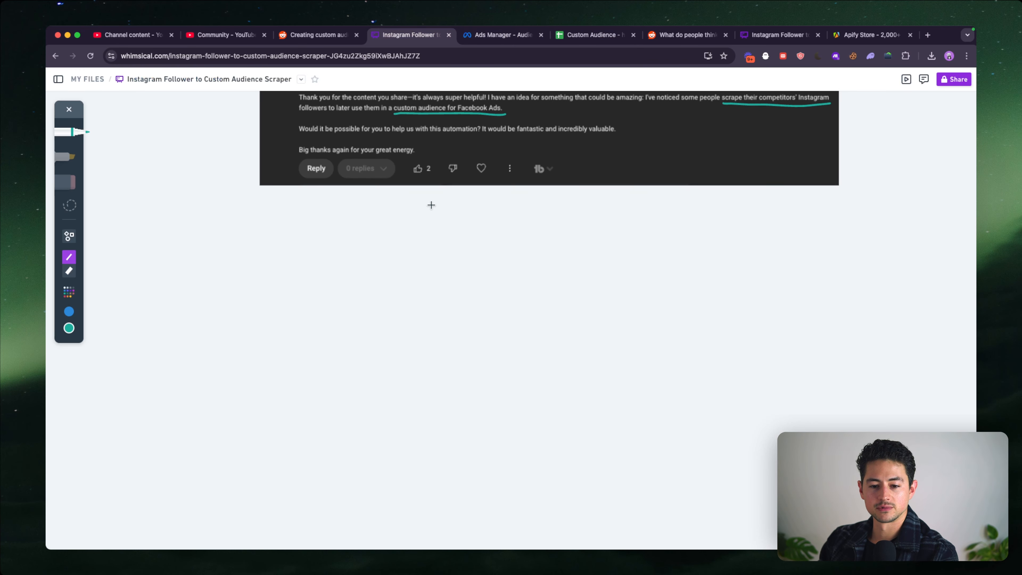
{"action": "scroll", "coordinate": [431, 205], "scroll_direction": "up", "scroll_amount": 2}
{"action": "key", "text": "t"}
{"action": "key", "text": "Escape"}
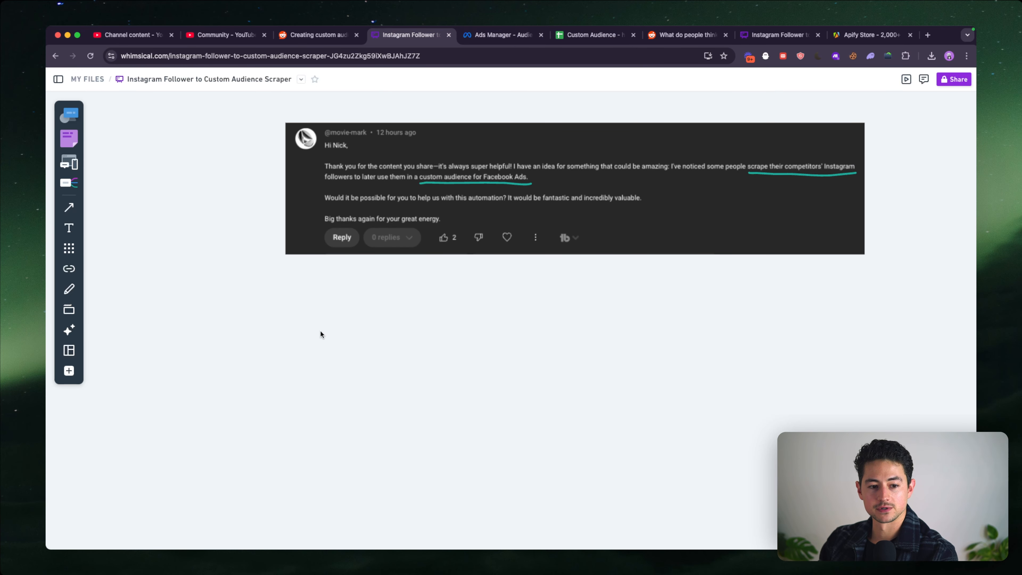
- Add a rectangle below the comment screenshot and label it "Scrape Instagram Followers using Apify"
{"action": "key", "text": "r"}
{"action": "left_click", "coordinate": [286, 315]}
{"action": "type", "text": "S"}
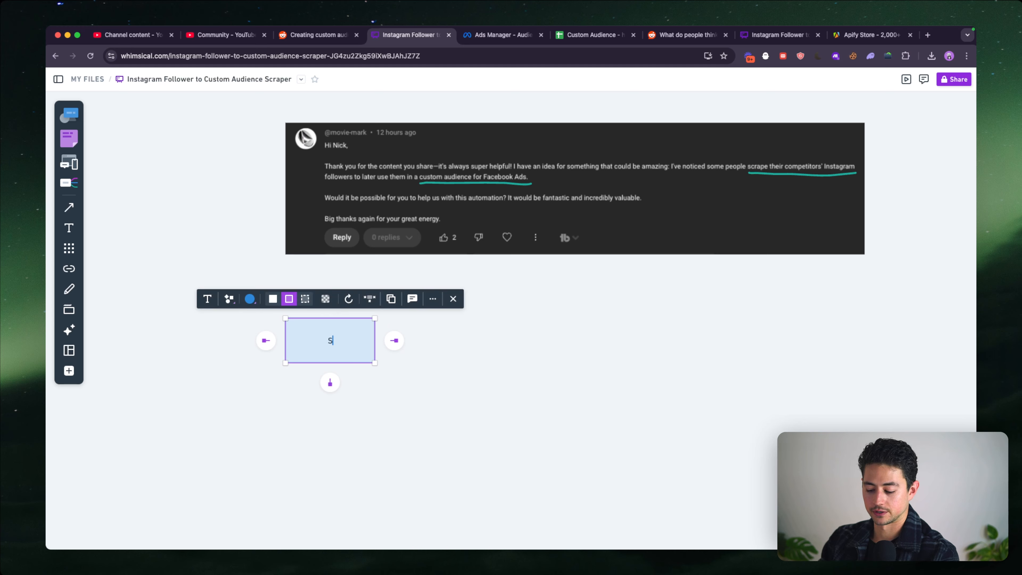
{"action": "type", "text": "crape Instagram "}
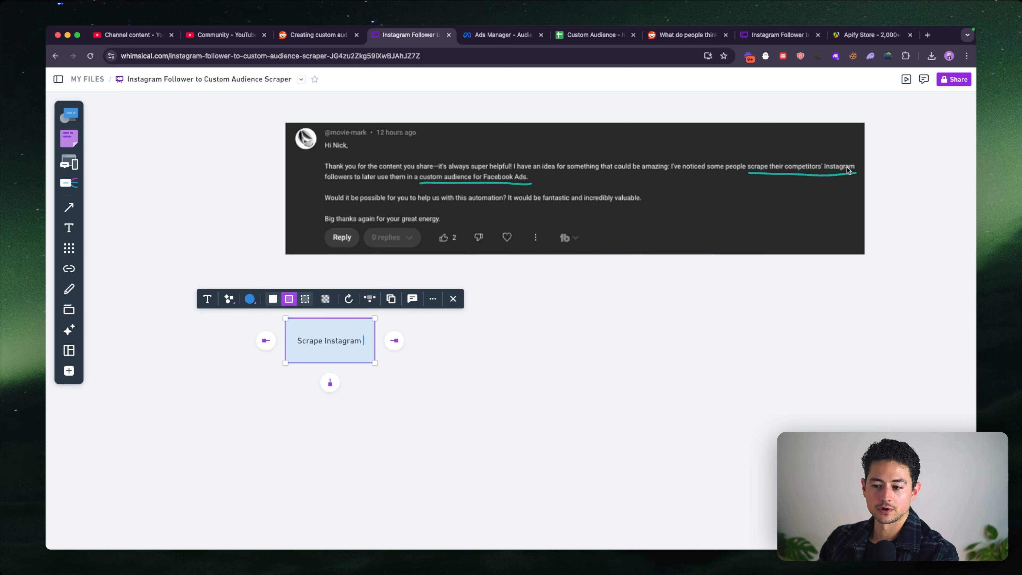
{"action": "type", "text": "Followers"}
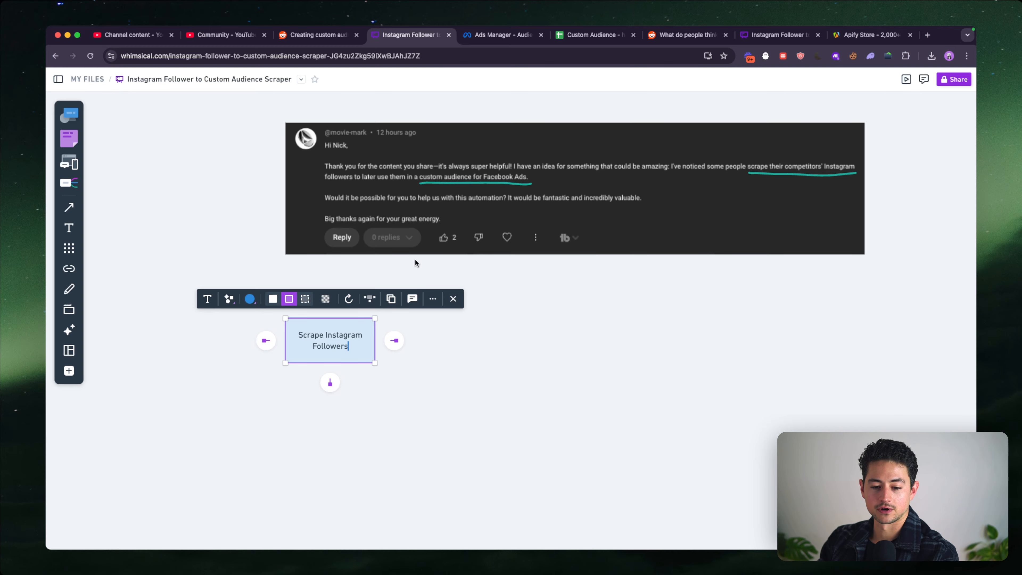
{"action": "type", "text": " using Apify"}
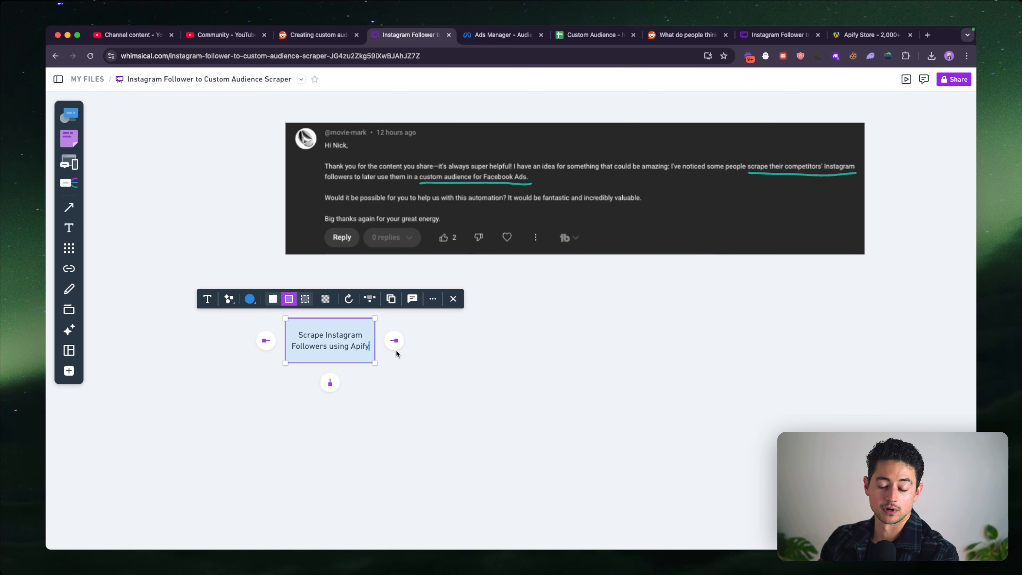
- Add a connected rectangle following "Scrape Instagram Followers using Apify" and label it "Enrich Data (If Necessary)"
{"action": "left_click", "coordinate": [394, 342]}
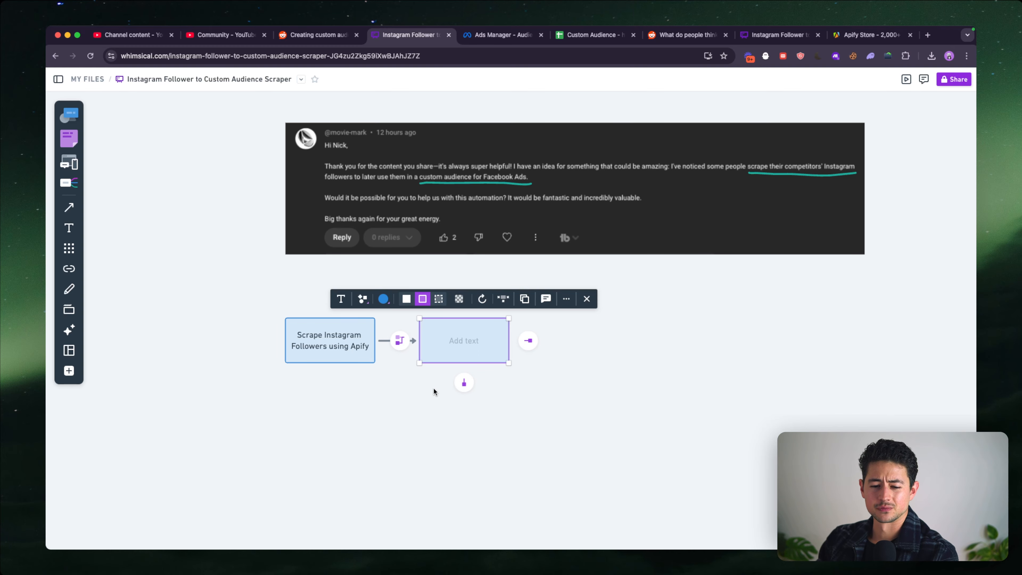
{"action": "scroll", "coordinate": [434, 388], "scroll_direction": "up", "scroll_amount": 3}
{"action": "scroll", "coordinate": [317, 314], "scroll_direction": "right", "scroll_amount": 1}
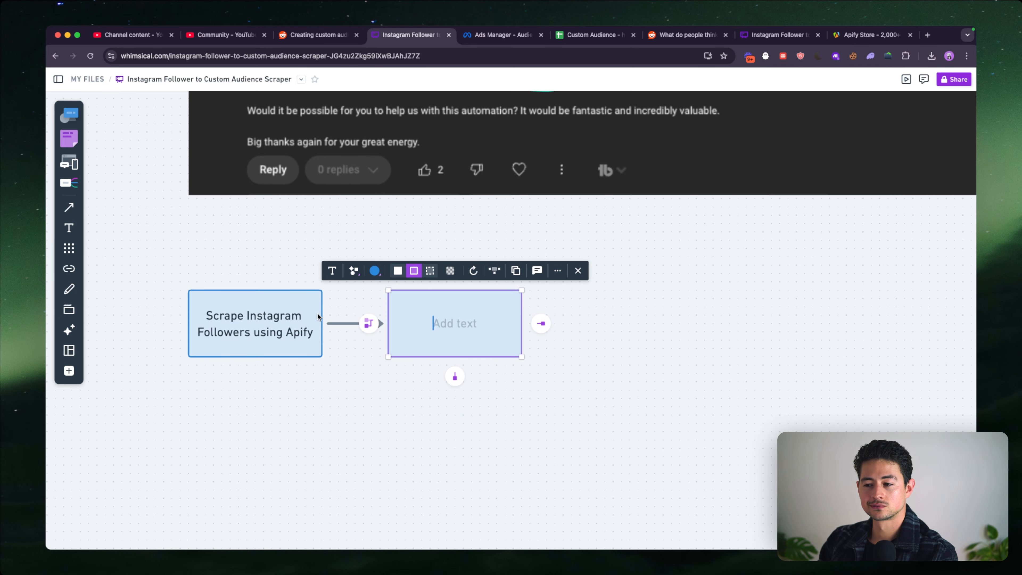
{"action": "type", "text": "Enr"}
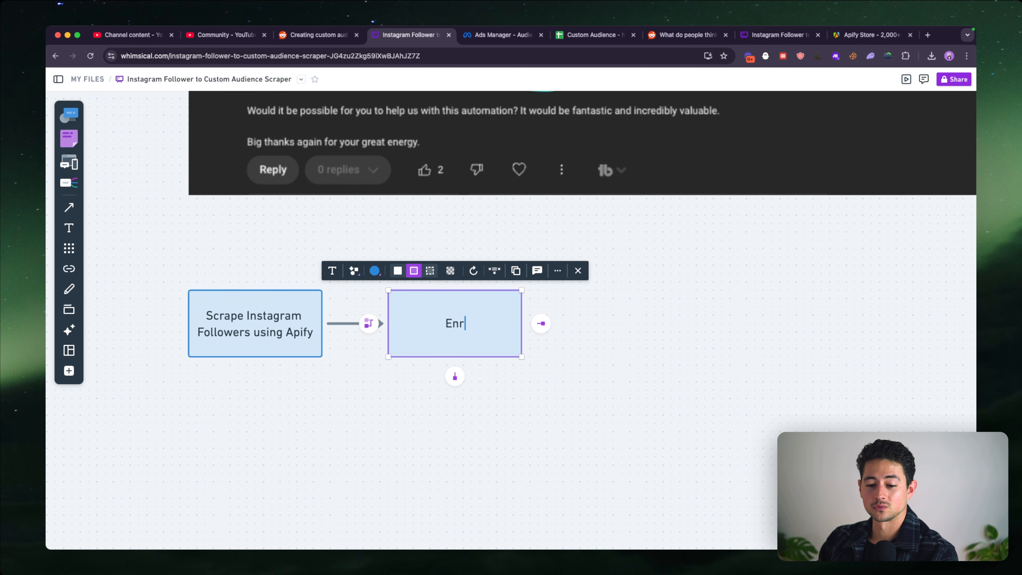
{"action": "type", "text": "ich Data "}
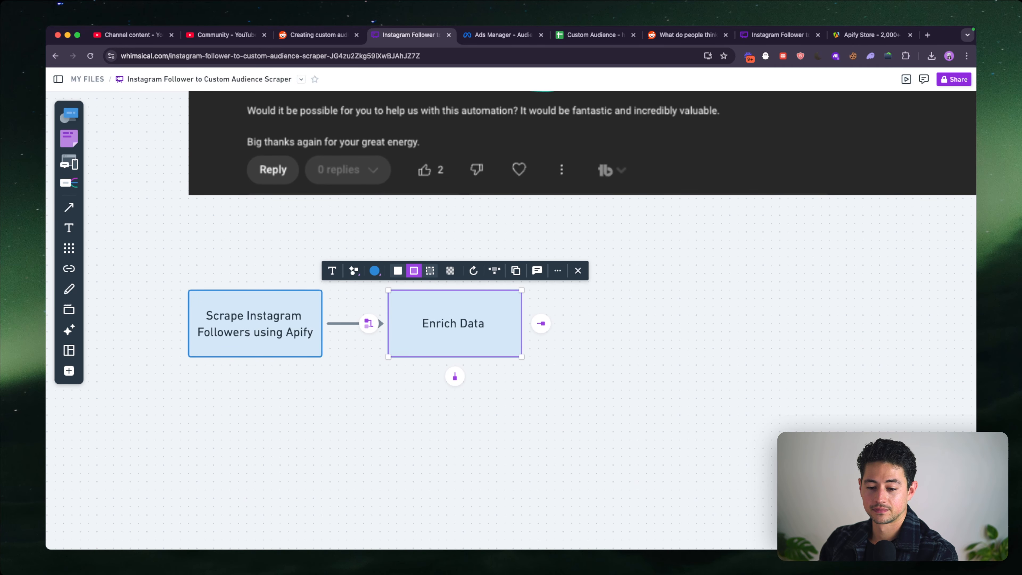
{"action": "type", "text": "(If Necessary)"}
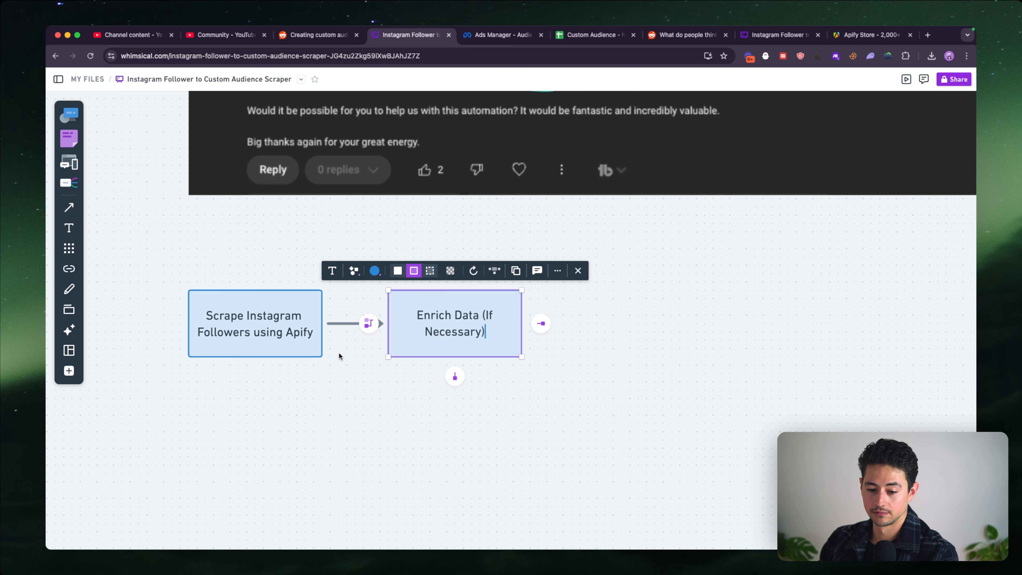
{"action": "left_click", "coordinate": [338, 353]}
{"action": "scroll", "coordinate": [349, 382], "scroll_direction": "right", "scroll_amount": 5}
{"action": "left_click", "coordinate": [329, 358]}
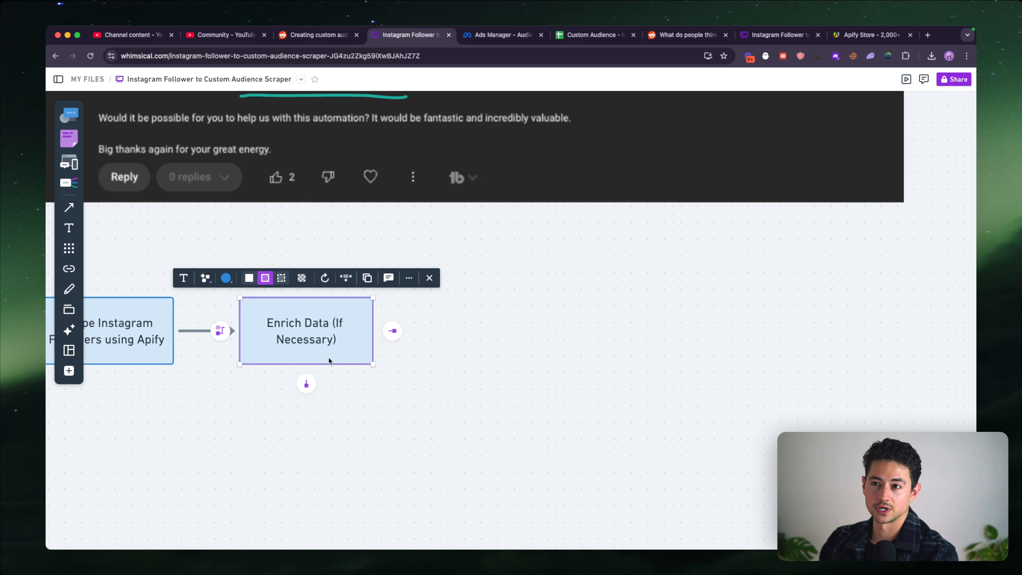
{"action": "left_click", "coordinate": [338, 386]}
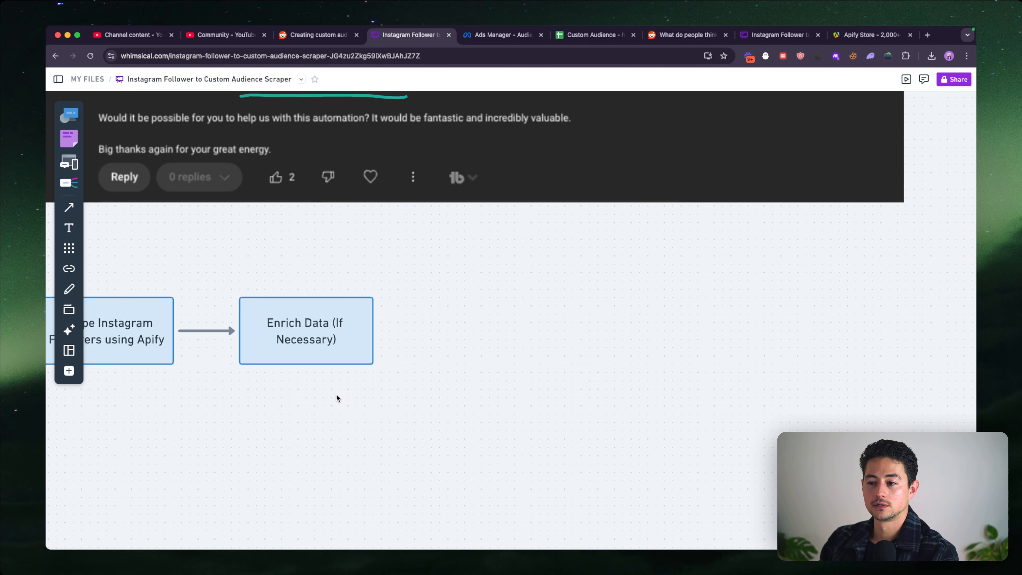
{"action": "scroll", "coordinate": [346, 384], "scroll_direction": "up", "scroll_amount": 3}
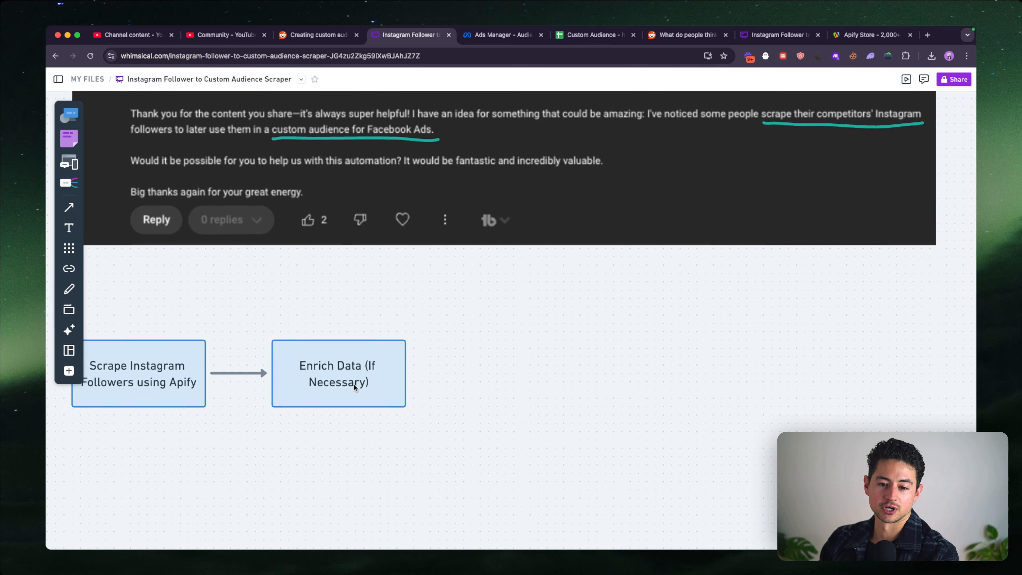
- Add a connected rectangle following "Enrich Data (If Necessary)" and label it "Add to Google Sheet Database"
{"action": "left_click", "coordinate": [353, 384]}
{"action": "scroll", "coordinate": [353, 383], "scroll_direction": "right", "scroll_amount": 2}
{"action": "scroll", "coordinate": [381, 377], "scroll_direction": "left", "scroll_amount": 1}
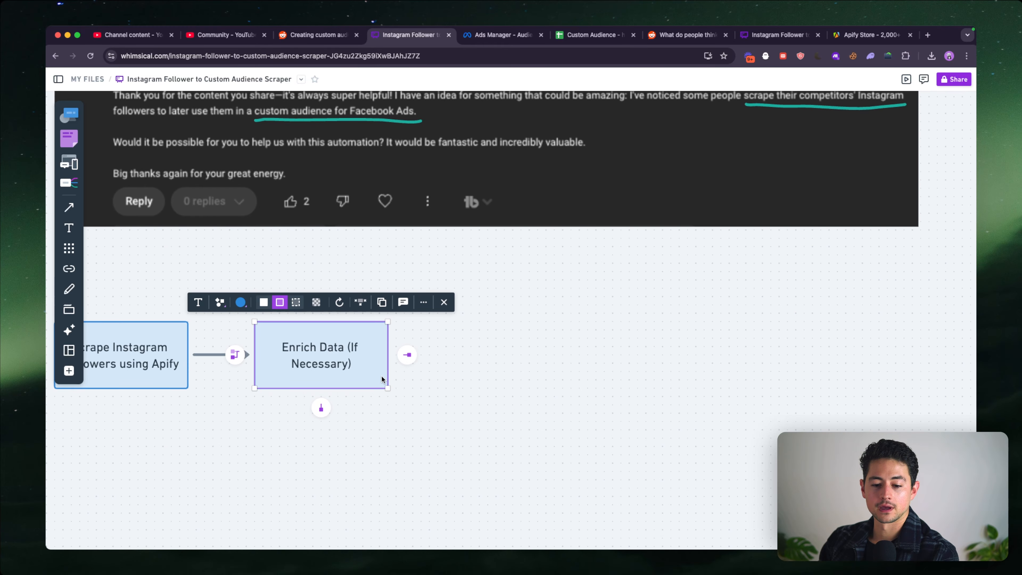
{"action": "left_click", "coordinate": [407, 354]}
{"action": "type", "text": "Add to G"}
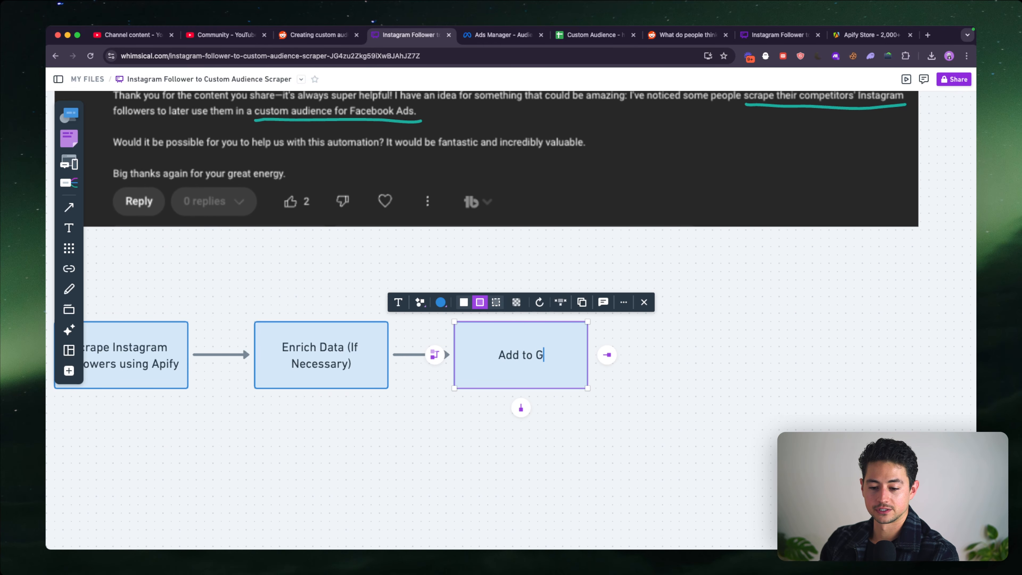
{"action": "type", "text": "oogle Sheet"}
{"action": "scroll", "coordinate": [482, 253], "scroll_direction": "right", "scroll_amount": 1}
{"action": "type", "text": "Datab"}
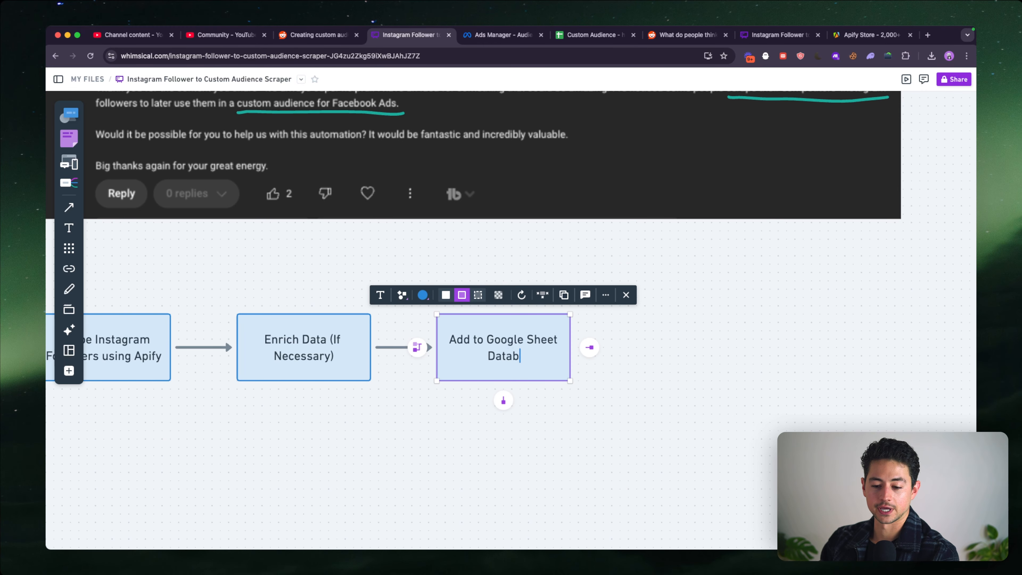
{"action": "type", "text": "ase"}
{"action": "scroll", "coordinate": [563, 393], "scroll_direction": "right", "scroll_amount": 3}
{"action": "left_click", "coordinate": [550, 377]}
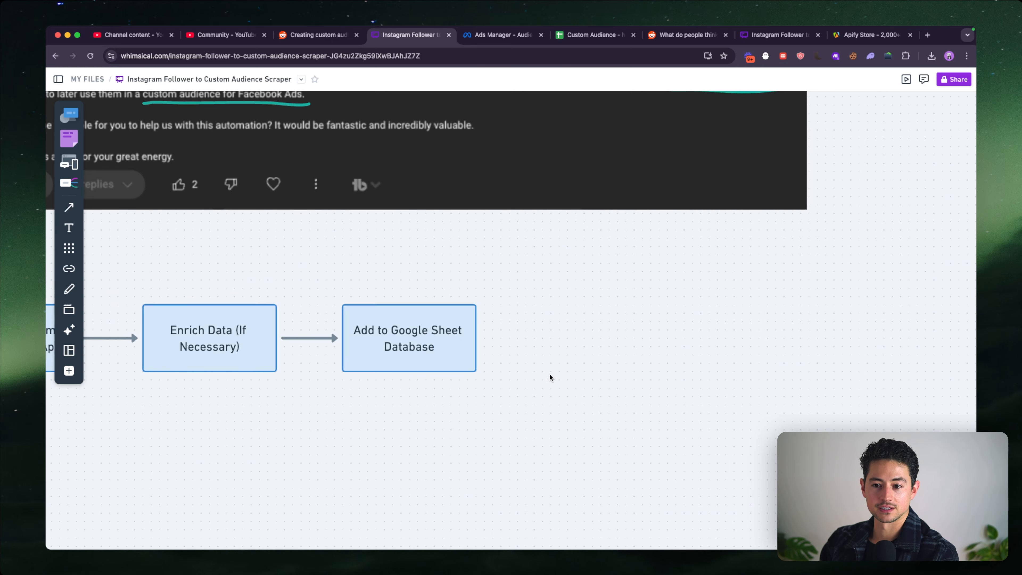
- Place the Custom Audience spreadsheet's browser tab next to the board's and rename the spreadsheet as Custom Audience Database
{"action": "left_click_drag", "start_coordinate": [569, 37], "coordinate": [476, 37]}
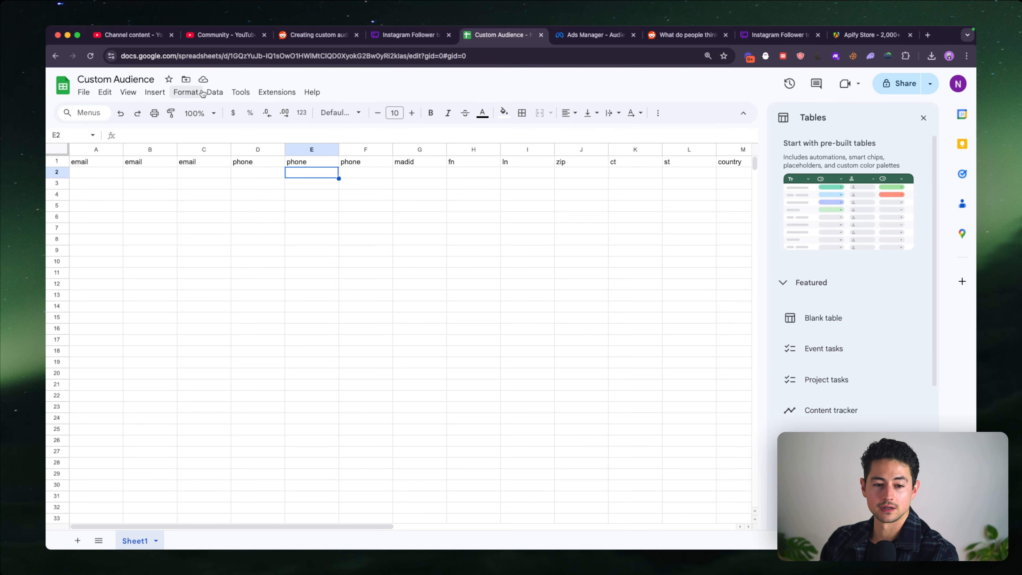
{"action": "left_click", "coordinate": [154, 81]}
{"action": "type", "text": "Database"}
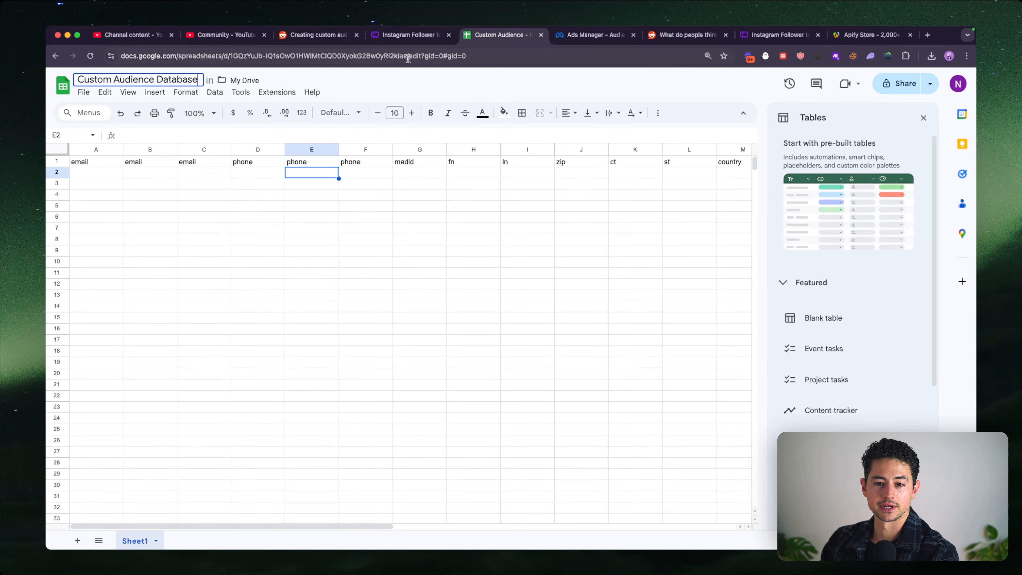
- Switch back to the Whimsical board and branch two connected blank rectangles off "Add to Google Sheet Database", one above the other
{"action": "left_click", "coordinate": [407, 36]}
{"action": "left_click", "coordinate": [458, 329]}
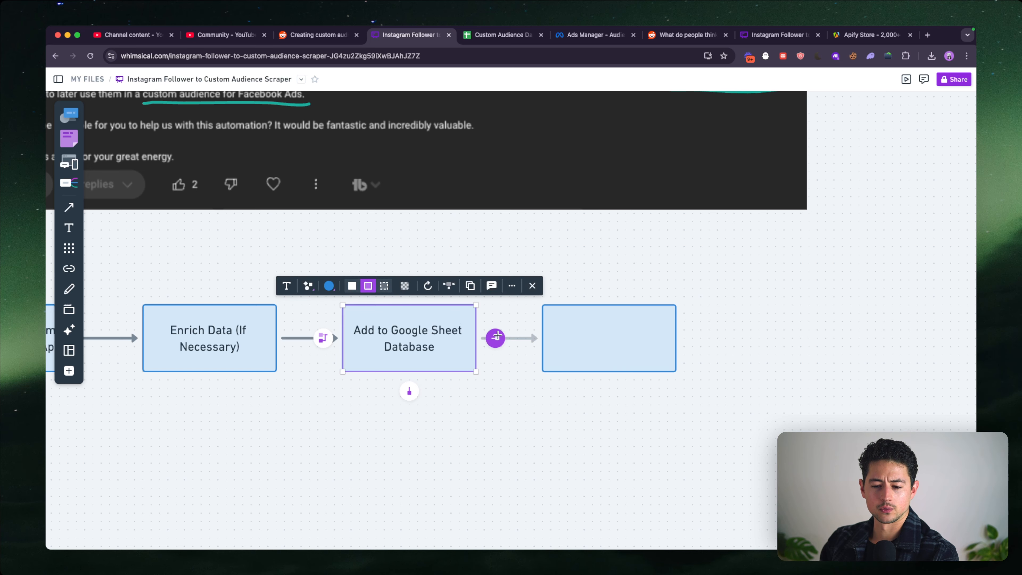
{"action": "left_click", "coordinate": [496, 336]}
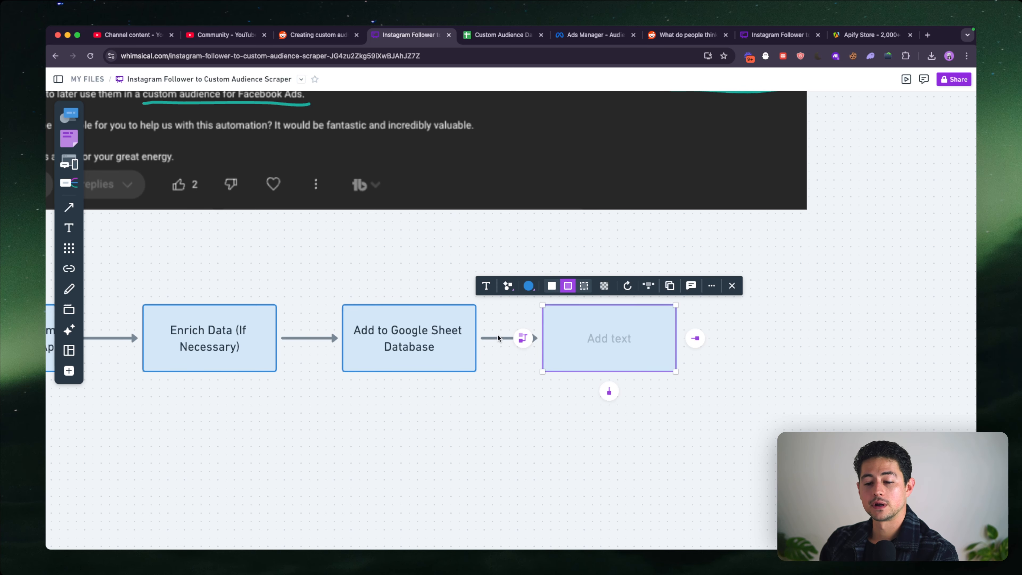
{"action": "left_click", "coordinate": [572, 424]}
{"action": "scroll", "coordinate": [443, 342], "scroll_direction": "down", "scroll_amount": 2}
{"action": "left_click", "coordinate": [439, 334]}
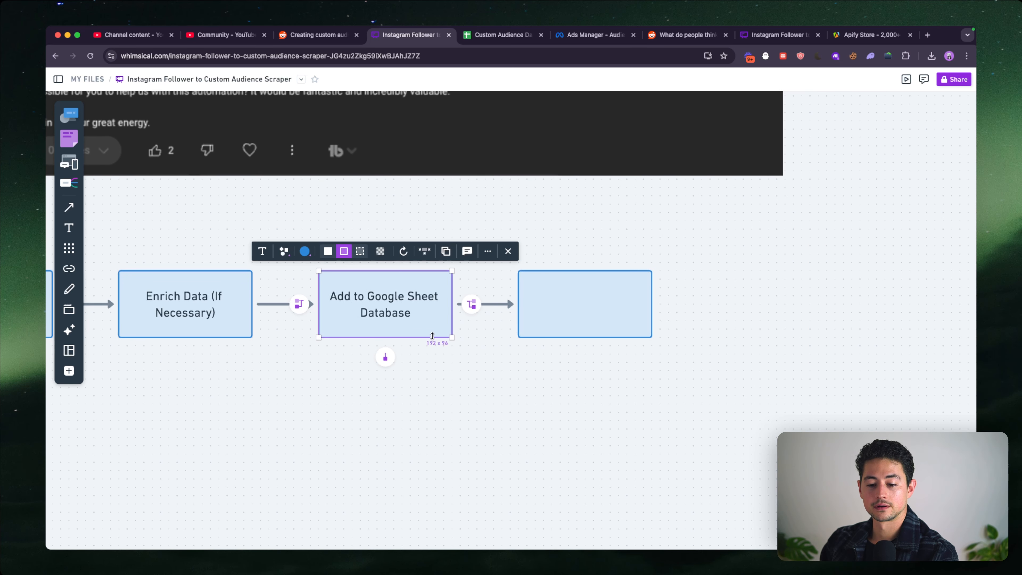
{"action": "left_click", "coordinate": [469, 311]}
{"action": "left_click", "coordinate": [452, 365]}
{"action": "scroll", "coordinate": [451, 365], "scroll_direction": "down", "scroll_amount": 2}
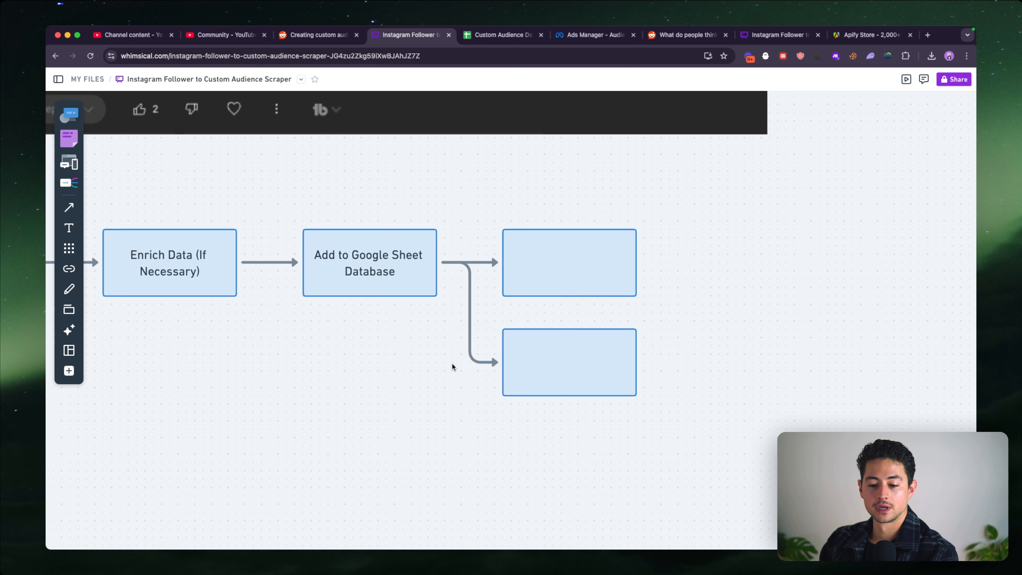
- Label the lower branch rectangle "Add to Facebook Custom Audiences via API" and the upper one "Export CSV"
{"action": "double_click", "coordinate": [545, 366]}
{"action": "type", "text": "Add to"}
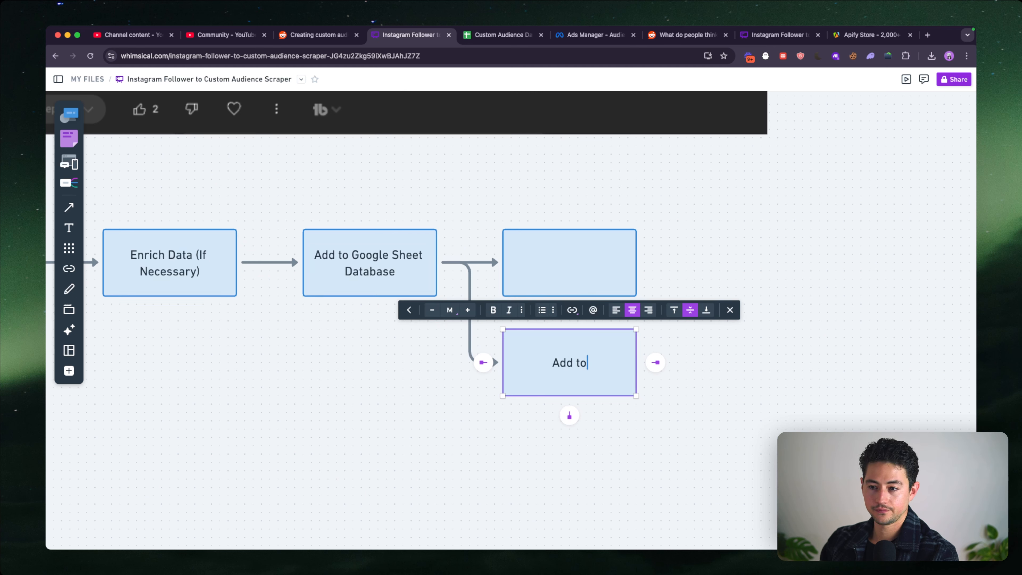
{"action": "type", "text": " Facebook "}
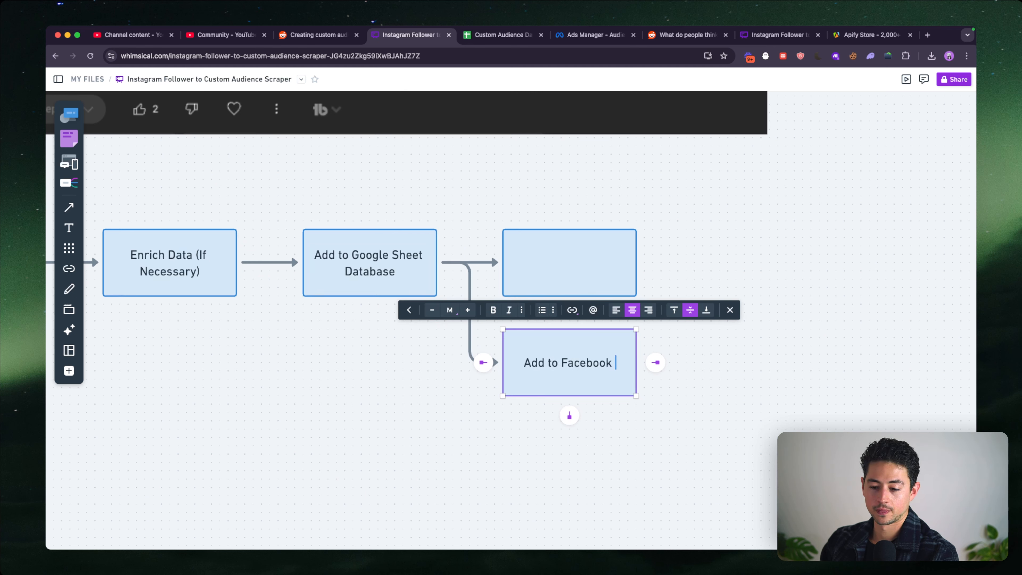
{"action": "type", "text": "Custom Audiences via API"}
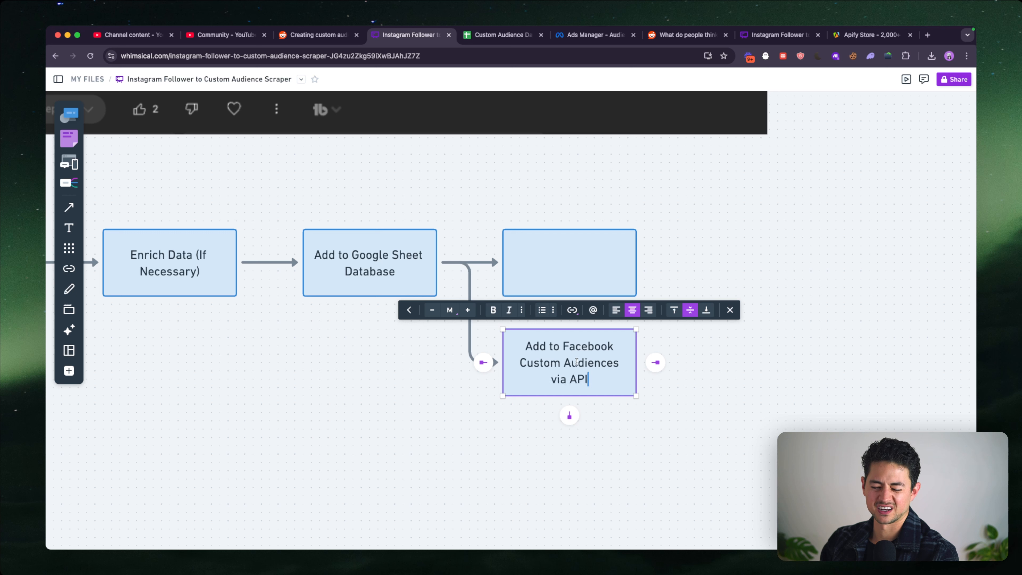
{"action": "left_click", "coordinate": [558, 256]}
{"action": "type", "text": "Export "}
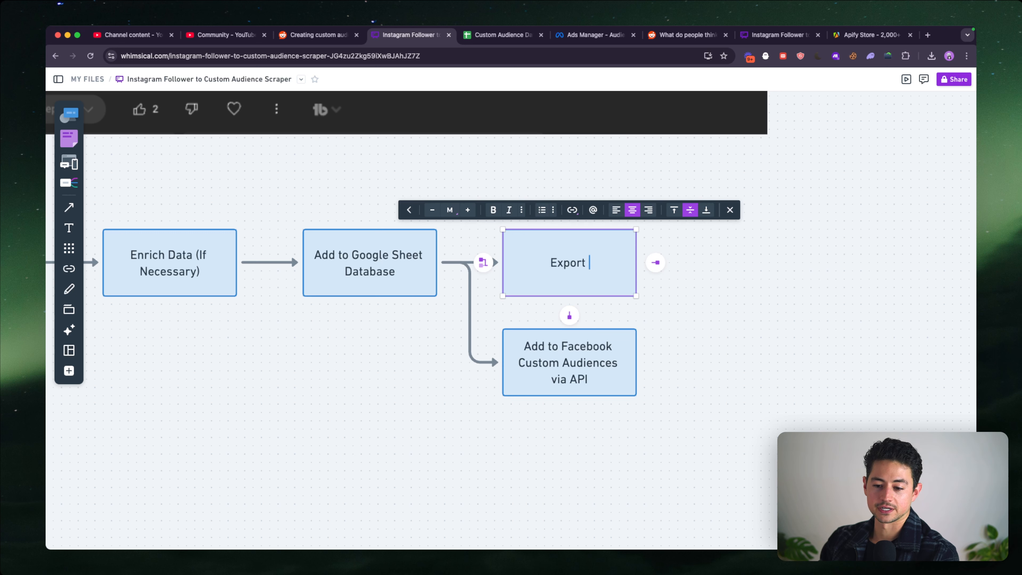
{"action": "type", "text": "CSV"}
- Label the connector leading to the Facebook Custom Audiences rectangle "API?"
{"action": "left_click", "coordinate": [447, 318]}
{"action": "double_click", "coordinate": [468, 317]}
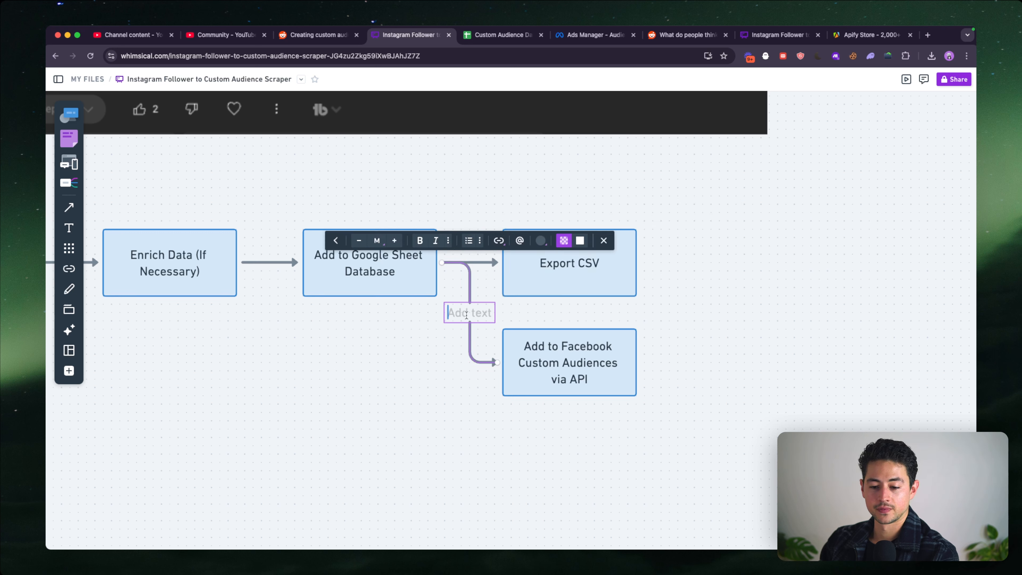
{"action": "type", "text": "API?"}
{"action": "left_click", "coordinate": [461, 352]}
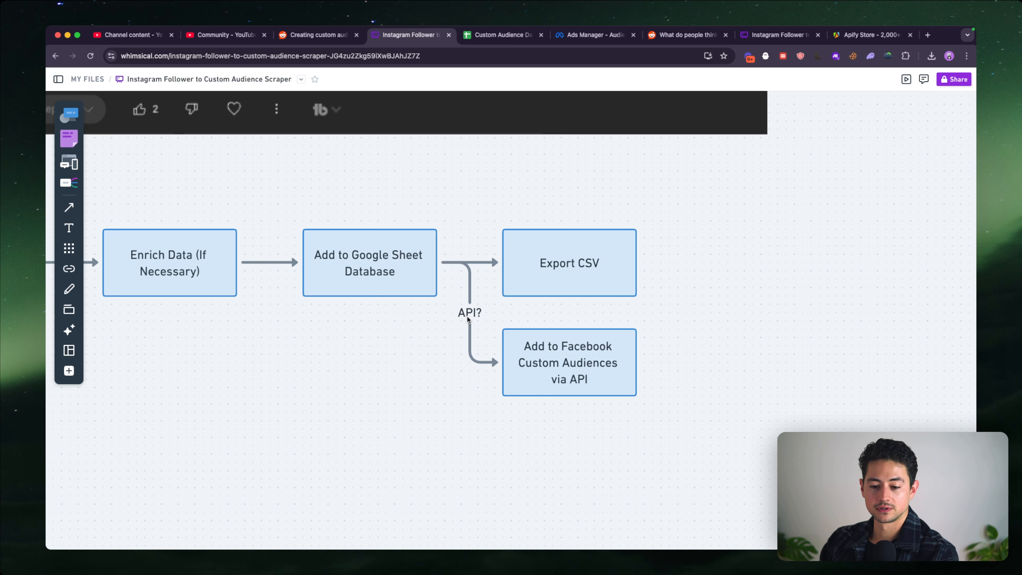
- Extend the "Export CSV" rectangle's label to read "Export CSV for User to Upload"
{"action": "double_click", "coordinate": [603, 269]}
{"action": "type", "text": "for User to Upload"}
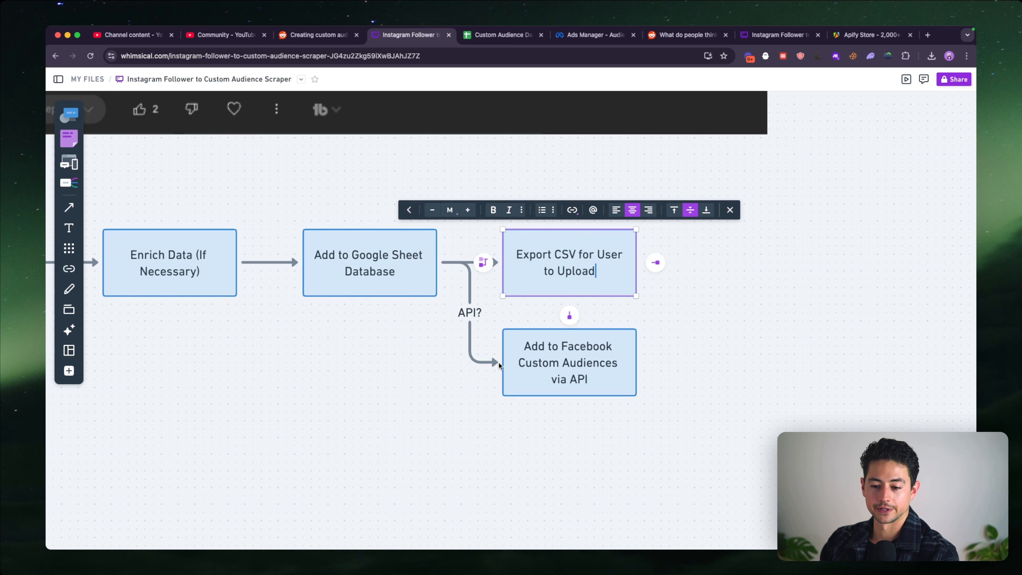
{"action": "left_click", "coordinate": [470, 381]}
- Review the whole workflow against the comment's request, from scraping Instagram followers through to the CSV export and API branches
{"action": "scroll", "coordinate": [471, 382], "scroll_direction": "left", "scroll_amount": 3}
{"action": "scroll", "coordinate": [471, 382], "scroll_direction": "down", "scroll_amount": 3}
{"action": "scroll", "coordinate": [470, 382], "scroll_direction": "left", "scroll_amount": 1}
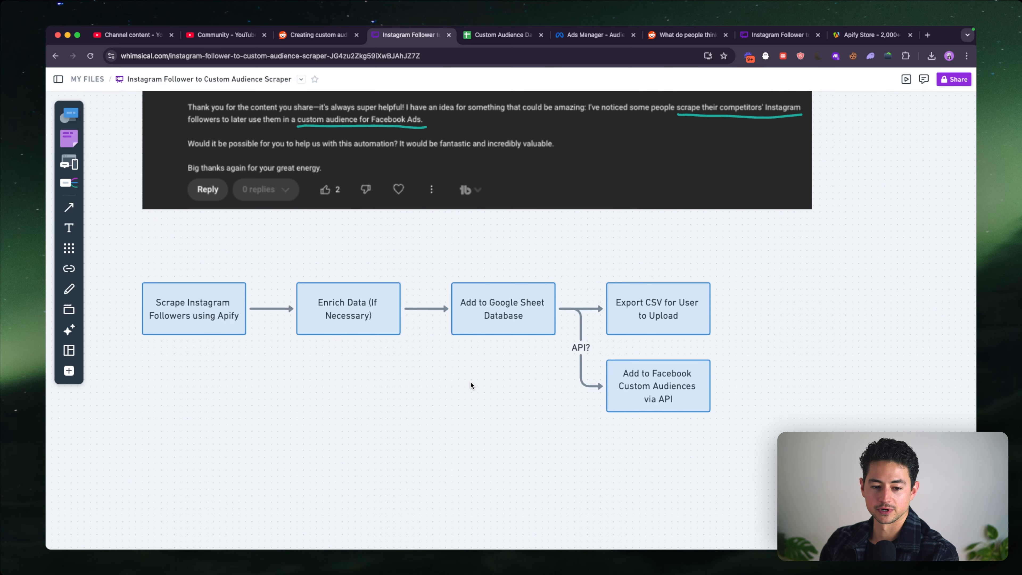
{"action": "scroll", "coordinate": [470, 382], "scroll_direction": "left", "scroll_amount": 1}
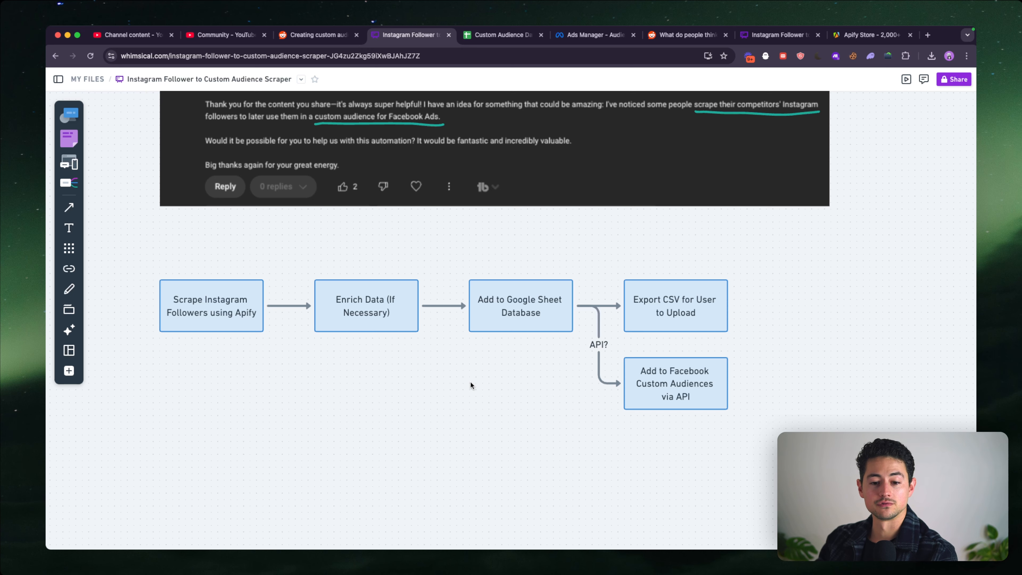
{"action": "scroll", "coordinate": [470, 380], "scroll_direction": "up", "scroll_amount": 5}
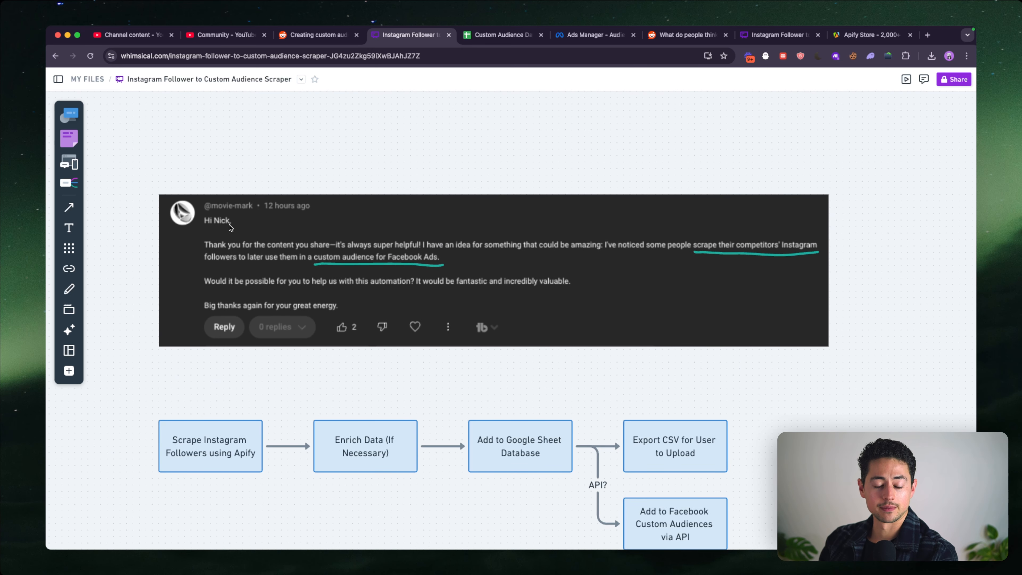
{"action": "scroll", "coordinate": [332, 318], "scroll_direction": "down", "scroll_amount": 3}
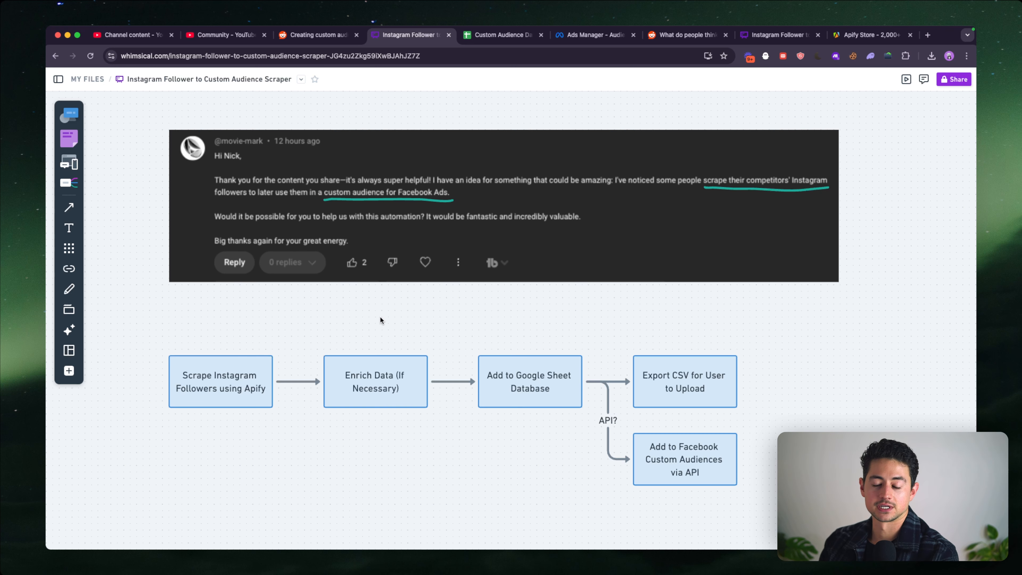
{"action": "scroll", "coordinate": [380, 317], "scroll_direction": "down", "scroll_amount": 3}
{"action": "left_click_drag", "start_coordinate": [171, 275], "coordinate": [724, 447]}
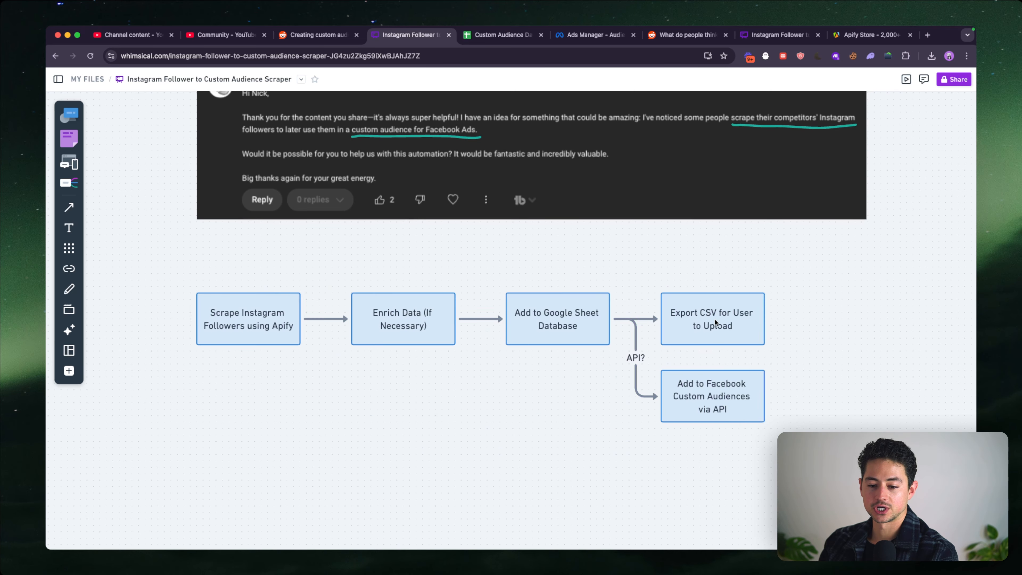
{"action": "left_click_drag", "start_coordinate": [716, 324], "coordinate": [760, 324]}
{"action": "left_click", "coordinate": [442, 420]}
{"action": "scroll", "coordinate": [423, 381], "scroll_direction": "up", "scroll_amount": 10}
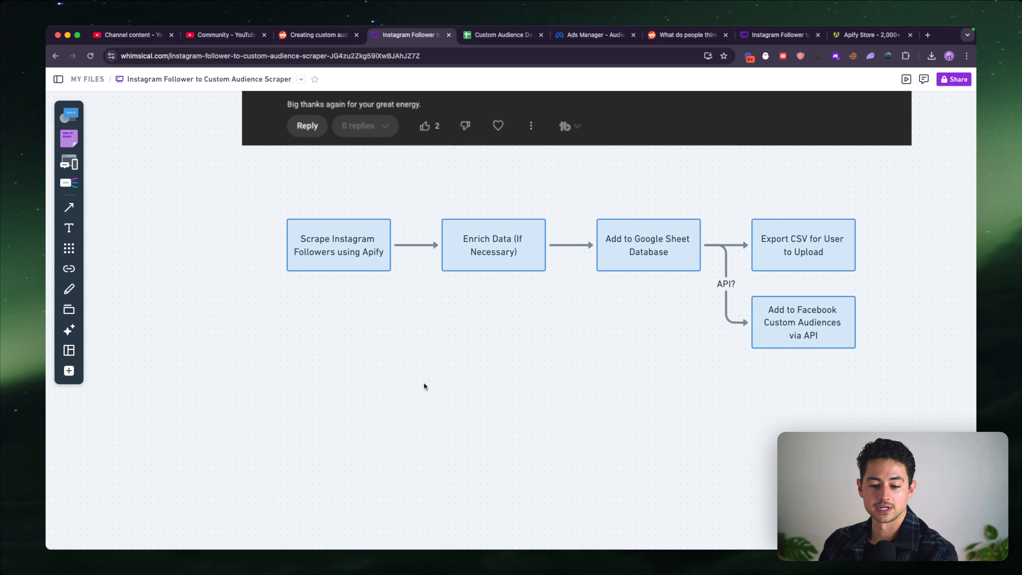
{"action": "scroll", "coordinate": [421, 331], "scroll_direction": "left", "scroll_amount": 2}
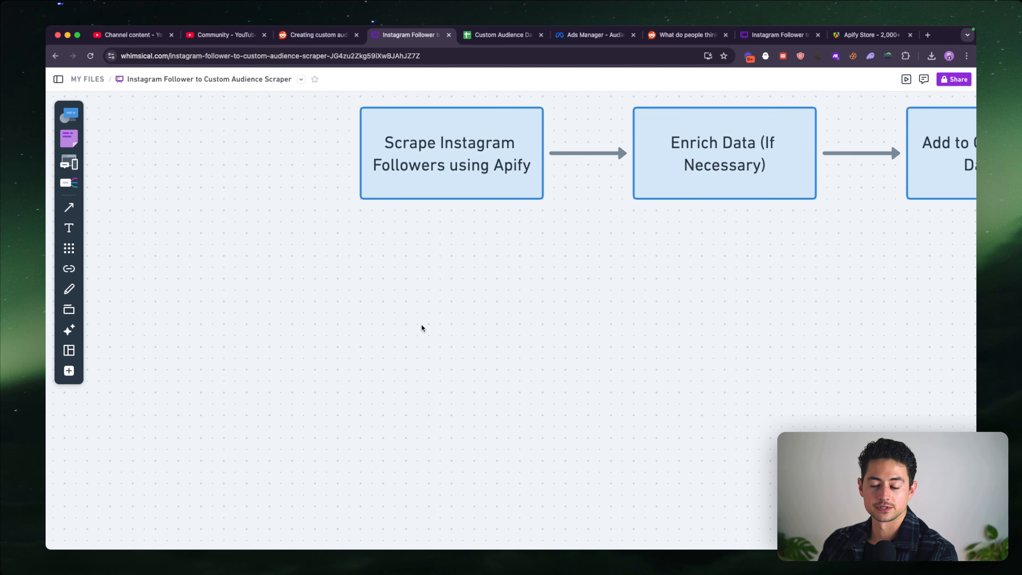
{"action": "scroll", "coordinate": [459, 248], "scroll_direction": "up", "scroll_amount": 1}
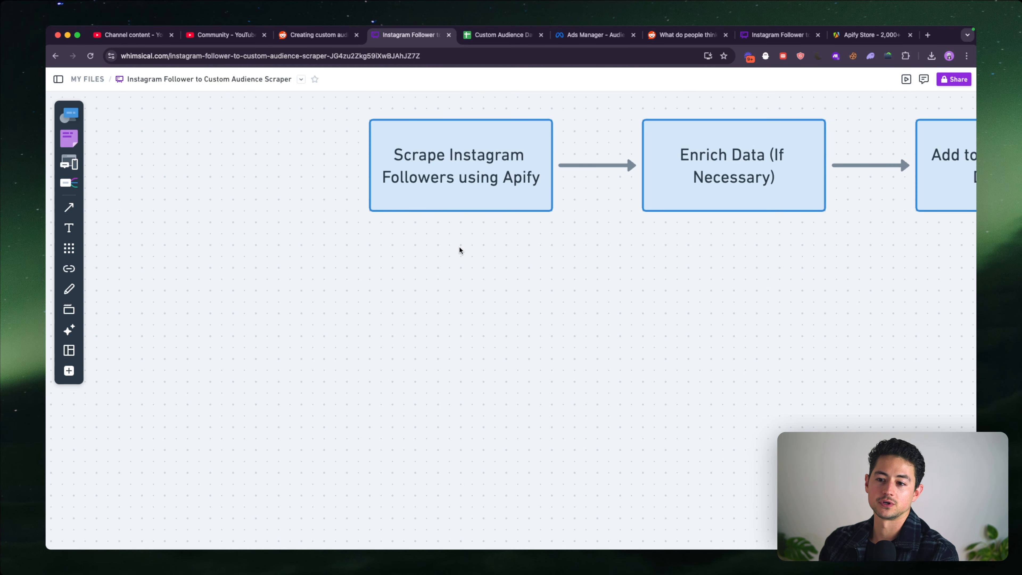
- Switch to the Apify Store and leave the instagram search results for the store's main page
{"action": "left_click", "coordinate": [869, 35]}
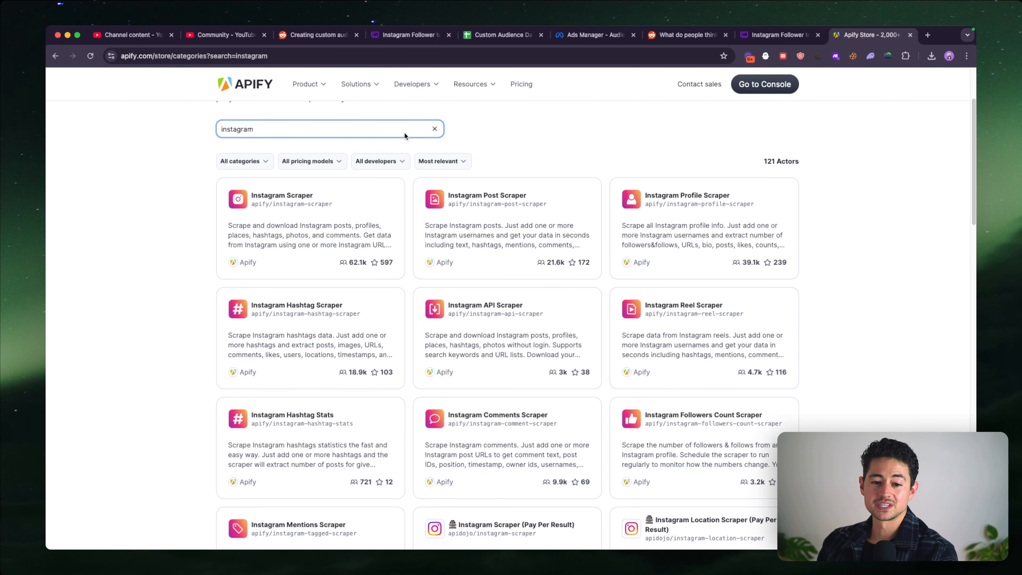
{"action": "scroll", "coordinate": [271, 125], "scroll_direction": "up", "scroll_amount": 3}
{"action": "left_click", "coordinate": [241, 151]}
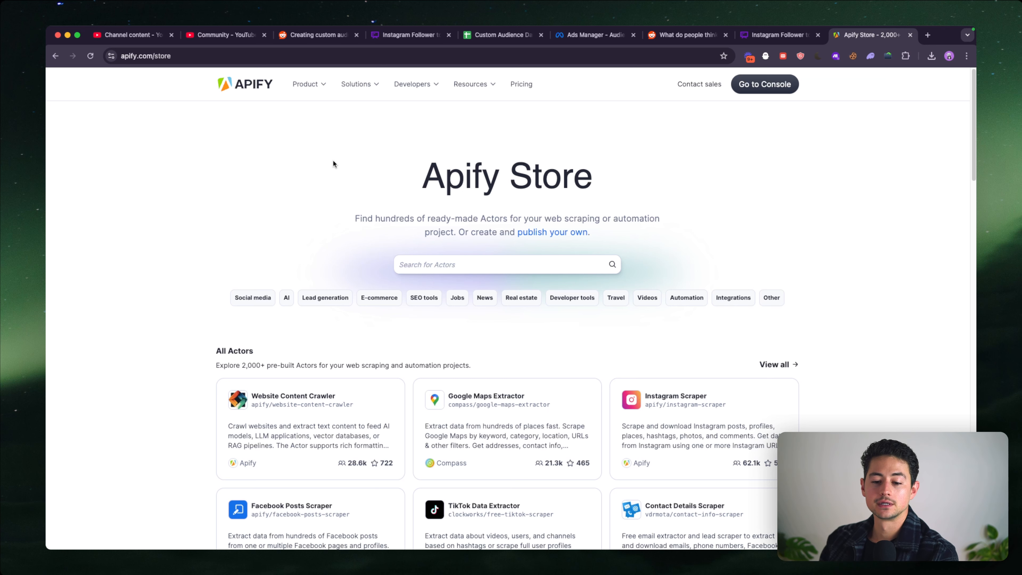
- Browse the Apify Store's main page, from the featured actors through to the developer tools and collections
{"action": "scroll", "coordinate": [364, 203], "scroll_direction": "down", "scroll_amount": 1}
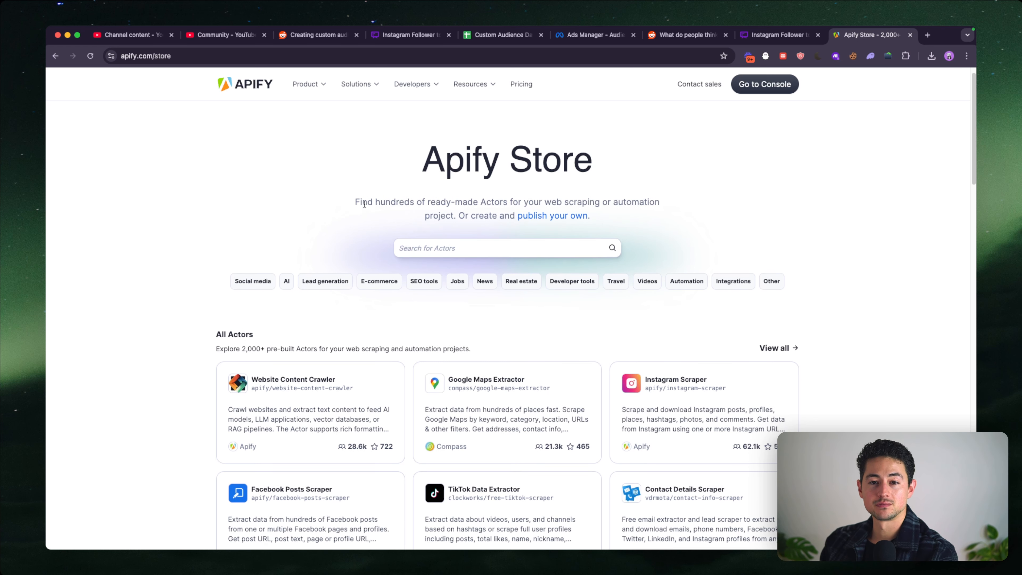
{"action": "scroll", "coordinate": [809, 259], "scroll_direction": "down", "scroll_amount": 6}
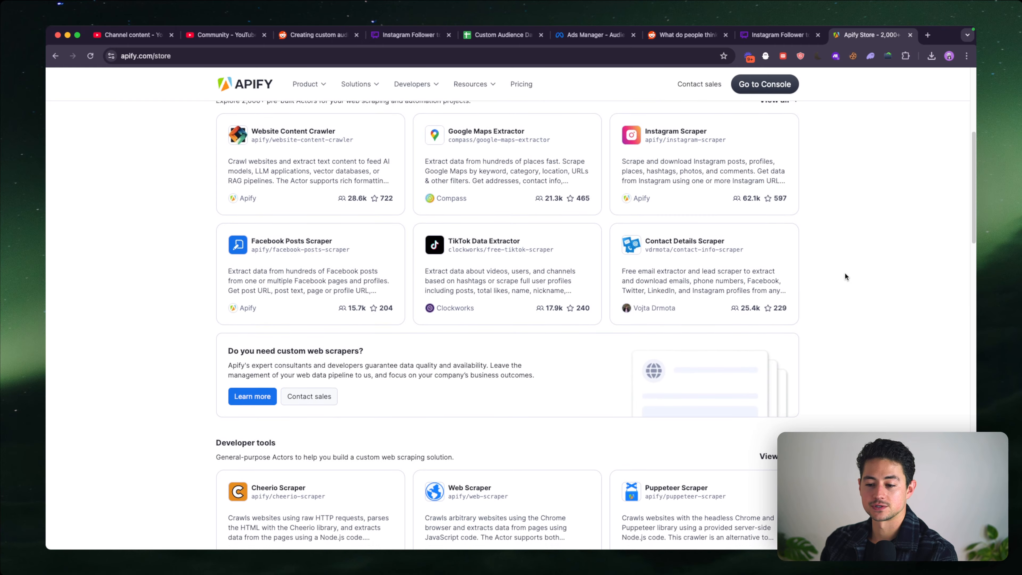
{"action": "scroll", "coordinate": [844, 276], "scroll_direction": "down", "scroll_amount": 5}
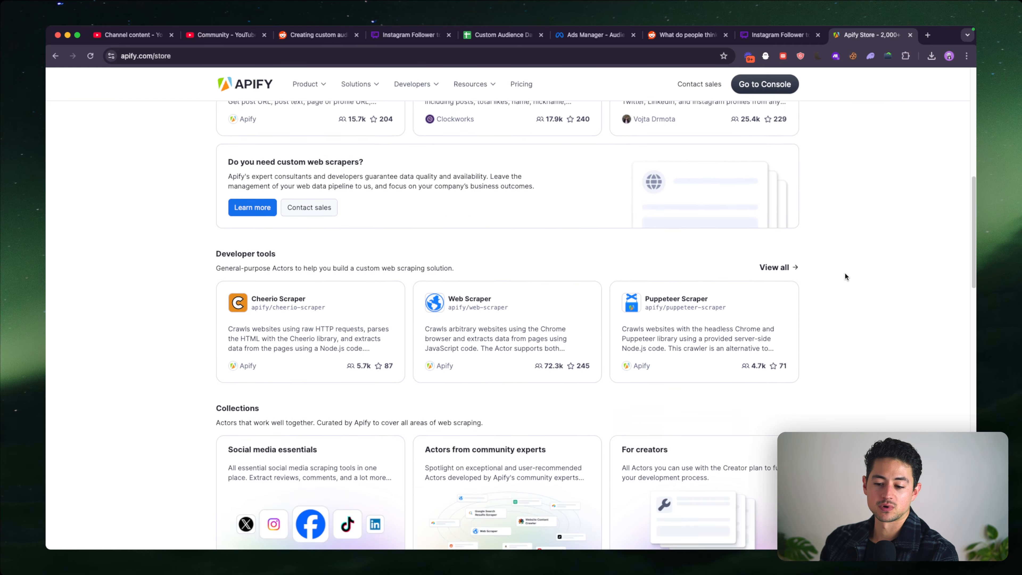
{"action": "scroll", "coordinate": [844, 276], "scroll_direction": "up", "scroll_amount": 12}
{"action": "scroll", "coordinate": [652, 327], "scroll_direction": "down", "scroll_amount": 3}
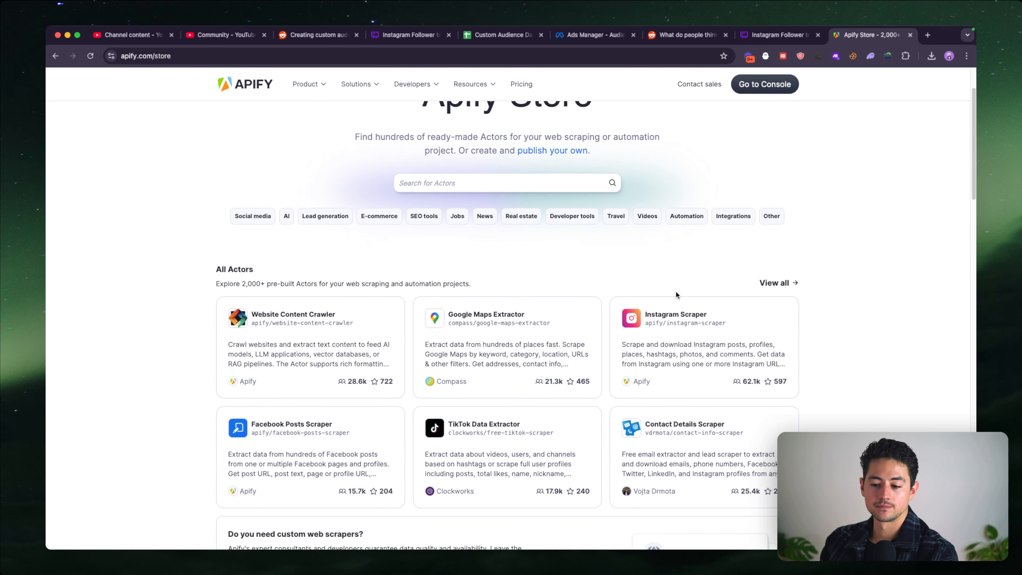
{"action": "scroll", "coordinate": [696, 315], "scroll_direction": "down", "scroll_amount": 4}
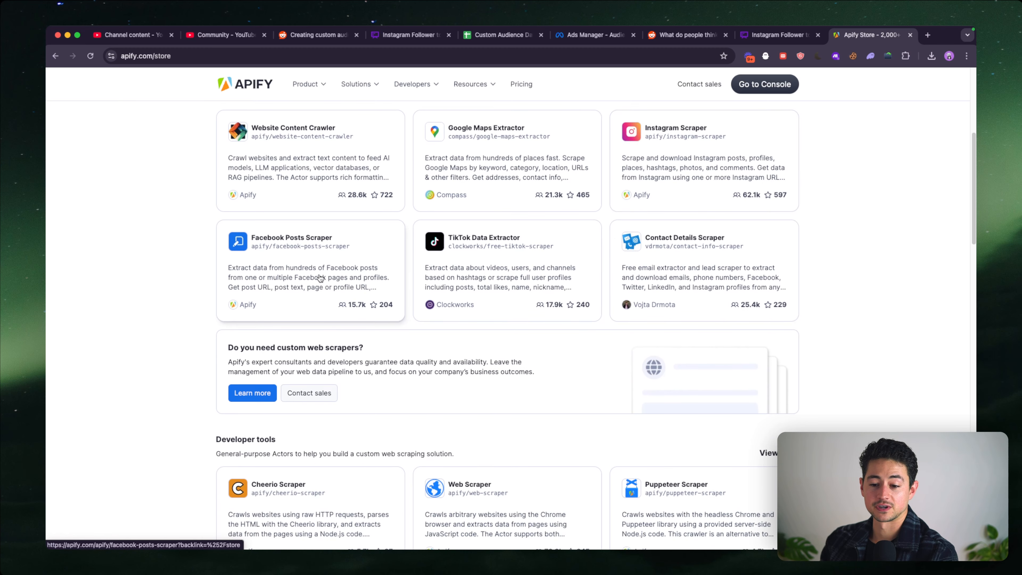
{"action": "scroll", "coordinate": [507, 234], "scroll_direction": "up", "scroll_amount": 4}
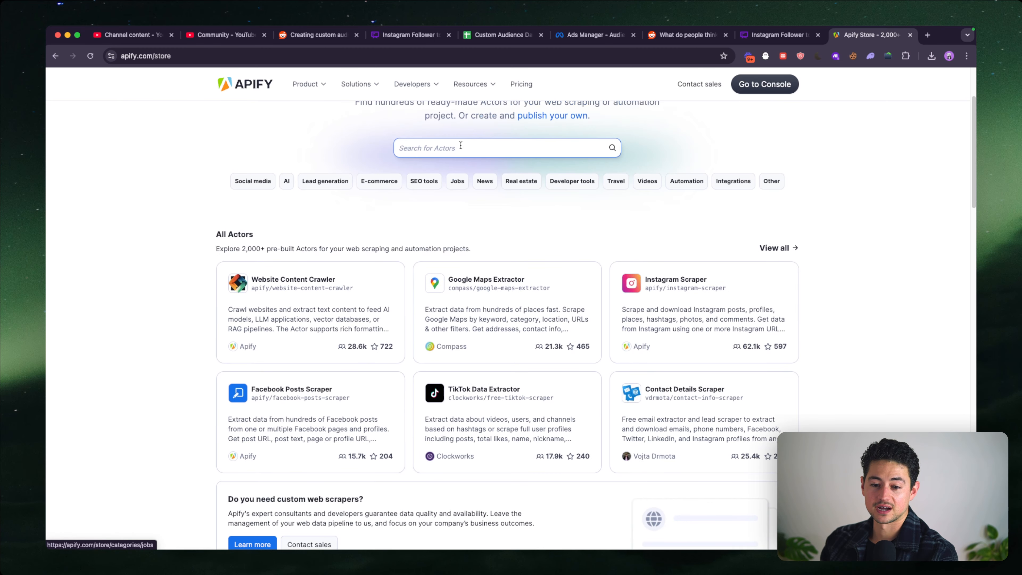
- Search the store for "instagram" and look through the matching scrapers
{"action": "left_click", "coordinate": [509, 147]}
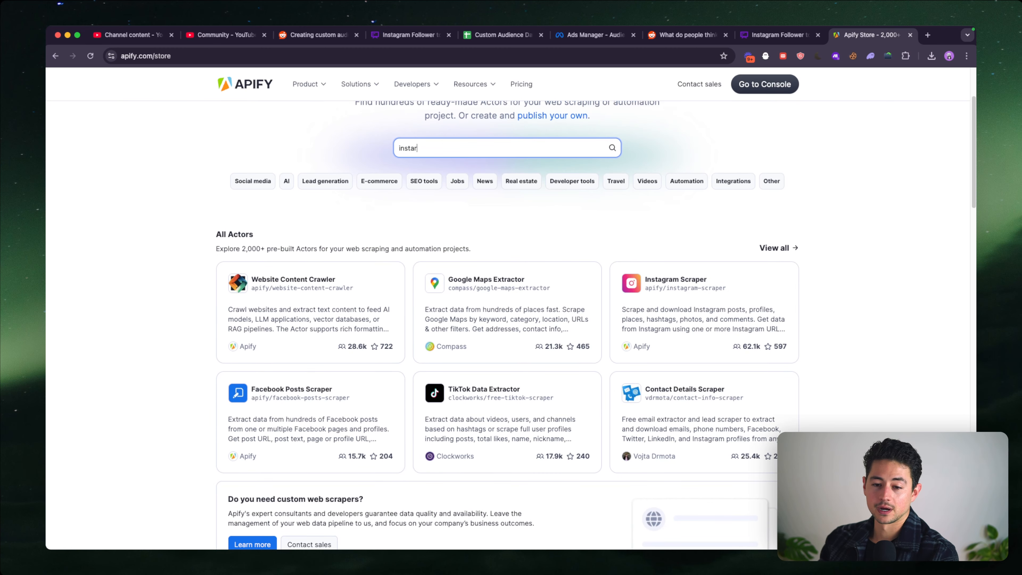
{"action": "type", "text": "instagram"}
{"action": "key", "text": "Return"}
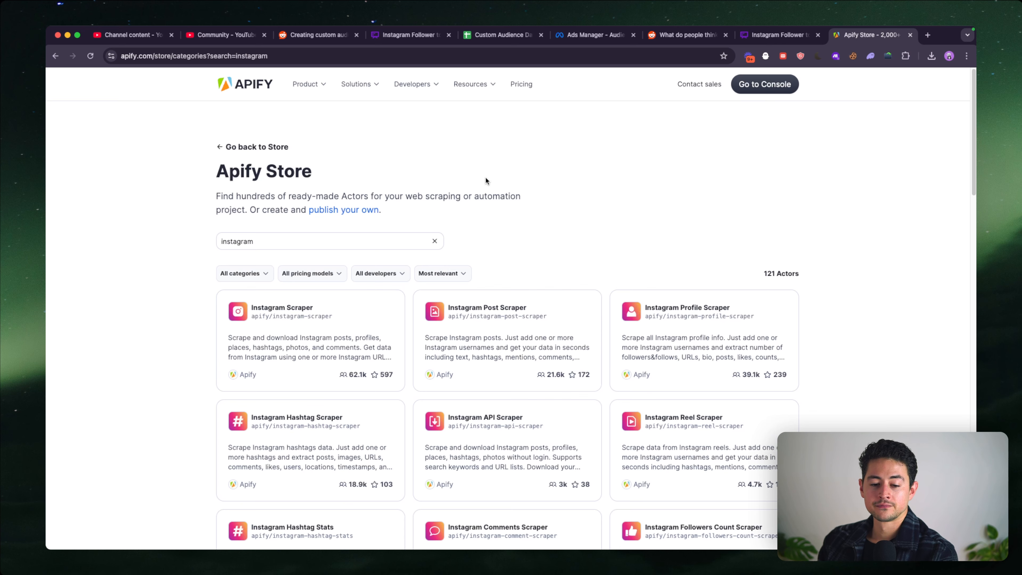
{"action": "scroll", "coordinate": [485, 181], "scroll_direction": "down", "scroll_amount": 3}
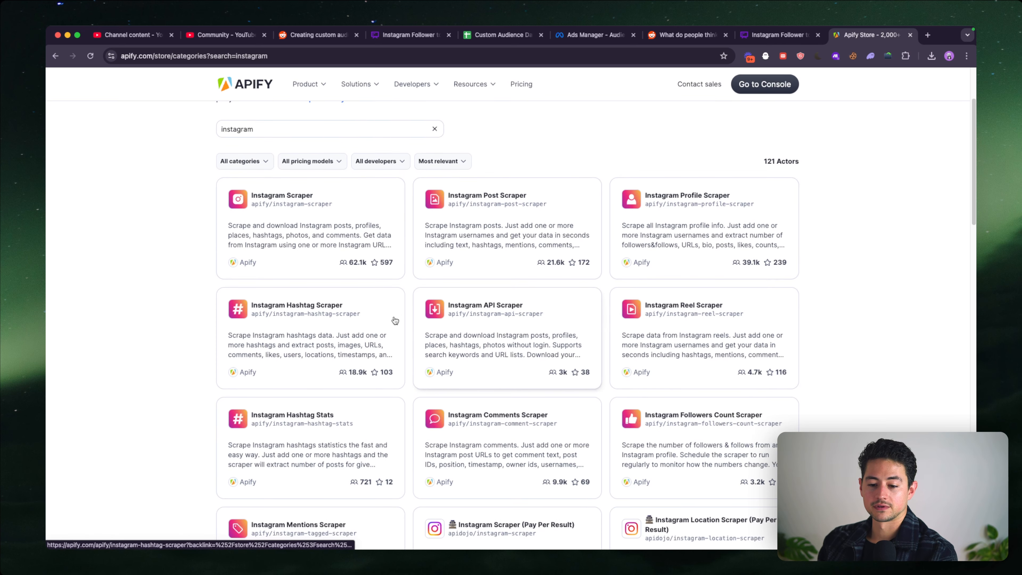
{"action": "scroll", "coordinate": [585, 318], "scroll_direction": "down", "scroll_amount": 3}
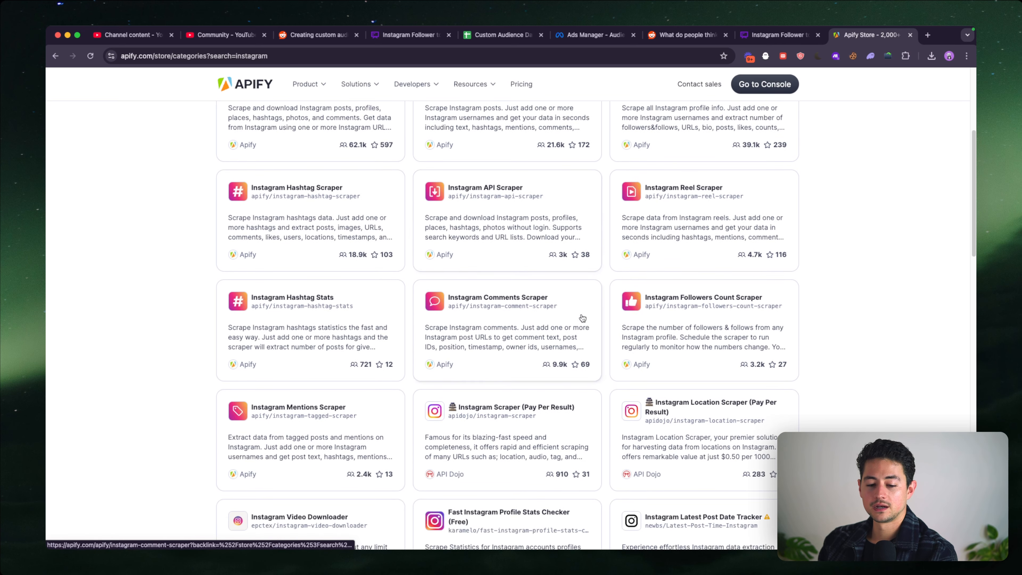
{"action": "scroll", "coordinate": [456, 293], "scroll_direction": "down", "scroll_amount": 7}
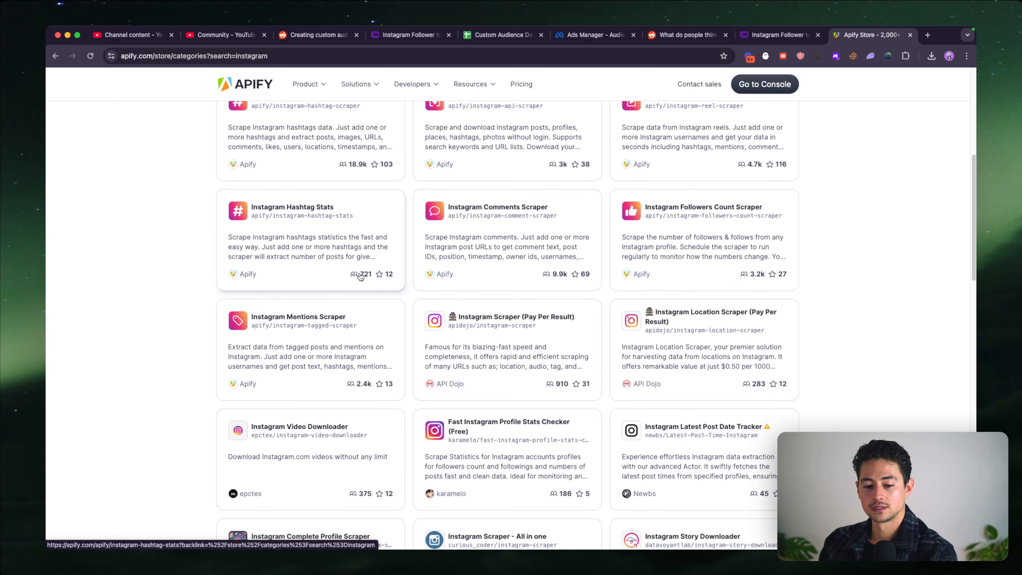
{"action": "scroll", "coordinate": [360, 277], "scroll_direction": "up", "scroll_amount": 13}
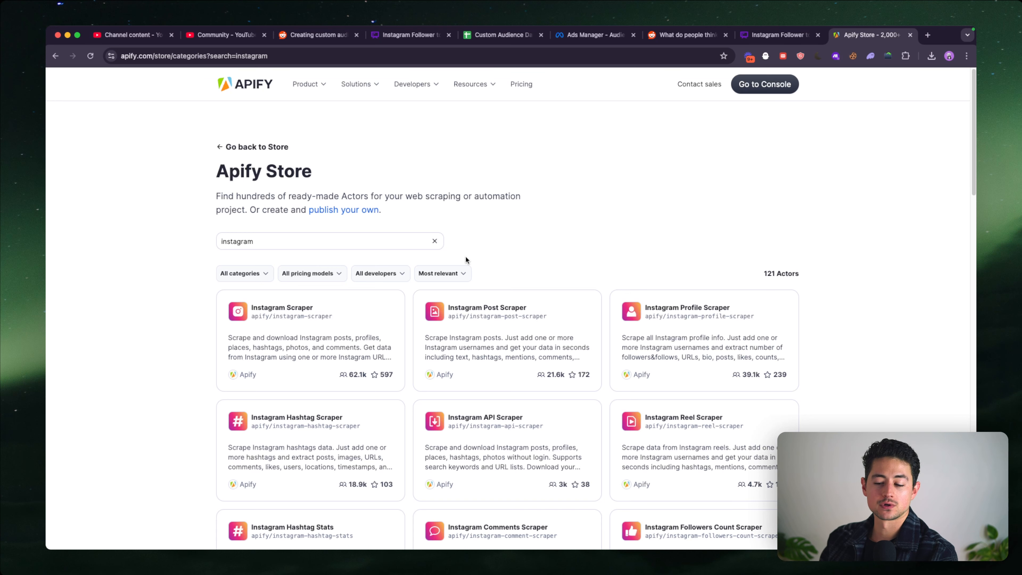
- Open candidate actors from the results in separate tabs, including Instagram Profile Scraper, Instagram Scraper and Instagram Followers and Following Scrapper
{"action": "scroll", "coordinate": [630, 200], "scroll_direction": "down", "scroll_amount": 3}
{"action": "left_click", "coordinate": [673, 184], "text": "super"}
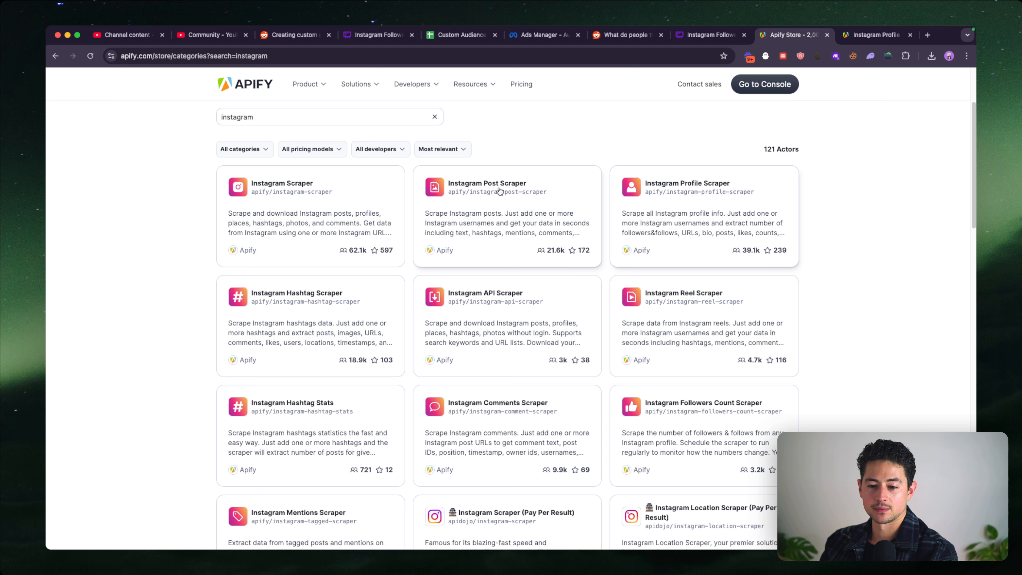
{"action": "scroll", "coordinate": [499, 191], "scroll_direction": "down", "scroll_amount": 1}
{"action": "left_click", "coordinate": [275, 170], "text": "super"}
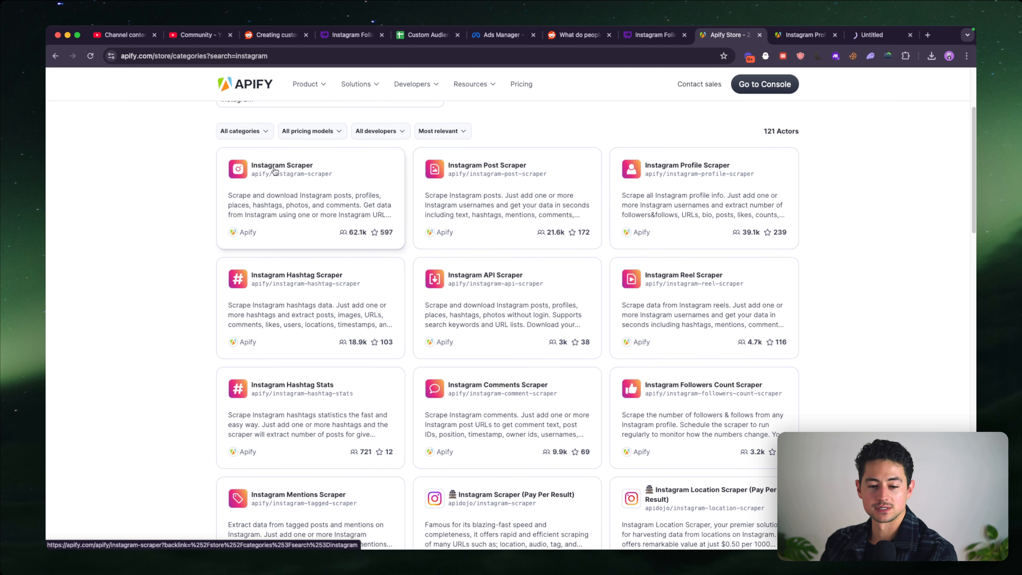
{"action": "scroll", "coordinate": [362, 194], "scroll_direction": "down", "scroll_amount": 2}
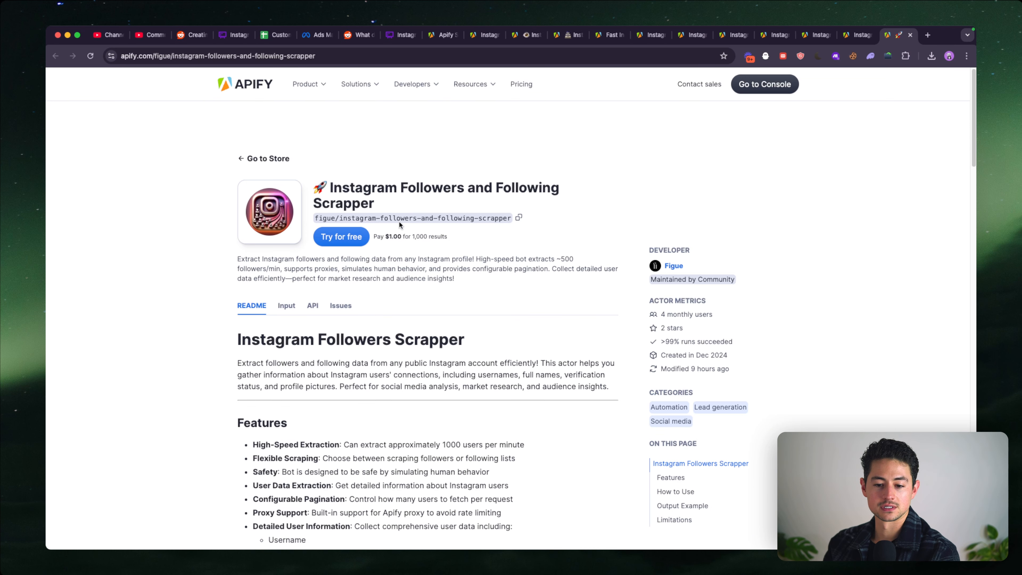
- Read the Instagram Followers and Following Scrapper's README, find "fo" in it, and start trying the actor for free
{"action": "scroll", "coordinate": [419, 271], "scroll_direction": "down", "scroll_amount": 8}
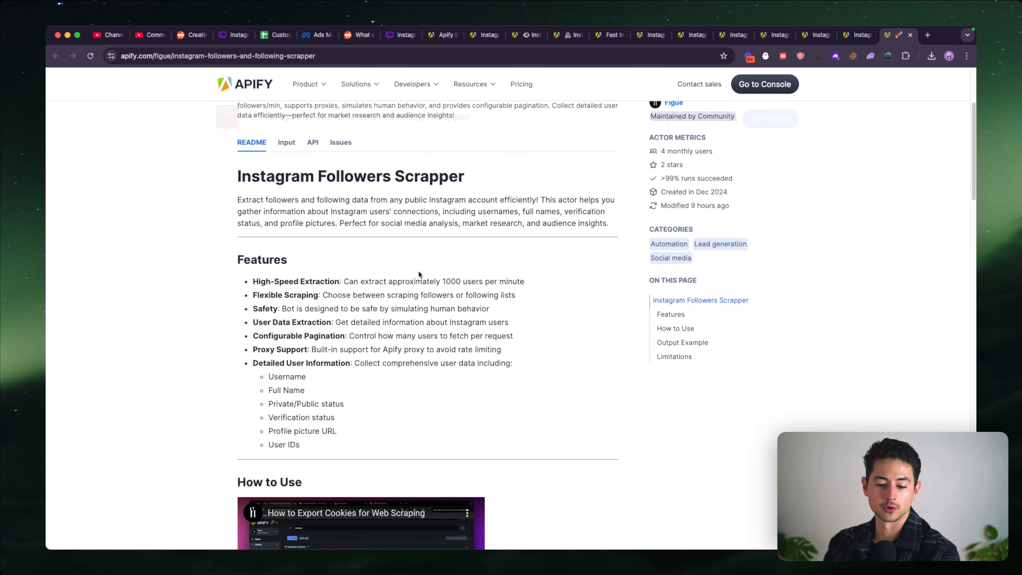
{"action": "key", "text": "super+f"}
{"action": "type", "text": "fo"}
{"action": "scroll", "coordinate": [351, 296], "scroll_direction": "down", "scroll_amount": 11}
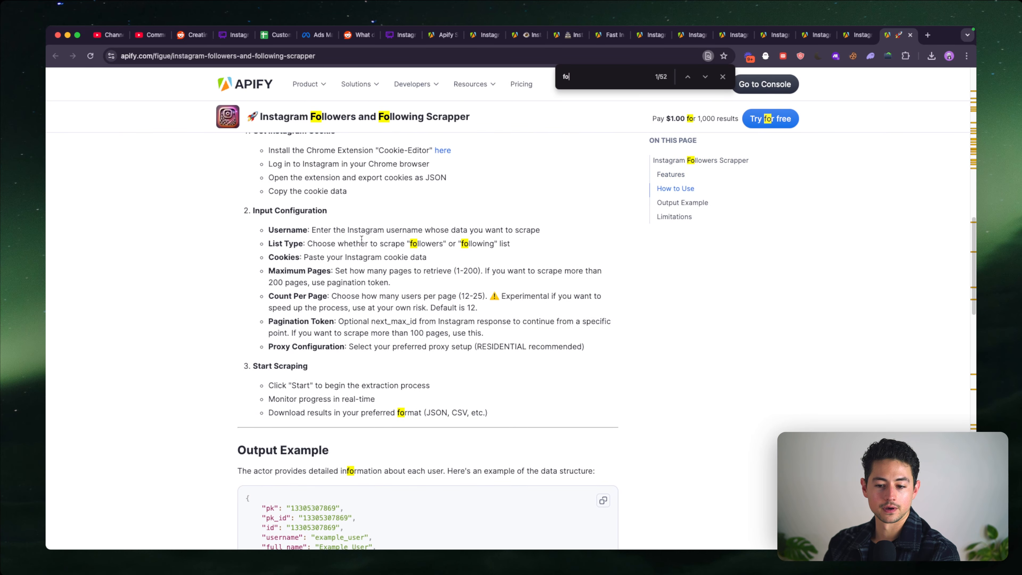
{"action": "left_click", "coordinate": [765, 115]}
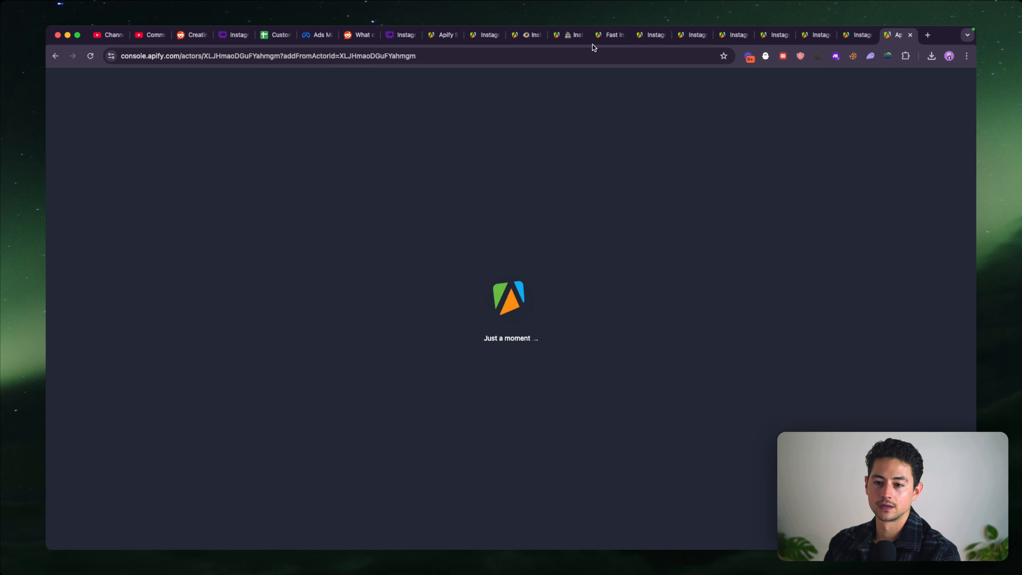
- Close several of the other scraper tabs and move the actor's console tab ahead of the Apify Store tab
{"action": "left_click", "coordinate": [542, 37]}
{"action": "key", "text": "super+w"}
{"action": "key", "text": "super+w"}
{"action": "key", "text": "super+w"}
{"action": "key", "text": "super+w"}
{"action": "key", "text": "super+w"}
{"action": "key", "text": "super+w"}
{"action": "key", "text": "super+w"}
{"action": "key", "text": "super+w"}
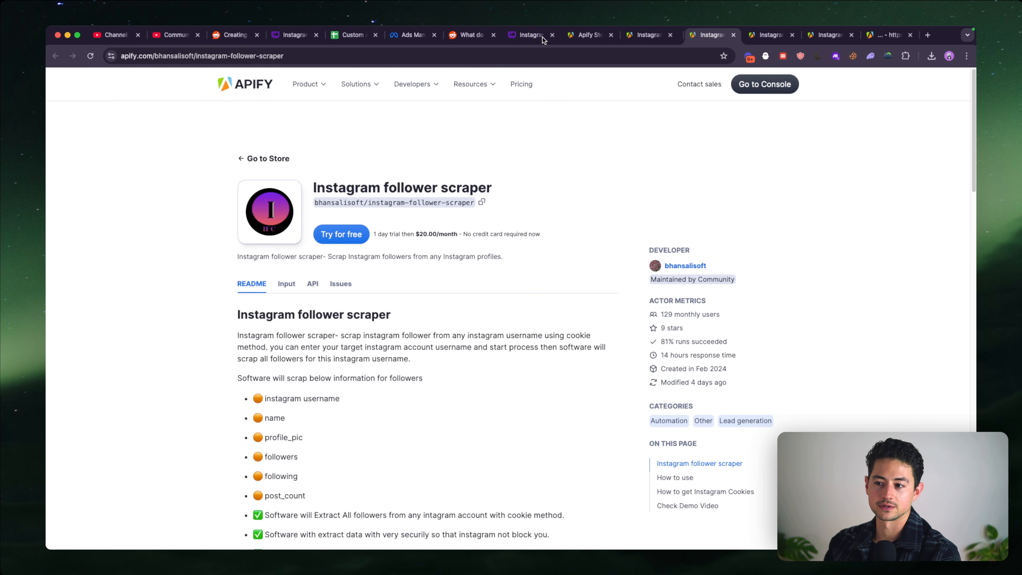
{"action": "left_click_drag", "start_coordinate": [862, 35], "coordinate": [668, 36]}
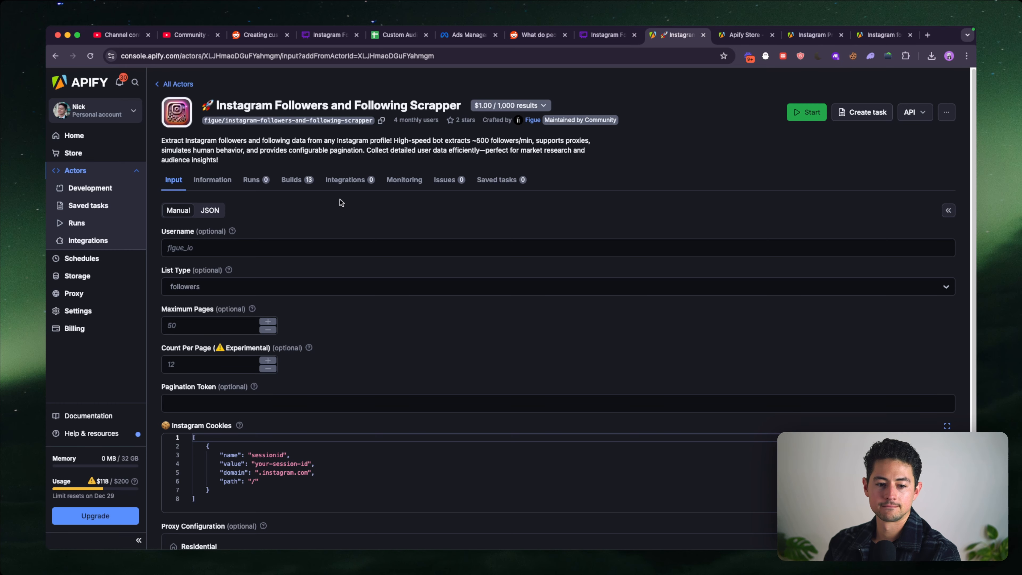
- Check the actor's input fields, then open instagram.com in a new tab placed right after the actor's console tab
{"action": "left_click", "coordinate": [314, 247]}
{"action": "scroll", "coordinate": [315, 248], "scroll_direction": "down", "scroll_amount": 2}
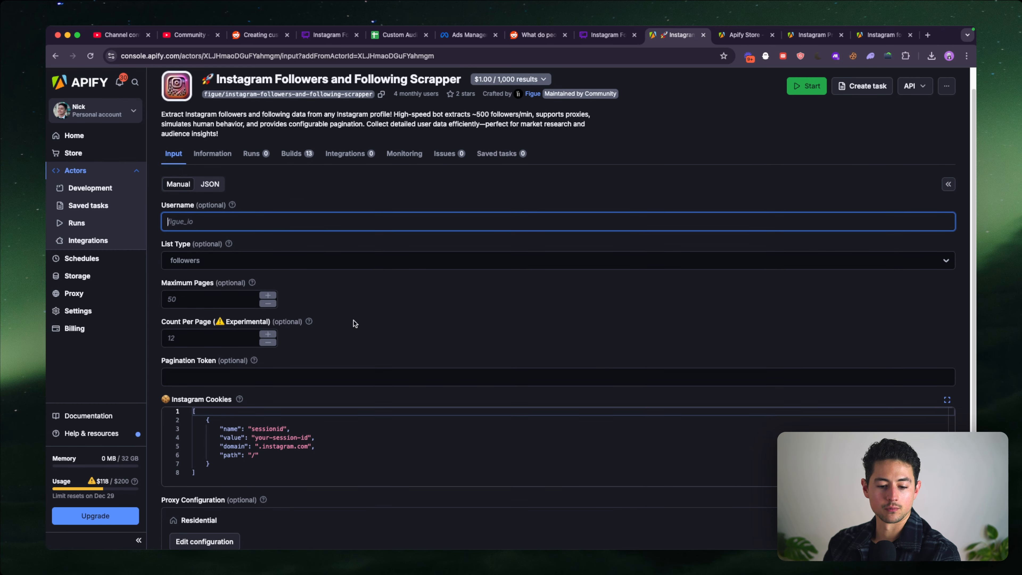
{"action": "left_click", "coordinate": [244, 207]}
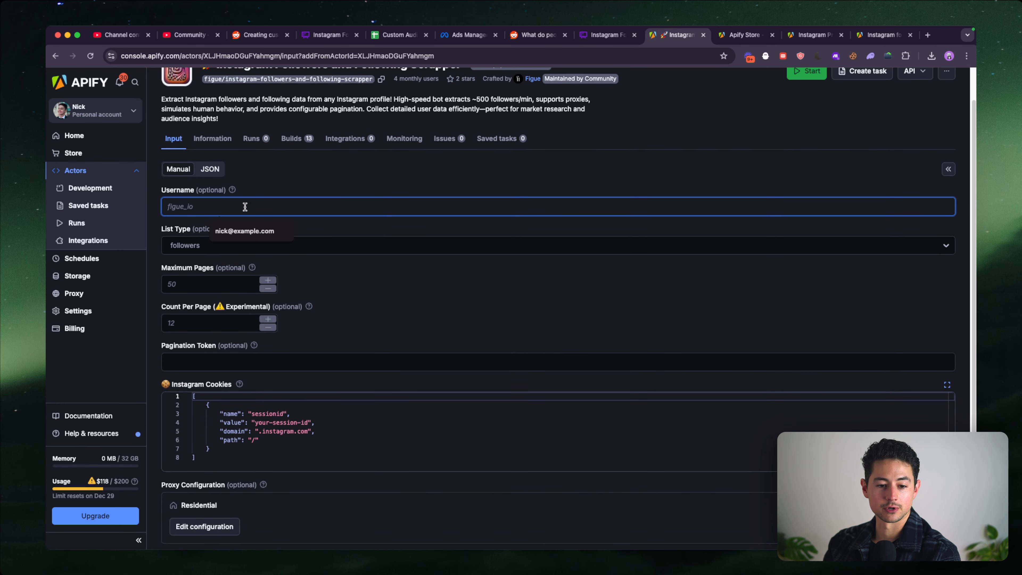
{"action": "key", "text": "super+t"}
{"action": "type", "text": "insta"}
{"action": "key", "text": "Return"}
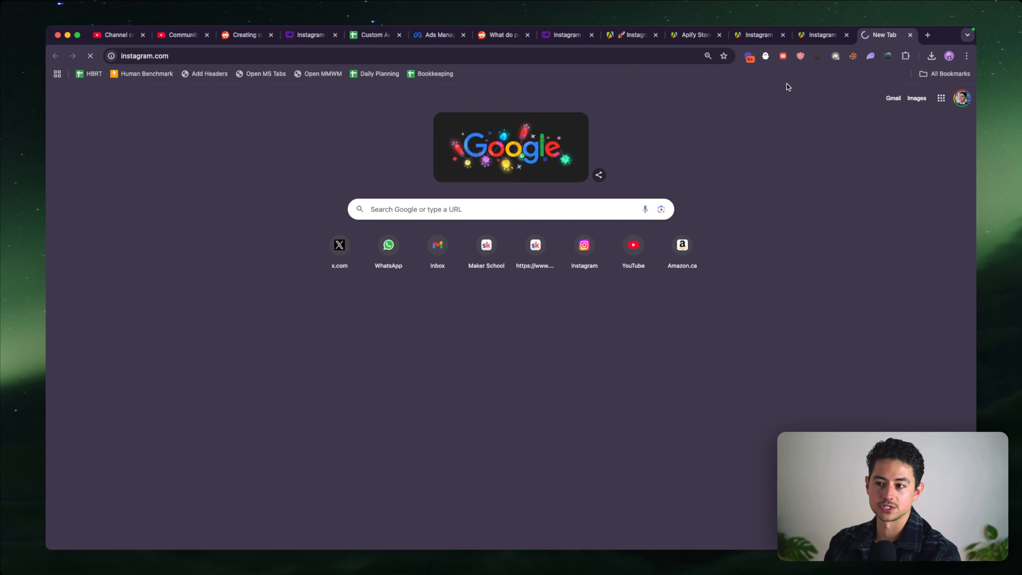
{"action": "left_click_drag", "start_coordinate": [875, 36], "coordinate": [665, 39]}
{"action": "left_click", "coordinate": [633, 36]}
{"action": "left_click", "coordinate": [690, 37]}
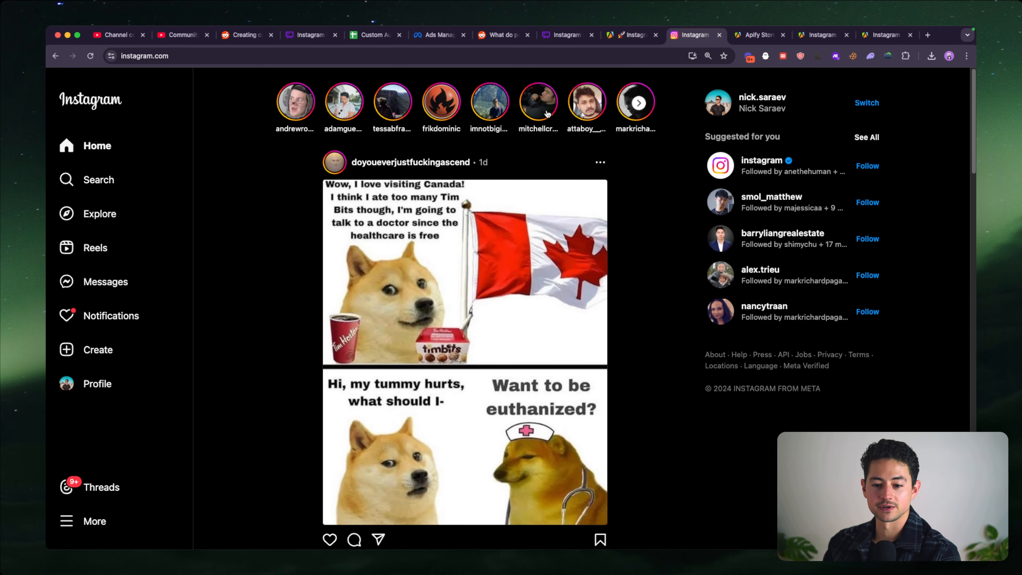
- Like the Canadian doge meme post at the top of the Instagram feed
{"action": "scroll", "coordinate": [646, 182], "scroll_direction": "down", "scroll_amount": 1}
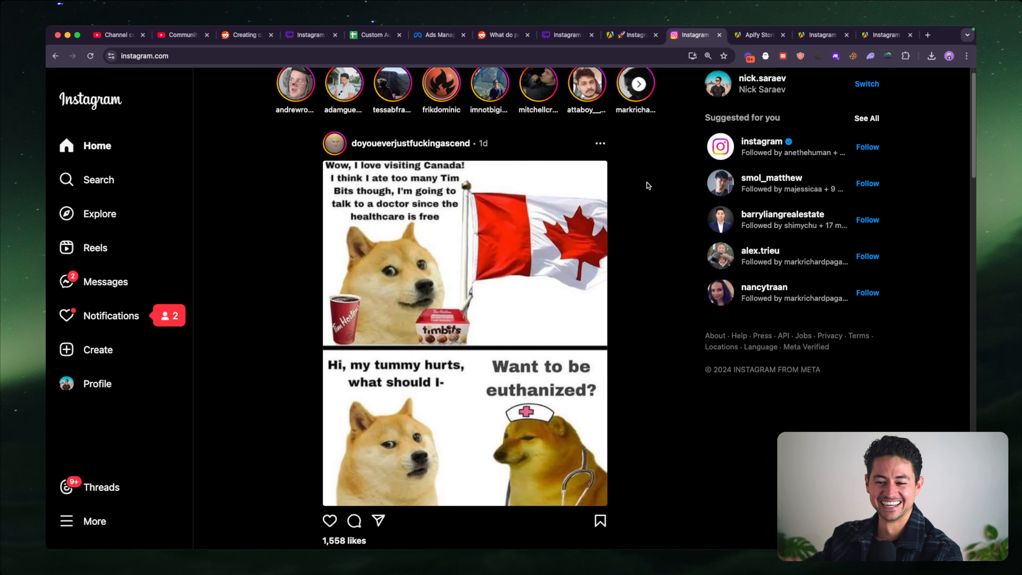
{"action": "scroll", "coordinate": [672, 228], "scroll_direction": "up", "scroll_amount": 1}
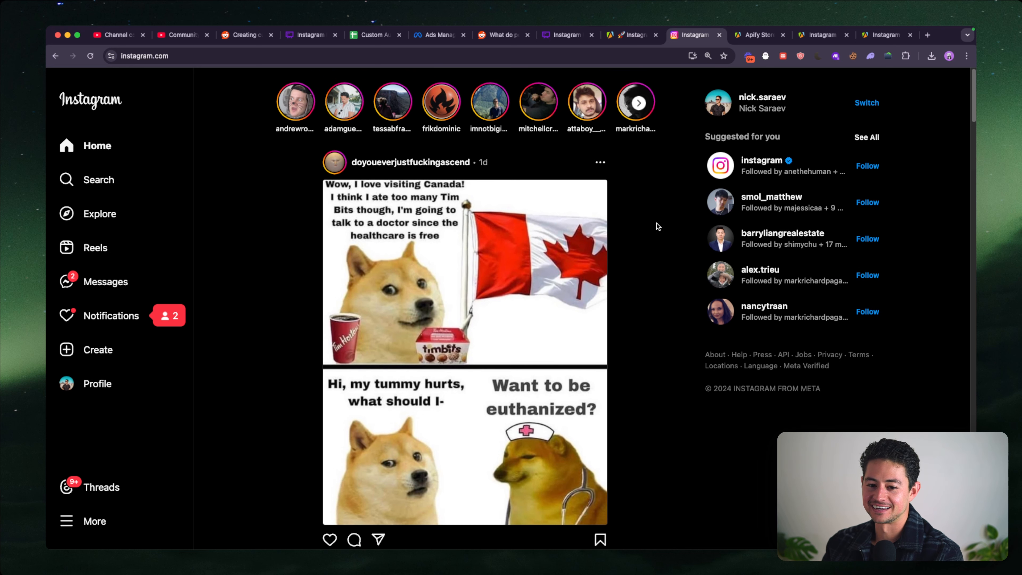
{"action": "scroll", "coordinate": [655, 226], "scroll_direction": "down", "scroll_amount": 2}
{"action": "left_click", "coordinate": [330, 486]}
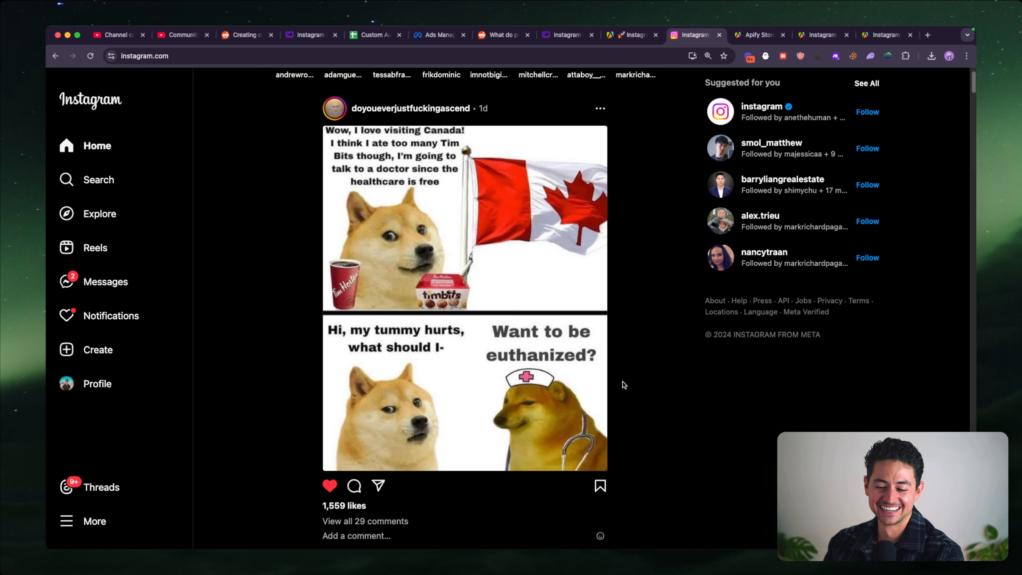
{"action": "scroll", "coordinate": [623, 383], "scroll_direction": "up", "scroll_amount": 2}
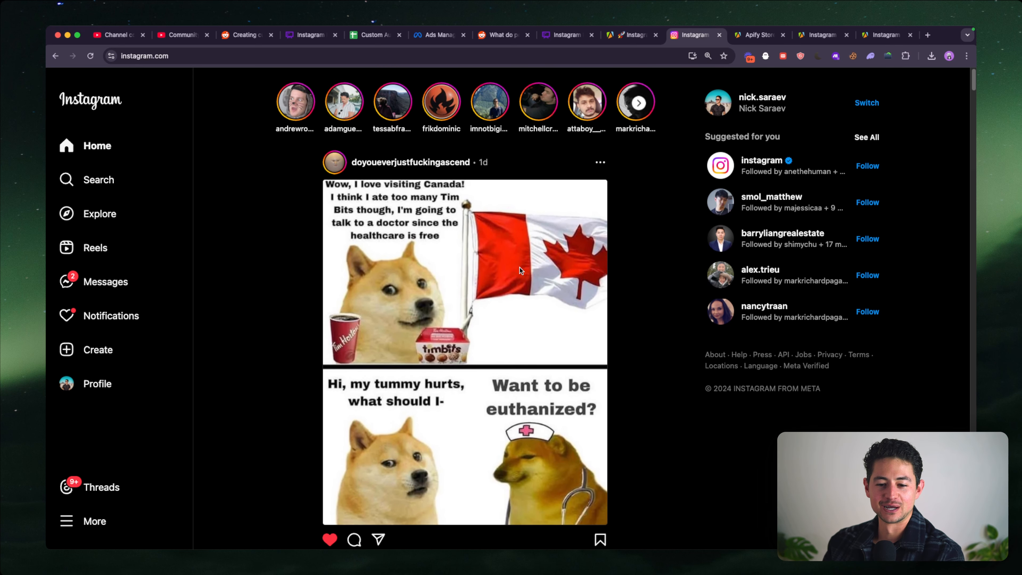
- Open the profile of the meme post's author and copy its URL into the actor's Username input
{"action": "left_click", "coordinate": [431, 168]}
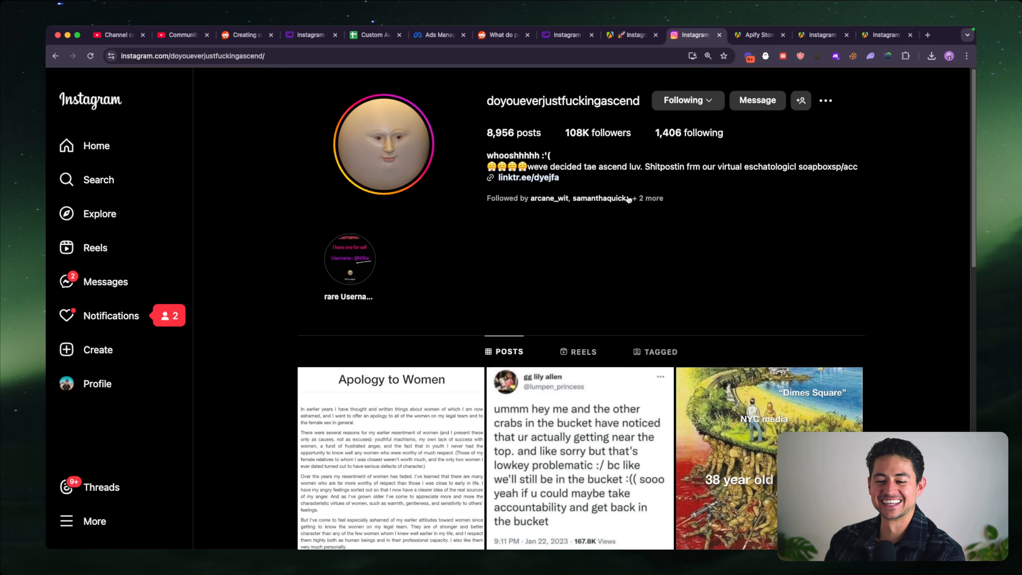
{"action": "scroll", "coordinate": [628, 200], "scroll_direction": "down", "scroll_amount": 1}
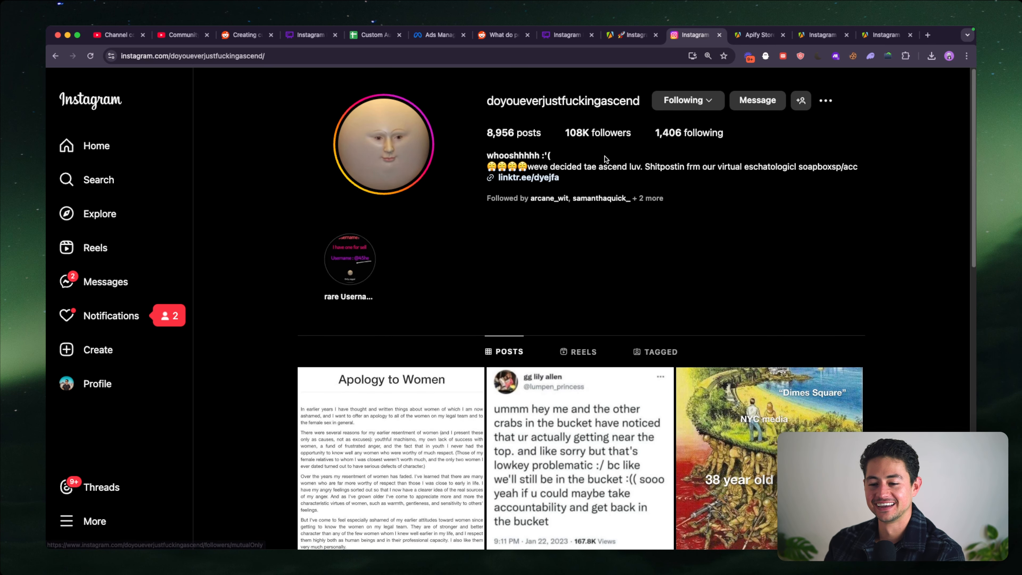
{"action": "left_click", "coordinate": [658, 58]}
{"action": "key", "text": "ctrl+c"}
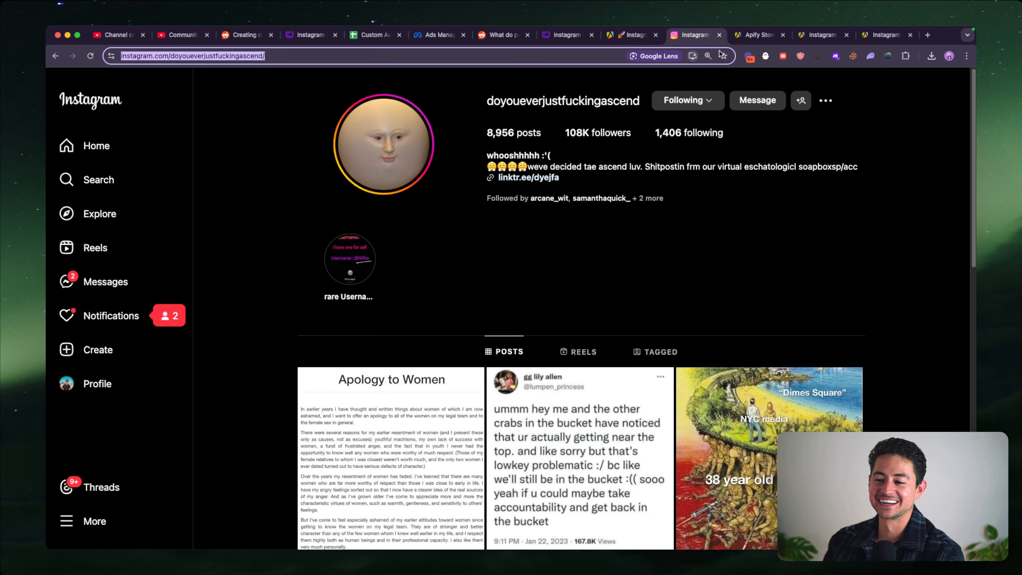
{"action": "left_click", "coordinate": [637, 35]}
{"action": "key", "text": "ctrl+v"}
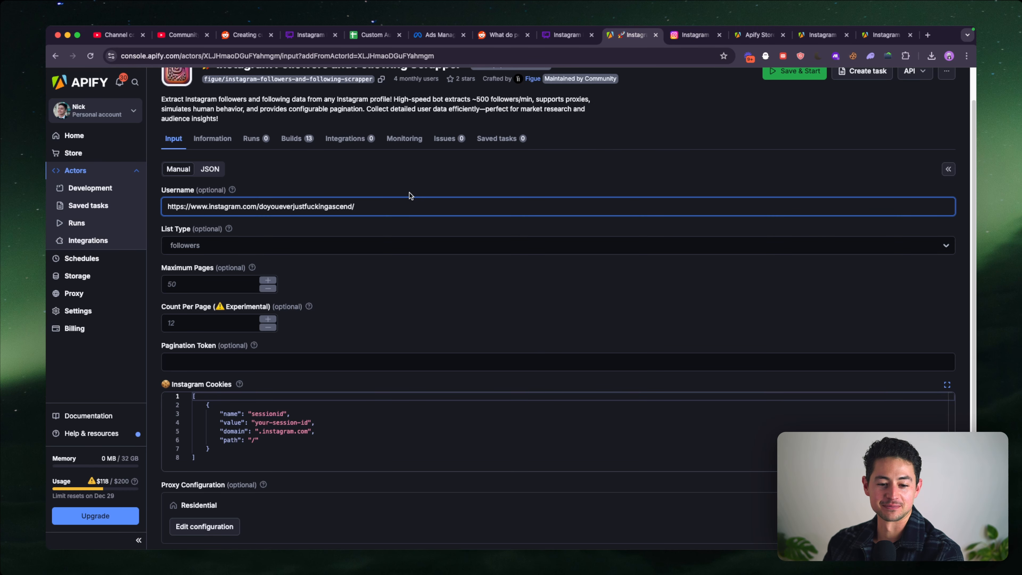
{"action": "left_click_drag", "start_coordinate": [258, 206], "coordinate": [99, 206]}
{"action": "key", "text": "BackSpace"}
{"action": "key", "text": "super+a"}
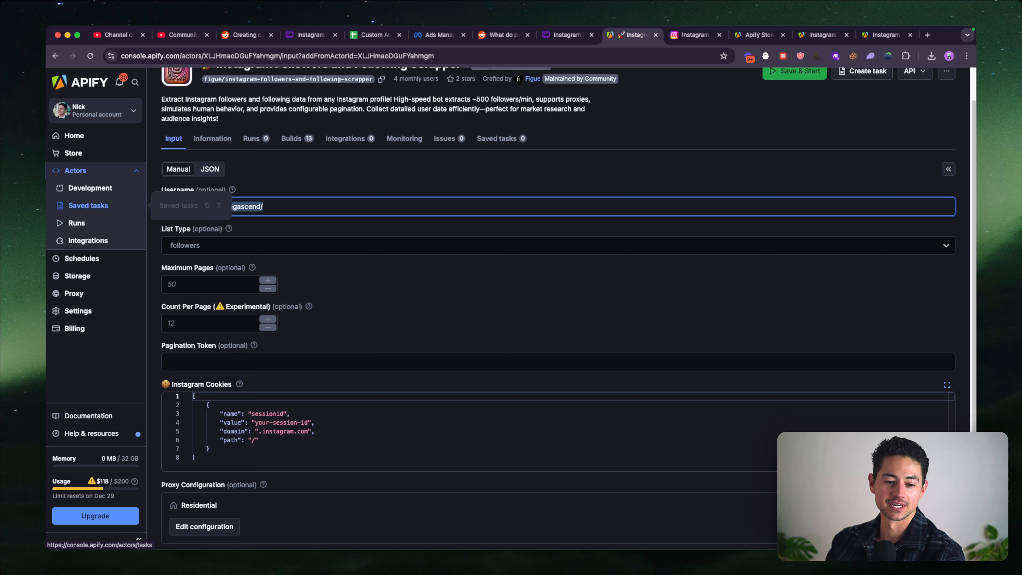
{"action": "key", "text": "Right"}
{"action": "key", "text": "BackSpace"}
- Set the List Type to followers and return to the Instagram profile to check its follower count
{"action": "left_click", "coordinate": [250, 241]}
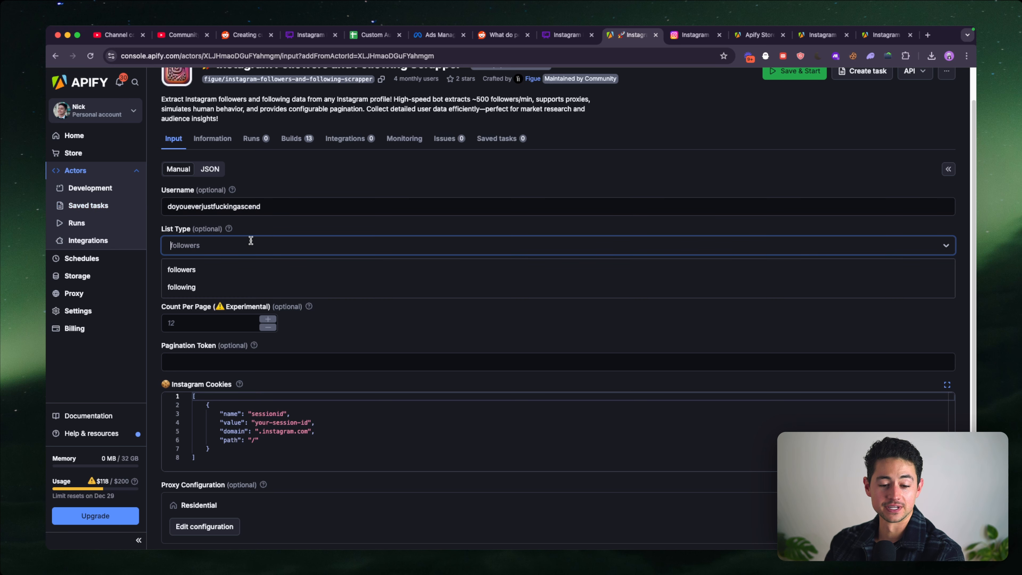
{"action": "left_click", "coordinate": [208, 269]}
{"action": "key", "text": "ctrl+Tab"}
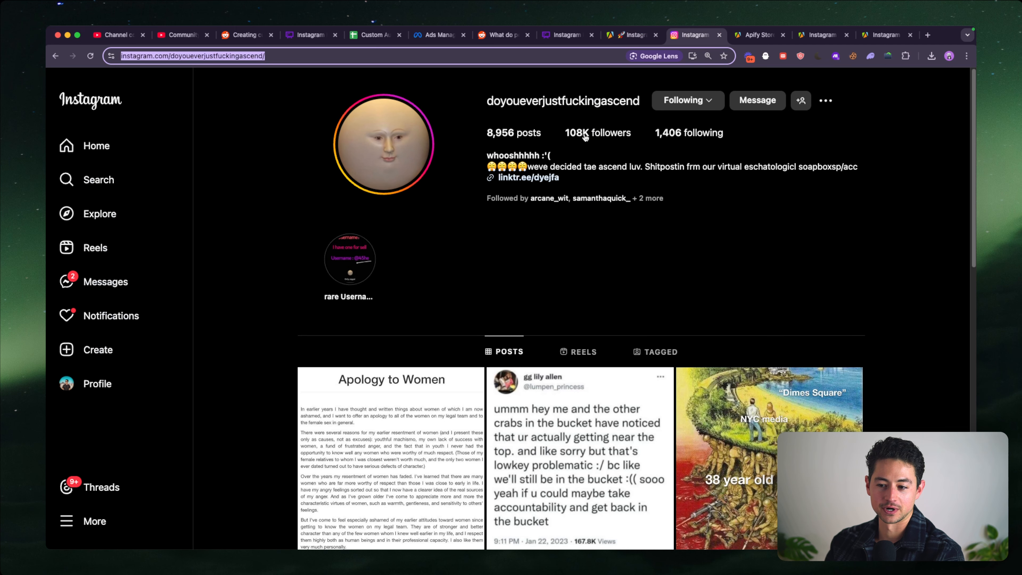
- Return to the follower scraper's input form and read the help notes for Count Per Page, Pagination Token and Instagram Cookies
{"action": "key", "text": "ctrl+shift+Tab"}
{"action": "scroll", "coordinate": [404, 176], "scroll_direction": "down", "scroll_amount": 2}
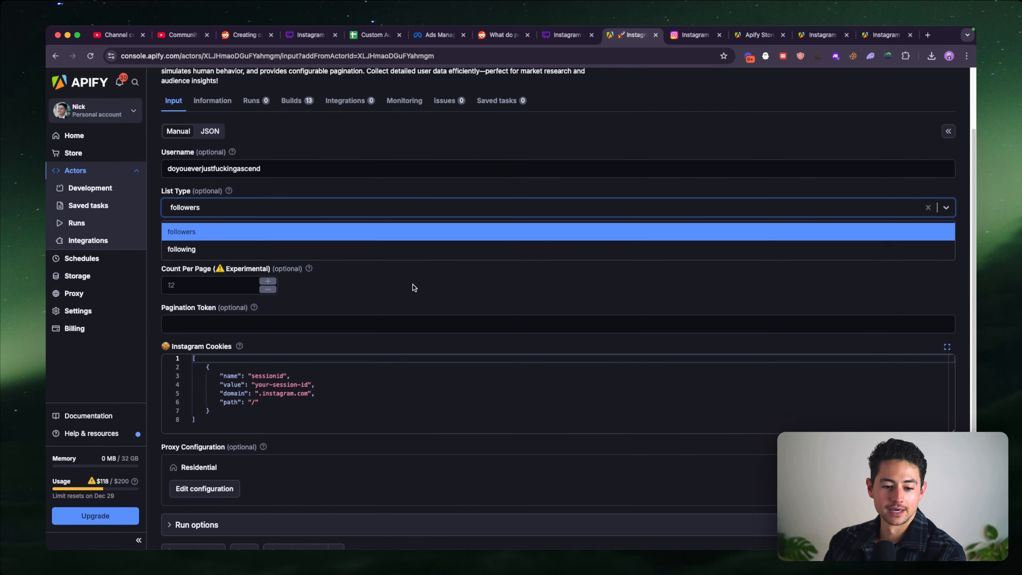
{"action": "left_click", "coordinate": [412, 284]}
{"action": "mouse_move", "coordinate": [307, 269]}
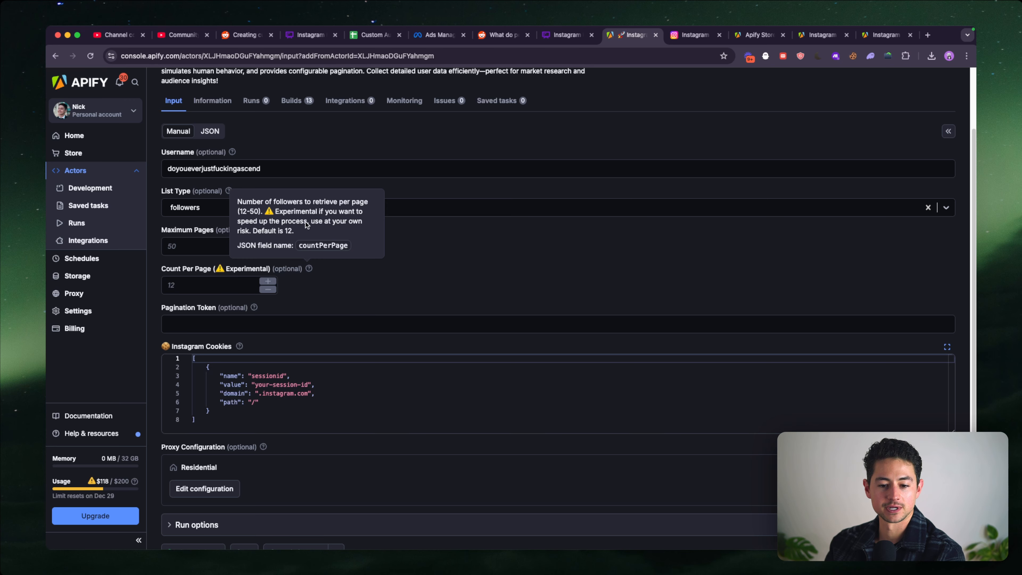
{"action": "scroll", "coordinate": [325, 280], "scroll_direction": "down", "scroll_amount": 3}
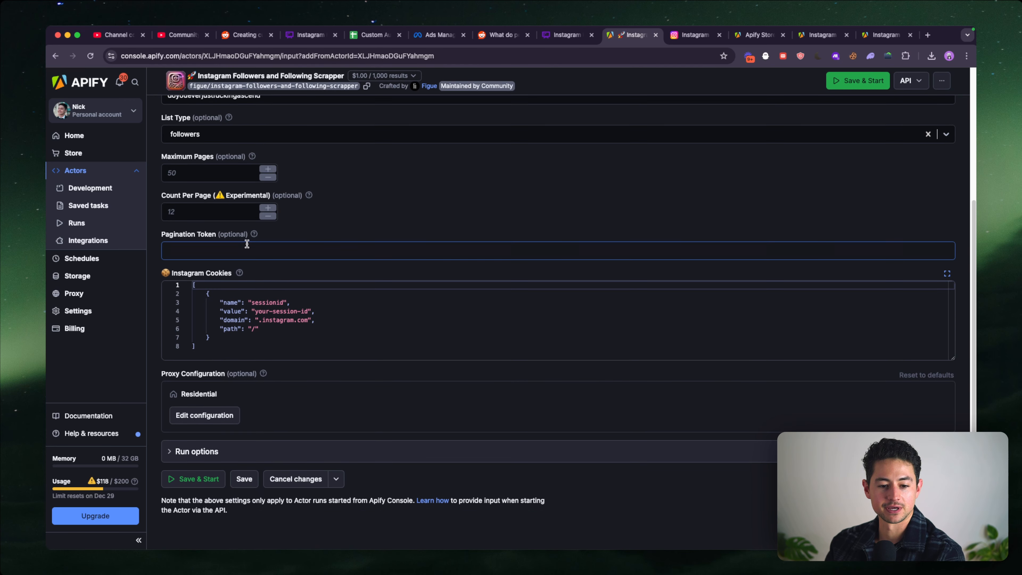
{"action": "mouse_move", "coordinate": [252, 238]}
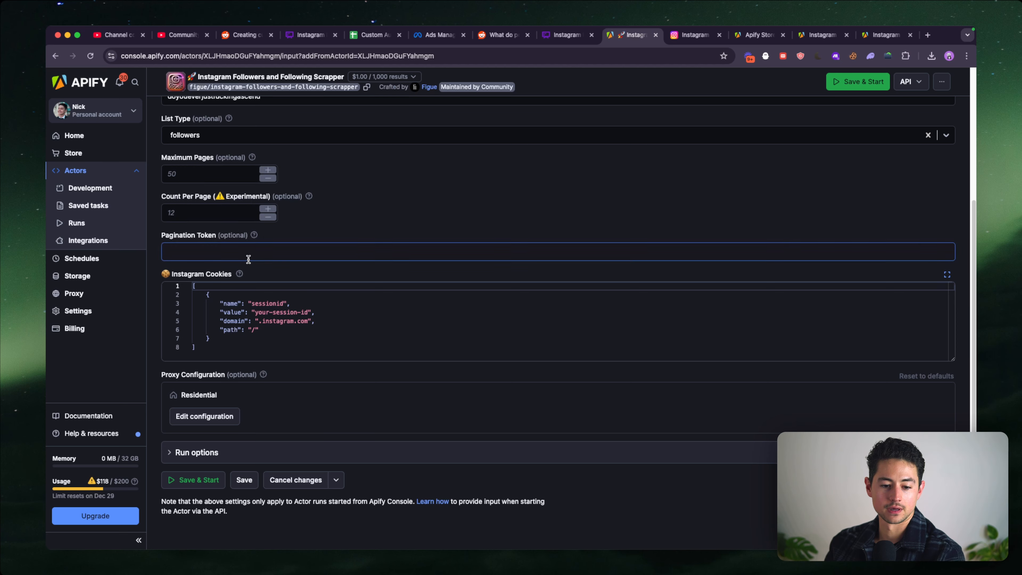
{"action": "mouse_move", "coordinate": [240, 274]}
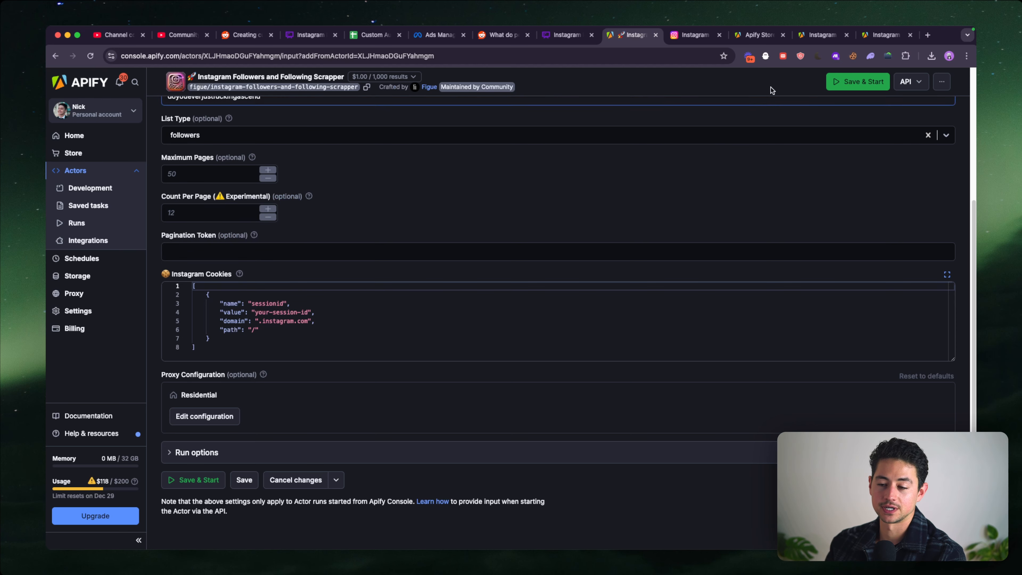
- Open the Cookie-Editor extension on the Instagram profile page and look through the site's stored cookies down to sessionid
{"action": "left_click", "coordinate": [852, 56]}
{"action": "left_click", "coordinate": [559, 155]}
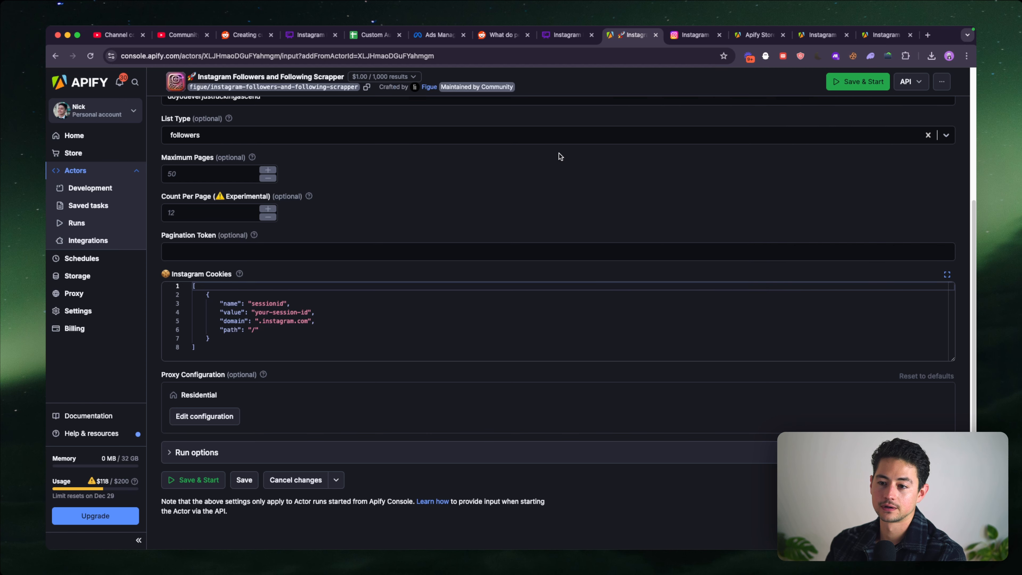
{"action": "key", "text": "ctrl+Tab"}
{"action": "left_click", "coordinate": [852, 56]}
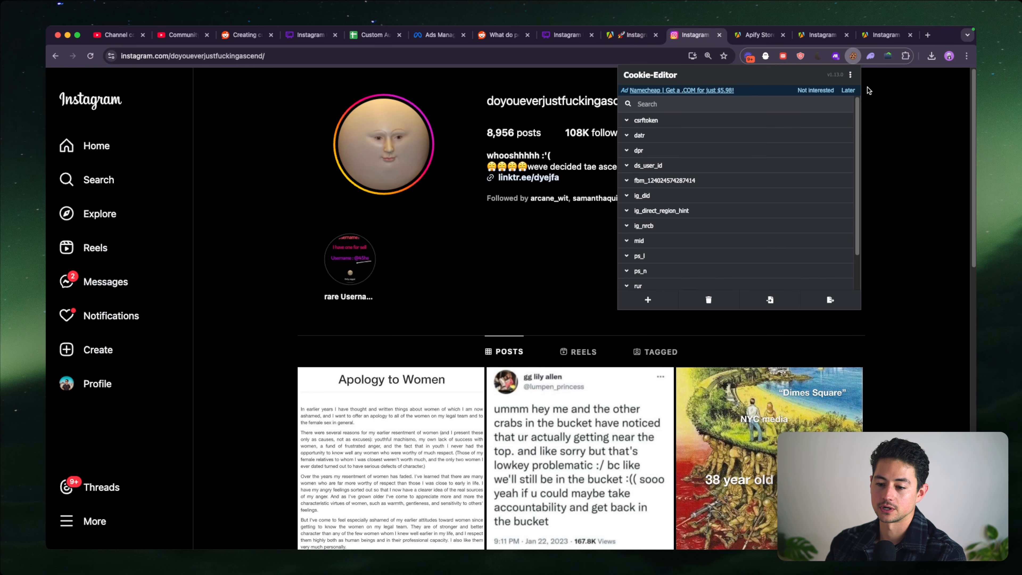
{"action": "scroll", "coordinate": [804, 238], "scroll_direction": "down", "scroll_amount": 2}
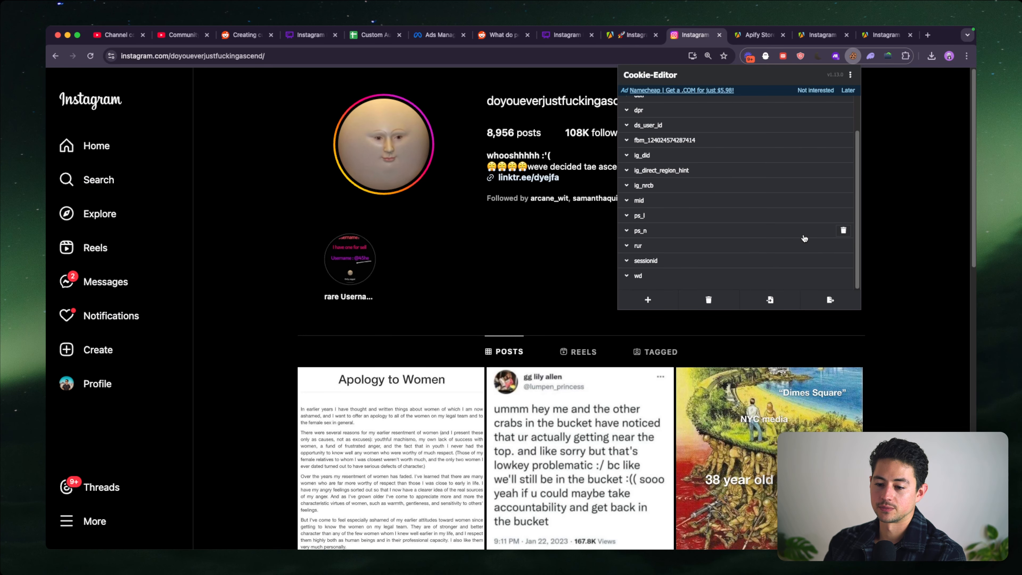
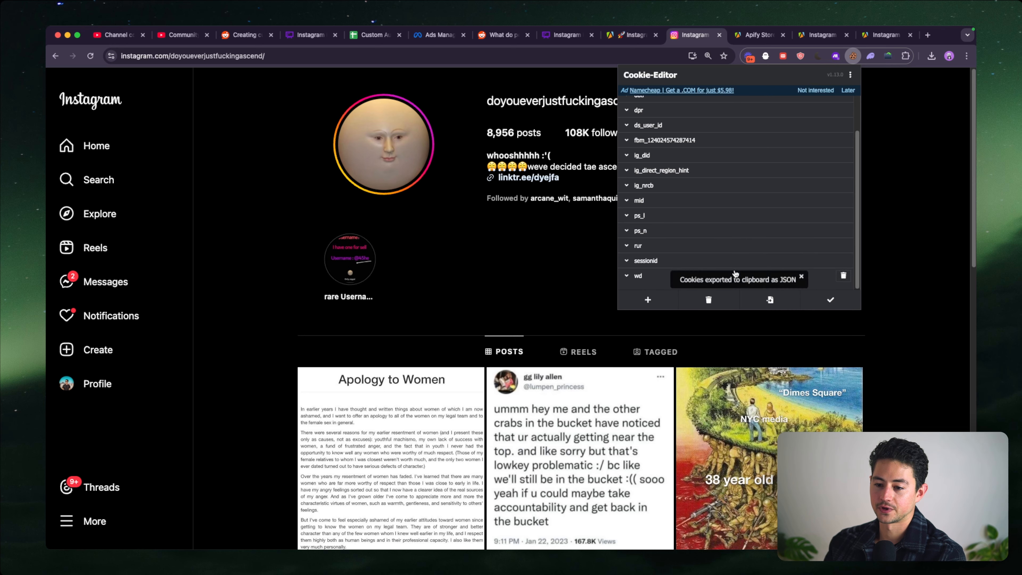
- Return to the follower scraper's form and replace the placeholder in Instagram Cookies with the exported Instagram cookie JSON
{"action": "left_click", "coordinate": [757, 37]}
{"action": "left_click", "coordinate": [627, 38]}
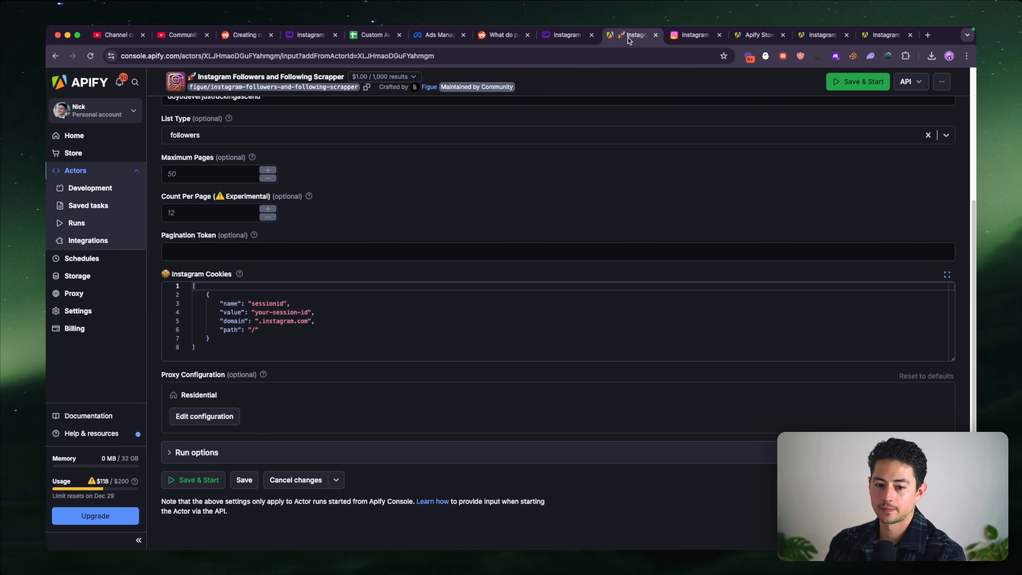
{"action": "mouse_move", "coordinate": [240, 274]}
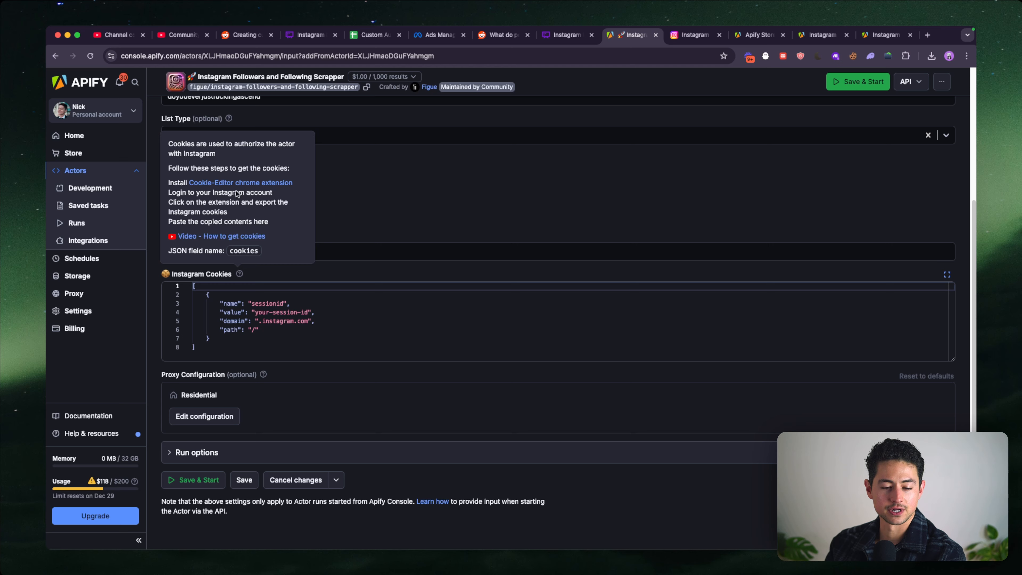
{"action": "left_click", "coordinate": [295, 302]}
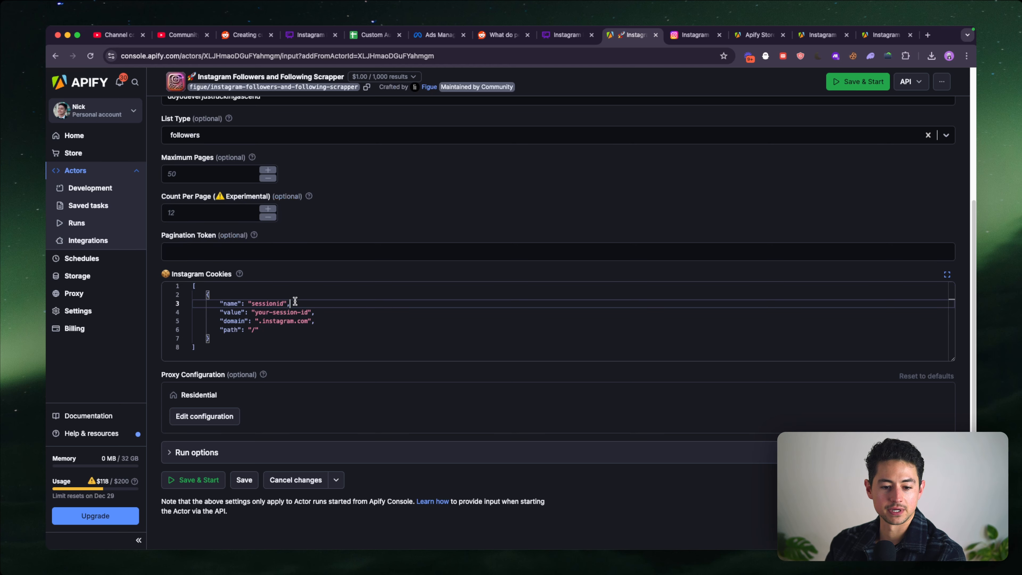
{"action": "key", "text": "ctrl+a"}
{"action": "key", "text": "ctrl+v"}
- Search the pasted cookie JSON for sessionid and look through the remaining entries to the end of the array
{"action": "key", "text": "ctrl+f"}
{"action": "type", "text": "ses"}
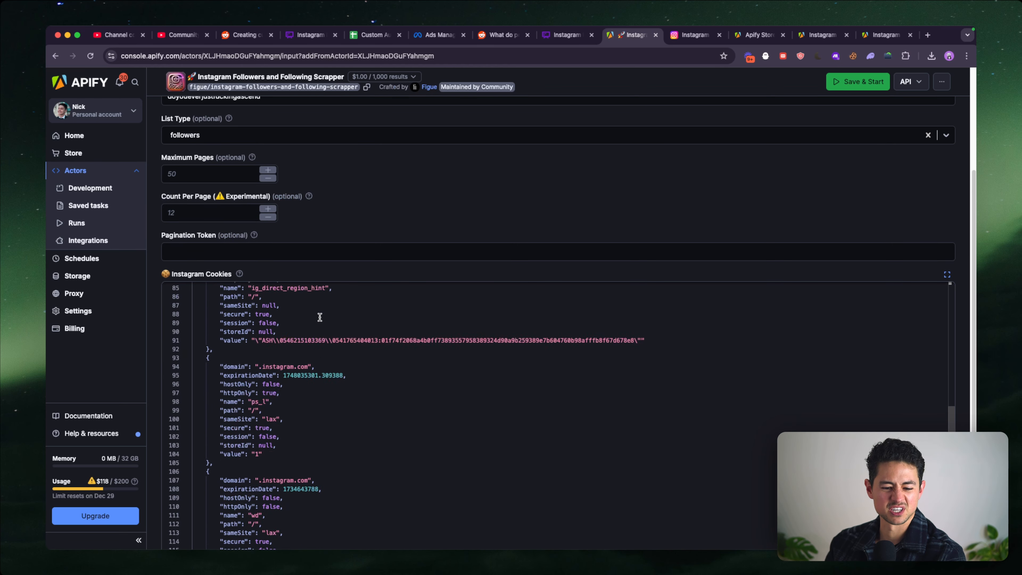
{"action": "type", "text": "sionid"}
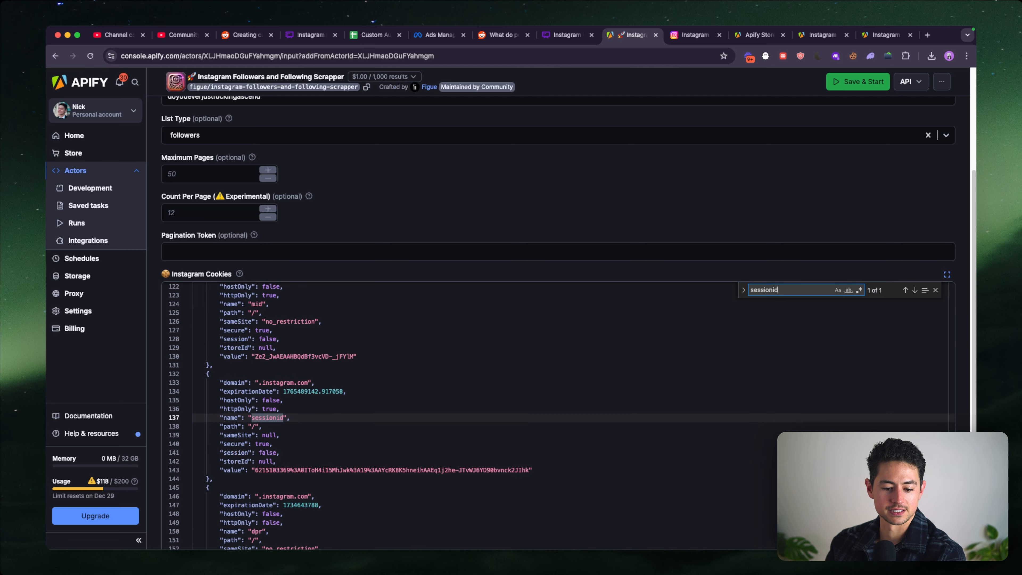
{"action": "scroll", "coordinate": [374, 388], "scroll_direction": "down", "scroll_amount": 10}
{"action": "scroll", "coordinate": [438, 270], "scroll_direction": "down", "scroll_amount": 5}
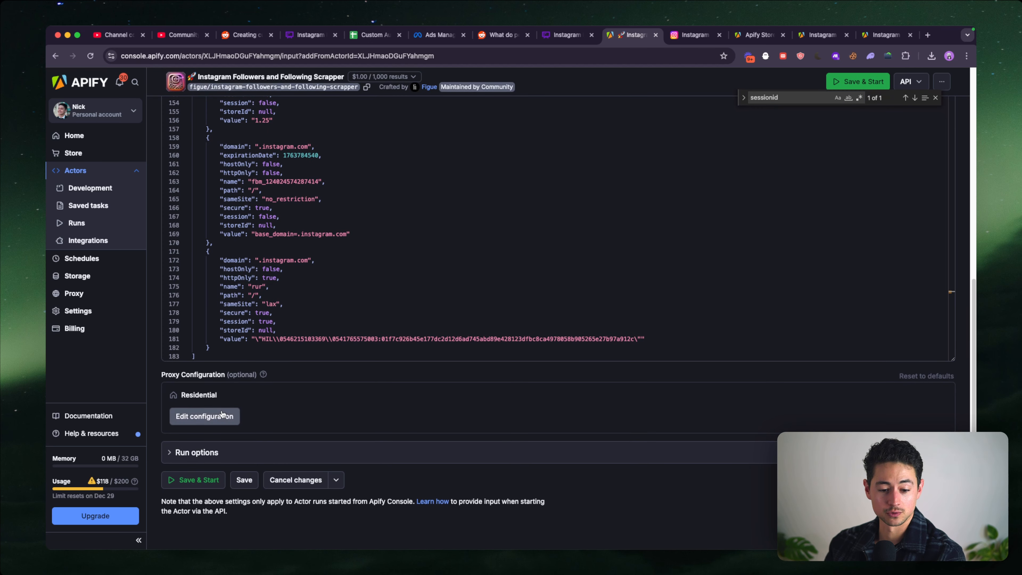
- Compare the Datacenter and Residential proxy settings, keep Residential, and save and start the scraper run
{"action": "left_click", "coordinate": [235, 413]}
{"action": "scroll", "coordinate": [257, 407], "scroll_direction": "down", "scroll_amount": 3}
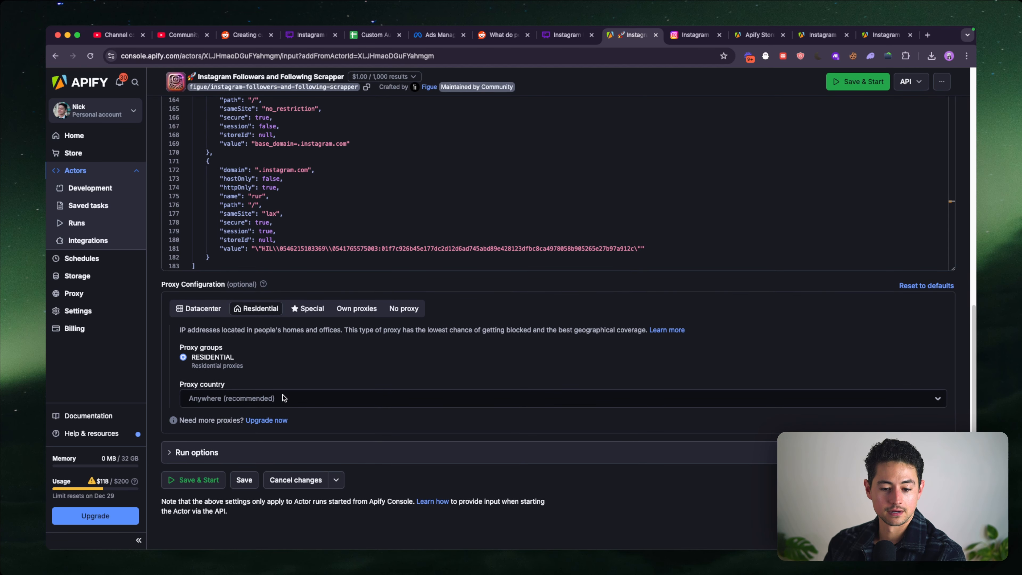
{"action": "left_click", "coordinate": [201, 308]}
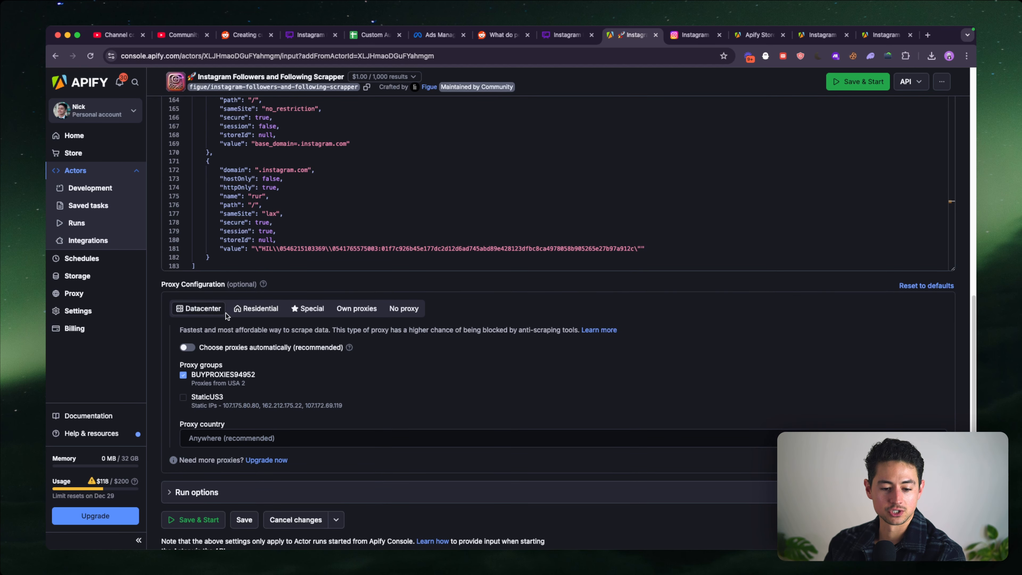
{"action": "left_click", "coordinate": [247, 313]}
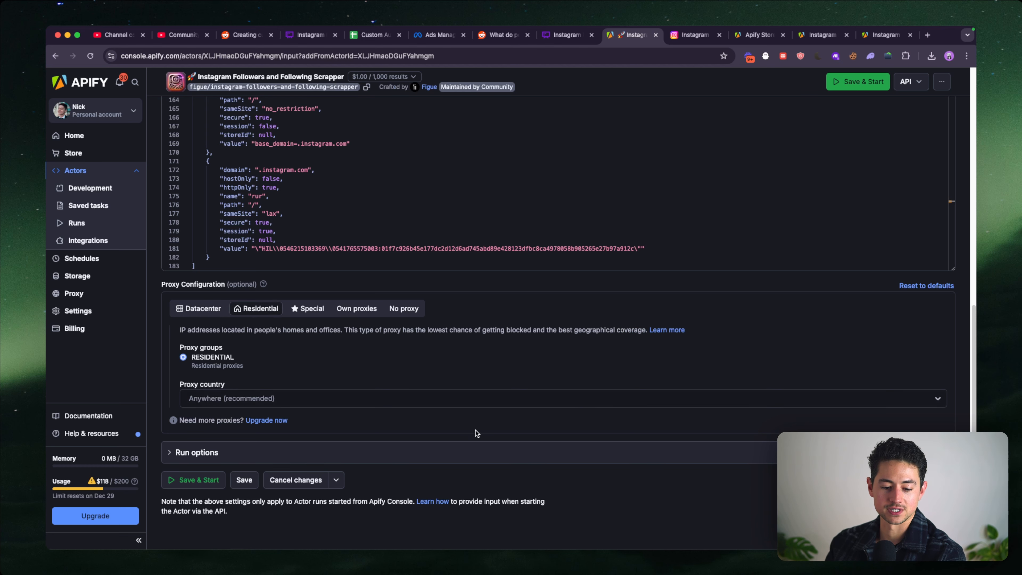
{"action": "left_click", "coordinate": [208, 481]}
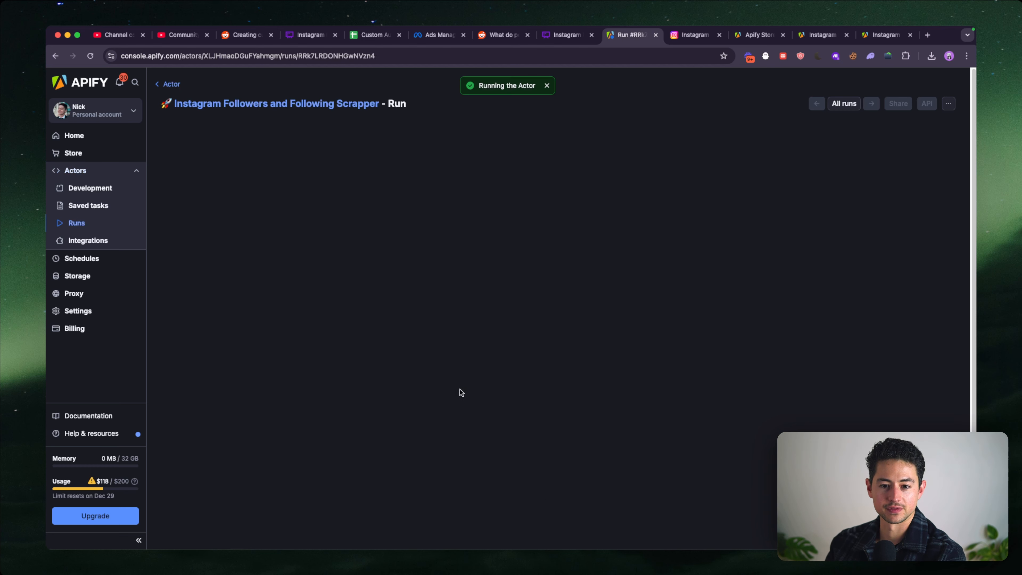
- Check the run's output and read the full main execution error line in its log
{"action": "left_click", "coordinate": [260, 220]}
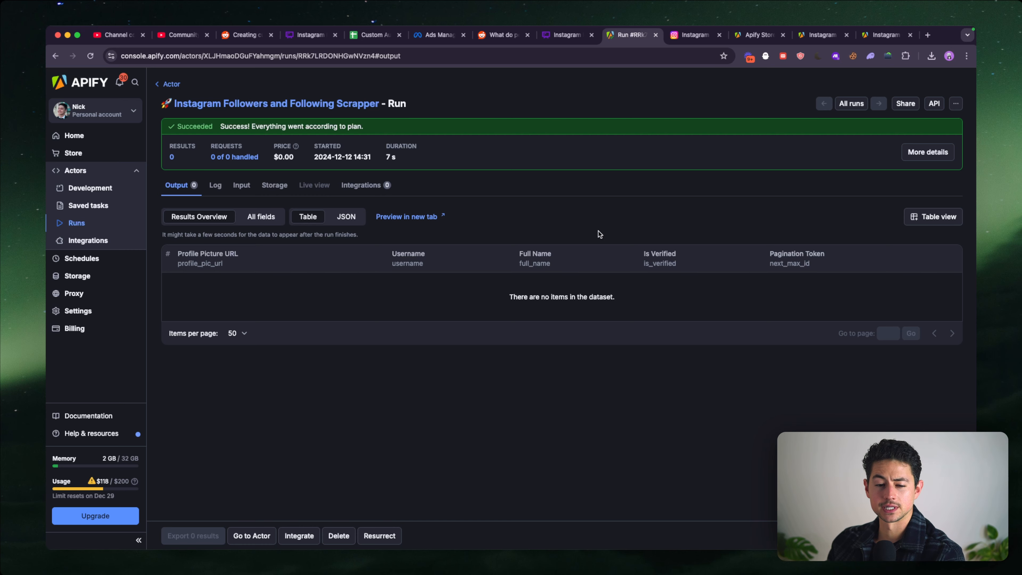
{"action": "left_click", "coordinate": [215, 186]}
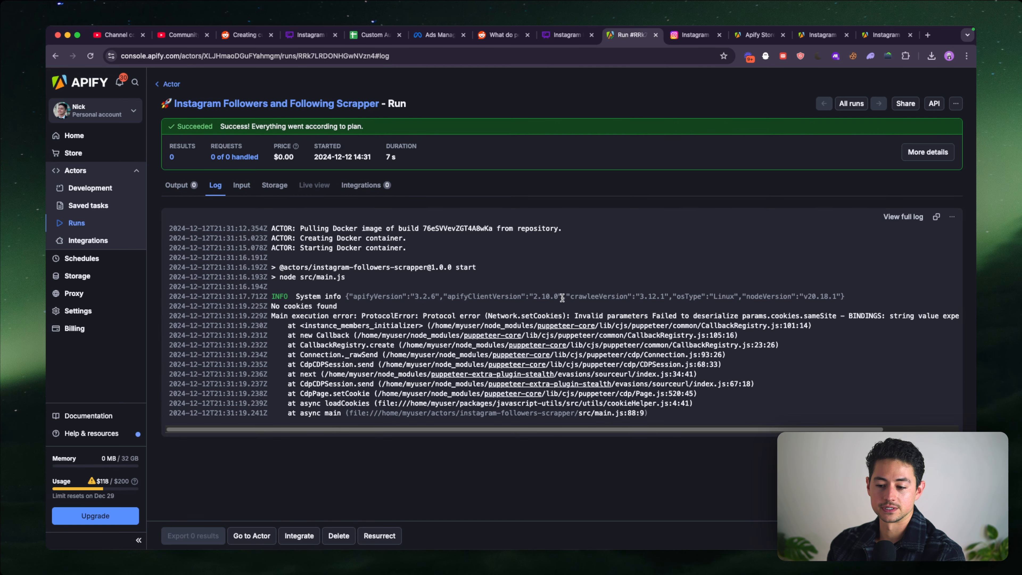
{"action": "left_click_drag", "start_coordinate": [579, 316], "coordinate": [825, 317]}
{"action": "scroll", "coordinate": [817, 318], "scroll_direction": "right", "scroll_amount": 2}
{"action": "scroll", "coordinate": [815, 318], "scroll_direction": "left", "scroll_amount": 2}
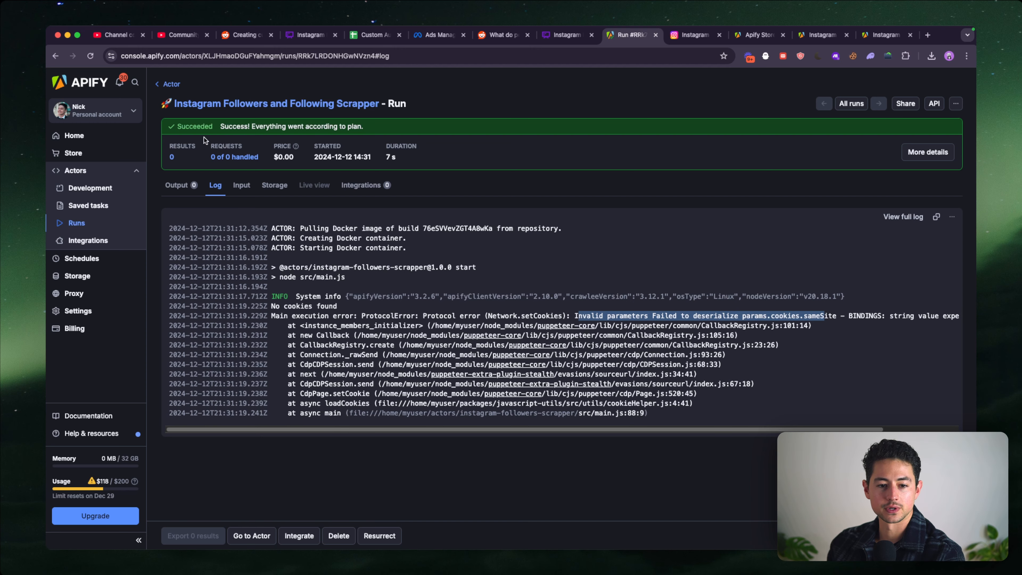
- Return to the scraper's input form and restore its default input
{"action": "left_click", "coordinate": [172, 84]}
{"action": "scroll", "coordinate": [350, 184], "scroll_direction": "down", "scroll_amount": 10}
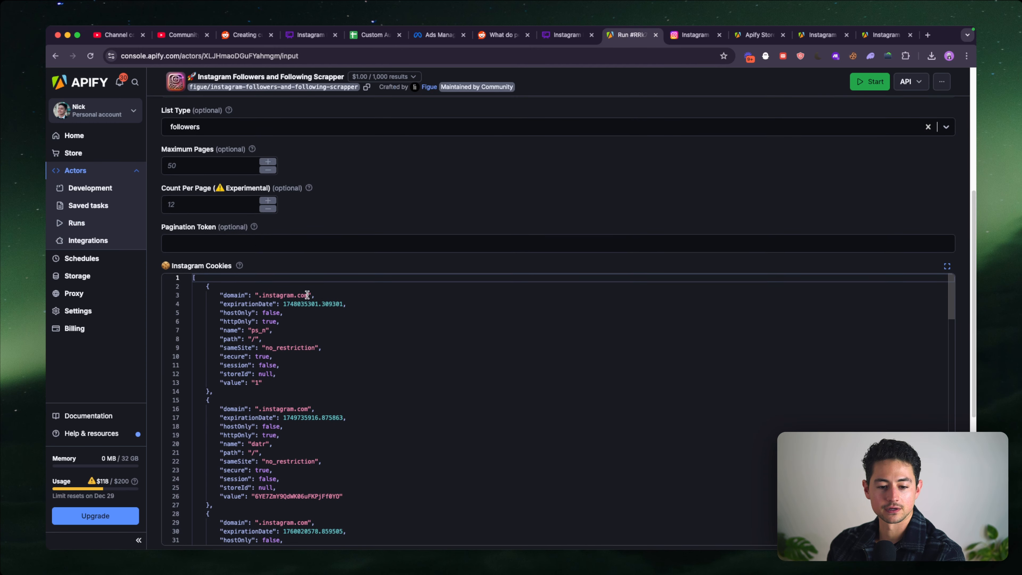
{"action": "left_click", "coordinate": [307, 473]}
{"action": "left_click", "coordinate": [609, 336]}
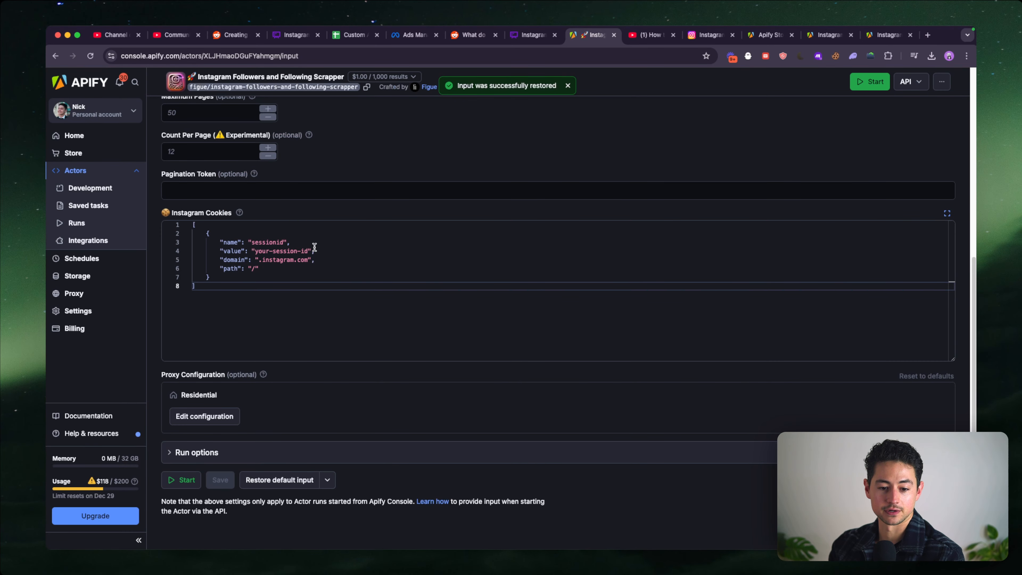
- Paste the exported sessionid cookie JSON below the placeholder array in Instagram Cookies
{"action": "left_click_drag", "start_coordinate": [312, 250], "coordinate": [253, 251]}
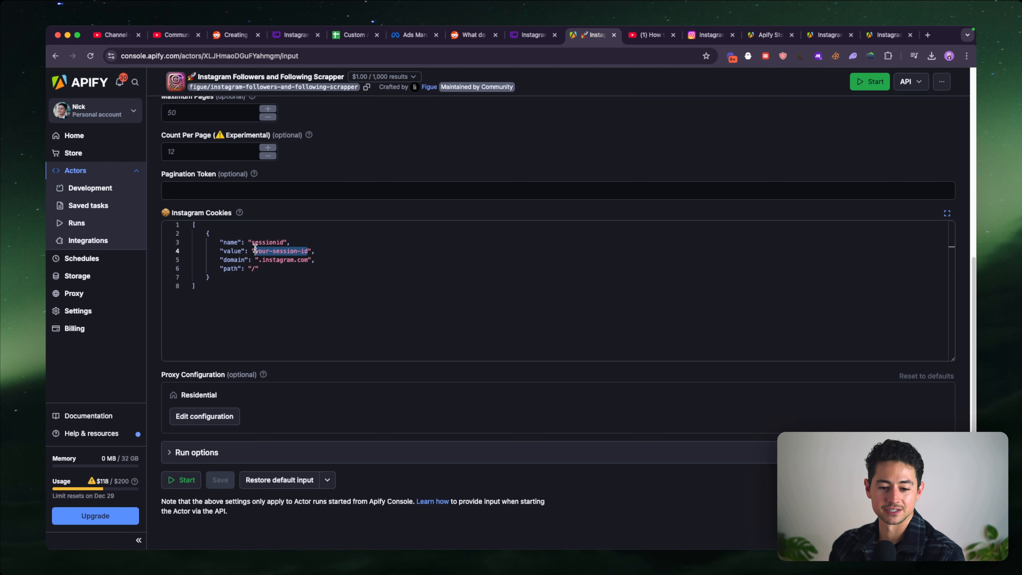
{"action": "left_click", "coordinate": [260, 318]}
{"action": "key", "text": "Return"}
{"action": "key", "text": "Return"}
{"action": "key", "text": "super+v"}
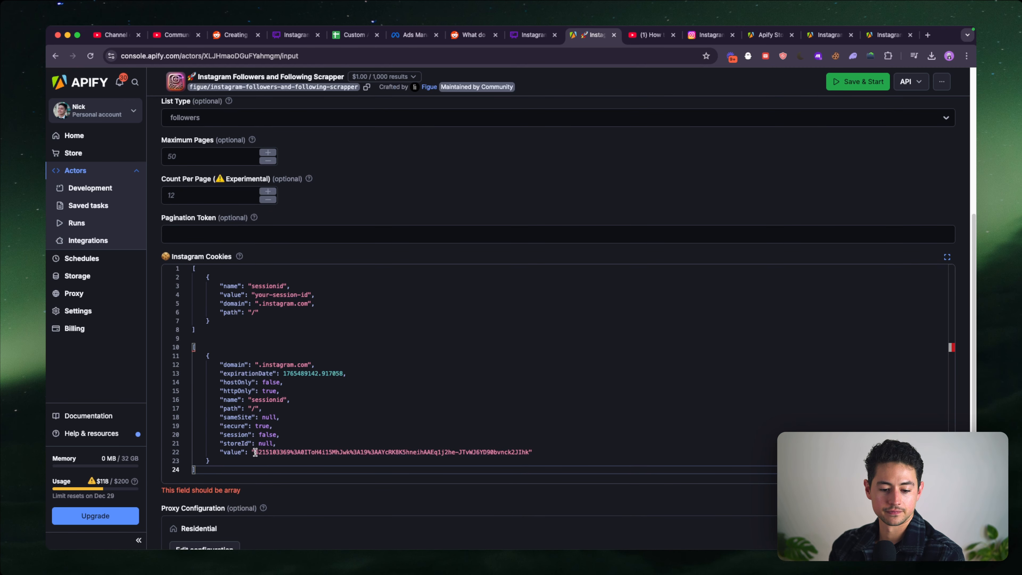
- Cut the session ID value from the pasted cookie block and put it in place of your-session-id in the default array
{"action": "left_click_drag", "start_coordinate": [255, 451], "coordinate": [530, 452]}
{"action": "key", "text": "BackSpace"}
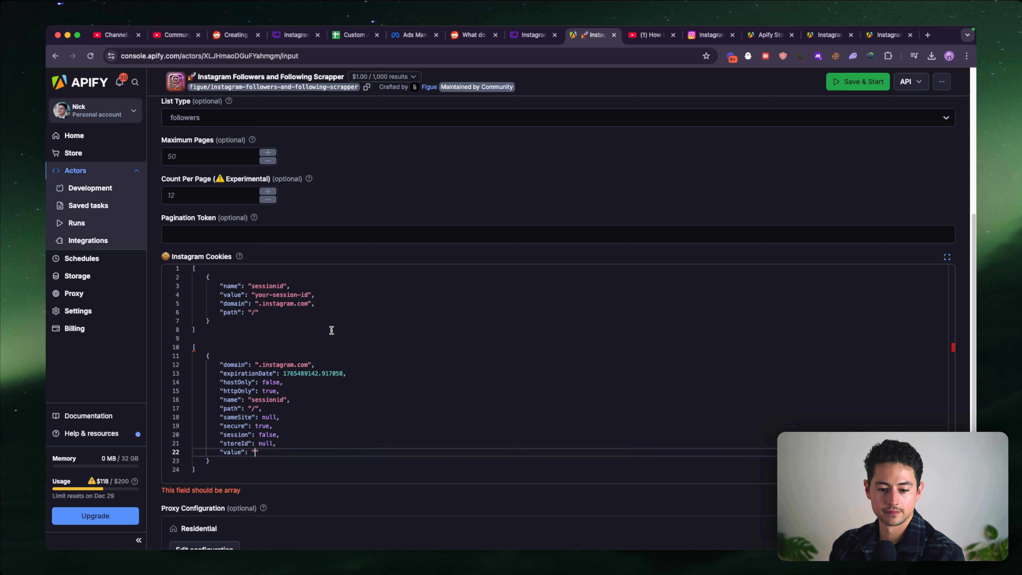
{"action": "double_click", "coordinate": [310, 295]}
{"action": "left_click_drag", "start_coordinate": [309, 295], "coordinate": [269, 296]}
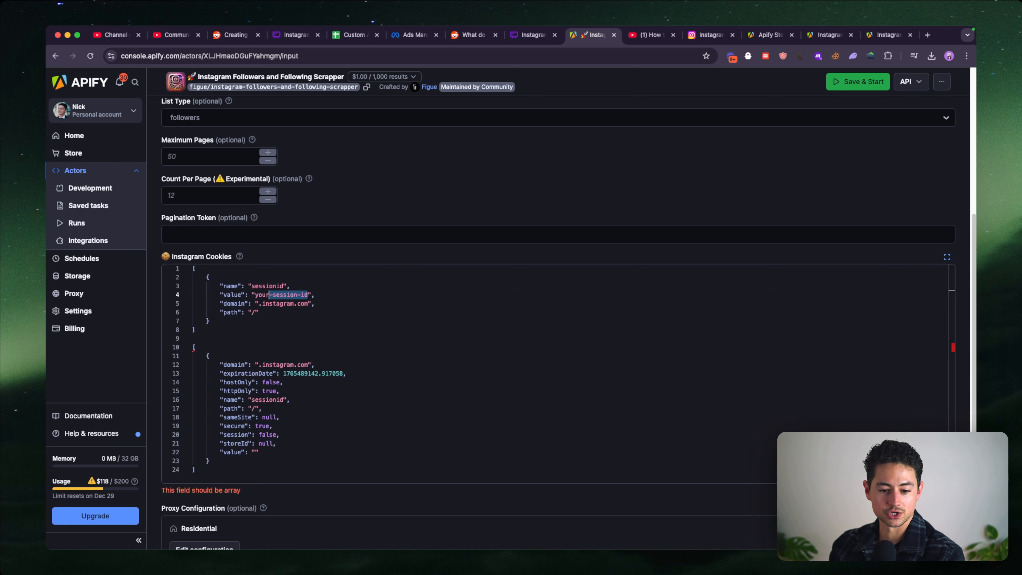
{"action": "key", "text": "super+v"}
- Delete the leftover pasted block below the default cookie array, and save and start the scraper run
{"action": "left_click_drag", "start_coordinate": [243, 339], "coordinate": [376, 467]}
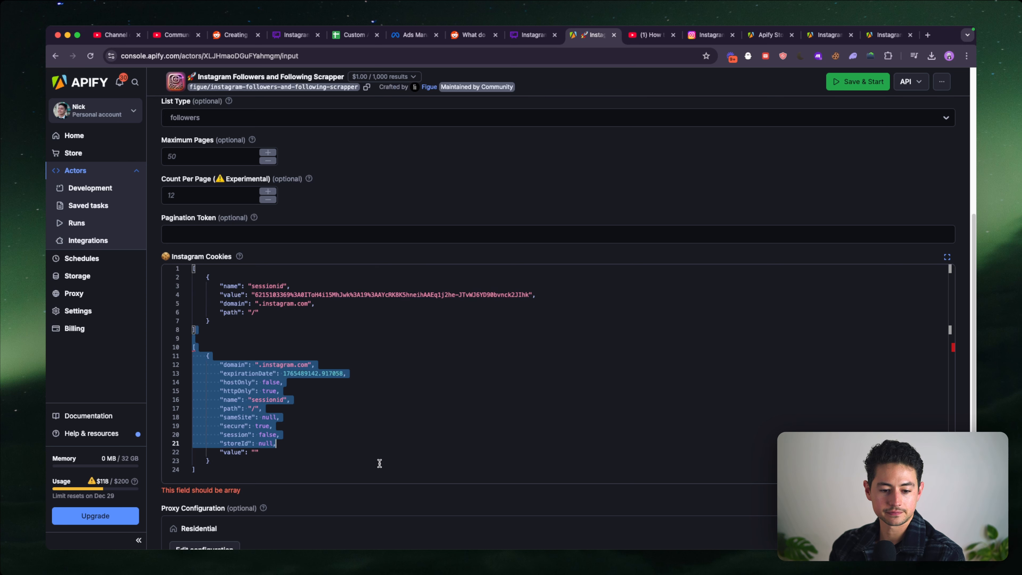
{"action": "key", "text": "BackSpace"}
{"action": "key", "text": "BackSpace"}
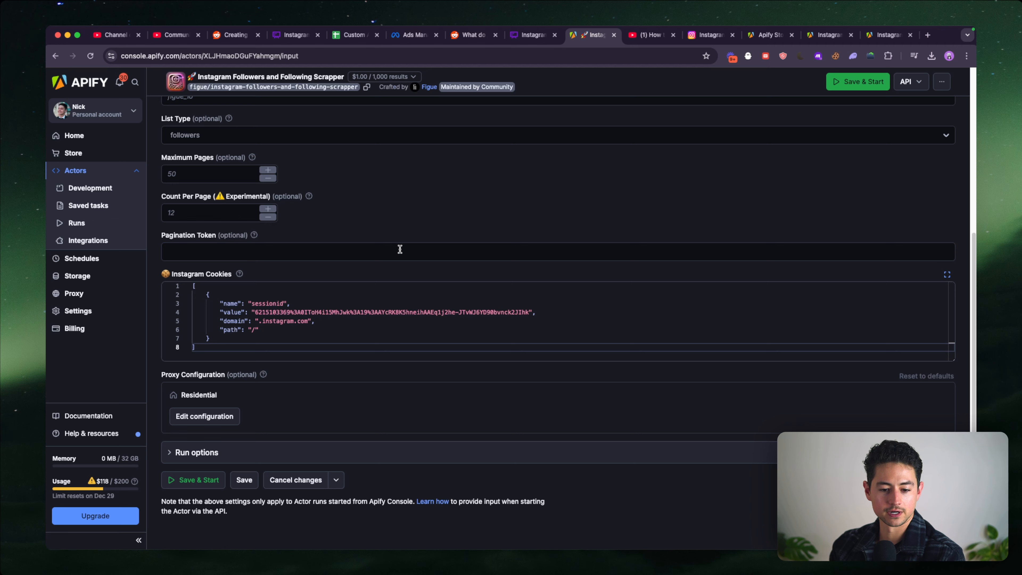
{"action": "left_click", "coordinate": [203, 481]}
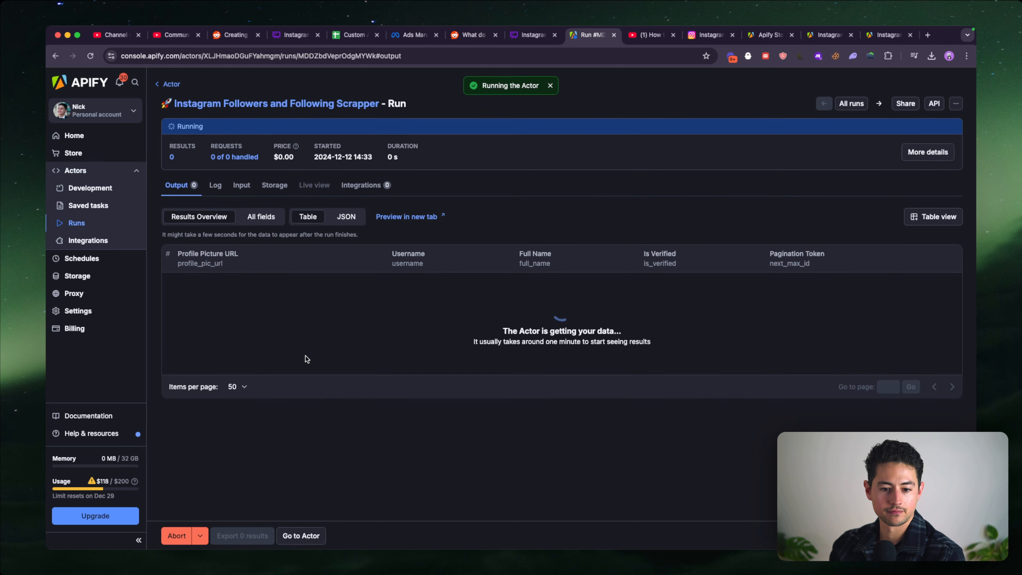
- Check which username the run's input uses, search the web for figue_io, and view its Instagram profile's follower count
{"action": "left_click", "coordinate": [240, 186]}
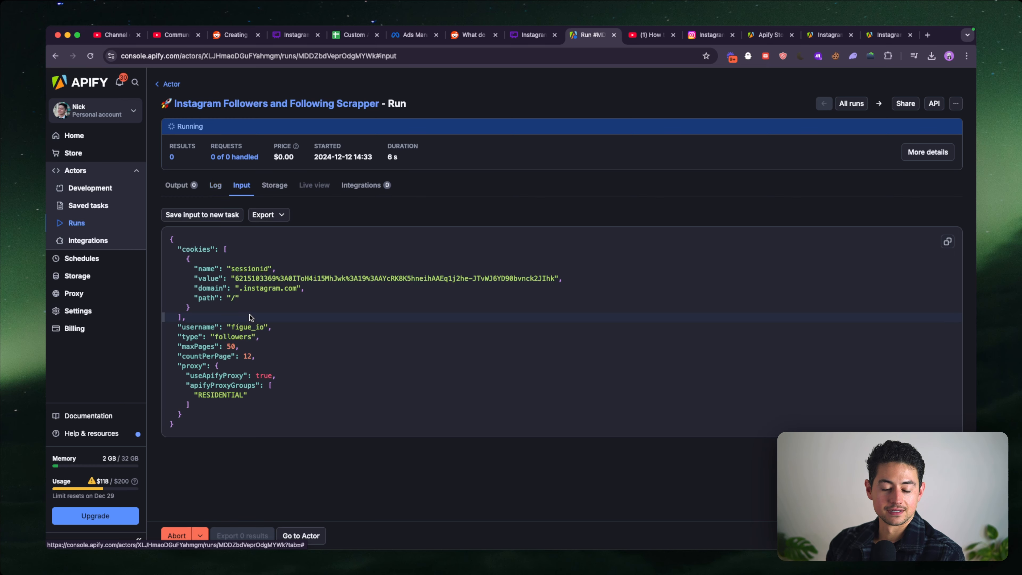
{"action": "double_click", "coordinate": [247, 327]}
{"action": "key", "text": "super+c"}
{"action": "key", "text": "super+t"}
{"action": "key", "text": "super+v"}
{"action": "key", "text": "Return"}
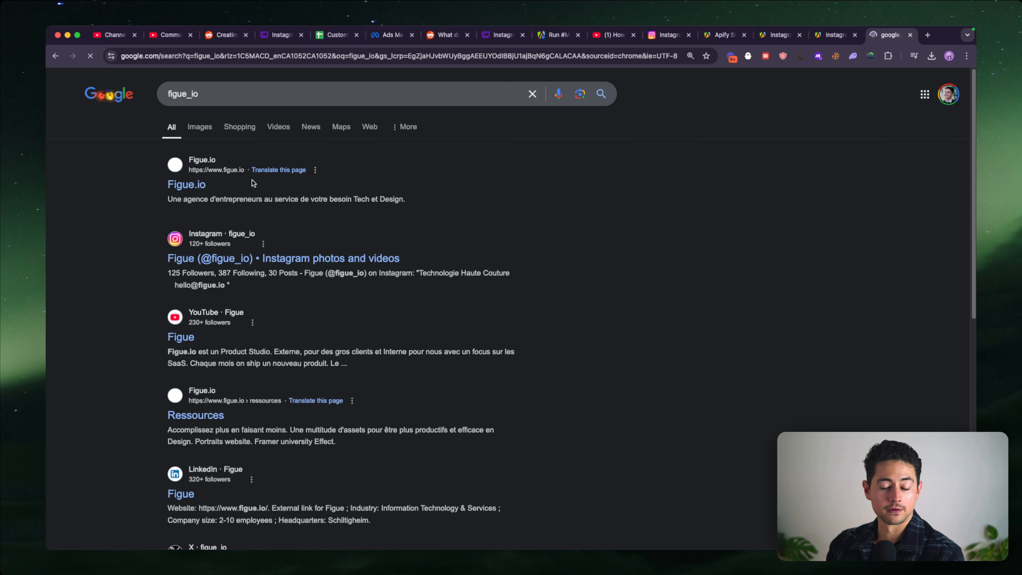
{"action": "left_click", "coordinate": [228, 259], "text": "super"}
{"action": "key", "text": "super+w"}
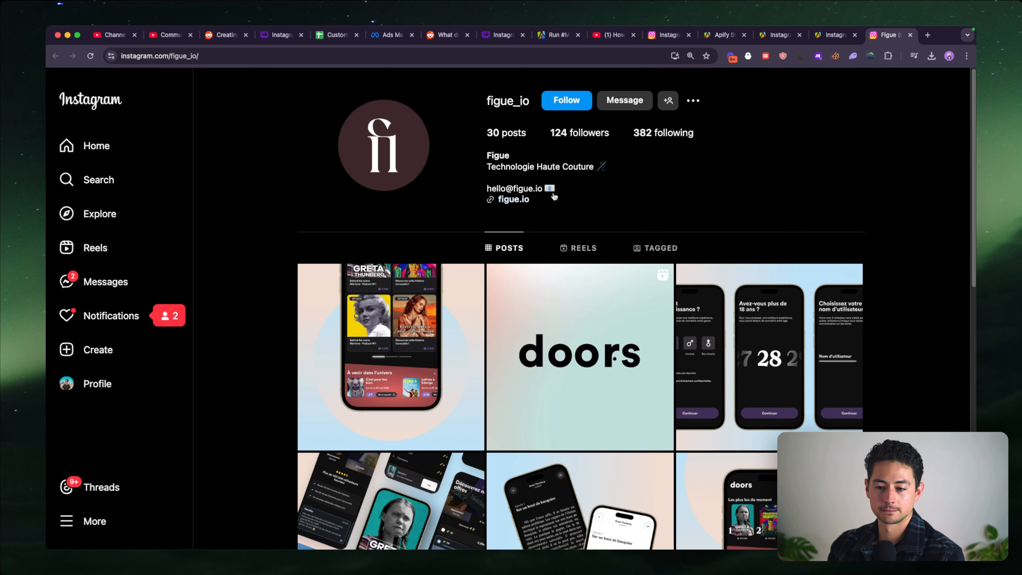
{"action": "key", "text": "super+w"}
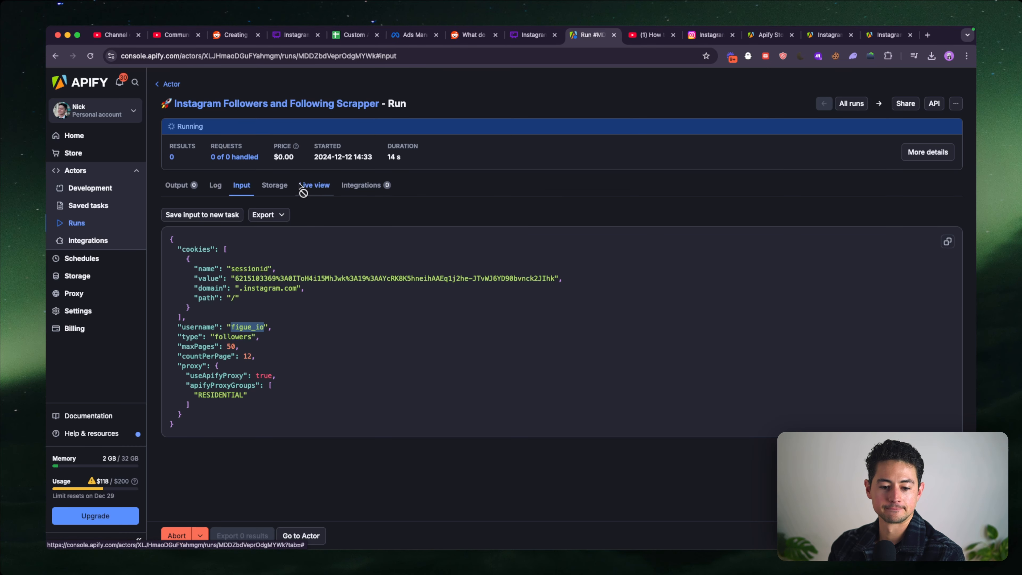
- Monitor the running scraper's progress in its log, checking its output and input in between
{"action": "left_click", "coordinate": [213, 187]}
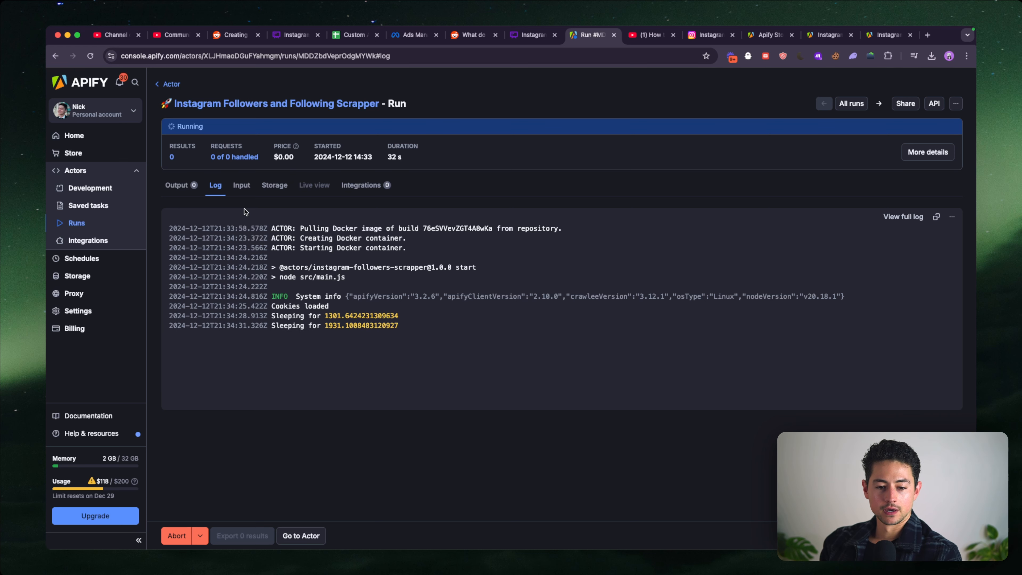
{"action": "left_click", "coordinate": [186, 189]}
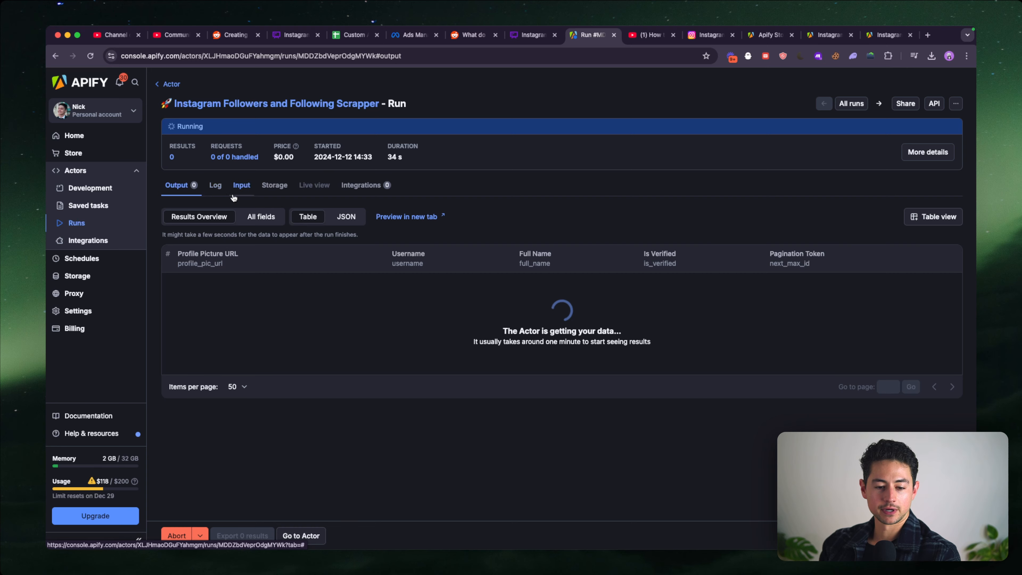
{"action": "left_click", "coordinate": [217, 191]}
{"action": "left_click", "coordinate": [241, 186]}
{"action": "left_click", "coordinate": [216, 186]}
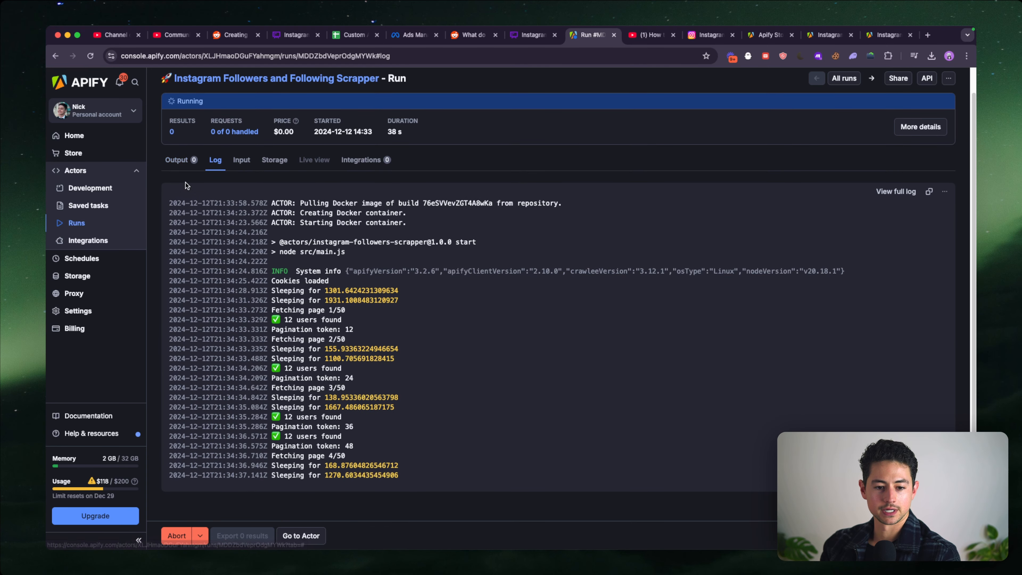
- Look through the scraped followers in the run's output table and display all fields of the results
{"action": "left_click", "coordinate": [179, 140]}
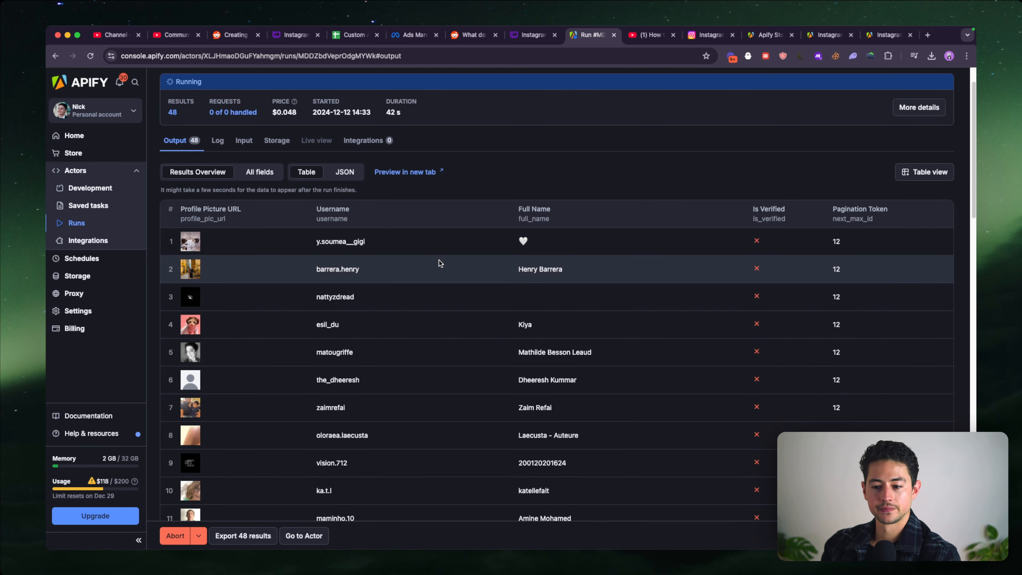
{"action": "scroll", "coordinate": [440, 263], "scroll_direction": "down", "scroll_amount": 5}
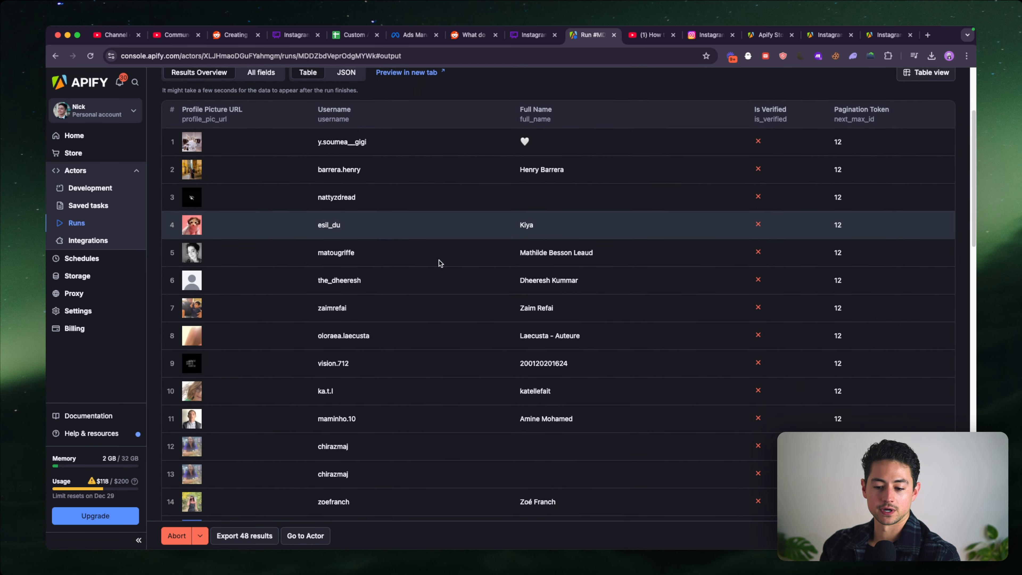
{"action": "scroll", "coordinate": [439, 263], "scroll_direction": "down", "scroll_amount": 20}
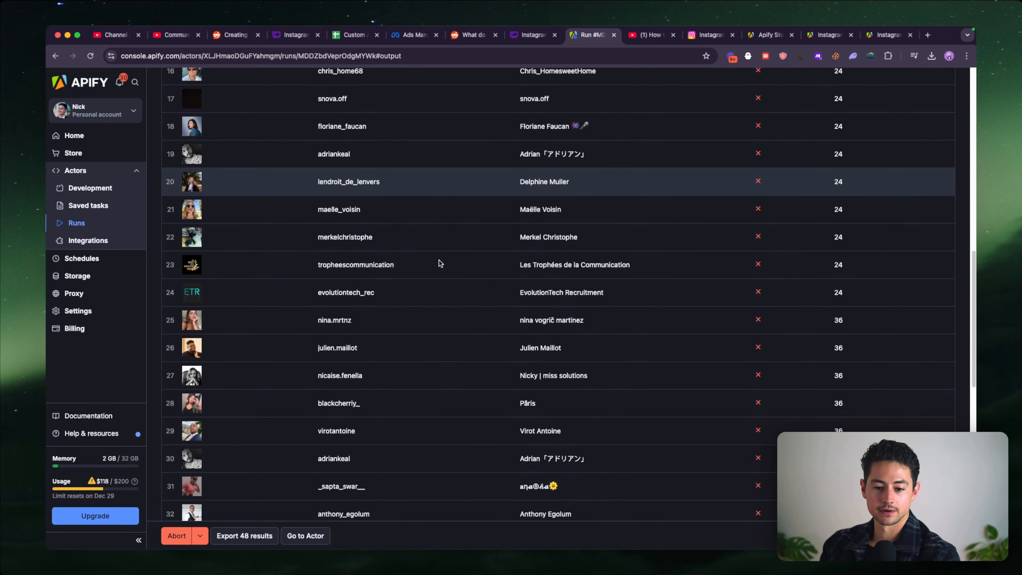
{"action": "scroll", "coordinate": [440, 263], "scroll_direction": "down", "scroll_amount": 8}
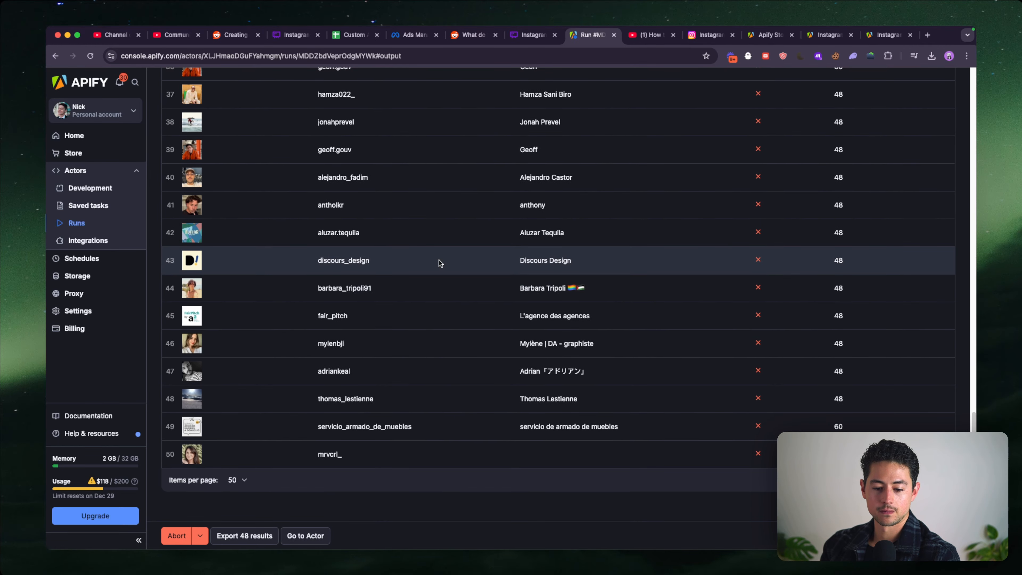
{"action": "scroll", "coordinate": [440, 262], "scroll_direction": "up", "scroll_amount": 20}
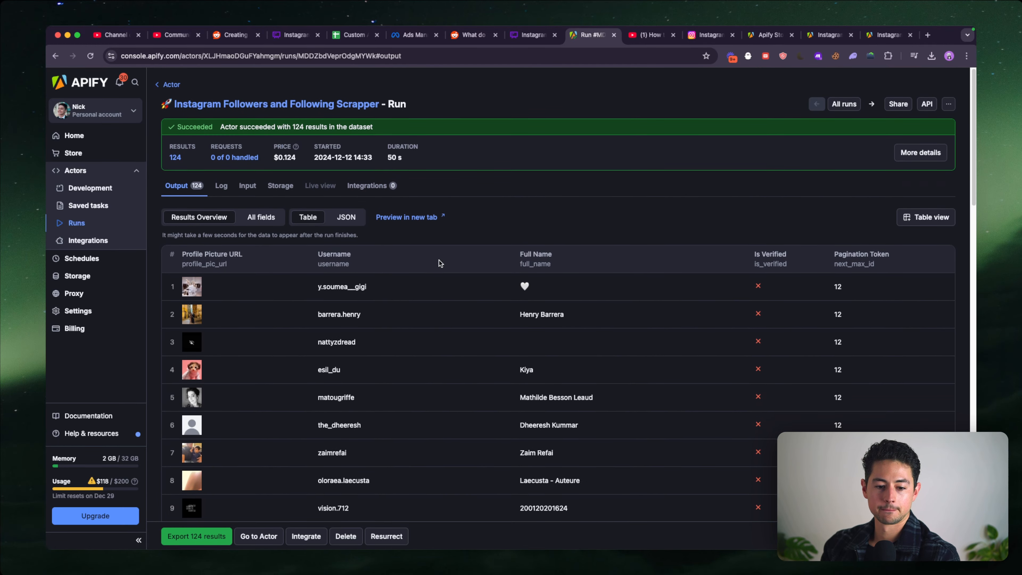
{"action": "left_click", "coordinate": [260, 216]}
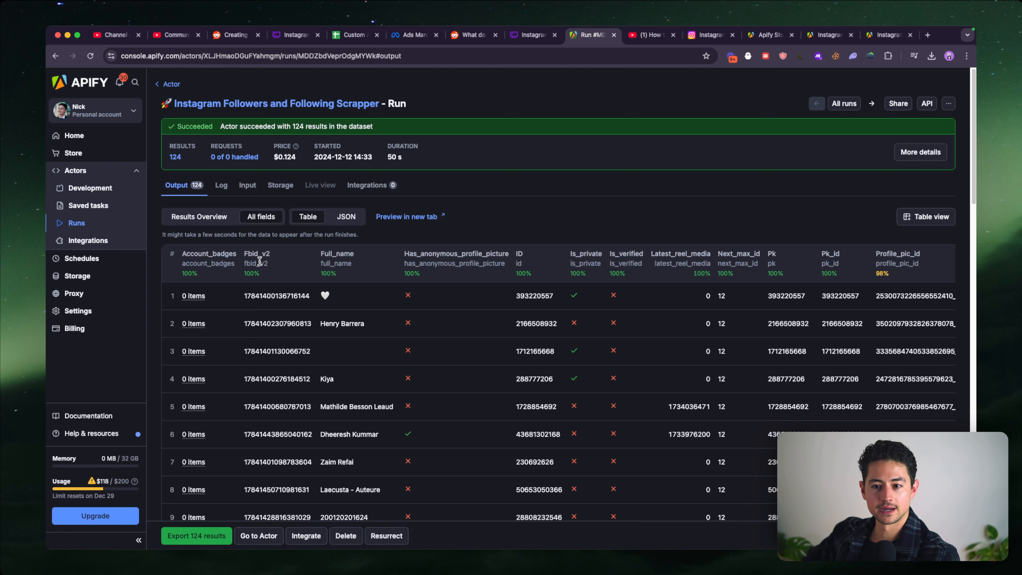
- Check the Facebook App User ID formatting guidelines and example IDs in Ads Manager's customer list preparation
{"action": "left_click", "coordinate": [411, 40]}
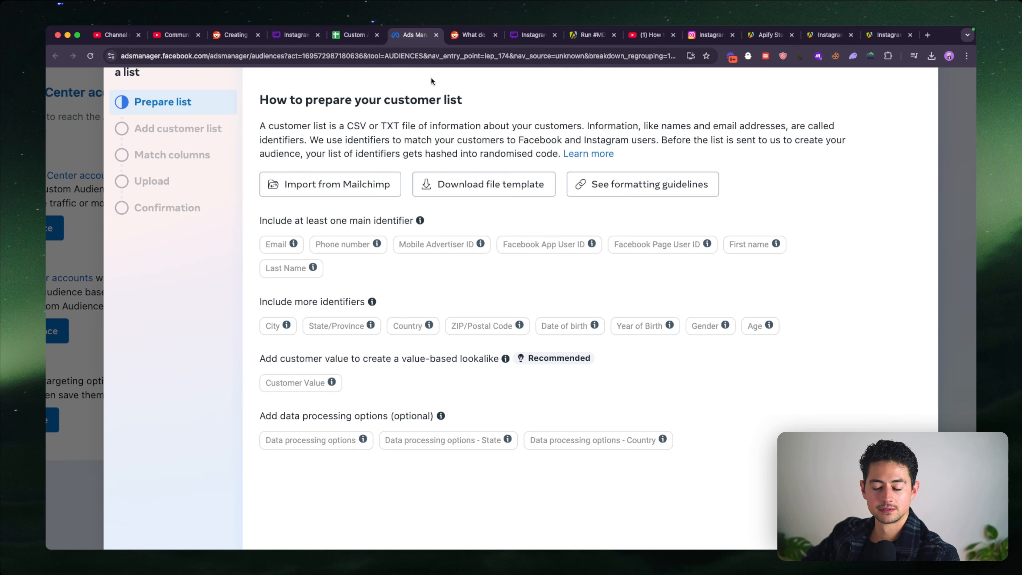
{"action": "mouse_move", "coordinate": [589, 244]}
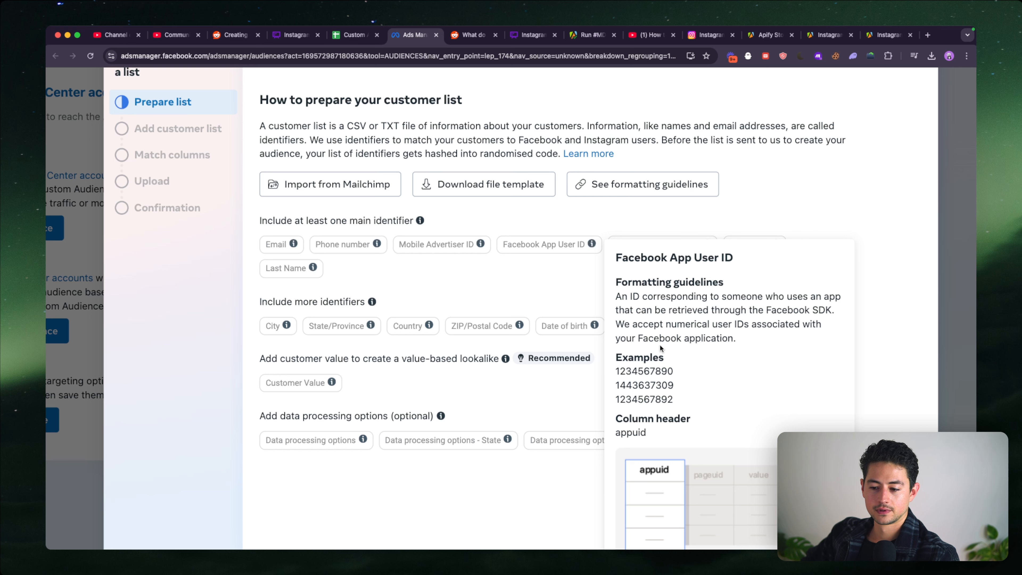
{"action": "scroll", "coordinate": [661, 349], "scroll_direction": "down", "scroll_amount": 3}
{"action": "double_click", "coordinate": [640, 268]}
{"action": "key", "text": "super+c"}
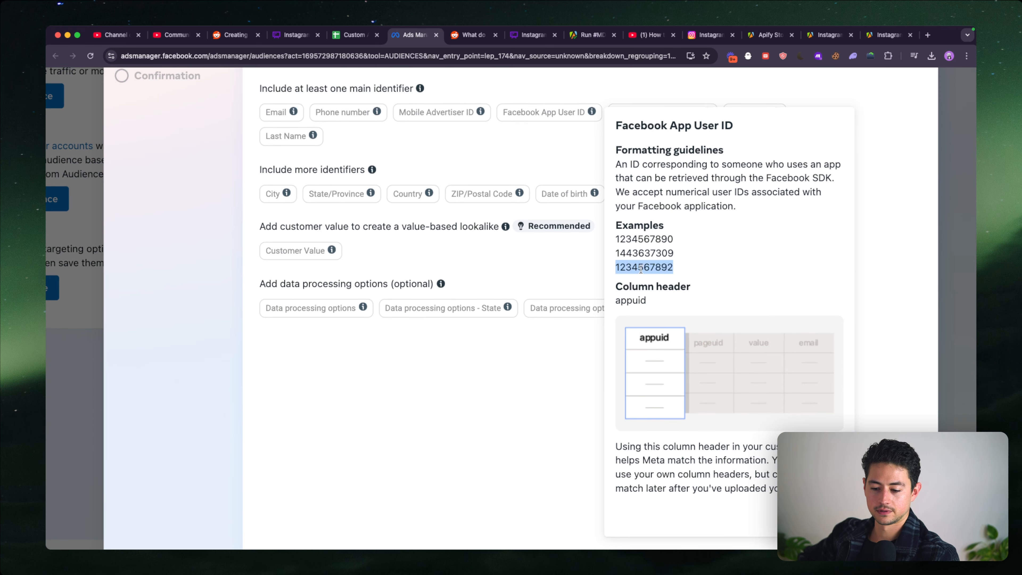
{"action": "key", "text": "super+l"}
{"action": "key", "text": "super+v"}
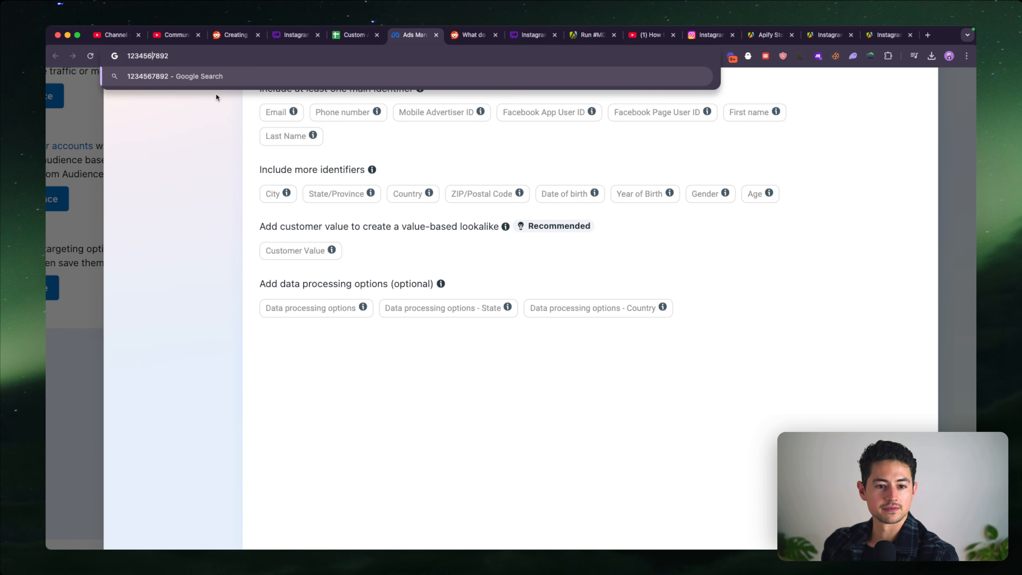
{"action": "key", "text": "super+a"}
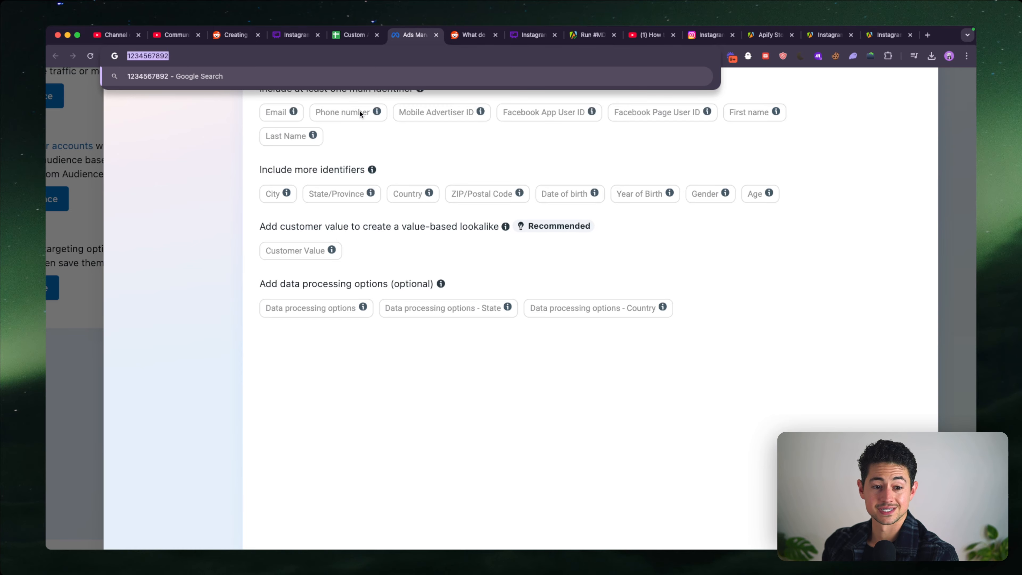
{"action": "left_click", "coordinate": [360, 114]}
- Return to the Apify run's output and compare the followers' Fbid_v2 and ID values with the Facebook ID format
{"action": "left_click", "coordinate": [525, 38]}
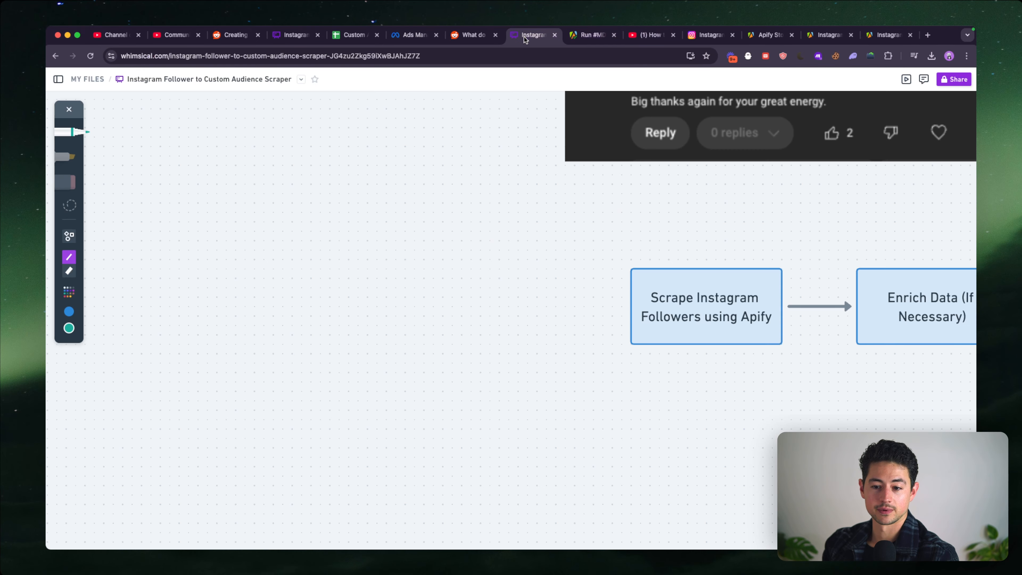
{"action": "left_click", "coordinate": [590, 35]}
{"action": "double_click", "coordinate": [271, 279]}
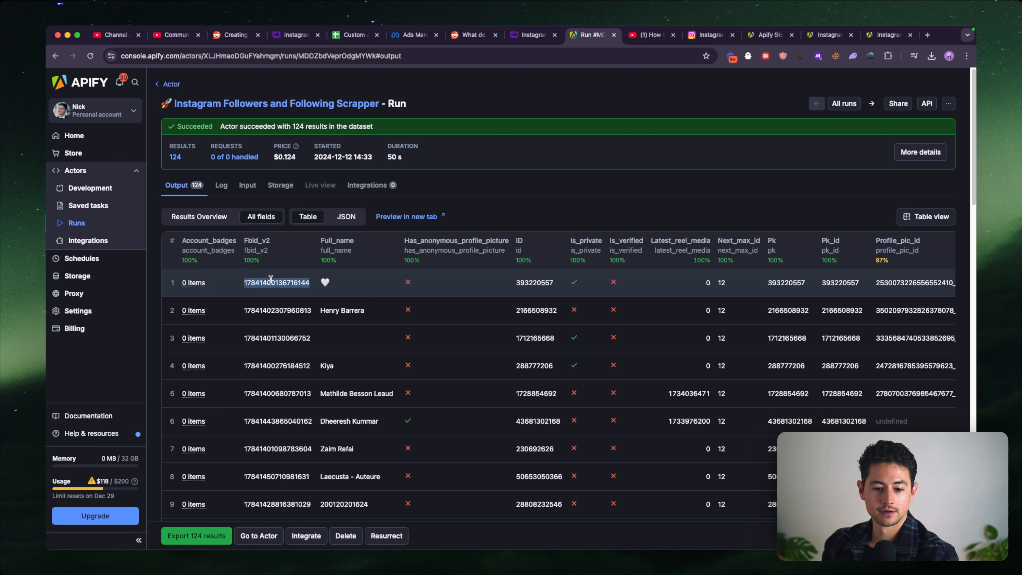
{"action": "scroll", "coordinate": [537, 290], "scroll_direction": "right", "scroll_amount": 5}
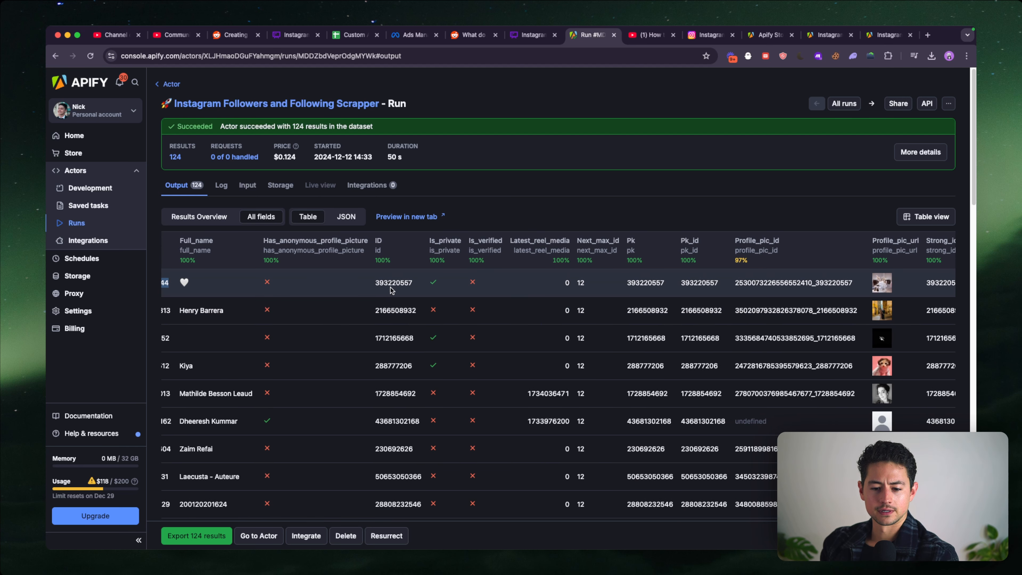
{"action": "scroll", "coordinate": [378, 288], "scroll_direction": "up", "scroll_amount": 5}
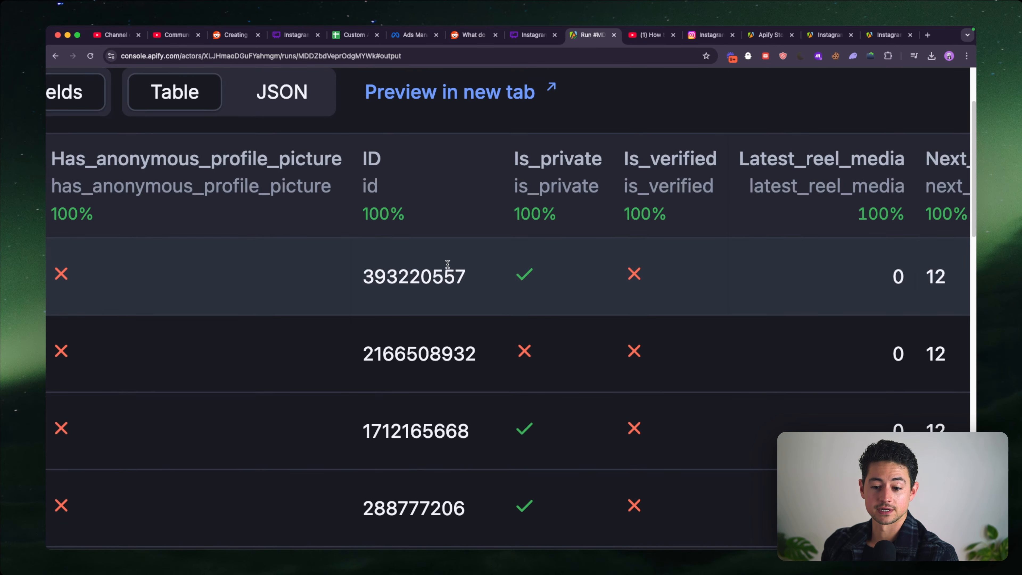
{"action": "scroll", "coordinate": [466, 275], "scroll_direction": "down", "scroll_amount": 5}
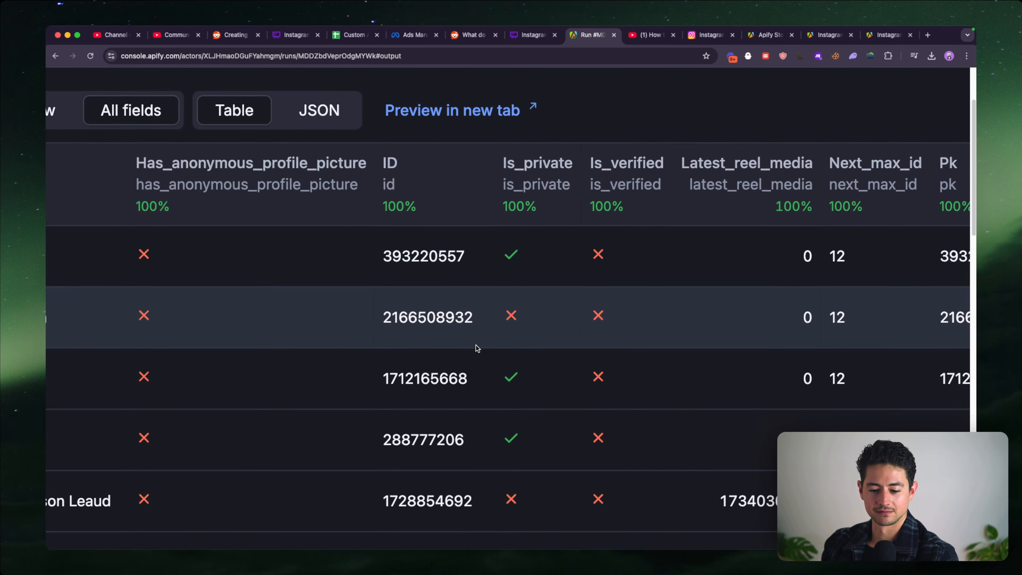
- Look through the remaining output fields of the scraped followers, including profile picture, third-party downloads and username
{"action": "scroll", "coordinate": [477, 348], "scroll_direction": "down", "scroll_amount": 2}
{"action": "scroll", "coordinate": [476, 348], "scroll_direction": "down", "scroll_amount": 5}
{"action": "scroll", "coordinate": [512, 373], "scroll_direction": "right", "scroll_amount": 5}
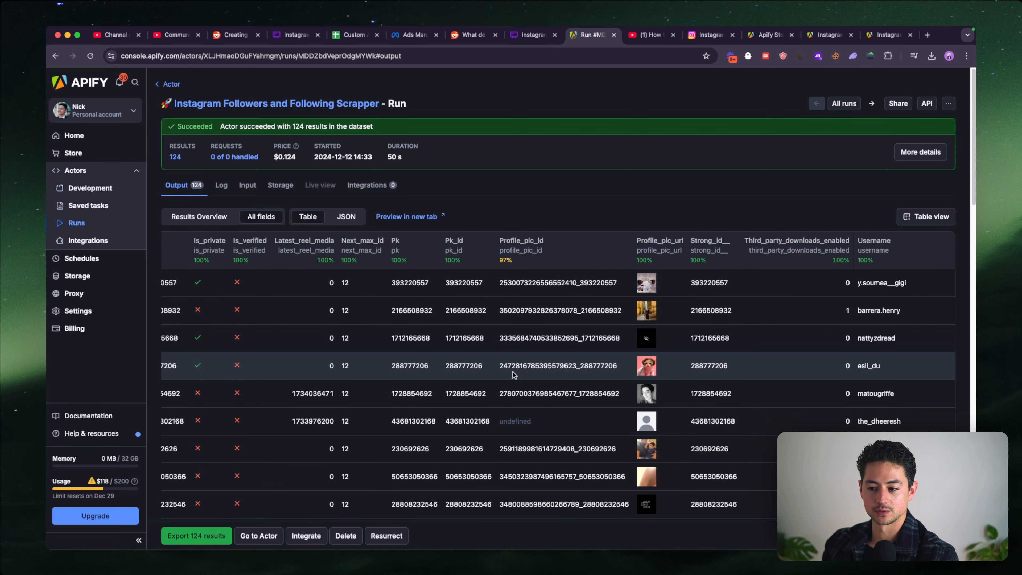
{"action": "scroll", "coordinate": [784, 339], "scroll_direction": "down", "scroll_amount": 5}
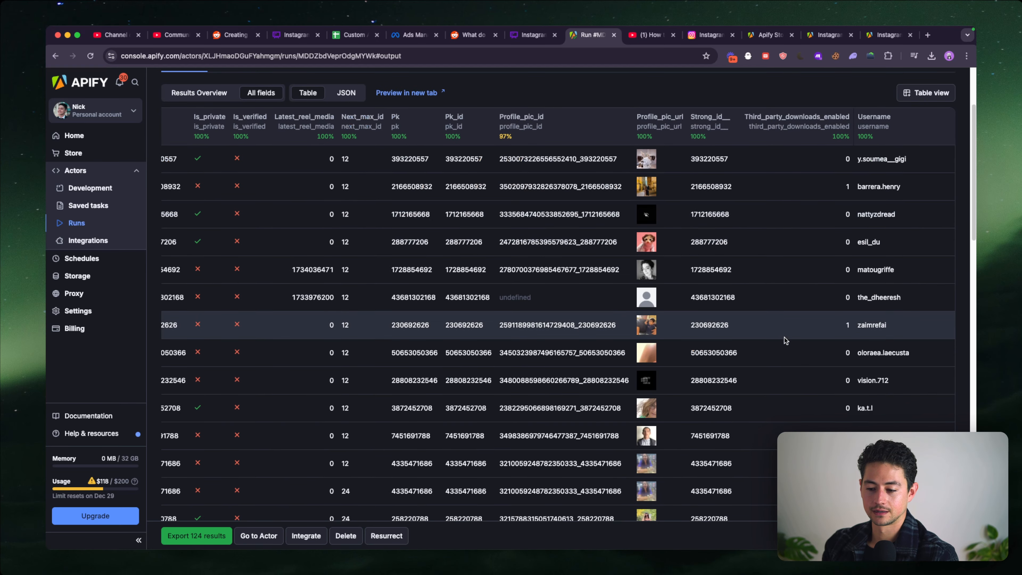
{"action": "scroll", "coordinate": [783, 340], "scroll_direction": "up", "scroll_amount": 5}
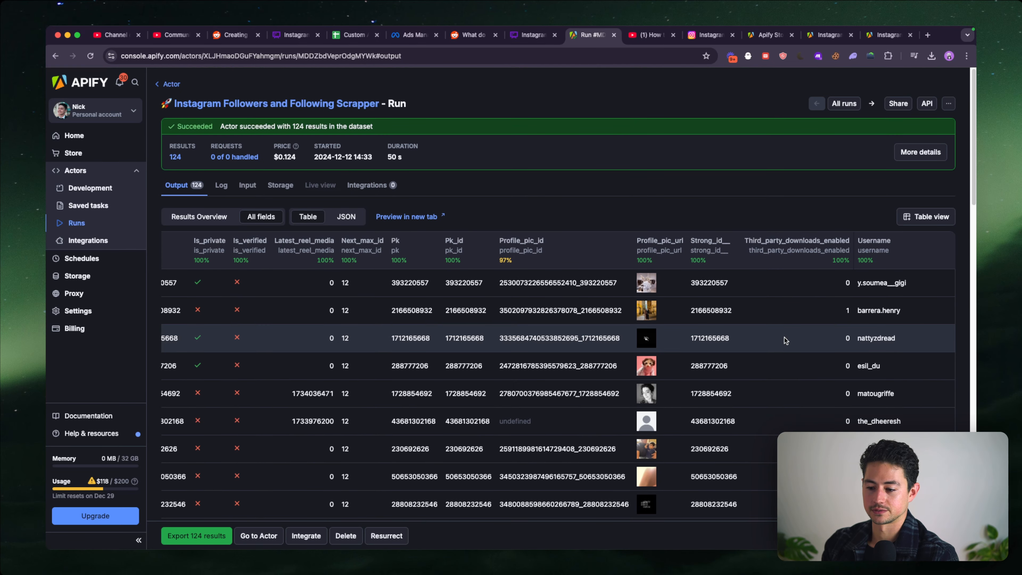
{"action": "scroll", "coordinate": [786, 340], "scroll_direction": "down", "scroll_amount": 3}
{"action": "scroll", "coordinate": [785, 340], "scroll_direction": "left", "scroll_amount": 5}
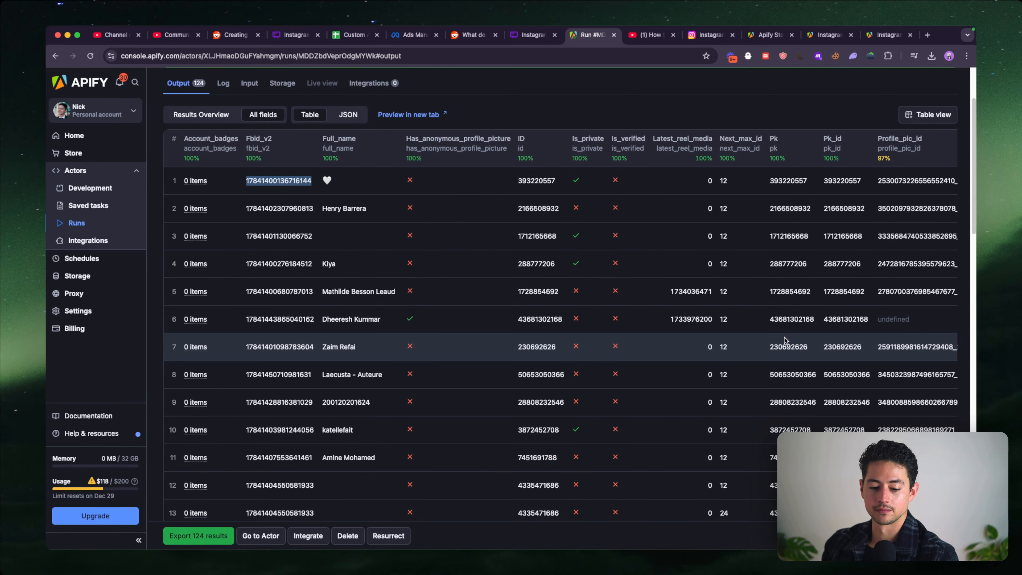
{"action": "scroll", "coordinate": [190, 186], "scroll_direction": "up", "scroll_amount": 3}
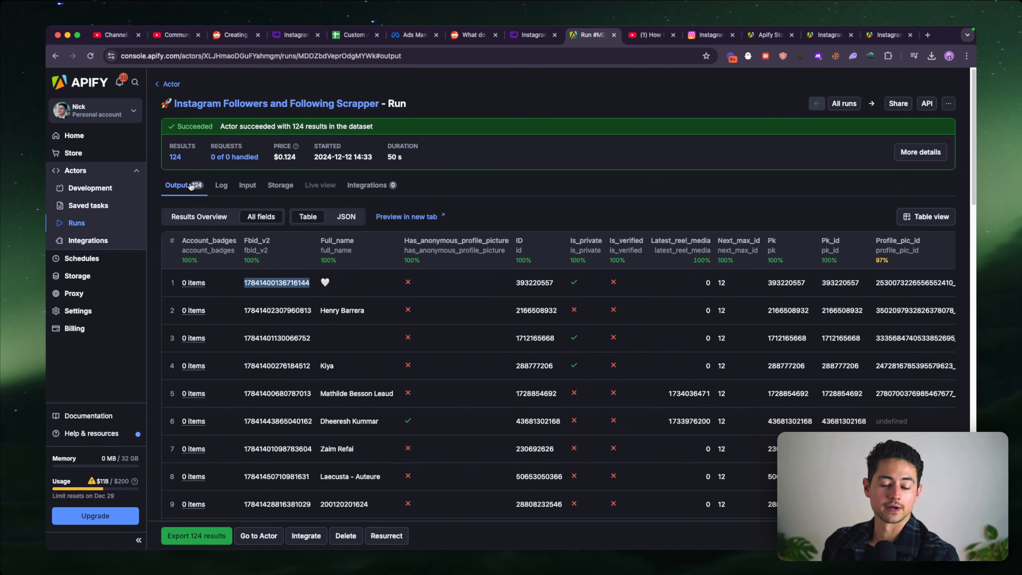
- Open the Instagram followers scraper's input form, dismiss the rating prompt, and set the username to figue_io
{"action": "left_click", "coordinate": [219, 104]}
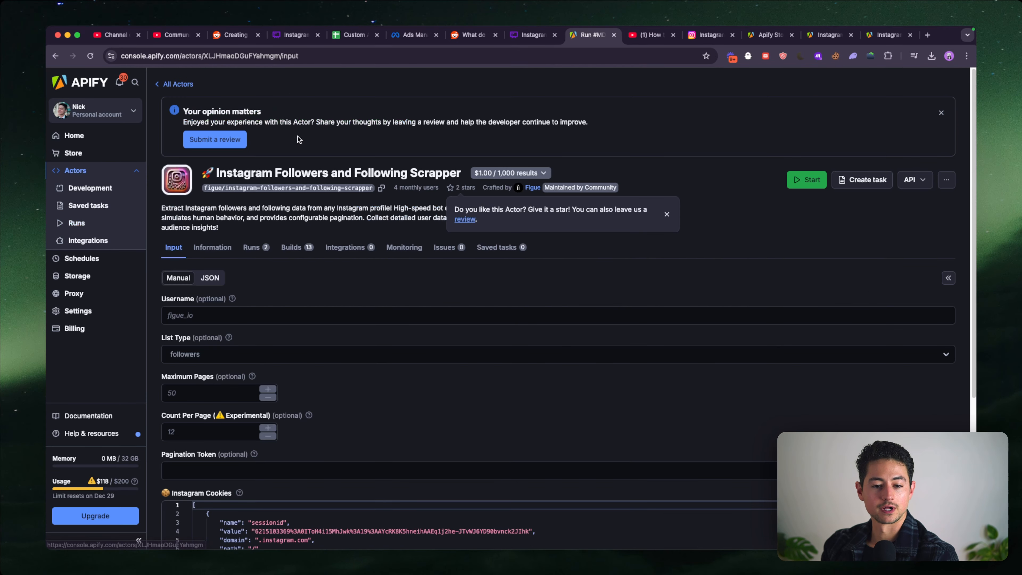
{"action": "left_click", "coordinate": [666, 214]}
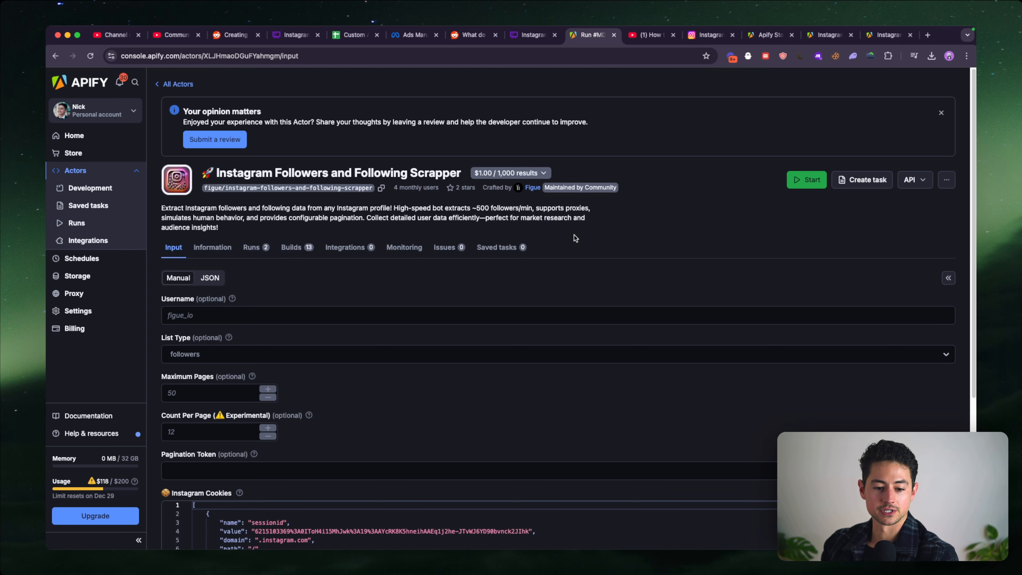
{"action": "scroll", "coordinate": [474, 248], "scroll_direction": "down", "scroll_amount": 2}
{"action": "left_click", "coordinate": [417, 274]}
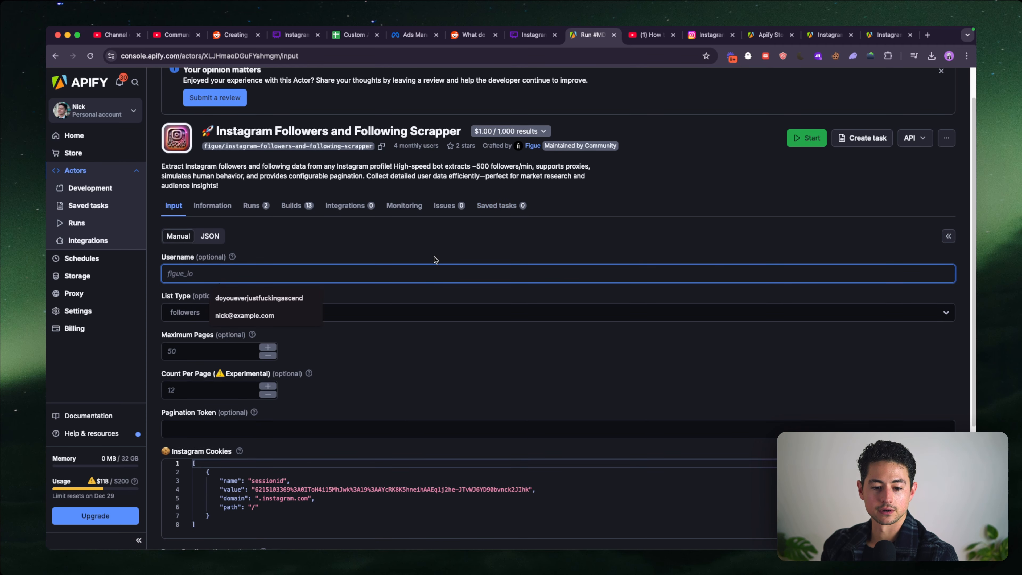
{"action": "left_click", "coordinate": [266, 299]}
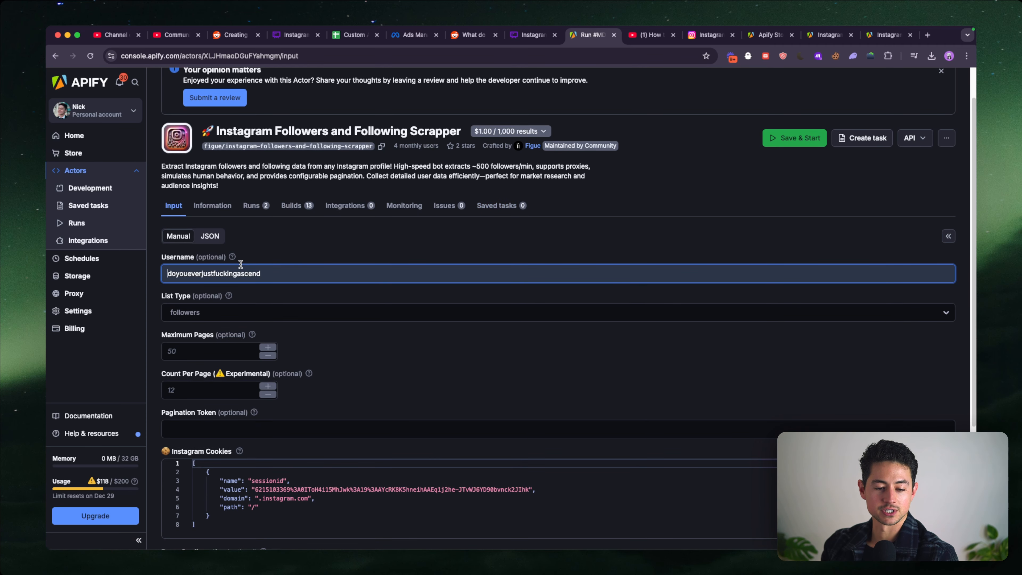
{"action": "left_click", "coordinate": [346, 270]}
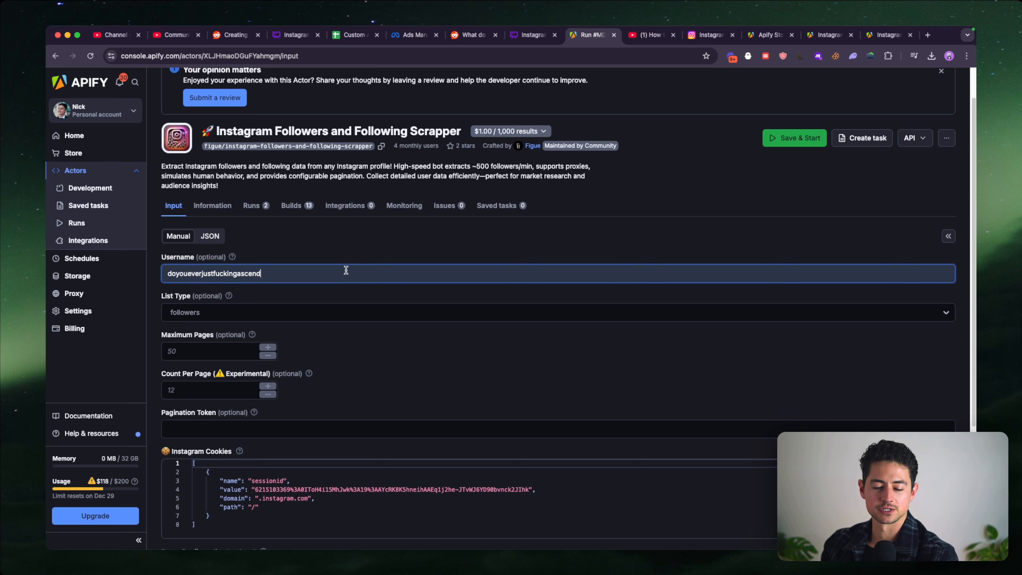
{"action": "key", "text": "super+a"}
{"action": "type", "text": "fi"}
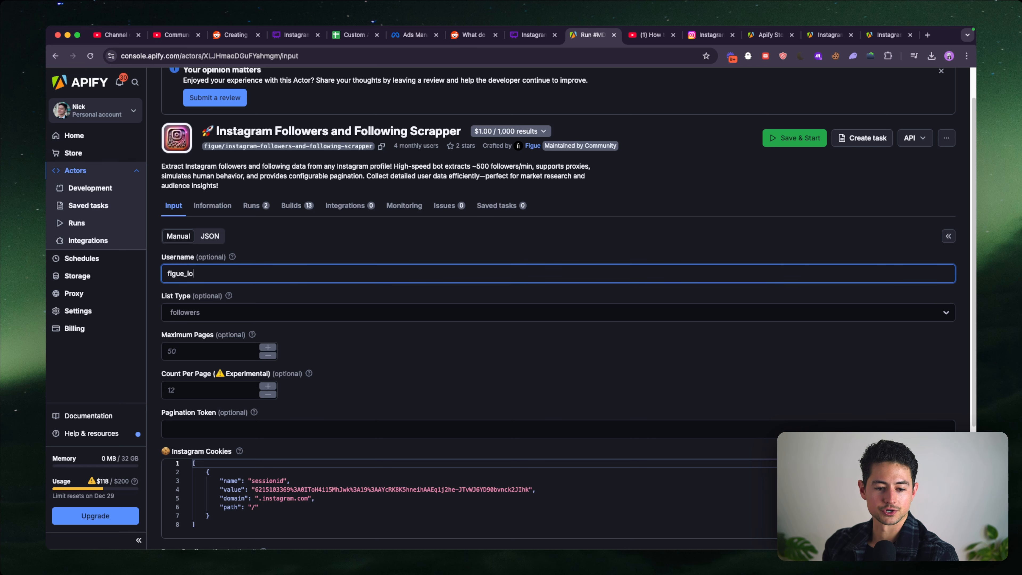
{"action": "left_click", "coordinate": [392, 246]}
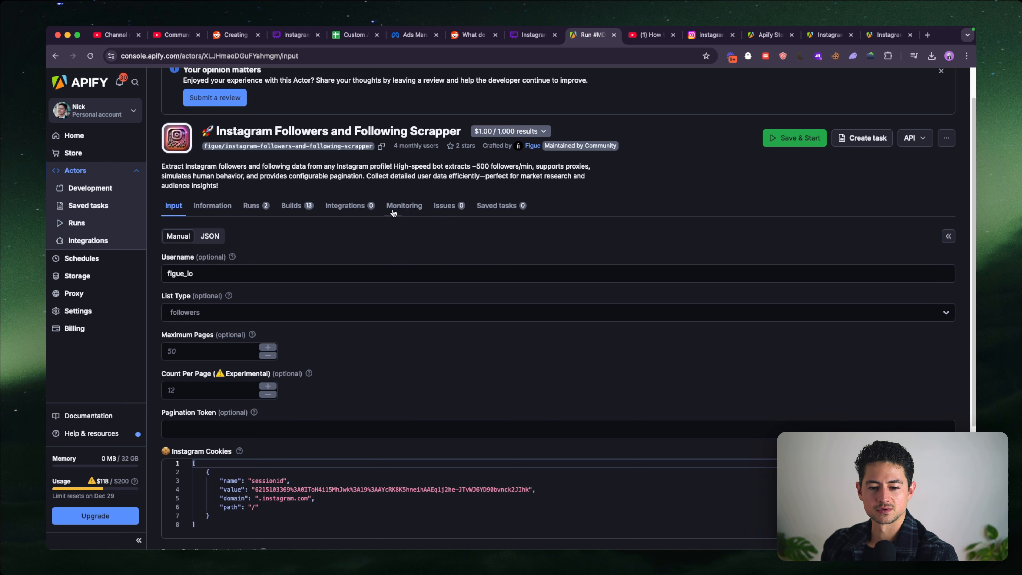
- Open the completed follower scraper run from the actor's run history and view its dataset storage
{"action": "left_click", "coordinate": [254, 206]}
{"action": "left_click", "coordinate": [313, 331]}
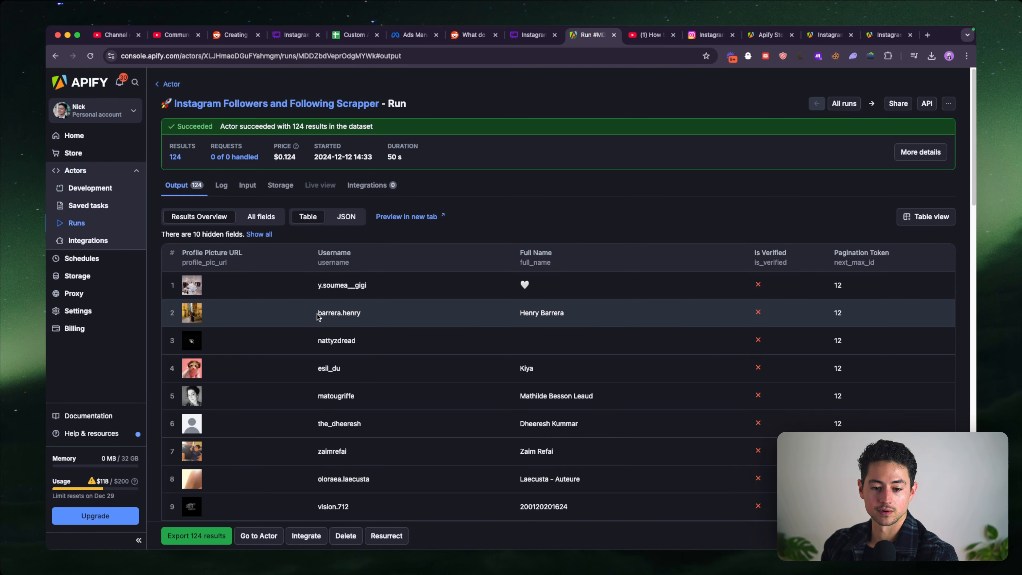
{"action": "left_click", "coordinate": [281, 185]}
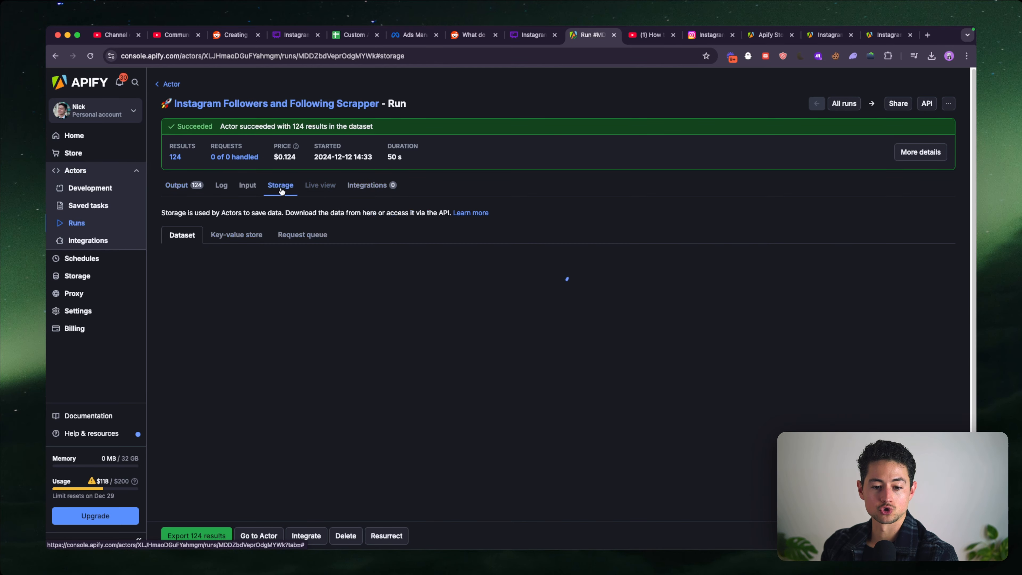
{"action": "left_click", "coordinate": [489, 303]}
- Open Make in a new browser tab placed beside the Apify run, and create a new scenario
{"action": "key", "text": "super+t"}
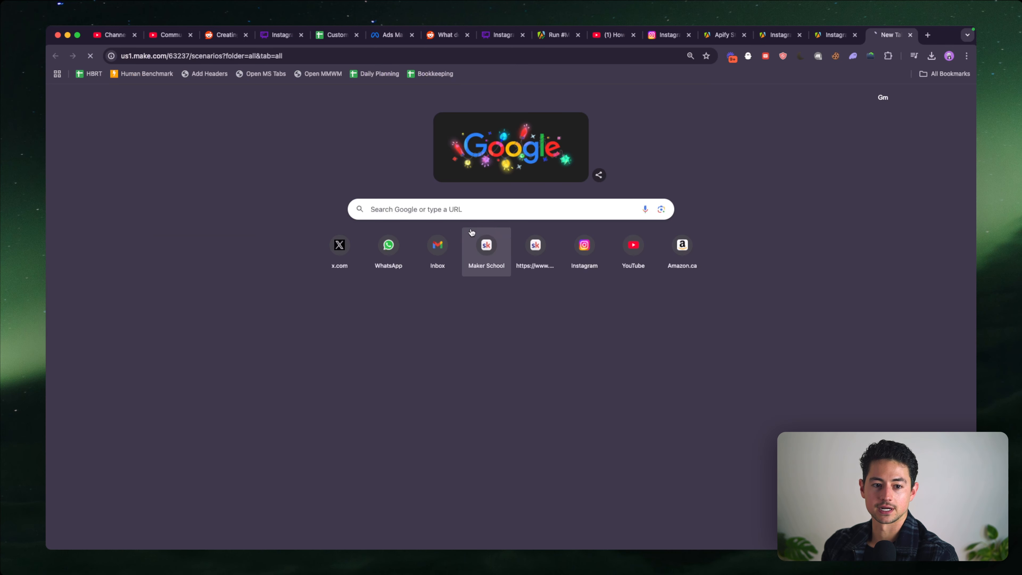
{"action": "left_click", "coordinate": [484, 246]}
{"action": "left_click_drag", "start_coordinate": [881, 34], "coordinate": [611, 37]}
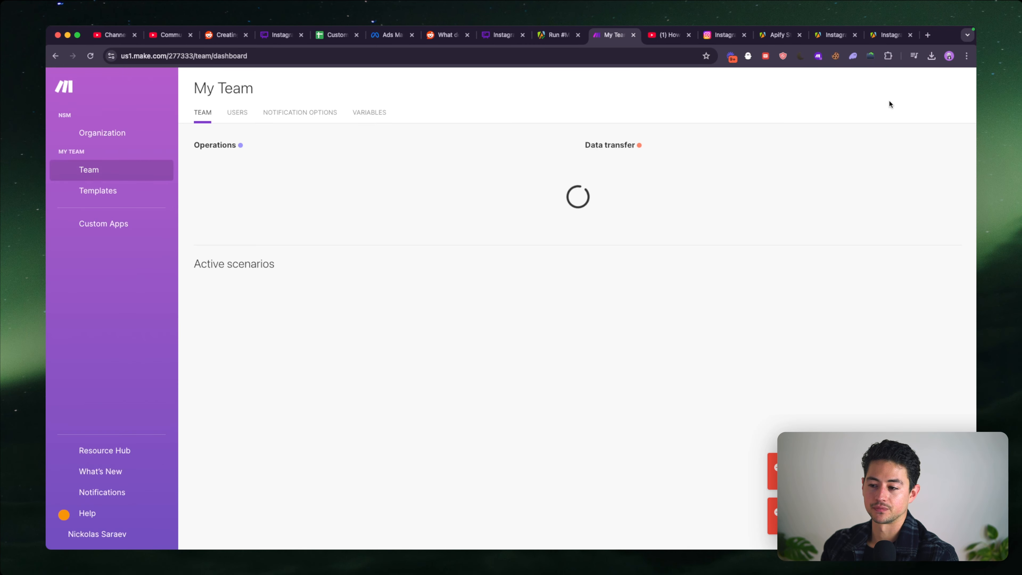
{"action": "left_click", "coordinate": [885, 90]}
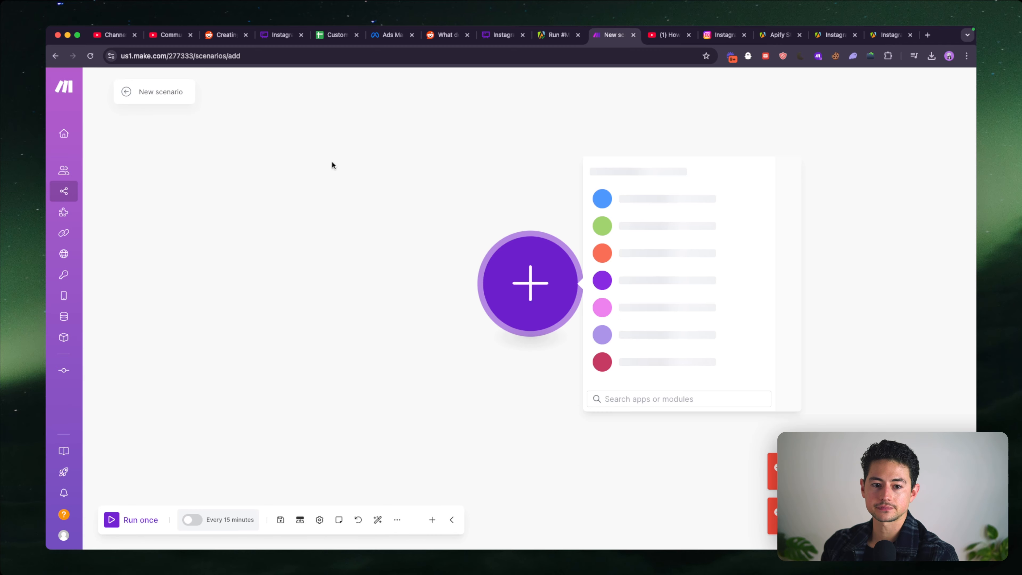
- Name the scenario "1. Instagram Followers Scraper → Facebook Custom Audience"
{"action": "left_click", "coordinate": [158, 92]}
{"action": "type", "text": "1. Instagram"}
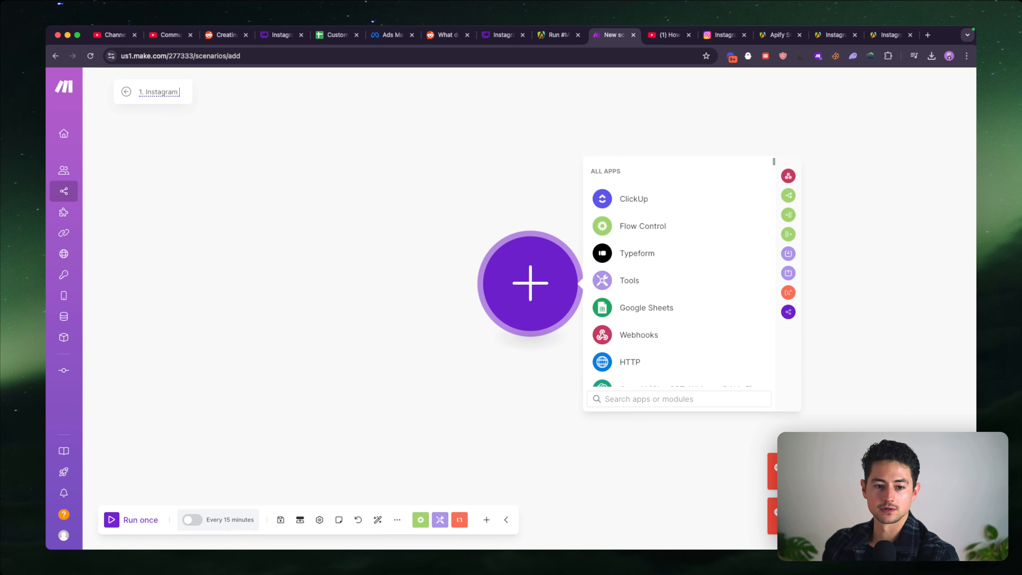
{"action": "type", "text": " Followers Scraper"}
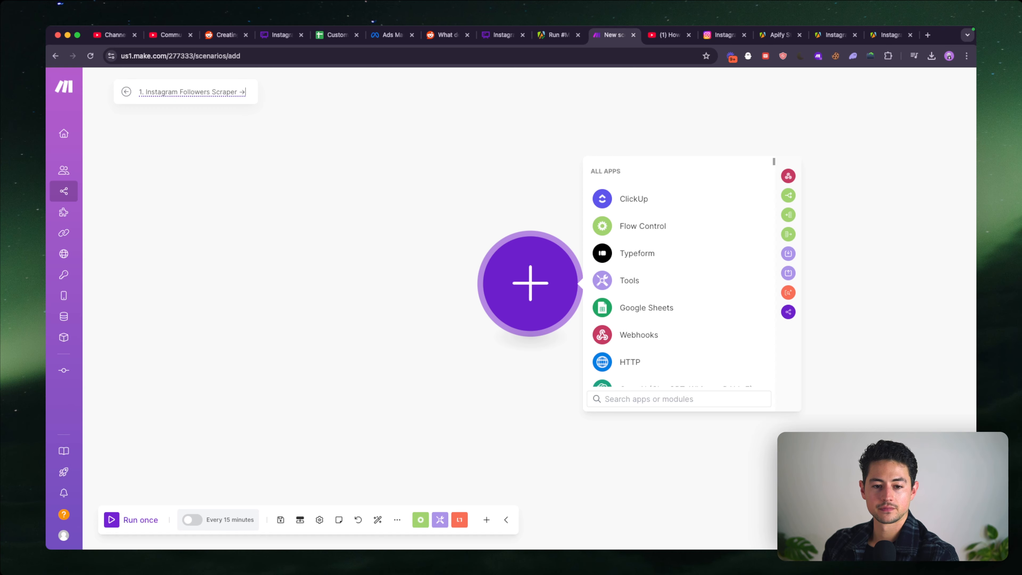
{"action": "type", "text": " → F"}
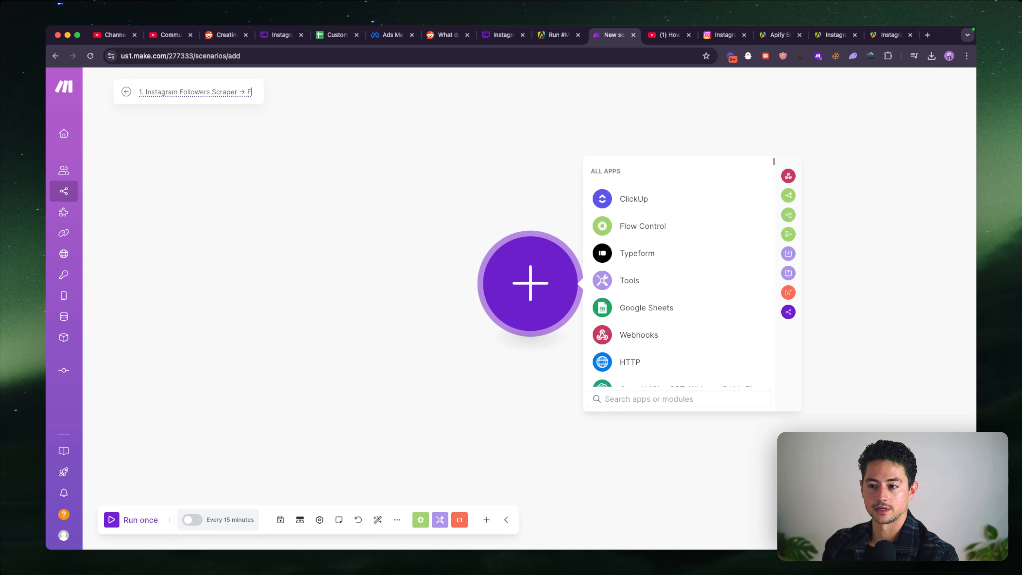
{"action": "type", "text": "acebook Custom Audience"}
- Add an Apify Get Dataset Items module to the scenario and choose the Gmail account's connection for it
{"action": "left_click", "coordinate": [253, 196]}
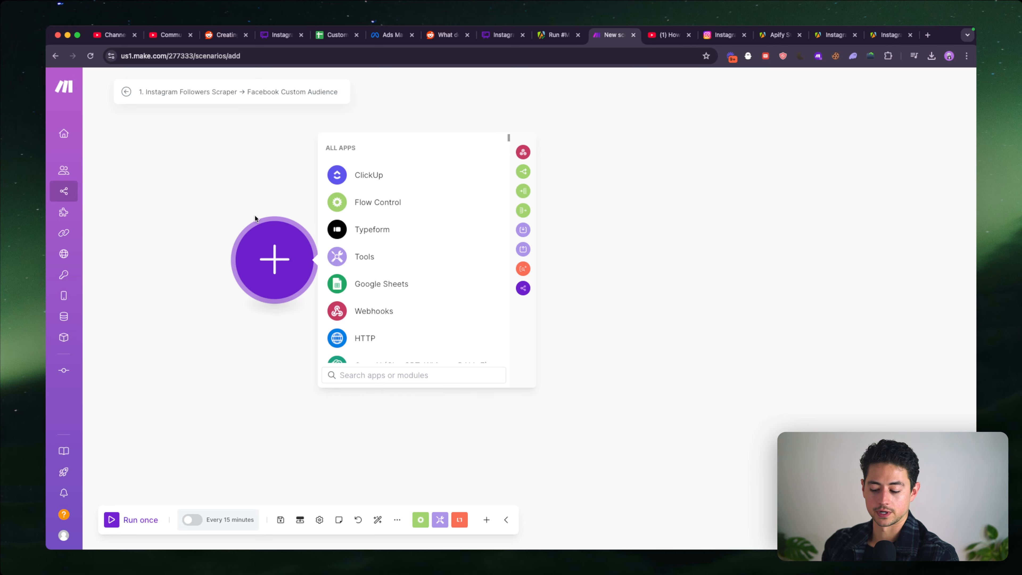
{"action": "type", "text": "apify"}
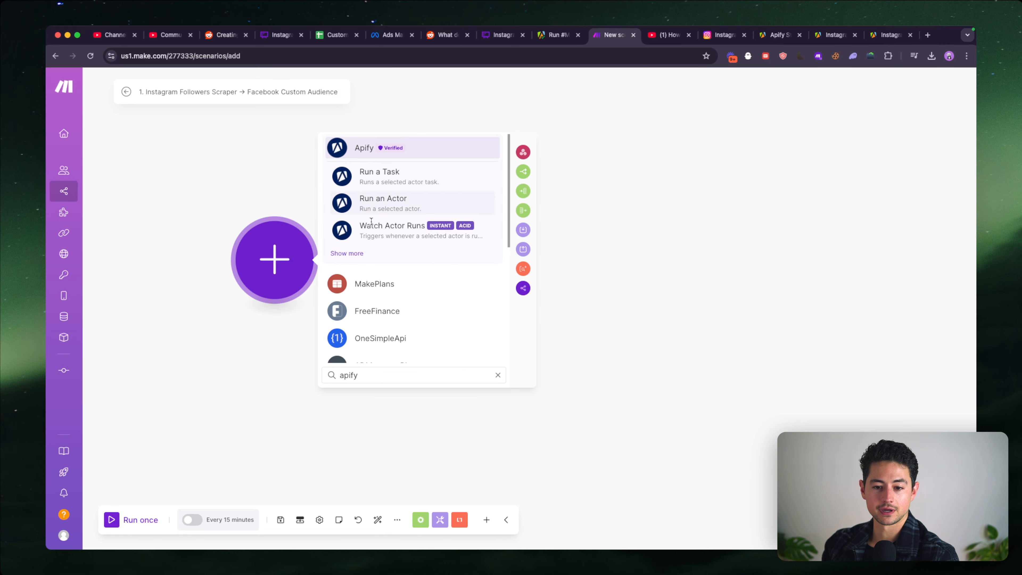
{"action": "left_click", "coordinate": [358, 256]}
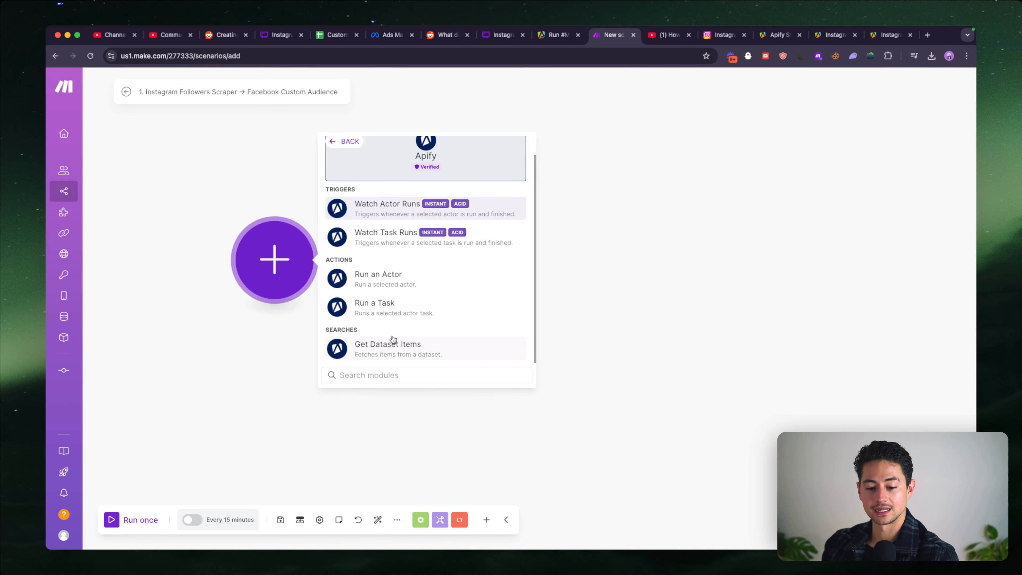
{"action": "left_click", "coordinate": [393, 342]}
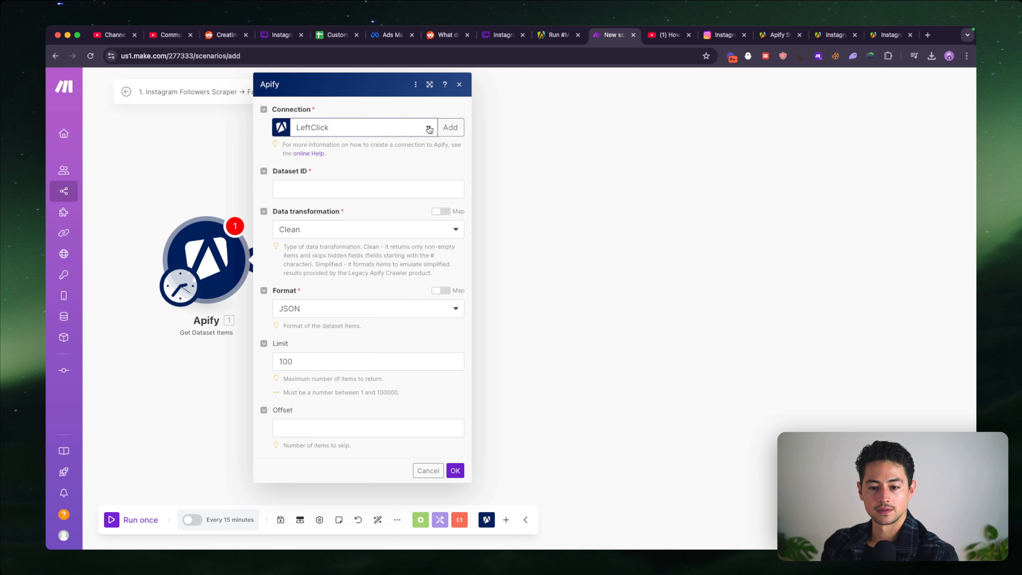
{"action": "left_click", "coordinate": [429, 128]}
{"action": "left_click", "coordinate": [401, 230]}
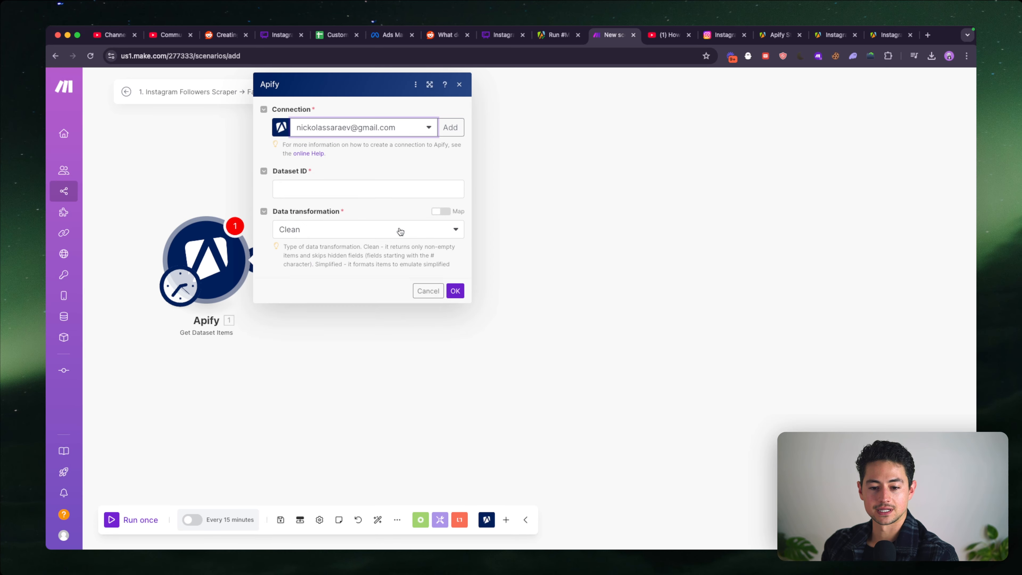
- Set the Apify module's dataset ID to rZtLznHcj5uB7EmJS and its limit to 10 items, and save the settings
{"action": "left_click", "coordinate": [348, 194]}
{"action": "key", "text": "ctrl+v"}
{"action": "left_click_drag", "start_coordinate": [351, 189], "coordinate": [261, 196]}
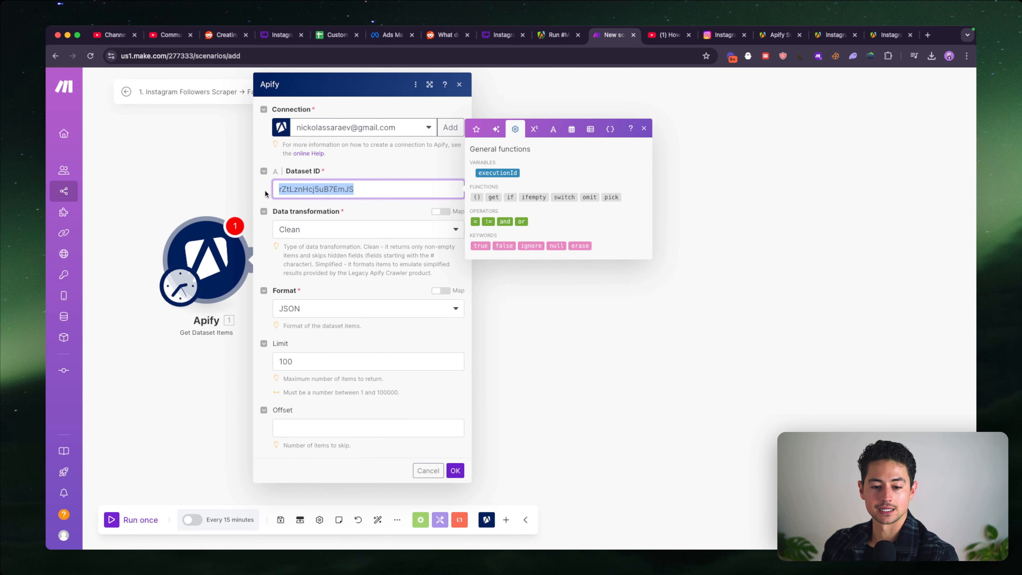
{"action": "left_click", "coordinate": [352, 169]}
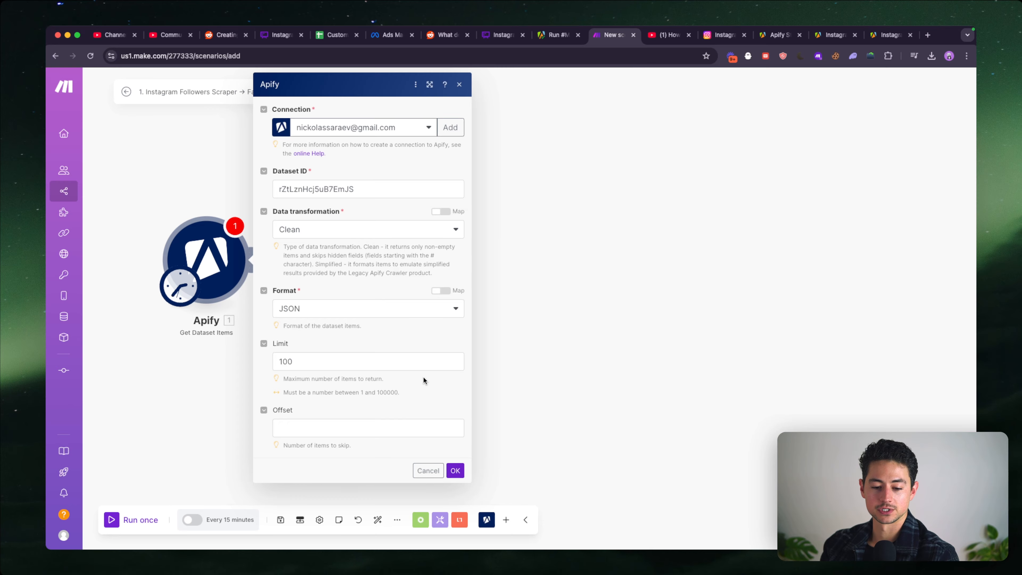
{"action": "left_click", "coordinate": [418, 356]}
{"action": "left_click", "coordinate": [457, 469]}
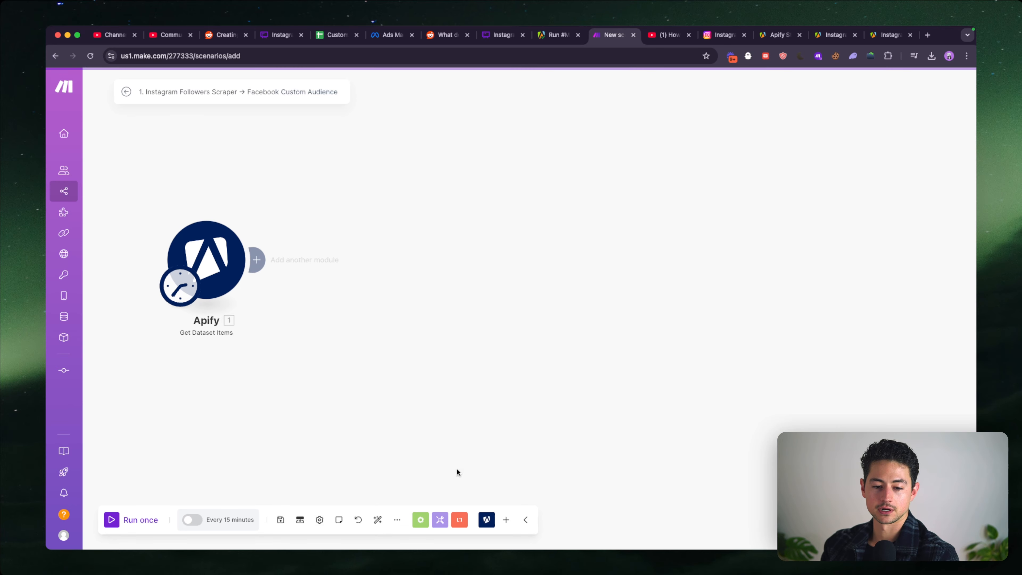
- Run the scenario once and view the Apify module's output, expanding account_badges in the first bundle
{"action": "right_click", "coordinate": [328, 248]}
{"action": "left_click", "coordinate": [349, 272]}
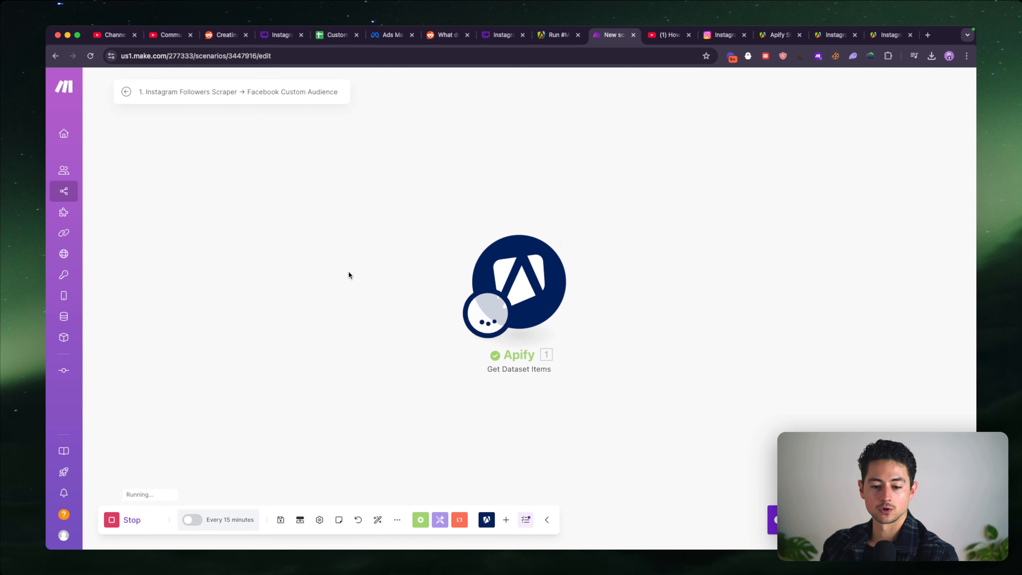
{"action": "scroll", "coordinate": [733, 264], "scroll_direction": "down", "scroll_amount": 3}
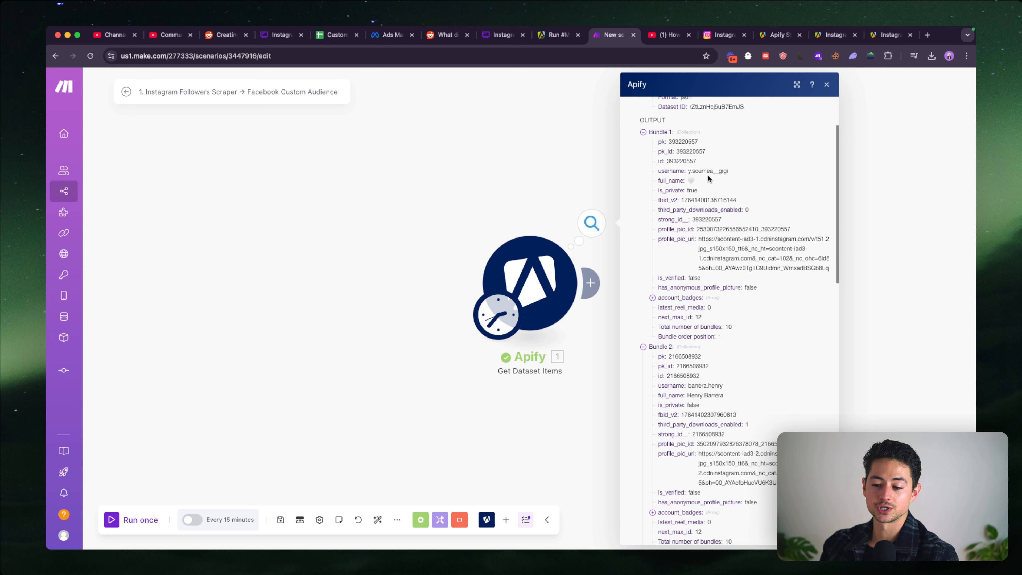
{"action": "left_click", "coordinate": [707, 298]}
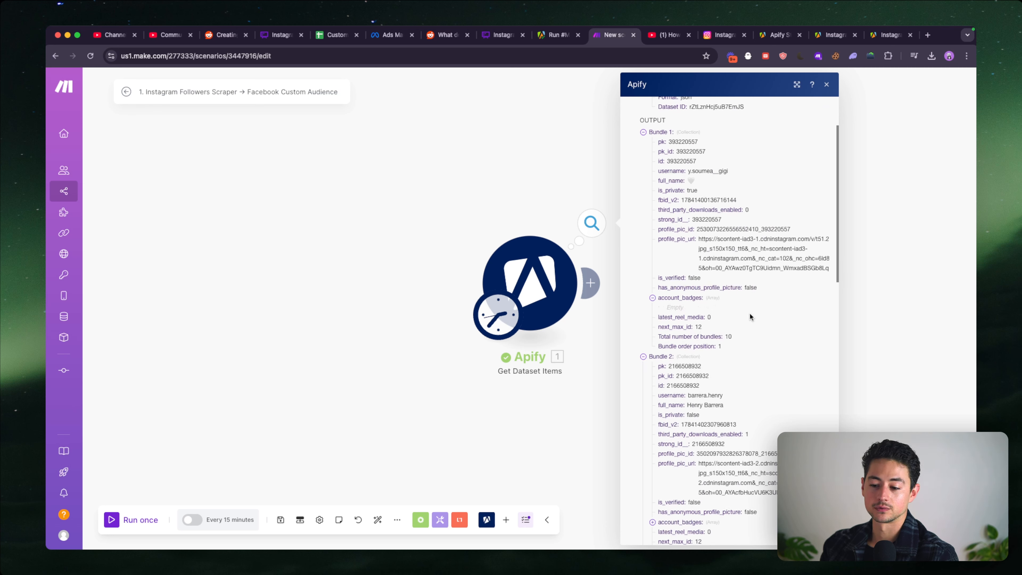
- Examine the ID, username and full name fields across the first few follower bundles in the Apify output
{"action": "scroll", "coordinate": [777, 201], "scroll_direction": "up", "scroll_amount": 1}
{"action": "scroll", "coordinate": [782, 172], "scroll_direction": "up", "scroll_amount": 5}
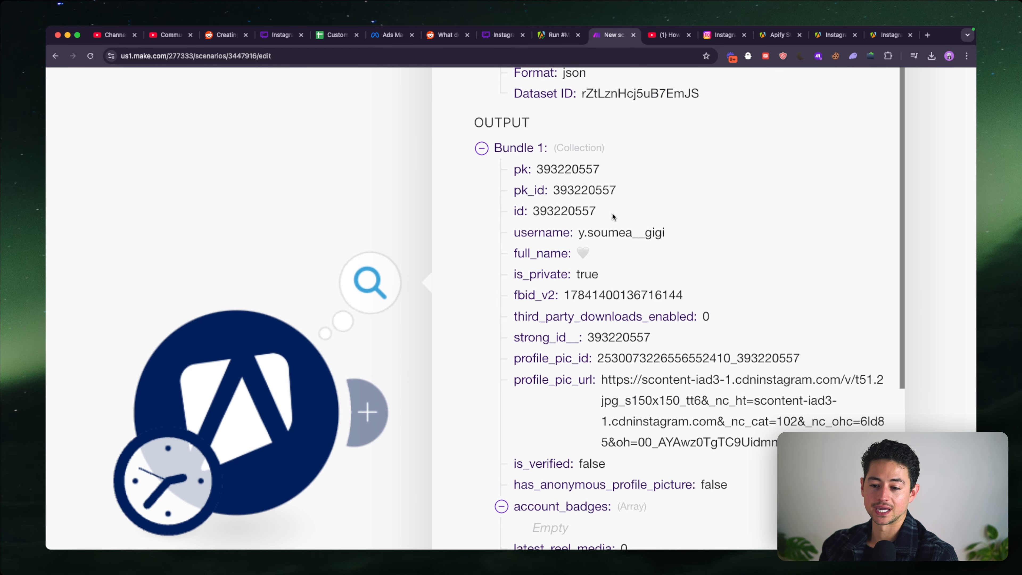
{"action": "left_click_drag", "start_coordinate": [611, 213], "coordinate": [543, 172]}
{"action": "left_click", "coordinate": [645, 215]}
{"action": "scroll", "coordinate": [678, 237], "scroll_direction": "down", "scroll_amount": 5}
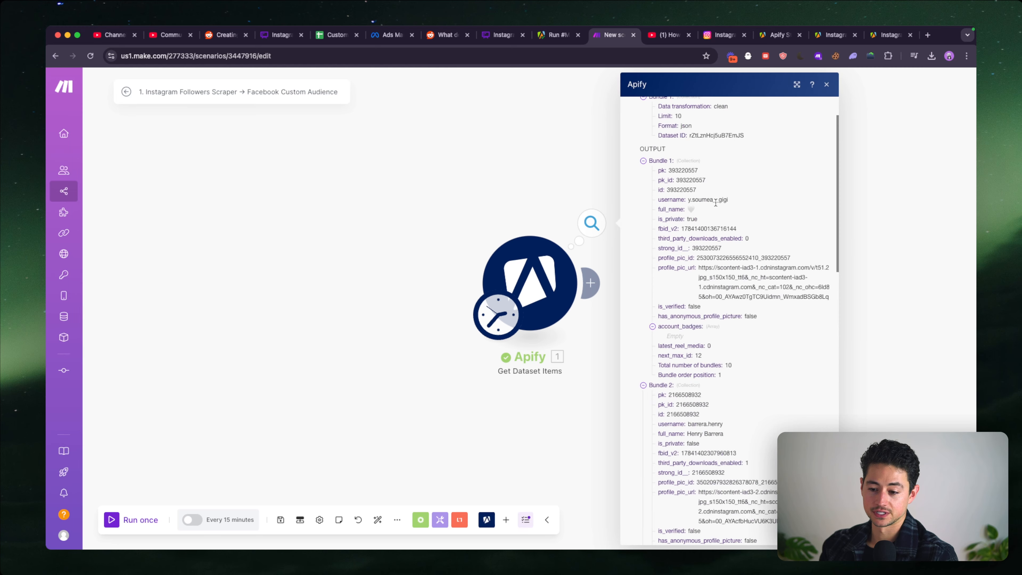
{"action": "scroll", "coordinate": [700, 217], "scroll_direction": "down", "scroll_amount": 4}
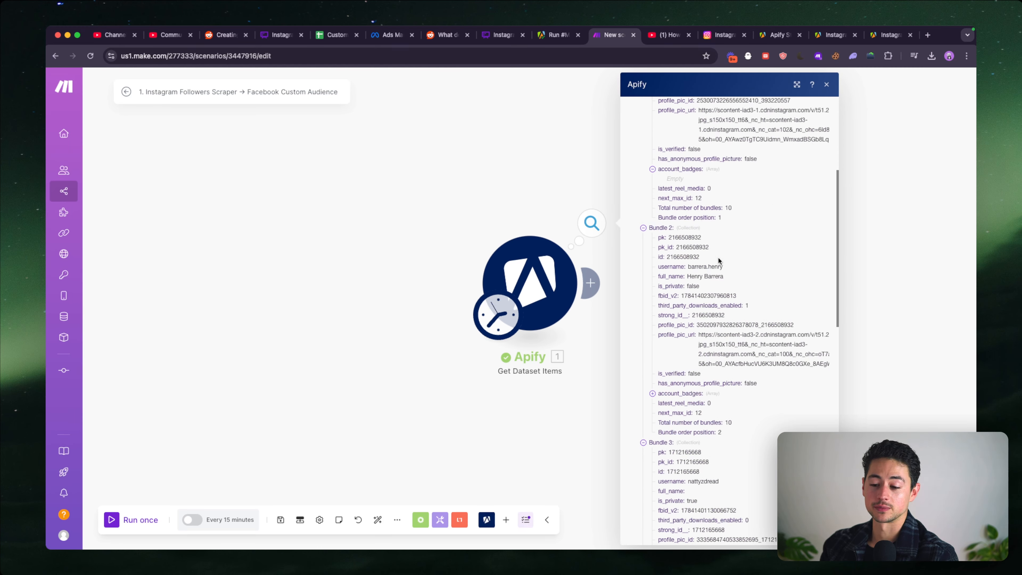
{"action": "scroll", "coordinate": [733, 254], "scroll_direction": "down", "scroll_amount": 6}
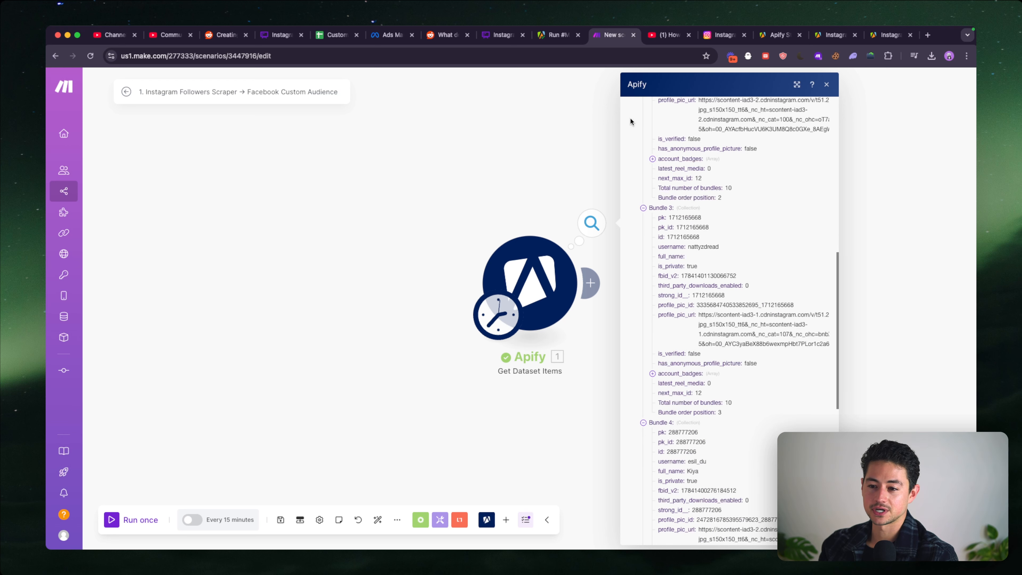
- Place the Ads Manager tab beside the Make scenario tab and read the formatting guidelines for the Facebook App User ID identifier
{"action": "left_click_drag", "start_coordinate": [396, 39], "coordinate": [568, 40]}
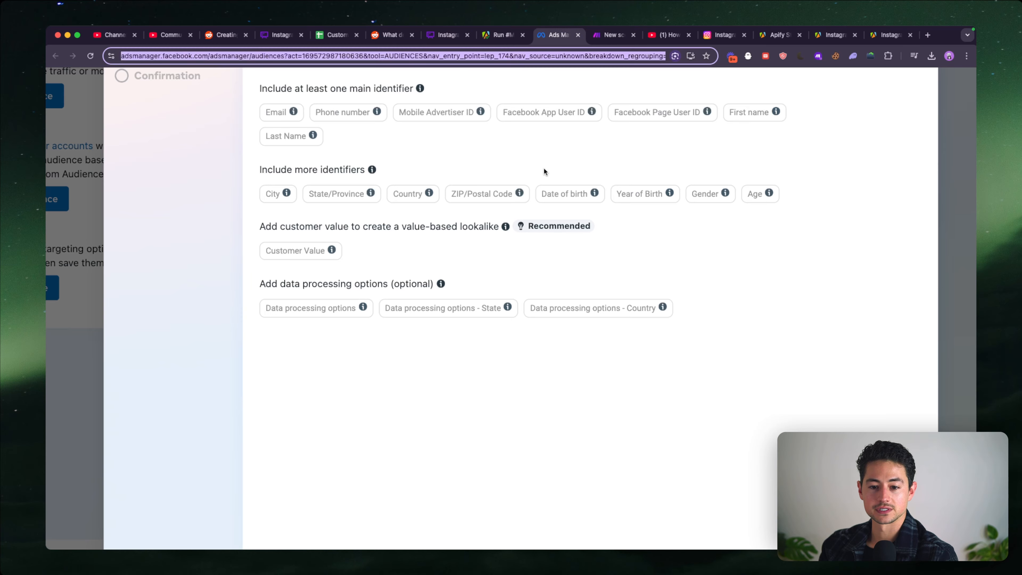
{"action": "scroll", "coordinate": [547, 169], "scroll_direction": "up", "scroll_amount": 2}
{"action": "left_click", "coordinate": [553, 170]}
{"action": "mouse_move", "coordinate": [593, 183]}
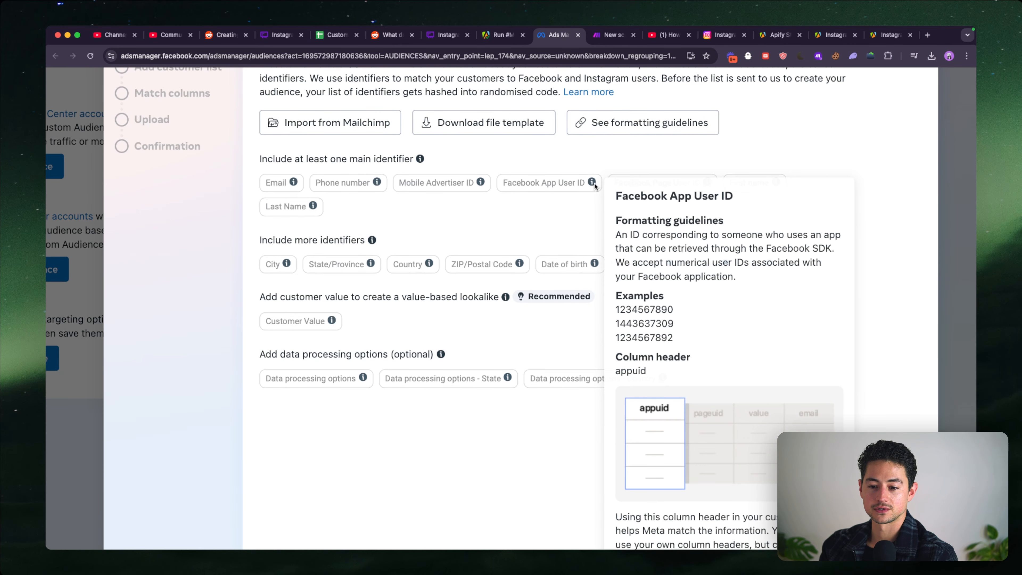
{"action": "scroll", "coordinate": [731, 228], "scroll_direction": "down", "scroll_amount": 3}
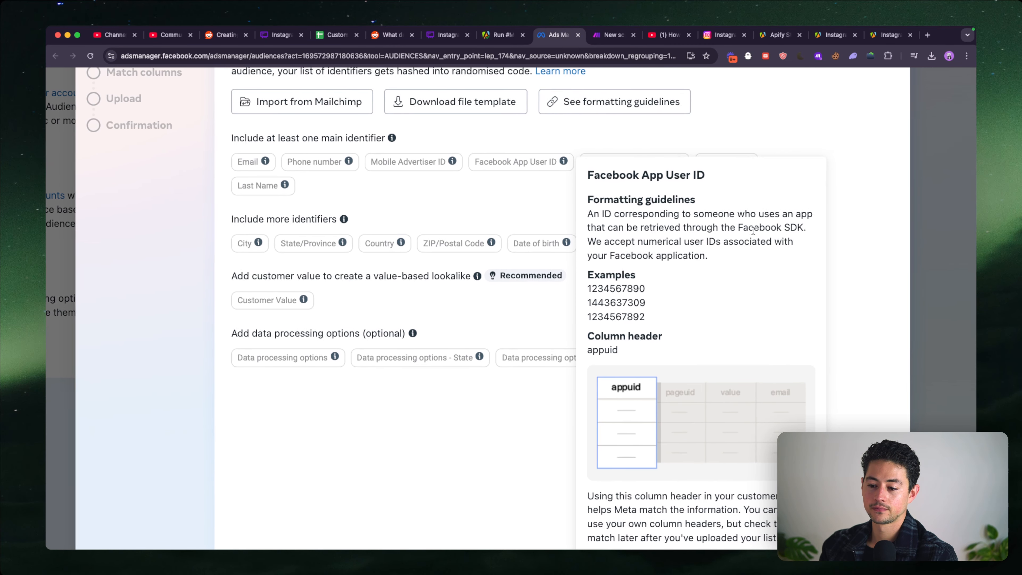
{"action": "scroll", "coordinate": [731, 228], "scroll_direction": "down", "scroll_amount": 2}
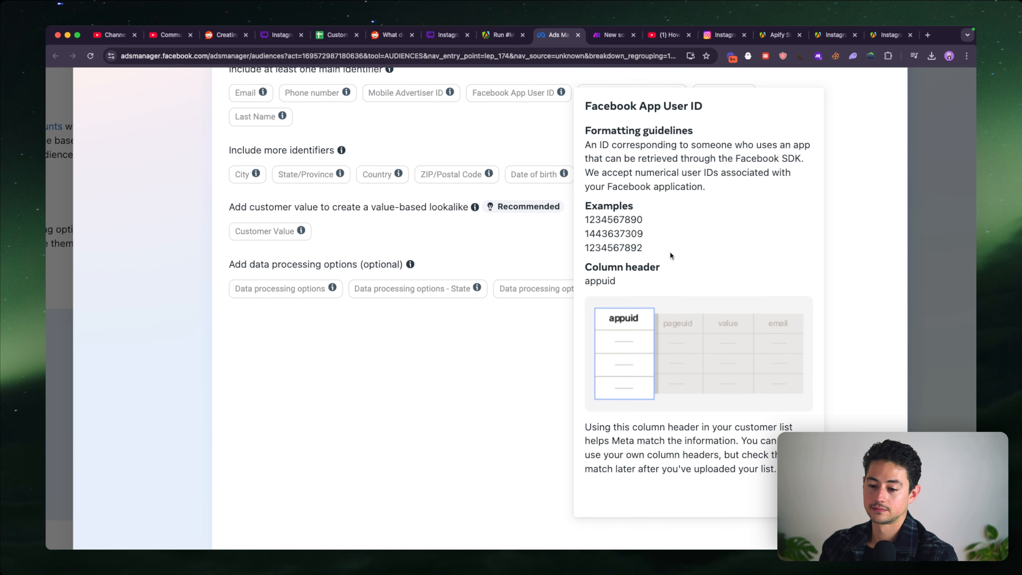
{"action": "scroll", "coordinate": [669, 252], "scroll_direction": "up", "scroll_amount": 3}
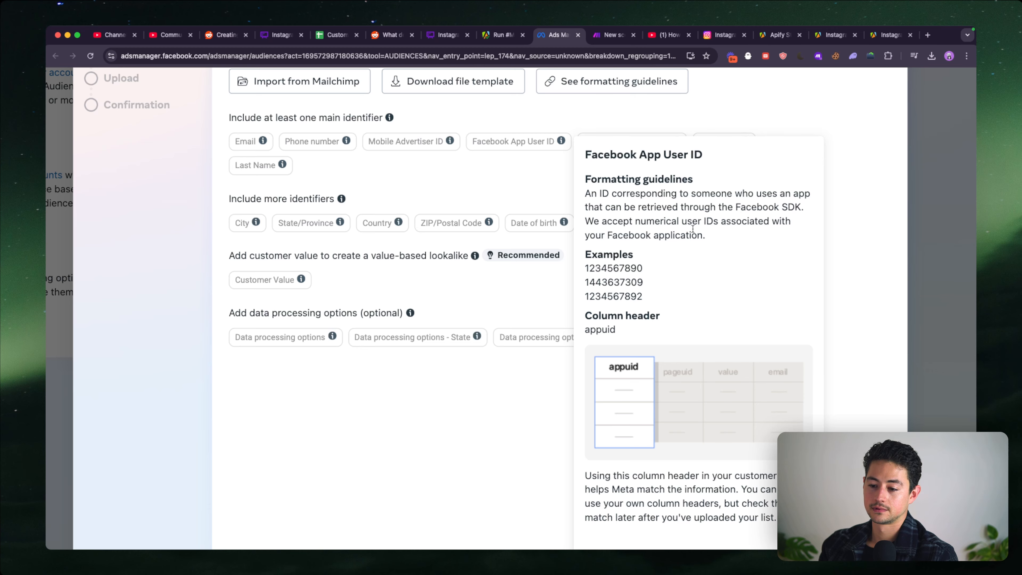
{"action": "left_click_drag", "start_coordinate": [608, 234], "coordinate": [705, 235]}
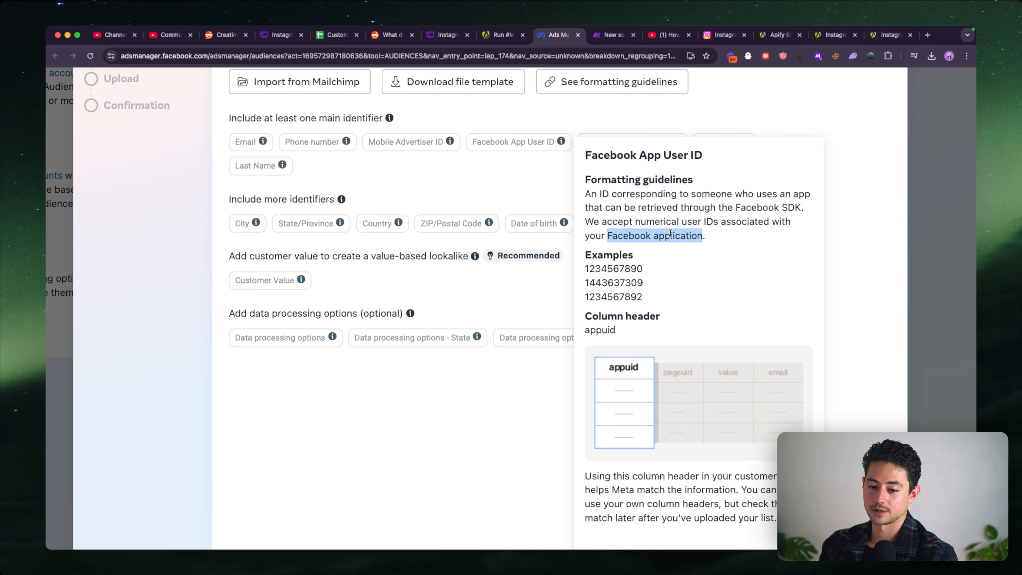
{"action": "left_click", "coordinate": [490, 196]}
- Search Google in a new tab for "facebook app user ids instagram" and look through the results
{"action": "key", "text": "super+t"}
{"action": "type", "text": "facebook app user ids instagram"}
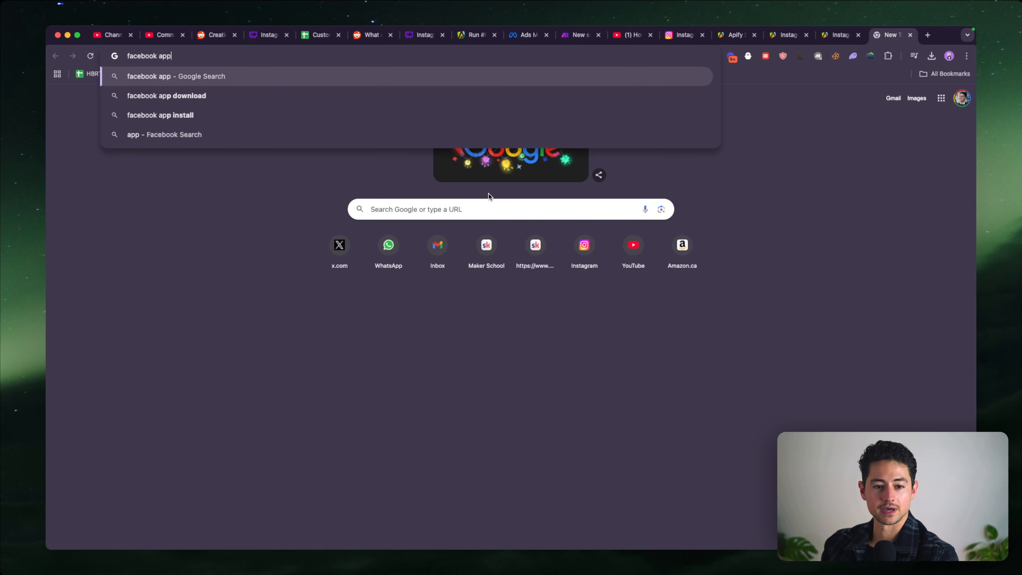
{"action": "key", "text": "Return"}
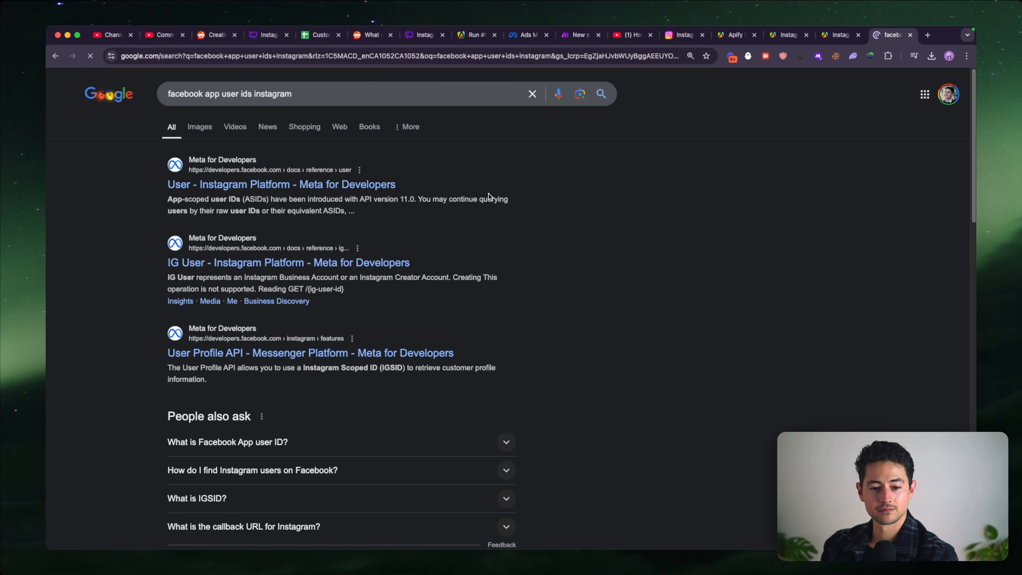
{"action": "scroll", "coordinate": [244, 206], "scroll_direction": "up", "scroll_amount": 3}
{"action": "scroll", "coordinate": [244, 207], "scroll_direction": "down", "scroll_amount": 3}
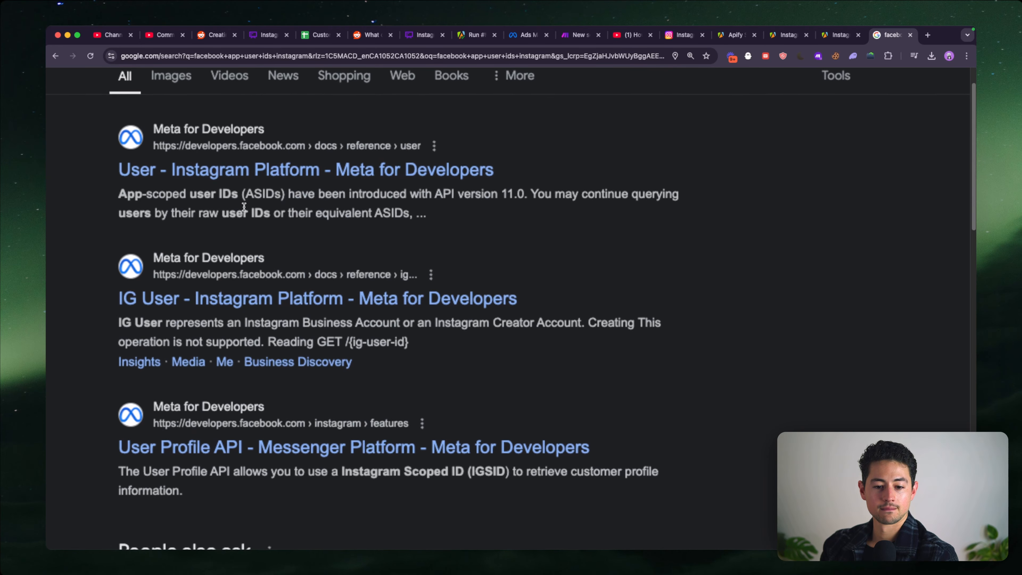
{"action": "scroll", "coordinate": [502, 210], "scroll_direction": "down", "scroll_amount": 8}
{"action": "scroll", "coordinate": [502, 208], "scroll_direction": "down", "scroll_amount": 4}
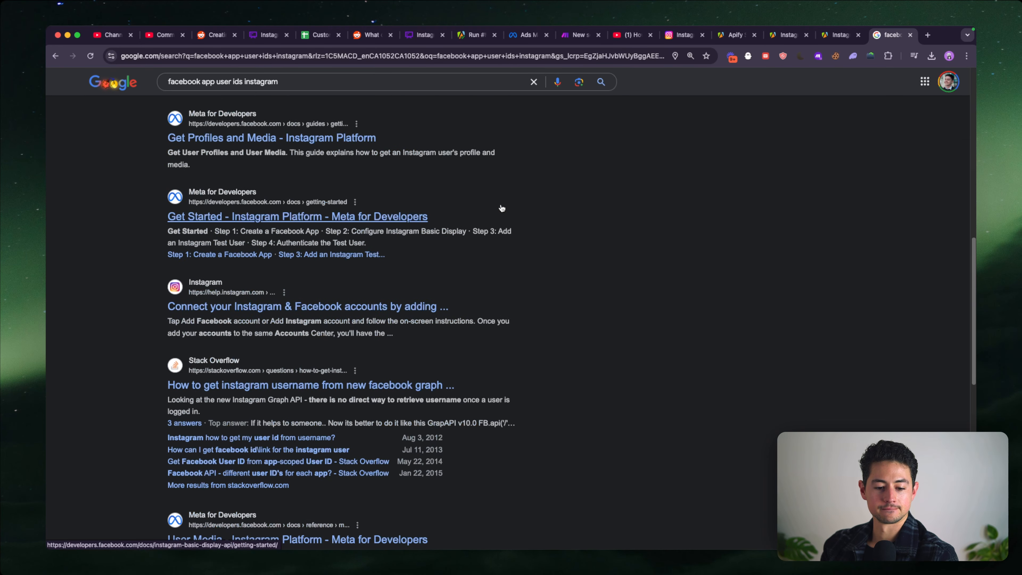
{"action": "scroll", "coordinate": [501, 208], "scroll_direction": "down", "scroll_amount": 2}
{"action": "scroll", "coordinate": [501, 208], "scroll_direction": "down", "scroll_amount": 2}
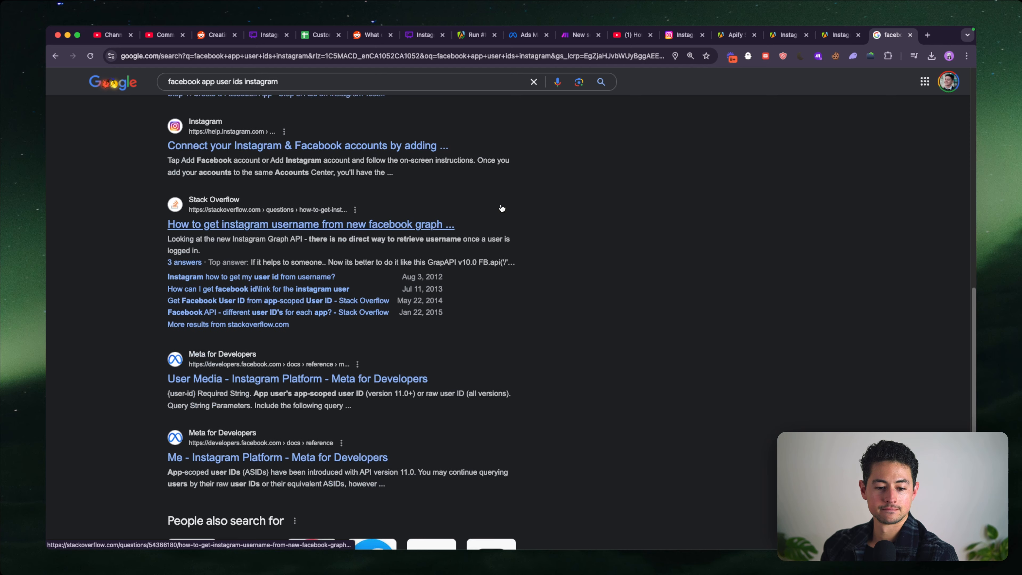
- Ask ChatGPT "Can you get facebook app user ids from Instagram", read its answer and dismiss the chat
{"action": "type", "text": "Can you get fa"}
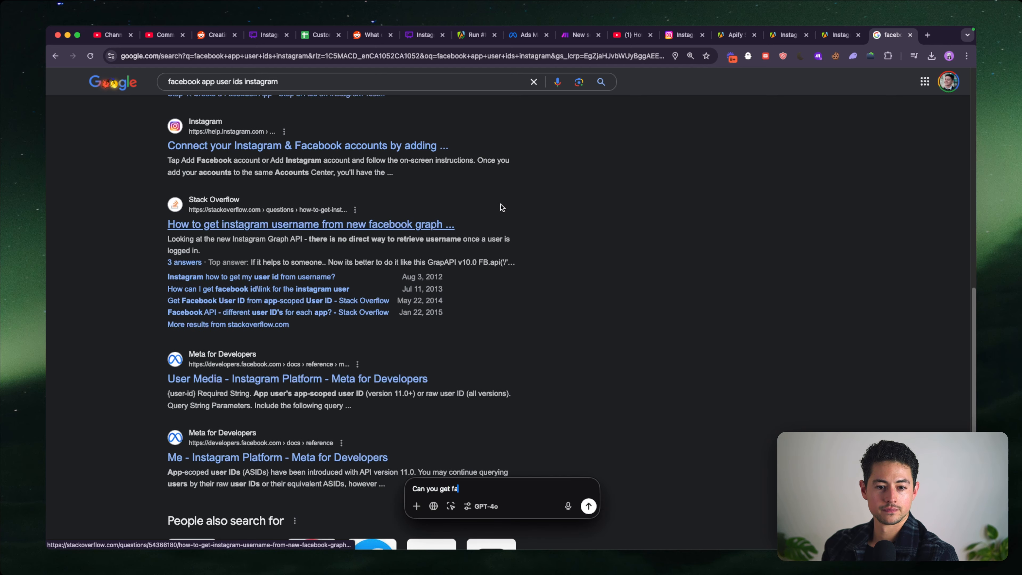
{"action": "type", "text": "cebook app user ids from Instagram"}
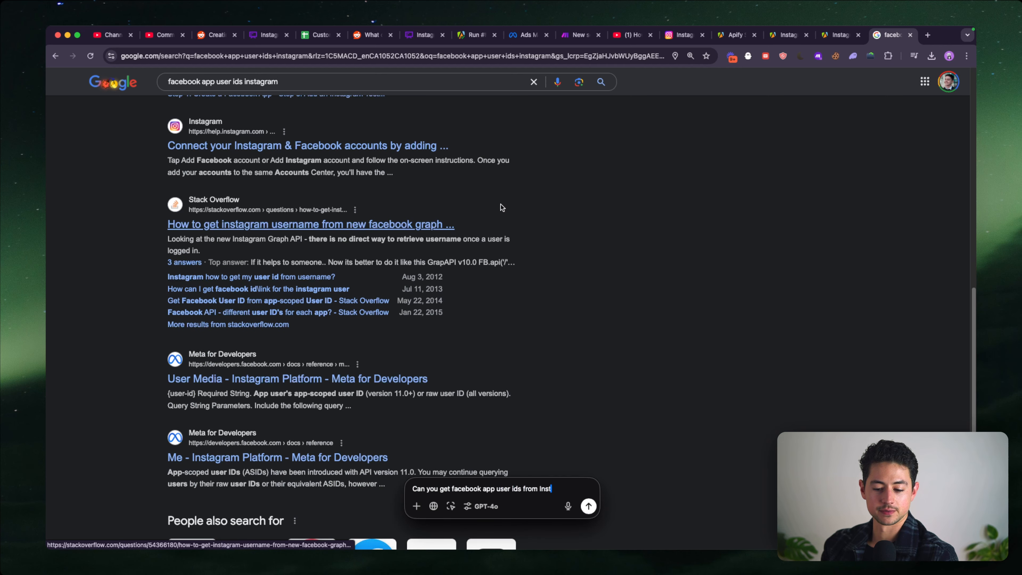
{"action": "key", "text": "Return"}
{"action": "scroll", "coordinate": [588, 228], "scroll_direction": "down", "scroll_amount": 9}
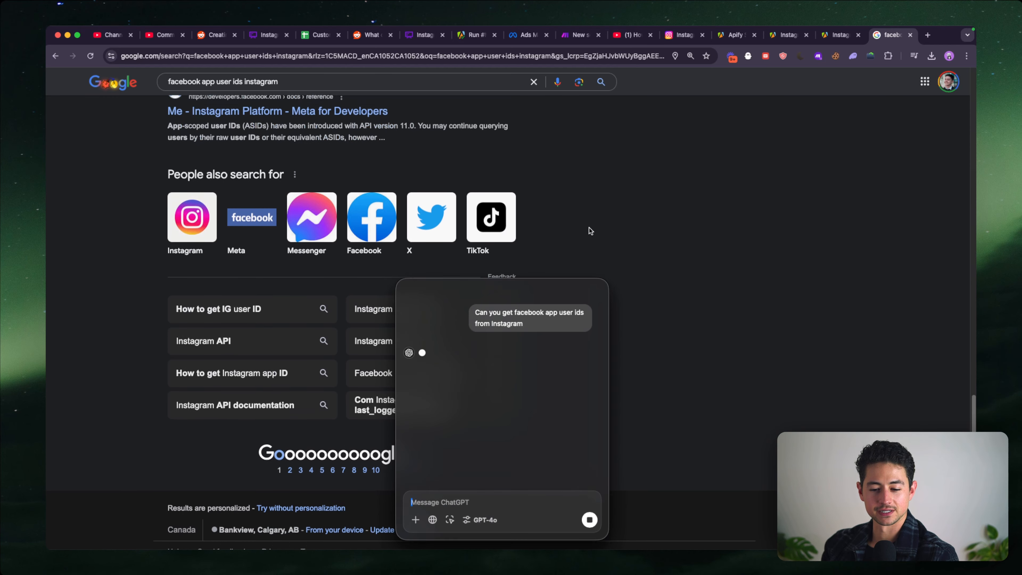
{"action": "scroll", "coordinate": [589, 227], "scroll_direction": "up", "scroll_amount": 7}
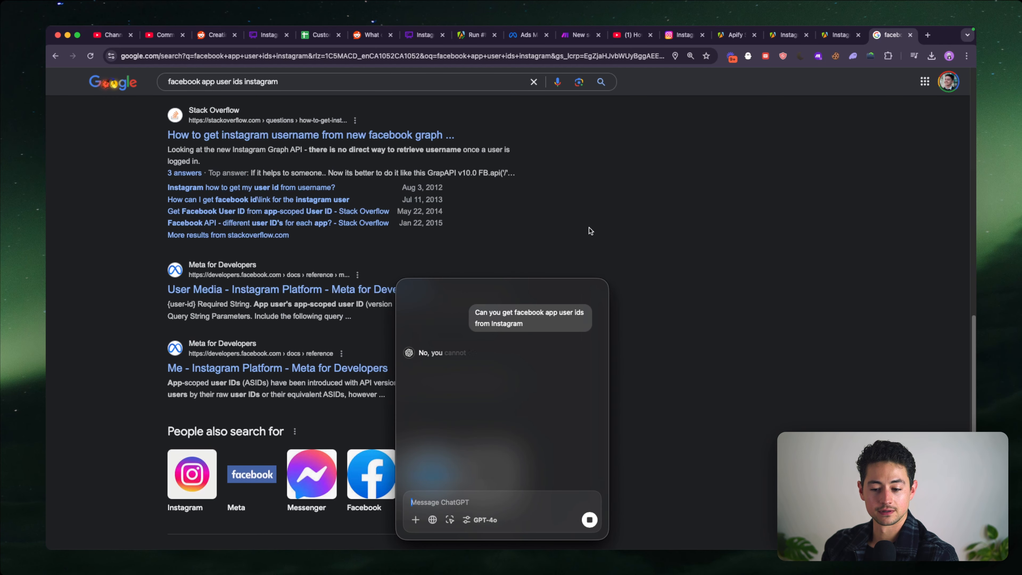
{"action": "scroll", "coordinate": [588, 227], "scroll_direction": "down", "scroll_amount": 3}
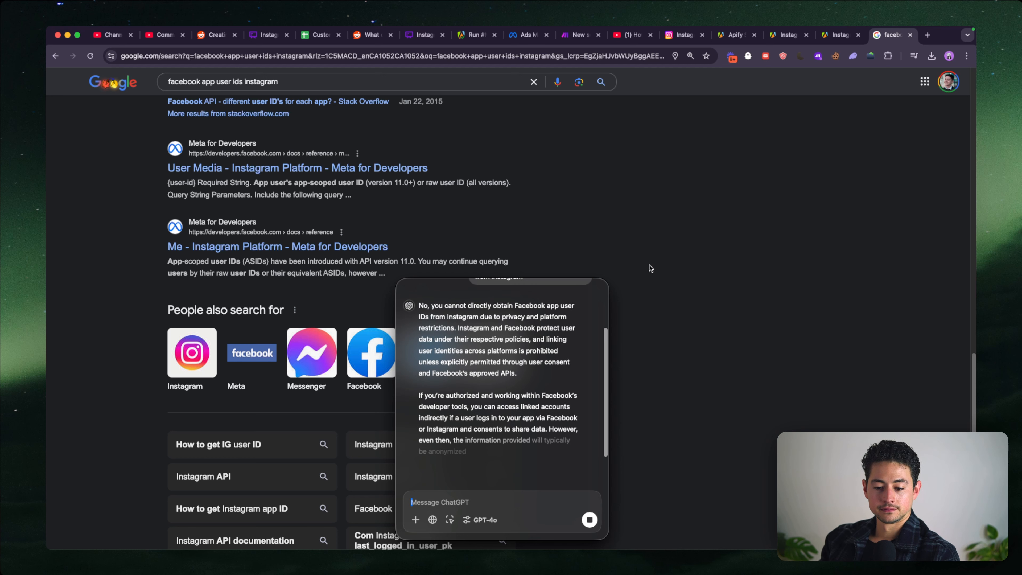
{"action": "scroll", "coordinate": [644, 333], "scroll_direction": "down", "scroll_amount": 1}
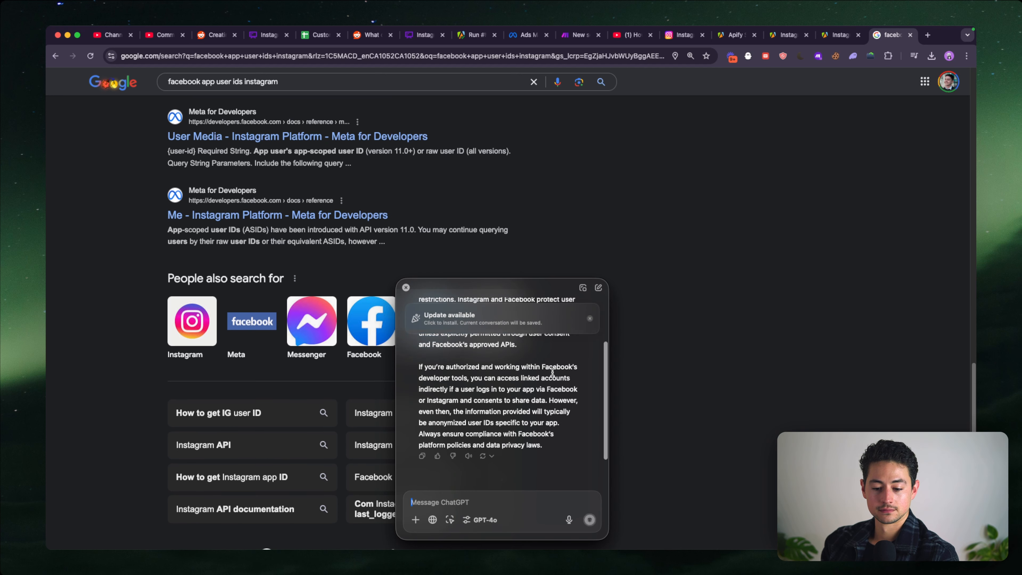
{"action": "left_click", "coordinate": [590, 318]}
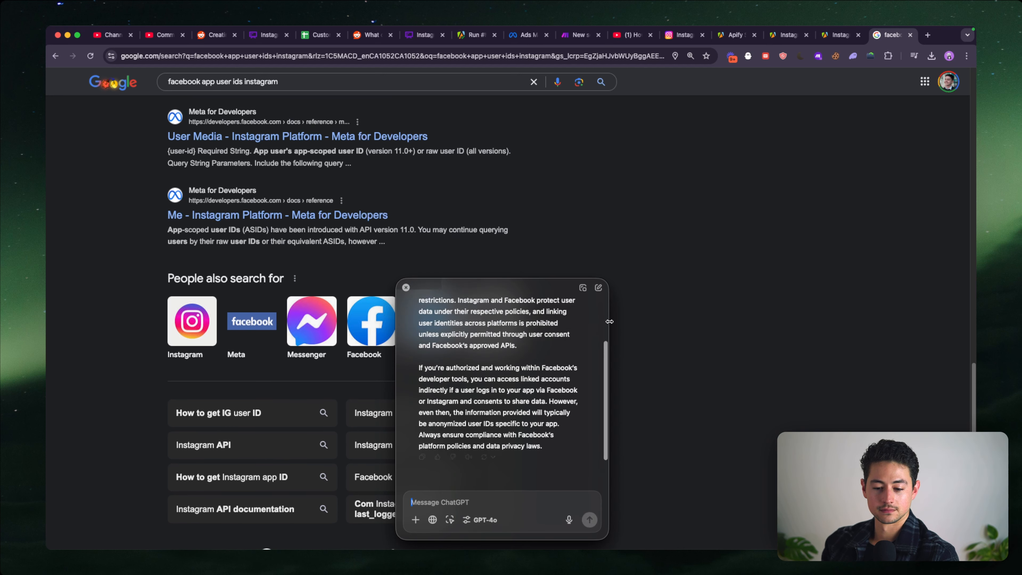
{"action": "left_click", "coordinate": [405, 288]}
- Open the Stack Exchange question about "Facebook App User ID" and "Facebook Page User ID" from the second Google results page and read its answer
{"action": "scroll", "coordinate": [402, 301], "scroll_direction": "down", "scroll_amount": 4}
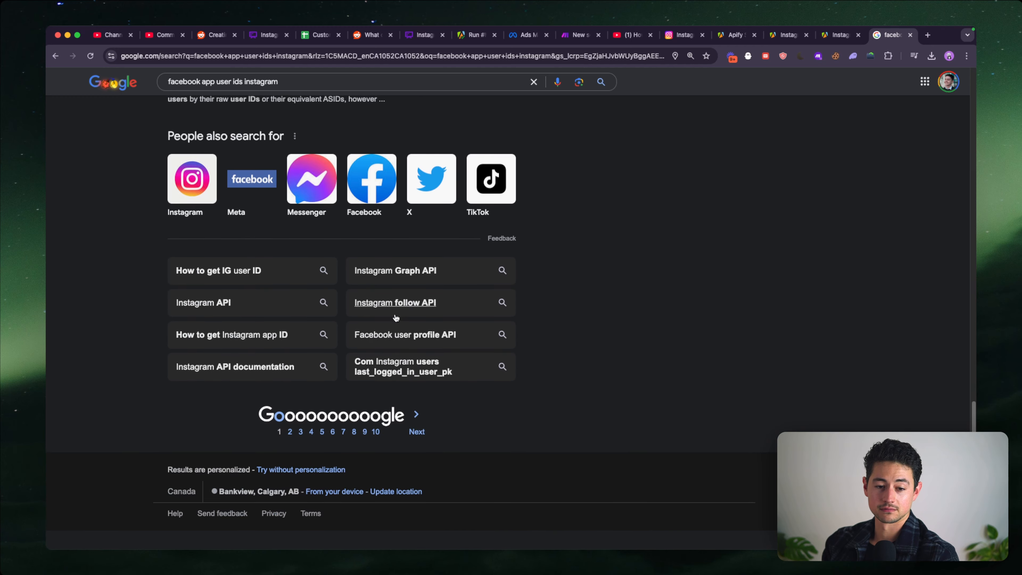
{"action": "left_click", "coordinate": [291, 440]}
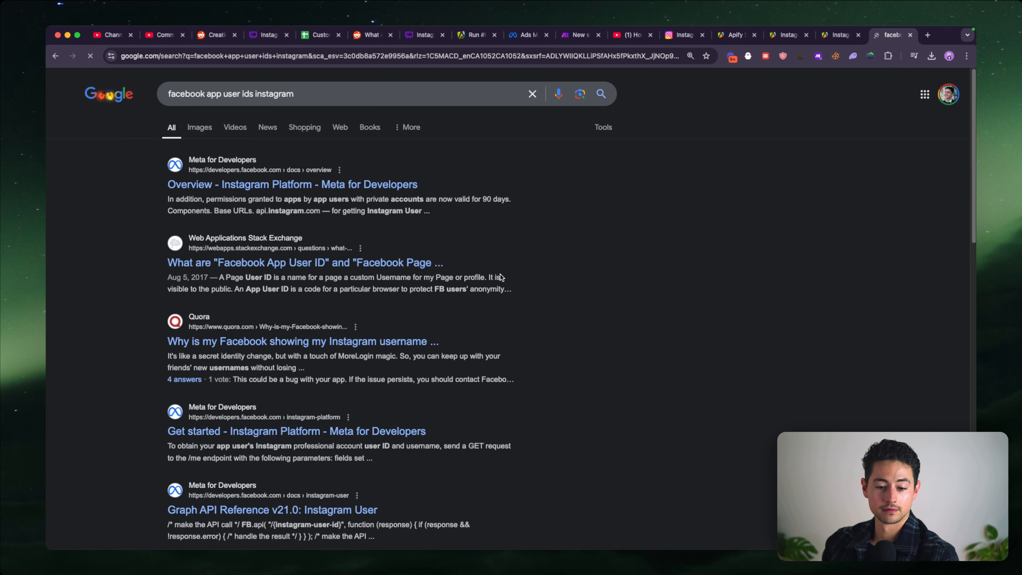
{"action": "left_click", "coordinate": [444, 262]}
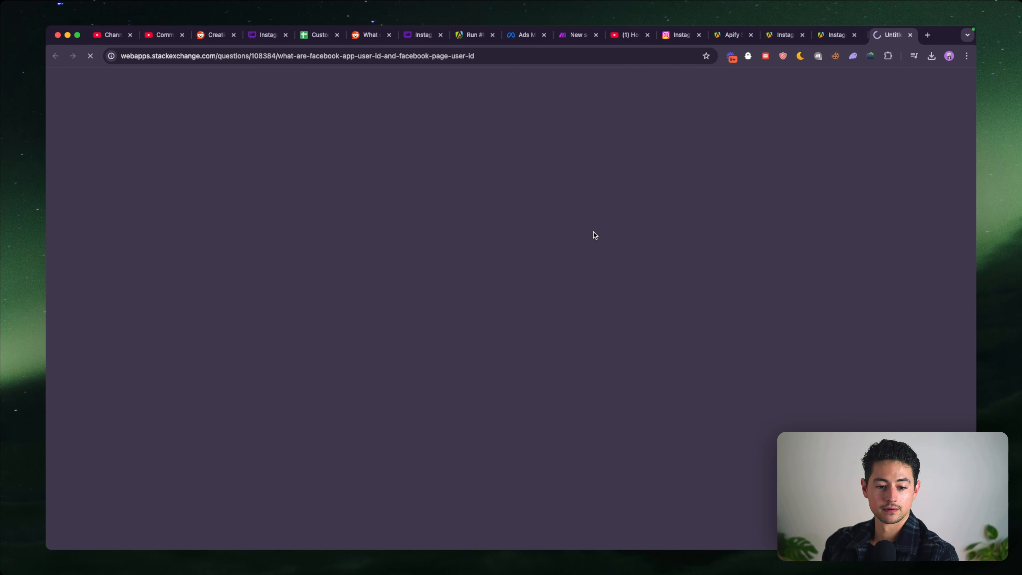
{"action": "scroll", "coordinate": [467, 227], "scroll_direction": "down", "scroll_amount": 3}
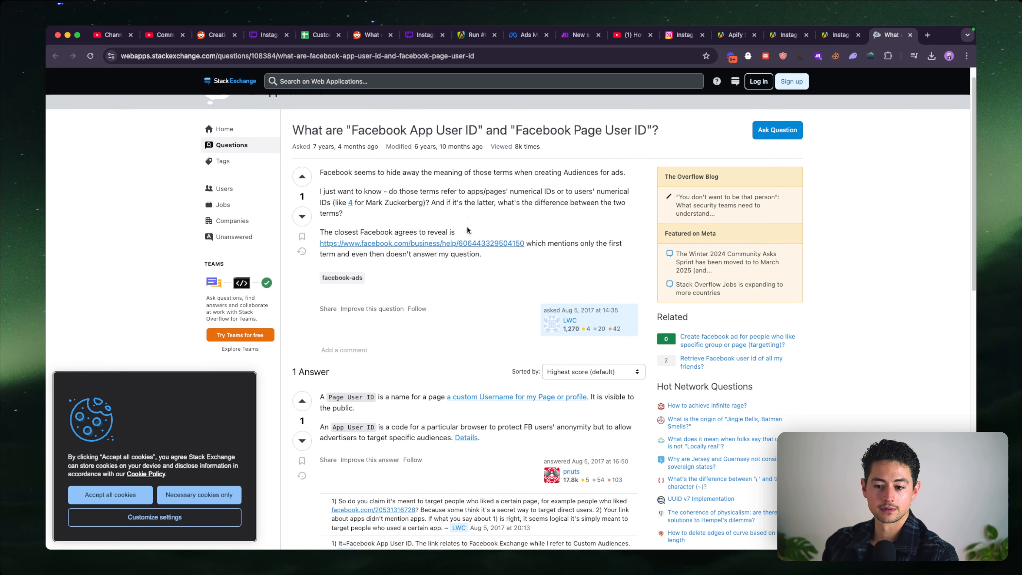
{"action": "scroll", "coordinate": [471, 294], "scroll_direction": "down", "scroll_amount": 2}
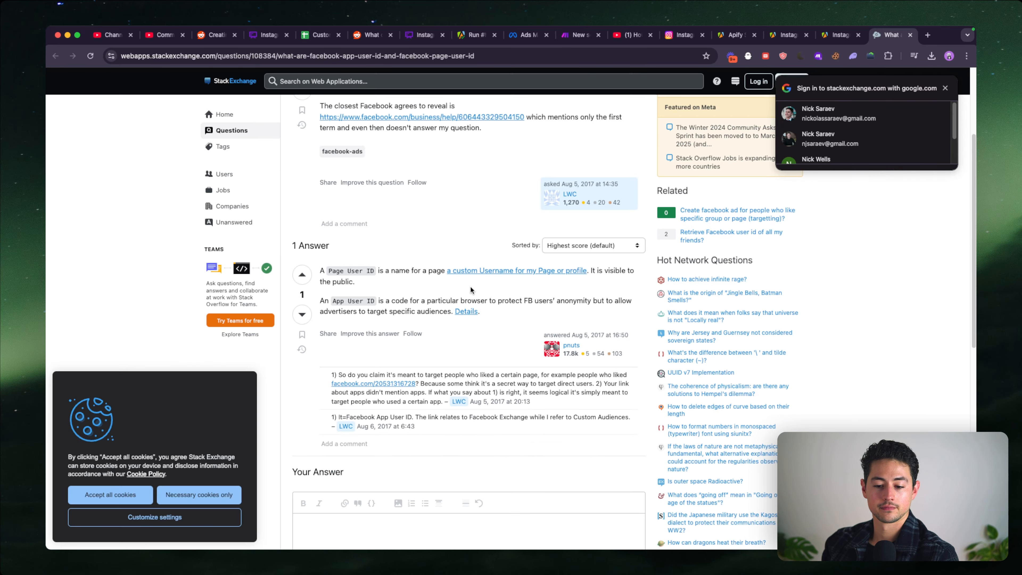
- Open the Details link from the answer's App User ID explanation in a new tab and switch to it
{"action": "left_click", "coordinate": [467, 311], "text": "super"}
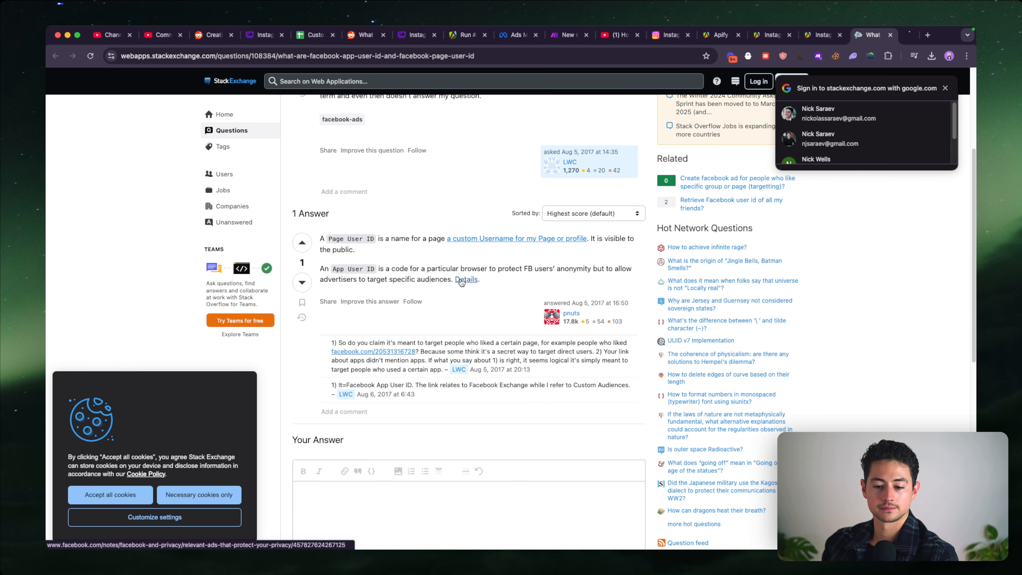
{"action": "scroll", "coordinate": [486, 300], "scroll_direction": "up", "scroll_amount": 5}
{"action": "scroll", "coordinate": [486, 299], "scroll_direction": "down", "scroll_amount": 15}
{"action": "key", "text": "ctrl+Tab"}
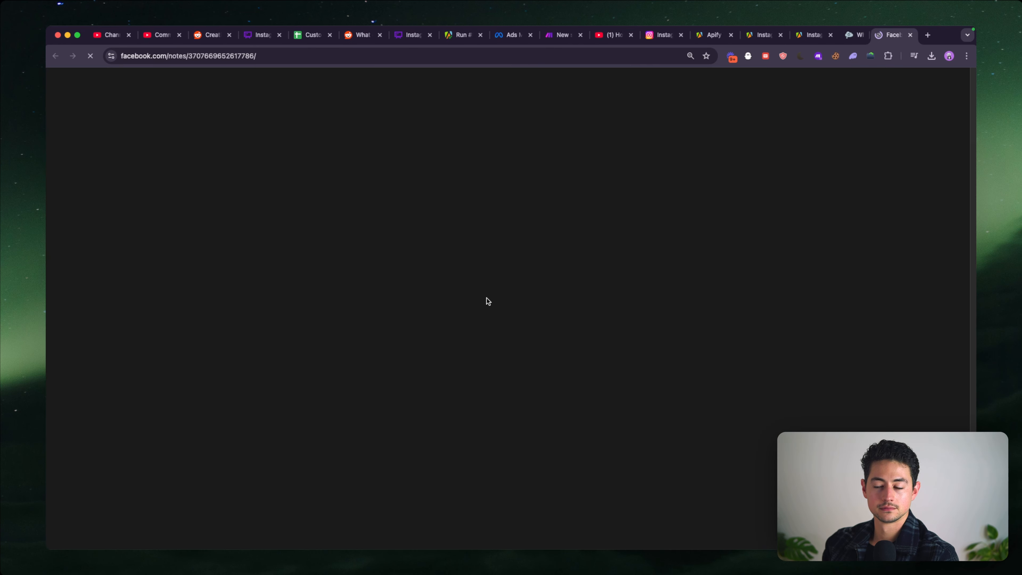
- Search the Facebook privacy note for "insta", close it and recheck the customer-list identifiers in Ads Manager
{"action": "key", "text": "super+f"}
{"action": "type", "text": "meta"}
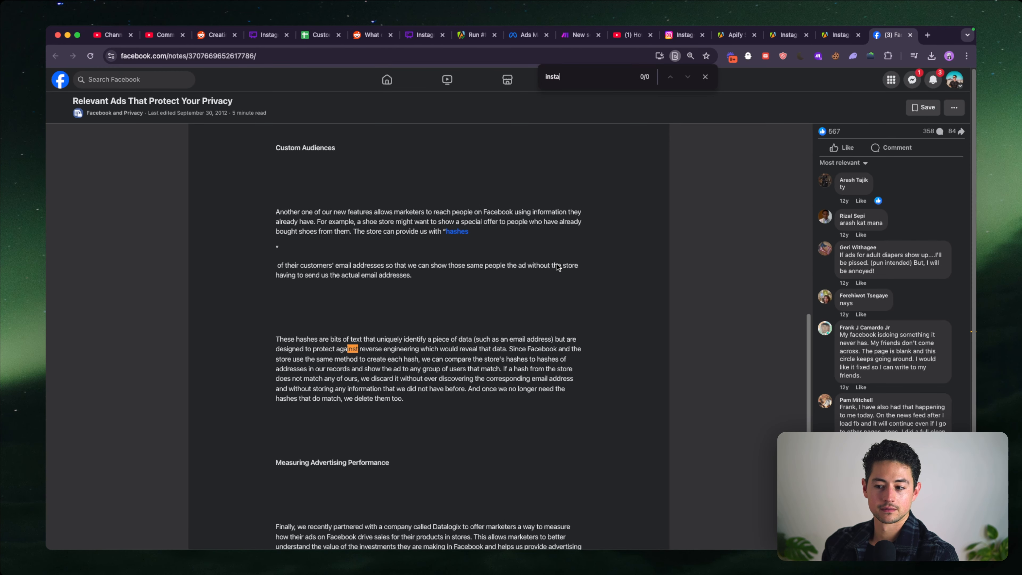
{"action": "key", "text": "super+w"}
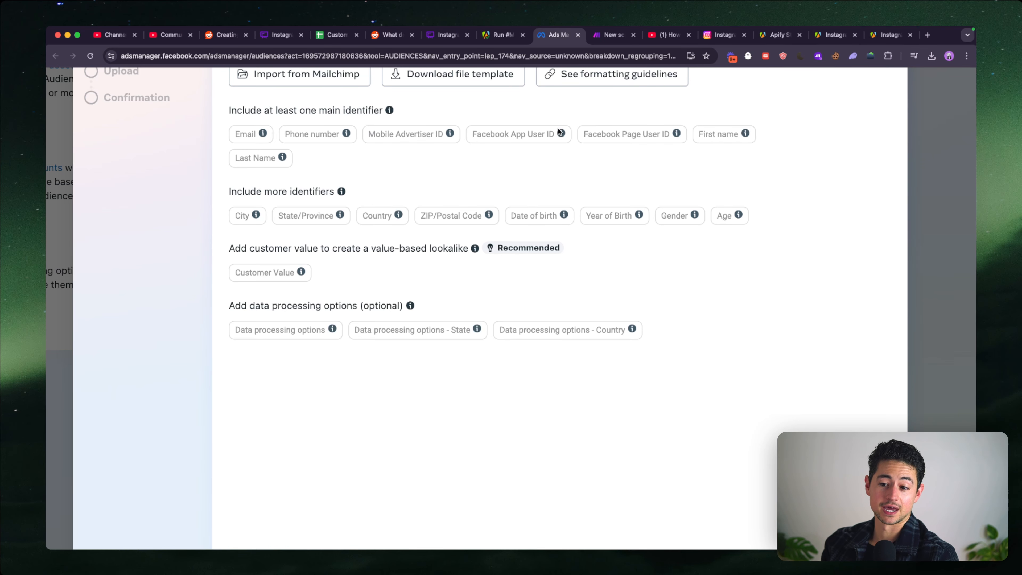
{"action": "scroll", "coordinate": [562, 159], "scroll_direction": "down", "scroll_amount": 5}
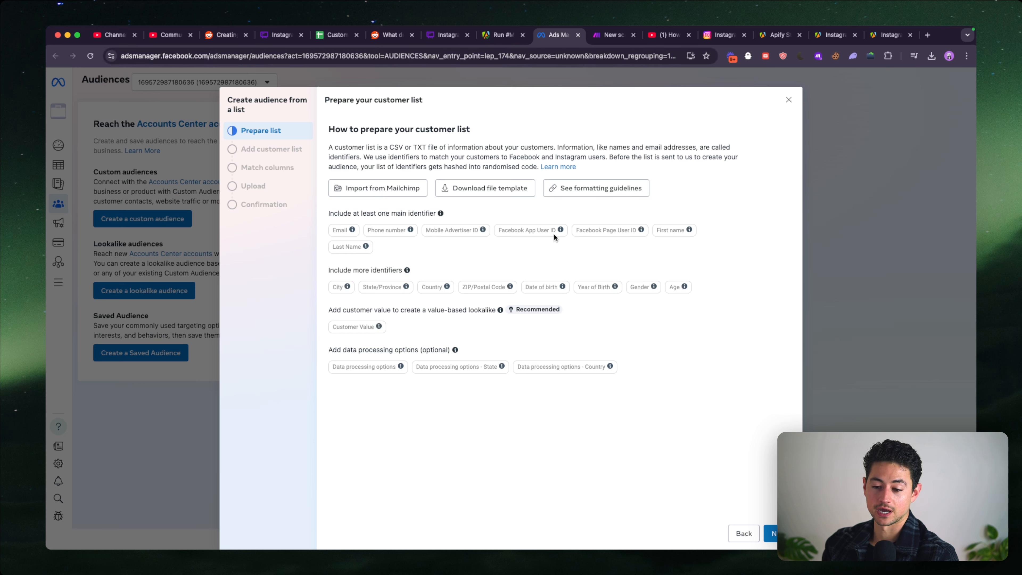
- Move the Make scenario's browser tab ahead of the Apify run and examine the full_name values across the Apify module's output bundles
{"action": "left_click", "coordinate": [500, 39]}
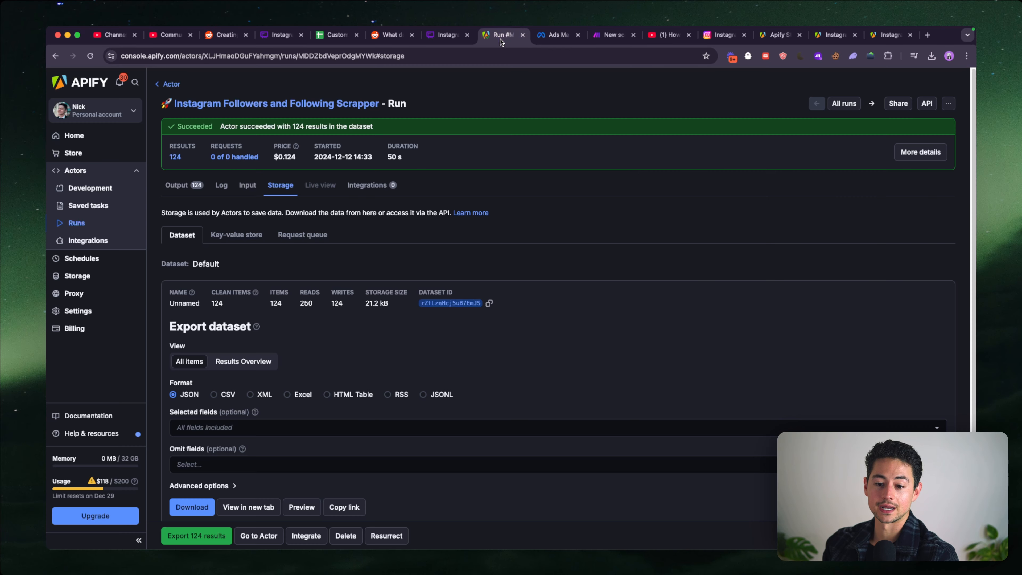
{"action": "left_click_drag", "start_coordinate": [610, 39], "coordinate": [476, 37]}
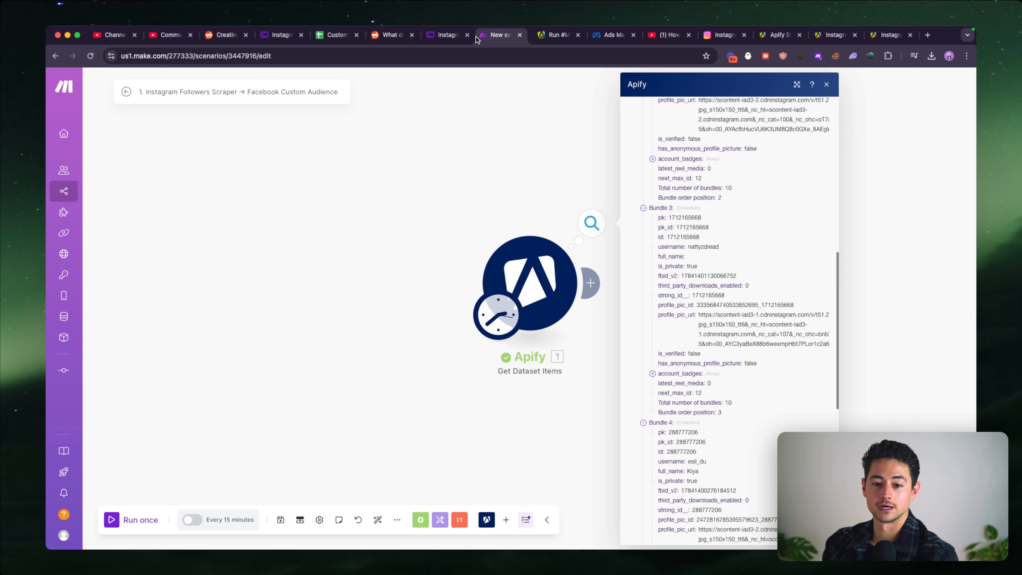
{"action": "left_click_drag", "start_coordinate": [481, 170], "coordinate": [332, 164]}
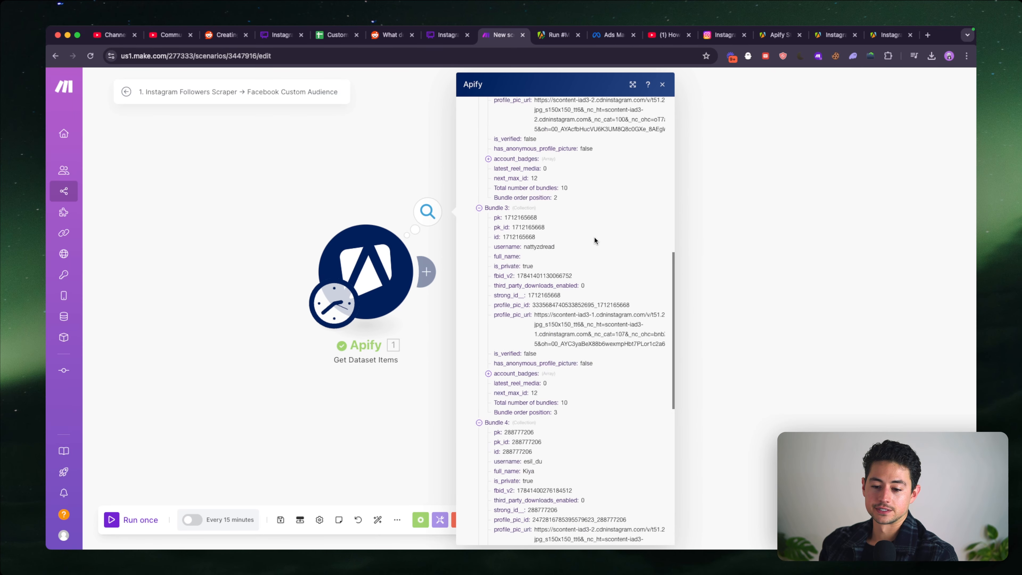
{"action": "left_click", "coordinate": [528, 374]}
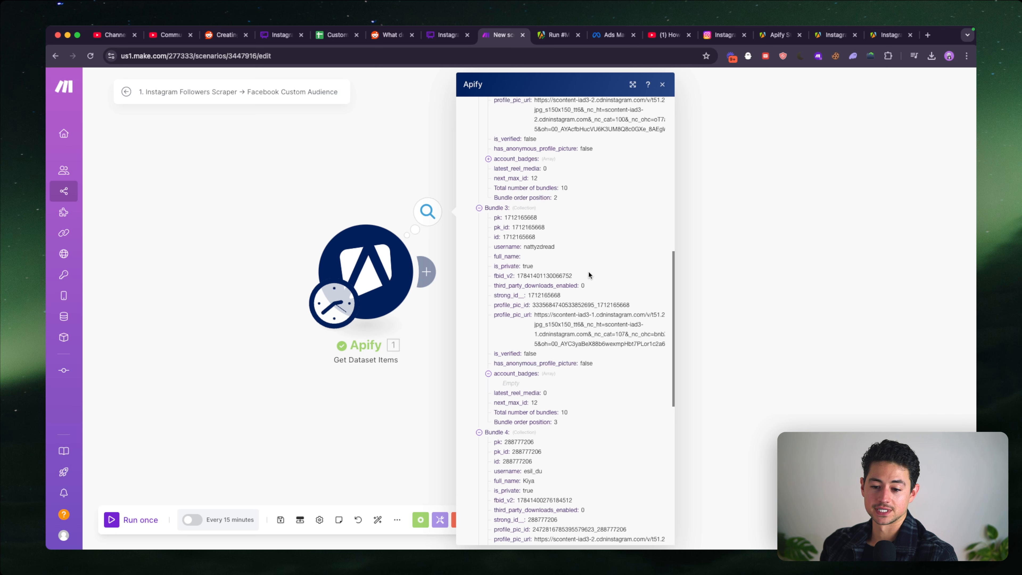
{"action": "scroll", "coordinate": [500, 295], "scroll_direction": "up", "scroll_amount": 5}
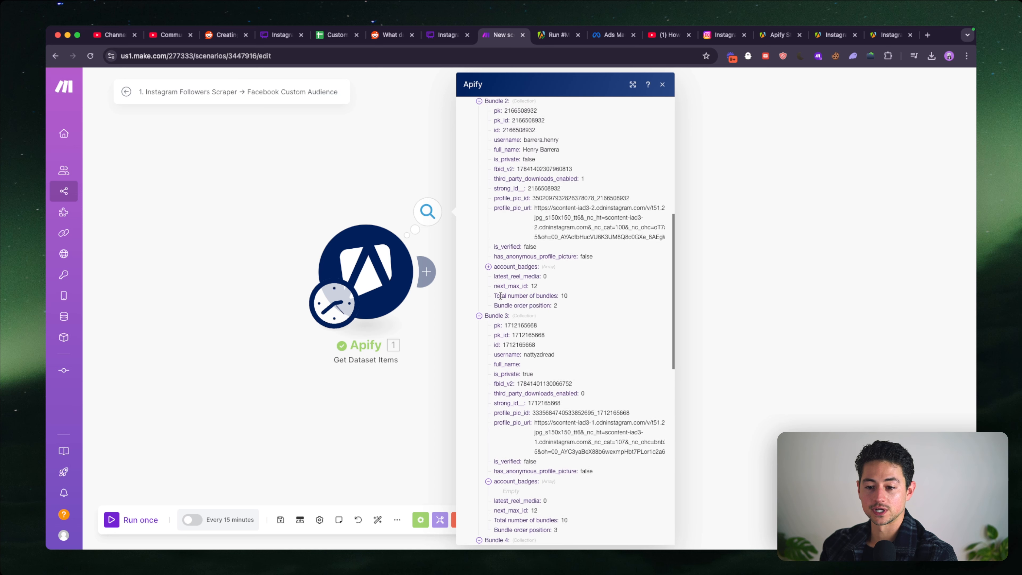
{"action": "scroll", "coordinate": [500, 296], "scroll_direction": "up", "scroll_amount": 1}
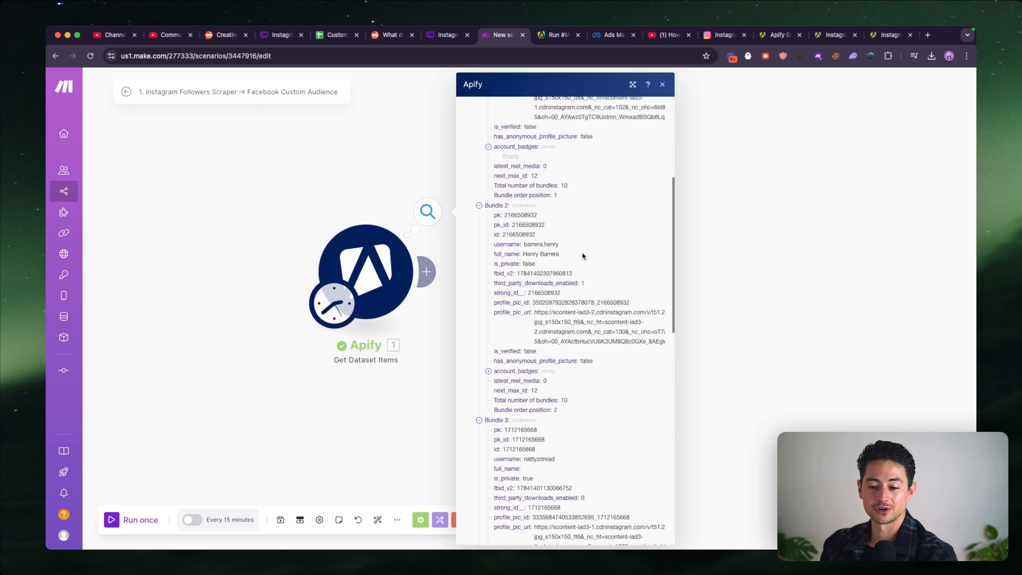
{"action": "left_click_drag", "start_coordinate": [559, 254], "coordinate": [526, 253]}
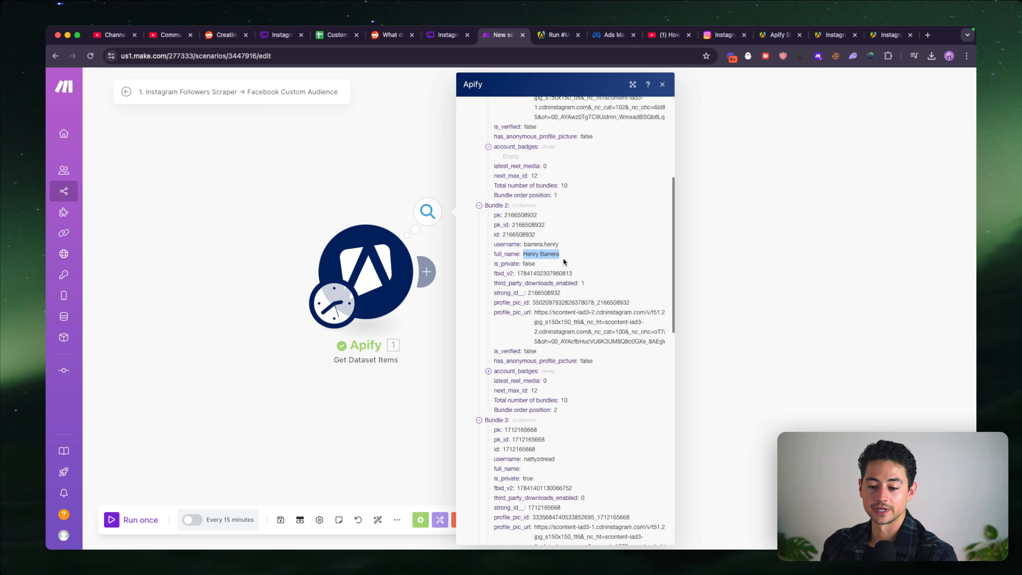
{"action": "scroll", "coordinate": [563, 259], "scroll_direction": "down", "scroll_amount": 10}
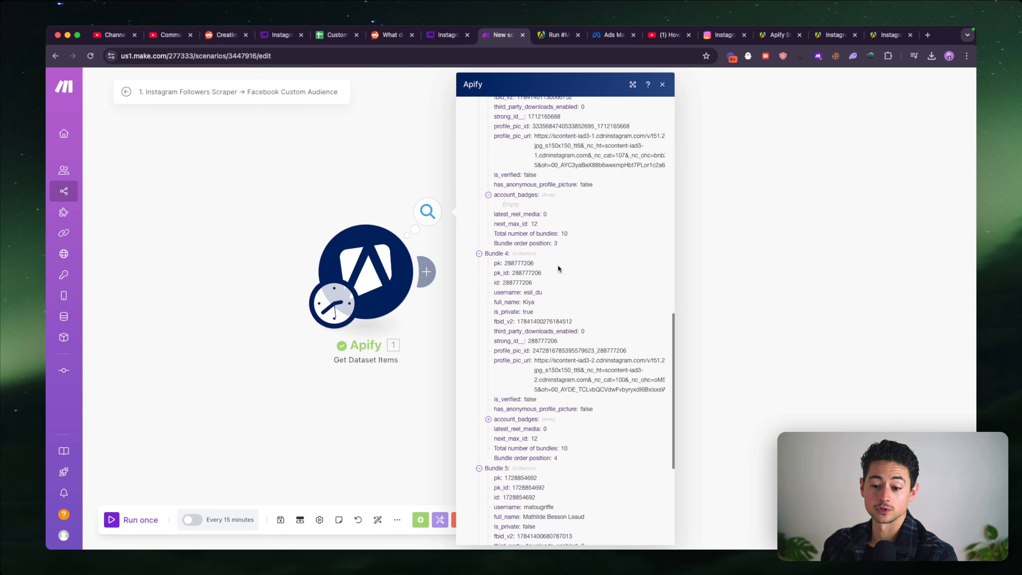
{"action": "scroll", "coordinate": [559, 269], "scroll_direction": "down", "scroll_amount": 3}
{"action": "scroll", "coordinate": [558, 265], "scroll_direction": "down", "scroll_amount": 3}
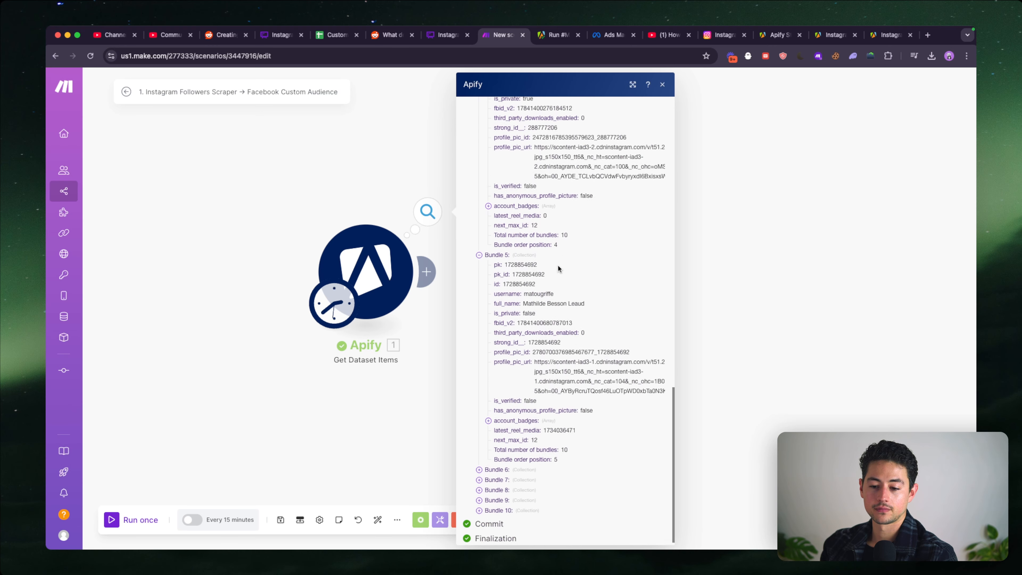
{"action": "left_click_drag", "start_coordinate": [523, 298], "coordinate": [584, 297]}
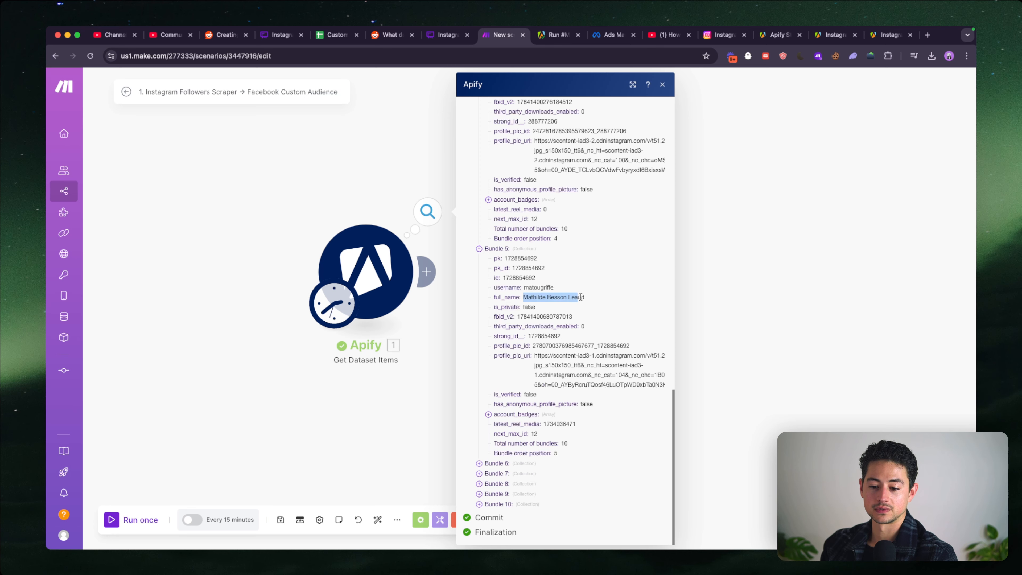
{"action": "left_click", "coordinate": [386, 213]}
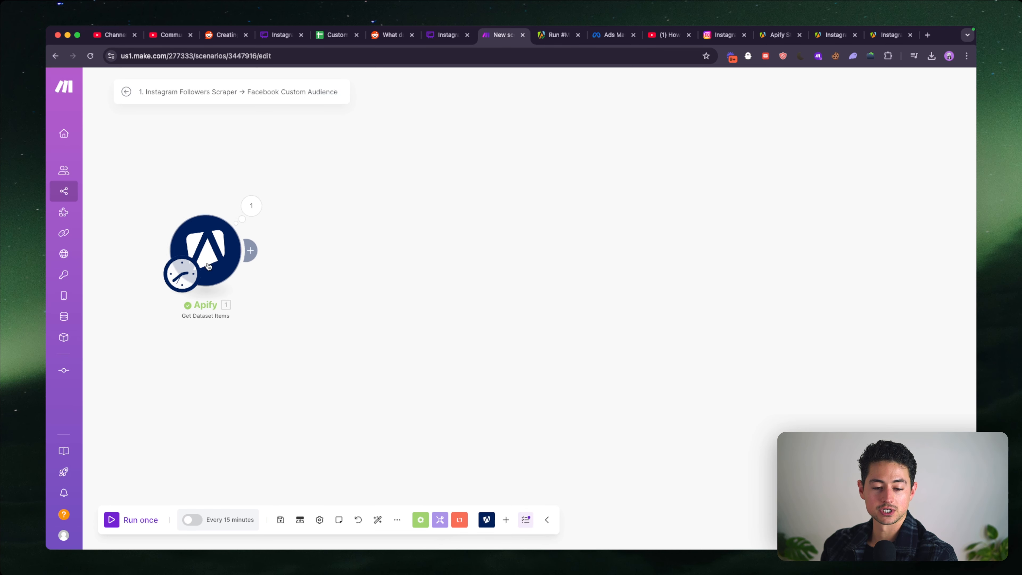
- Add an OpenAI (ChatGPT, Whisper, DALL-E) Create a Completion module after the Apify Get Dataset Items module
{"action": "left_click", "coordinate": [507, 521]}
{"action": "type", "text": "gpt"}
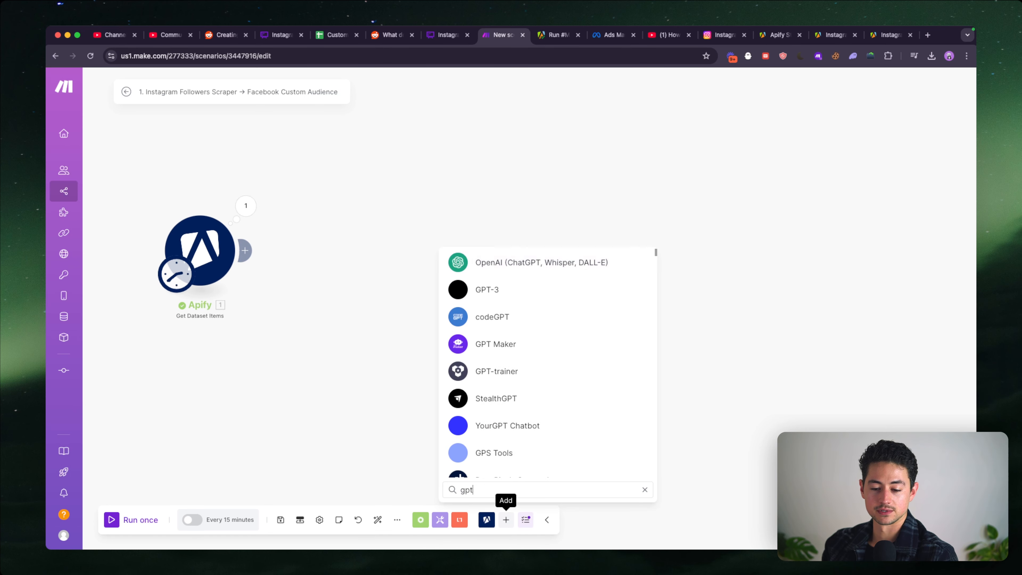
{"action": "key", "text": "Return"}
{"action": "left_click", "coordinate": [517, 394]}
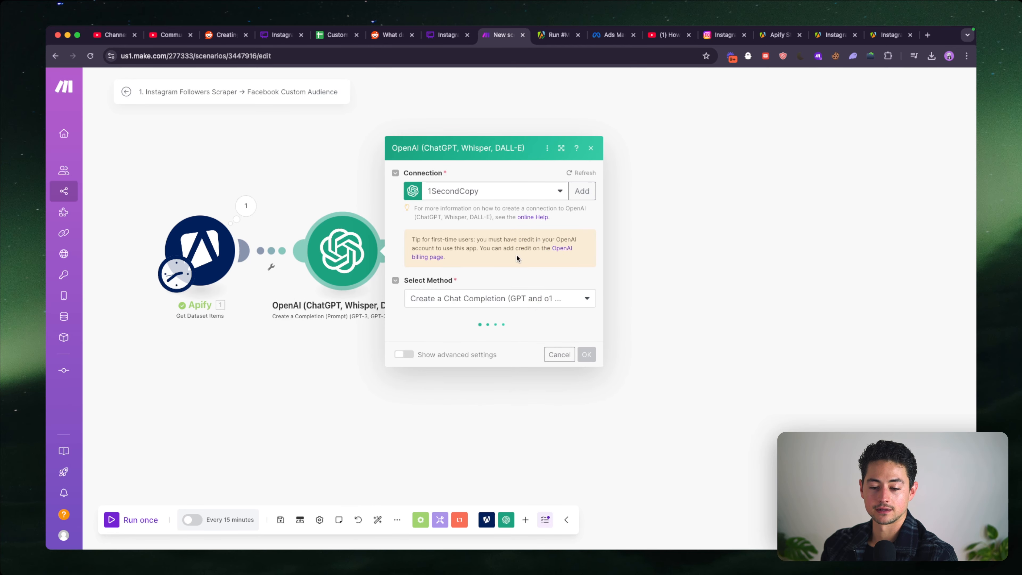
- Set the OpenAI module's model to gpt-4o-mini (system)
{"action": "left_click", "coordinate": [522, 275]}
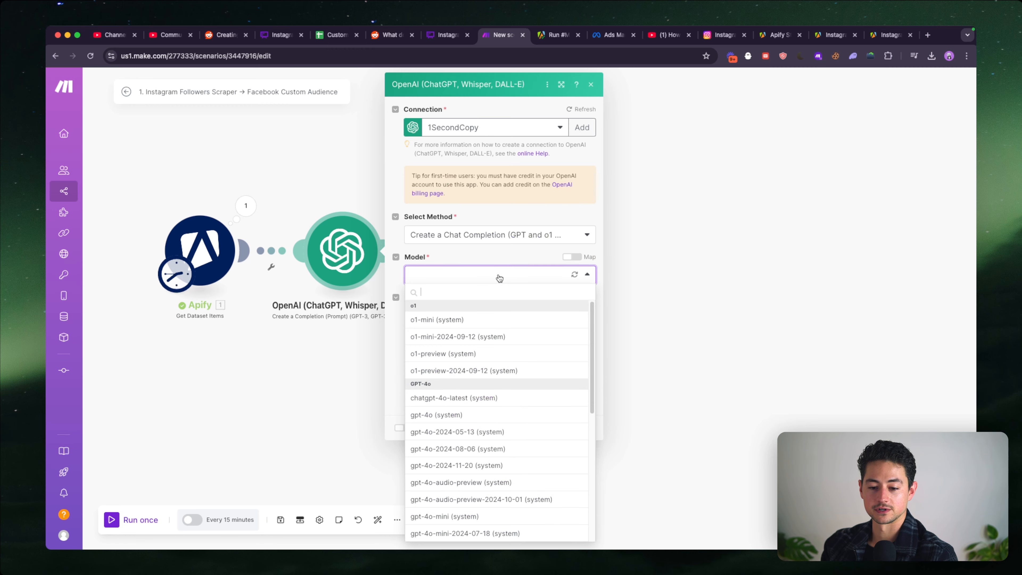
{"action": "left_click", "coordinate": [478, 413]}
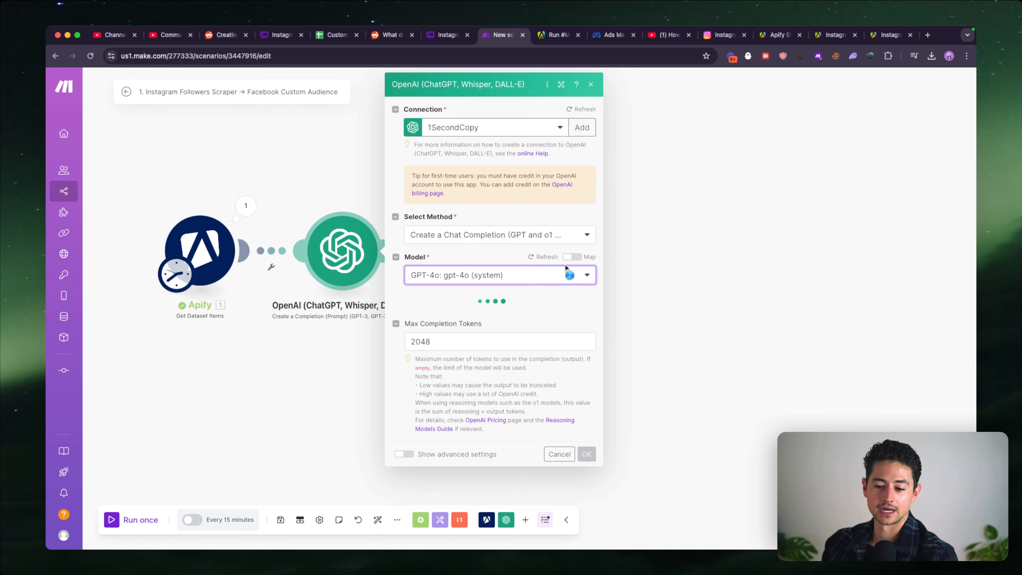
{"action": "left_click", "coordinate": [572, 275]}
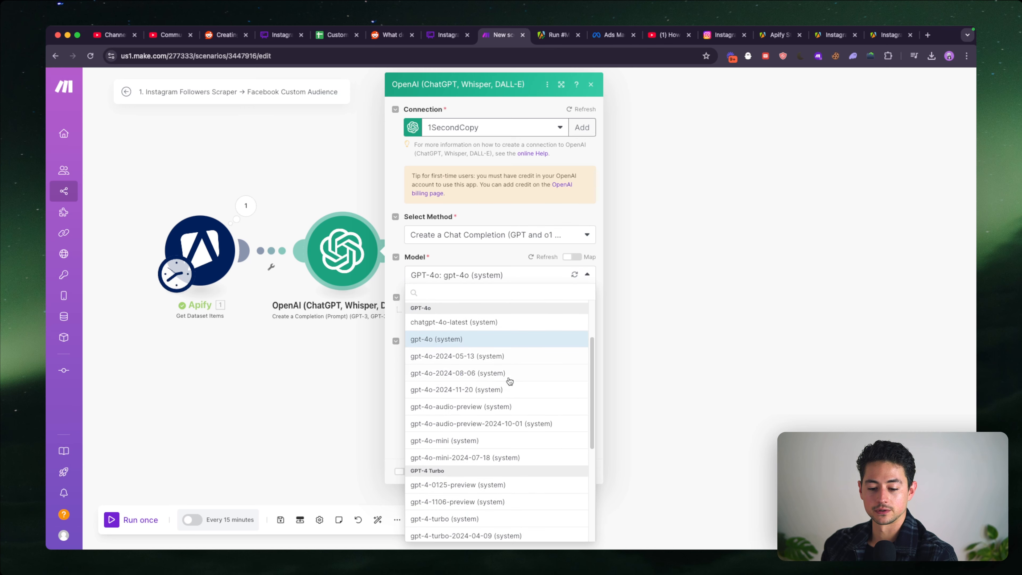
{"action": "left_click", "coordinate": [432, 443]}
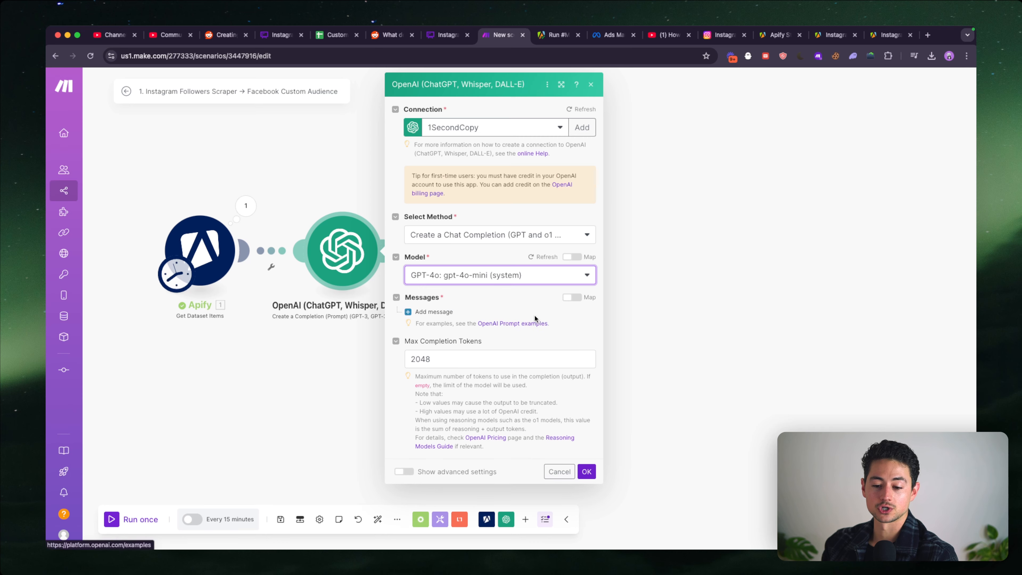
- Add a first message to the OpenAI module and give it the System role
{"action": "left_click", "coordinate": [433, 315]}
{"action": "left_click", "coordinate": [532, 342]}
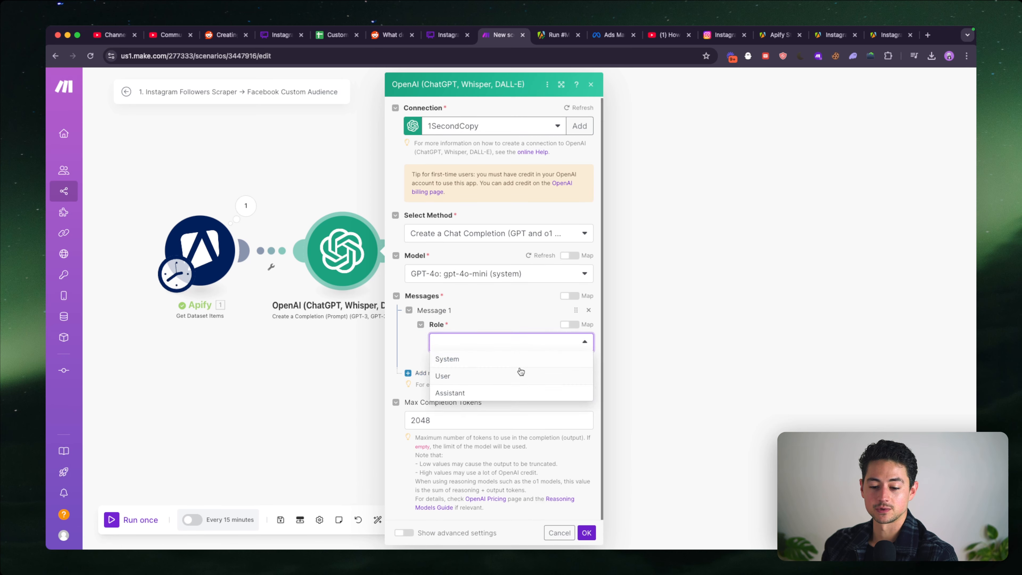
{"action": "left_click", "coordinate": [521, 358]}
{"action": "scroll", "coordinate": [507, 358], "scroll_direction": "down", "scroll_amount": 2}
- Enter "You are a helpful, intelligent writing assistant." as the system message's text content
{"action": "left_click", "coordinate": [491, 322]}
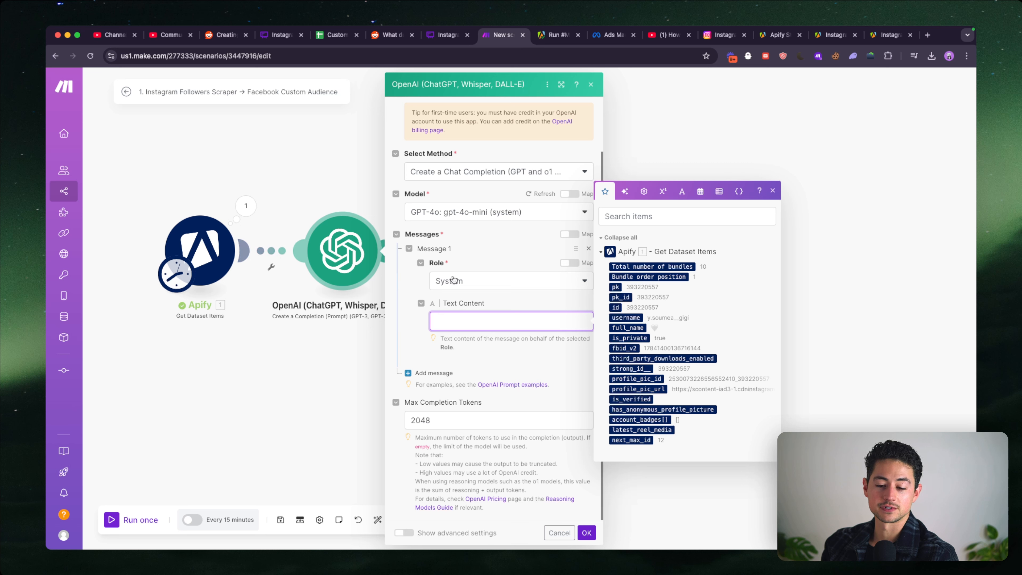
{"action": "type", "text": "You are a help"}
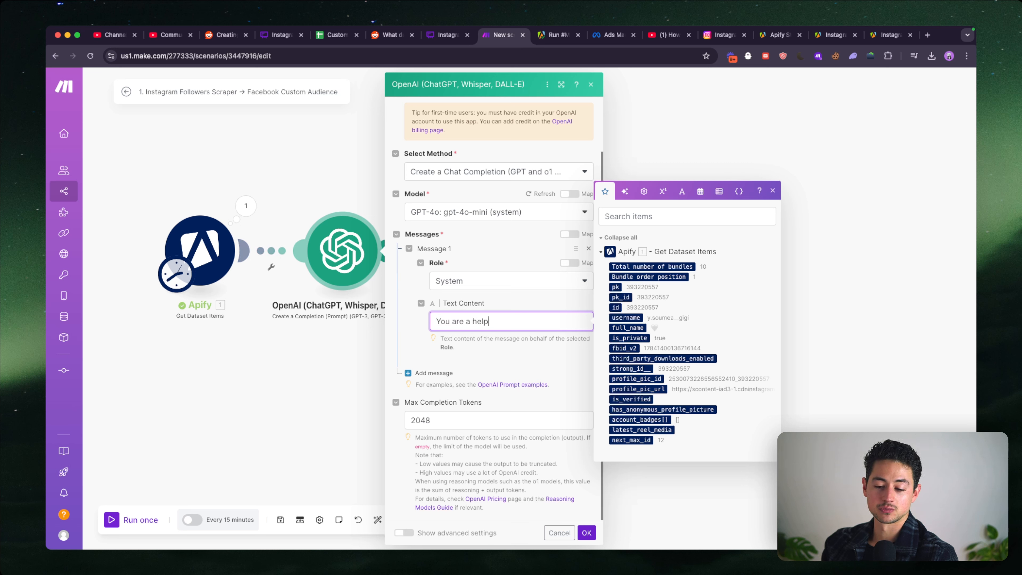
{"action": "type", "text": "ful, intelligent writing "}
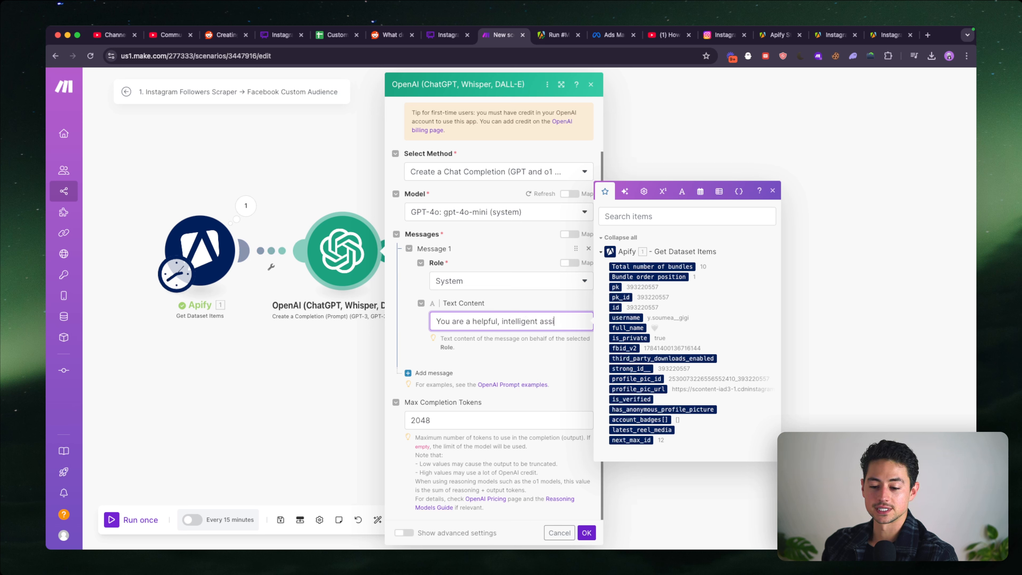
{"action": "type", "text": "assistant"}
{"action": "key", "text": "alt+Left"}
{"action": "type", "text": "writing"}
{"action": "key", "text": "alt+Right"}
{"action": "type", "text": "."}
{"action": "left_click", "coordinate": [465, 365]}
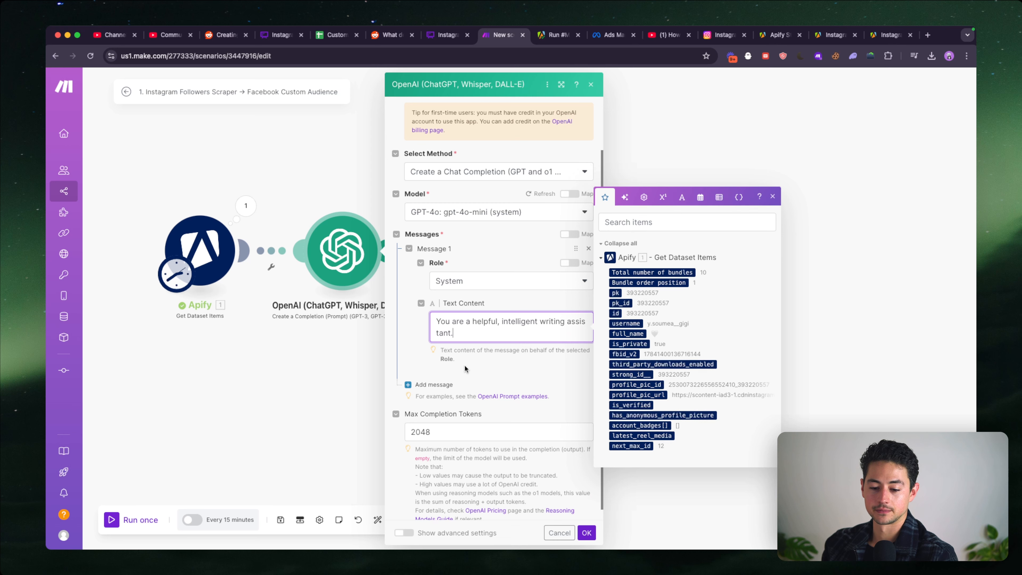
- Add a second message to the OpenAI module and give it the User role
{"action": "scroll", "coordinate": [451, 372], "scroll_direction": "down", "scroll_amount": 1}
{"action": "left_click", "coordinate": [437, 375]}
{"action": "scroll", "coordinate": [498, 366], "scroll_direction": "down", "scroll_amount": 3}
{"action": "left_click", "coordinate": [498, 342]}
{"action": "left_click", "coordinate": [498, 372]}
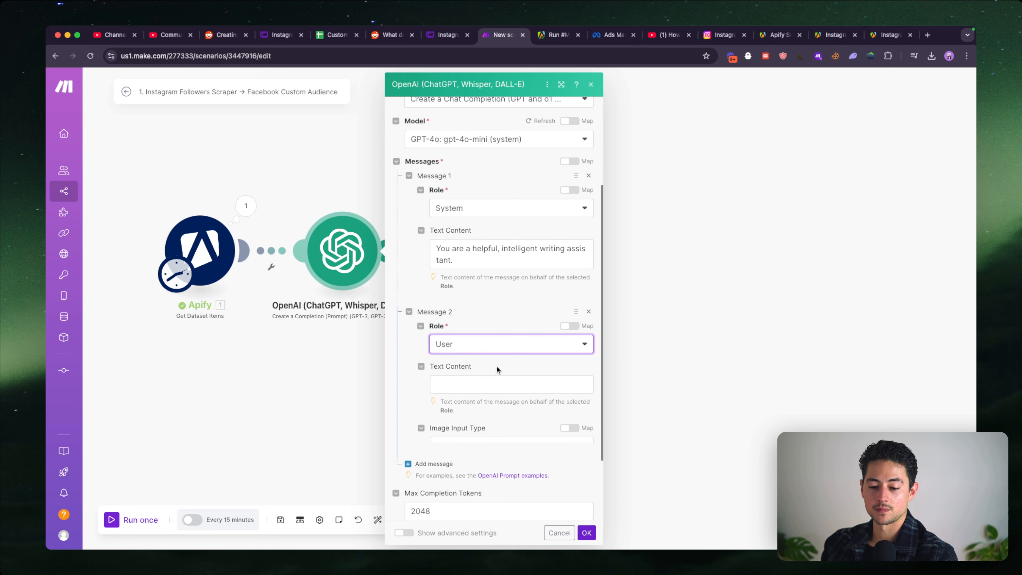
{"action": "scroll", "coordinate": [496, 367], "scroll_direction": "down", "scroll_amount": 1}
- Write "We are reviewing a list of Instagram profiles to determine whether or not the users" in the user message's text content
{"action": "left_click", "coordinate": [497, 363]}
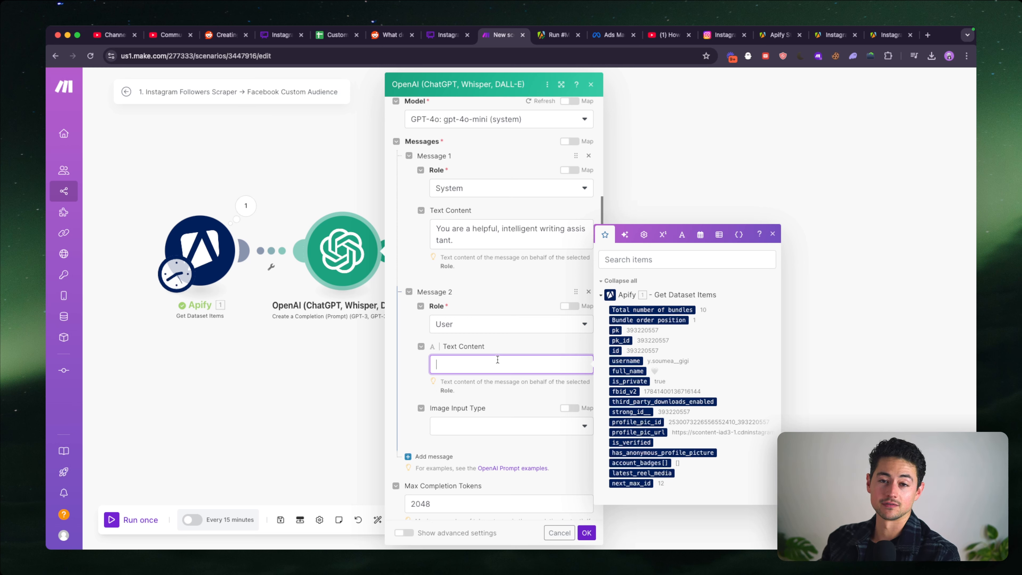
{"action": "scroll", "coordinate": [458, 410], "scroll_direction": "down", "scroll_amount": 1}
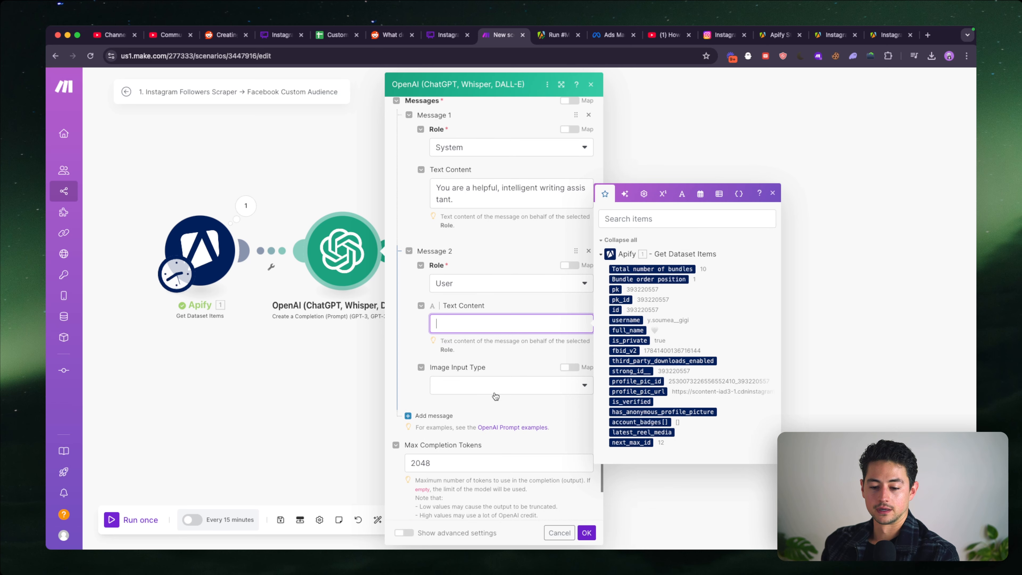
{"action": "scroll", "coordinate": [511, 404], "scroll_direction": "down", "scroll_amount": 1}
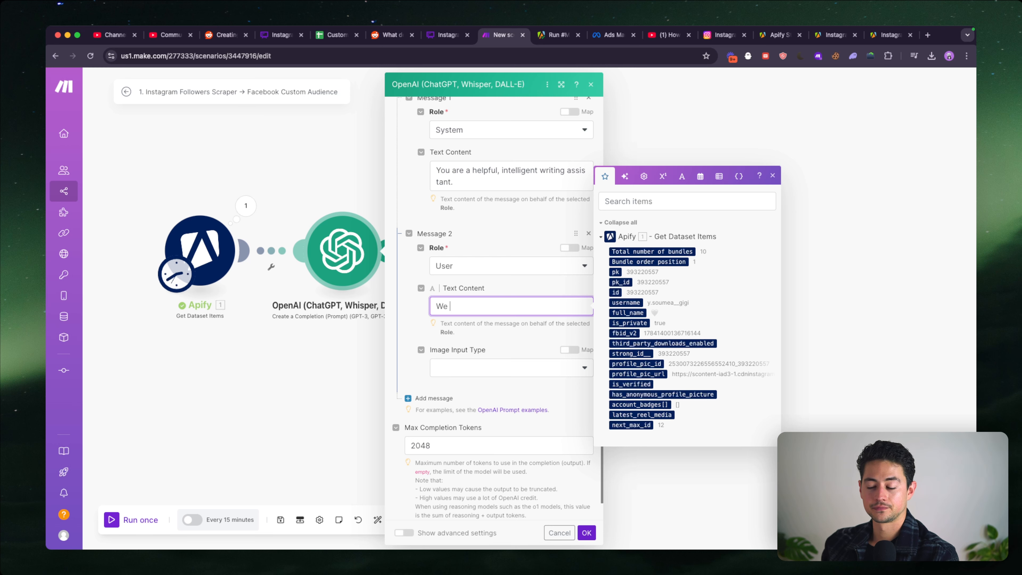
{"action": "scroll", "coordinate": [511, 299], "scroll_direction": "down", "scroll_amount": 1}
{"action": "type", "text": "are reviewing a list o"}
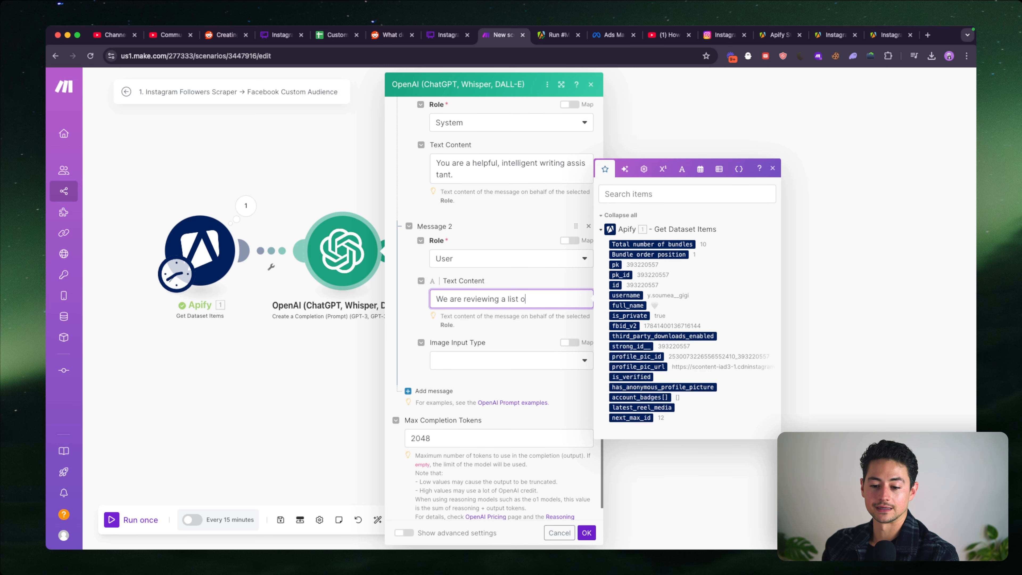
{"action": "type", "text": "f Instagram profiles to deter"}
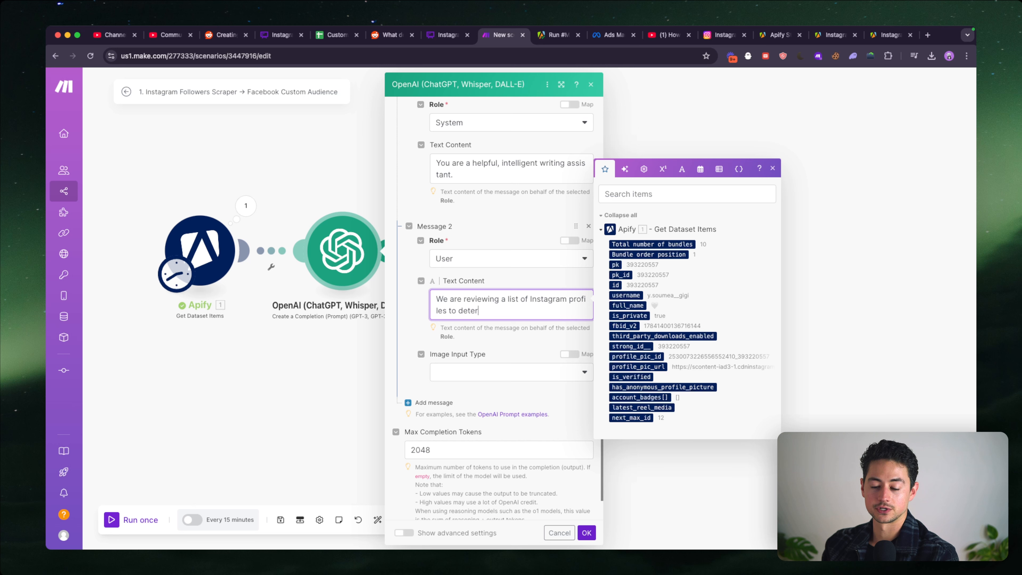
{"action": "type", "text": "mine whether or not"}
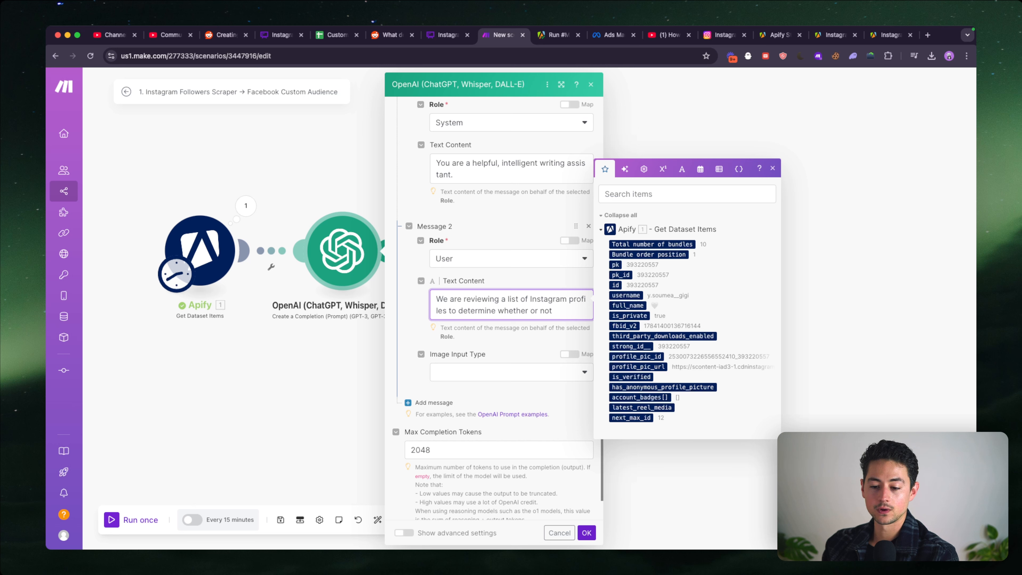
{"action": "type", "text": " the users"}
- Shorten the user message's opening sentence to "We are reviewing a list of Instagram profiles."
{"action": "key", "text": "alt+shift+Left"}
{"action": "key", "text": "alt+shift+Left"}
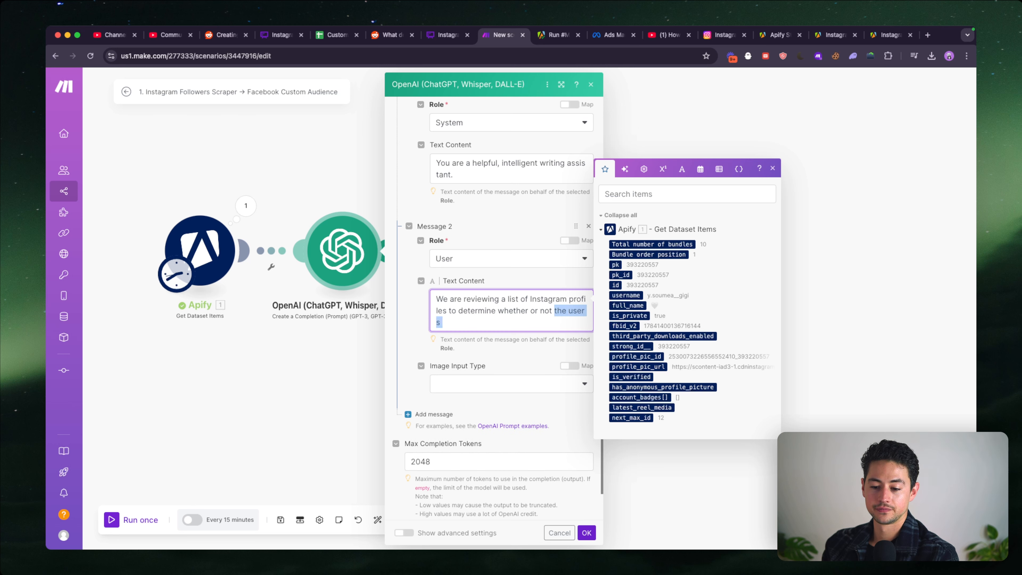
{"action": "key", "text": "alt+shift+Left"}
{"action": "key", "text": "alt+shift+Left"}
{"action": "key", "text": "alt+shift+Left"}
{"action": "key", "text": "alt+shift+Left"}
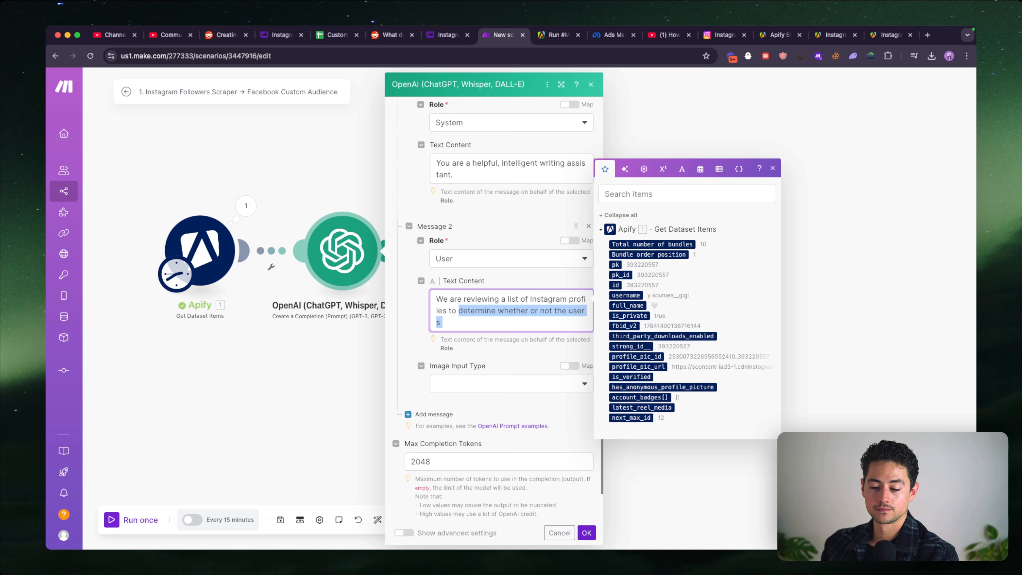
{"action": "key", "text": "BackSpace"}
{"action": "key", "text": "BackSpace"}
{"action": "key", "text": "BackSpace"}
{"action": "key", "text": "BackSpace"}
{"action": "key", "text": "BackSpace"}
{"action": "type", "text": "."}
- Start a new paragraph in the user message: "Your task is to determine whether or not a provided input is a real name"
{"action": "key", "text": "Return"}
{"action": "key", "text": "Return"}
{"action": "type", "text": "Your task "}
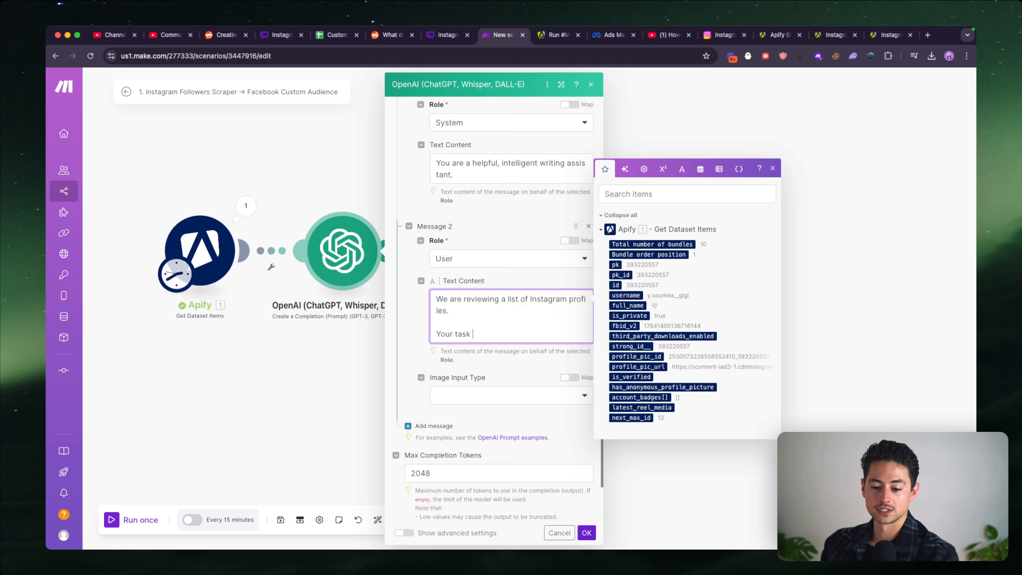
{"action": "type", "text": "is to determine whether "}
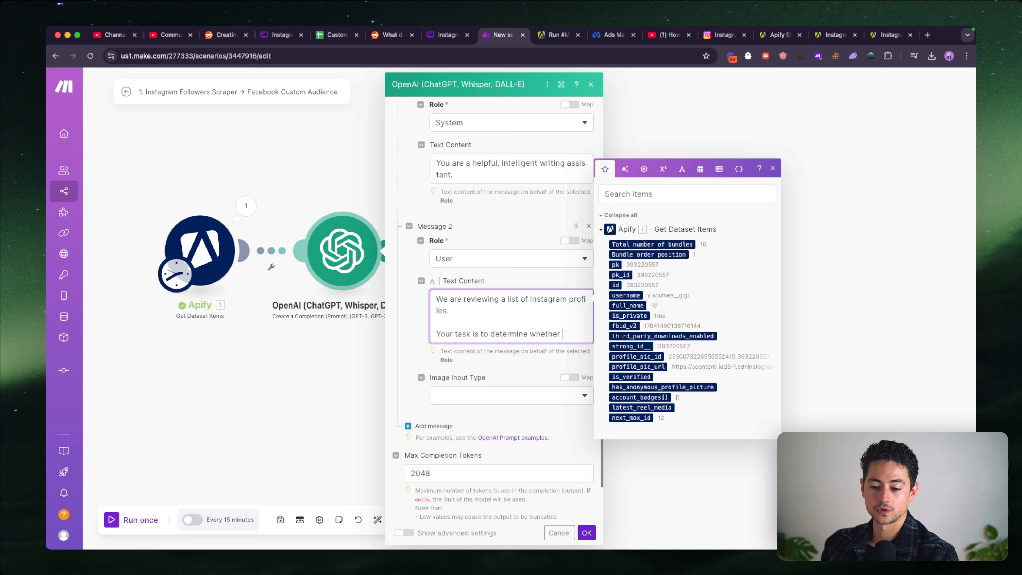
{"action": "type", "text": "or not a provided input is a"}
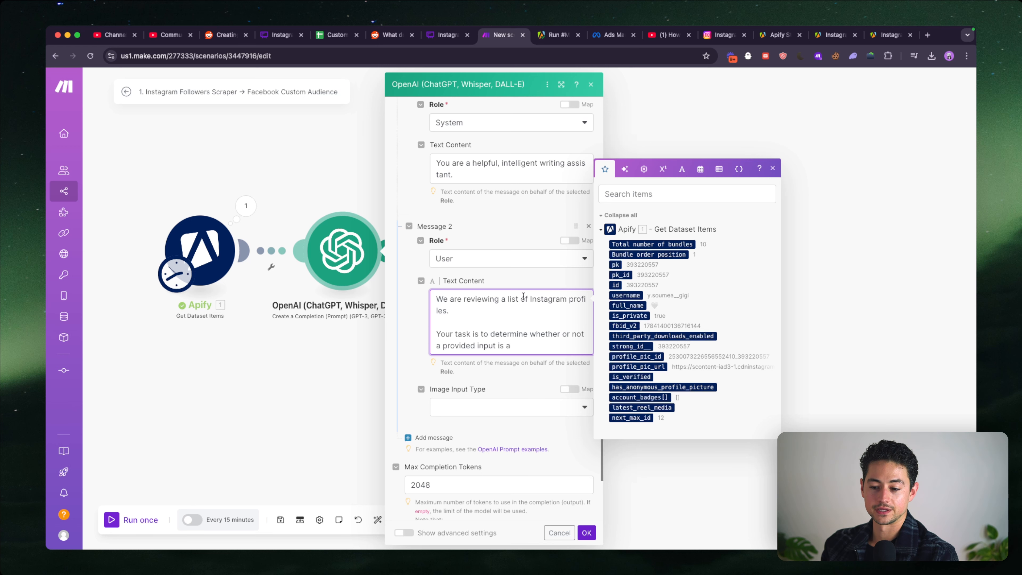
{"action": "scroll", "coordinate": [523, 297], "scroll_direction": "down", "scroll_amount": 1}
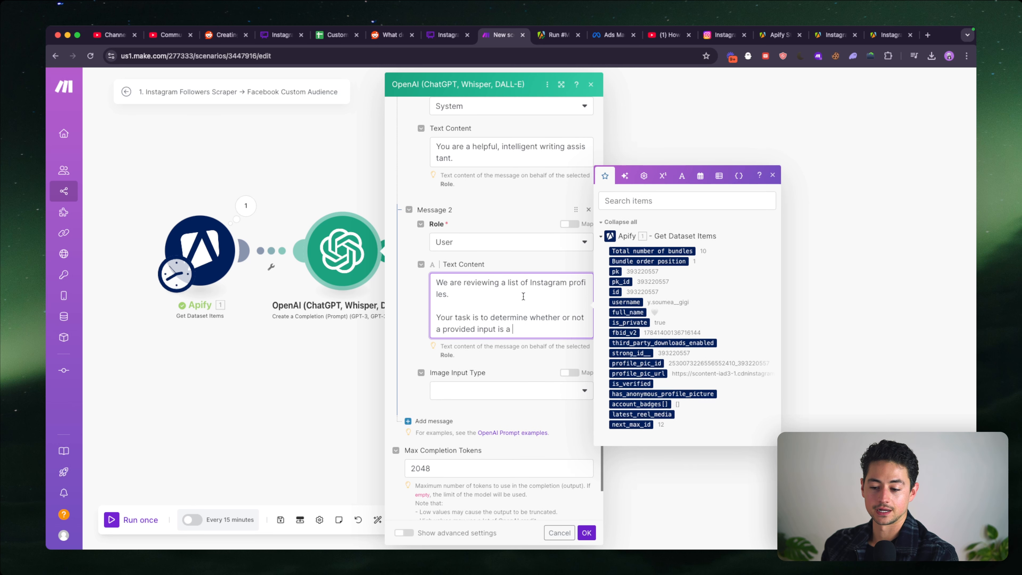
{"action": "scroll", "coordinate": [522, 296], "scroll_direction": "down", "scroll_amount": 1}
{"action": "type", "text": "eal name"}
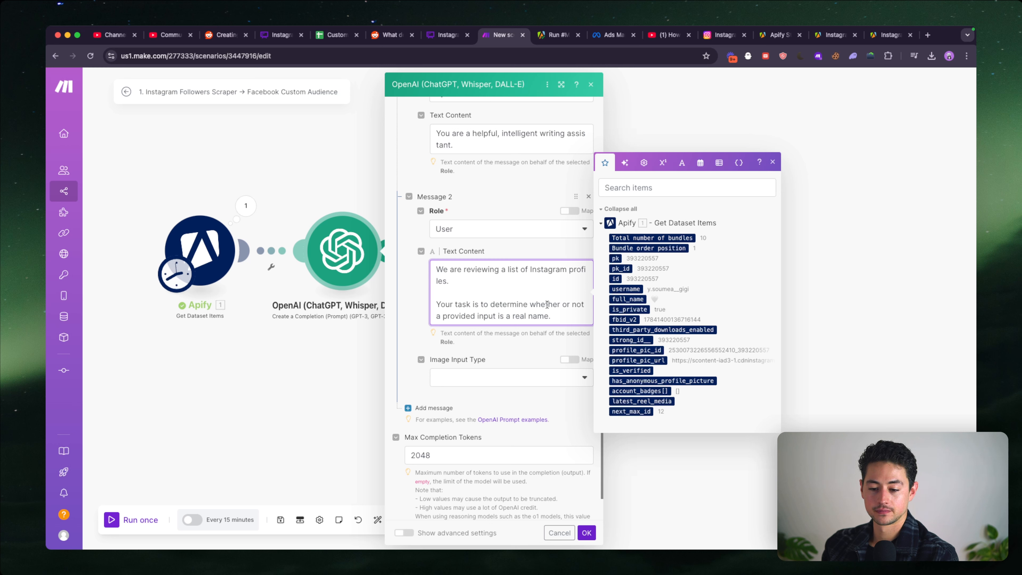
{"action": "type", "text": ". Since"}
- Continue the task paragraph with "Since users on Instagram can set their names to whatever they want,"
{"action": "type", "text": "user"}
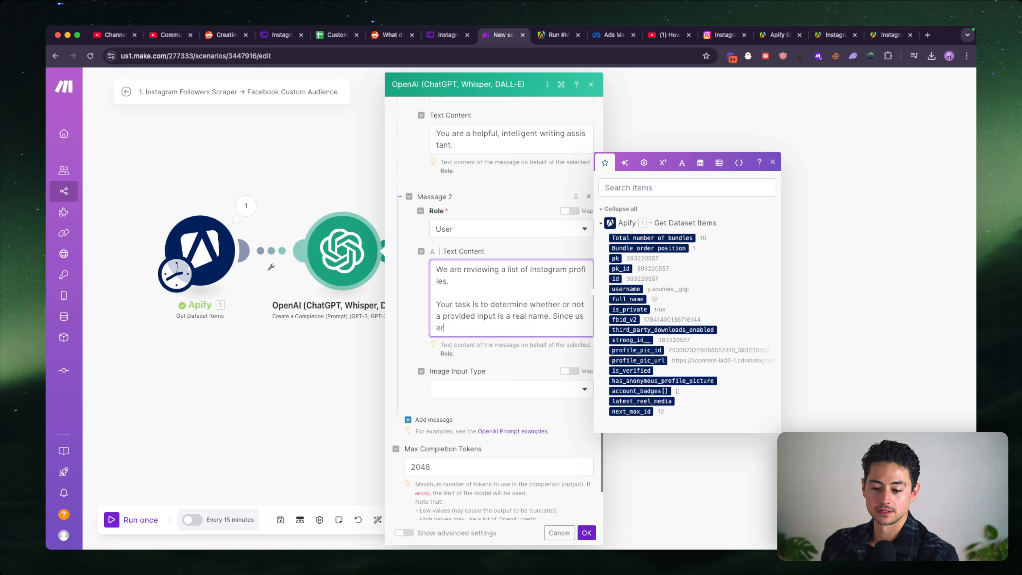
{"action": "type", "text": "s on Instagram can set their name"}
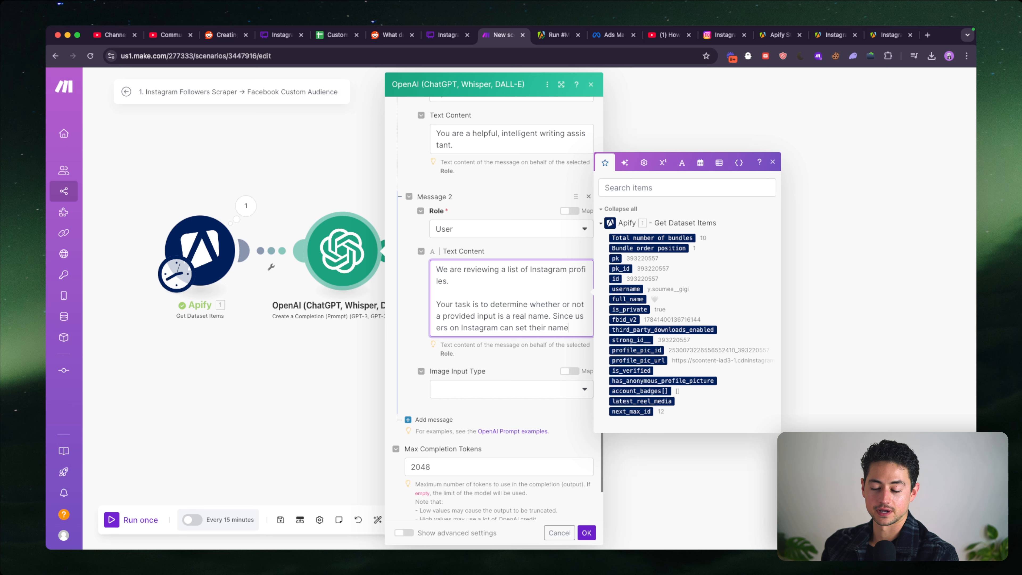
{"action": "type", "text": "s to whatever they want, you're sim"}
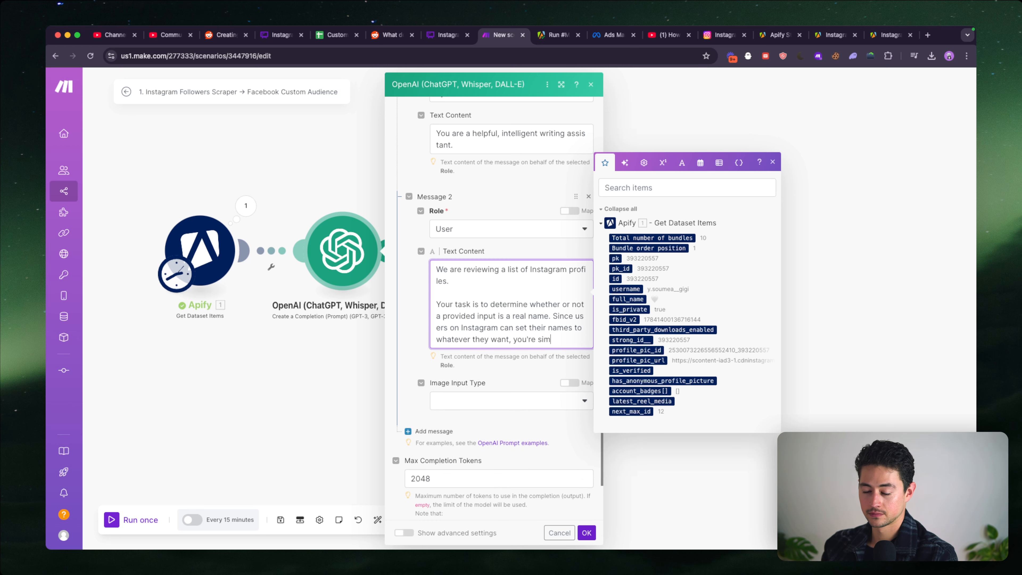
- Continue the sentence about Instagram names with "our goal is to filter out names that are clearly fake, fictional,"
{"action": "key", "text": "alt+shift+Left"}
{"action": "key", "text": "alt+shift+Left"}
{"action": "scroll", "coordinate": [558, 338], "scroll_direction": "down", "scroll_amount": 1}
{"action": "scroll", "coordinate": [558, 331], "scroll_direction": "down", "scroll_amount": 1}
{"action": "type", "text": "t"}
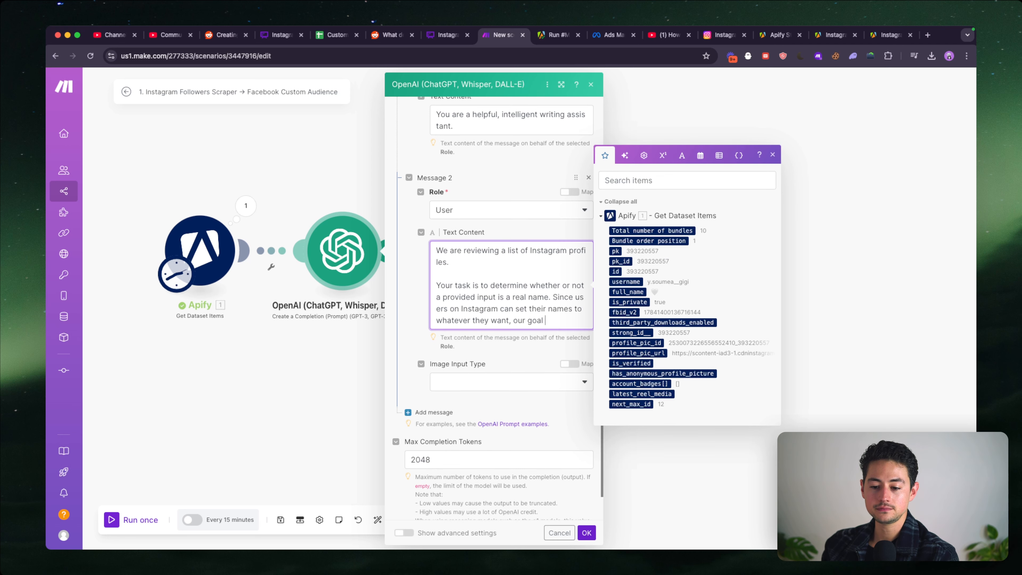
{"action": "type", "text": "ter out names that"}
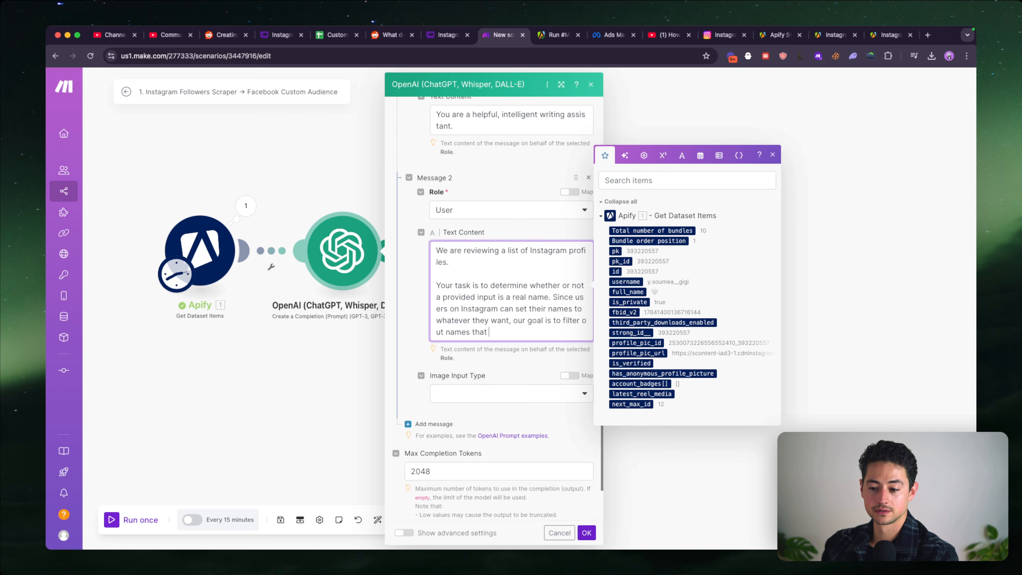
{"action": "type", "text": " clearly fake, fictional,"}
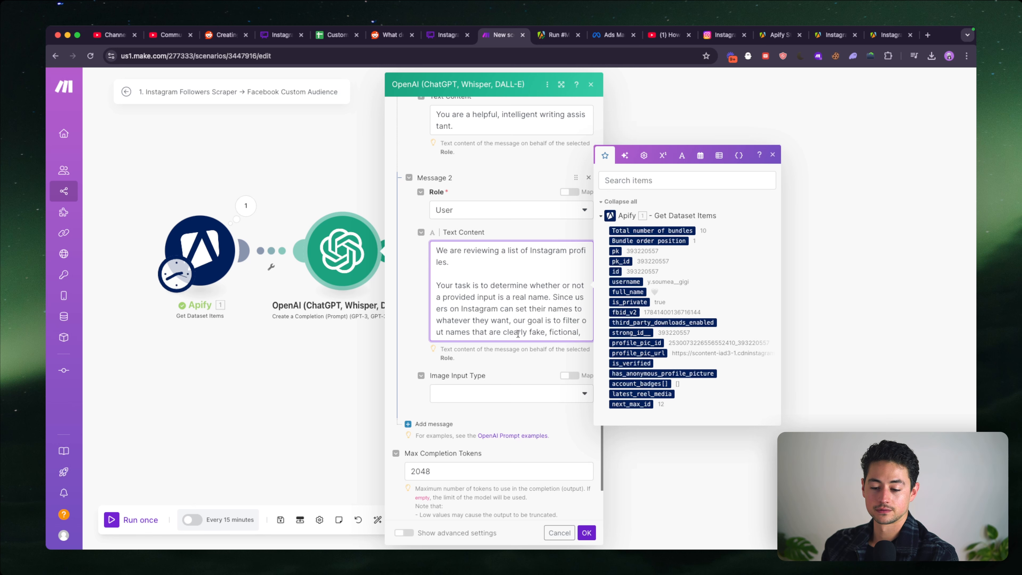
{"action": "scroll", "coordinate": [517, 334], "scroll_direction": "down", "scroll_amount": 1}
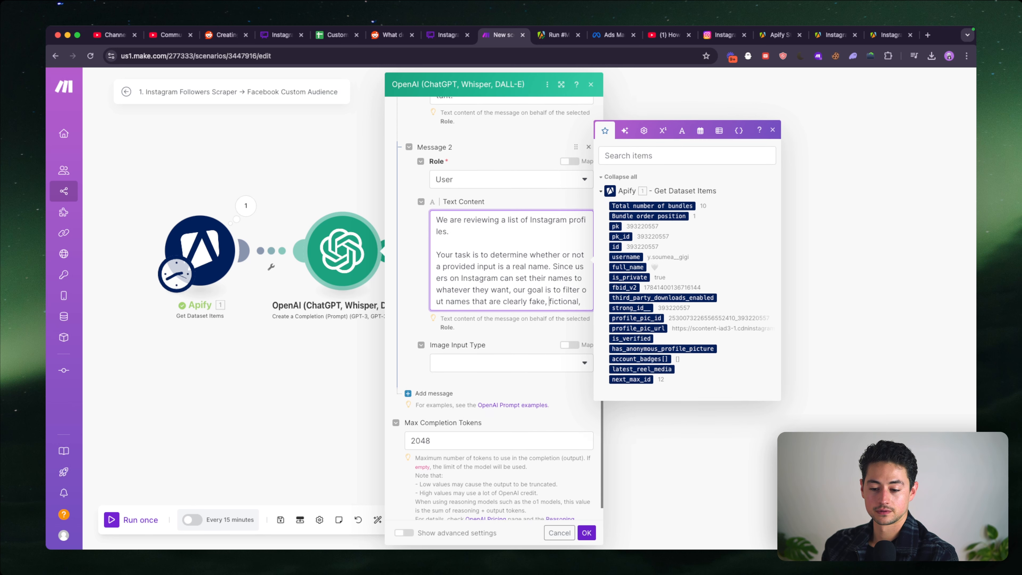
- Reword the end of the task paragraph to "clearly fake or fictional."
{"action": "key", "text": "alt+Left"}
{"action": "key", "text": "BackSpace"}
{"action": "key", "text": "BackSpace"}
{"action": "type", "text": "or"}
{"action": "key", "text": "Down"}
{"action": "key", "text": "BackSpace"}
{"action": "key", "text": "BackSpace"}
{"action": "type", "text": "."}
- Add a "Rules:" heading on its own line below the task paragraph
{"action": "key", "text": "Return"}
{"action": "key", "text": "Return"}
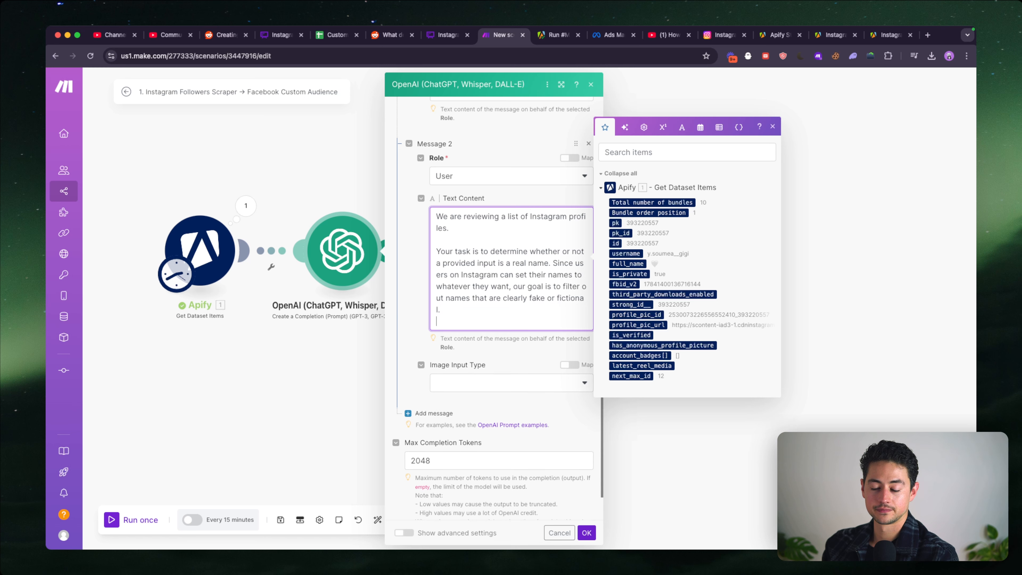
{"action": "type", "text": "Rules:"}
{"action": "key", "text": "Return"}
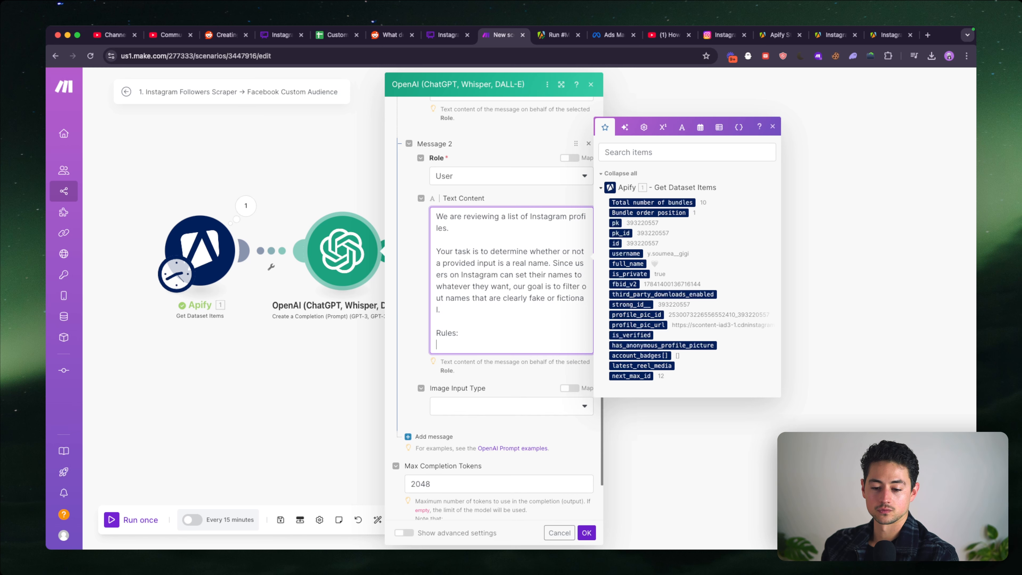
{"action": "scroll", "coordinate": [511, 308], "scroll_direction": "down", "scroll_amount": 1}
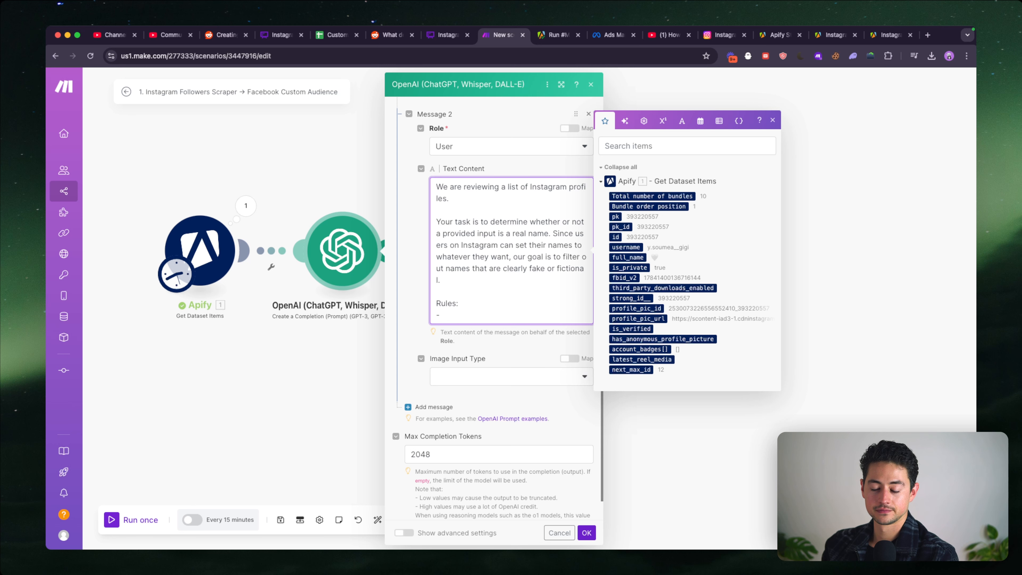
{"action": "key", "text": "Return"}
- Below the rules heading, add the line "Output your response in JSON using this format:"
{"action": "key", "text": "Return"}
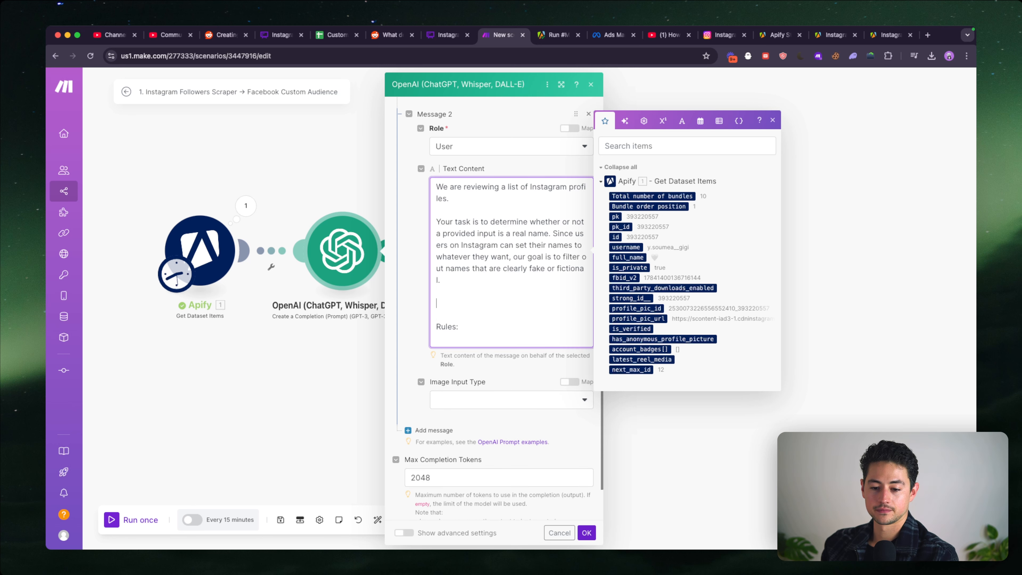
{"action": "key", "text": "BackSpace"}
{"action": "key", "text": "BackSpace"}
{"action": "key", "text": "Down"}
{"action": "key", "text": "Down"}
{"action": "key", "text": "Down"}
{"action": "key", "text": "Return"}
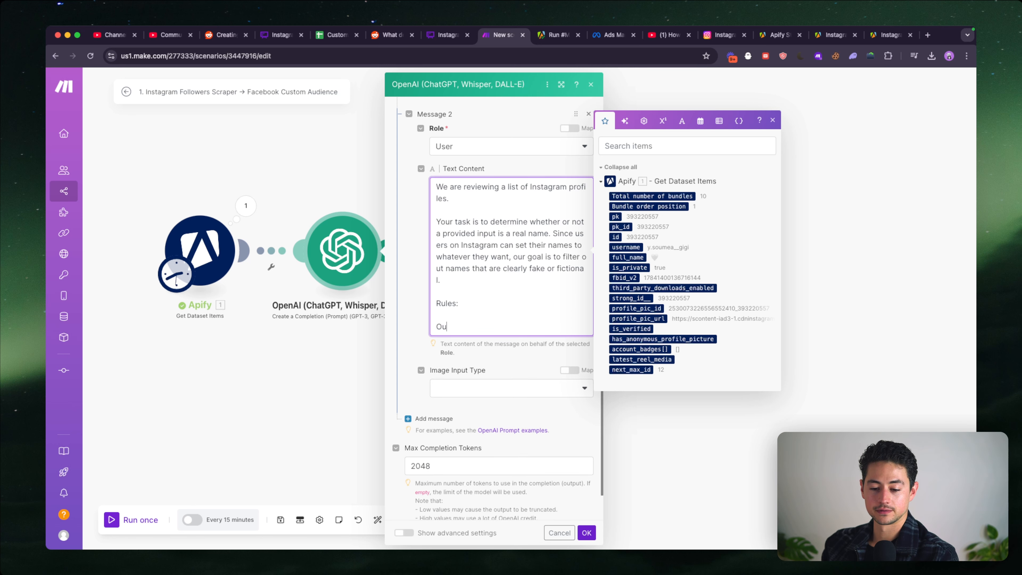
{"action": "type", "text": "Output your response in J"}
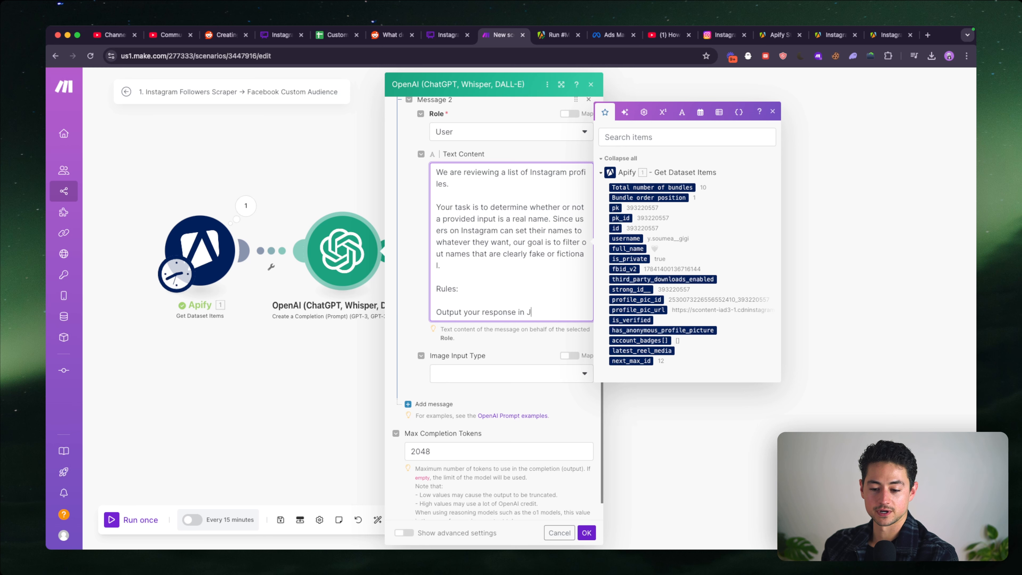
{"action": "type", "text": "SON using this format:"}
{"action": "key", "text": "Return"}
{"action": "key", "text": "Return"}
- Write the JSON template with empty firstName, lastName and fullName values beneath the output instruction
{"action": "type", "text": "{\"full"}
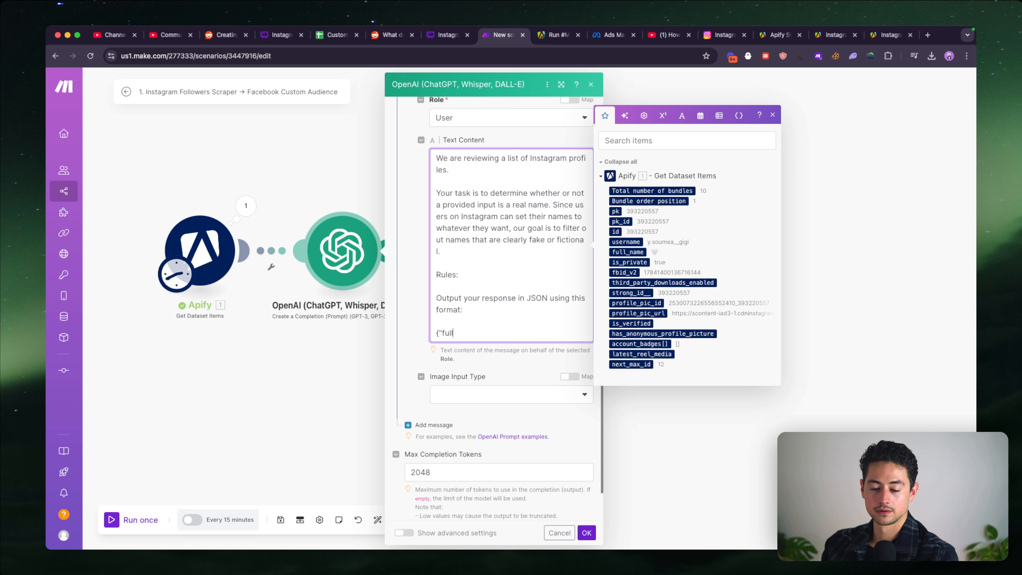
{"action": "key", "text": "alt+shift+Left"}
{"action": "type", "text": "firstNam"}
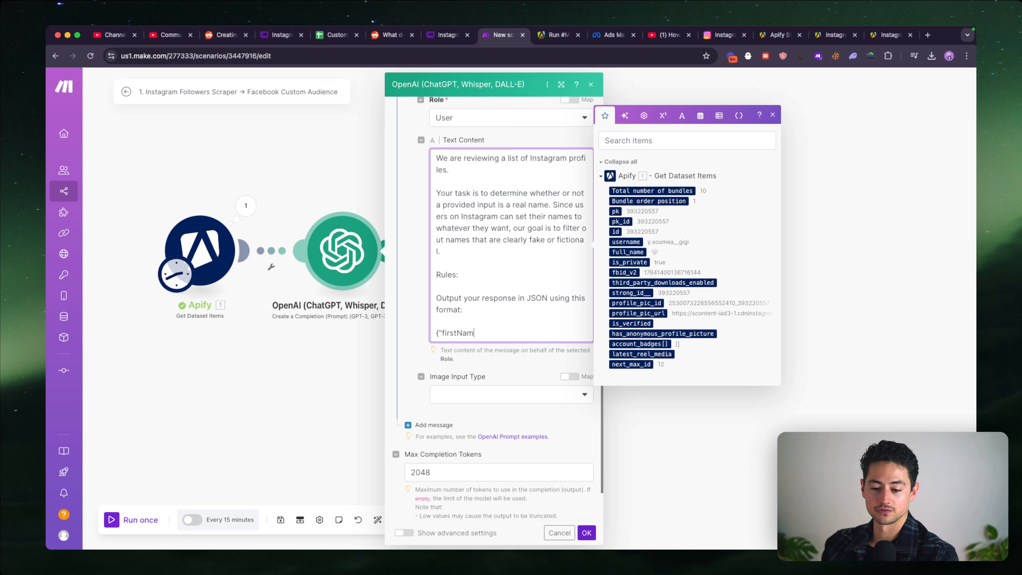
{"action": "type", "text": "e\":\"\",\"lastName\":\""}
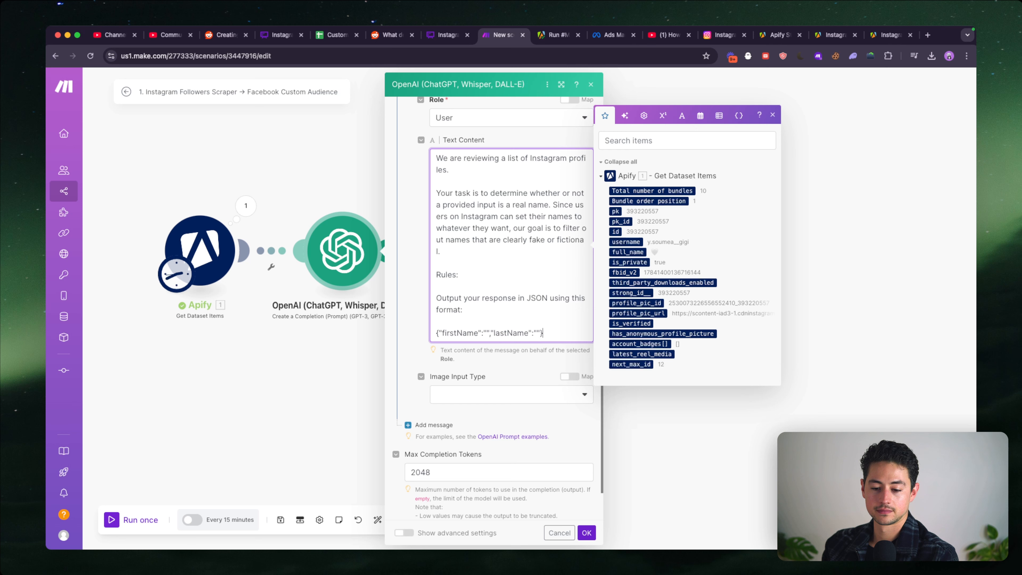
{"action": "scroll", "coordinate": [544, 251], "scroll_direction": "down", "scroll_amount": 2}
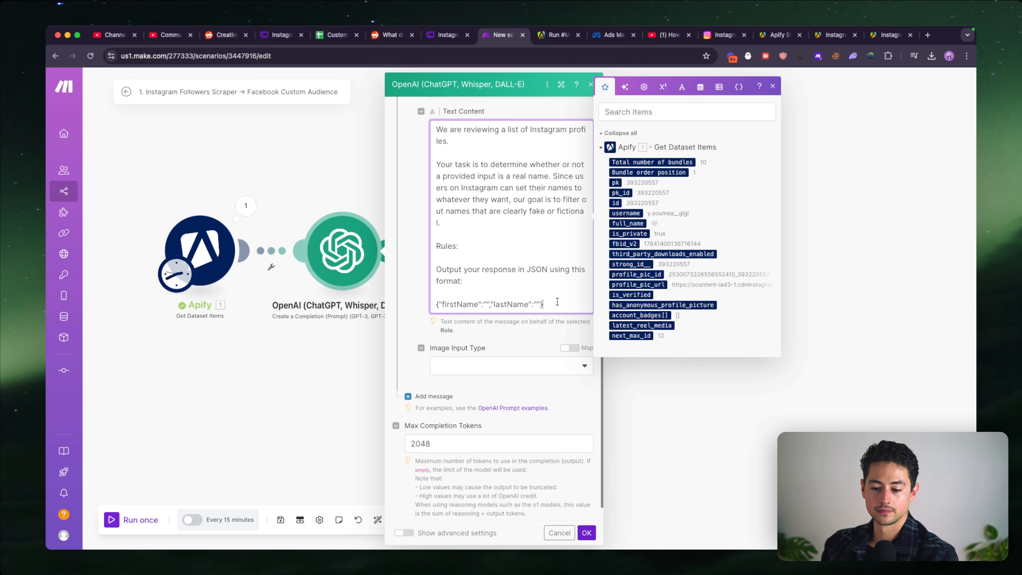
{"action": "type", "text": "\":\"\", \"fullName\":\"\""}
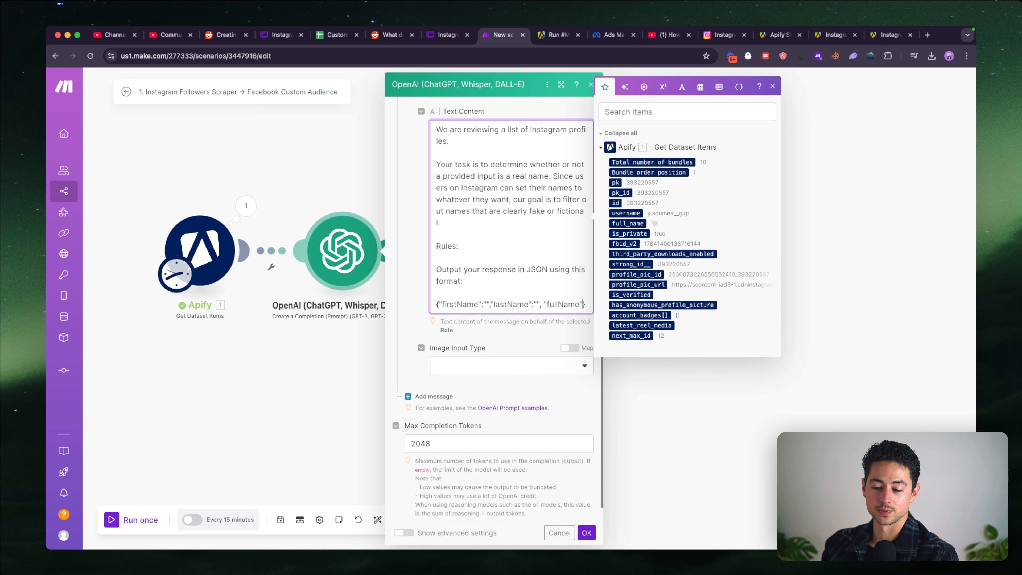
- Add a bullet under "Rules:" beginning "If a profile doesn't include a name, leave all"
{"action": "scroll", "coordinate": [550, 283], "scroll_direction": "up", "scroll_amount": 5}
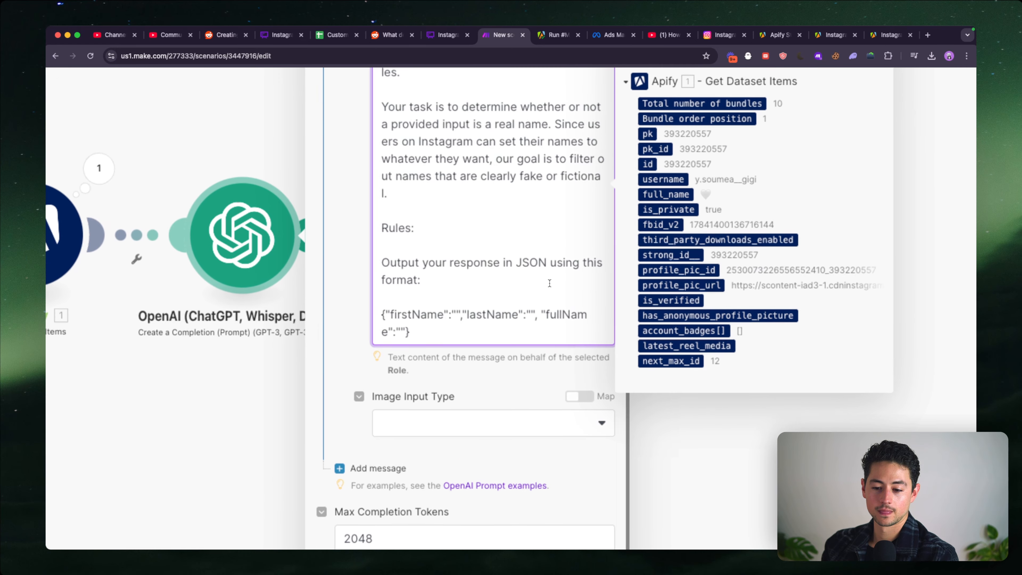
{"action": "left_click", "coordinate": [472, 228]}
{"action": "key", "text": "Return"}
{"action": "type", "text": "- "}
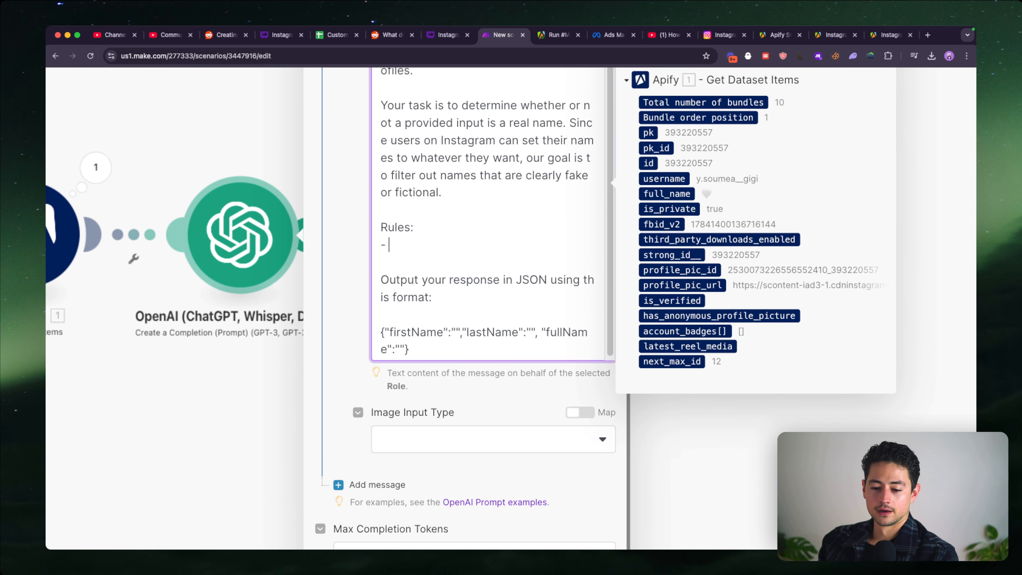
{"action": "type", "text": "If a name"}
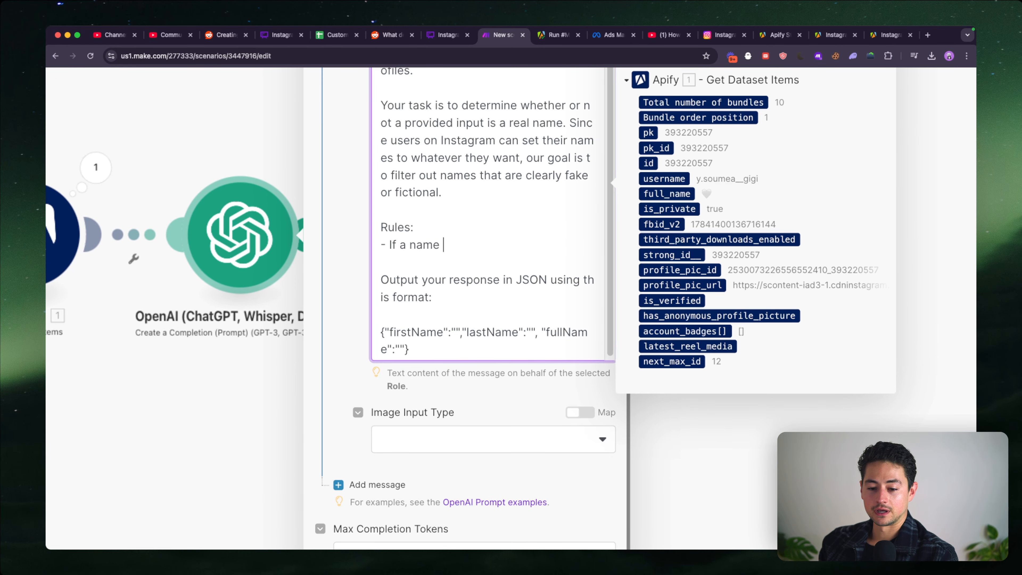
{"action": "key", "text": "alt+shift+Left"}
{"action": "key", "text": "alt+shift+Left"}
{"action": "type", "text": "a profile doesn't include"}
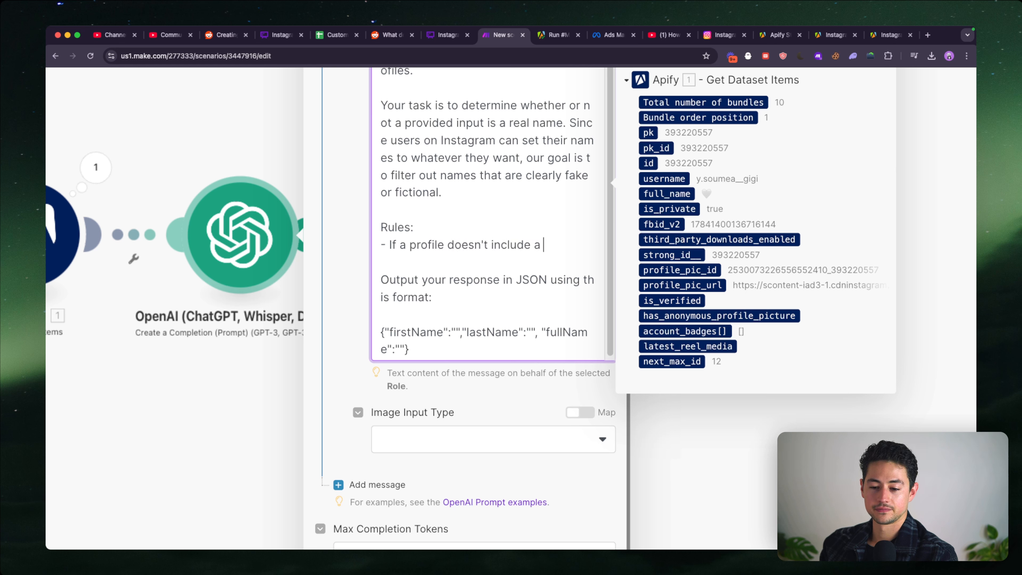
{"action": "type", "text": " a name, leave all"}
- Finish the rule with "JSON fields empty.", start another bullet, and insert "real" before "name" in the first rule
{"action": "scroll", "coordinate": [507, 200], "scroll_direction": "down", "scroll_amount": 1}
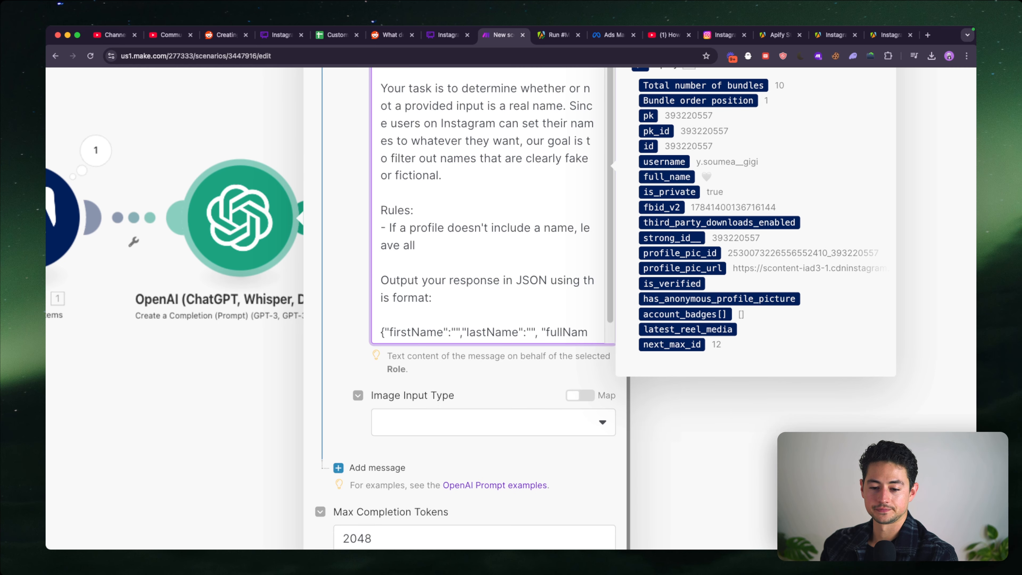
{"action": "scroll", "coordinate": [507, 199], "scroll_direction": "down", "scroll_amount": 5}
{"action": "scroll", "coordinate": [507, 199], "scroll_direction": "down", "scroll_amount": 1}
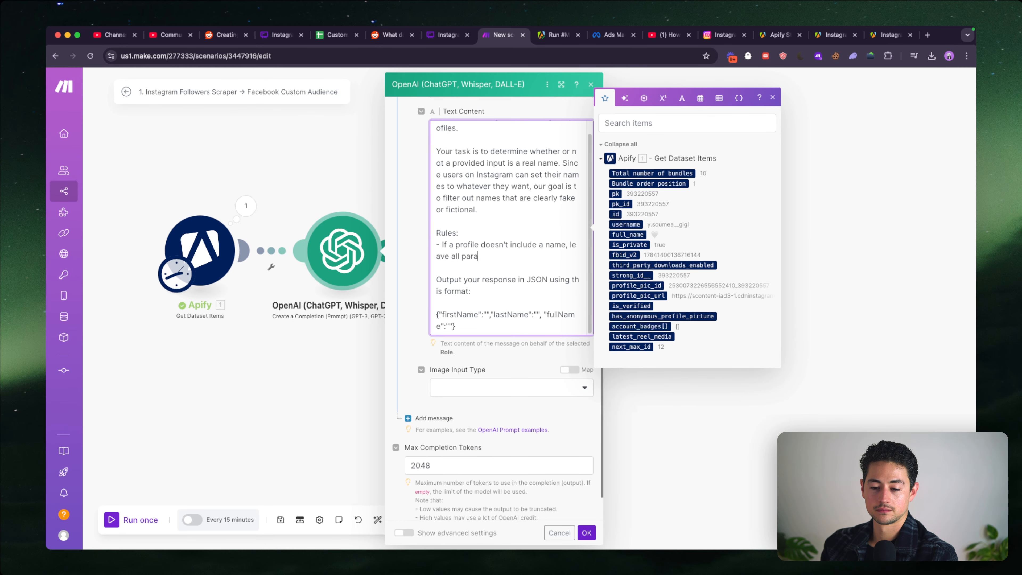
{"action": "key", "text": "shift+alt+Left"}
{"action": "type", "text": "JSON fields empty."}
{"action": "key", "text": "Return"}
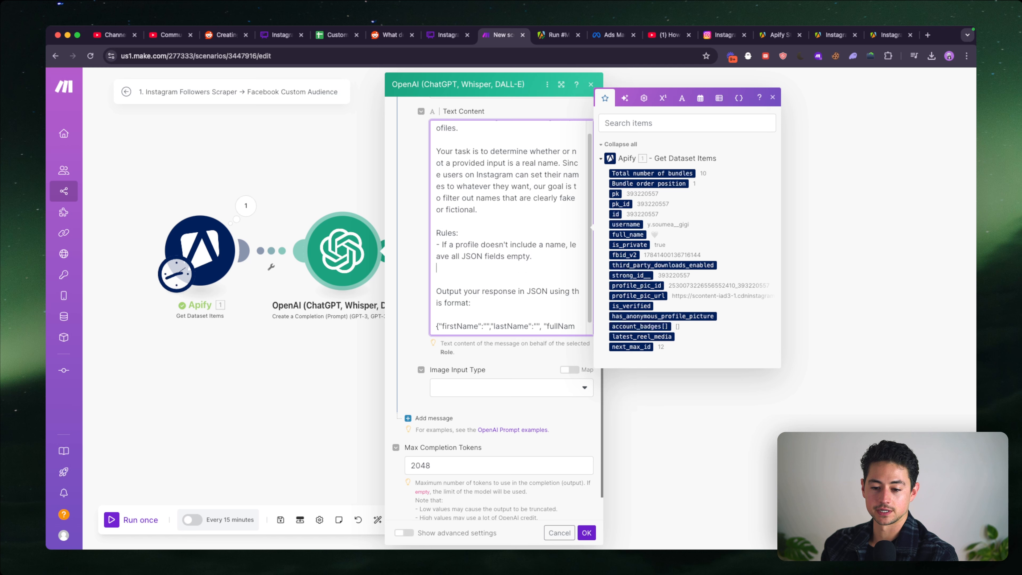
{"action": "left_click", "coordinate": [546, 245]}
{"action": "type", "text": "real"}
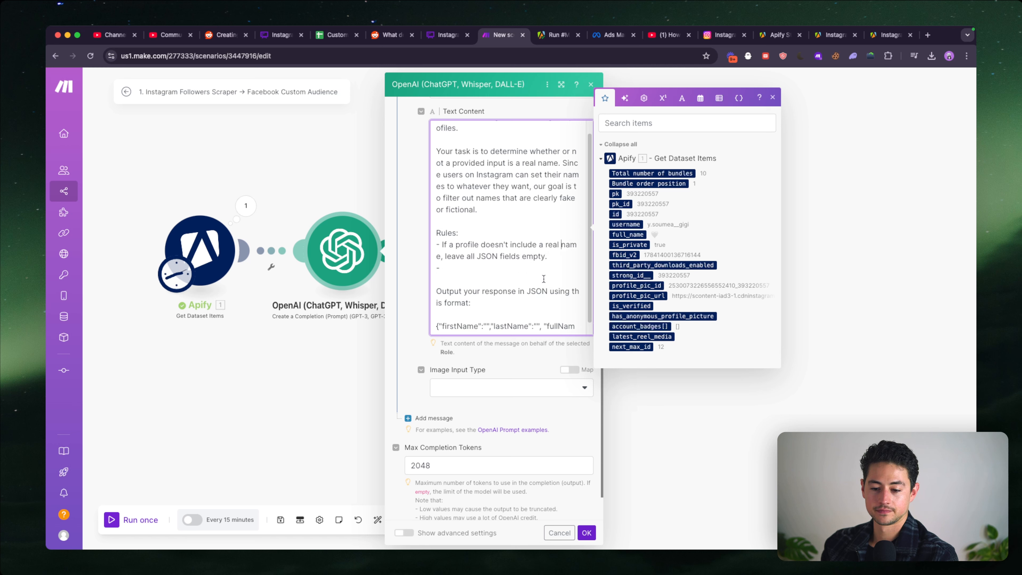
- Add a "verdict" field with the value "true or false" at the start of the JSON template in the prompt
{"action": "scroll", "coordinate": [462, 310], "scroll_direction": "down", "scroll_amount": 1}
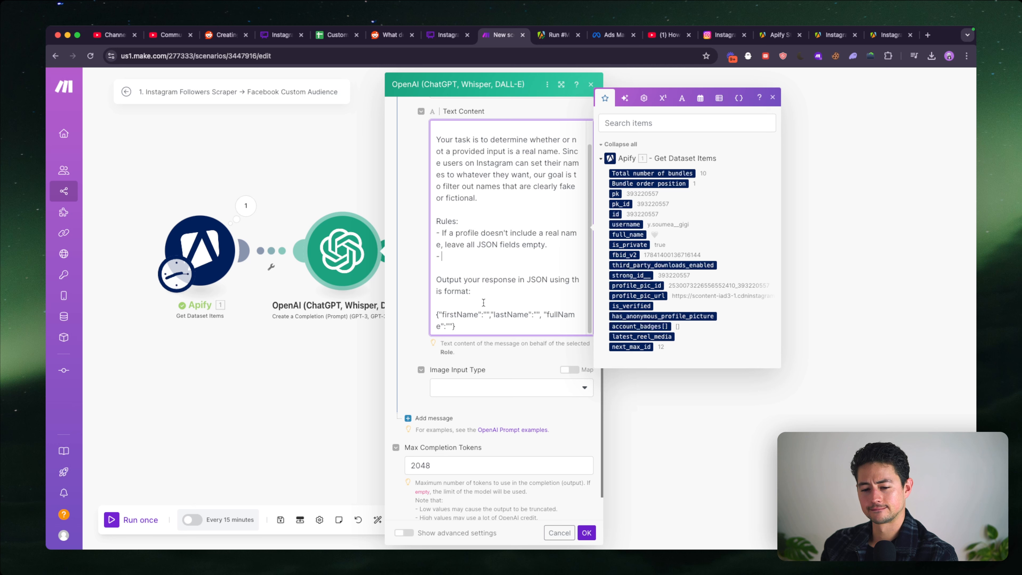
{"action": "type", "text": "\"verdict\":\"\""}
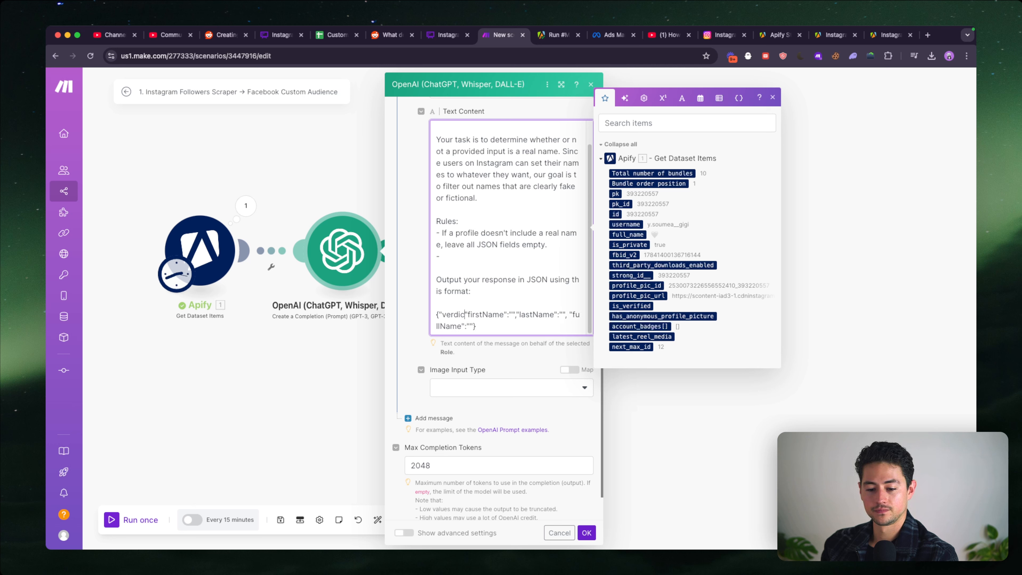
{"action": "type", "text": ","}
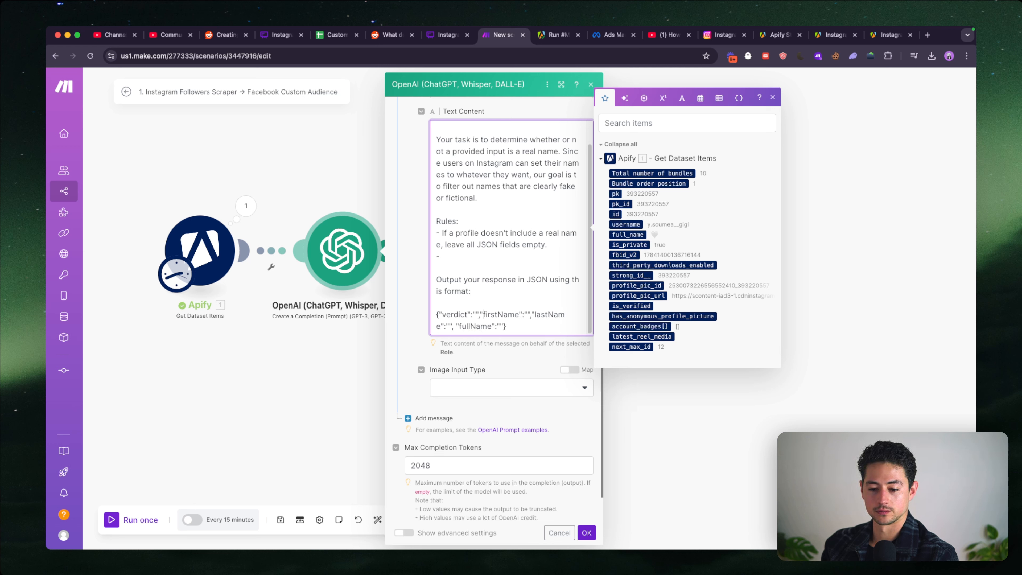
{"action": "type", "text": " true or false"}
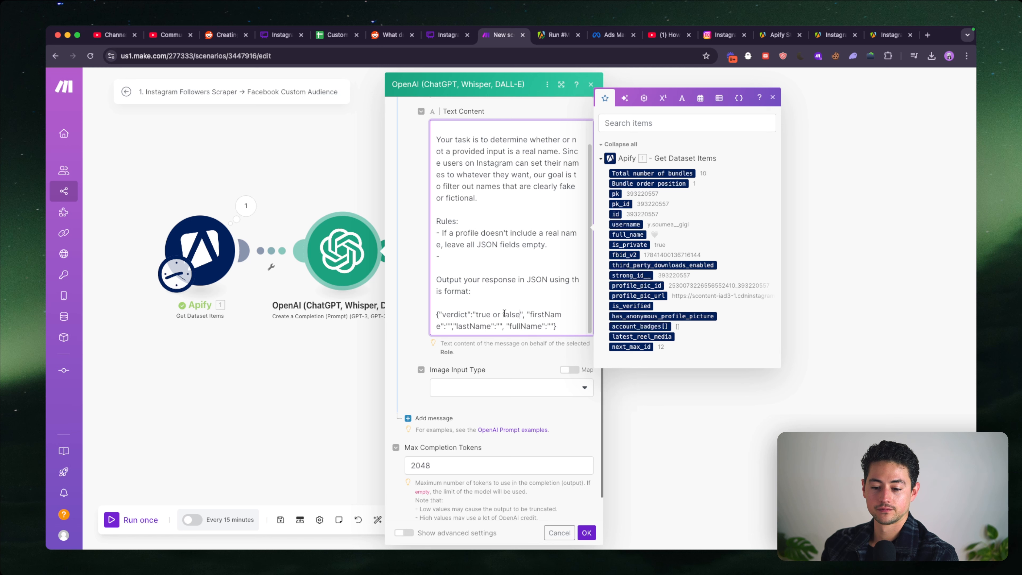
- Fill the name fields with "first name or empty", "last name or empty" and "full name or empty", and delete the empty bullet under "Rules:"
{"action": "scroll", "coordinate": [480, 312], "scroll_direction": "down", "scroll_amount": 2}
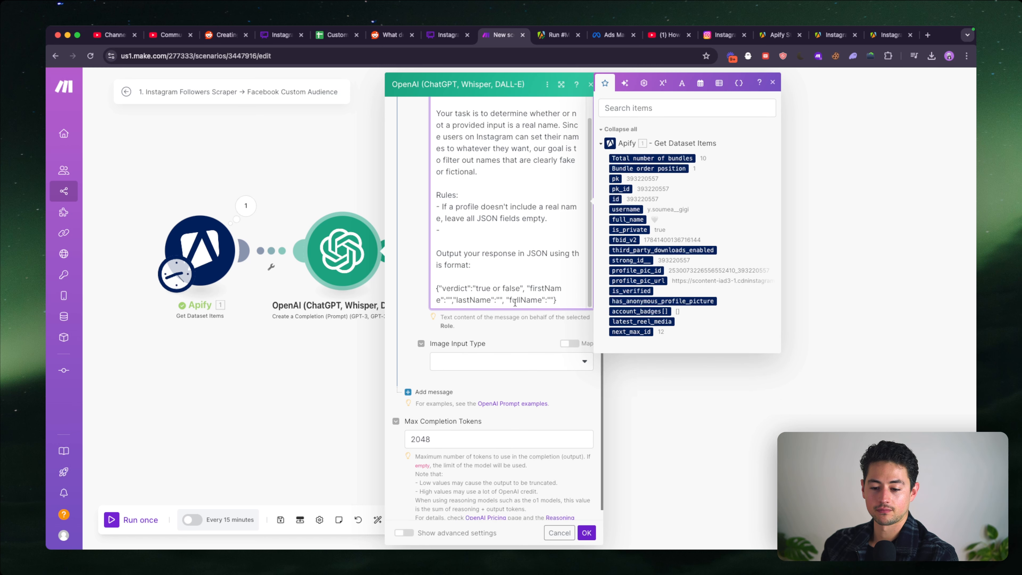
{"action": "type", "text": "first name or empty\",\""}
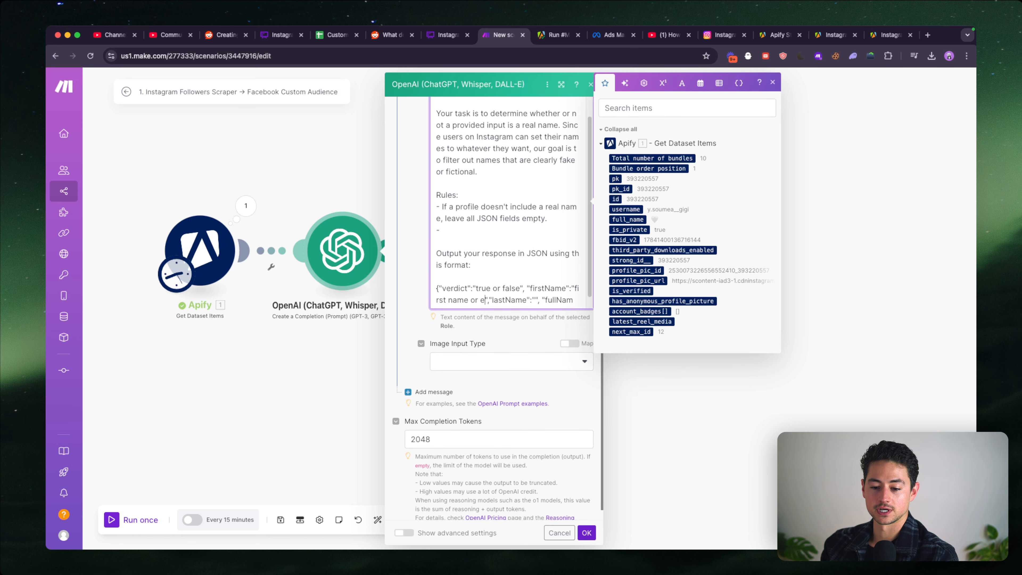
{"action": "type", "text": "lastName\":\"last name or n"}
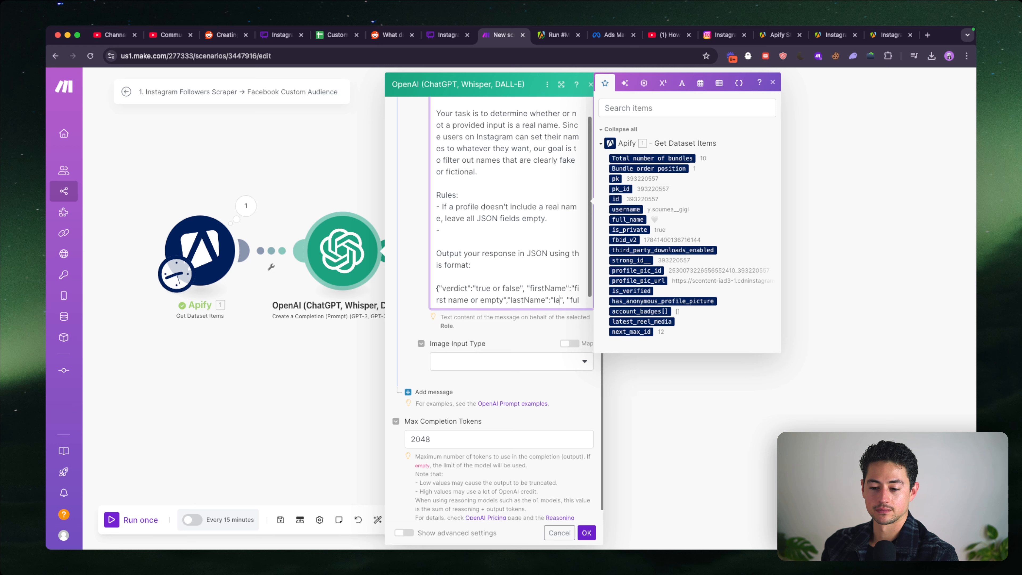
{"action": "key", "text": "BackSpace"}
{"action": "type", "text": "empty\", \""}
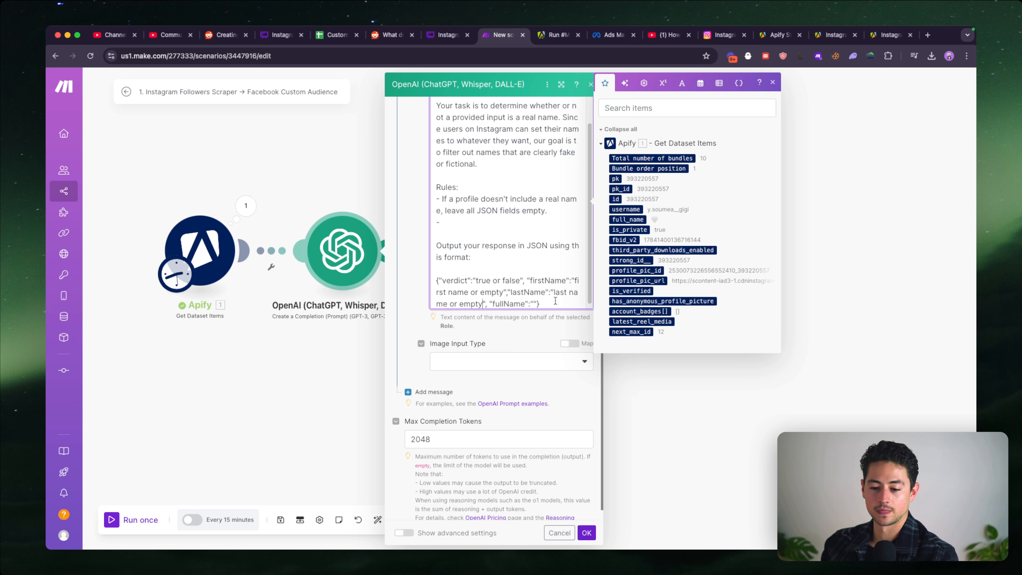
{"action": "type", "text": "fullName\":\"full name or empty"}
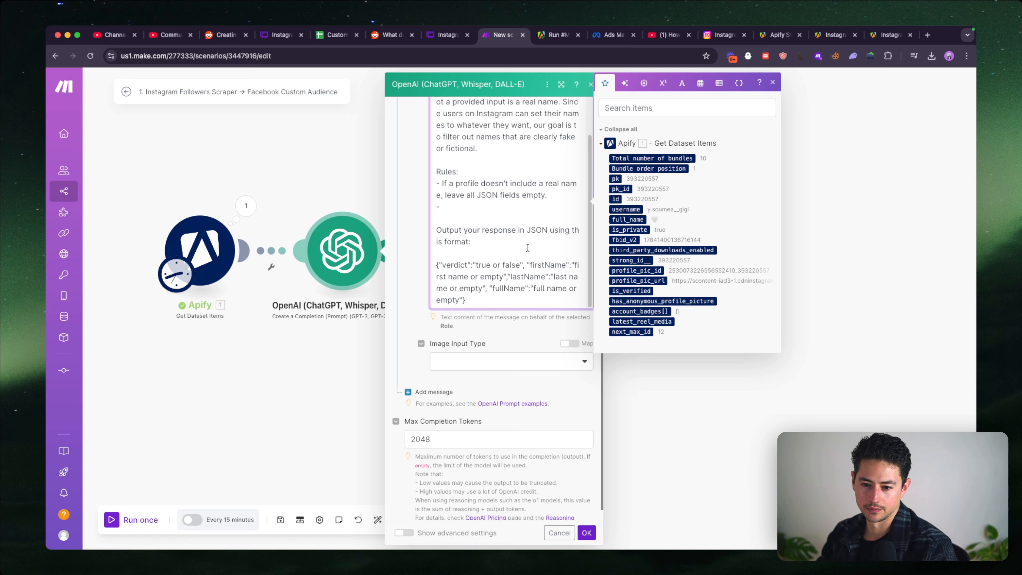
{"action": "key", "text": "BackSpace"}
{"action": "key", "text": "BackSpace"}
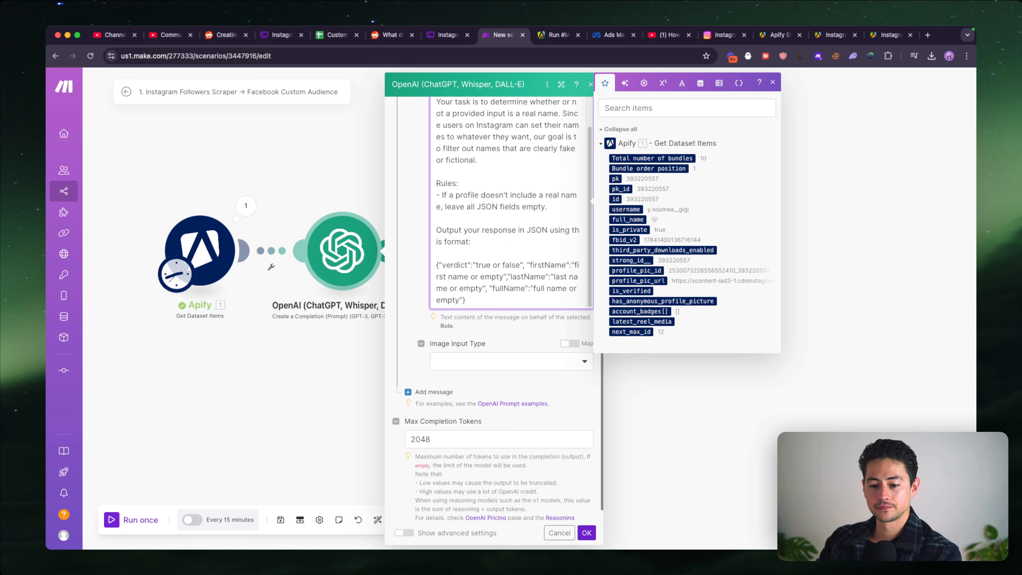
- Add a third message with the User role and start editing its text content
{"action": "left_click", "coordinate": [446, 369]}
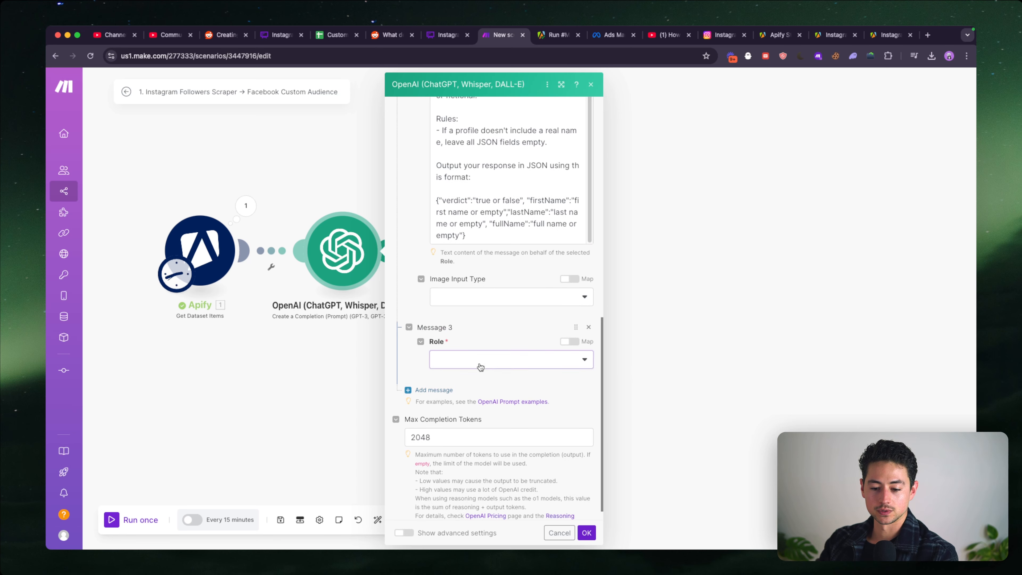
{"action": "left_click", "coordinate": [480, 366]}
{"action": "left_click", "coordinate": [476, 392]}
{"action": "left_click", "coordinate": [489, 372]}
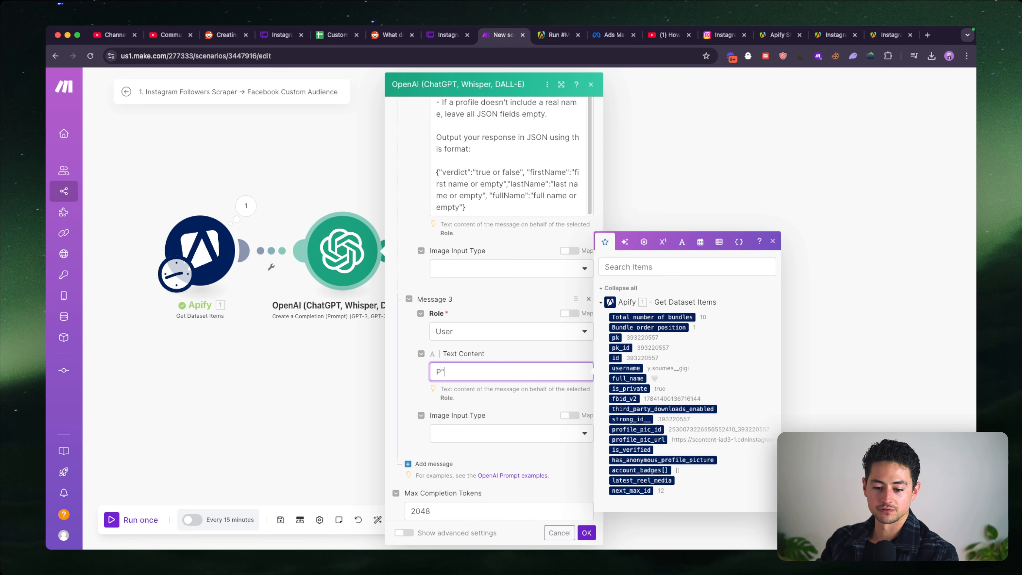
- Write a JSON object in Message 3 with Apify's full_name mapped as both key and value, plus an empty "biography" field
{"action": "scroll", "coordinate": [550, 374], "scroll_direction": "down", "scroll_amount": 1}
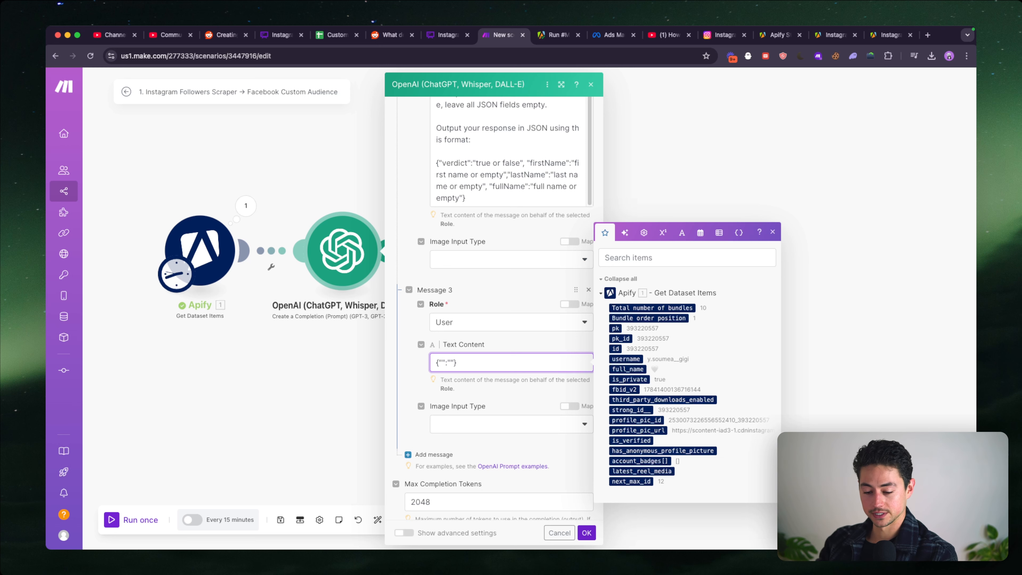
{"action": "left_click", "coordinate": [627, 370]}
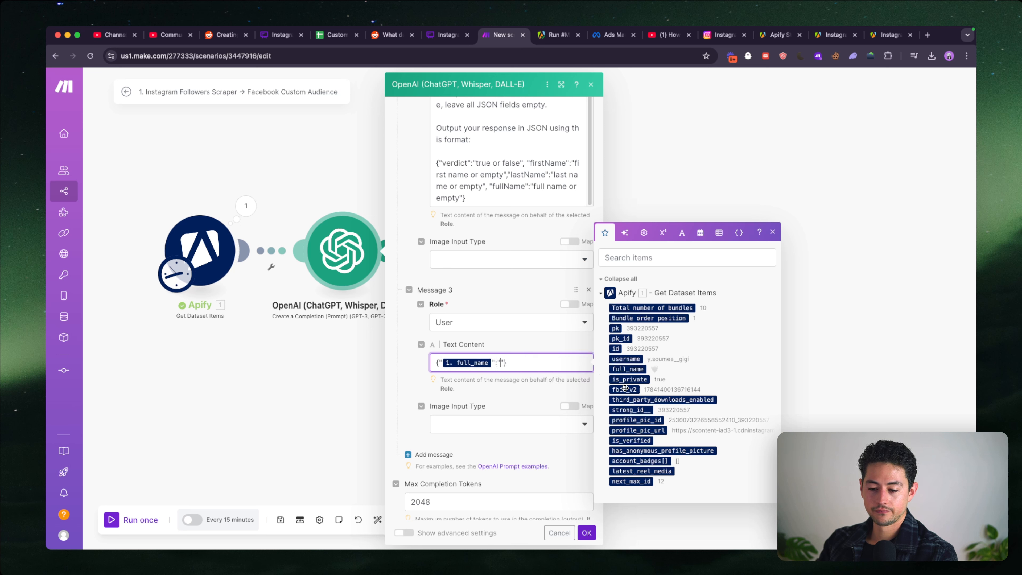
{"action": "left_click", "coordinate": [632, 369]}
{"action": "type", "text": ", \"bio"}
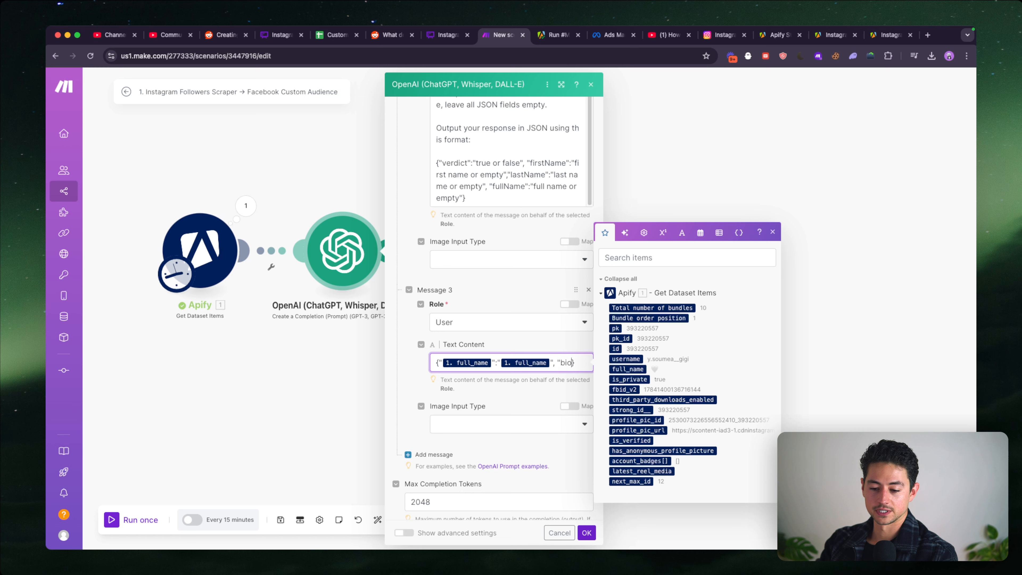
{"action": "type", "text": "graphy\":\"\""}
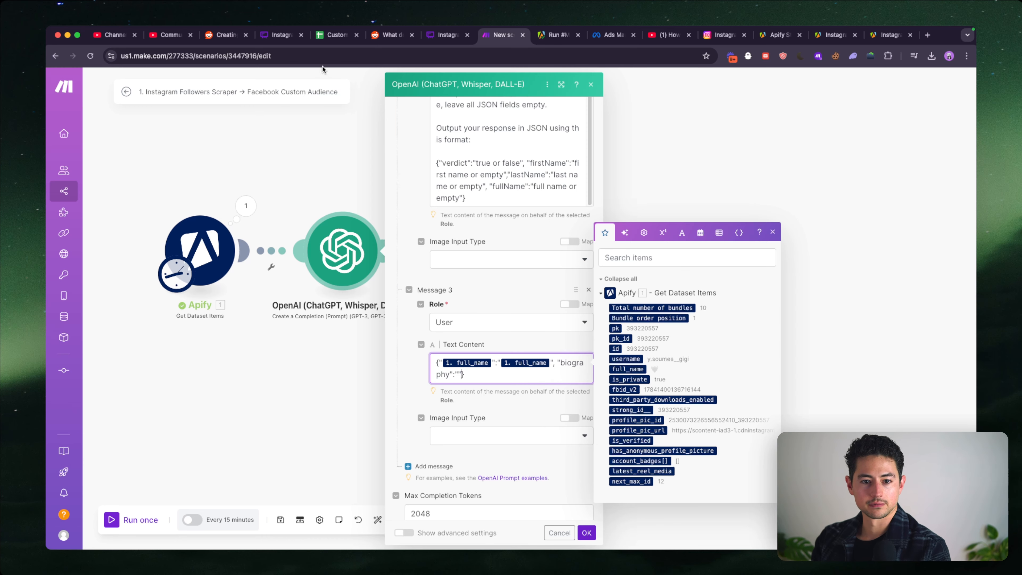
- Switch to the Apify run and search all fields of its output for "biogra"
{"action": "left_click", "coordinate": [558, 34]}
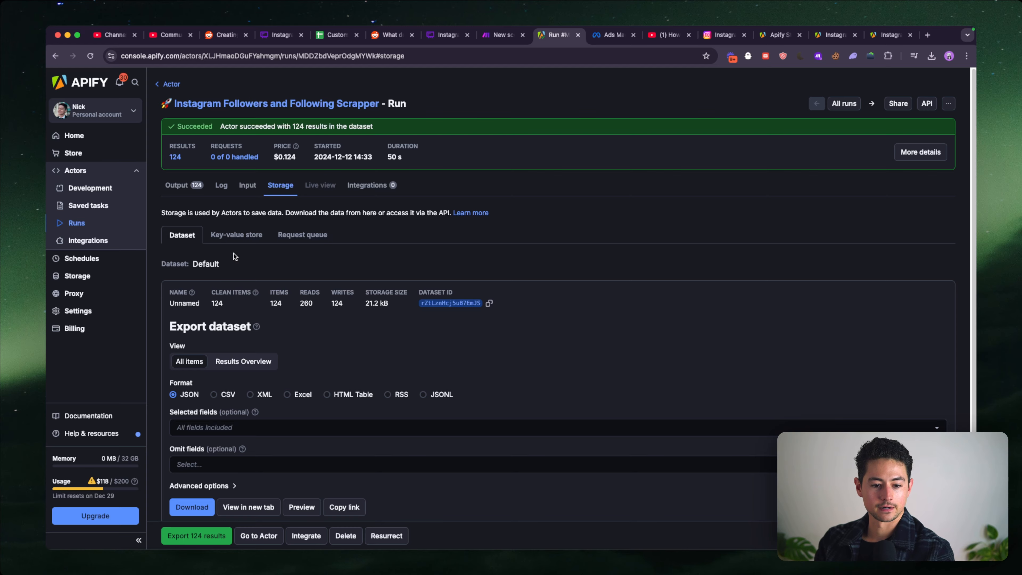
{"action": "left_click", "coordinate": [195, 187]}
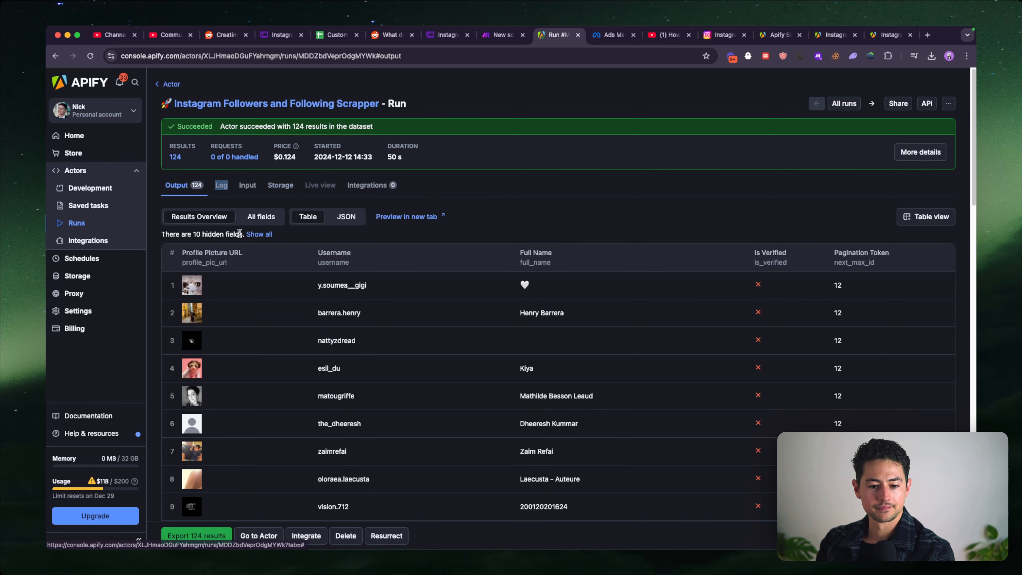
{"action": "left_click", "coordinate": [262, 218]}
{"action": "key", "text": "super+f"}
{"action": "type", "text": "biogra"}
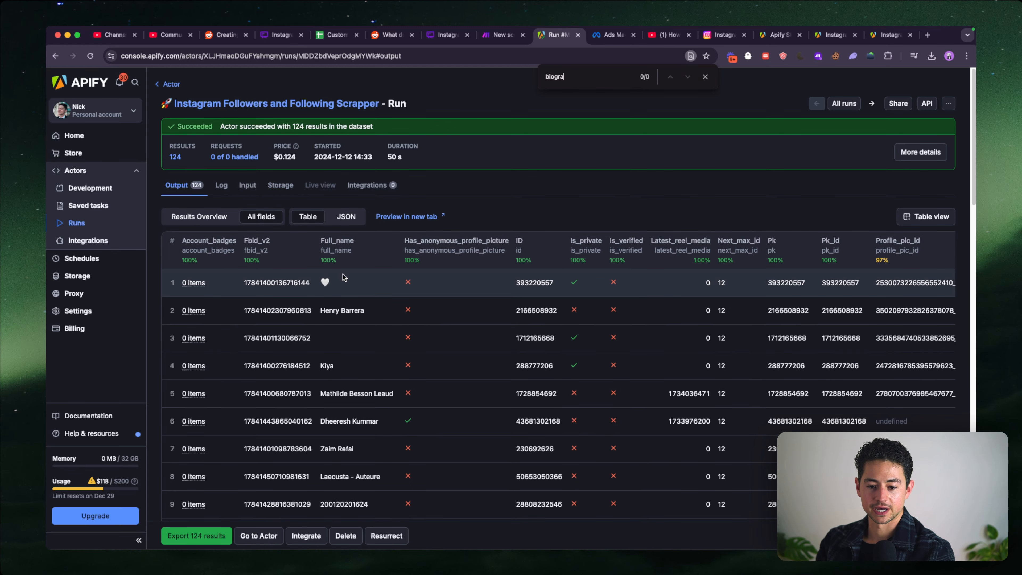
{"action": "scroll", "coordinate": [382, 283], "scroll_direction": "right", "scroll_amount": 10}
{"action": "scroll", "coordinate": [382, 283], "scroll_direction": "left", "scroll_amount": 10}
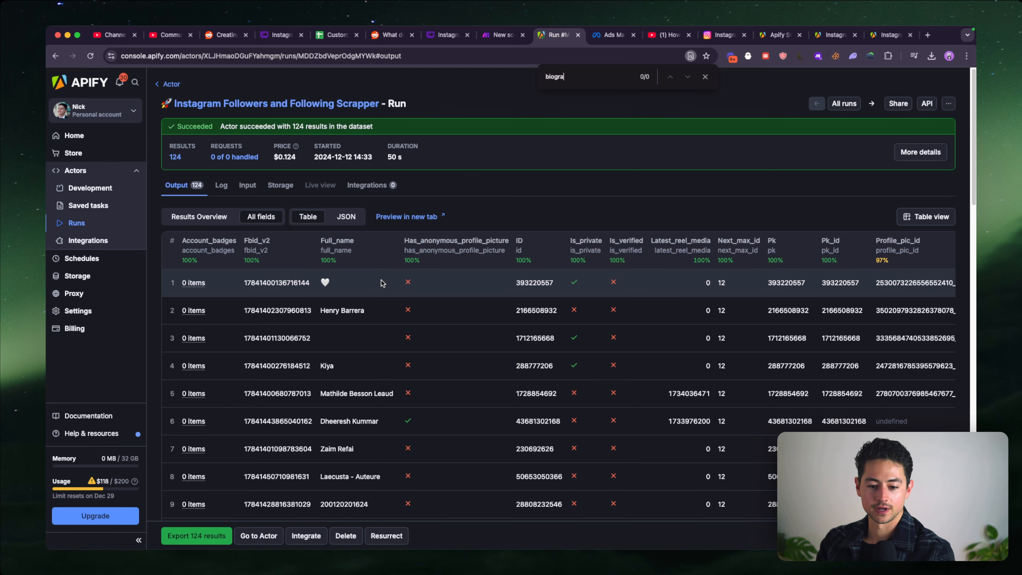
{"action": "scroll", "coordinate": [382, 283], "scroll_direction": "down", "scroll_amount": 5}
{"action": "scroll", "coordinate": [449, 308], "scroll_direction": "up", "scroll_amount": 5}
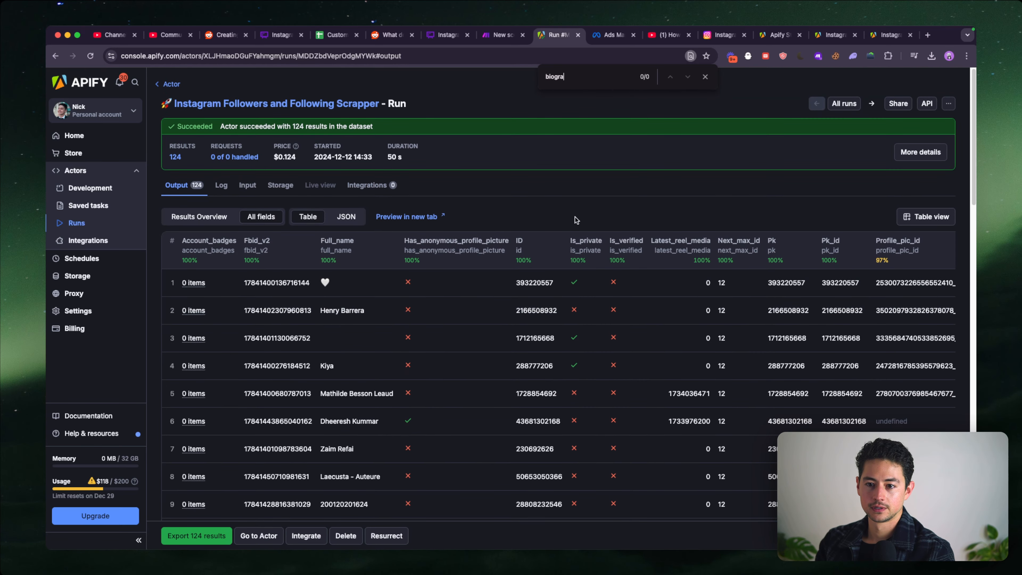
- Return to the Make scenario and delete the "biography" field from the Message 3 JSON
{"action": "key", "text": "ctrl+shift+Tab"}
{"action": "left_click_drag", "start_coordinate": [459, 373], "coordinate": [554, 362]}
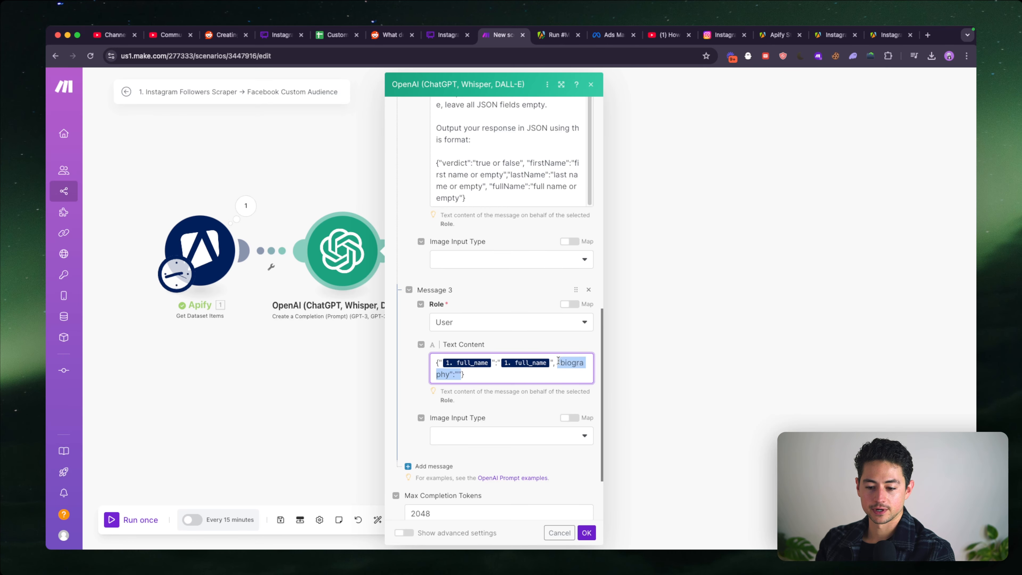
{"action": "key", "text": "BackSpace"}
{"action": "scroll", "coordinate": [551, 375], "scroll_direction": "down", "scroll_amount": 1}
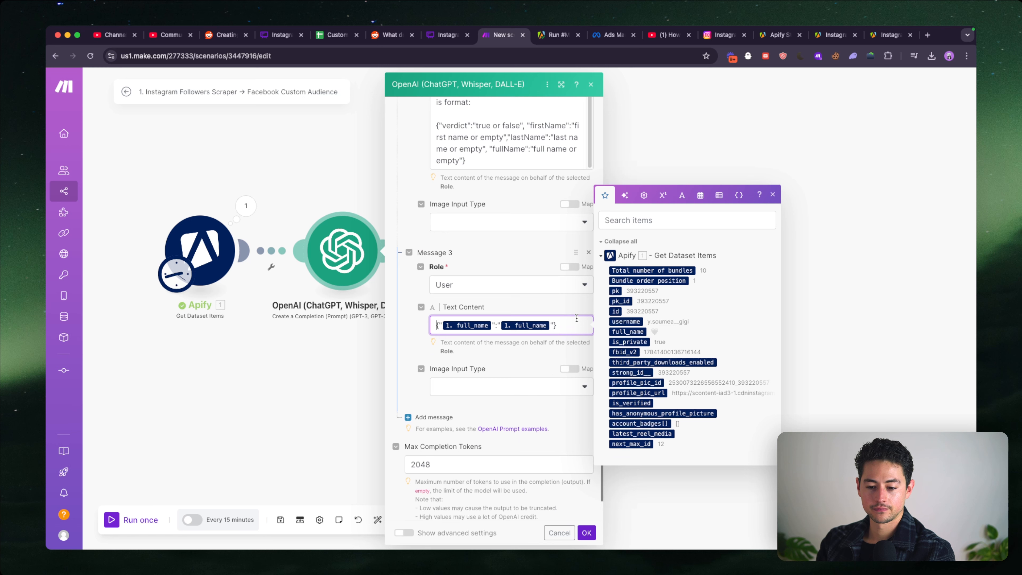
- Replace the mapped full_name variable used as the JSON key in Message 3 with the plain text "fullName"
{"action": "key", "text": "super+a"}
{"action": "scroll", "coordinate": [578, 324], "scroll_direction": "up", "scroll_amount": 3}
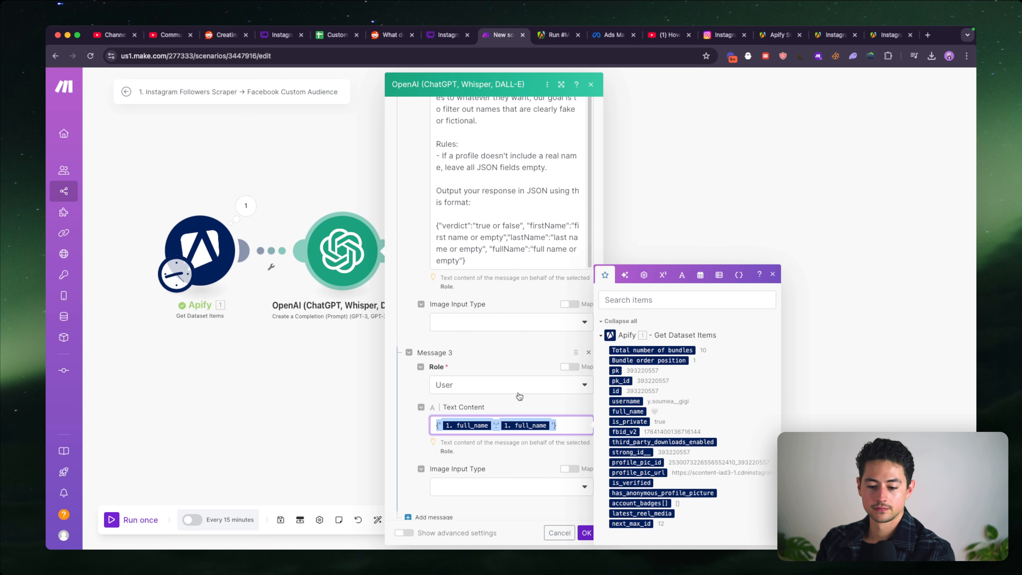
{"action": "left_click", "coordinate": [491, 425]}
{"action": "key", "text": "BackSpace"}
{"action": "type", "text": "fullName"}
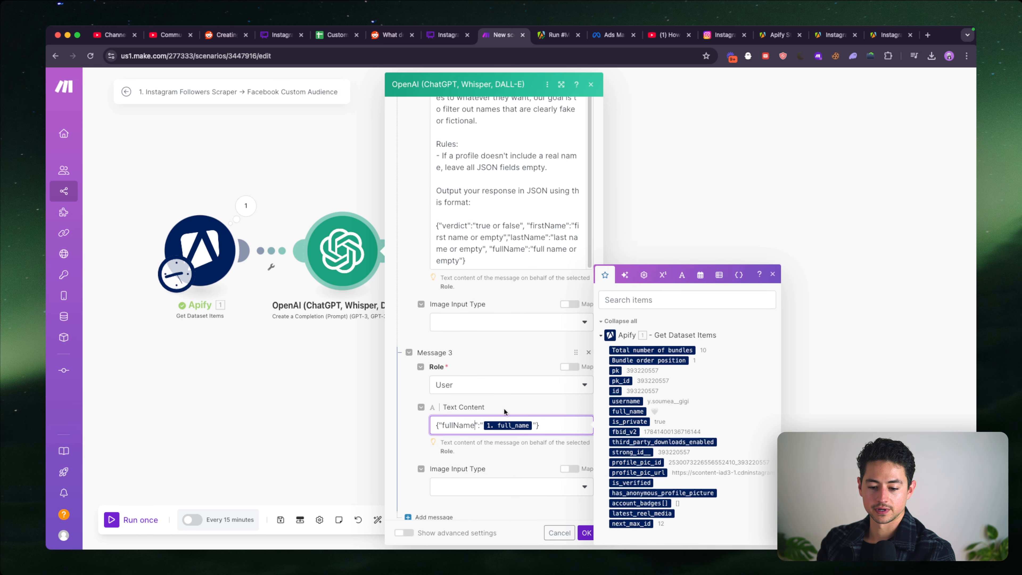
- Rename the JSON key in Message 3 to "instagramName"
{"action": "left_click", "coordinate": [519, 356]}
{"action": "left_click", "coordinate": [460, 424]}
{"action": "double_click", "coordinate": [459, 425]}
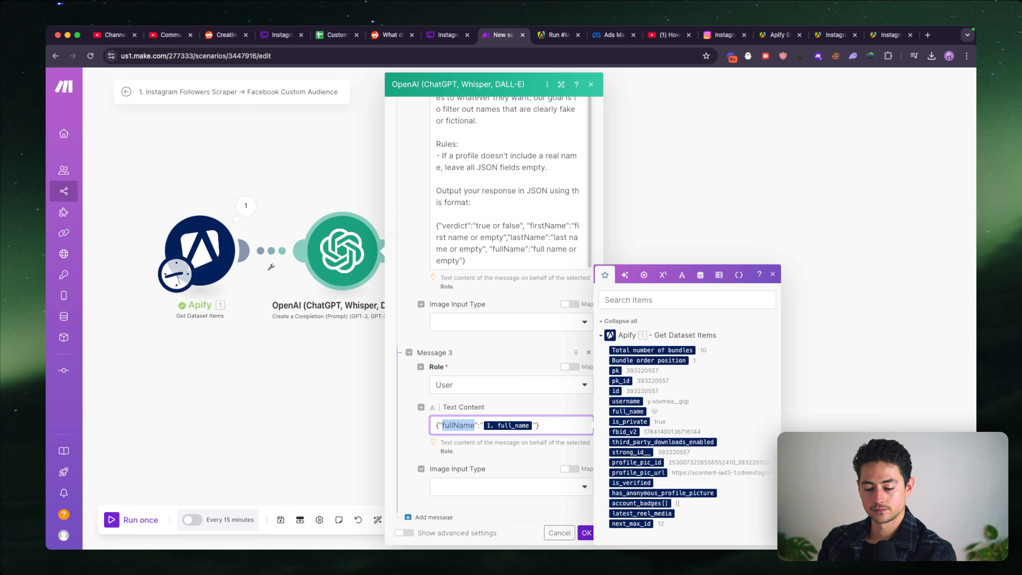
{"action": "type", "text": "instagramName"}
- In the advanced settings, set the response format to JSON Object with Parse JSON Response set to Yes, and save the OpenAI module
{"action": "scroll", "coordinate": [559, 374], "scroll_direction": "down", "scroll_amount": 3}
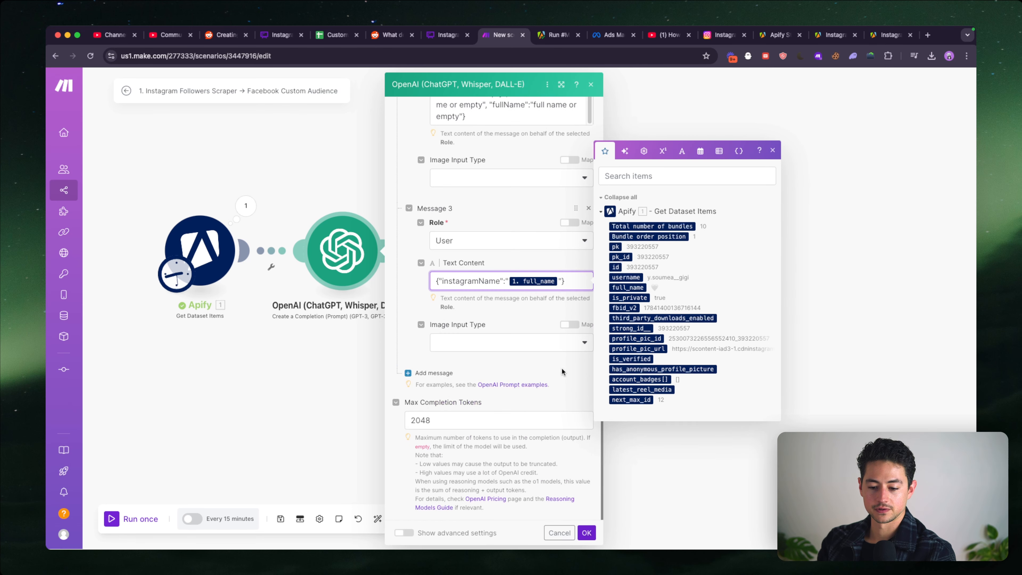
{"action": "left_click", "coordinate": [404, 533]}
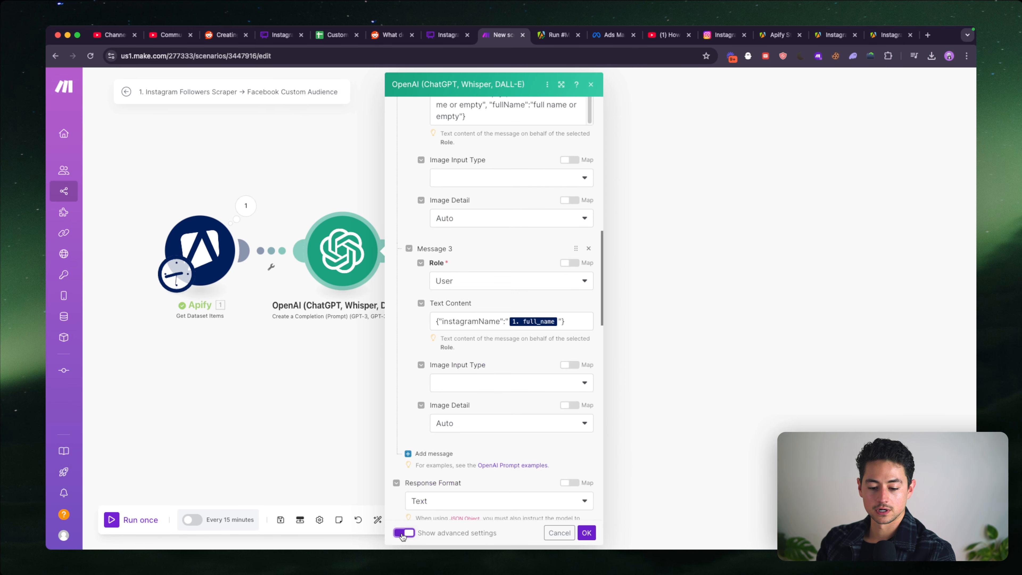
{"action": "scroll", "coordinate": [459, 483], "scroll_direction": "down", "scroll_amount": 4}
{"action": "left_click", "coordinate": [467, 356]}
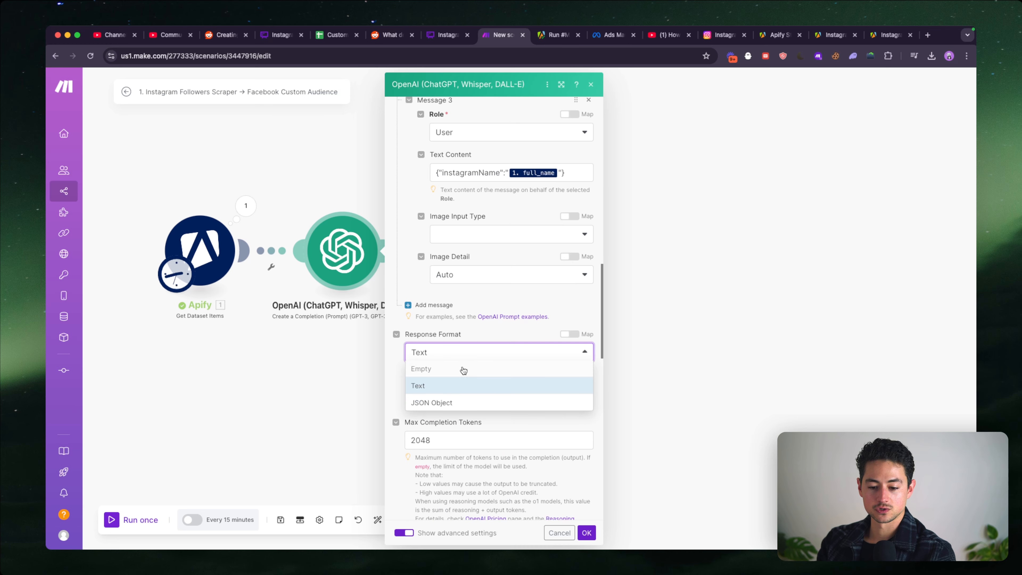
{"action": "left_click", "coordinate": [458, 402]}
{"action": "scroll", "coordinate": [439, 377], "scroll_direction": "down", "scroll_amount": 2}
{"action": "left_click", "coordinate": [409, 363]}
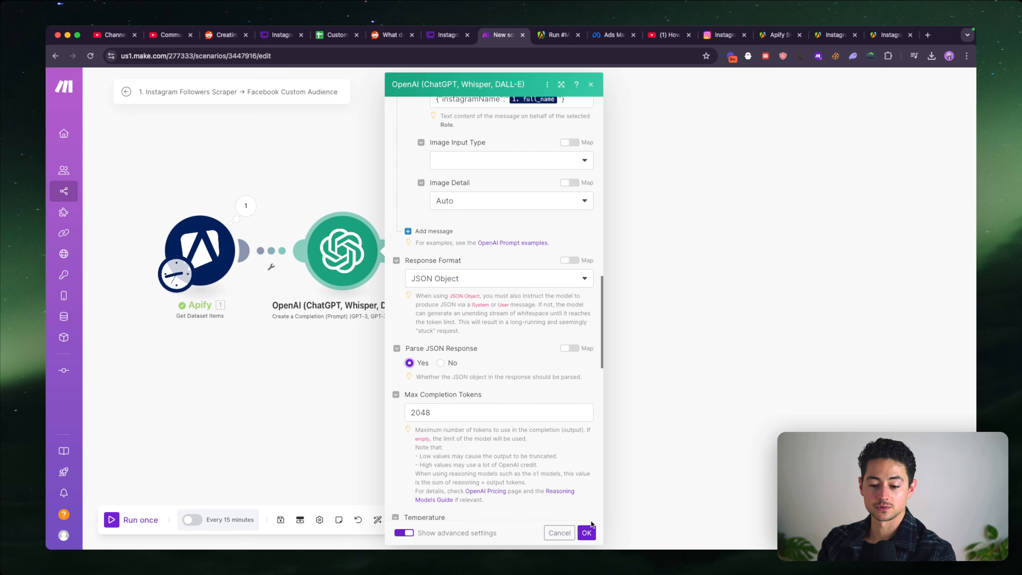
{"action": "left_click", "coordinate": [586, 533]}
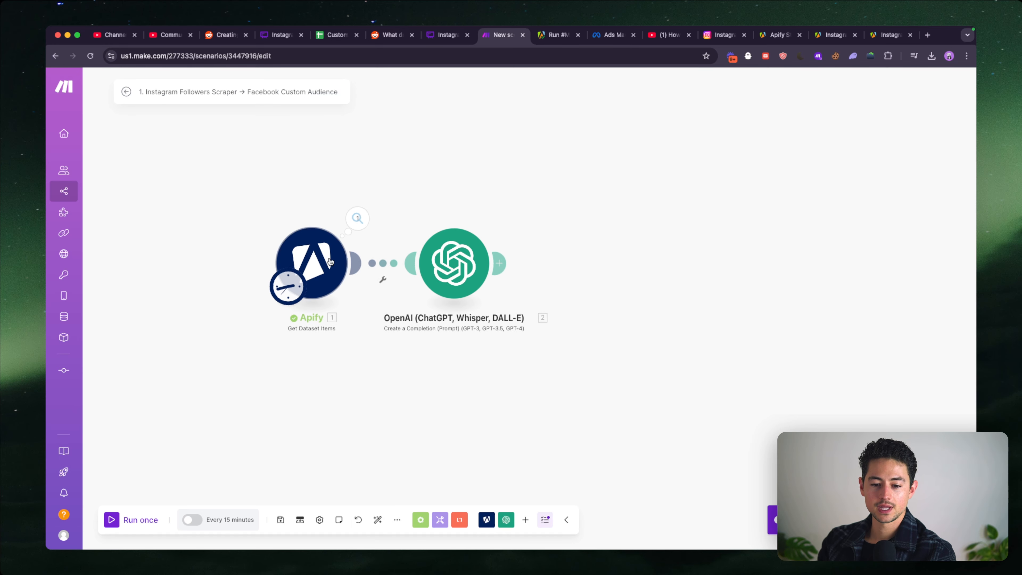
- Run the scenario once and open the OpenAI module's list of executed operations
{"action": "left_click", "coordinate": [327, 262]}
{"action": "left_click", "coordinate": [317, 372]}
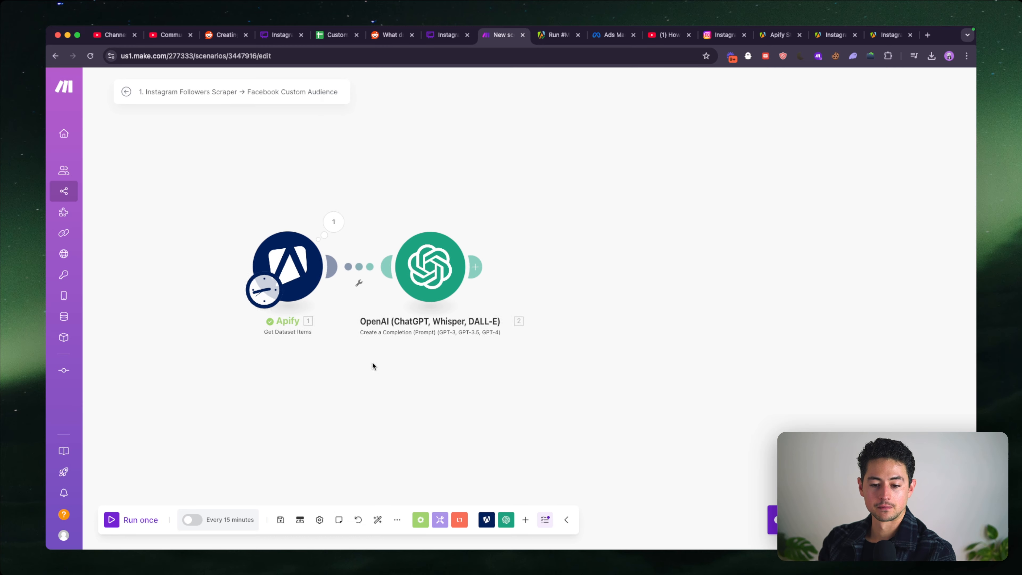
{"action": "left_click", "coordinate": [139, 519]}
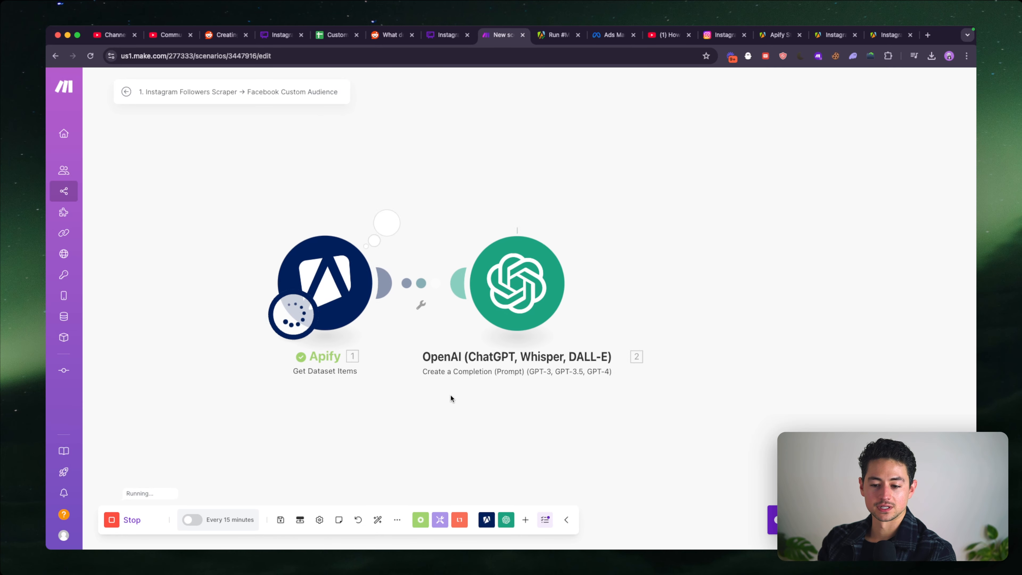
{"action": "scroll", "coordinate": [474, 282], "scroll_direction": "down", "scroll_amount": 2}
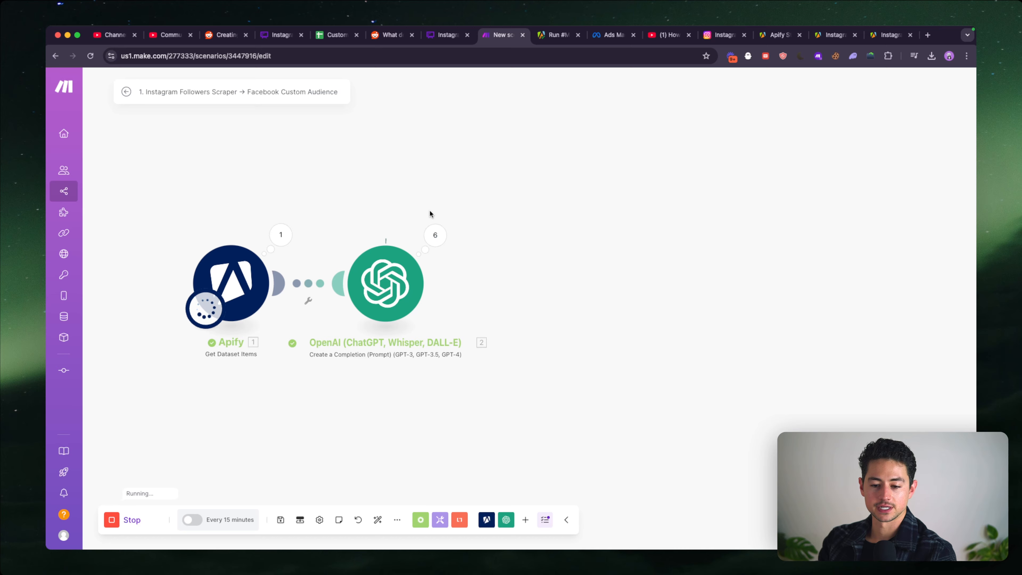
{"action": "left_click", "coordinate": [436, 234]}
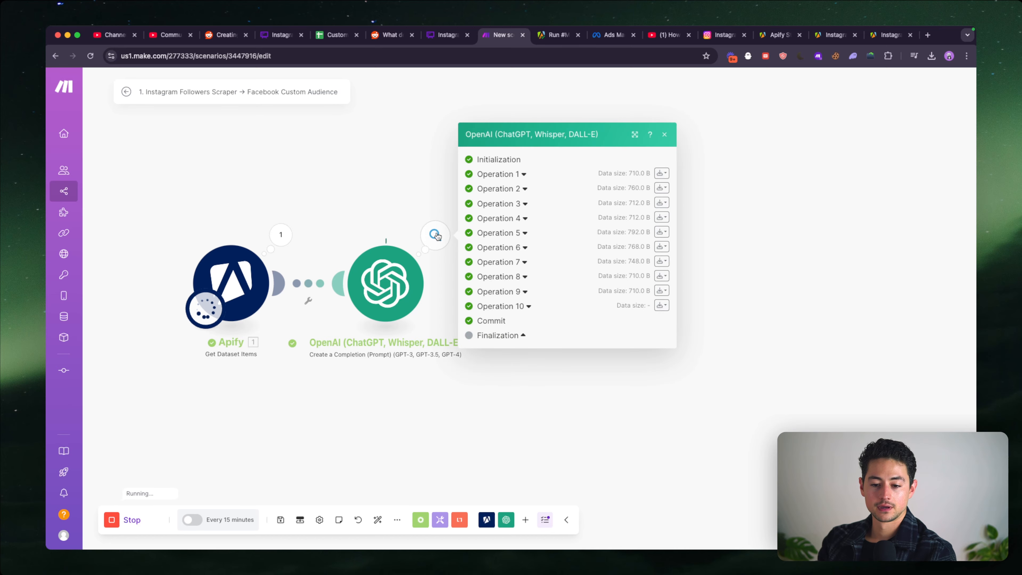
- Expand Operation 1 and examine the Instagram name sent in message 3 and the parsed result
{"action": "left_click", "coordinate": [523, 177]}
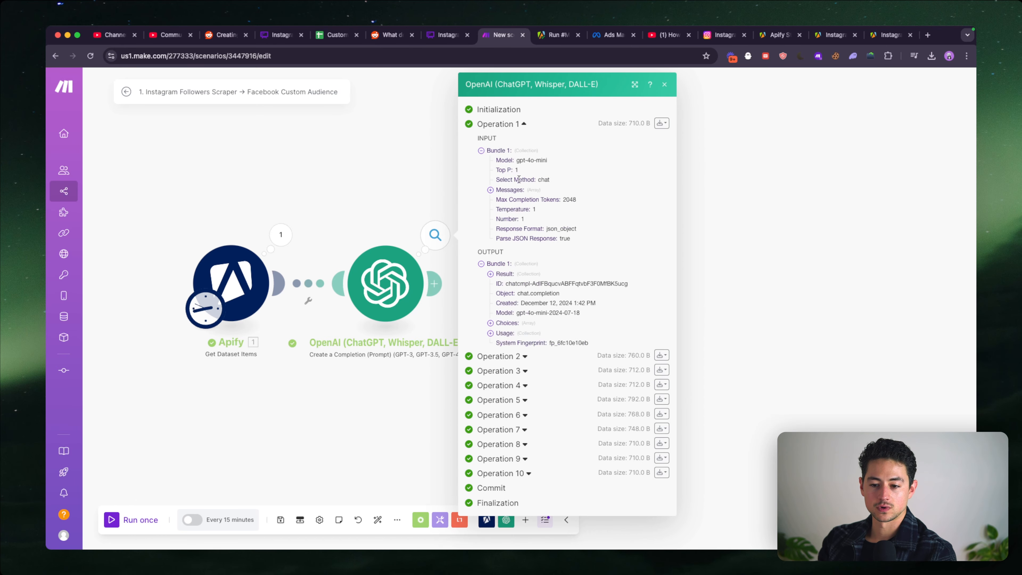
{"action": "left_click", "coordinate": [512, 189]}
{"action": "left_click", "coordinate": [518, 221]}
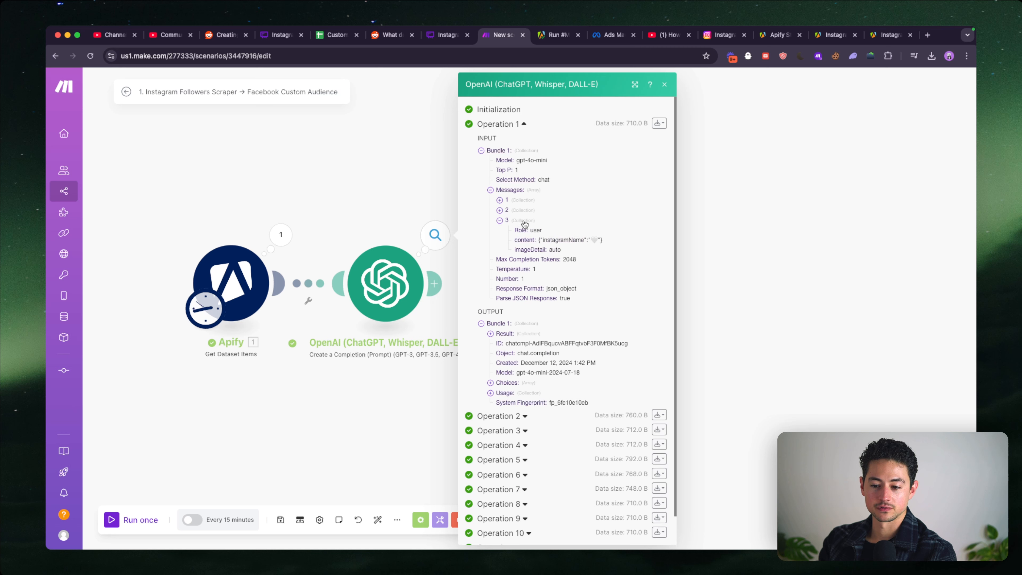
{"action": "left_click", "coordinate": [513, 335]}
{"action": "scroll", "coordinate": [566, 168], "scroll_direction": "down", "scroll_amount": 2}
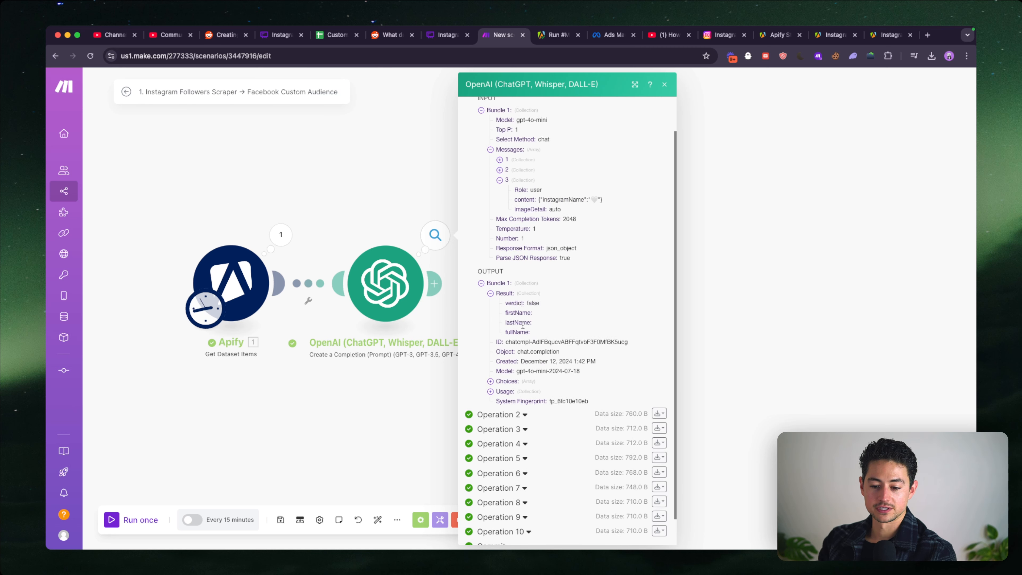
- Expand Operation 2 and compare its prompt and the name sent in message 3 with the parsed result
{"action": "scroll", "coordinate": [523, 354], "scroll_direction": "down", "scroll_amount": 1}
{"action": "left_click", "coordinate": [519, 386]}
{"action": "scroll", "coordinate": [521, 378], "scroll_direction": "down", "scroll_amount": 3}
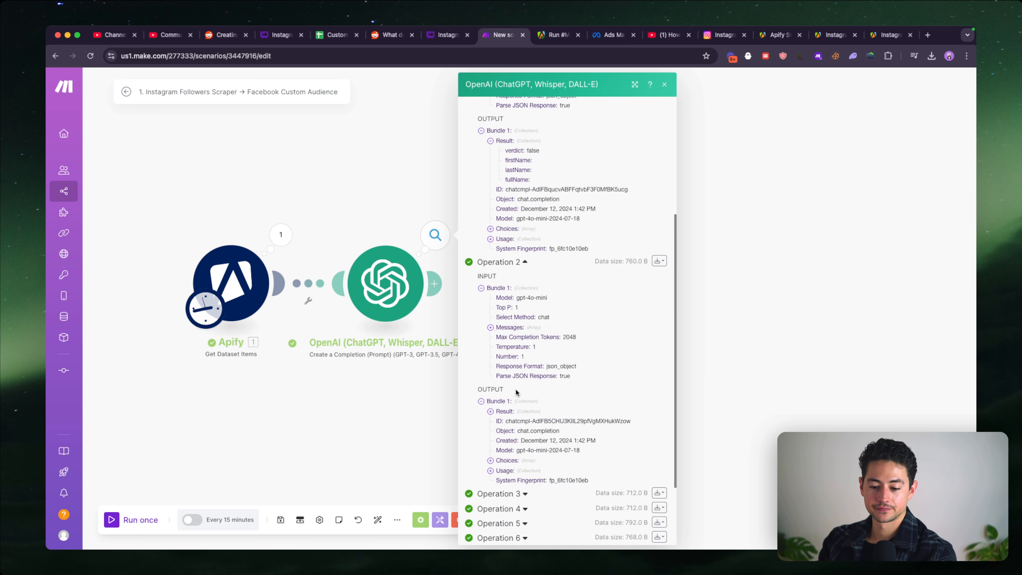
{"action": "left_click", "coordinate": [490, 327]}
{"action": "scroll", "coordinate": [503, 306], "scroll_direction": "down", "scroll_amount": 2}
{"action": "left_click", "coordinate": [499, 301]}
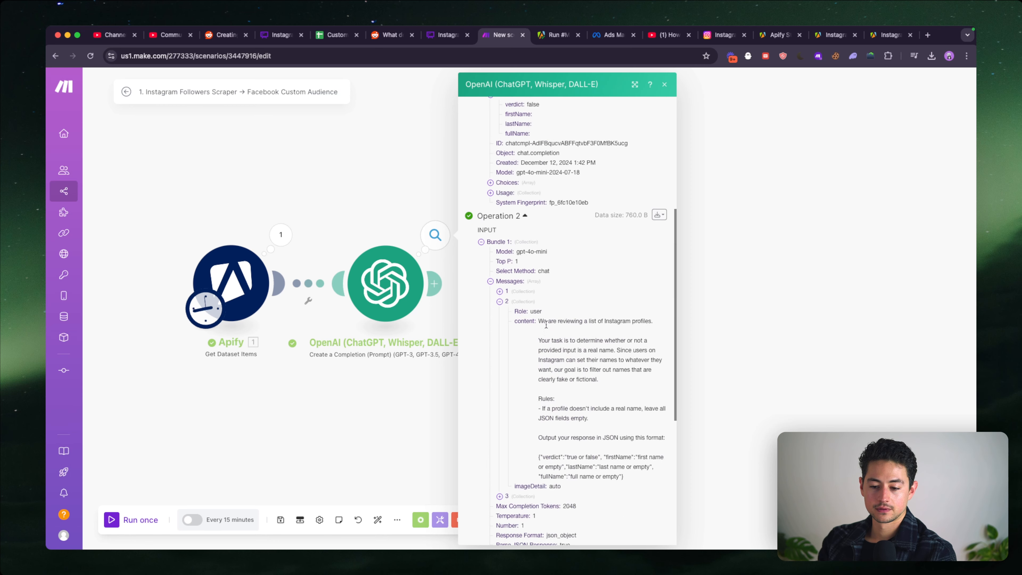
{"action": "scroll", "coordinate": [546, 324], "scroll_direction": "down", "scroll_amount": 1}
{"action": "left_click", "coordinate": [499, 290]}
{"action": "left_click", "coordinate": [499, 300]}
{"action": "scroll", "coordinate": [565, 296], "scroll_direction": "down", "scroll_amount": 3}
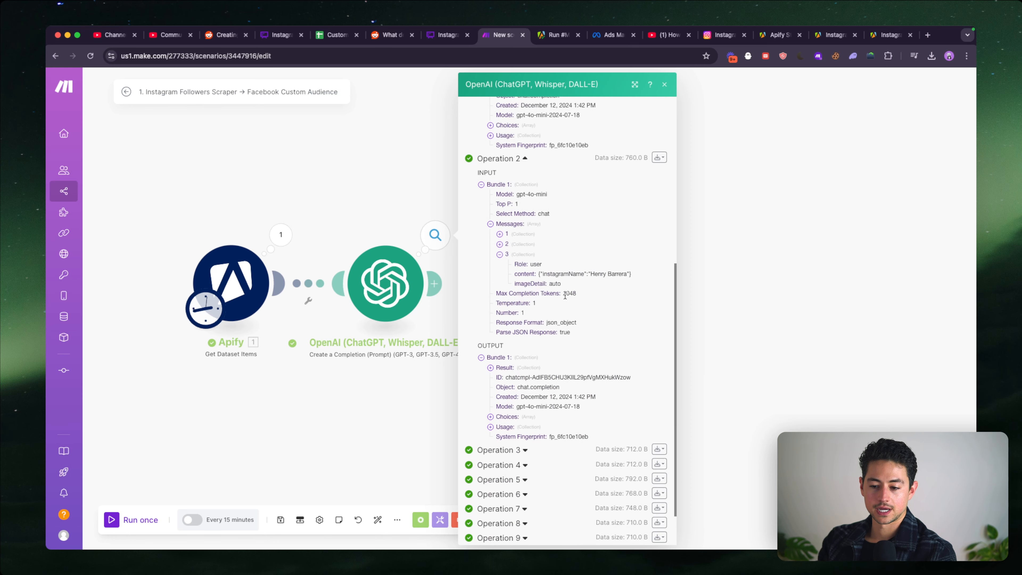
{"action": "scroll", "coordinate": [565, 296], "scroll_direction": "down", "scroll_amount": 2}
{"action": "left_click", "coordinate": [504, 309]}
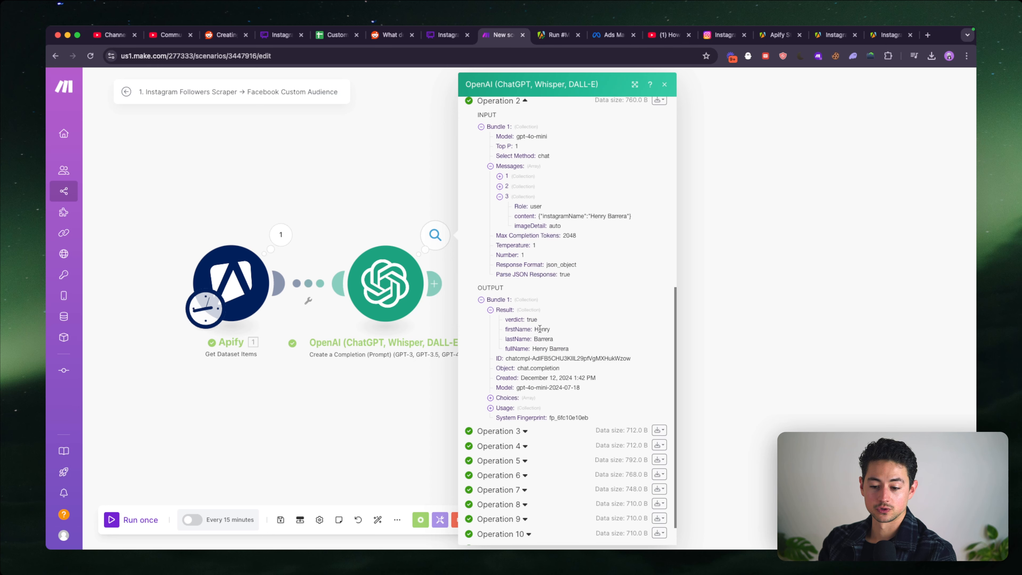
- Expand Operation 3 and check the content of message 3 against the fields of its output result
{"action": "scroll", "coordinate": [535, 362], "scroll_direction": "down", "scroll_amount": 2}
{"action": "left_click", "coordinate": [499, 398]}
{"action": "scroll", "coordinate": [507, 322], "scroll_direction": "down", "scroll_amount": 4}
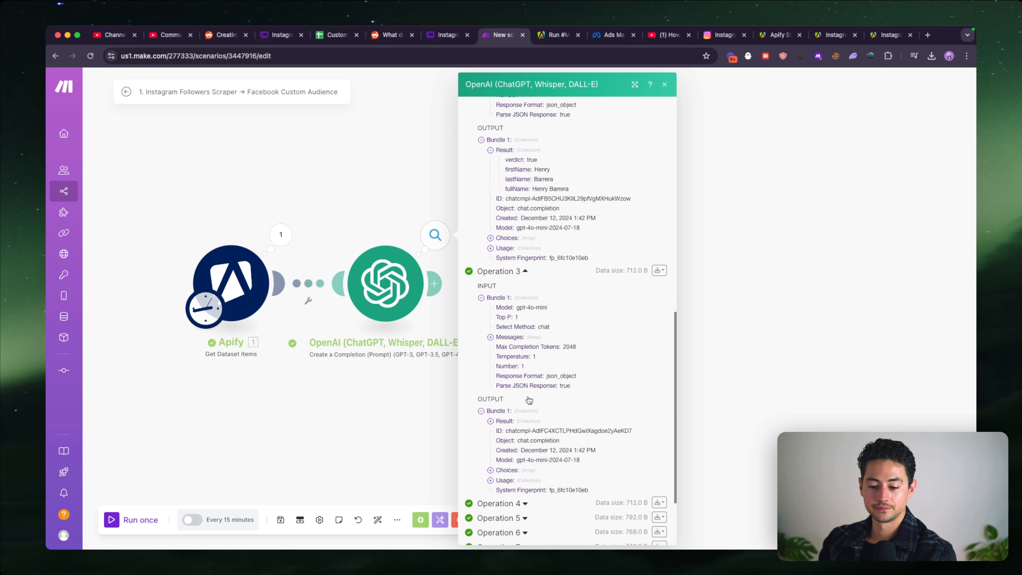
{"action": "left_click", "coordinate": [508, 308]}
{"action": "scroll", "coordinate": [537, 318], "scroll_direction": "down", "scroll_amount": 2}
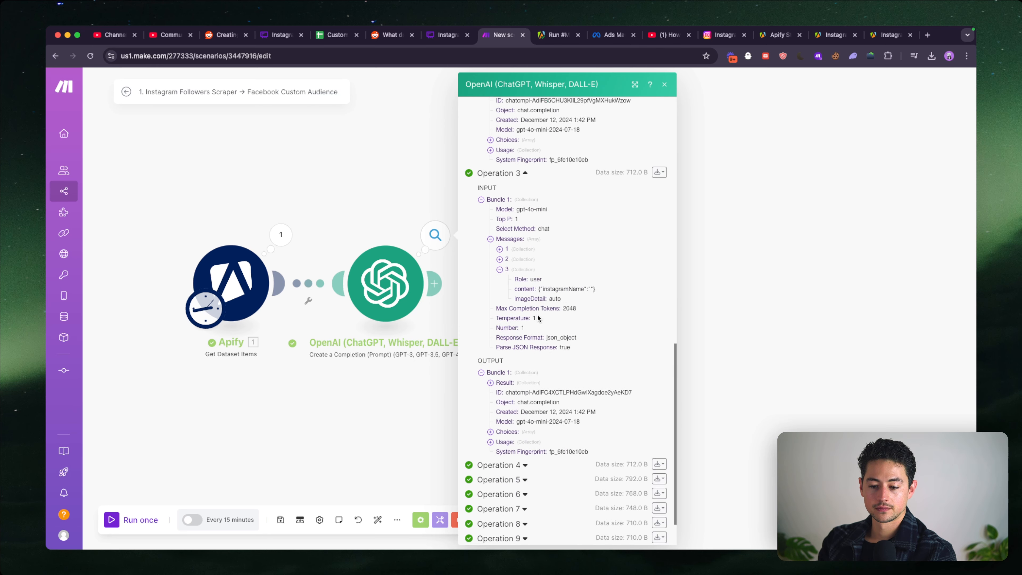
{"action": "scroll", "coordinate": [563, 314], "scroll_direction": "down", "scroll_amount": 2}
{"action": "left_click", "coordinate": [503, 334]}
{"action": "scroll", "coordinate": [523, 382], "scroll_direction": "down", "scroll_amount": 2}
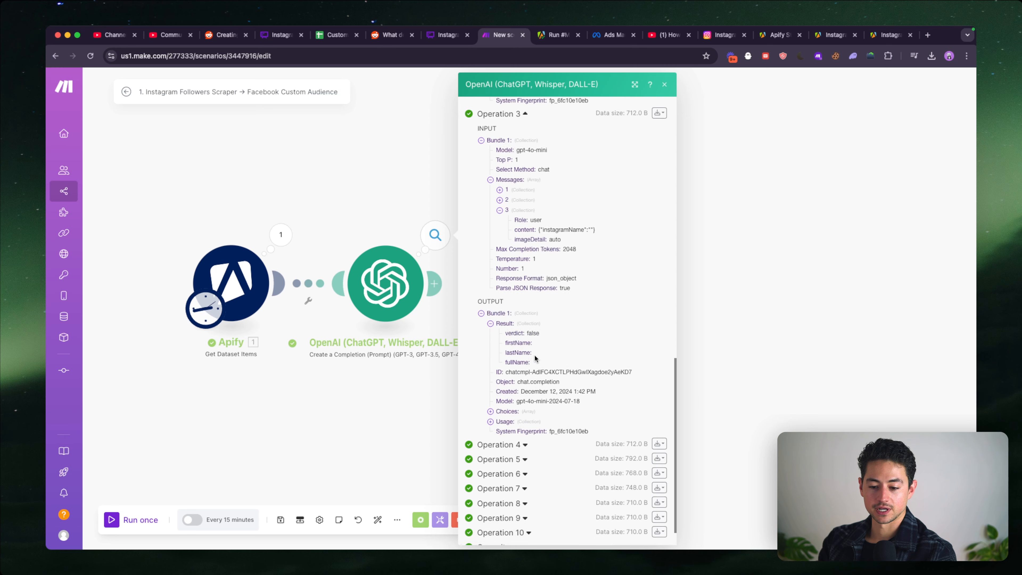
- Inspect Operation 4's third input message and its verdict and name fields in the output
{"action": "left_click", "coordinate": [525, 414]}
{"action": "scroll", "coordinate": [523, 362], "scroll_direction": "down", "scroll_amount": 5}
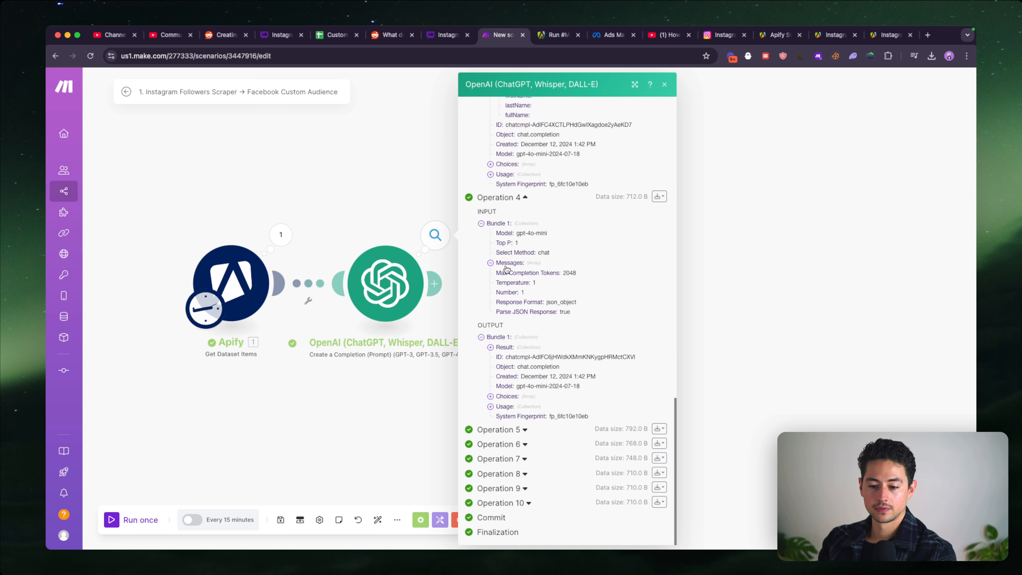
{"action": "left_click", "coordinate": [517, 293]}
{"action": "scroll", "coordinate": [518, 338], "scroll_direction": "down", "scroll_amount": 3}
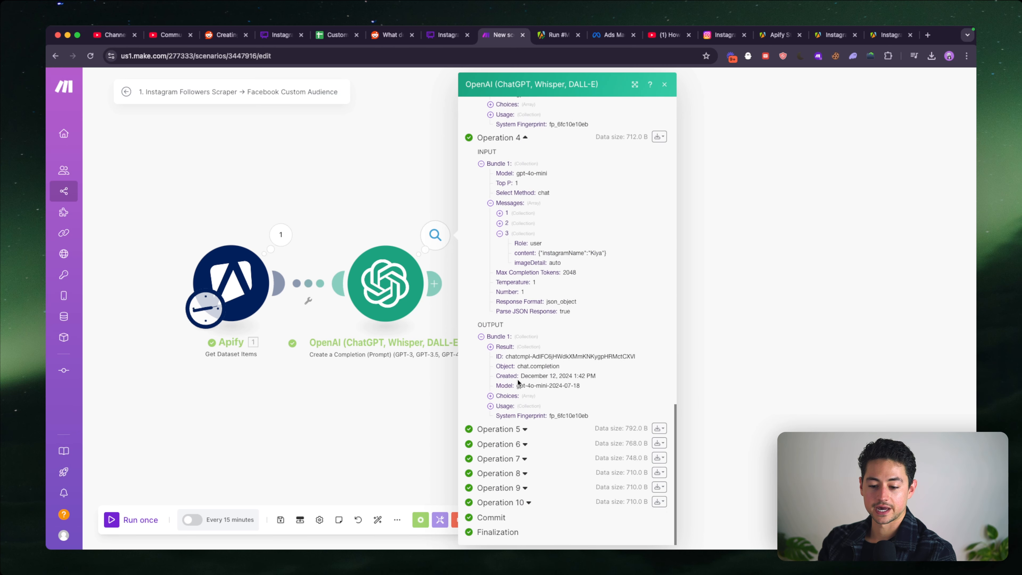
{"action": "left_click", "coordinate": [507, 347]}
{"action": "scroll", "coordinate": [532, 332], "scroll_direction": "down", "scroll_amount": 2}
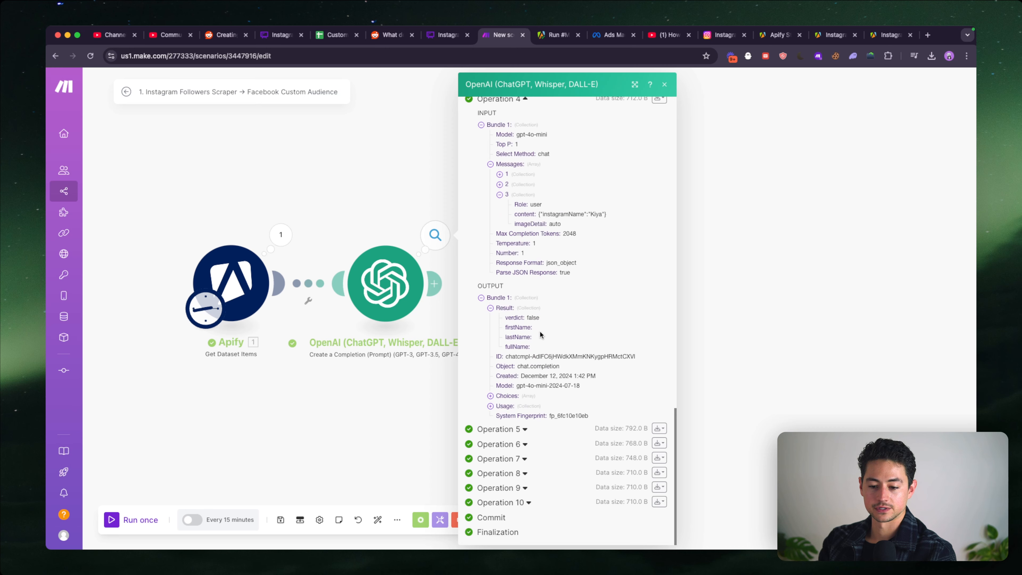
- Inspect Operation 5's third input message and how its result splits the first and last name
{"action": "left_click", "coordinate": [525, 428]}
{"action": "scroll", "coordinate": [515, 321], "scroll_direction": "down", "scroll_amount": 10}
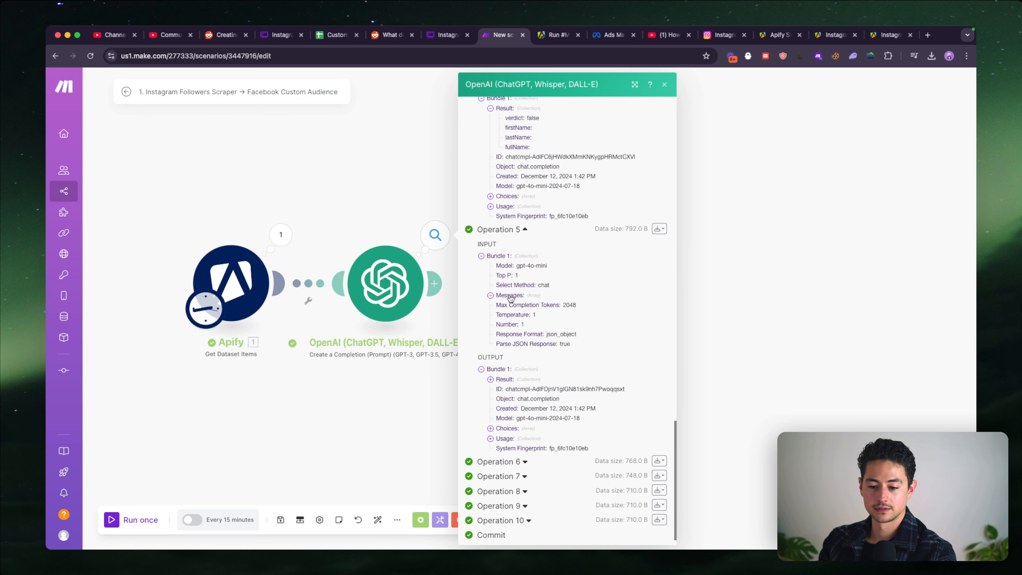
{"action": "left_click", "coordinate": [509, 297]}
{"action": "left_click", "coordinate": [519, 326]}
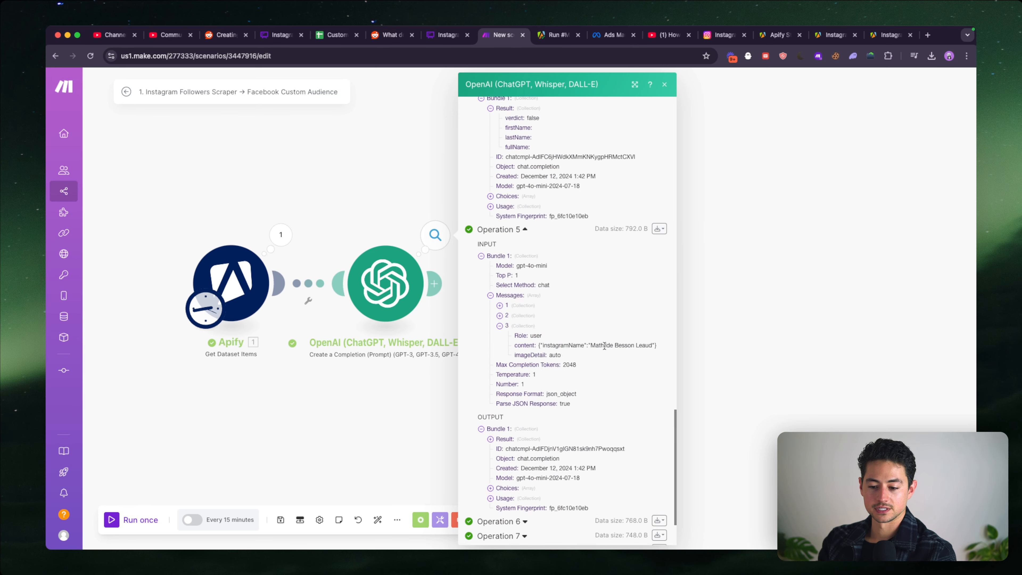
{"action": "scroll", "coordinate": [542, 372], "scroll_direction": "down", "scroll_amount": 1}
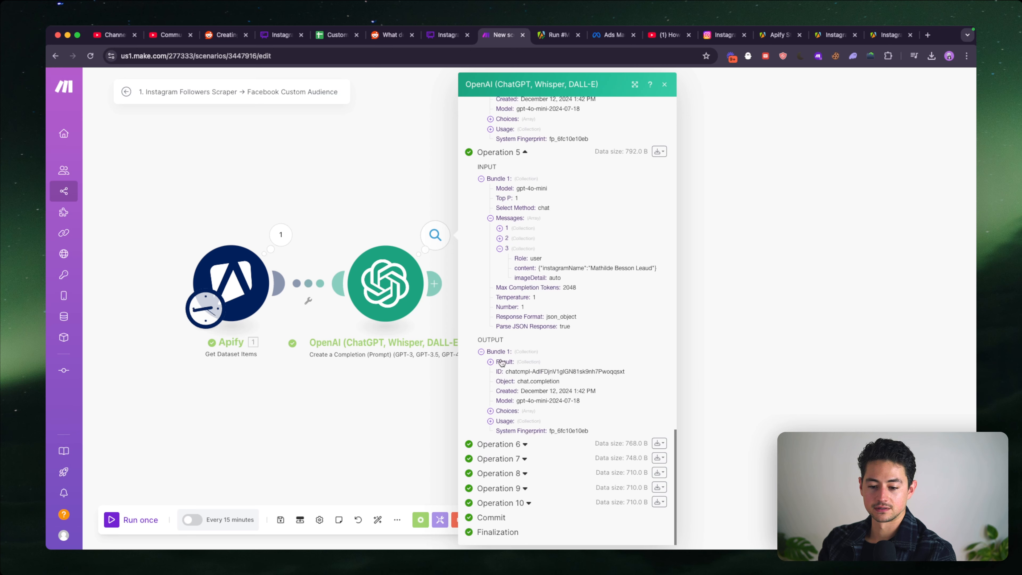
{"action": "left_click", "coordinate": [501, 362]}
{"action": "scroll", "coordinate": [564, 395], "scroll_direction": "down", "scroll_amount": 1}
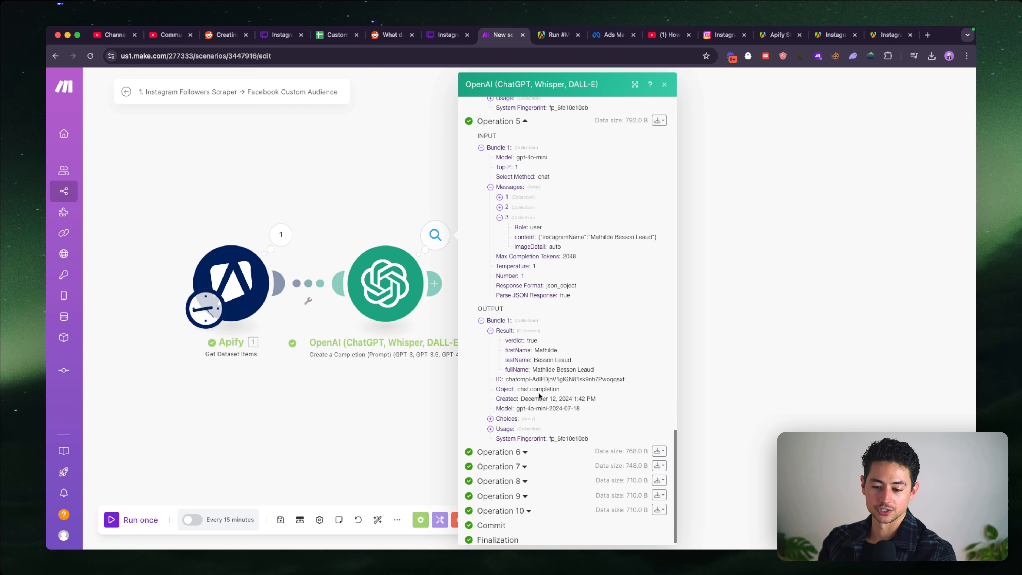
{"action": "left_click_drag", "start_coordinate": [534, 361], "coordinate": [574, 365]}
{"action": "scroll", "coordinate": [563, 370], "scroll_direction": "down", "scroll_amount": 1}
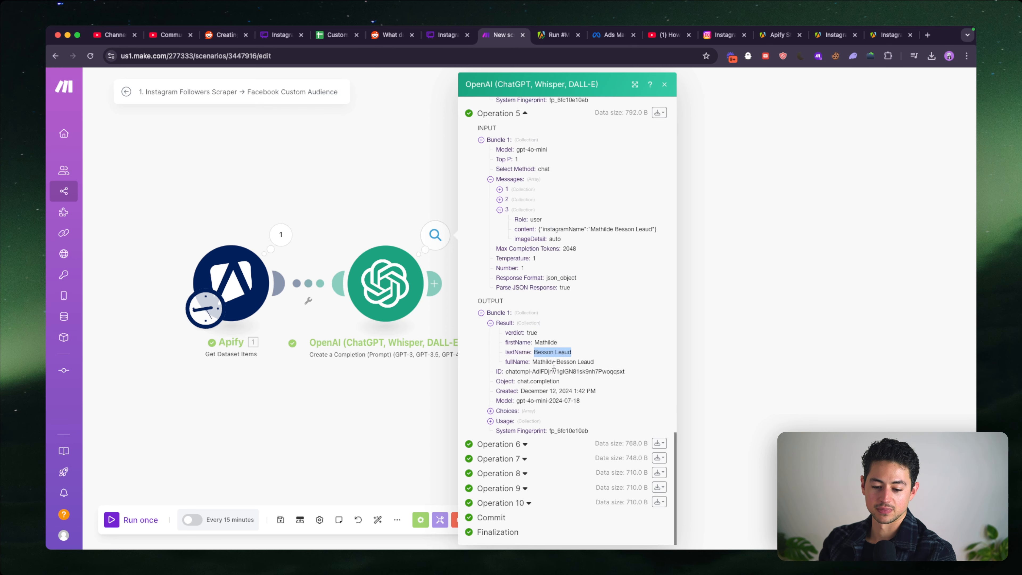
- Open Operation 6 and review the Instagram name in message 3 alongside the parsed output fields
{"action": "left_click", "coordinate": [527, 446]}
{"action": "scroll", "coordinate": [529, 402], "scroll_direction": "down", "scroll_amount": 5}
{"action": "left_click", "coordinate": [509, 292]}
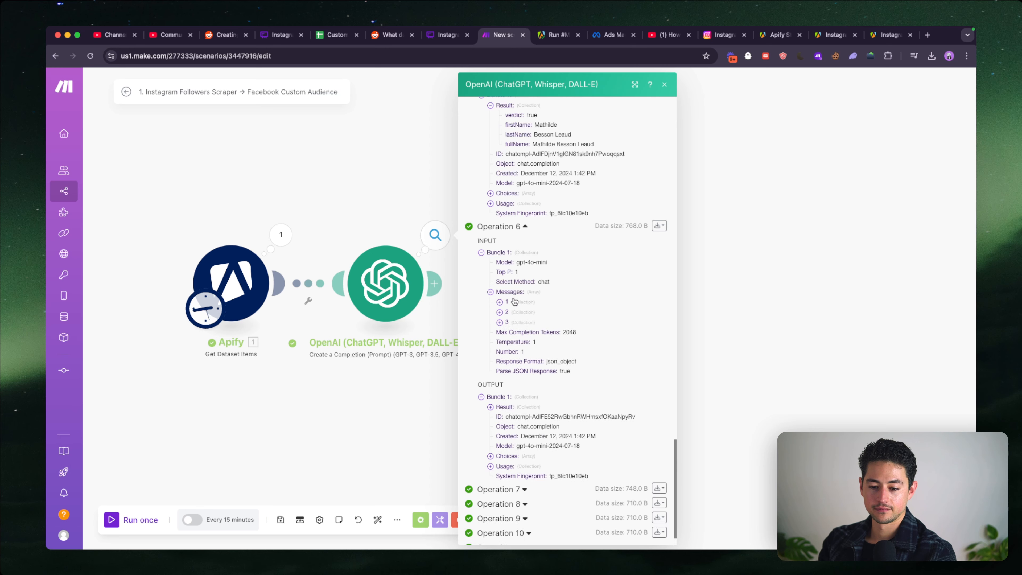
{"action": "left_click", "coordinate": [519, 322]}
{"action": "scroll", "coordinate": [564, 322], "scroll_direction": "down", "scroll_amount": 1}
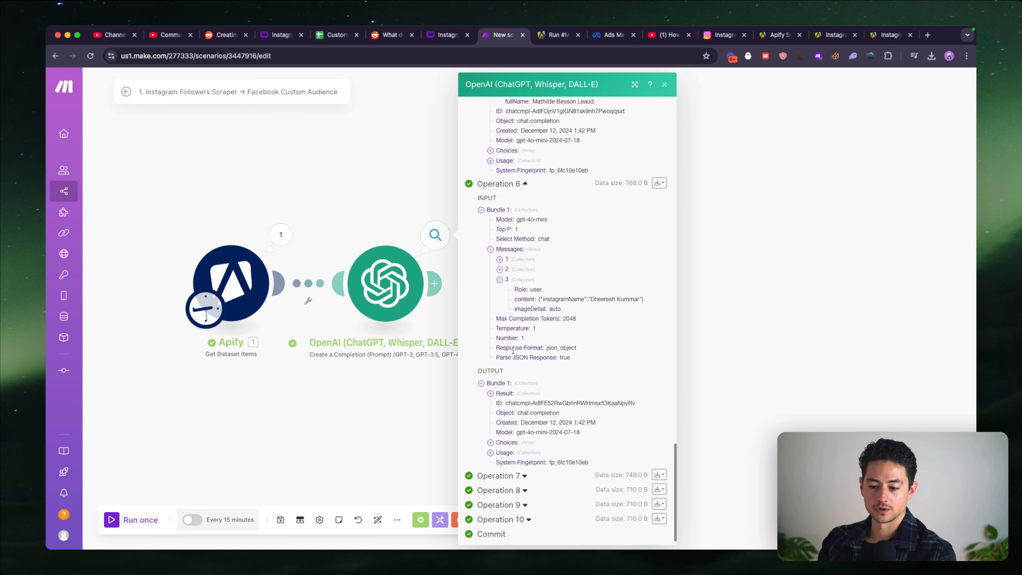
{"action": "scroll", "coordinate": [564, 342], "scroll_direction": "down", "scroll_amount": 1}
{"action": "left_click", "coordinate": [511, 374]}
{"action": "scroll", "coordinate": [512, 372], "scroll_direction": "down", "scroll_amount": 1}
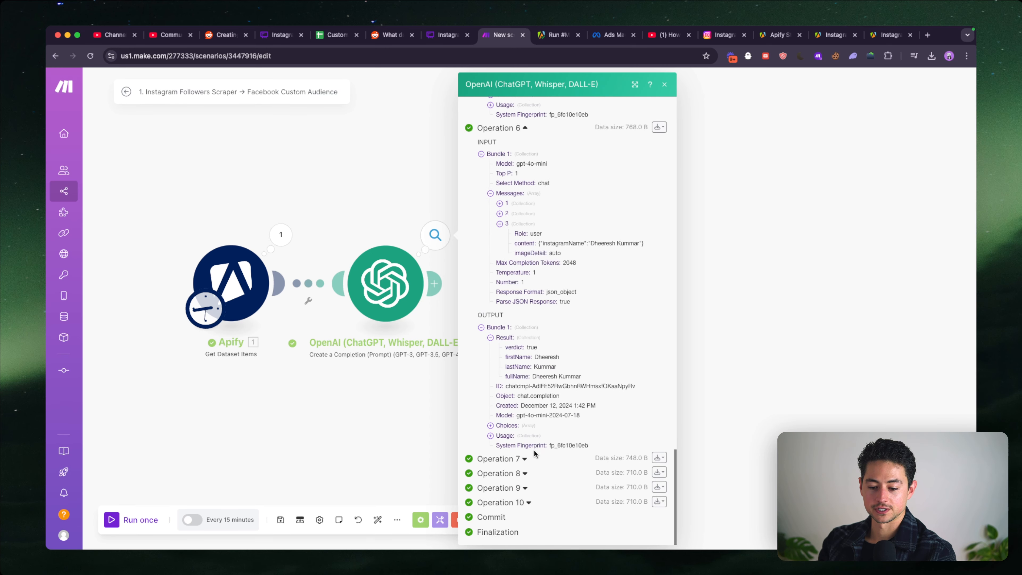
- Open Operation 7 and compare the name sent in message 3 with the extracted name fields
{"action": "left_click", "coordinate": [519, 459]}
{"action": "scroll", "coordinate": [515, 402], "scroll_direction": "down", "scroll_amount": 4}
{"action": "left_click", "coordinate": [489, 307]}
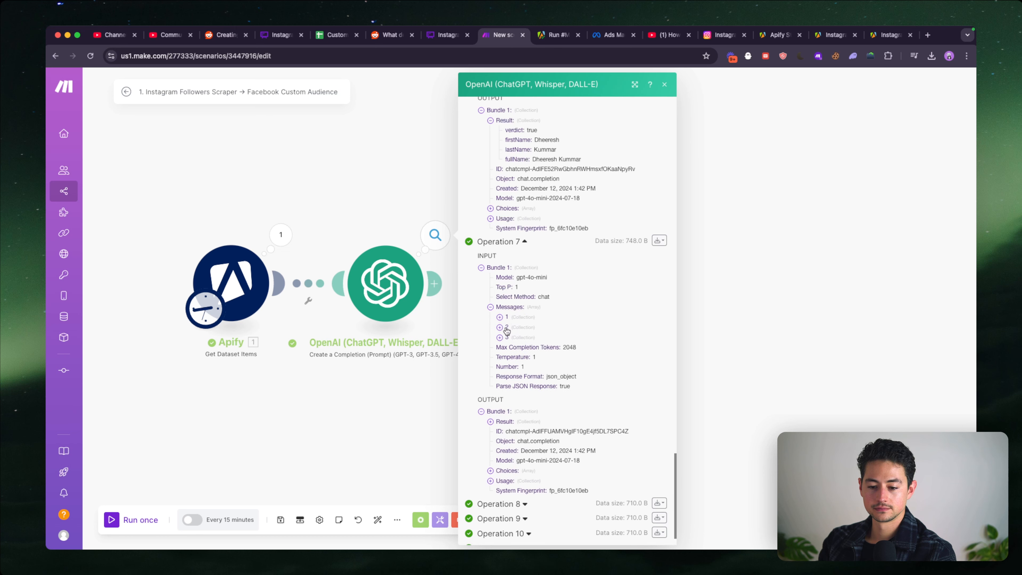
{"action": "left_click", "coordinate": [499, 337]}
{"action": "scroll", "coordinate": [576, 332], "scroll_direction": "down", "scroll_amount": 1}
{"action": "scroll", "coordinate": [488, 389], "scroll_direction": "down", "scroll_amount": 1}
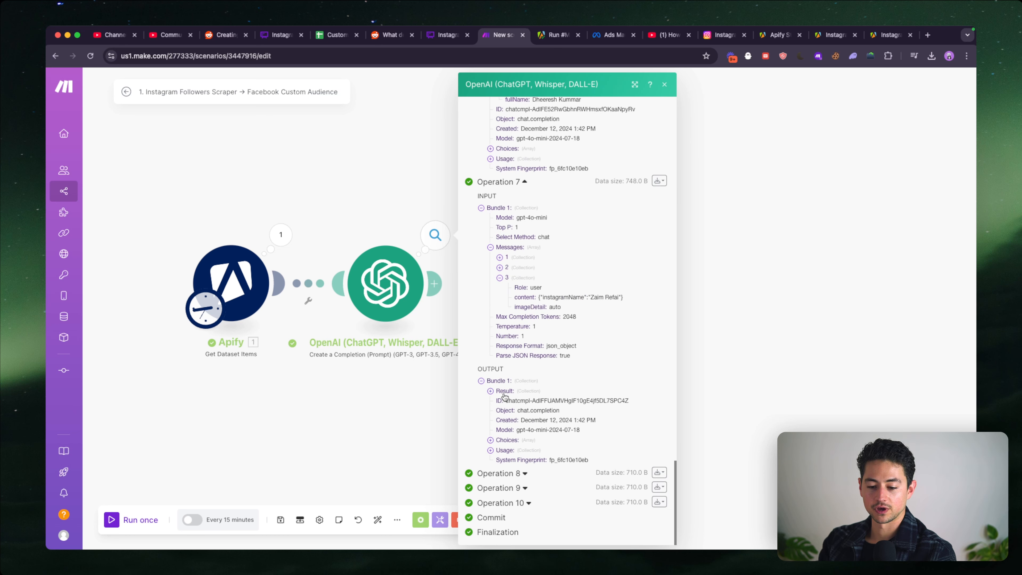
{"action": "left_click", "coordinate": [488, 390]}
{"action": "scroll", "coordinate": [489, 390], "scroll_direction": "down", "scroll_amount": 1}
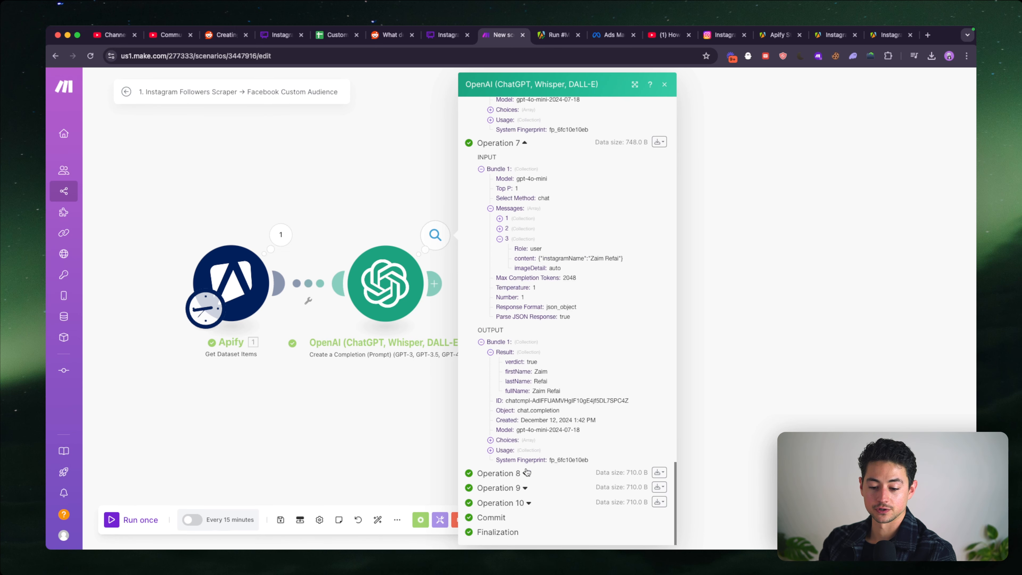
- Open Operation 8 and check the verdict returned for the Instagram name in message 3
{"action": "triple_click", "coordinate": [523, 472]}
{"action": "scroll", "coordinate": [527, 472], "scroll_direction": "down", "scroll_amount": 2}
{"action": "left_click", "coordinate": [517, 393]}
{"action": "left_click", "coordinate": [499, 423]}
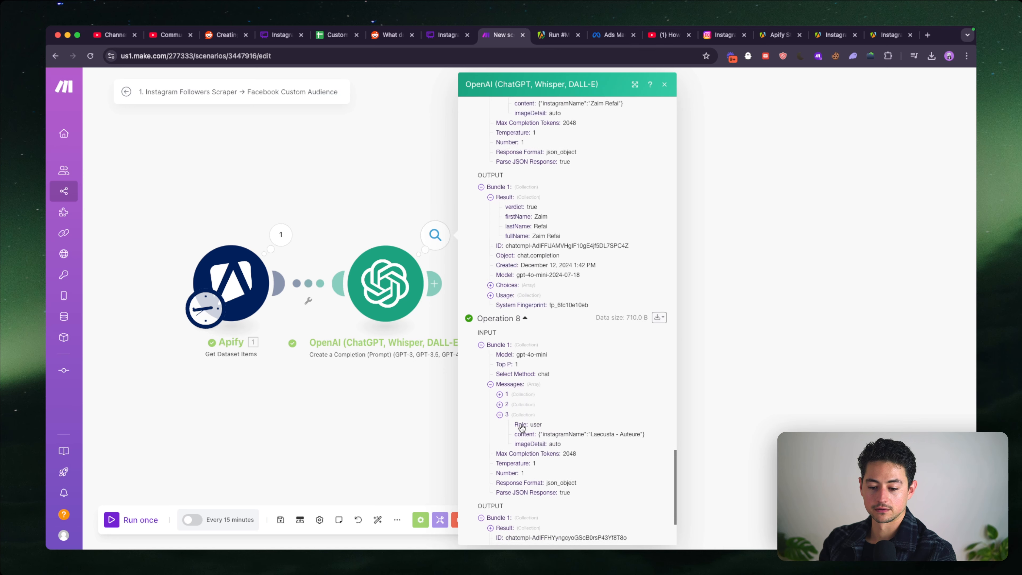
{"action": "scroll", "coordinate": [587, 387], "scroll_direction": "down", "scroll_amount": 2}
{"action": "scroll", "coordinate": [514, 425], "scroll_direction": "down", "scroll_amount": 2}
{"action": "left_click", "coordinate": [513, 406]}
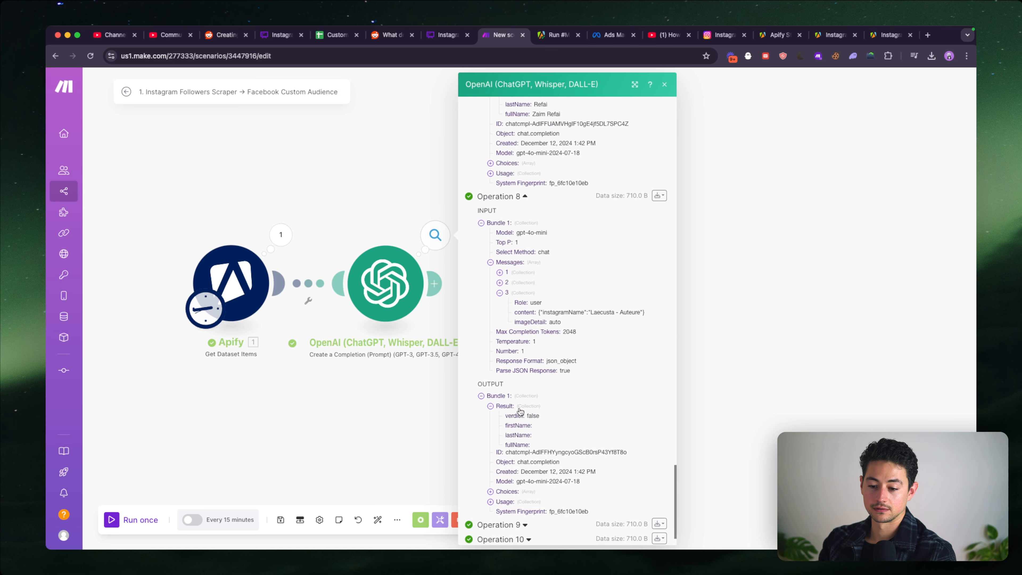
{"action": "scroll", "coordinate": [531, 414], "scroll_direction": "down", "scroll_amount": 1}
- Expand Operation 9 and view the Instagram name passed in its third input message
{"action": "left_click", "coordinate": [533, 488]}
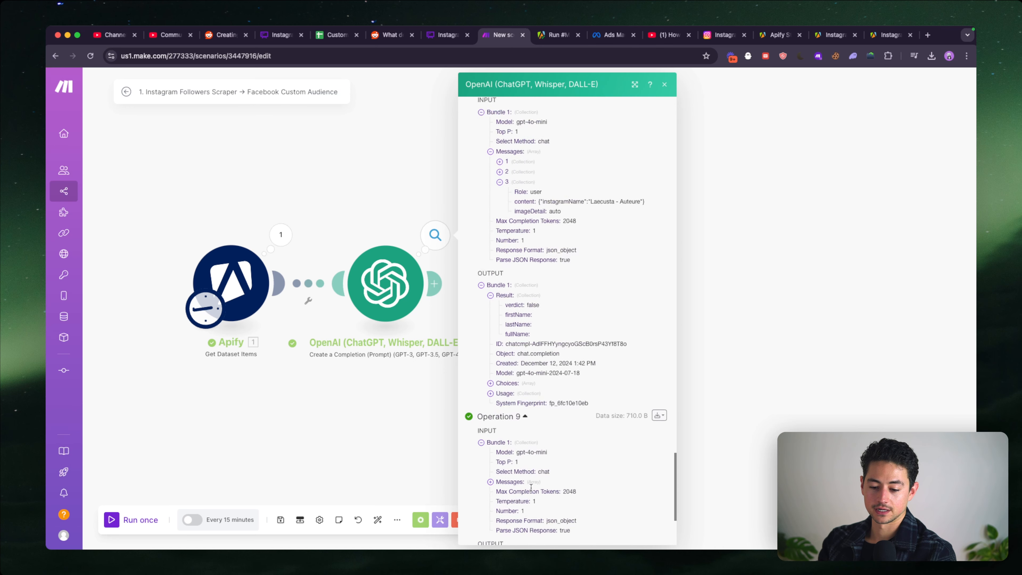
{"action": "scroll", "coordinate": [527, 443], "scroll_direction": "down", "scroll_amount": 3}
{"action": "left_click", "coordinate": [520, 386]}
{"action": "left_click", "coordinate": [522, 414]}
{"action": "scroll", "coordinate": [588, 330], "scroll_direction": "down", "scroll_amount": 3}
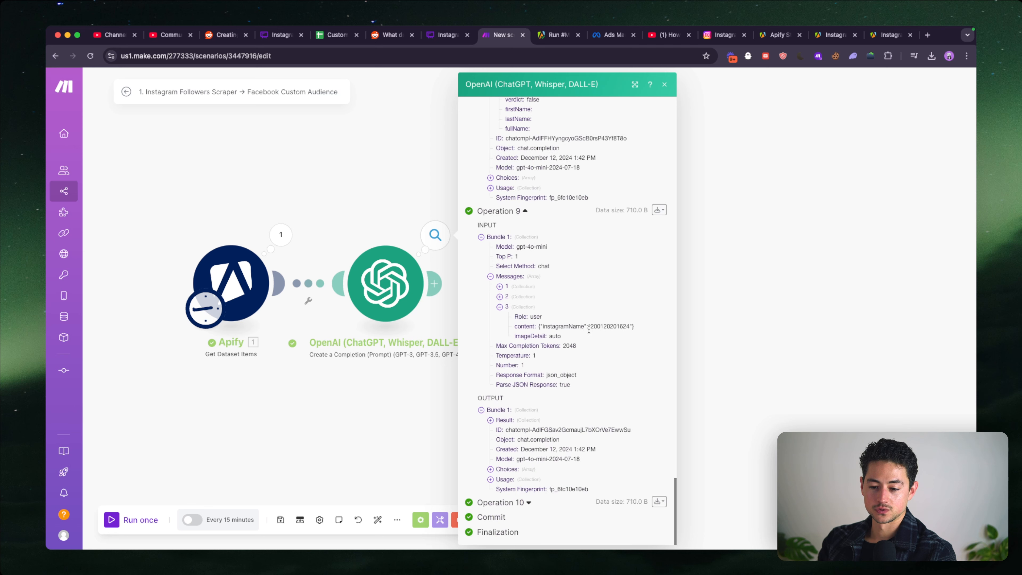
- Review Operation 10's third input message and output result, and close the OpenAI module's execution details
{"action": "left_click", "coordinate": [527, 502]}
{"action": "scroll", "coordinate": [523, 443], "scroll_direction": "down", "scroll_amount": 6}
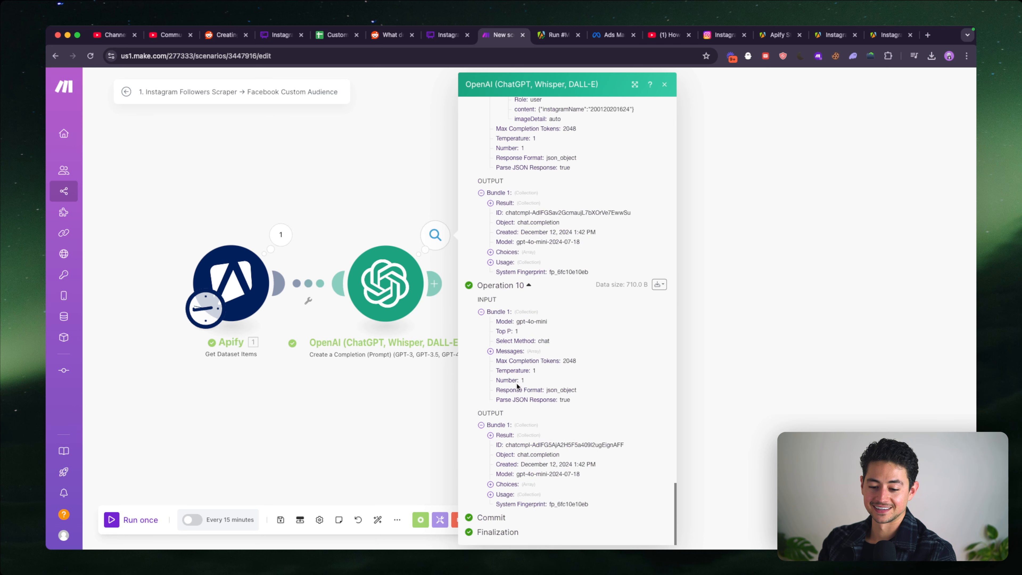
{"action": "left_click", "coordinate": [510, 351]}
{"action": "left_click", "coordinate": [520, 382]}
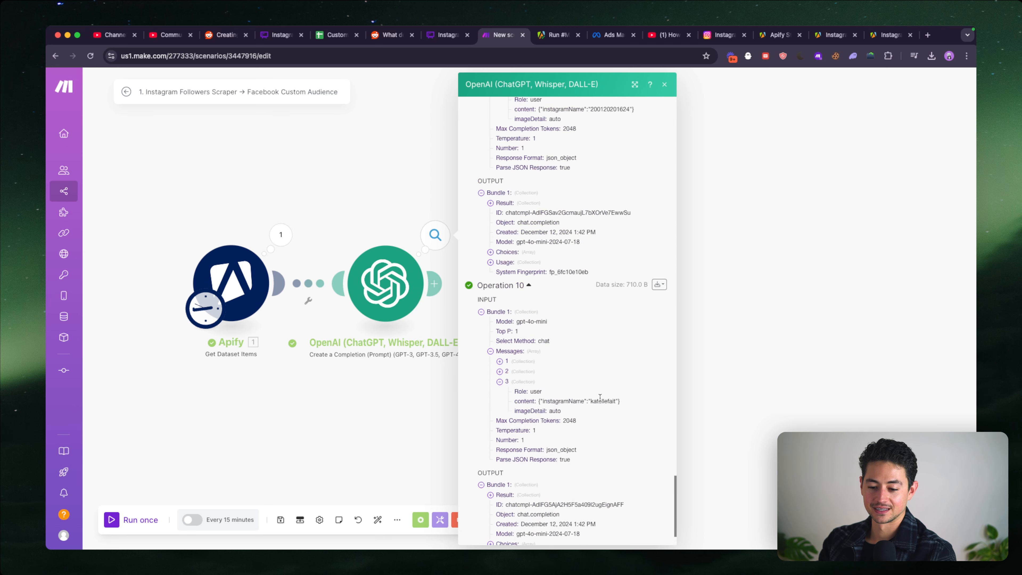
{"action": "scroll", "coordinate": [567, 416], "scroll_direction": "down", "scroll_amount": 3}
{"action": "left_click", "coordinate": [504, 396]}
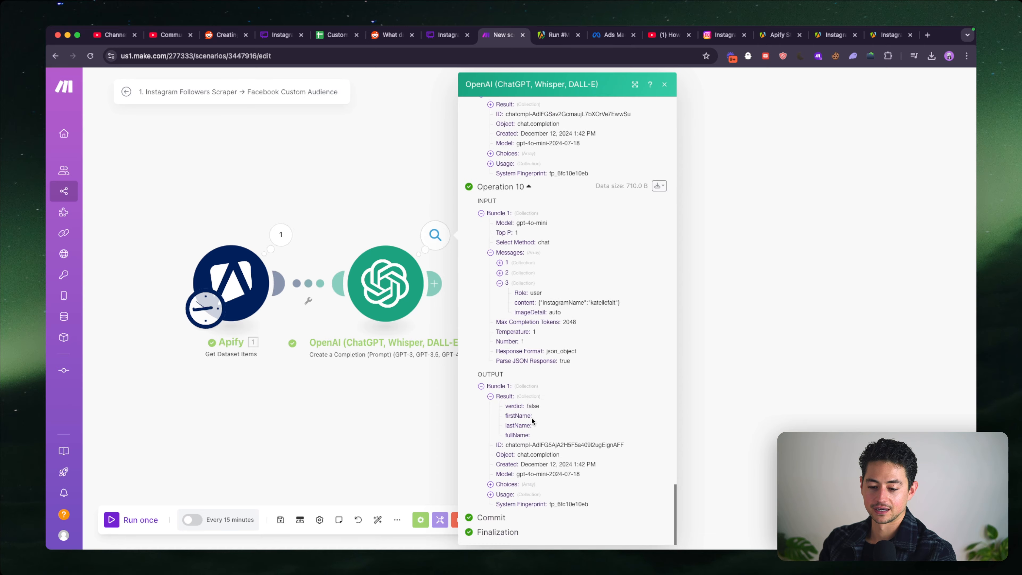
{"action": "left_click", "coordinate": [386, 229]}
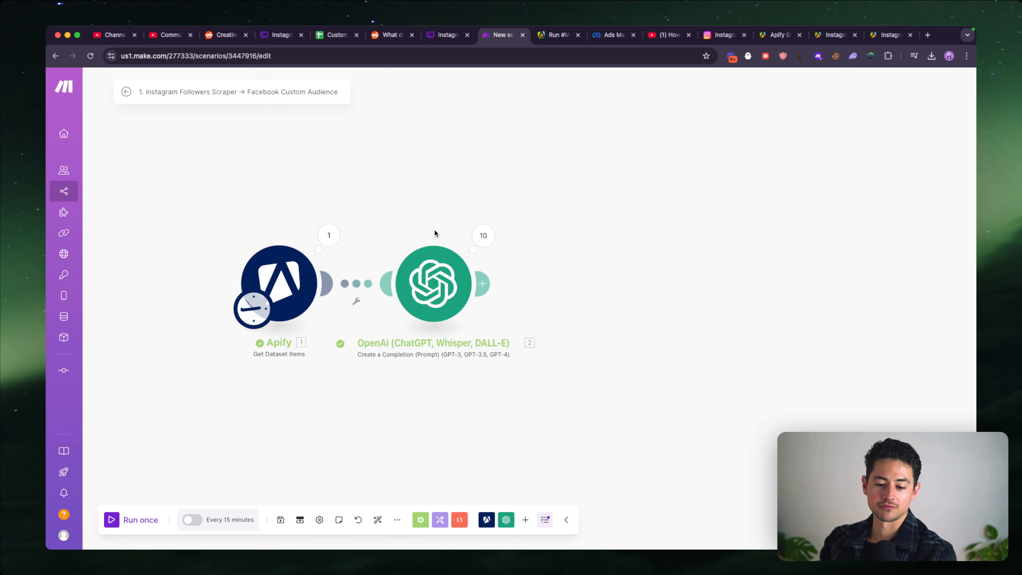
- Rename the OpenAI module to "Filter & Extract Names"
{"action": "right_click", "coordinate": [431, 258]}
{"action": "left_click", "coordinate": [467, 302]}
{"action": "left_click", "coordinate": [468, 305]}
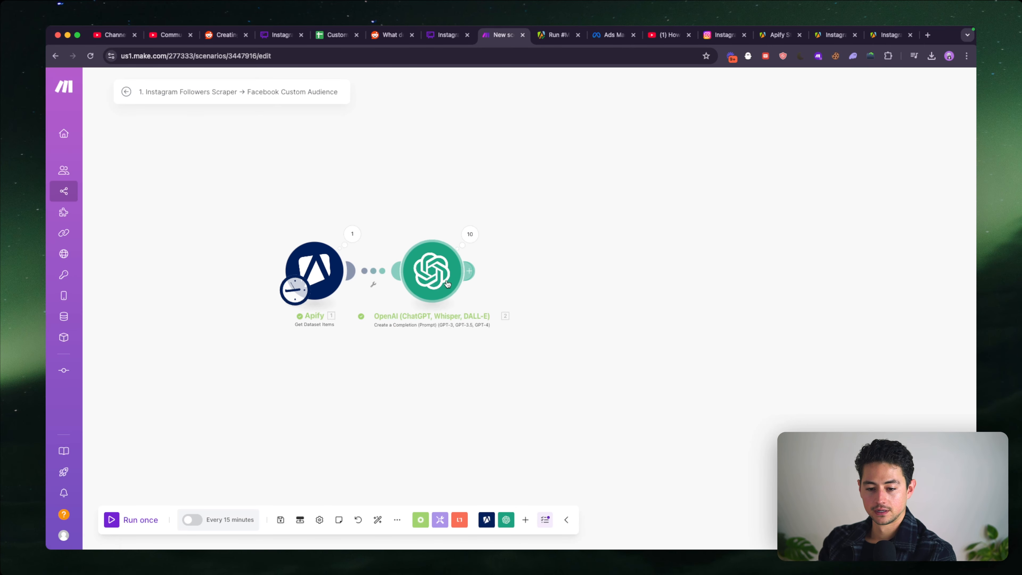
{"action": "right_click", "coordinate": [438, 271]}
{"action": "left_click", "coordinate": [468, 325]}
{"action": "type", "text": "Filter & Ex"}
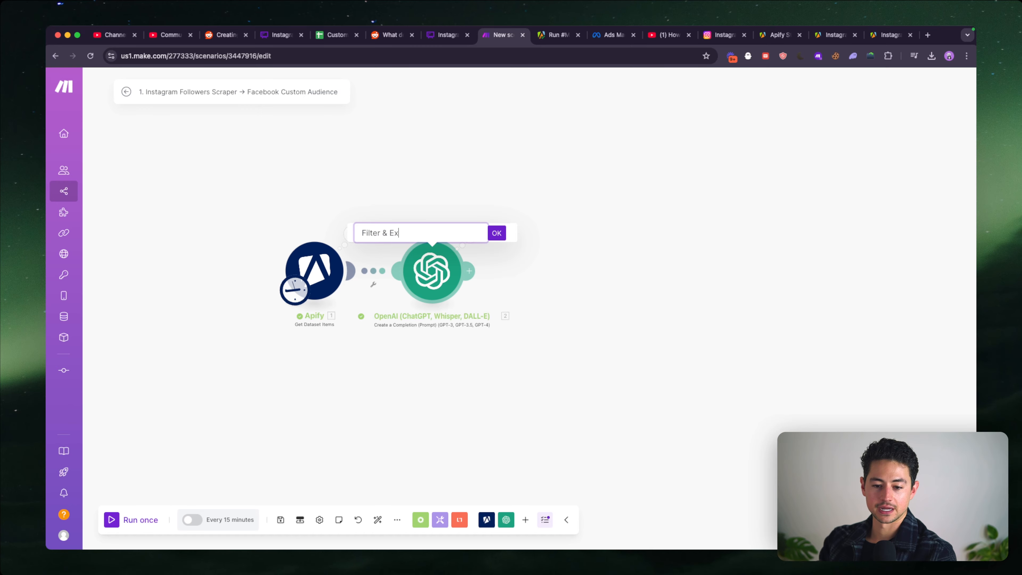
{"action": "type", "text": "tract Name"}
{"action": "key", "text": "BackSpace"}
{"action": "key", "text": "BackSpace"}
{"action": "type", "text": "ames"}
{"action": "key", "text": "Return"}
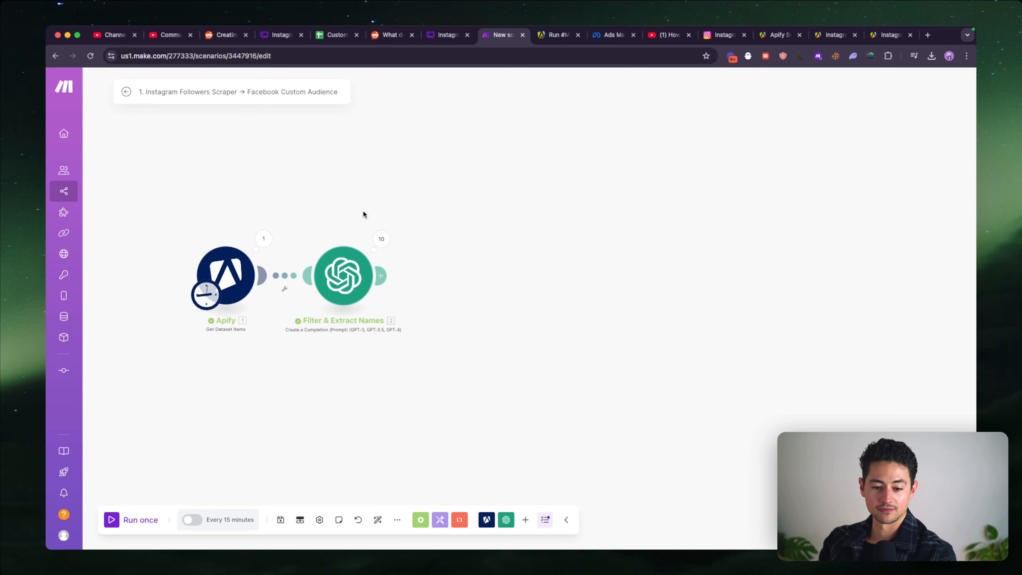
- Move the Custom Audience Database spreadsheet beside the Make scenario in the browser and check its fn and ln header columns
{"action": "left_click_drag", "start_coordinate": [342, 42], "coordinate": [448, 39]}
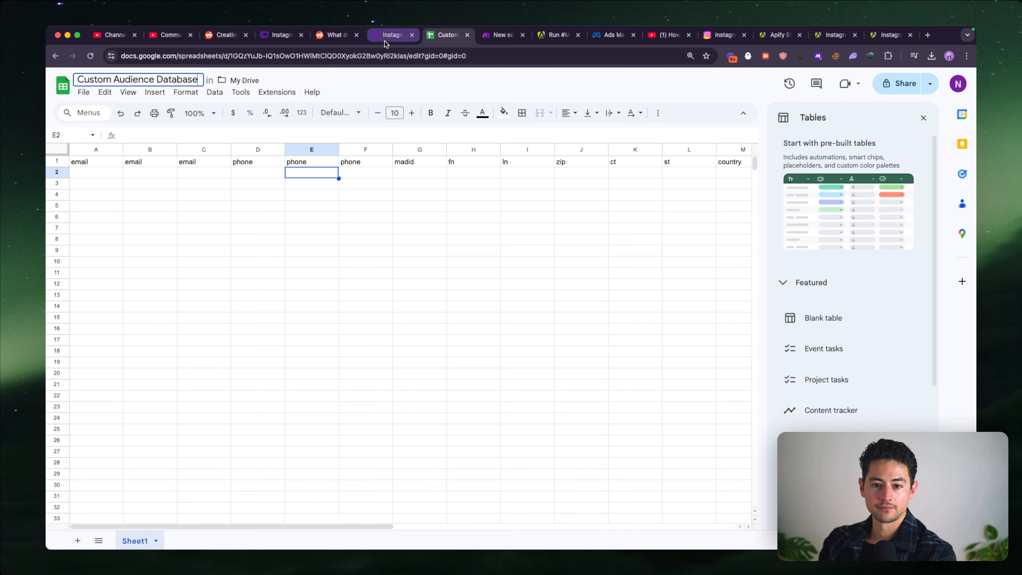
{"action": "double_click", "coordinate": [378, 55]}
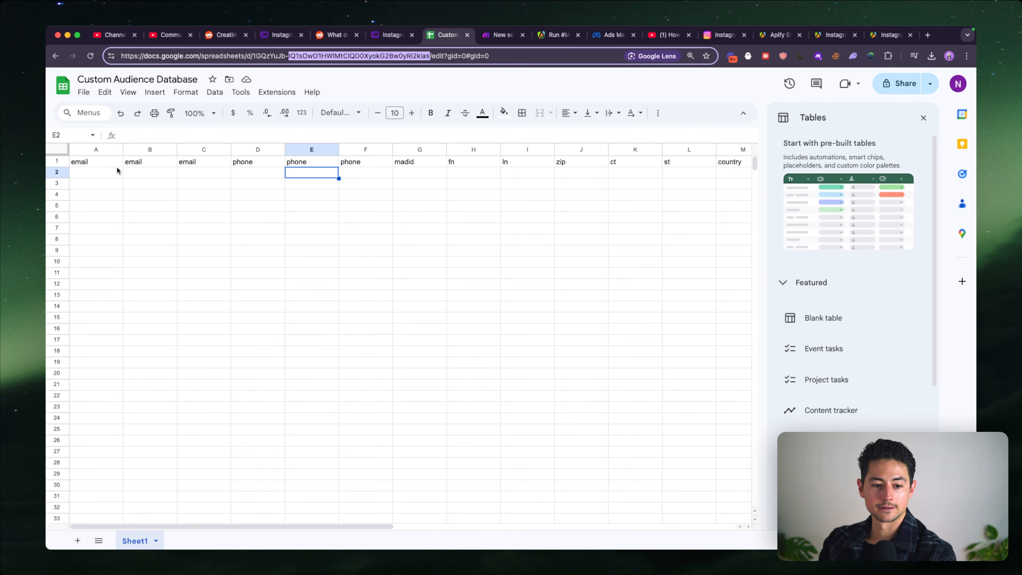
{"action": "scroll", "coordinate": [355, 180], "scroll_direction": "right", "scroll_amount": 2}
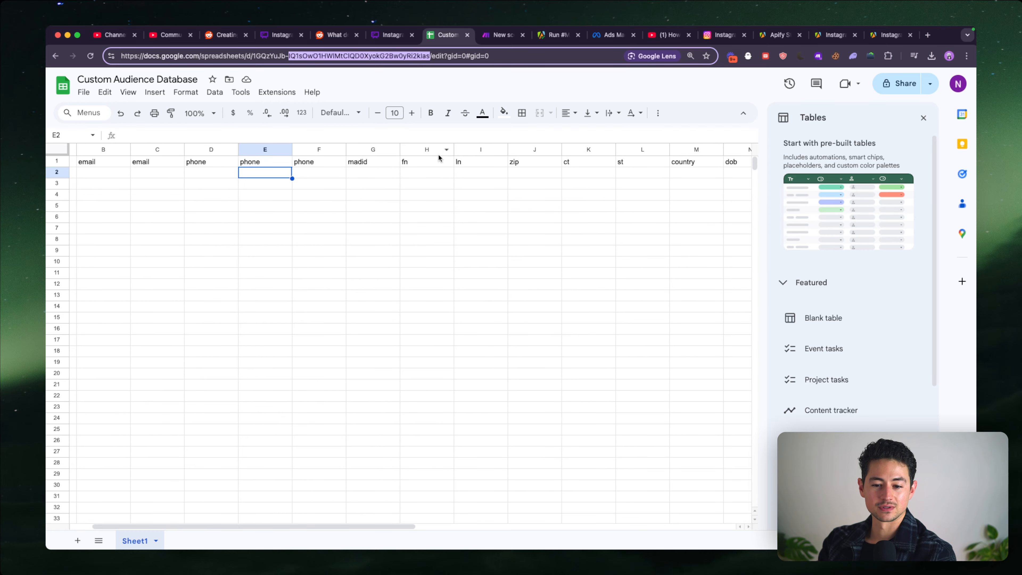
{"action": "left_click", "coordinate": [434, 159]}
{"action": "key", "text": "Right"}
{"action": "scroll", "coordinate": [433, 161], "scroll_direction": "left", "scroll_amount": 2}
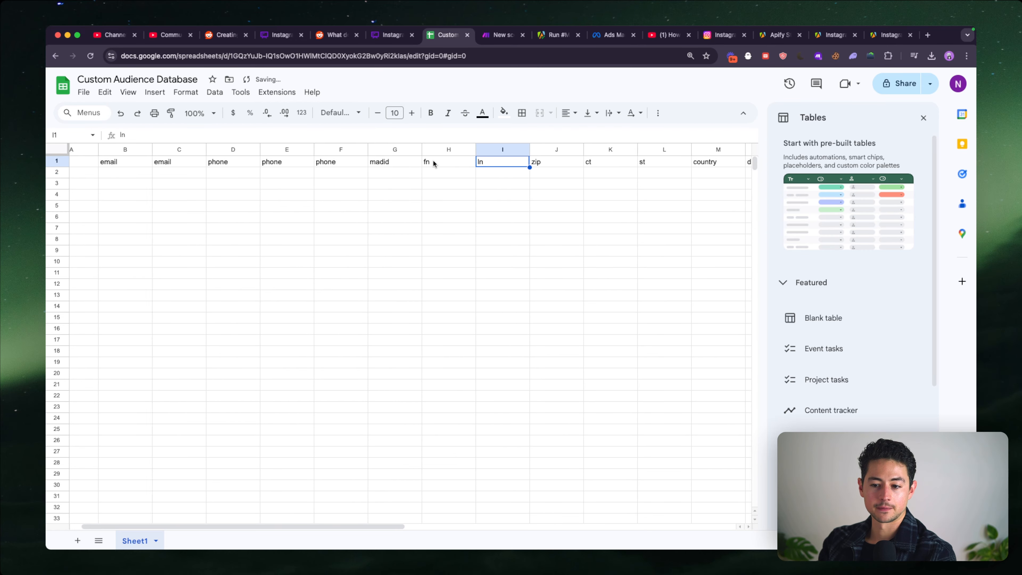
- Switch to the Apify follower scraper run and examine its output table across all fields, from full names through to usernames
{"action": "key", "text": "ctrl+Tab"}
{"action": "key", "text": "ctrl+Tab"}
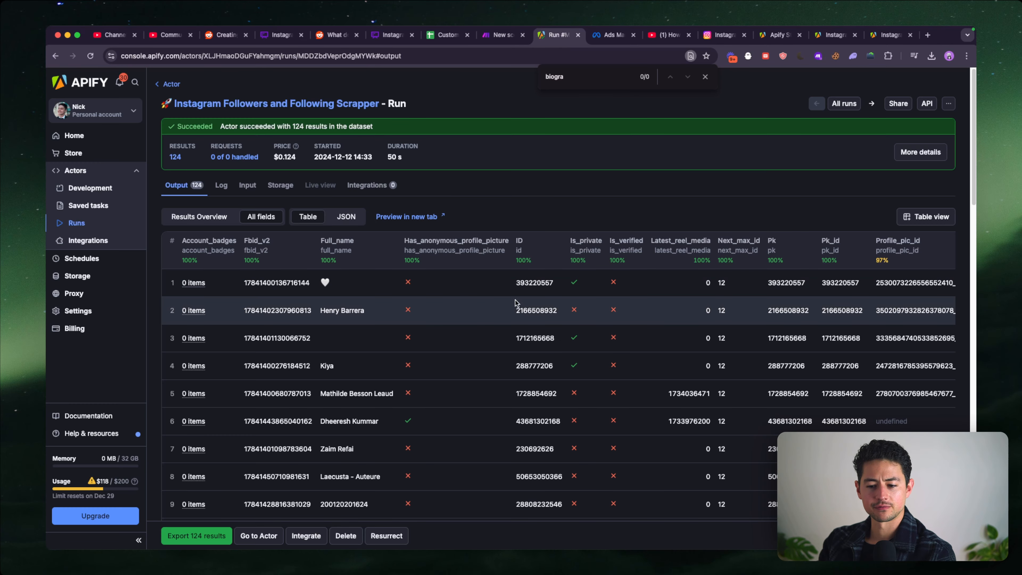
{"action": "scroll", "coordinate": [539, 295], "scroll_direction": "left", "scroll_amount": 5}
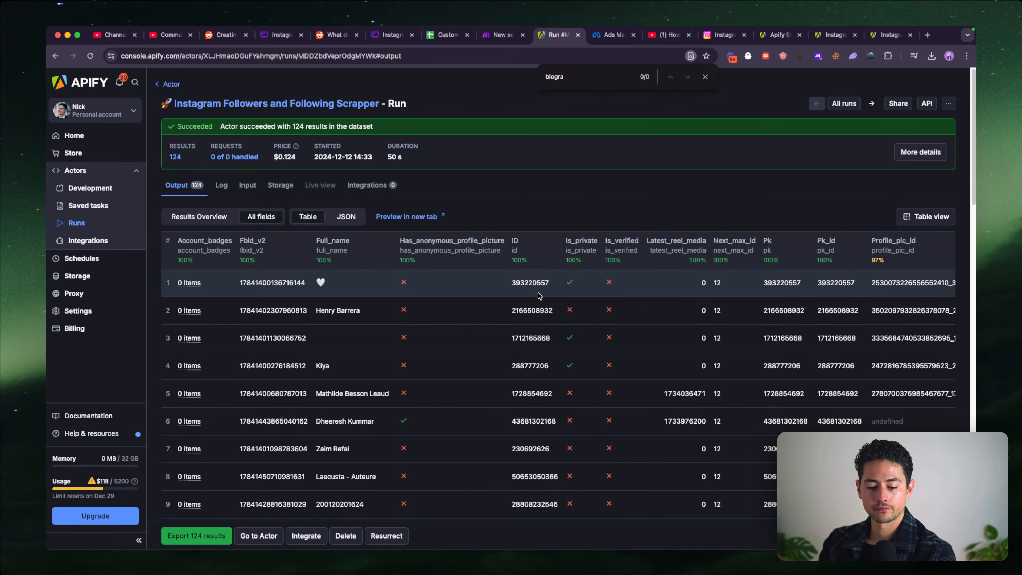
{"action": "scroll", "coordinate": [539, 296], "scroll_direction": "down", "scroll_amount": 10}
{"action": "scroll", "coordinate": [539, 295], "scroll_direction": "right", "scroll_amount": 1}
{"action": "scroll", "coordinate": [539, 296], "scroll_direction": "down", "scroll_amount": 4}
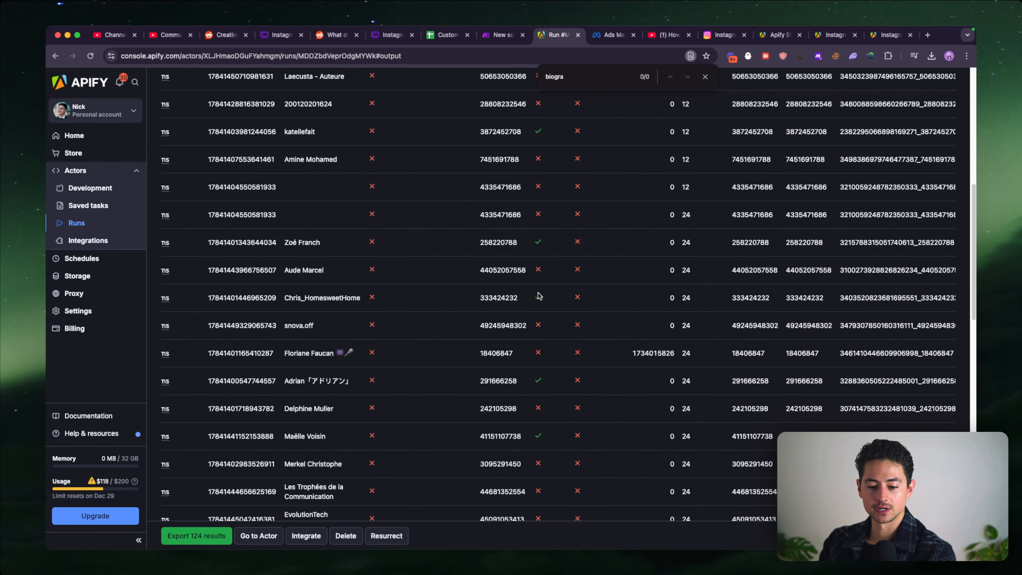
{"action": "scroll", "coordinate": [539, 295], "scroll_direction": "down", "scroll_amount": 4}
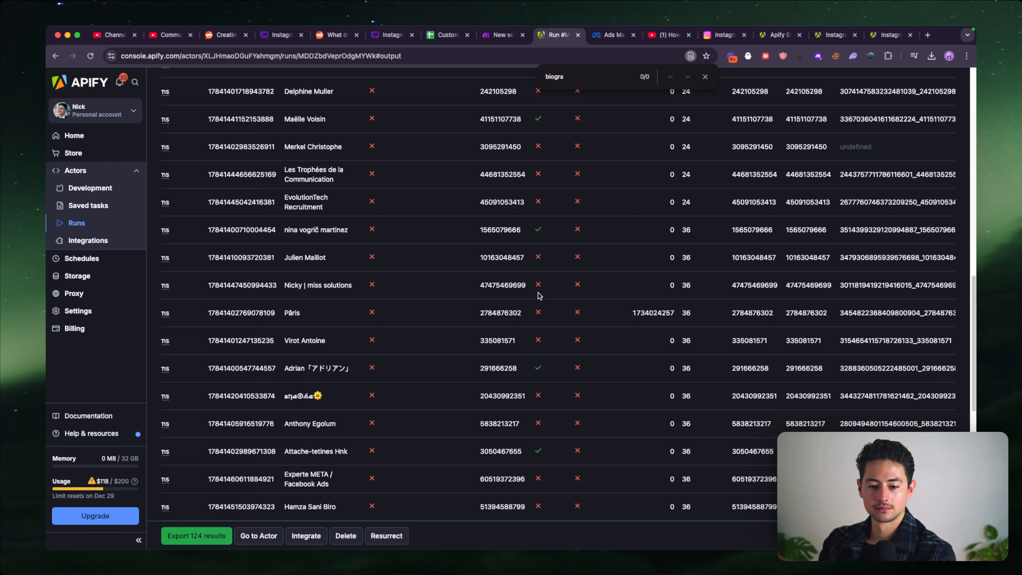
{"action": "scroll", "coordinate": [539, 295], "scroll_direction": "right", "scroll_amount": 3}
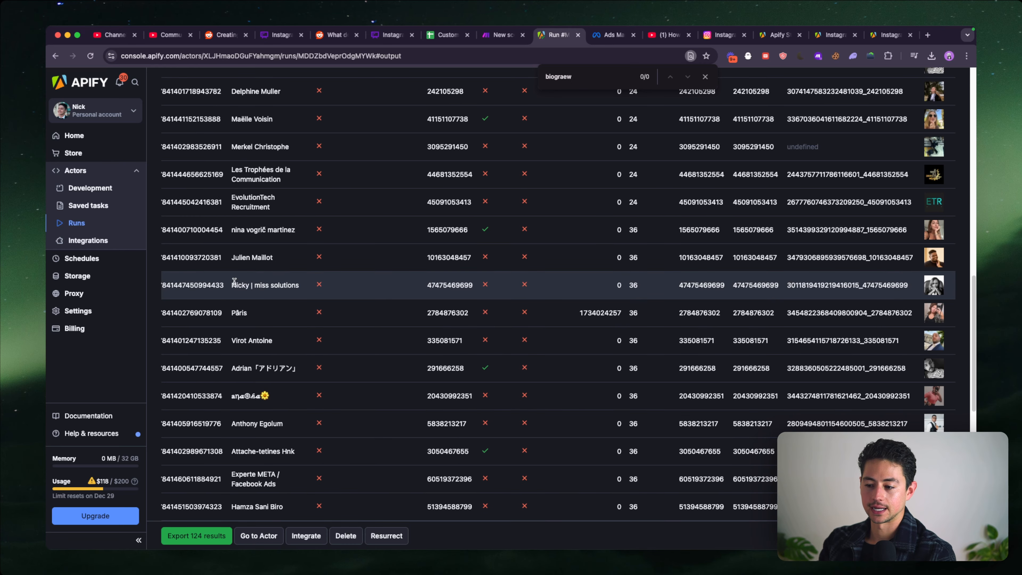
{"action": "scroll", "coordinate": [234, 281], "scroll_direction": "right", "scroll_amount": 10}
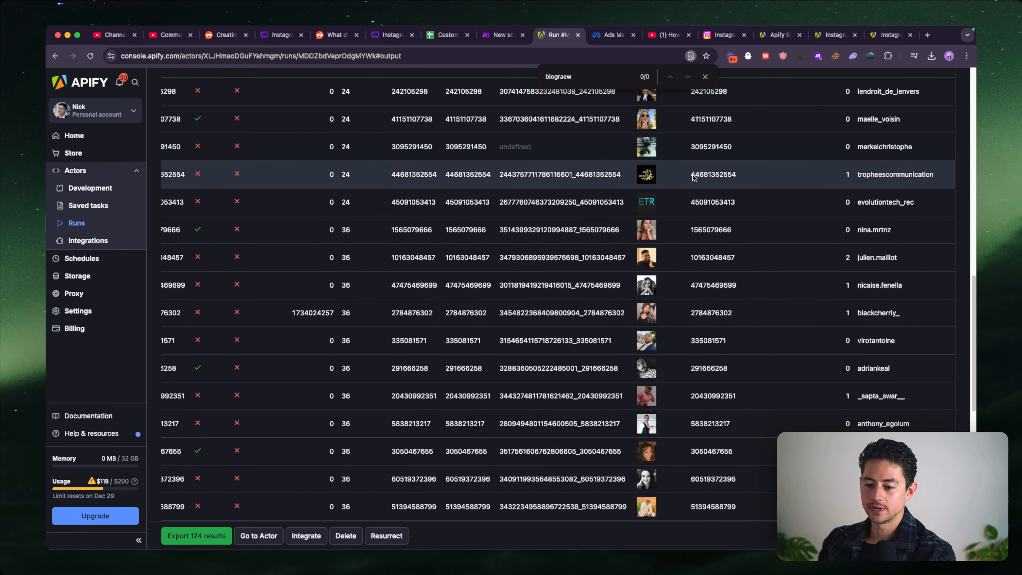
{"action": "scroll", "coordinate": [793, 195], "scroll_direction": "up", "scroll_amount": 15}
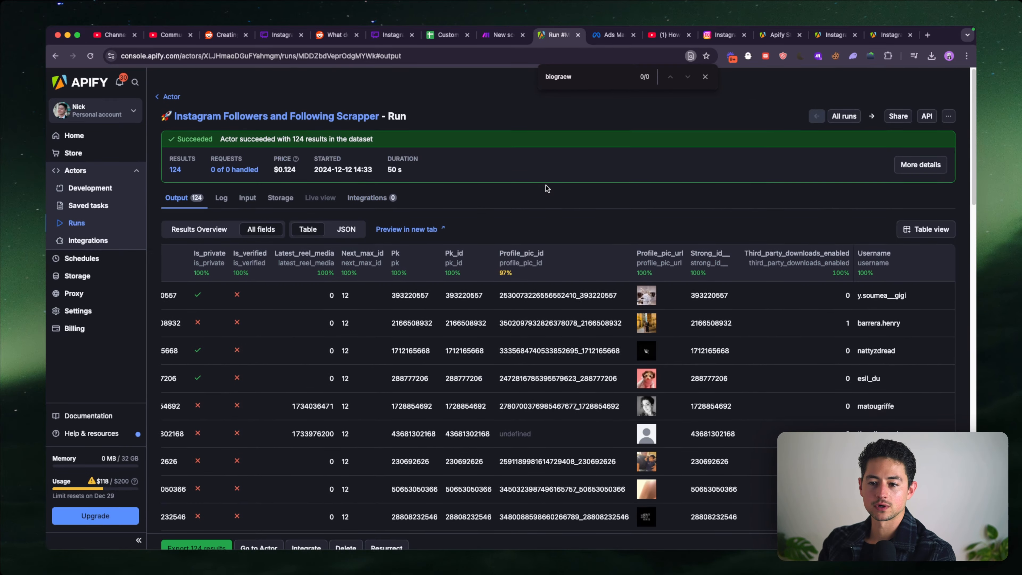
{"action": "scroll", "coordinate": [546, 187], "scroll_direction": "down", "scroll_amount": 1}
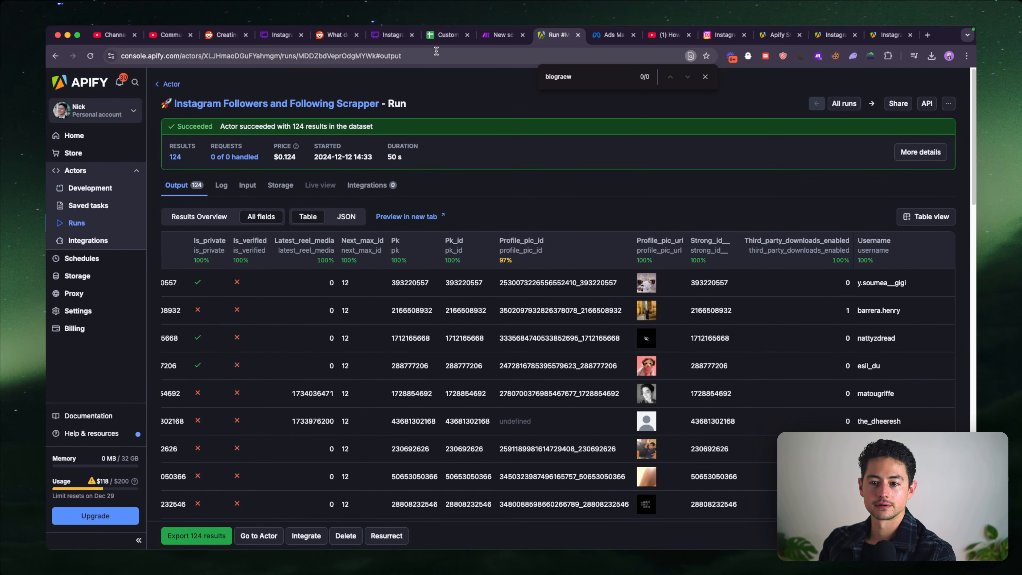
- Open the Instagram Profile Scraper page in the Apify store and find its output example
{"action": "key", "text": "super+t"}
{"action": "key", "text": "super+w"}
{"action": "left_click", "coordinate": [769, 35]}
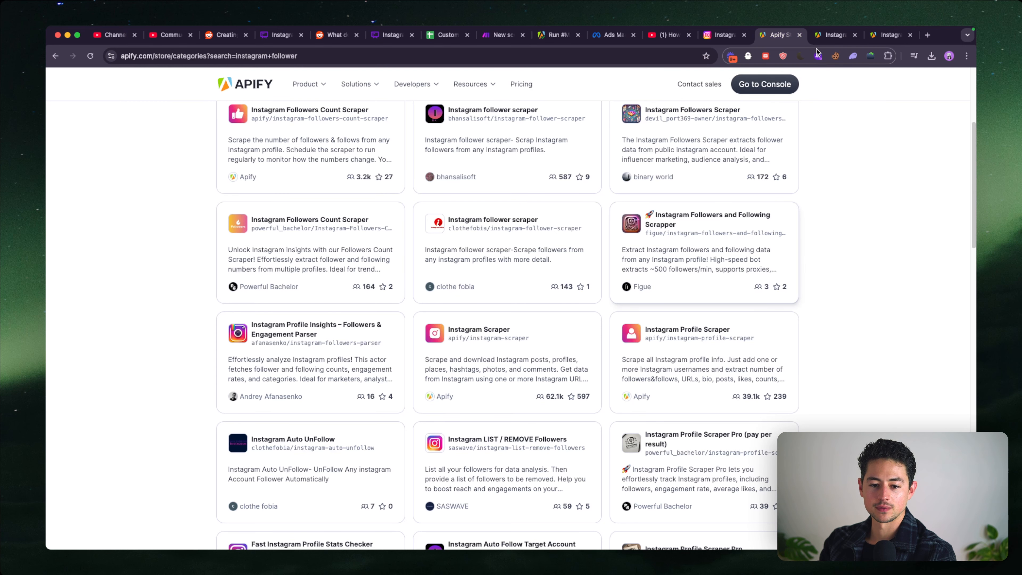
{"action": "left_click", "coordinate": [825, 34]}
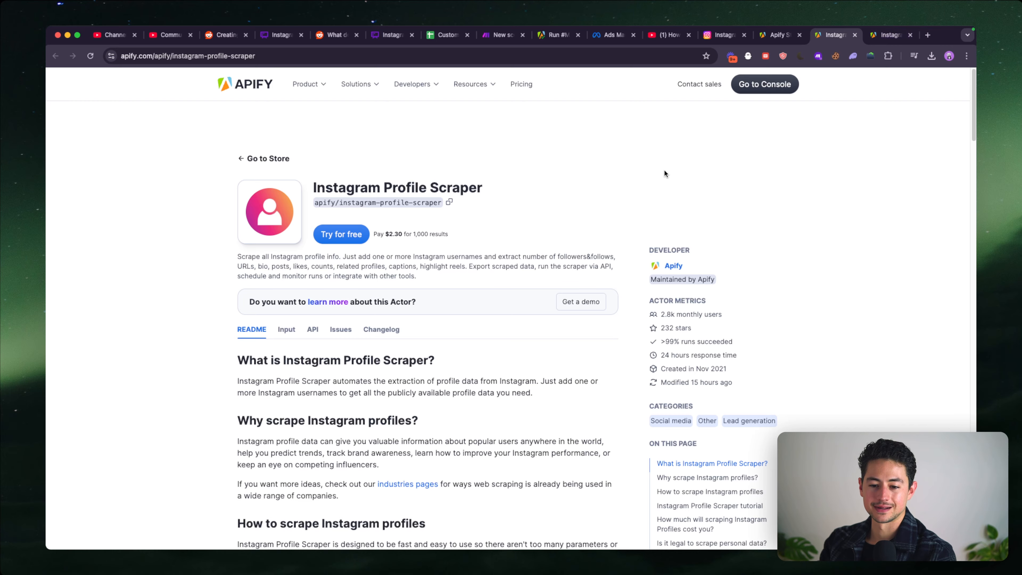
{"action": "scroll", "coordinate": [423, 217], "scroll_direction": "down", "scroll_amount": 3}
{"action": "scroll", "coordinate": [423, 218], "scroll_direction": "down", "scroll_amount": 12}
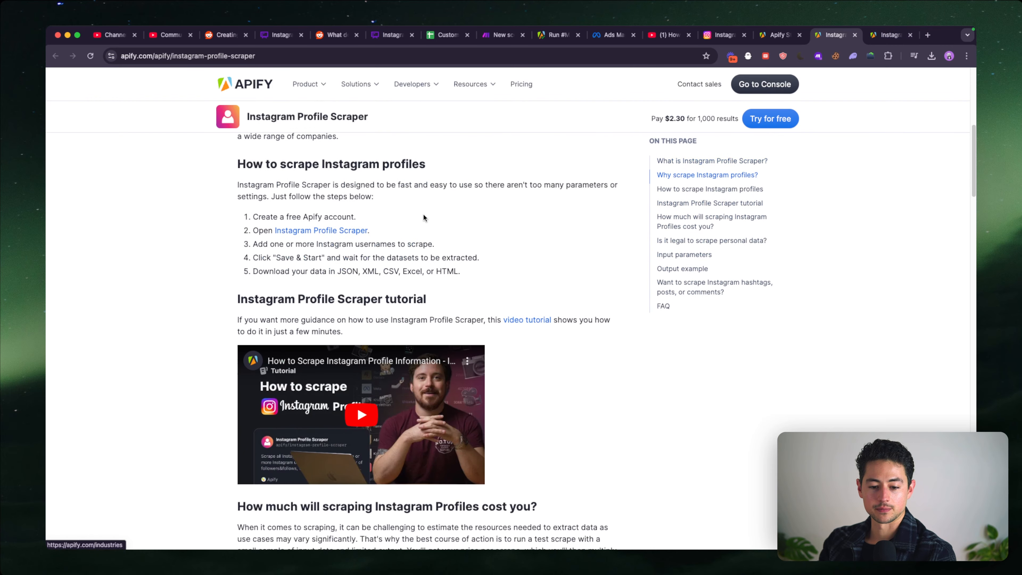
{"action": "scroll", "coordinate": [423, 218], "scroll_direction": "down", "scroll_amount": 8}
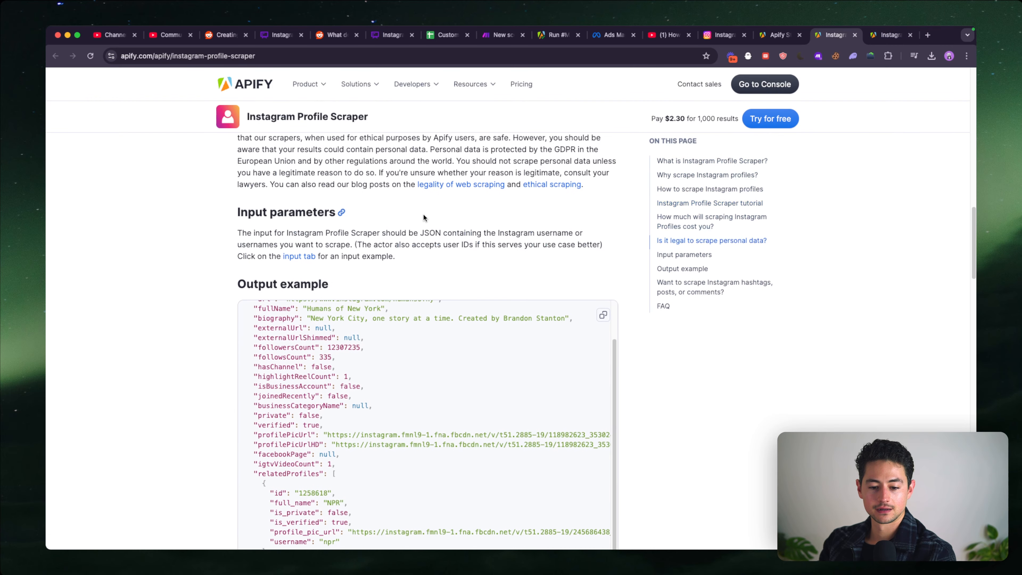
{"action": "scroll", "coordinate": [303, 291], "scroll_direction": "down", "scroll_amount": 3}
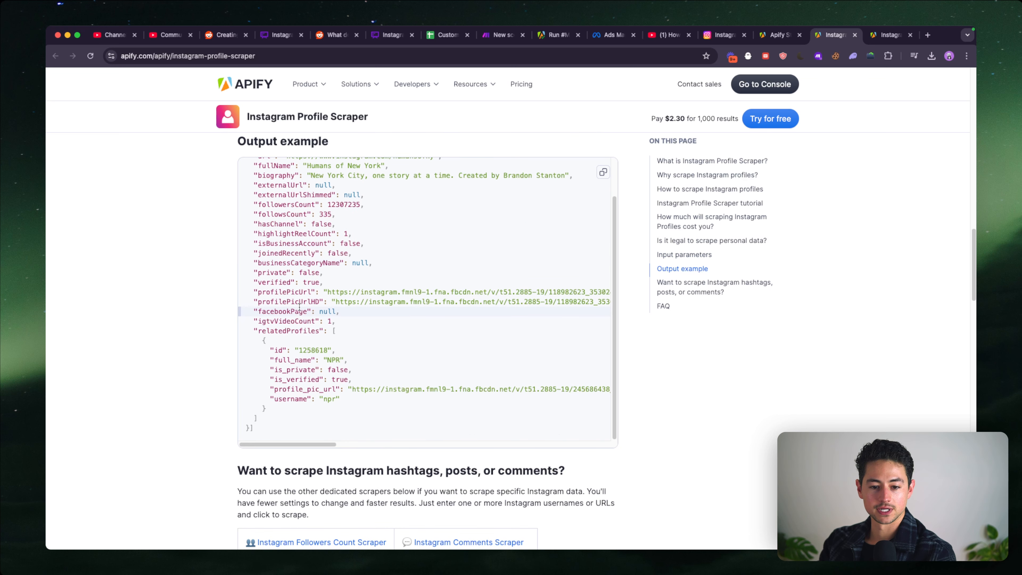
- Examine the output example's fields, including username, biography and related profiles
{"action": "scroll", "coordinate": [299, 307], "scroll_direction": "up", "scroll_amount": 3}
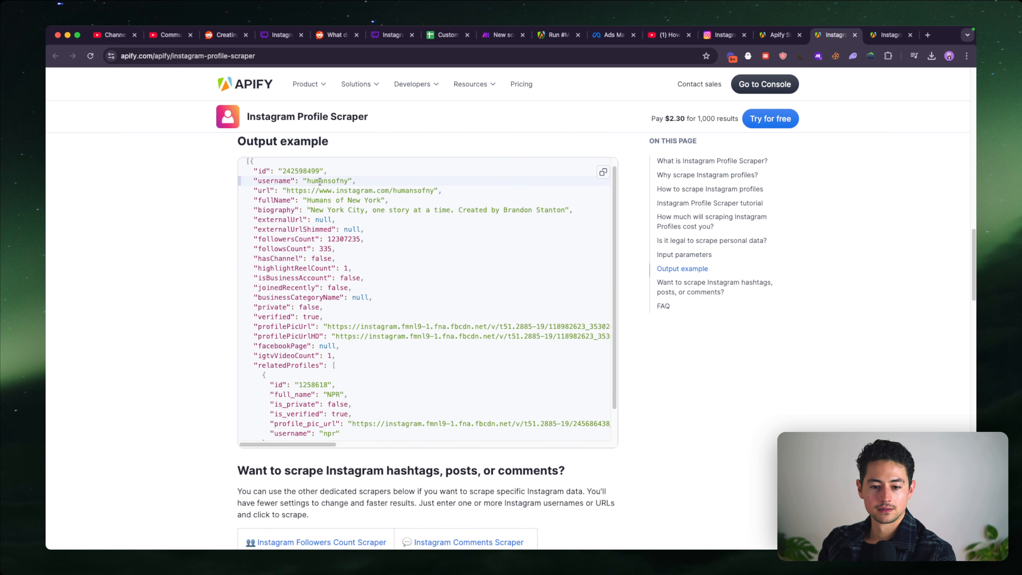
{"action": "double_click", "coordinate": [319, 181]}
{"action": "double_click", "coordinate": [317, 210]}
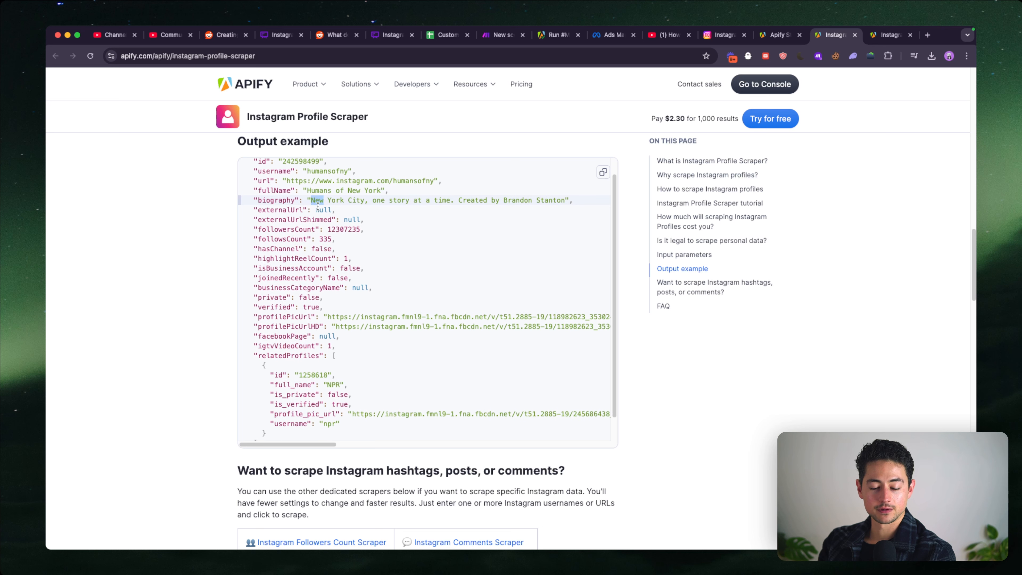
{"action": "scroll", "coordinate": [314, 218], "scroll_direction": "down", "scroll_amount": 1}
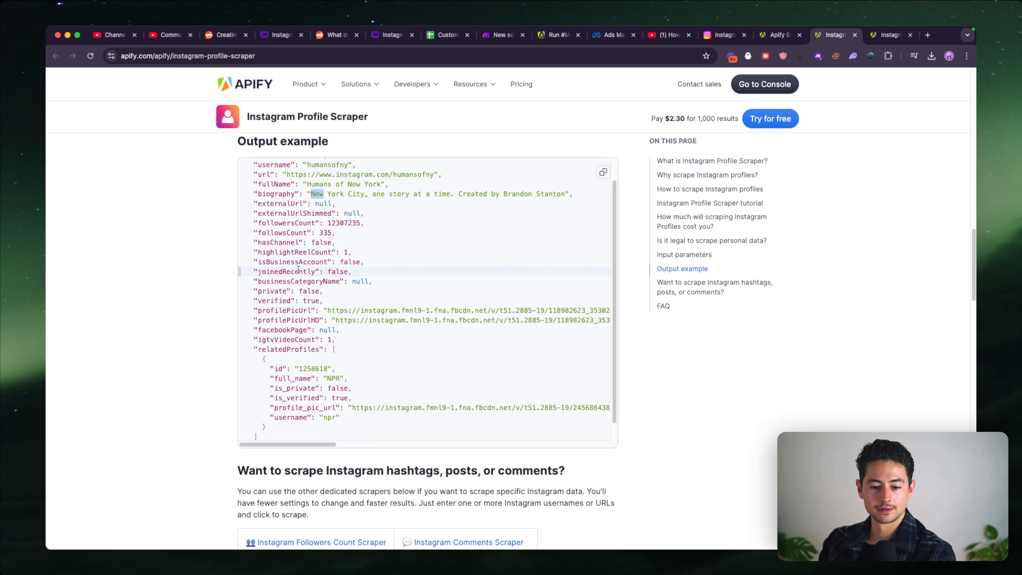
{"action": "scroll", "coordinate": [295, 298], "scroll_direction": "down", "scroll_amount": 3}
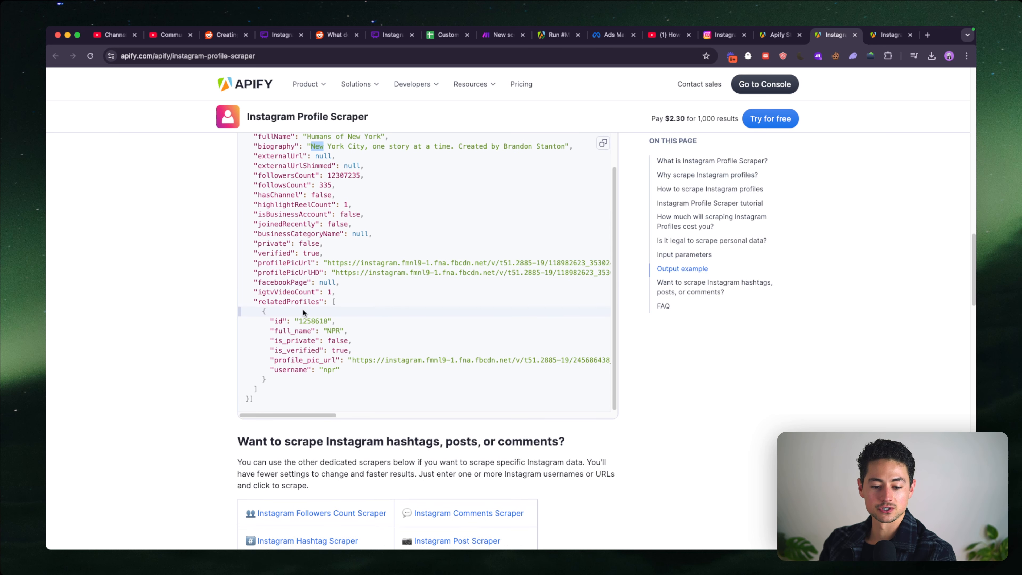
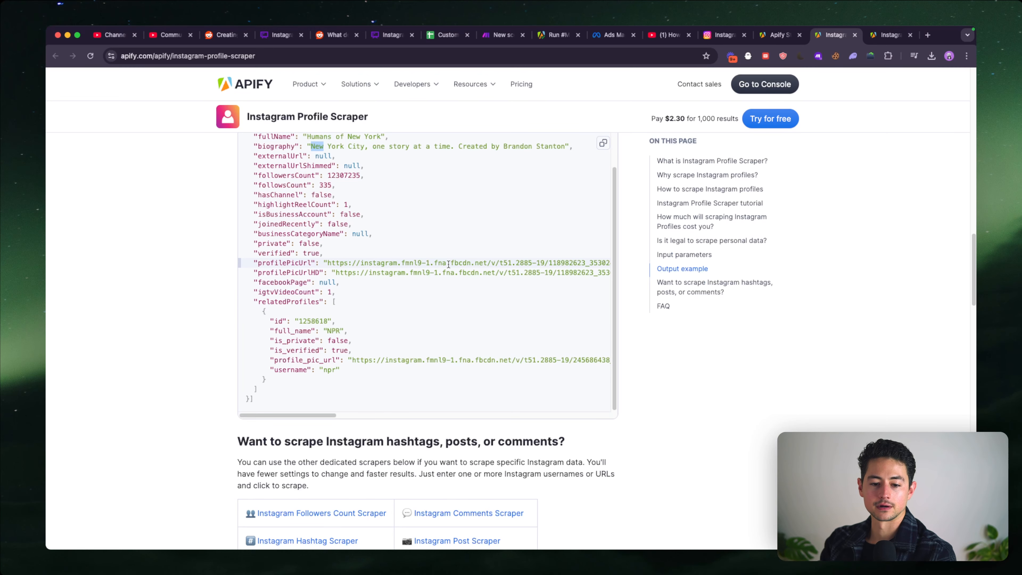
- Switch from the Instagram Profile Scraper page to the Make scenario and choose Google Sheets as the app for a new module
{"action": "scroll", "coordinate": [448, 264], "scroll_direction": "down", "scroll_amount": 3}
{"action": "scroll", "coordinate": [206, 274], "scroll_direction": "up", "scroll_amount": 10}
{"action": "left_click", "coordinate": [493, 37]}
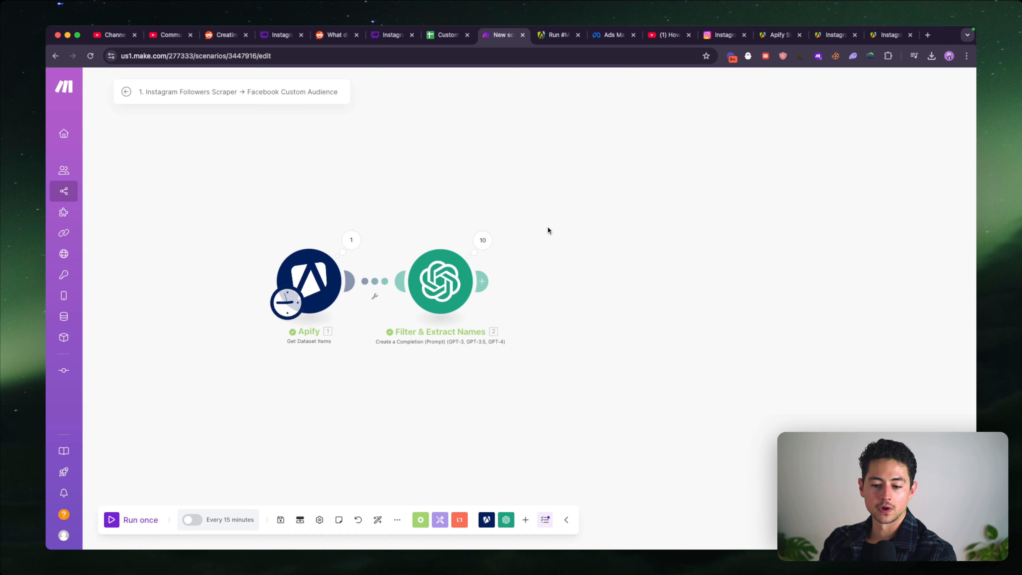
{"action": "left_click_drag", "start_coordinate": [547, 231], "coordinate": [433, 234]}
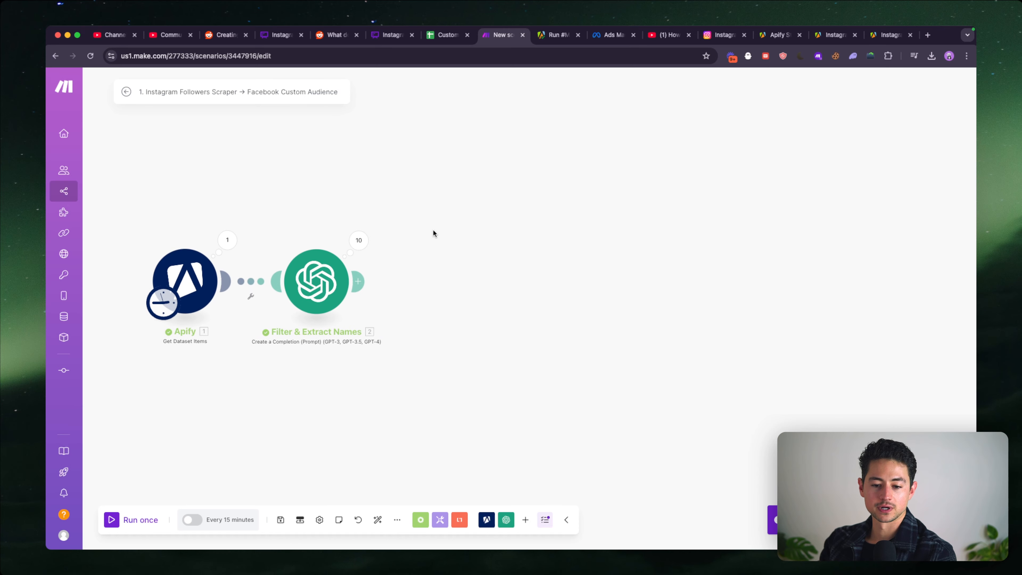
{"action": "left_click", "coordinate": [525, 520]}
{"action": "type", "text": "earc"}
{"action": "key", "text": "Down"}
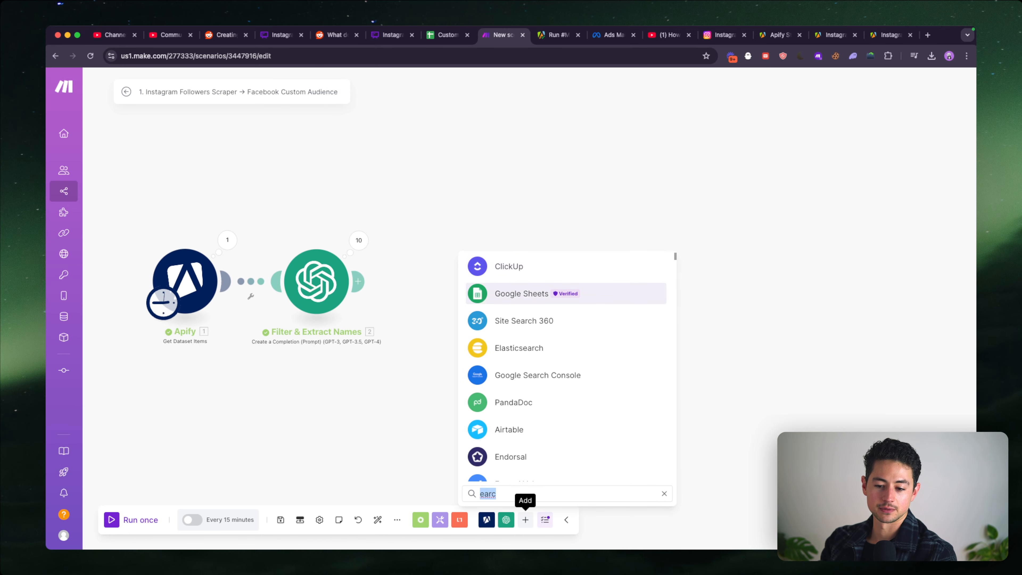
{"action": "key", "text": "Return"}
- Add the Google Sheets Search Rows module and connect it after Filter & Extract Names
{"action": "scroll", "coordinate": [595, 391], "scroll_direction": "down", "scroll_amount": 1}
{"action": "scroll", "coordinate": [596, 389], "scroll_direction": "up", "scroll_amount": 1}
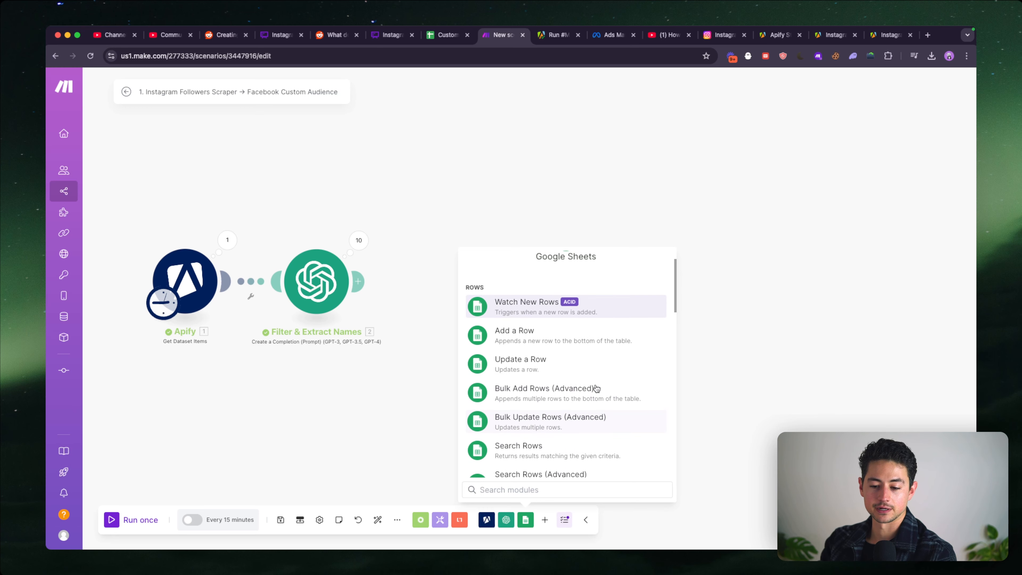
{"action": "scroll", "coordinate": [539, 316], "scroll_direction": "down", "scroll_amount": 1}
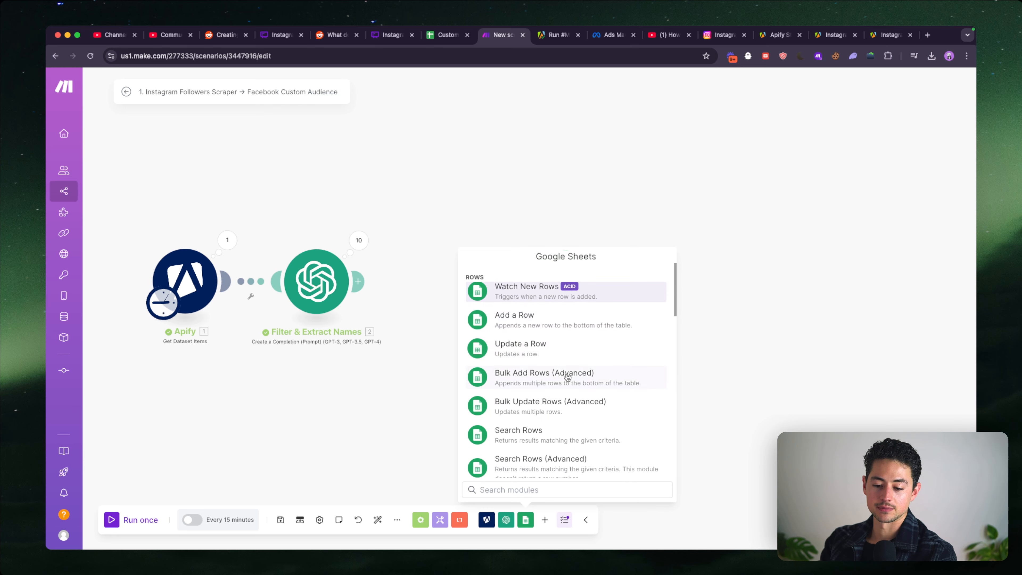
{"action": "scroll", "coordinate": [566, 374], "scroll_direction": "down", "scroll_amount": 1}
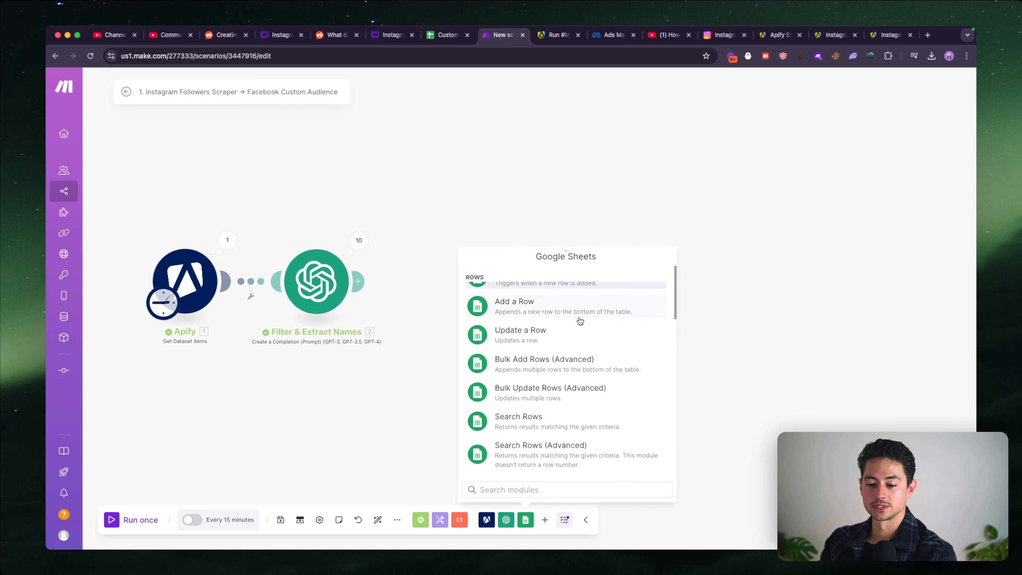
{"action": "scroll", "coordinate": [580, 321], "scroll_direction": "up", "scroll_amount": 1}
{"action": "type", "text": "search"}
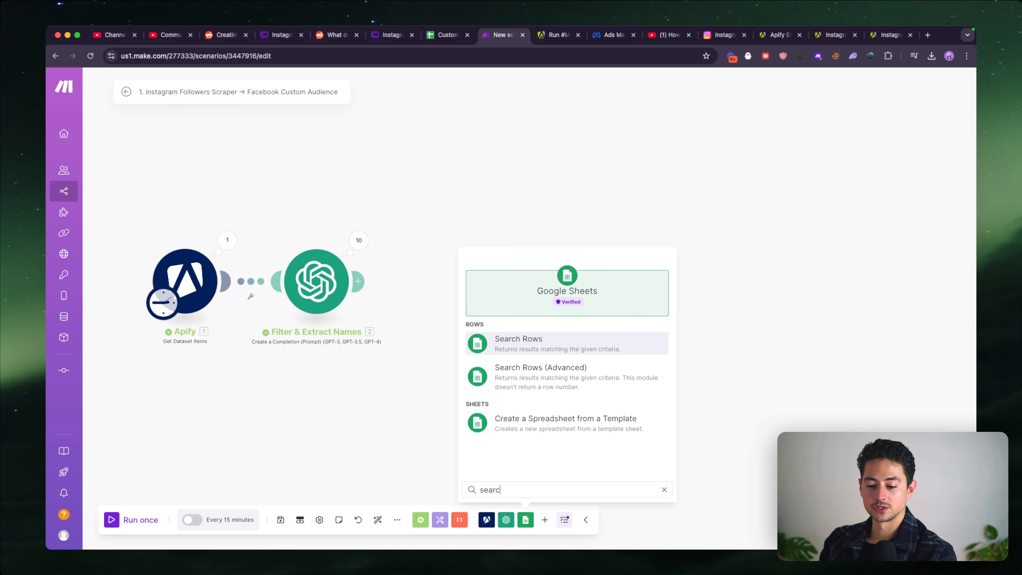
{"action": "left_click", "coordinate": [555, 342]}
{"action": "left_click", "coordinate": [449, 282]}
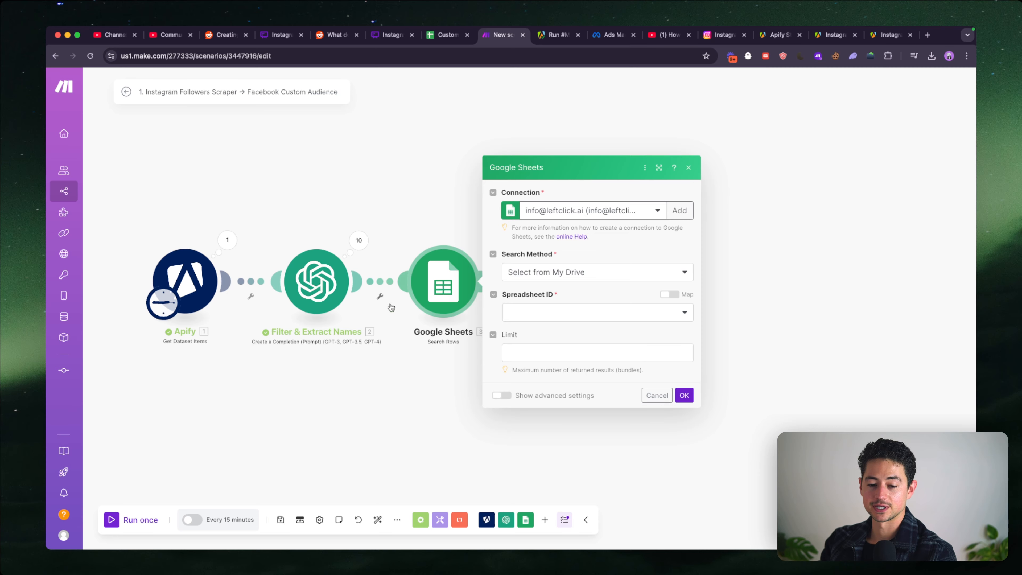
- Change the module's Google connection to the personal leftclick.ai account and select Sheet1 of the Custom Audience Database spreadsheet
{"action": "left_click", "coordinate": [636, 272]}
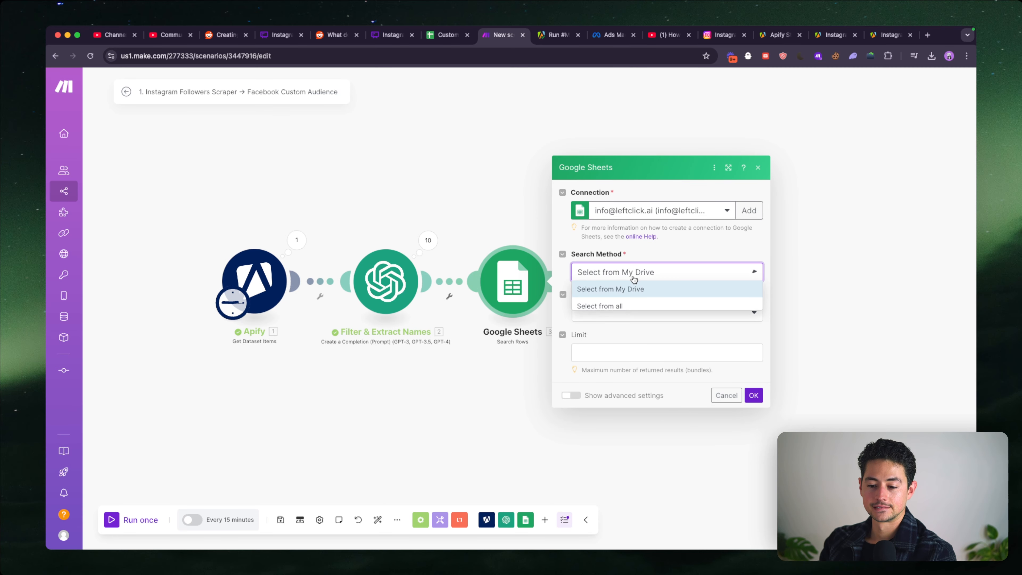
{"action": "left_click", "coordinate": [680, 210]}
{"action": "left_click", "coordinate": [660, 294]}
{"action": "left_click", "coordinate": [649, 316]}
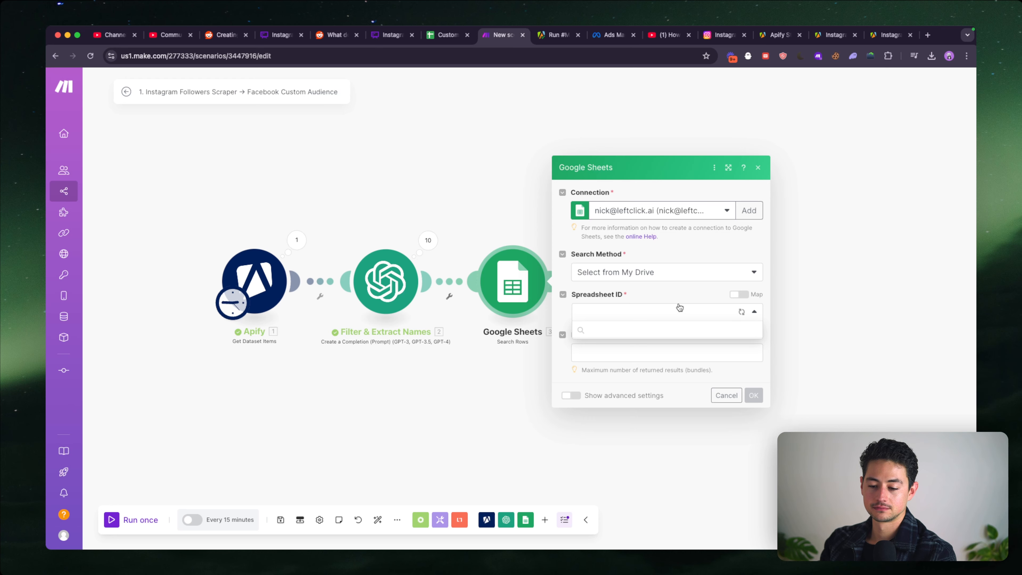
{"action": "type", "text": "cust"}
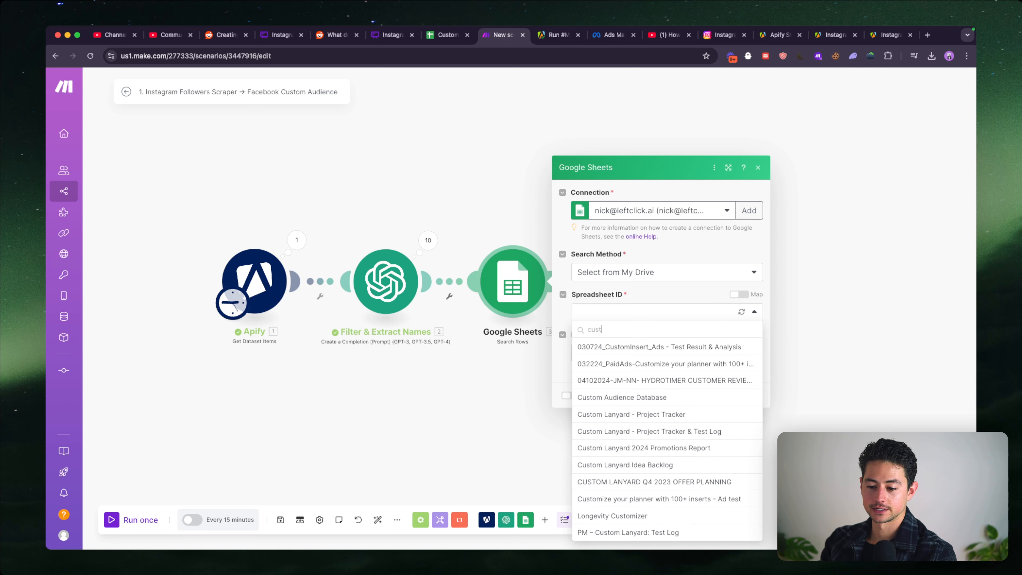
{"action": "left_click", "coordinate": [659, 396]}
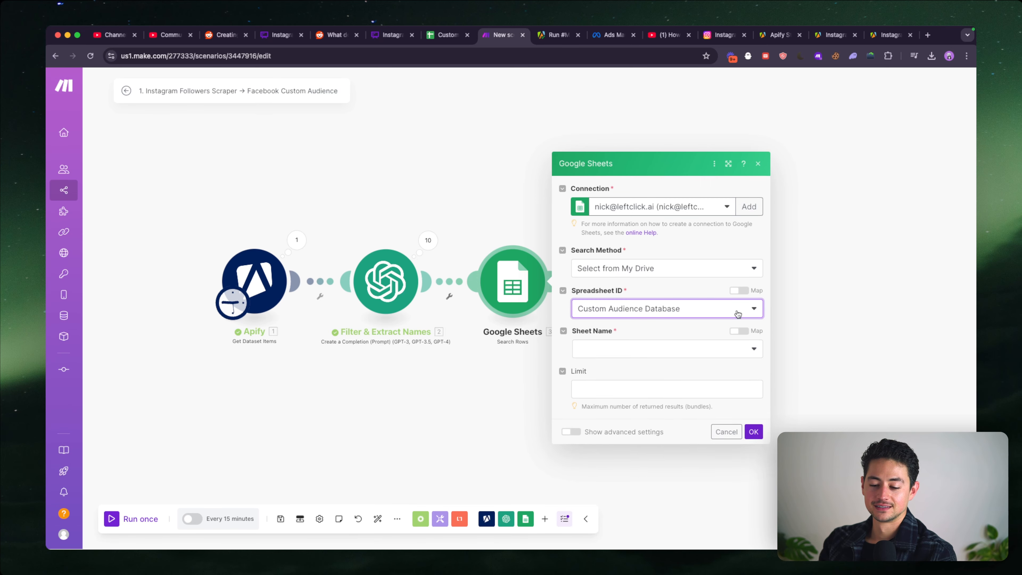
{"action": "left_click", "coordinate": [711, 331]}
{"action": "left_click", "coordinate": [687, 349]}
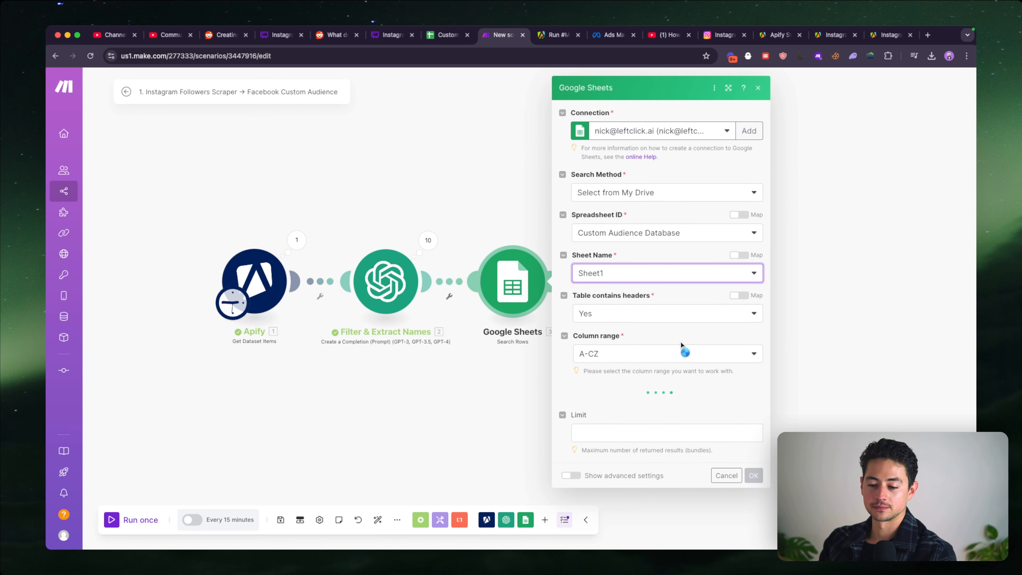
- Set the search filter so that column fn (H) equals the firstName result from Filter & Extract Names
{"action": "scroll", "coordinate": [664, 346], "scroll_direction": "down", "scroll_amount": 3}
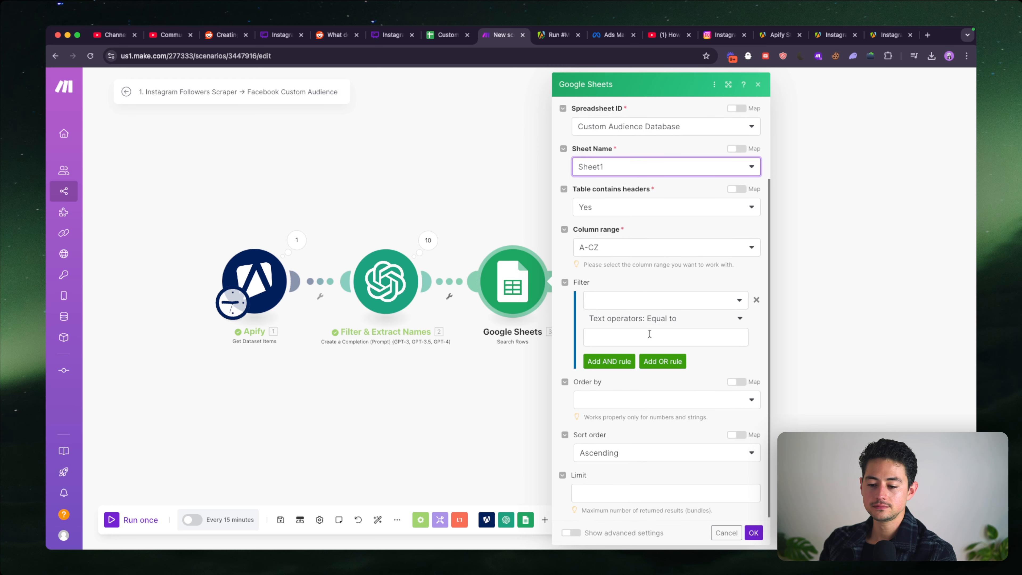
{"action": "left_click", "coordinate": [635, 305]}
{"action": "scroll", "coordinate": [637, 342], "scroll_direction": "down", "scroll_amount": 3}
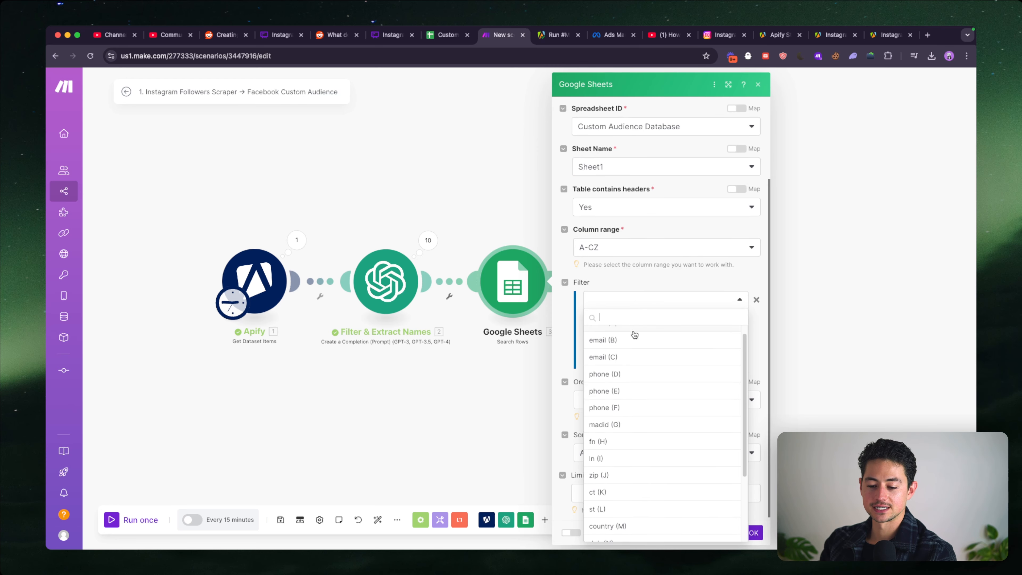
{"action": "left_click", "coordinate": [640, 385]}
{"action": "left_click", "coordinate": [644, 337]}
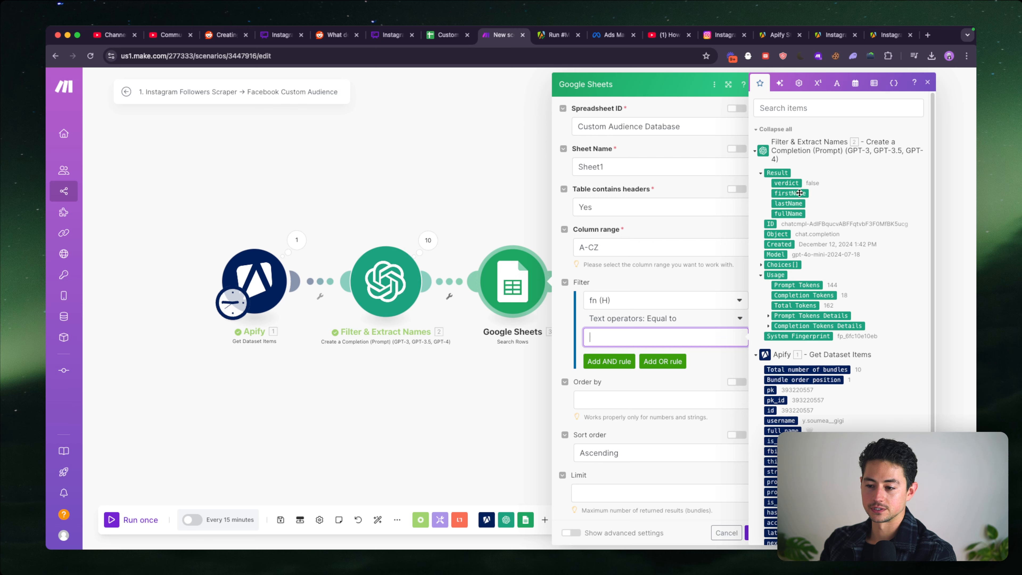
{"action": "left_click", "coordinate": [790, 193]}
- Add an AND rule to the filter requiring column ln (I) to equal the lastName result
{"action": "left_click", "coordinate": [619, 362]}
{"action": "scroll", "coordinate": [624, 357], "scroll_direction": "down", "scroll_amount": 1}
{"action": "left_click", "coordinate": [645, 336]}
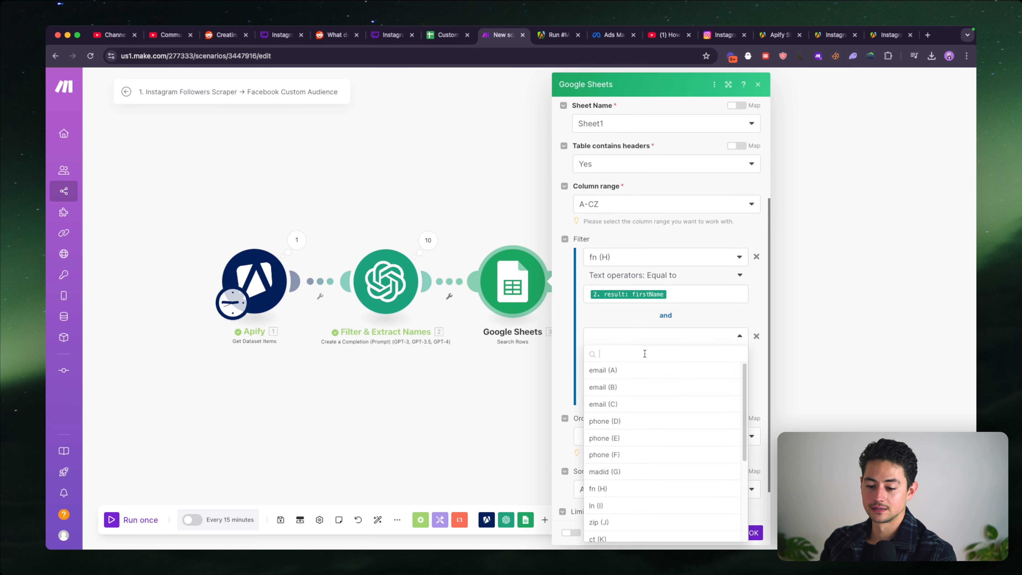
{"action": "left_click", "coordinate": [597, 505]}
{"action": "left_click", "coordinate": [644, 374]}
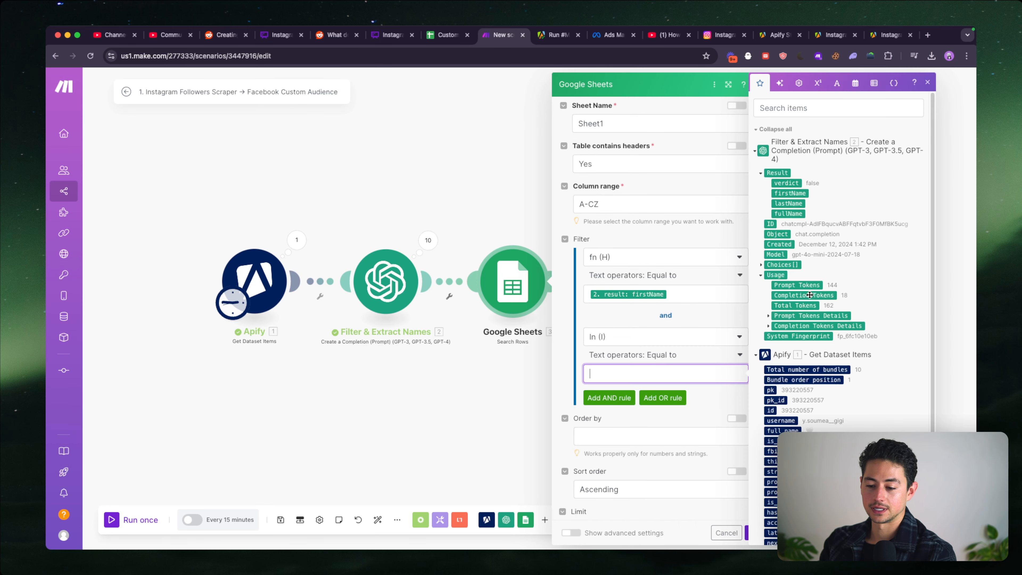
{"action": "left_click", "coordinate": [788, 203]}
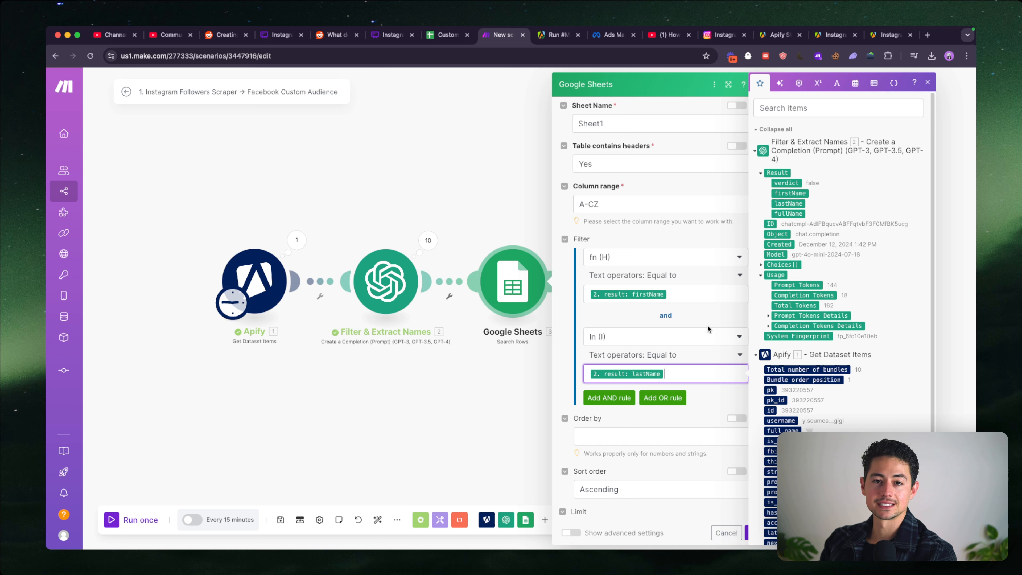
{"action": "scroll", "coordinate": [700, 333], "scroll_direction": "down", "scroll_amount": 1}
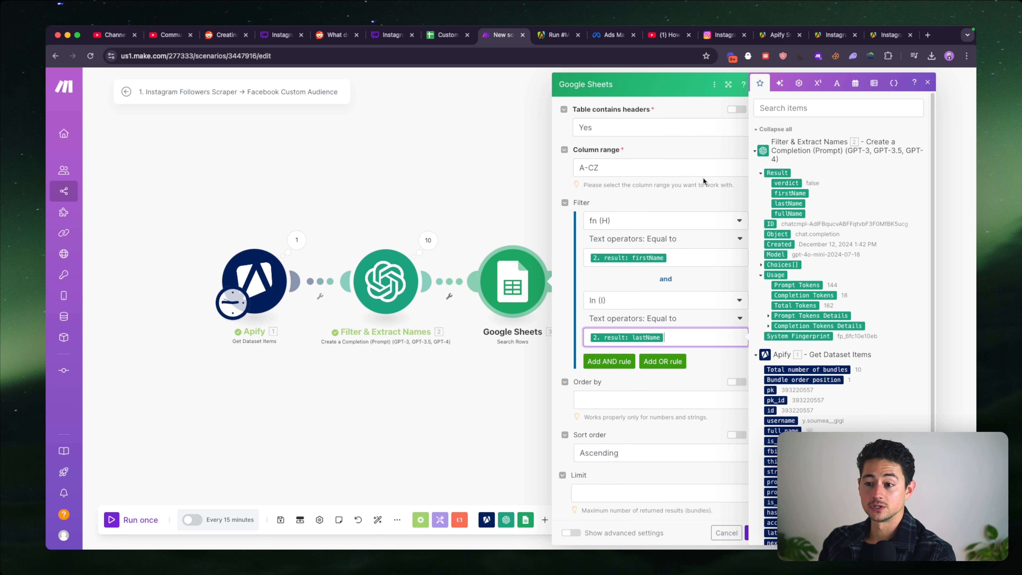
- Switch to the Custom Audience Database spreadsheet and examine its header columns, including madid, gen, uid and value
{"action": "key", "text": "ctrl+shift+Tab"}
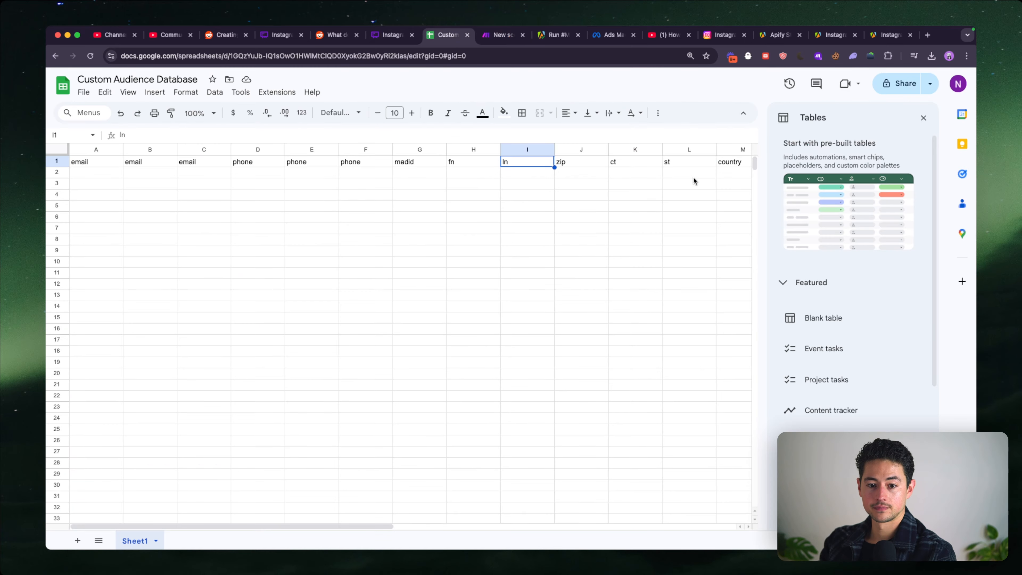
{"action": "key", "text": "super+Left"}
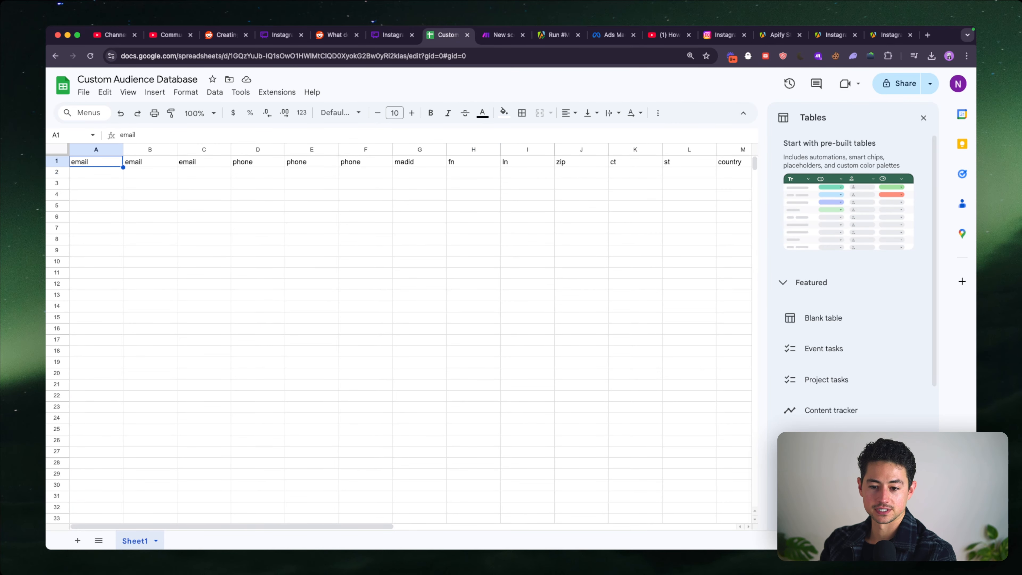
{"action": "key", "text": "super+Right"}
{"action": "key", "text": "super+Left"}
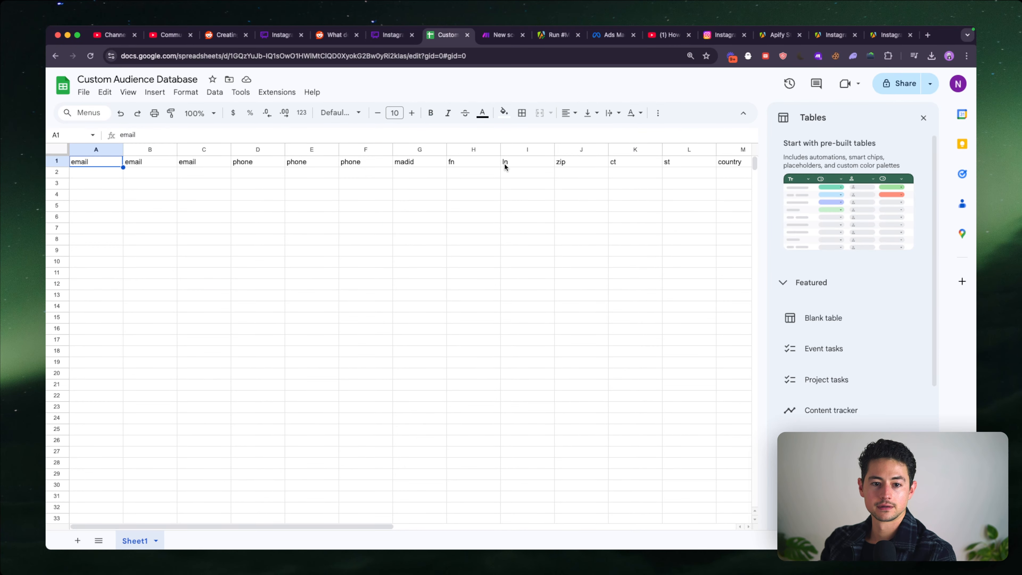
{"action": "left_click", "coordinate": [468, 176]}
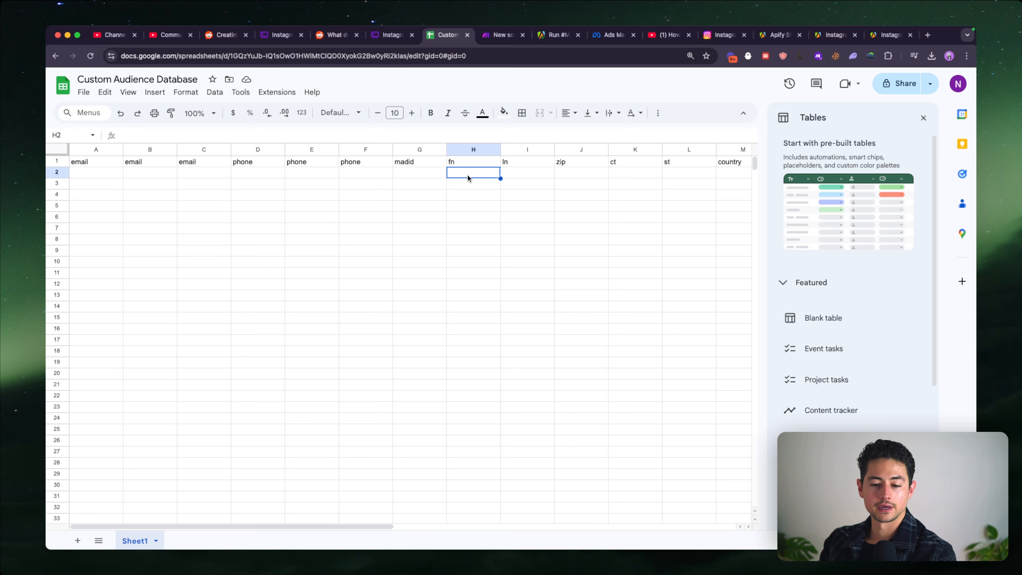
{"action": "left_click", "coordinate": [444, 164]}
{"action": "scroll", "coordinate": [448, 165], "scroll_direction": "right", "scroll_amount": 10}
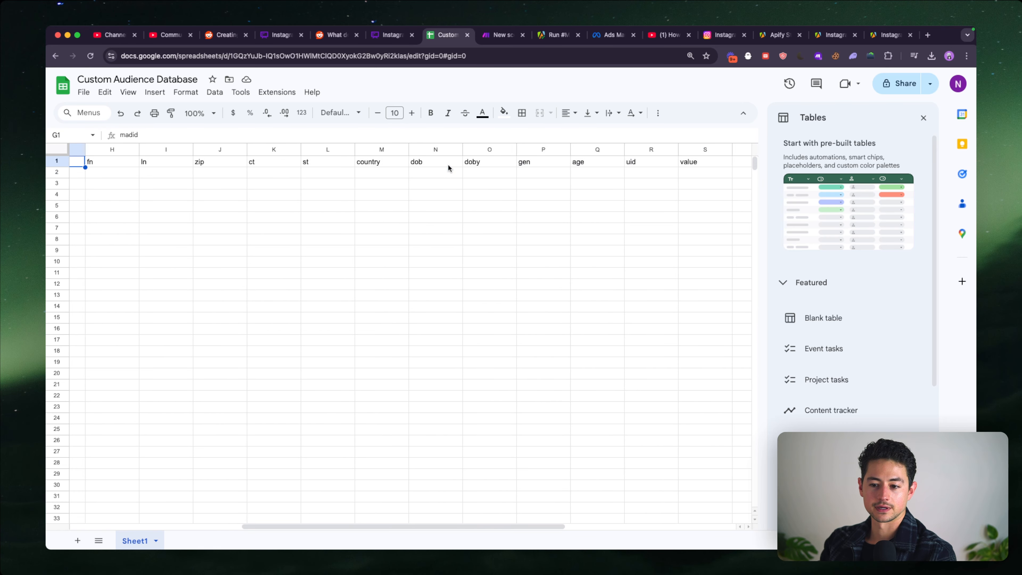
{"action": "left_click", "coordinate": [472, 162]}
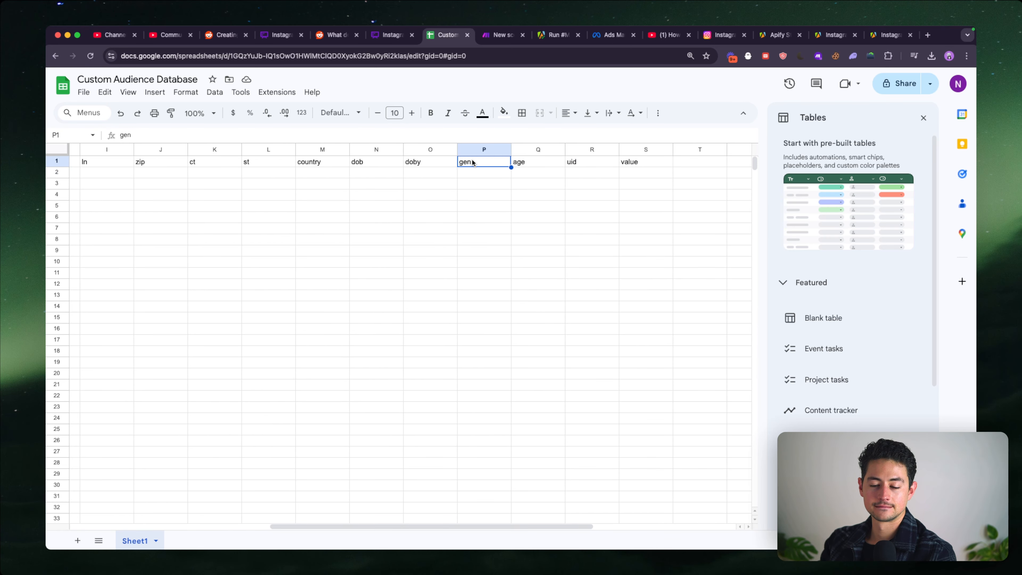
{"action": "left_click", "coordinate": [623, 165]}
{"action": "left_click", "coordinate": [583, 164]}
{"action": "left_click", "coordinate": [484, 166]}
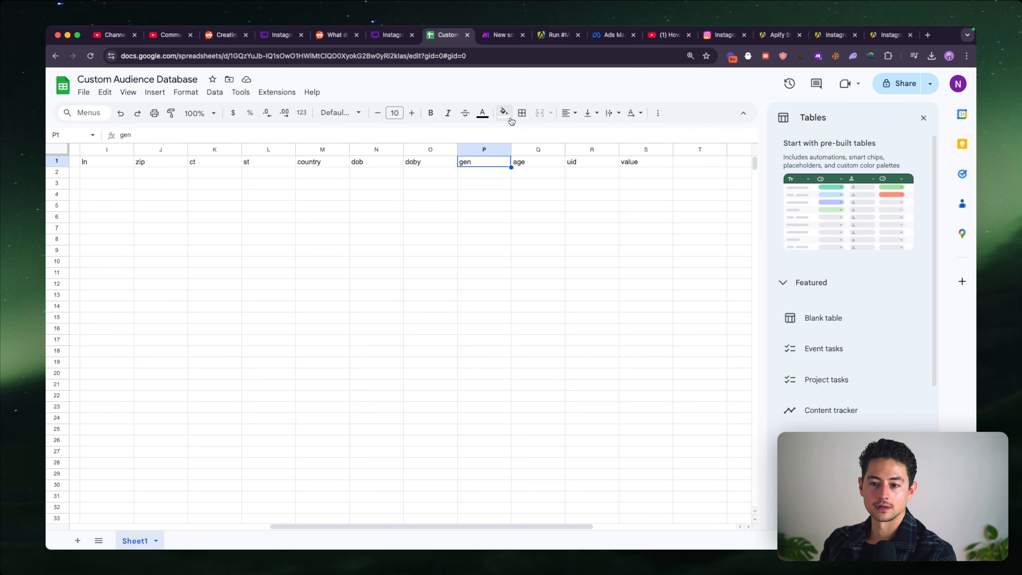
{"action": "scroll", "coordinate": [495, 148], "scroll_direction": "left", "scroll_amount": 1}
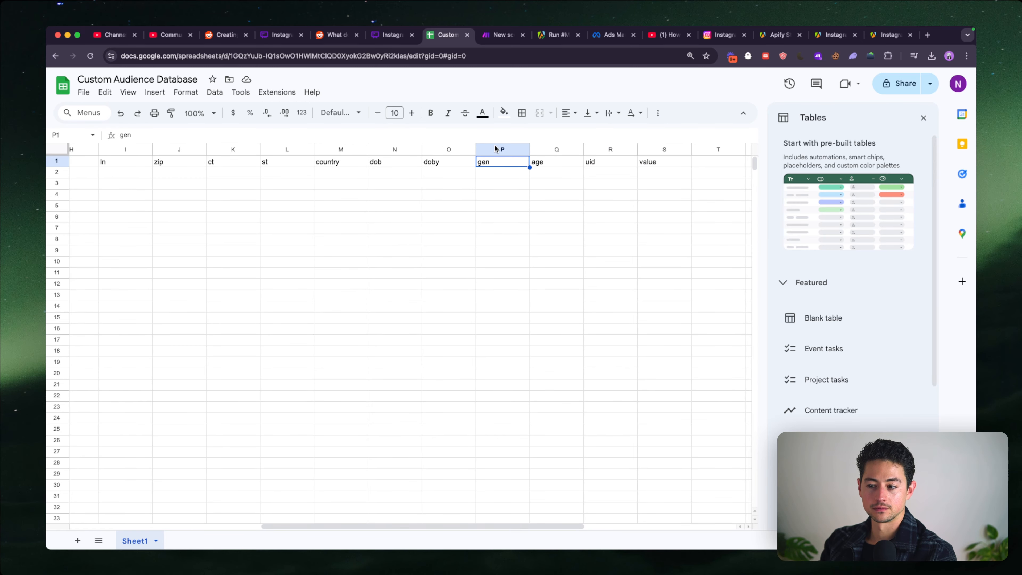
- Glance at the Make scenario, then review the spreadsheet's header row again from email through to gen
{"action": "left_click", "coordinate": [498, 35]}
{"action": "left_click", "coordinate": [459, 37]}
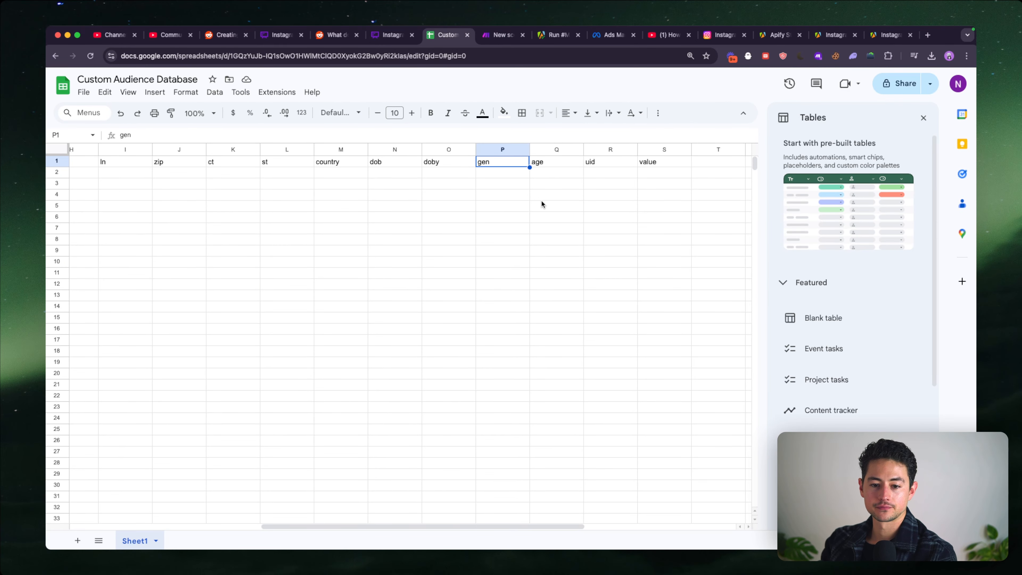
{"action": "scroll", "coordinate": [541, 203], "scroll_direction": "left", "scroll_amount": 4}
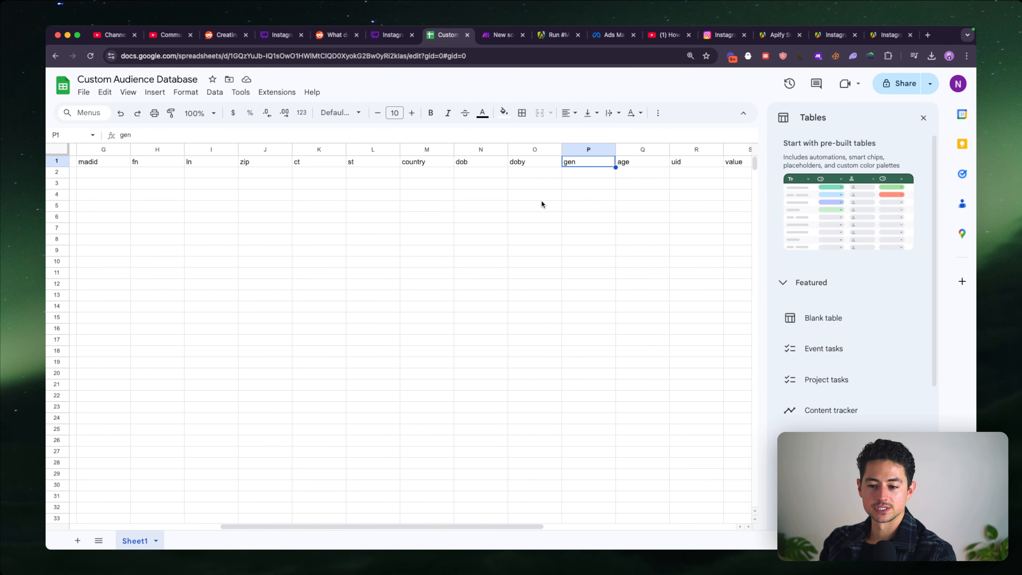
{"action": "scroll", "coordinate": [541, 202], "scroll_direction": "left", "scroll_amount": 8}
{"action": "scroll", "coordinate": [541, 204], "scroll_direction": "left", "scroll_amount": 6}
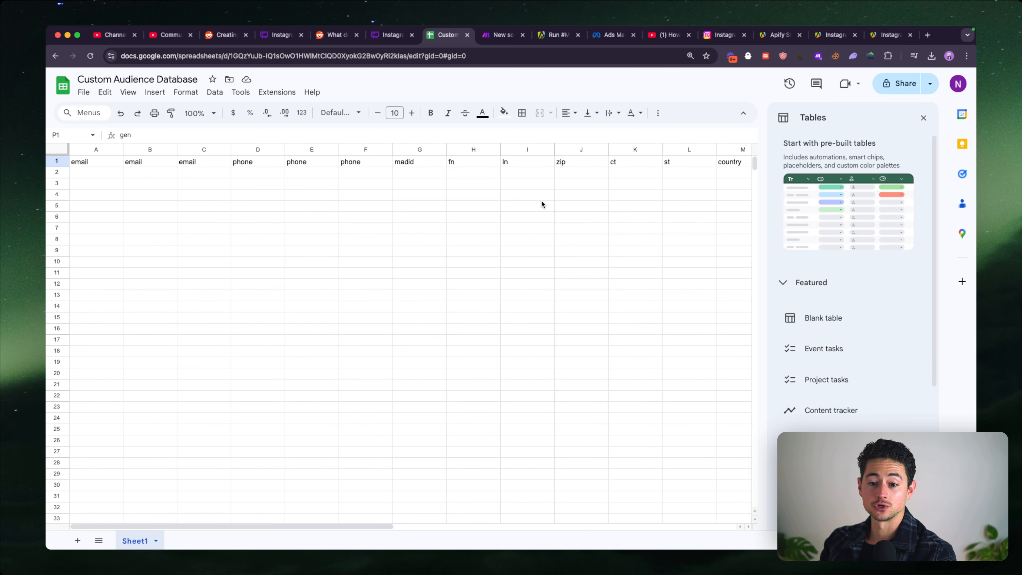
{"action": "scroll", "coordinate": [541, 202], "scroll_direction": "right", "scroll_amount": 6}
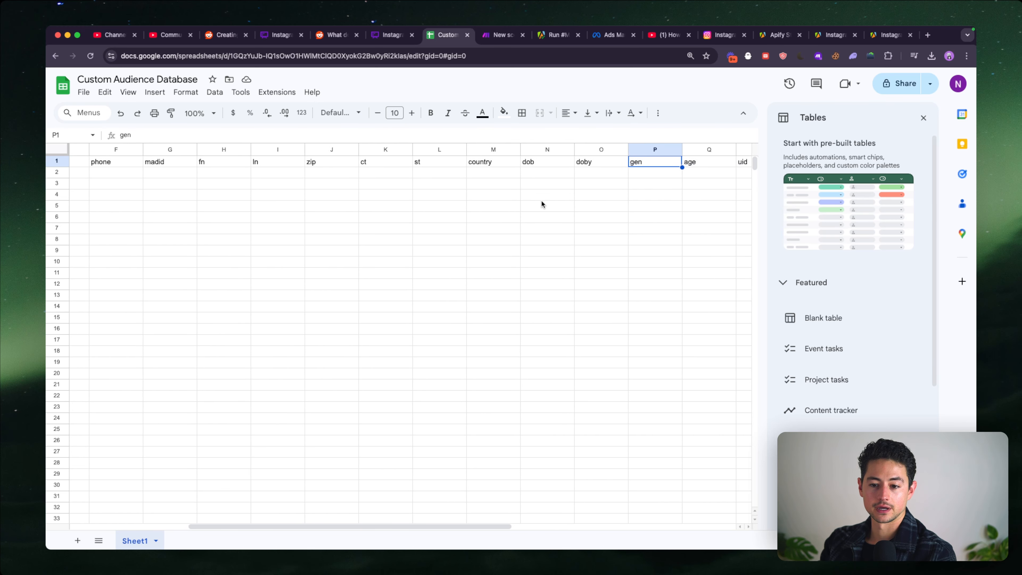
{"action": "scroll", "coordinate": [541, 203], "scroll_direction": "left", "scroll_amount": 3}
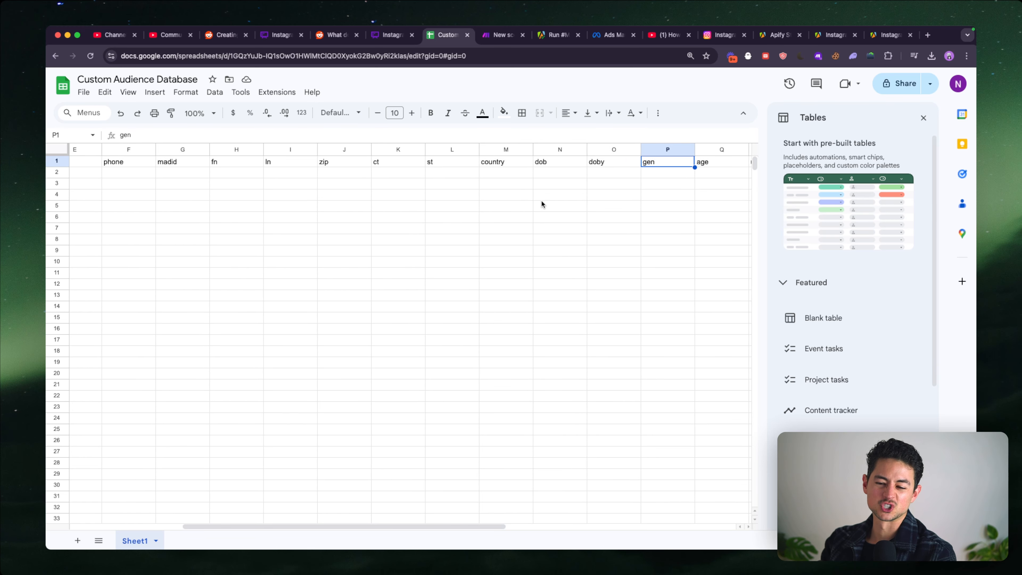
{"action": "scroll", "coordinate": [541, 204], "scroll_direction": "left", "scroll_amount": 4}
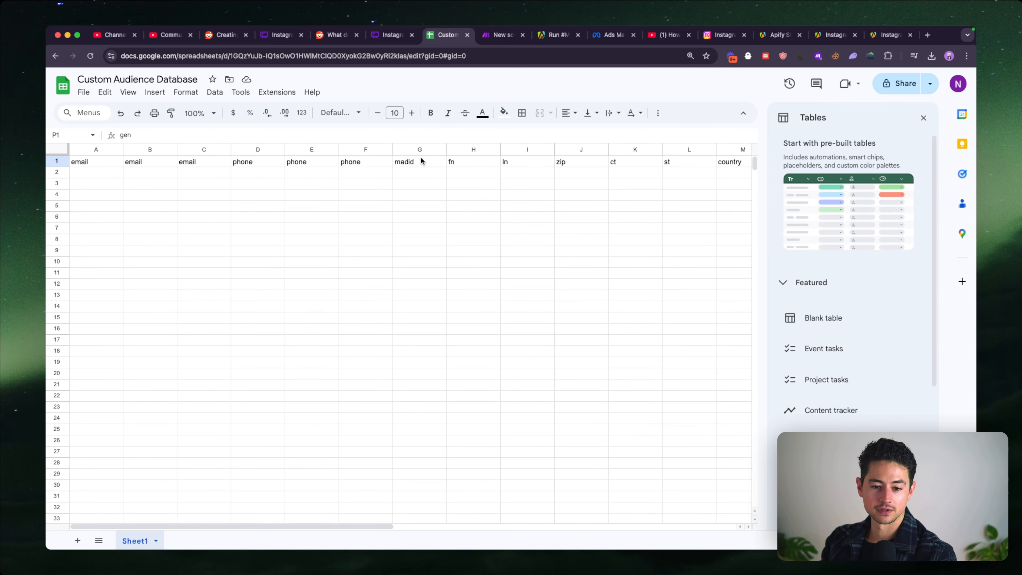
{"action": "scroll", "coordinate": [599, 162], "scroll_direction": "right", "scroll_amount": 5}
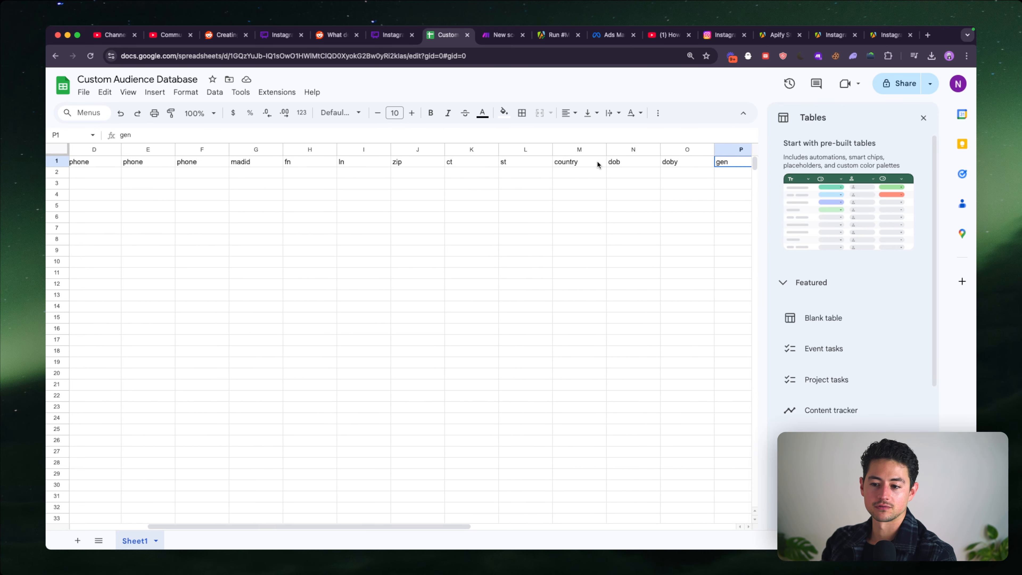
- Switch to the Apify run output and examine the first page of scraped followers, including their profile pictures and usernames
{"action": "left_click", "coordinate": [551, 36]}
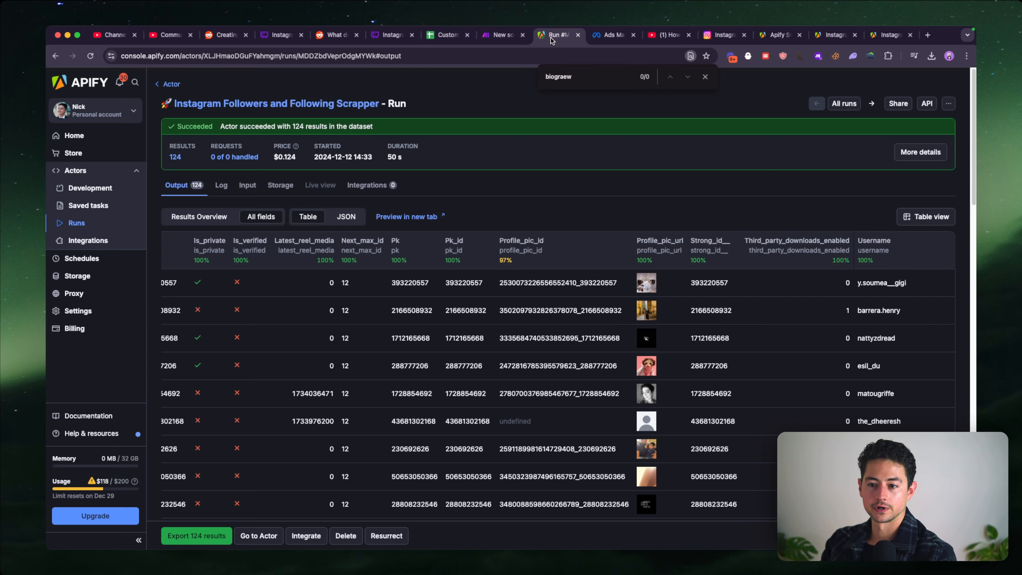
{"action": "scroll", "coordinate": [450, 208], "scroll_direction": "down", "scroll_amount": 15}
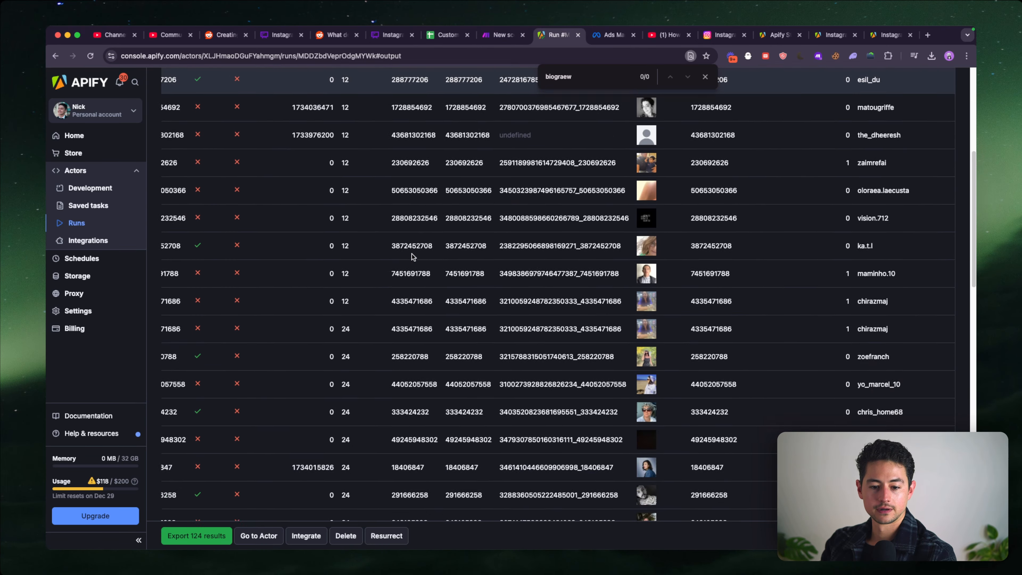
{"action": "scroll", "coordinate": [413, 256], "scroll_direction": "up", "scroll_amount": 15}
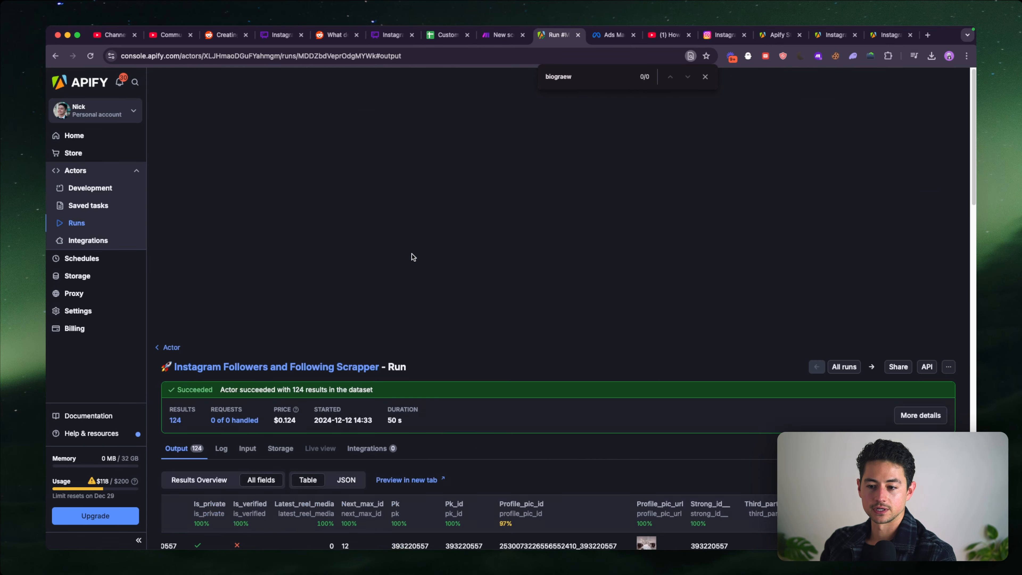
{"action": "scroll", "coordinate": [412, 256], "scroll_direction": "down", "scroll_amount": 4}
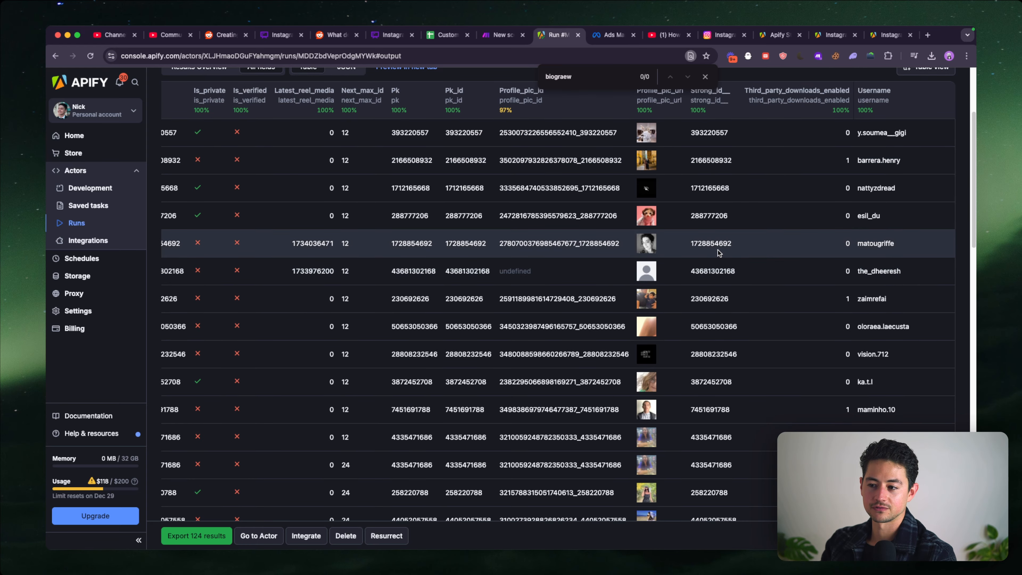
{"action": "scroll", "coordinate": [735, 290], "scroll_direction": "down", "scroll_amount": 10}
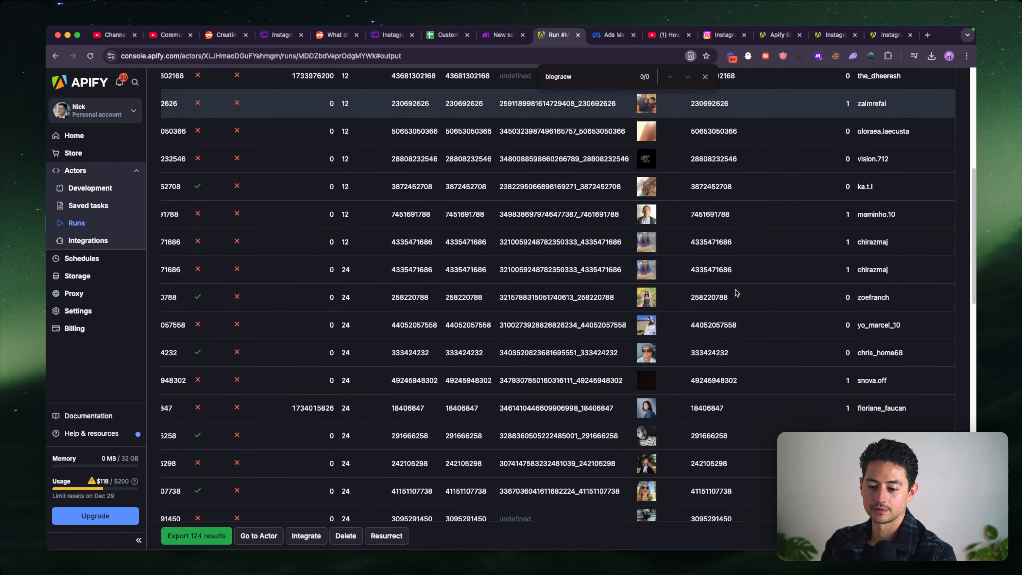
{"action": "scroll", "coordinate": [736, 293], "scroll_direction": "down", "scroll_amount": 1}
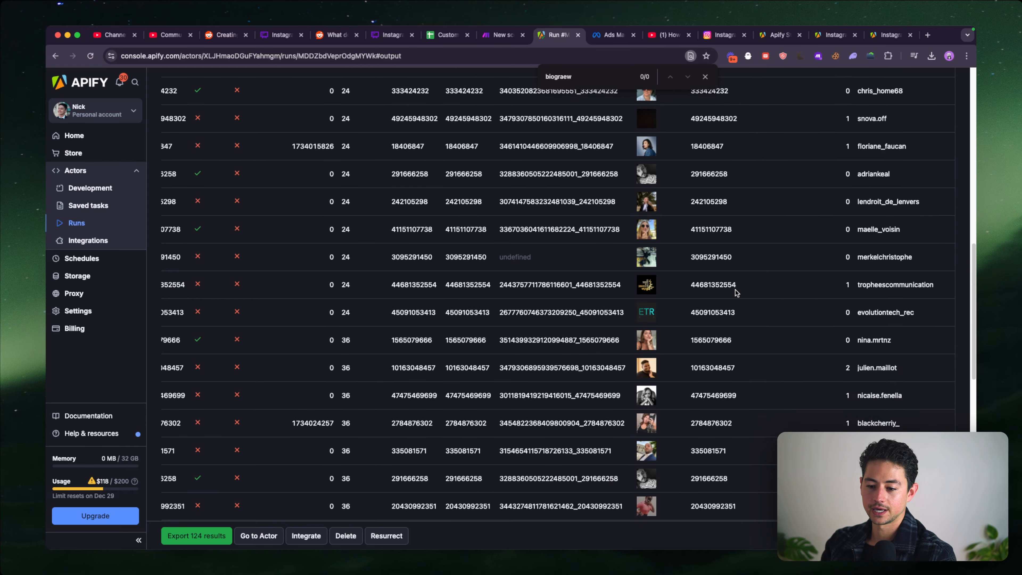
{"action": "scroll", "coordinate": [734, 289], "scroll_direction": "up", "scroll_amount": 2}
{"action": "scroll", "coordinate": [649, 236], "scroll_direction": "down", "scroll_amount": 10}
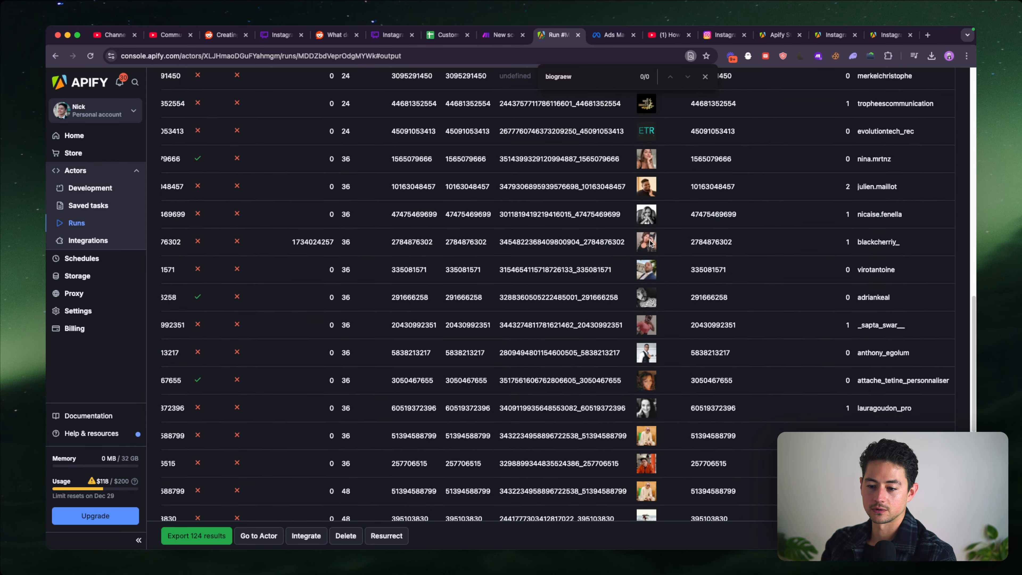
{"action": "scroll", "coordinate": [664, 172], "scroll_direction": "up", "scroll_amount": 5}
{"action": "scroll", "coordinate": [664, 173], "scroll_direction": "up", "scroll_amount": 1}
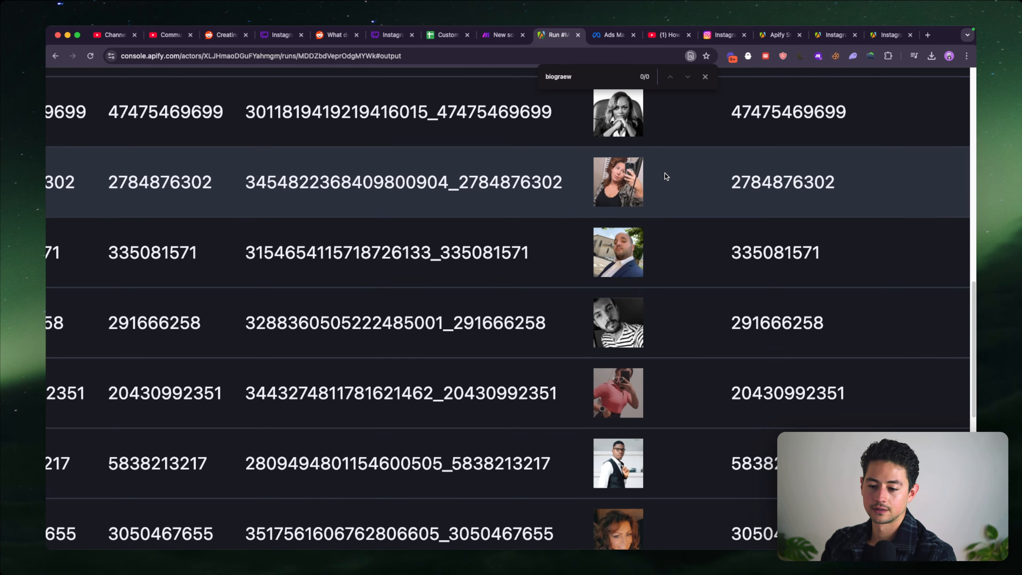
{"action": "scroll", "coordinate": [664, 172], "scroll_direction": "down", "scroll_amount": 5}
{"action": "scroll", "coordinate": [712, 211], "scroll_direction": "down", "scroll_amount": 7}
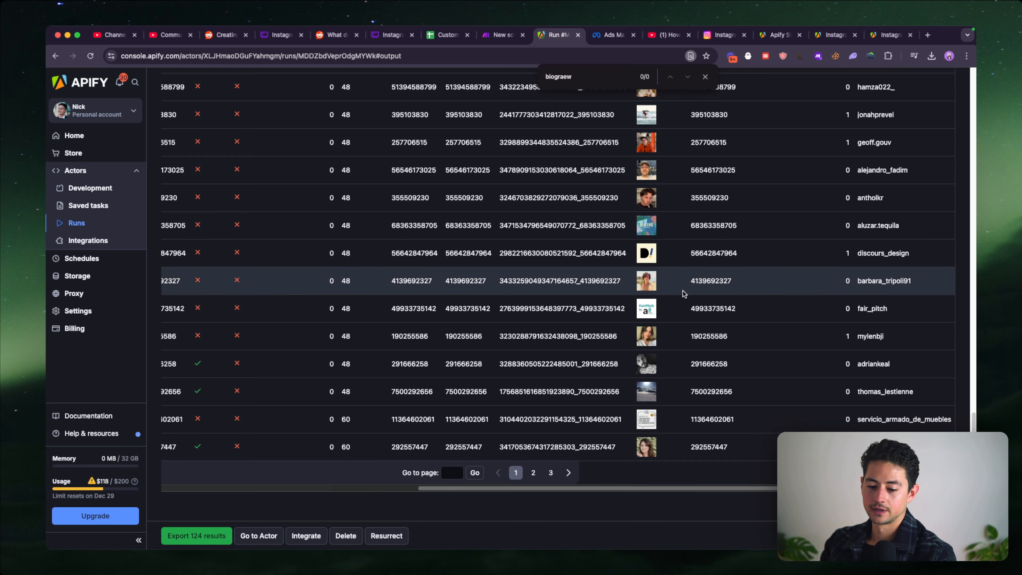
- Open page 3 of the Apify results table and review its follower rows and columns
{"action": "left_click", "coordinate": [550, 472]}
{"action": "scroll", "coordinate": [650, 378], "scroll_direction": "right", "scroll_amount": 5}
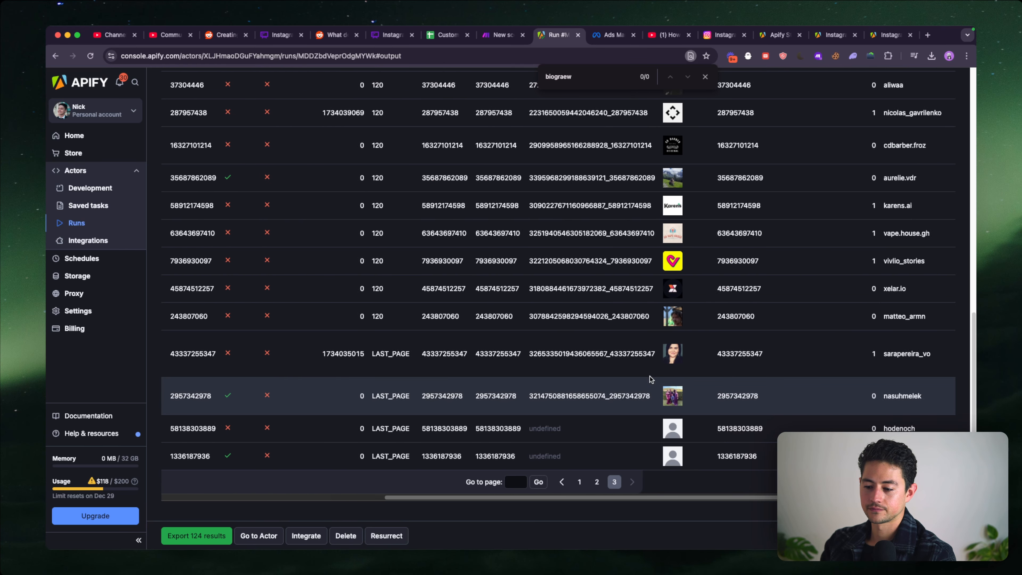
{"action": "scroll", "coordinate": [650, 379], "scroll_direction": "up", "scroll_amount": 5}
{"action": "scroll", "coordinate": [650, 378], "scroll_direction": "up", "scroll_amount": 7}
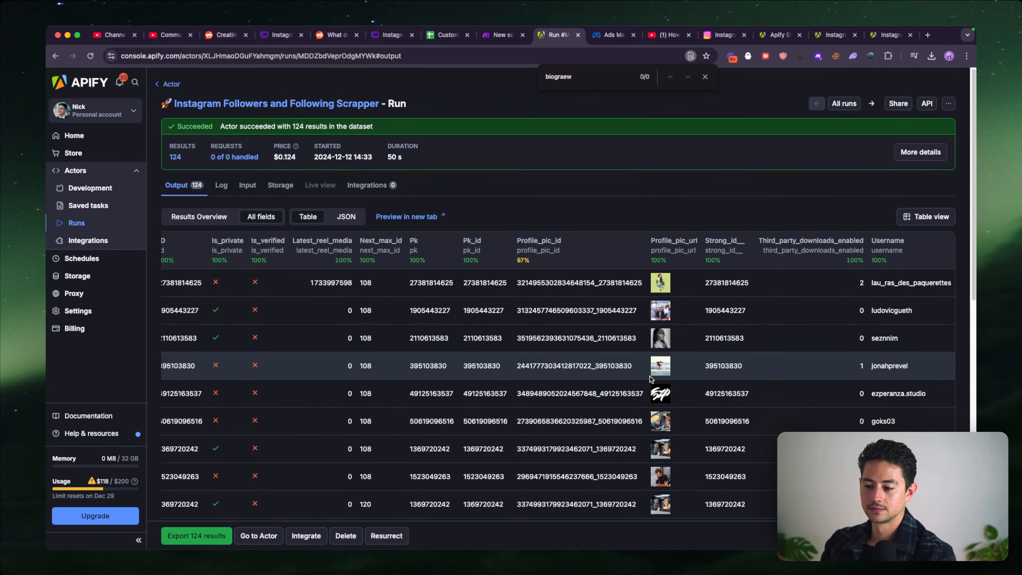
{"action": "scroll", "coordinate": [649, 378], "scroll_direction": "left", "scroll_amount": 5}
- Return to the Make scenario, review the Google Sheets search settings and inspect the Apify module's output bundles
{"action": "left_click", "coordinate": [499, 37]}
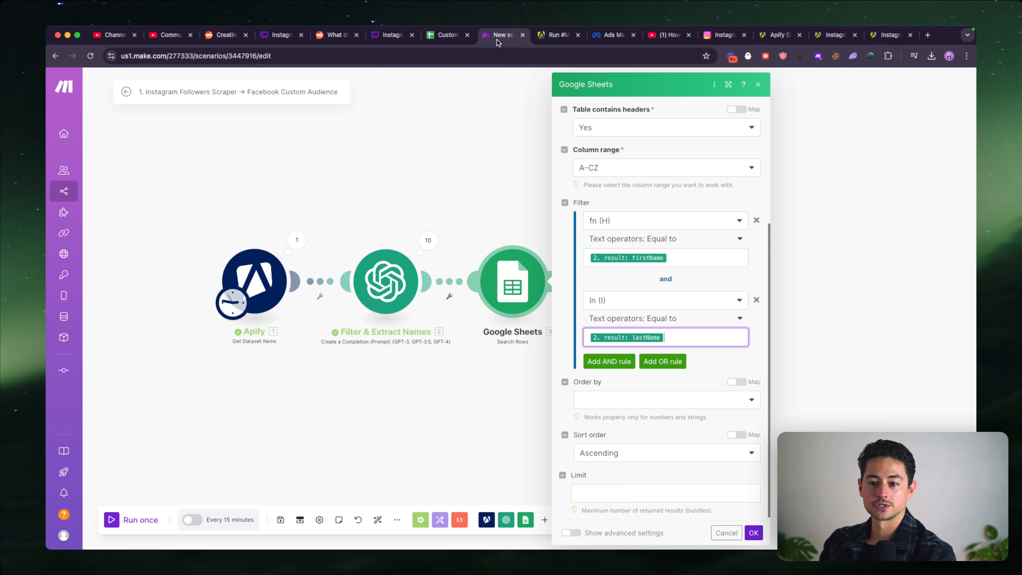
{"action": "scroll", "coordinate": [670, 302], "scroll_direction": "down", "scroll_amount": 1}
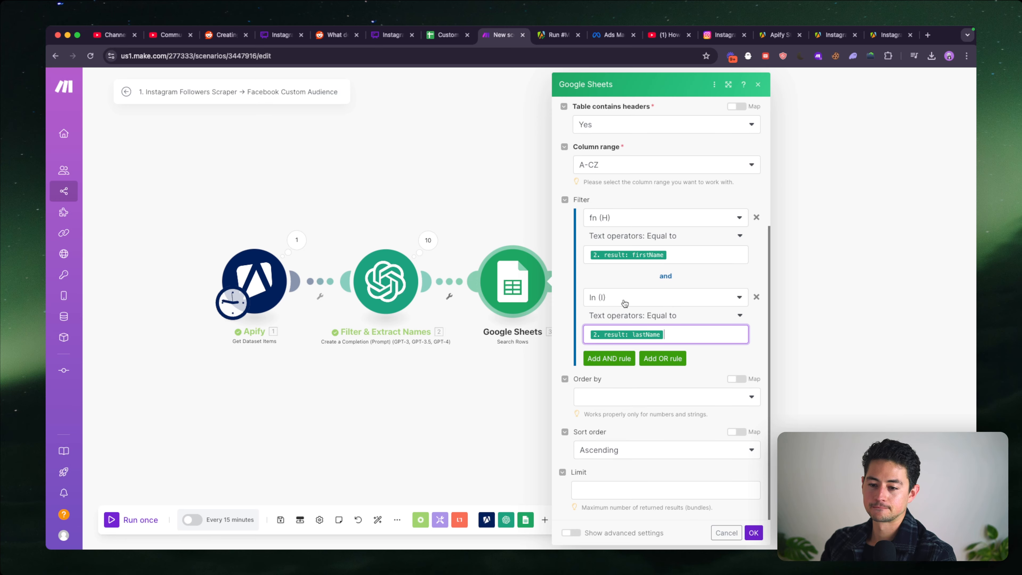
{"action": "scroll", "coordinate": [690, 367], "scroll_direction": "up", "scroll_amount": 5}
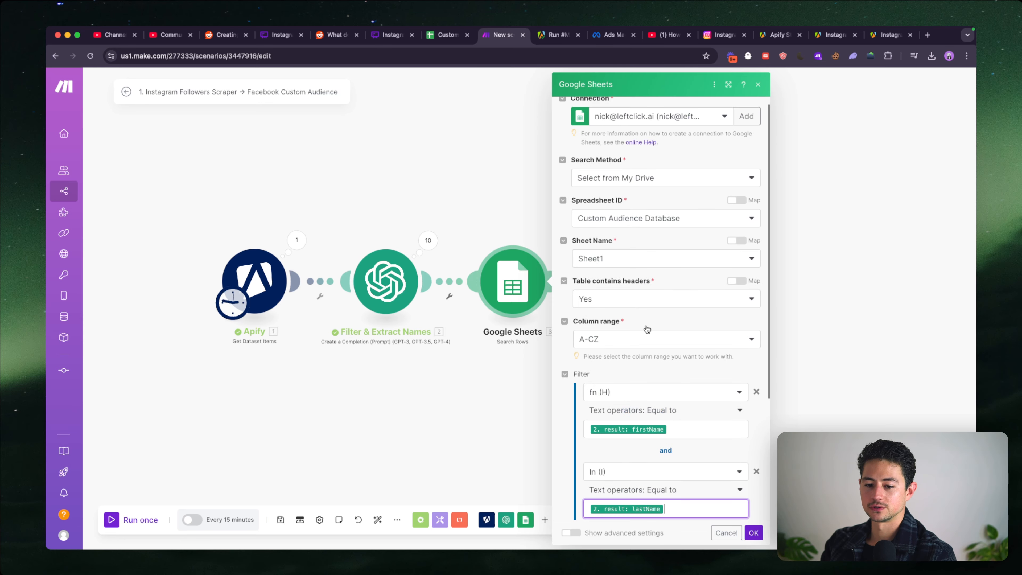
{"action": "left_click", "coordinate": [297, 240]}
{"action": "scroll", "coordinate": [373, 306], "scroll_direction": "down", "scroll_amount": 3}
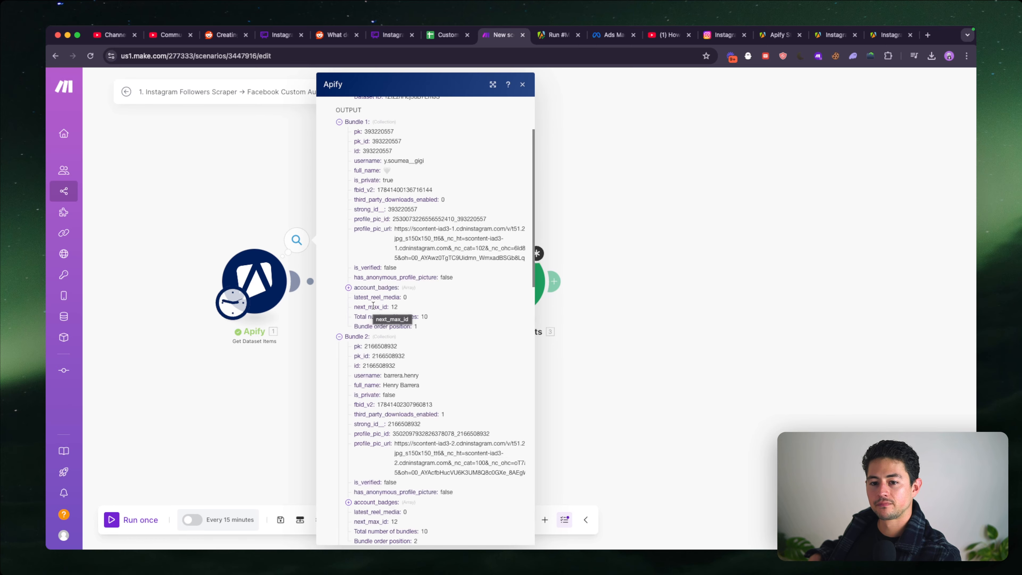
- Switch to the Custom Audience Database spreadsheet and clear the email, phone and madid headers in A1:G1
{"action": "key", "text": "ctrl+shift+Tab"}
{"action": "scroll", "coordinate": [351, 275], "scroll_direction": "left", "scroll_amount": 5}
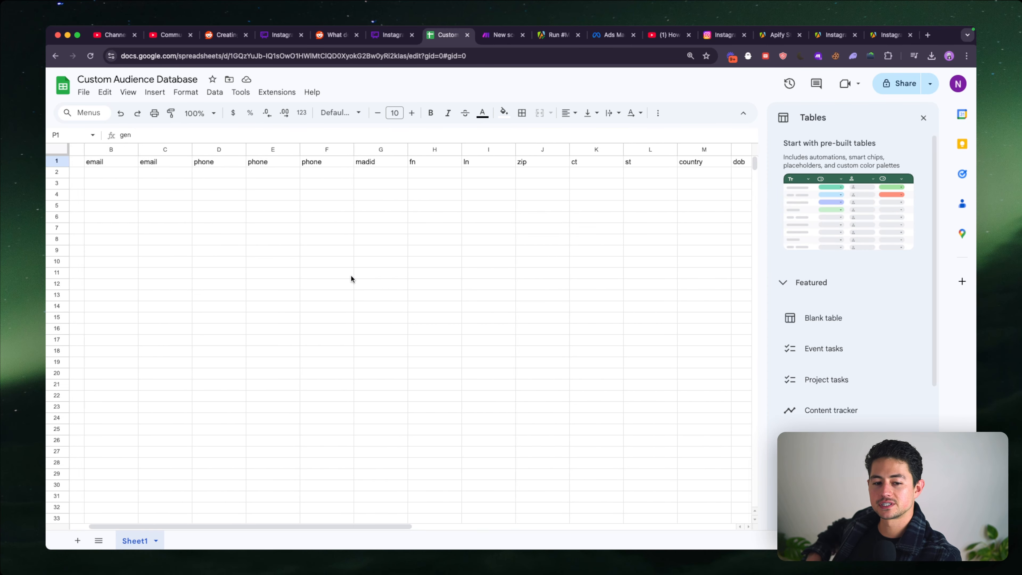
{"action": "scroll", "coordinate": [351, 276], "scroll_direction": "left", "scroll_amount": 2}
{"action": "left_click_drag", "start_coordinate": [99, 160], "coordinate": [352, 162]}
{"action": "key", "text": "Delete"}
- Move the fn and ln headers from H1:I1 to A1:B1
{"action": "left_click_drag", "start_coordinate": [466, 164], "coordinate": [519, 162]}
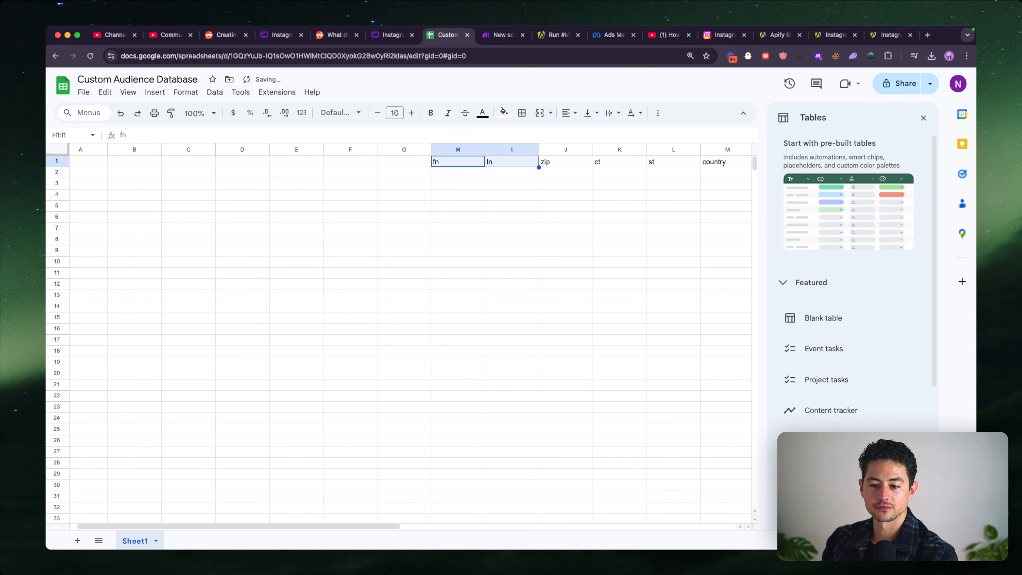
{"action": "key", "text": "super+x"}
{"action": "left_click", "coordinate": [87, 162]}
{"action": "key", "text": "super+v"}
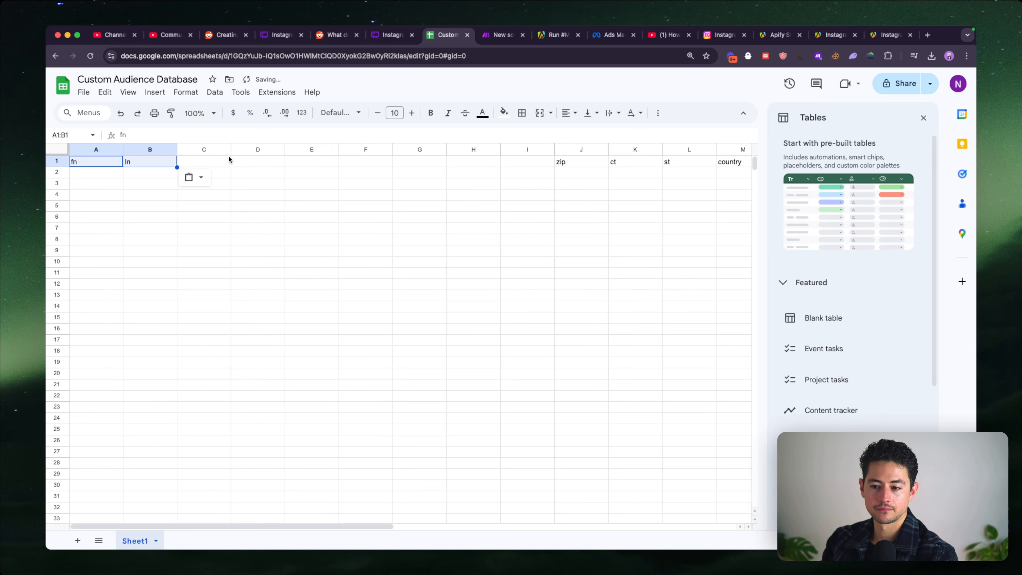
- Move the gen header from P1 to C1
{"action": "scroll", "coordinate": [360, 159], "scroll_direction": "right", "scroll_amount": 5}
{"action": "scroll", "coordinate": [631, 163], "scroll_direction": "right", "scroll_amount": 2}
{"action": "left_click", "coordinate": [627, 161]}
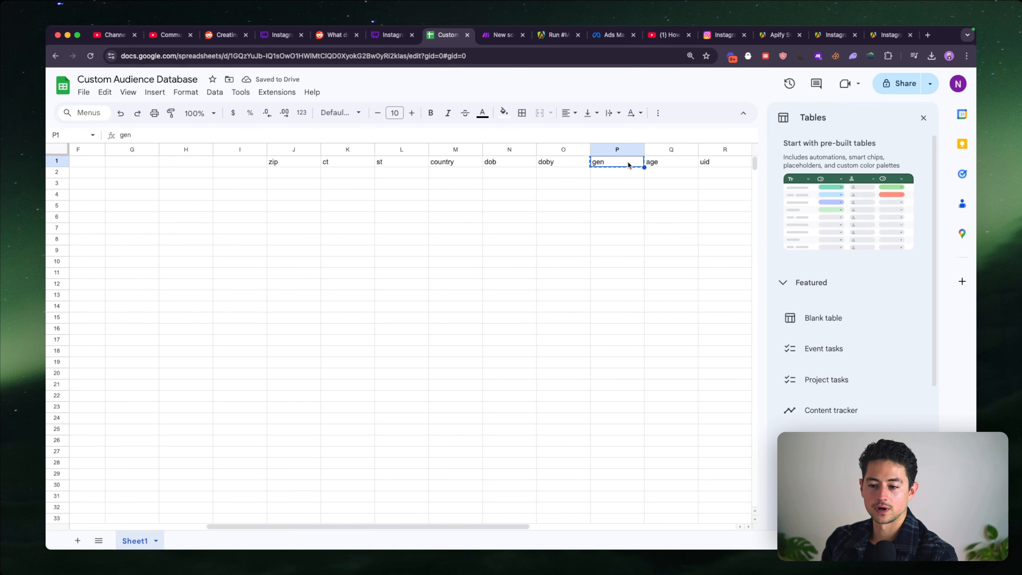
{"action": "scroll", "coordinate": [198, 167], "scroll_direction": "left", "scroll_amount": 10}
{"action": "left_click", "coordinate": [199, 164]}
{"action": "key", "text": "super+v"}
- Clear the remaining headers from zip through value in J1:S1, then select cell D1
{"action": "scroll", "coordinate": [199, 164], "scroll_direction": "right", "scroll_amount": 6}
{"action": "left_click", "coordinate": [268, 161]}
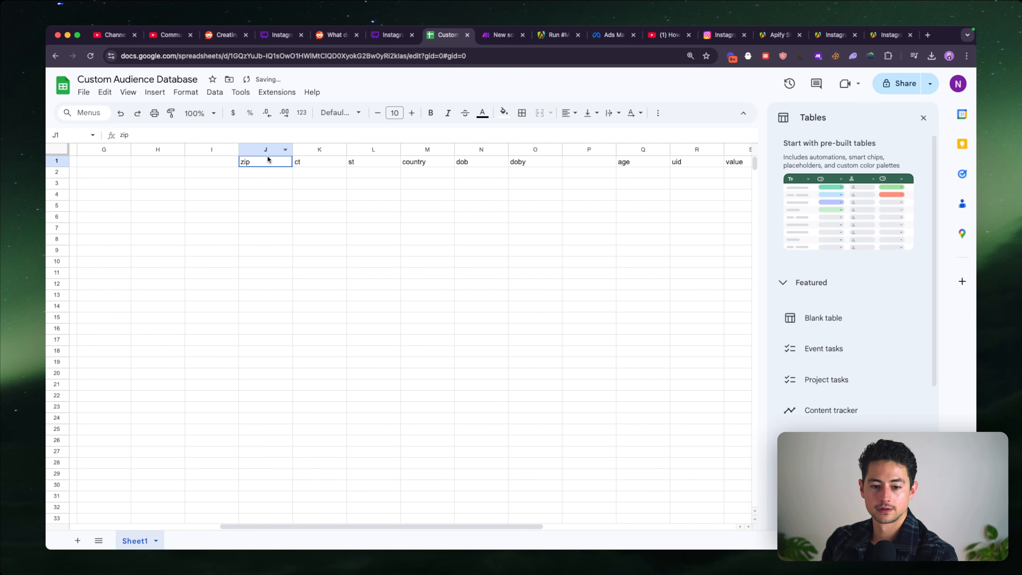
{"action": "scroll", "coordinate": [495, 161], "scroll_direction": "right", "scroll_amount": 6}
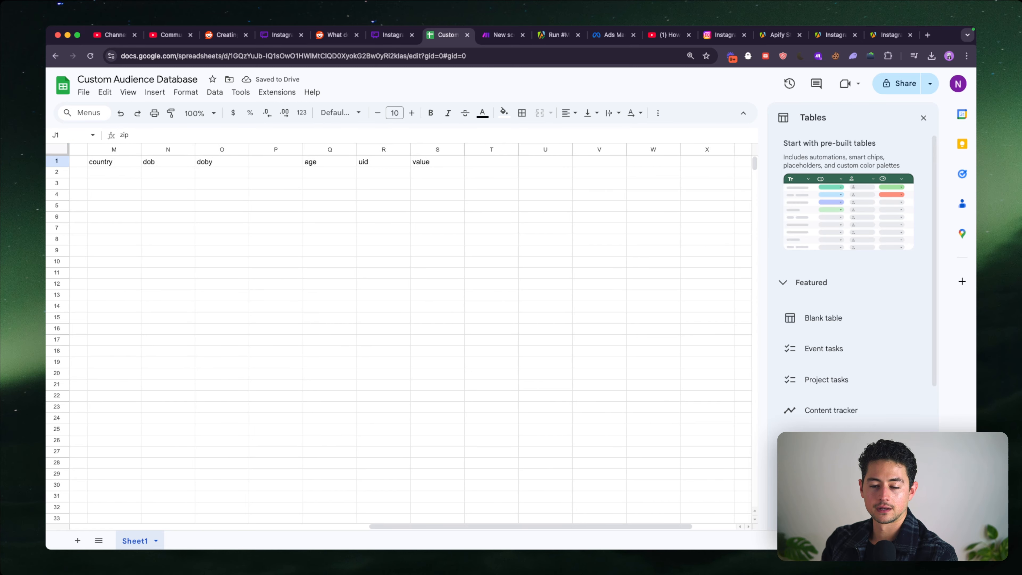
{"action": "left_click", "coordinate": [449, 162]}
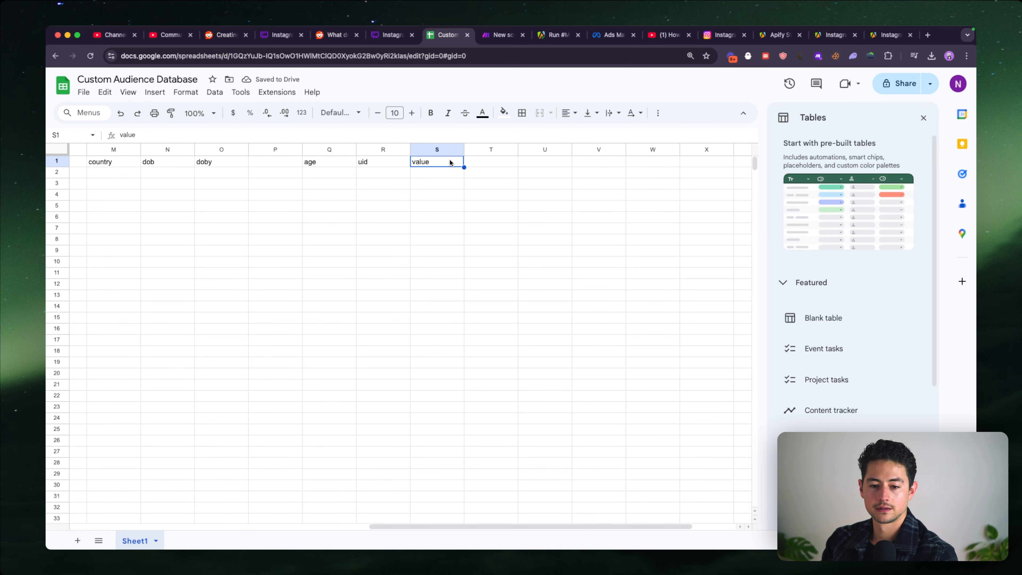
{"action": "scroll", "coordinate": [449, 162], "scroll_direction": "left", "scroll_amount": 3}
{"action": "scroll", "coordinate": [449, 161], "scroll_direction": "left", "scroll_amount": 6}
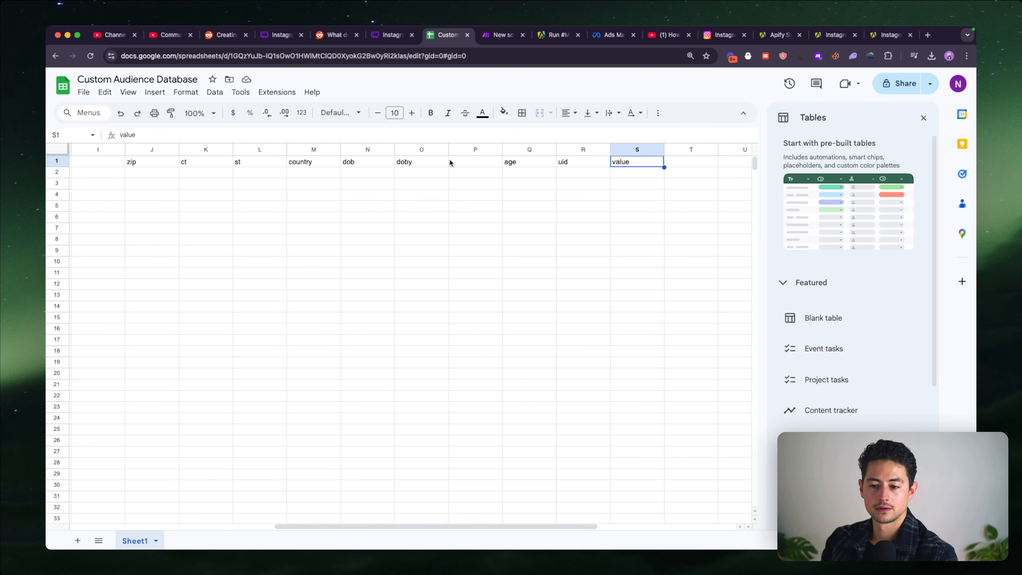
{"action": "scroll", "coordinate": [450, 162], "scroll_direction": "left", "scroll_amount": 2}
{"action": "left_click", "coordinate": [507, 161], "text": "shift"}
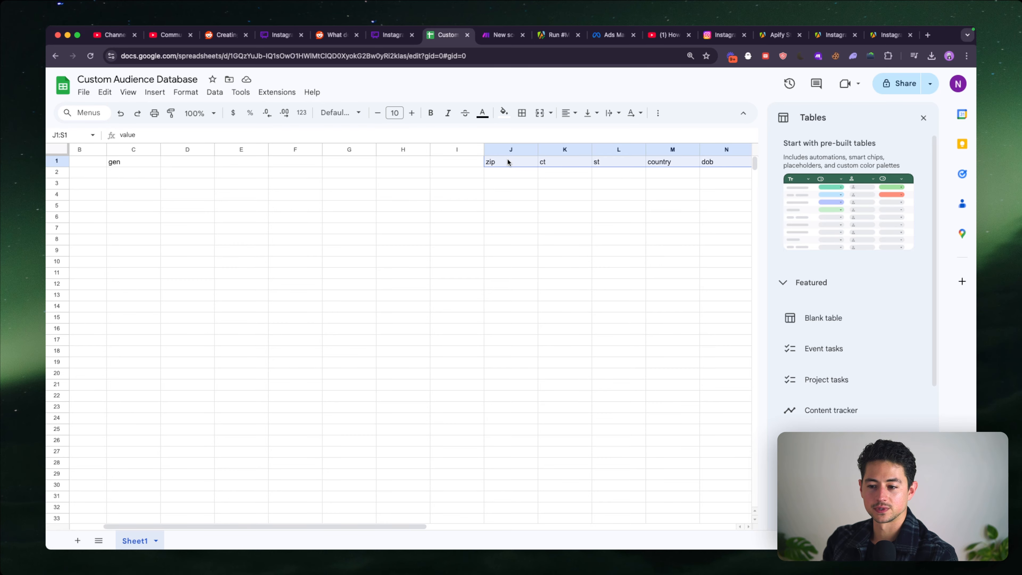
{"action": "scroll", "coordinate": [508, 161], "scroll_direction": "right", "scroll_amount": 6}
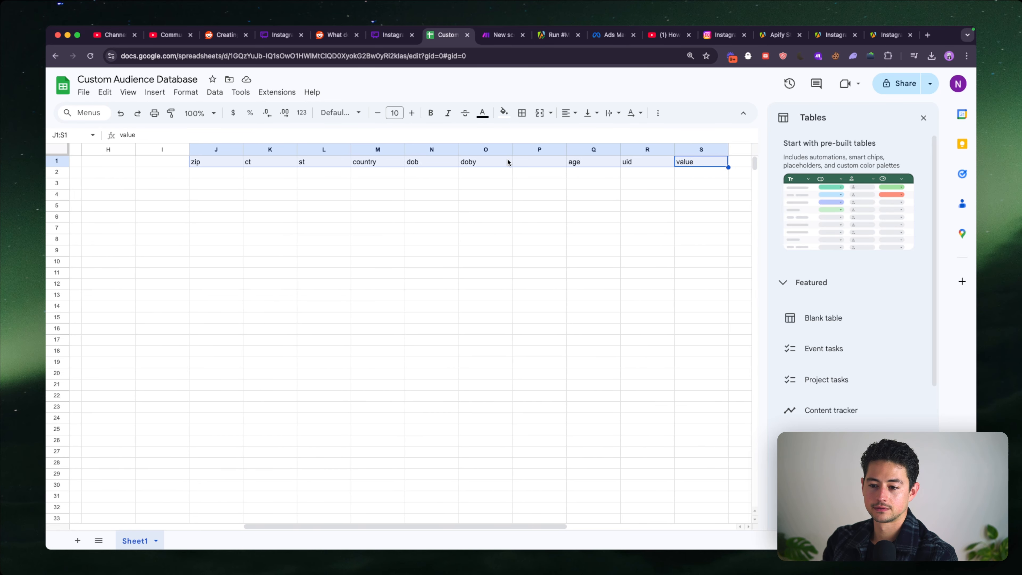
{"action": "key", "text": "Delete"}
{"action": "scroll", "coordinate": [506, 159], "scroll_direction": "left", "scroll_amount": 7}
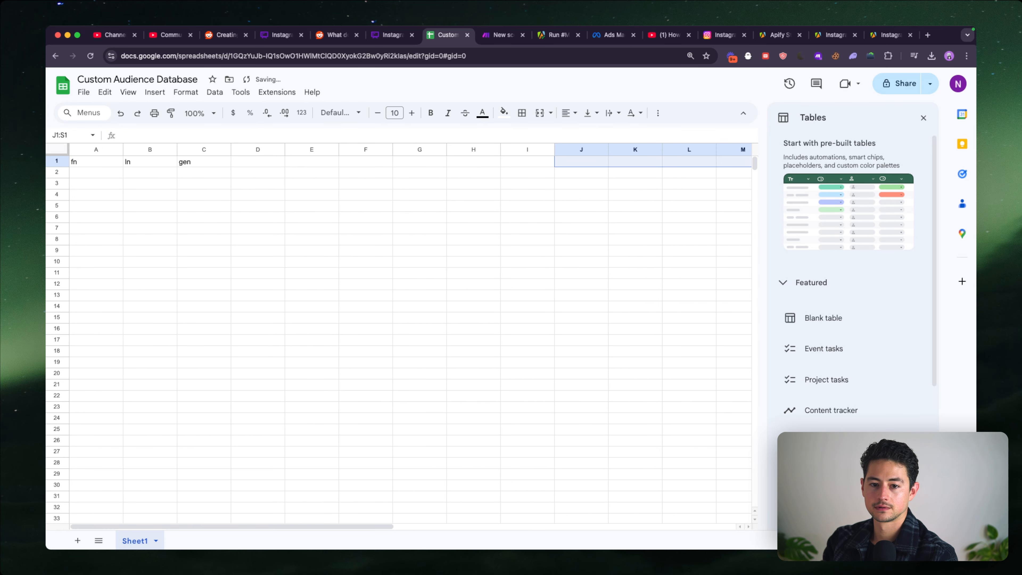
{"action": "left_click", "coordinate": [235, 163]}
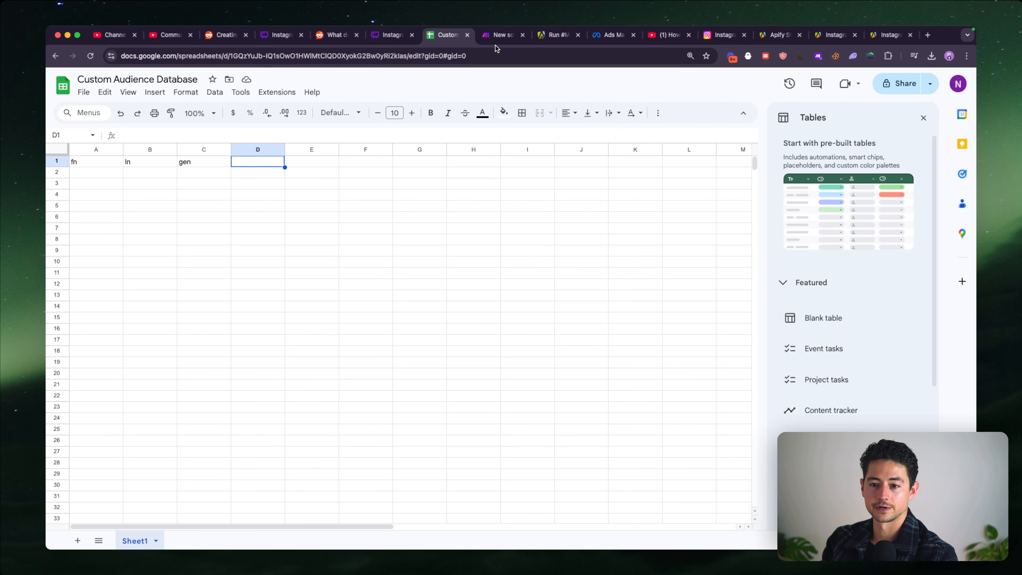
- Place the Ads Manager tab beside the spreadsheet tab and check the Facebook App User ID formatting guidelines and column header
{"action": "left_click", "coordinate": [619, 32]}
{"action": "left_click_drag", "start_coordinate": [617, 31], "coordinate": [507, 34]}
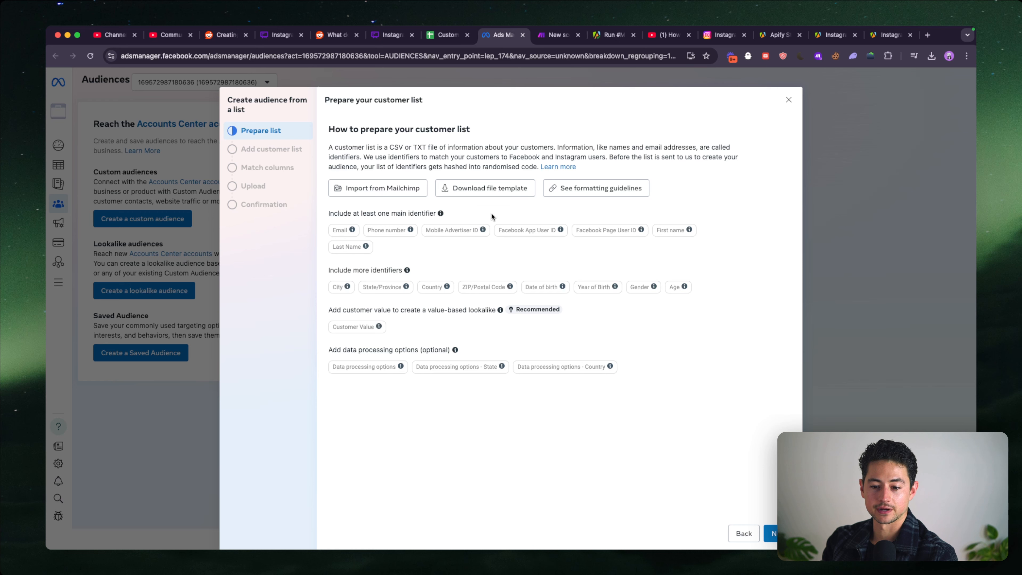
{"action": "mouse_move", "coordinate": [483, 231]}
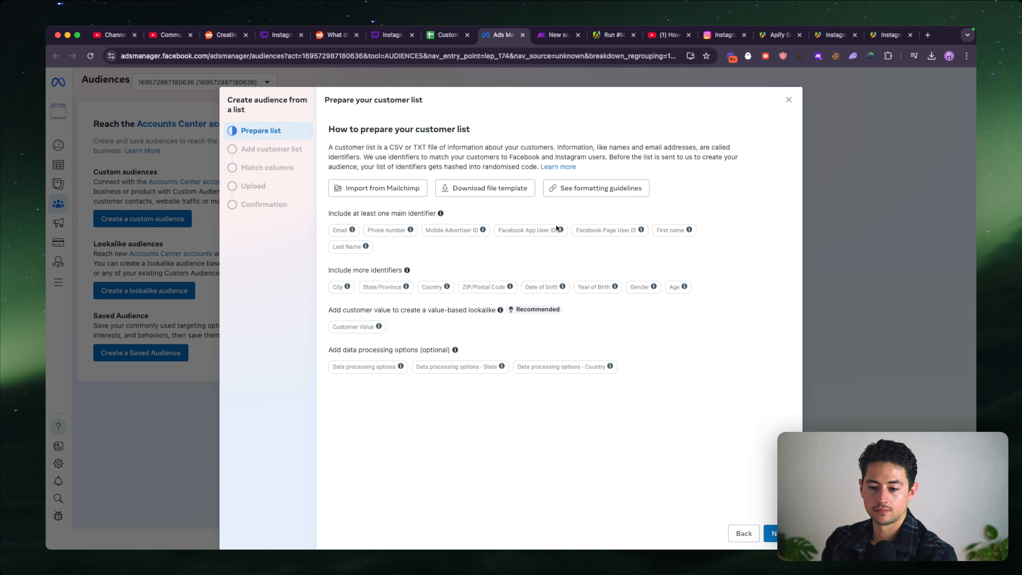
{"action": "mouse_move", "coordinate": [562, 232]}
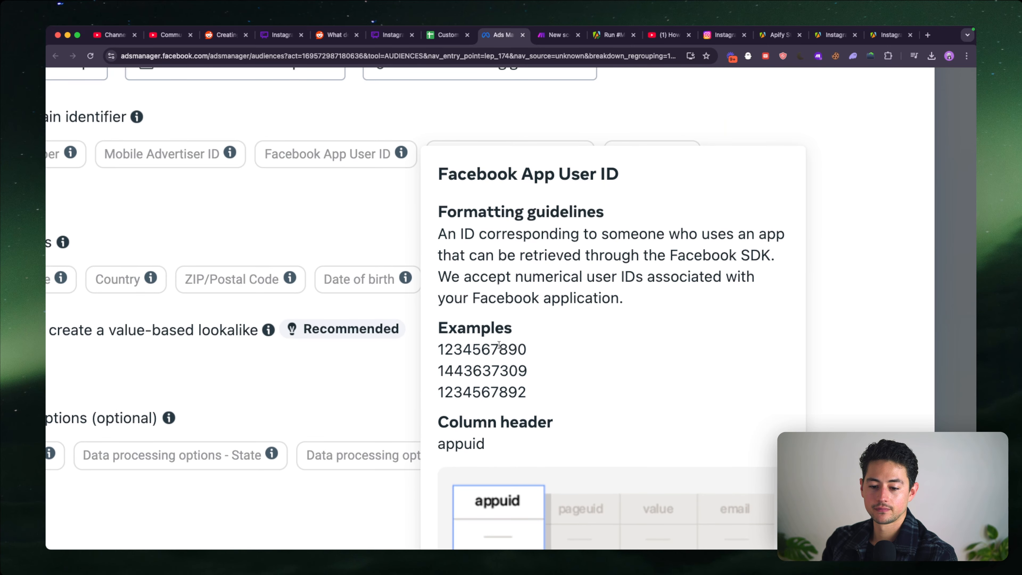
{"action": "double_click", "coordinate": [499, 345]}
{"action": "scroll", "coordinate": [595, 388], "scroll_direction": "down", "scroll_amount": 2}
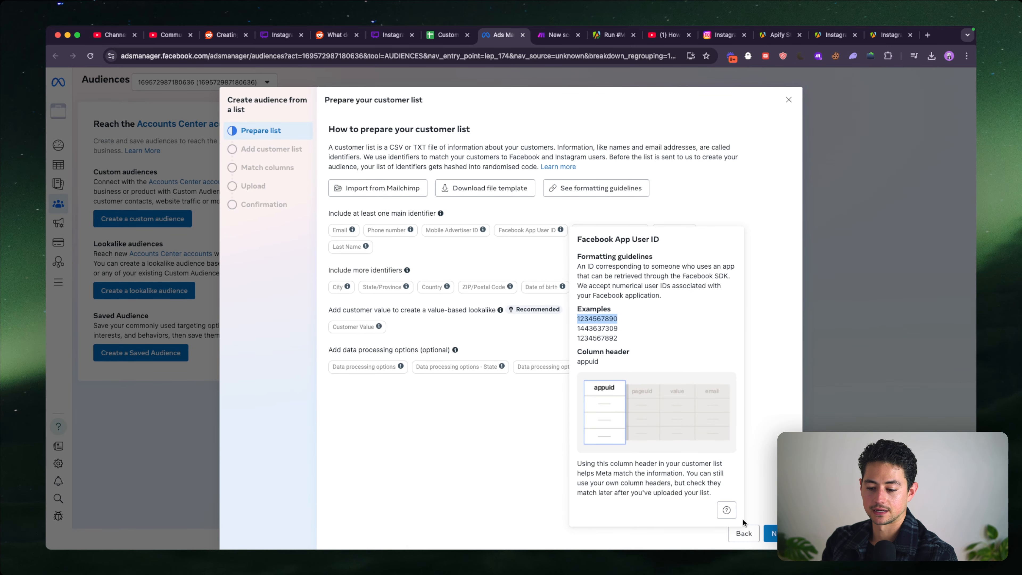
- Open the customer list formatting help article and read its column headers and guidelines for main identifiers, additional identifiers and data processing options
{"action": "left_click", "coordinate": [730, 515]}
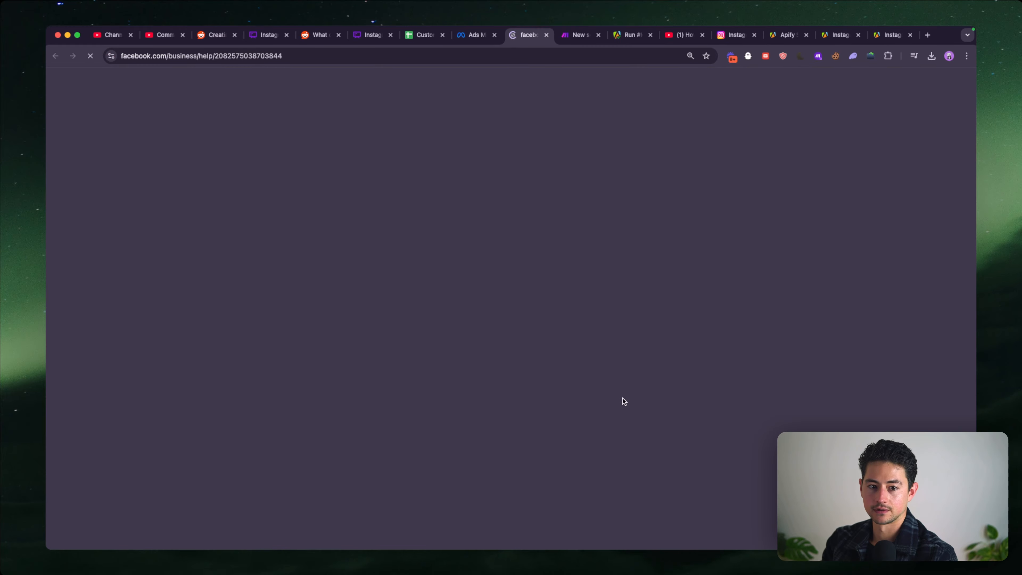
{"action": "scroll", "coordinate": [563, 352], "scroll_direction": "down", "scroll_amount": 3}
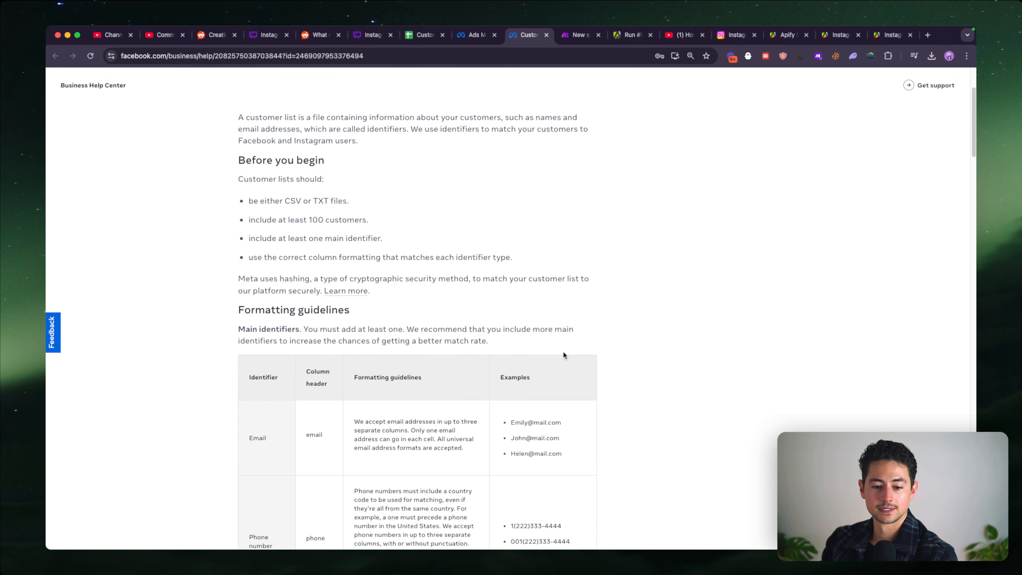
{"action": "scroll", "coordinate": [563, 355], "scroll_direction": "down", "scroll_amount": 5}
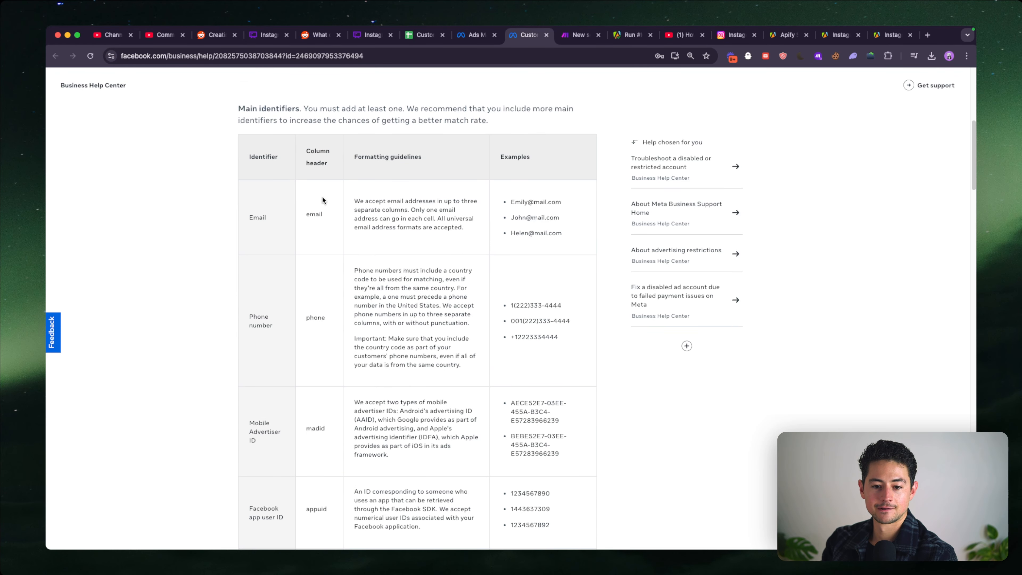
{"action": "scroll", "coordinate": [323, 200], "scroll_direction": "down", "scroll_amount": 4}
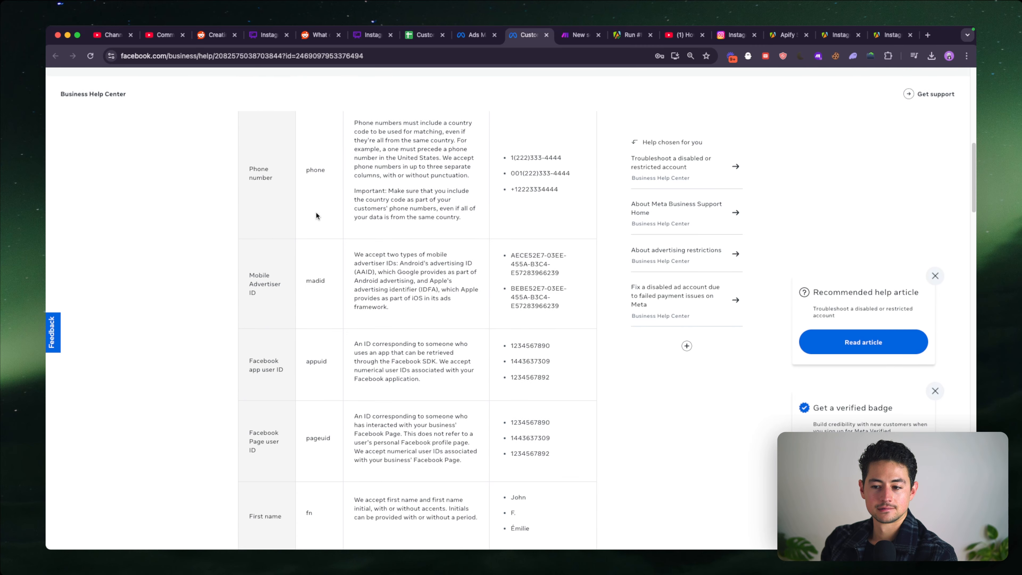
{"action": "scroll", "coordinate": [316, 214], "scroll_direction": "down", "scroll_amount": 3}
{"action": "scroll", "coordinate": [316, 213], "scroll_direction": "down", "scroll_amount": 1}
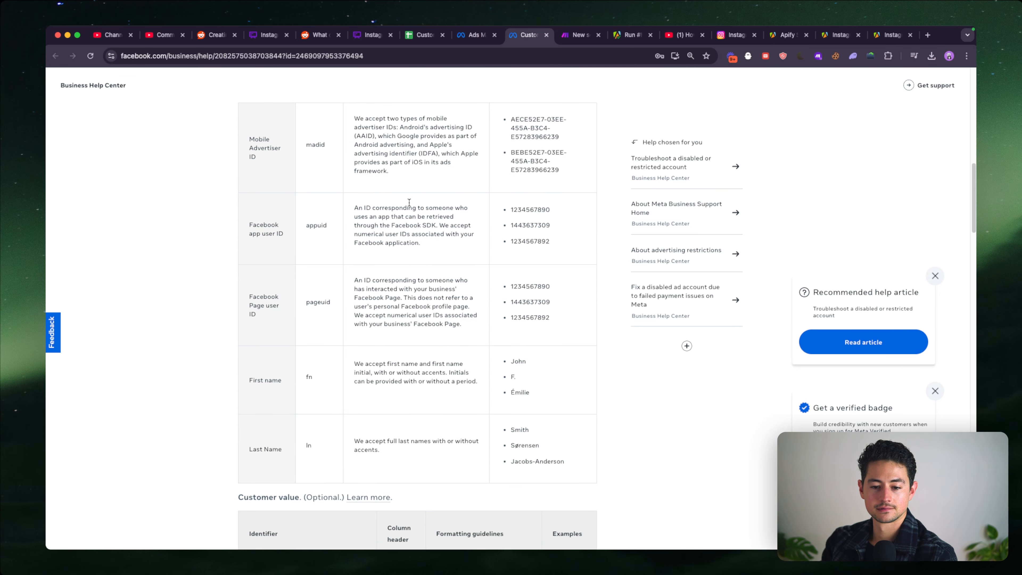
{"action": "scroll", "coordinate": [372, 216], "scroll_direction": "down", "scroll_amount": 2}
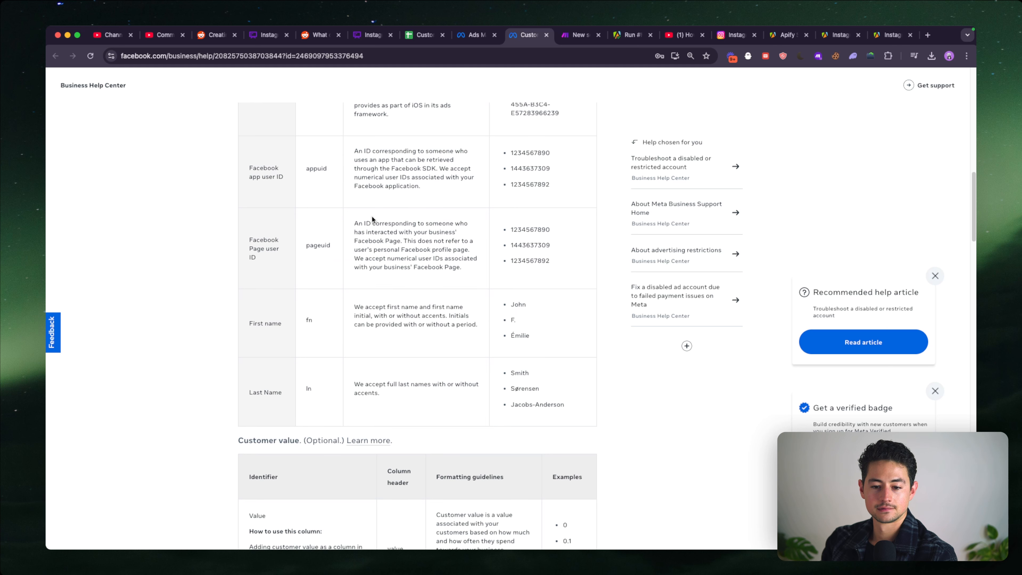
{"action": "scroll", "coordinate": [455, 223], "scroll_direction": "down", "scroll_amount": 2}
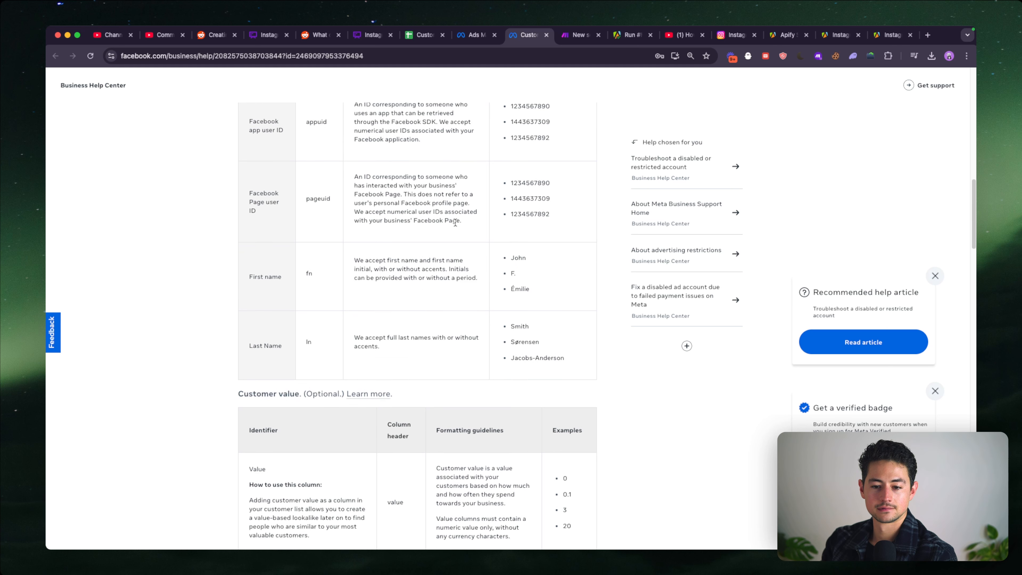
{"action": "scroll", "coordinate": [331, 267], "scroll_direction": "down", "scroll_amount": 2}
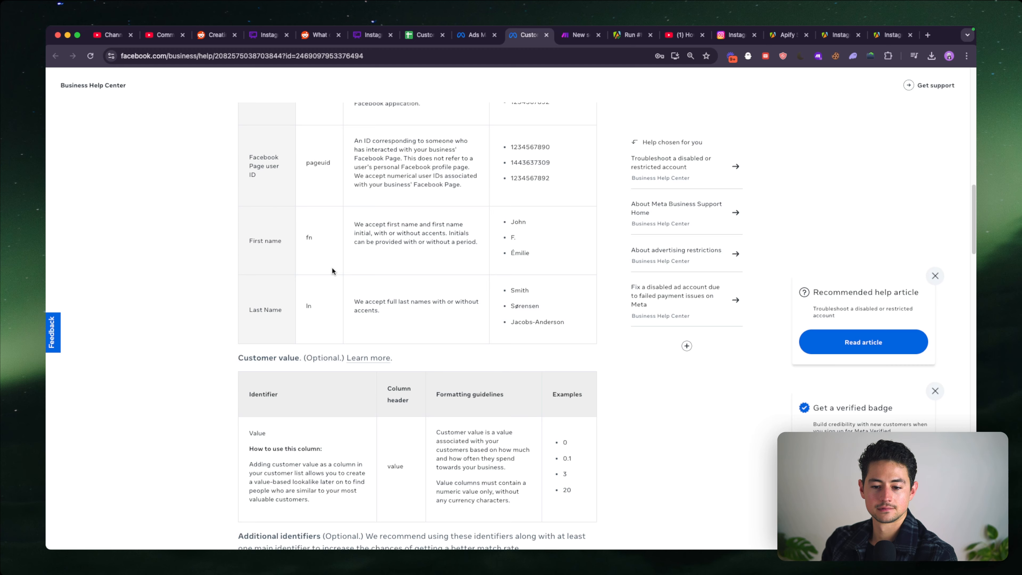
{"action": "scroll", "coordinate": [422, 247], "scroll_direction": "down", "scroll_amount": 1}
{"action": "scroll", "coordinate": [422, 248], "scroll_direction": "down", "scroll_amount": 2}
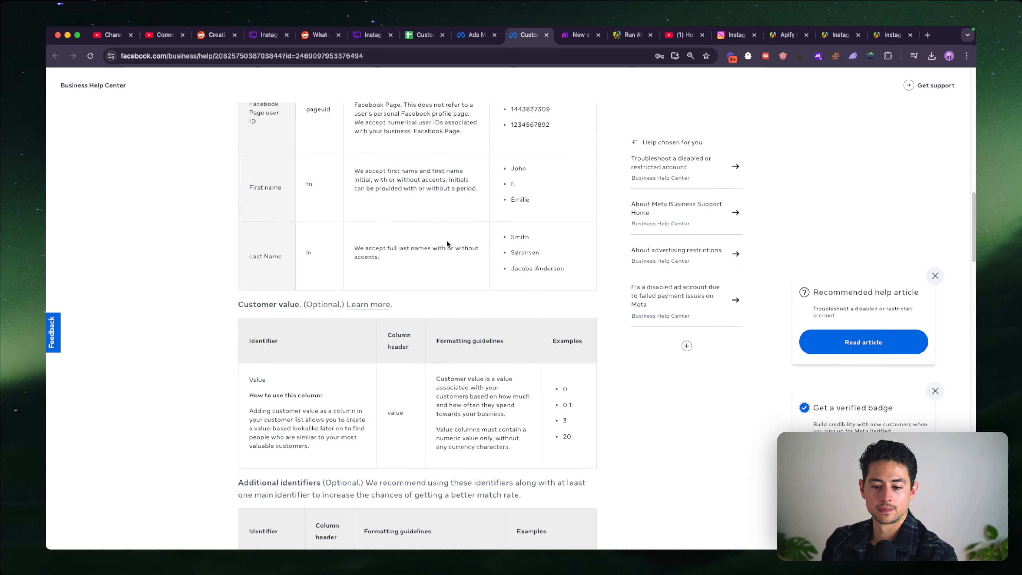
{"action": "scroll", "coordinate": [418, 275], "scroll_direction": "down", "scroll_amount": 8}
{"action": "scroll", "coordinate": [418, 275], "scroll_direction": "down", "scroll_amount": 20}
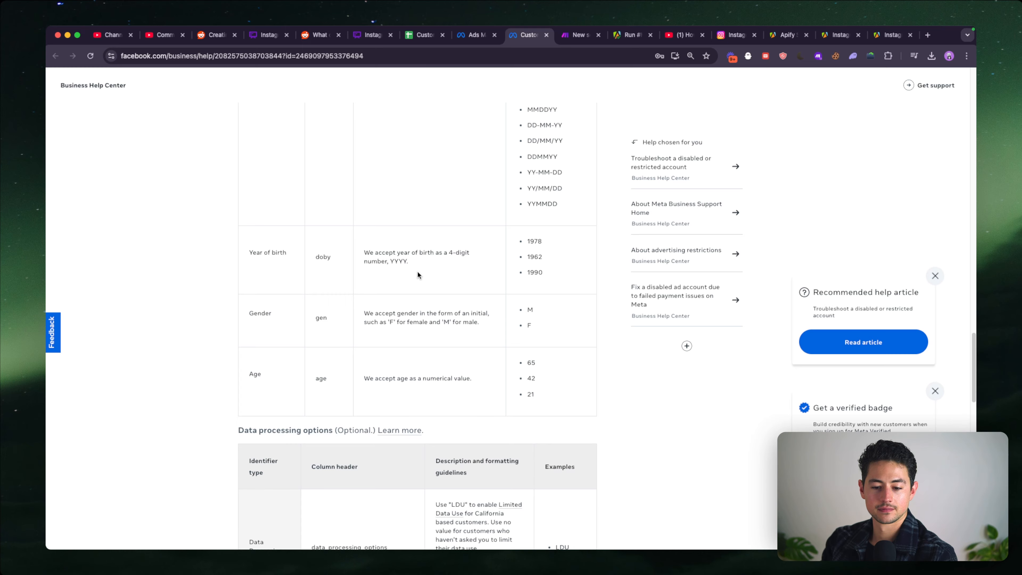
{"action": "scroll", "coordinate": [418, 274], "scroll_direction": "down", "scroll_amount": 17}
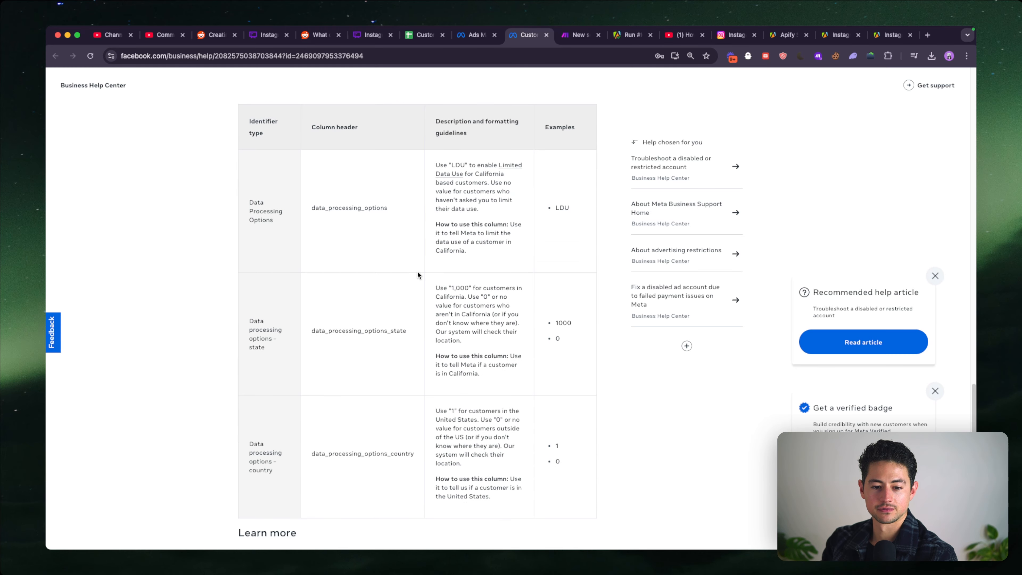
{"action": "scroll", "coordinate": [418, 273], "scroll_direction": "down", "scroll_amount": 12}
{"action": "scroll", "coordinate": [417, 274], "scroll_direction": "up", "scroll_amount": 20}
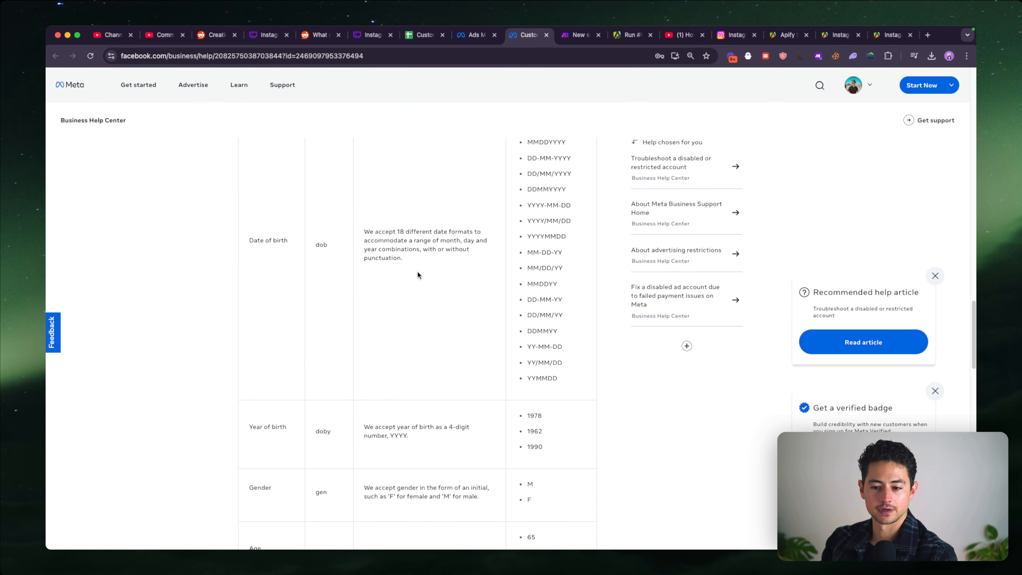
- Close the Apify output in the Make scenario and place the Custom Audience Database spreadsheet tab directly before the scenario tab
{"action": "left_click", "coordinate": [569, 37]}
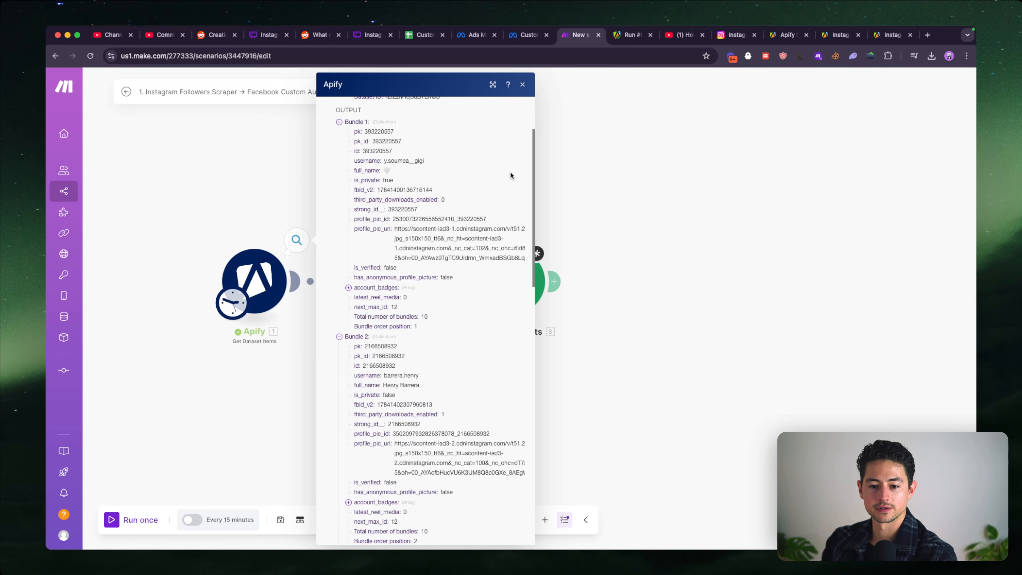
{"action": "left_click", "coordinate": [582, 197]}
{"action": "left_click_drag", "start_coordinate": [422, 35], "coordinate": [527, 39]}
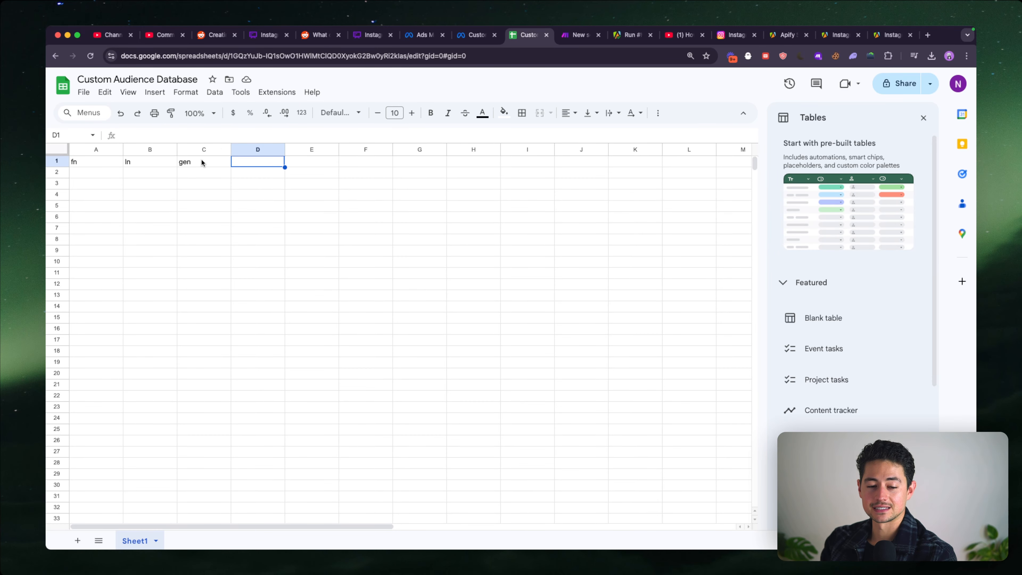
{"action": "key", "text": "ctrl+Tab"}
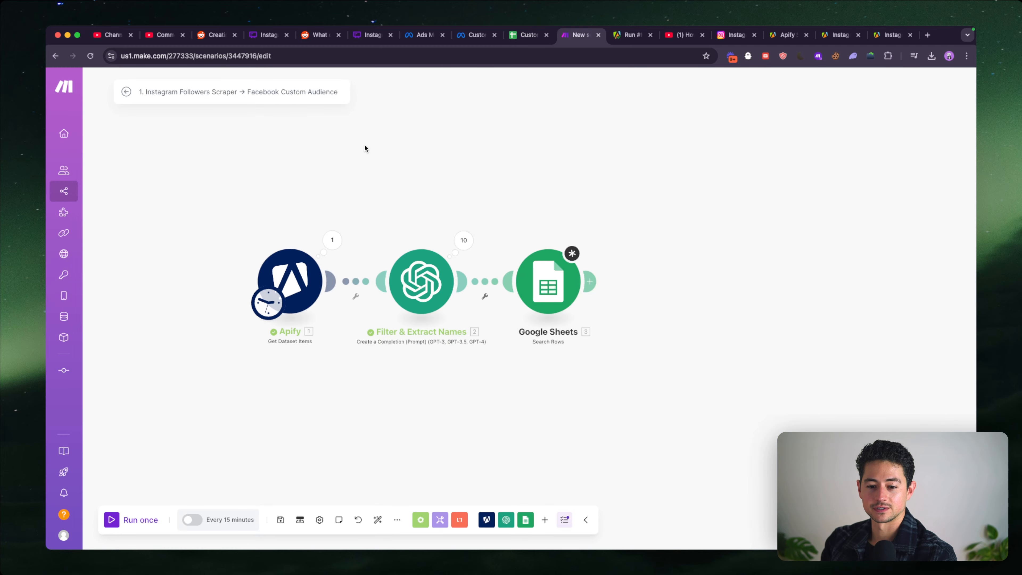
{"action": "key", "text": "ctrl+shift+Tab"}
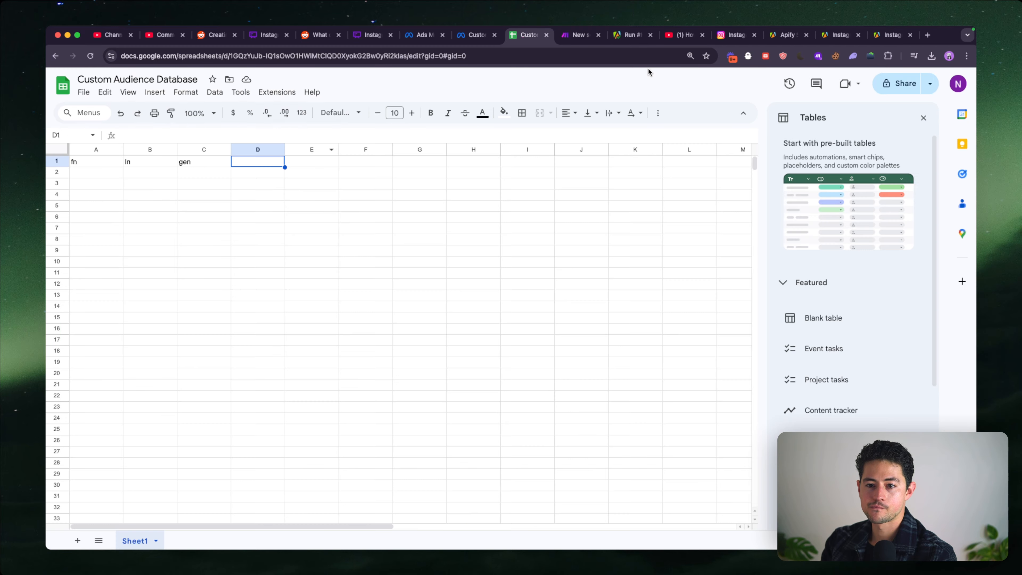
- Check the Facebook app user ID column header in the help article and enter appuid in cell D1 of the spreadsheet
{"action": "key", "text": "ctrl+shift+Tab"}
{"action": "scroll", "coordinate": [504, 183], "scroll_direction": "up", "scroll_amount": 10}
{"action": "scroll", "coordinate": [504, 183], "scroll_direction": "up", "scroll_amount": 7}
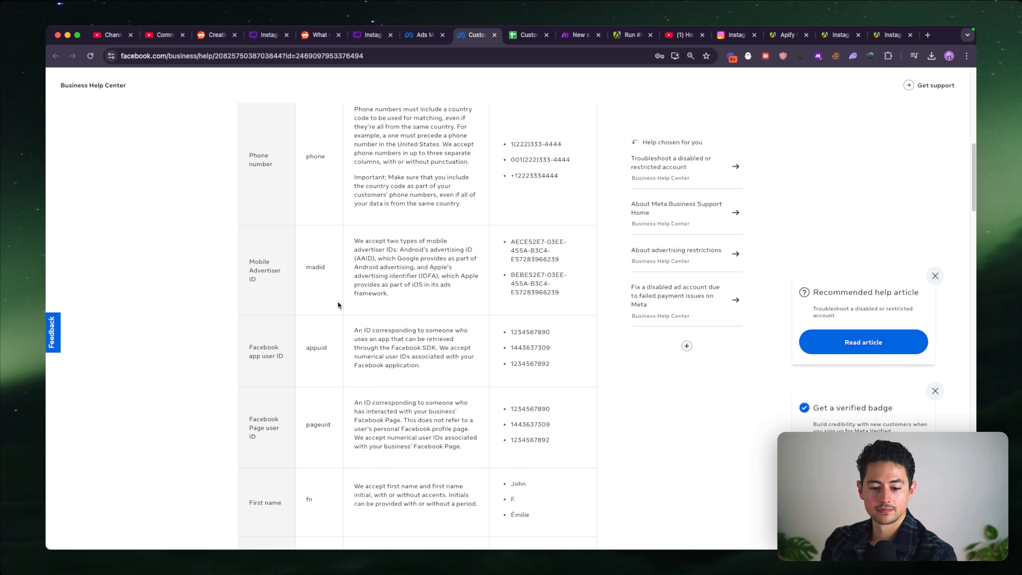
{"action": "scroll", "coordinate": [334, 322], "scroll_direction": "down", "scroll_amount": 1}
{"action": "scroll", "coordinate": [326, 326], "scroll_direction": "down", "scroll_amount": 2}
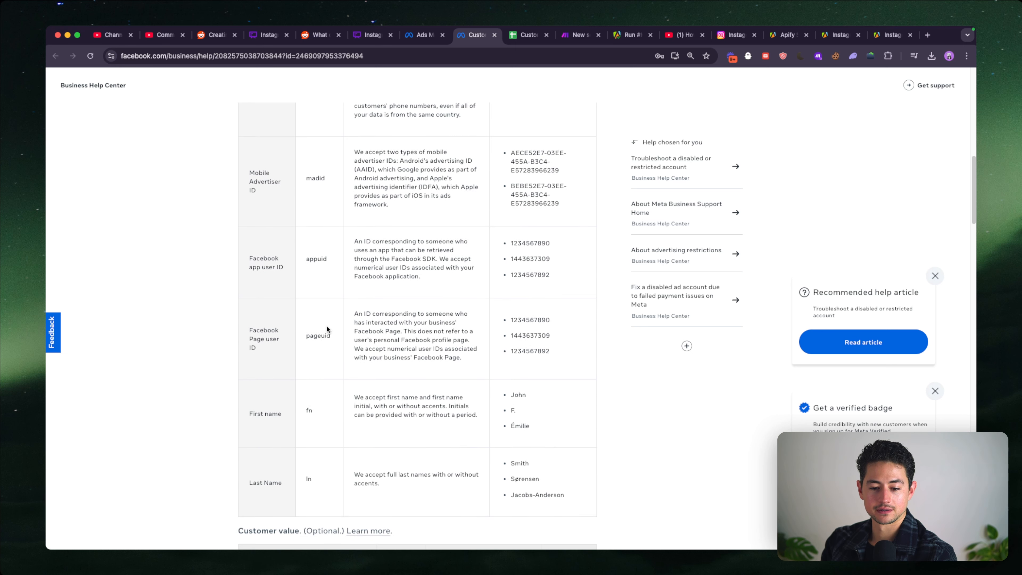
{"action": "scroll", "coordinate": [329, 316], "scroll_direction": "down", "scroll_amount": 1}
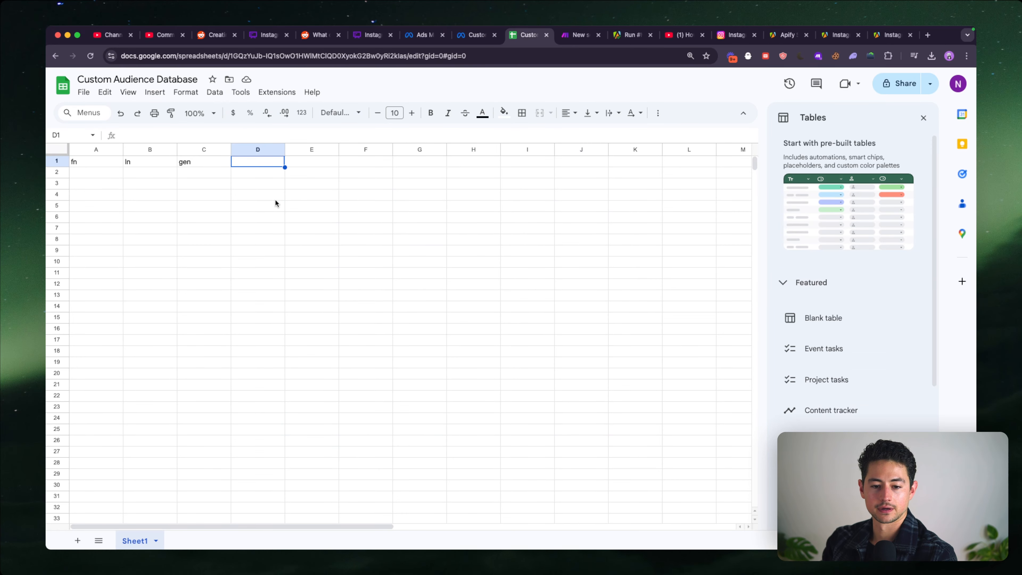
{"action": "type", "text": "appuid"}
{"action": "key", "text": "Return"}
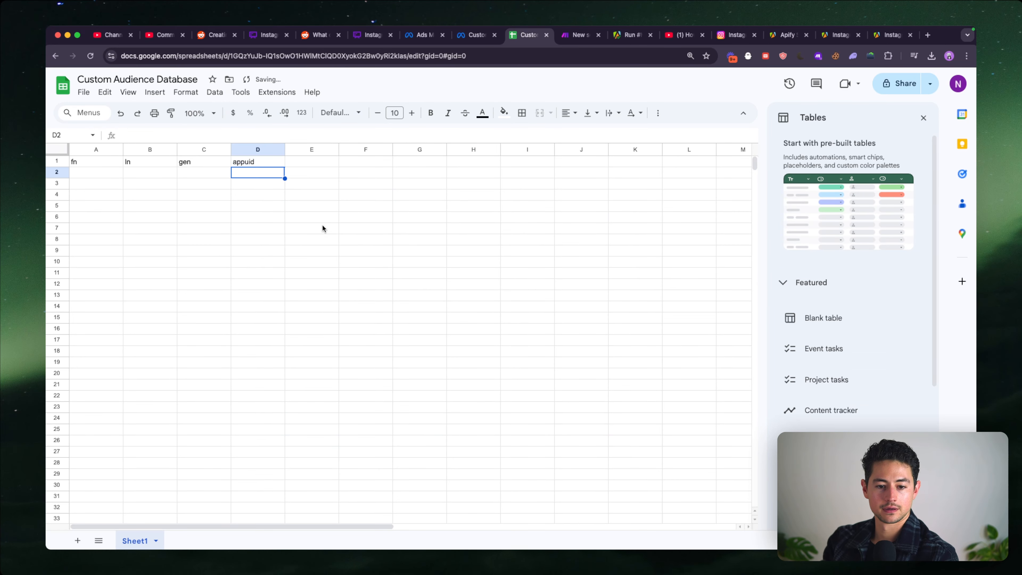
- Make the header cells A1:D1 bold
{"action": "left_click", "coordinate": [103, 162]}
{"action": "key", "text": "ctrl+shift+Right"}
{"action": "key", "text": "ctrl+b"}
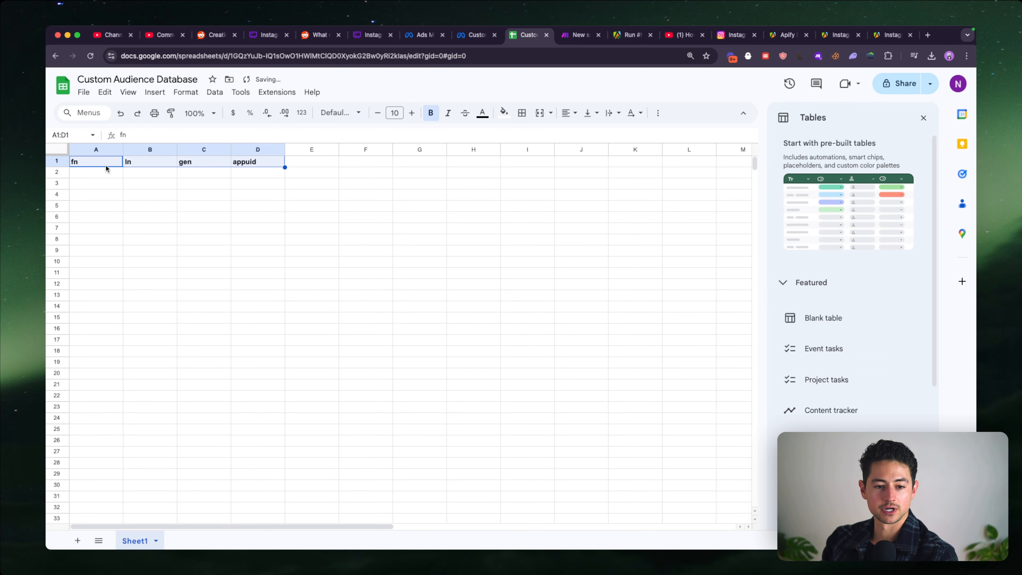
- Give the header cells A1:D1 light green text on a dark green fill
{"action": "left_click", "coordinate": [85, 176]}
{"action": "left_click", "coordinate": [93, 161]}
{"action": "key", "text": "super+shift+Right"}
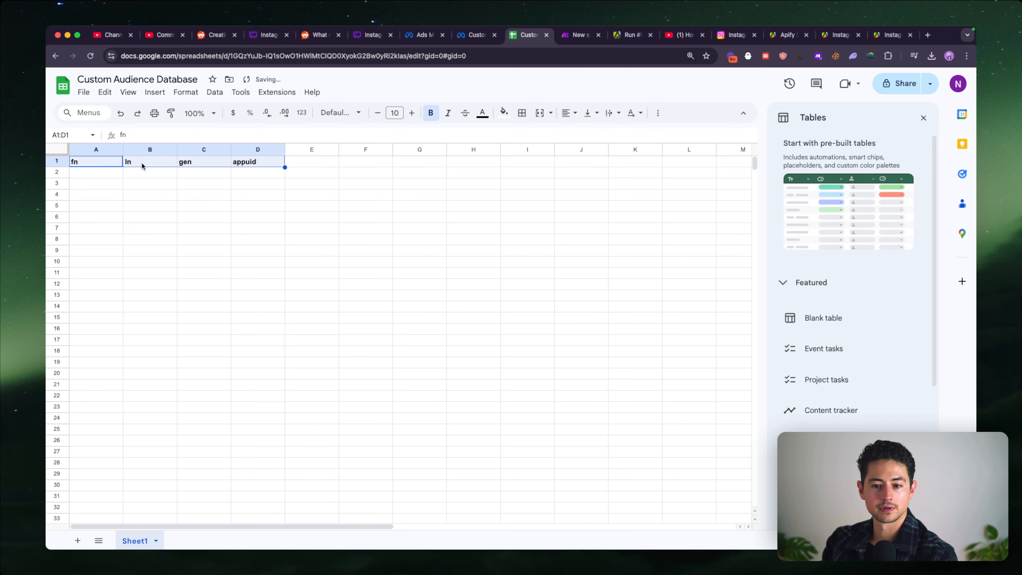
{"action": "left_click", "coordinate": [482, 113]}
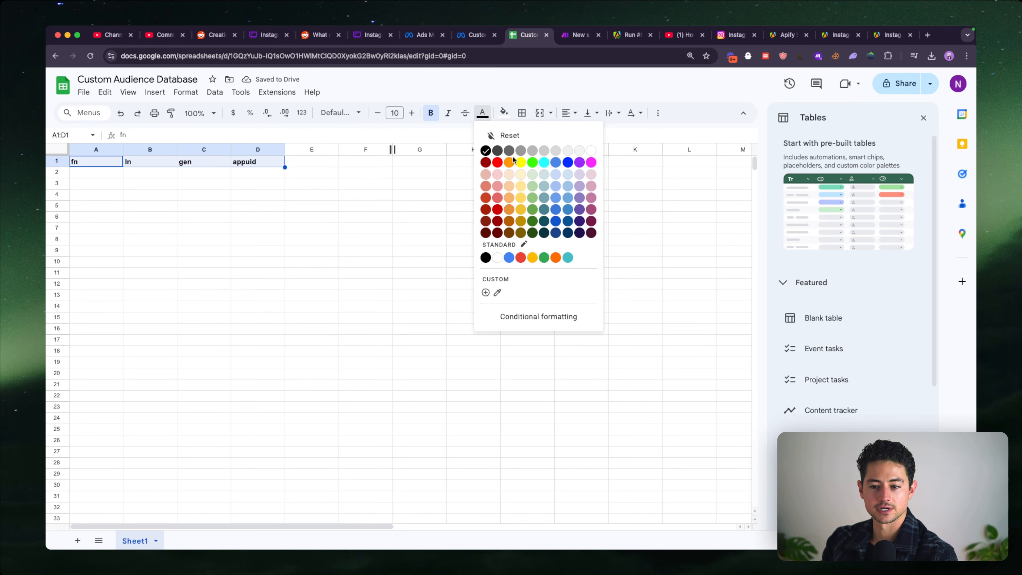
{"action": "left_click", "coordinate": [536, 178]}
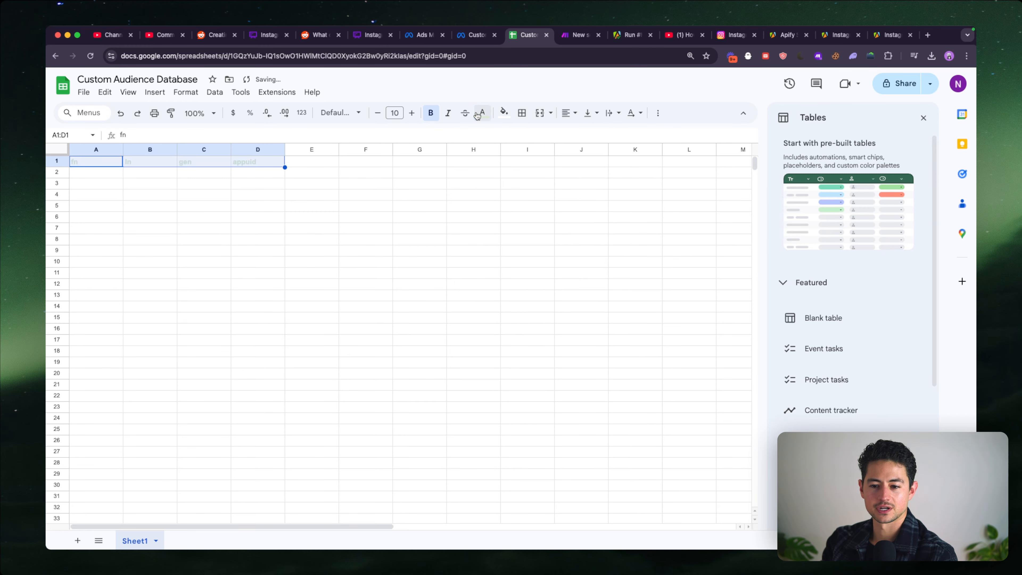
{"action": "left_click", "coordinate": [504, 112]}
{"action": "left_click", "coordinate": [554, 232]}
{"action": "key", "text": "shift+Left"}
{"action": "key", "text": "shift+Left"}
{"action": "key", "text": "shift+Left"}
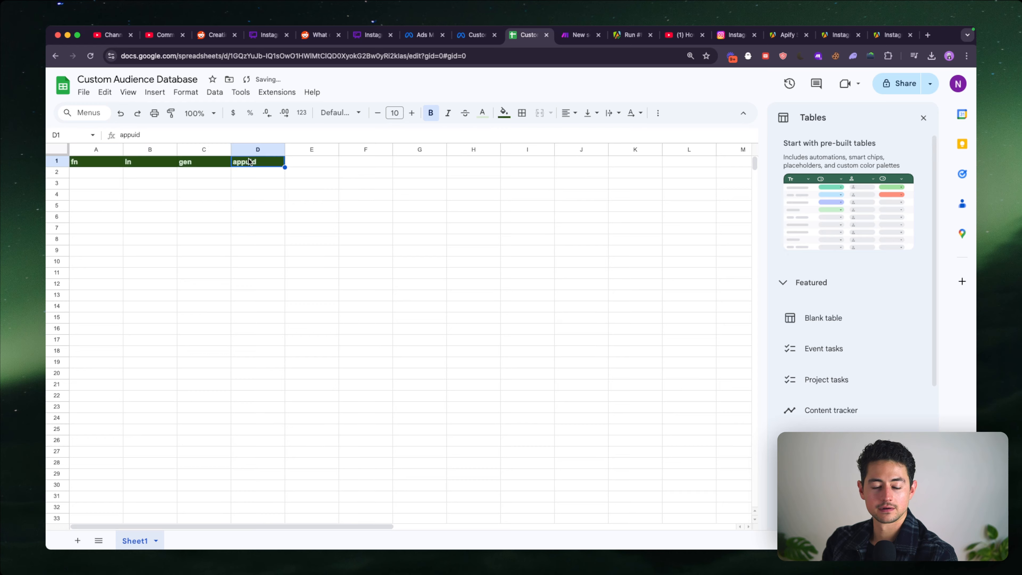
- Set the font of the whole sheet to Inter and return to cell A2
{"action": "key", "text": "ctrl+a"}
{"action": "left_click", "coordinate": [342, 113]}
{"action": "left_click", "coordinate": [346, 211]}
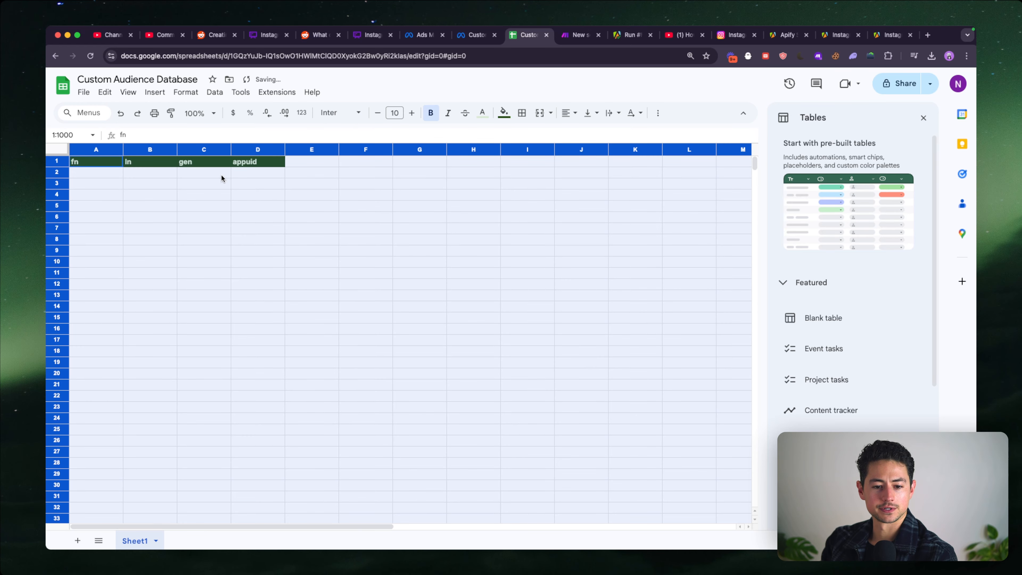
{"action": "left_click", "coordinate": [221, 175]}
{"action": "key", "text": "ctrl+a"}
{"action": "left_click", "coordinate": [101, 176]}
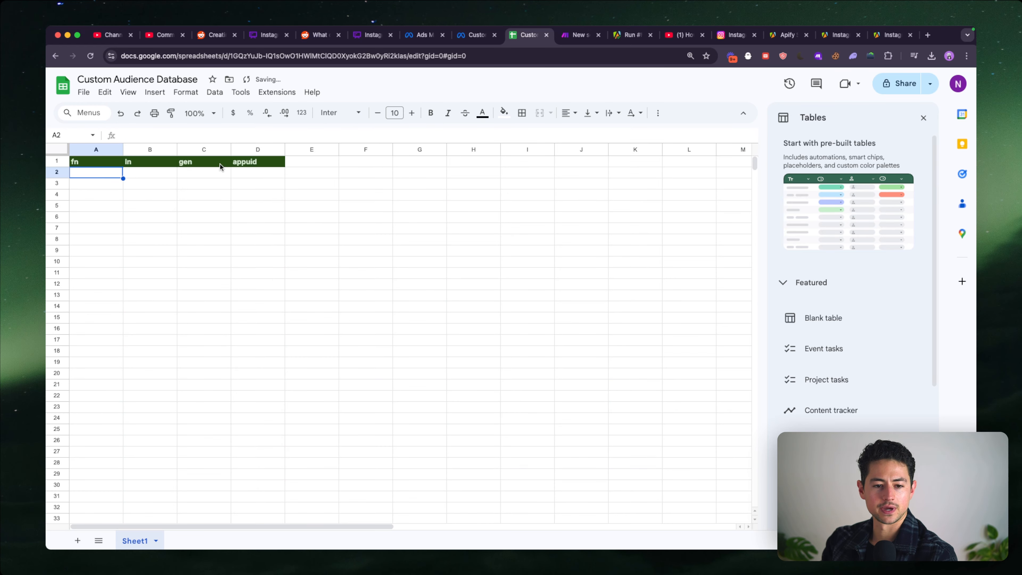
- Switch to the Make scenario, shift the Filter & Extract Names and Google Sheets modules slightly toward Apify, and open the Google Sheets settings
{"action": "left_click", "coordinate": [579, 35]}
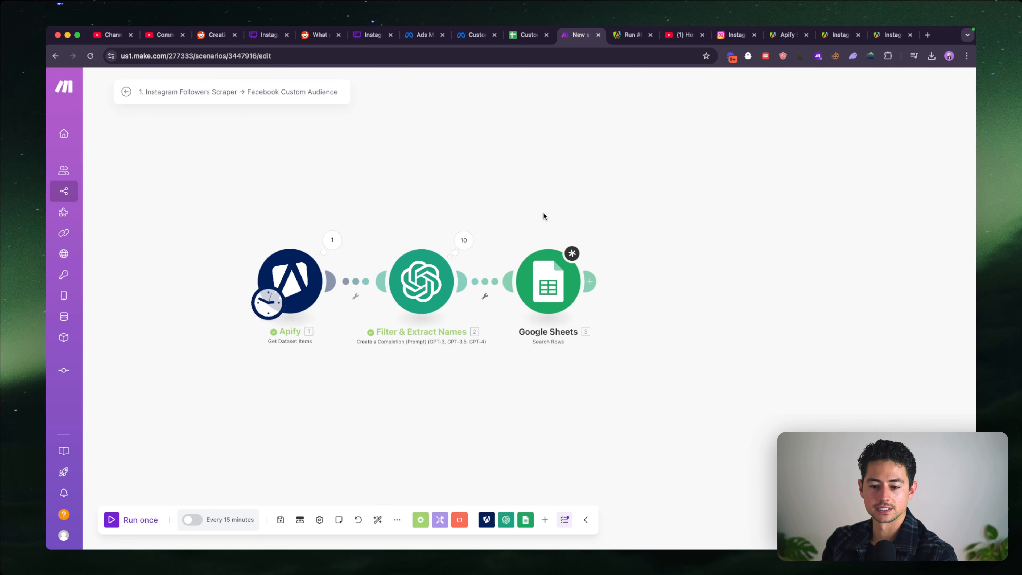
{"action": "left_click_drag", "start_coordinate": [543, 213], "coordinate": [515, 187]}
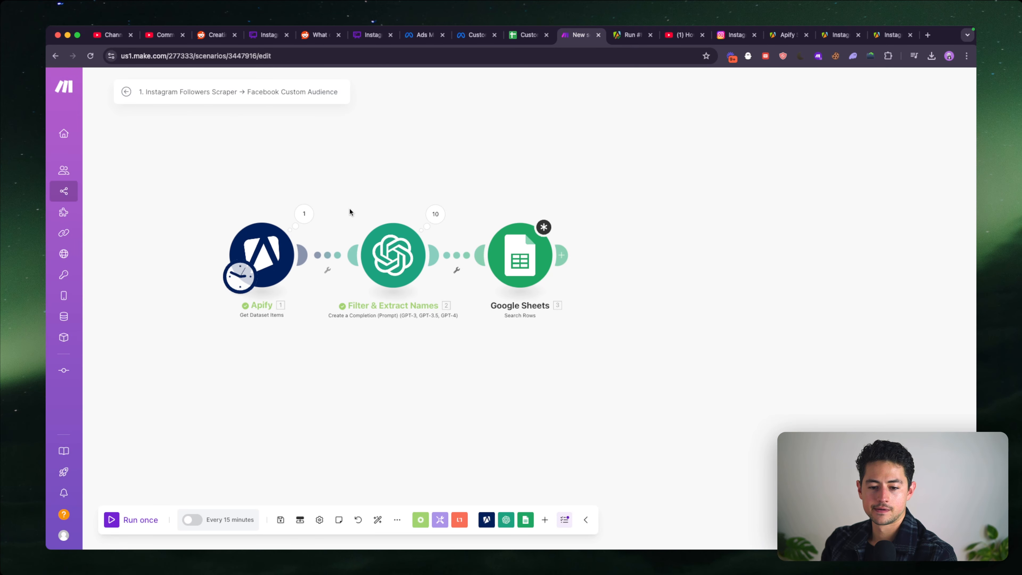
{"action": "left_click_drag", "start_coordinate": [349, 210], "coordinate": [576, 287]}
{"action": "mouse_move", "coordinate": [495, 261]}
{"action": "left_mouse_down"}
{"action": "mouse_move", "coordinate": [645, 261]}
{"action": "mouse_move", "coordinate": [498, 254]}
{"action": "left_mouse_up"}
{"action": "left_click", "coordinate": [498, 255]}
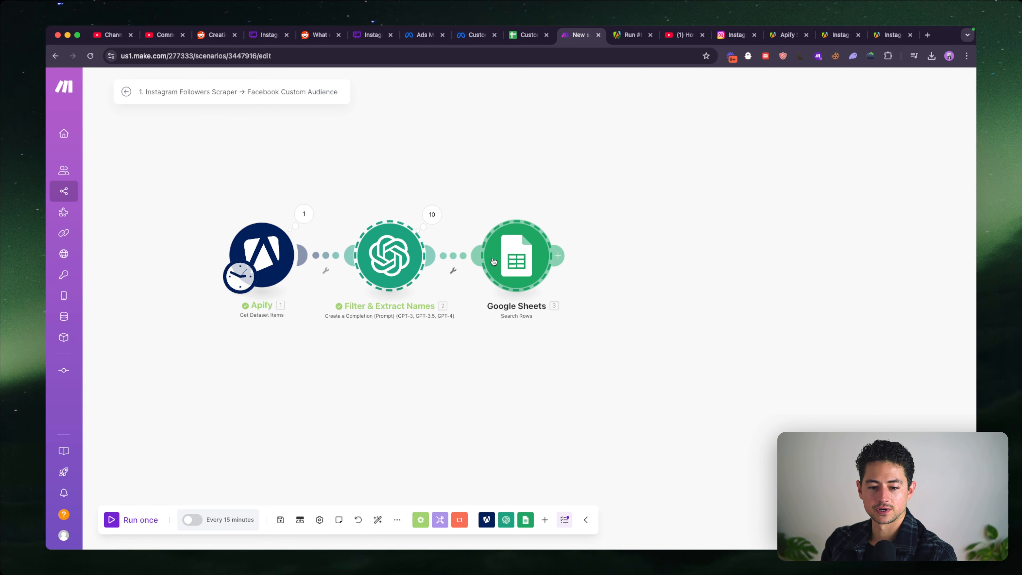
- Add a third AND rule to the Google Sheets search filter and open its column choices
{"action": "scroll", "coordinate": [508, 308], "scroll_direction": "down", "scroll_amount": 5}
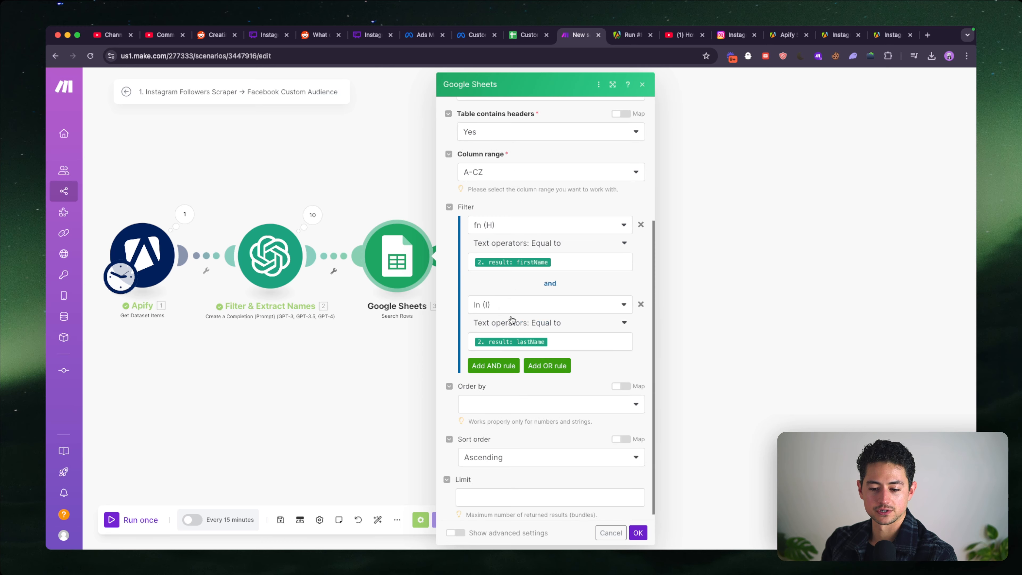
{"action": "scroll", "coordinate": [540, 362], "scroll_direction": "down", "scroll_amount": 1}
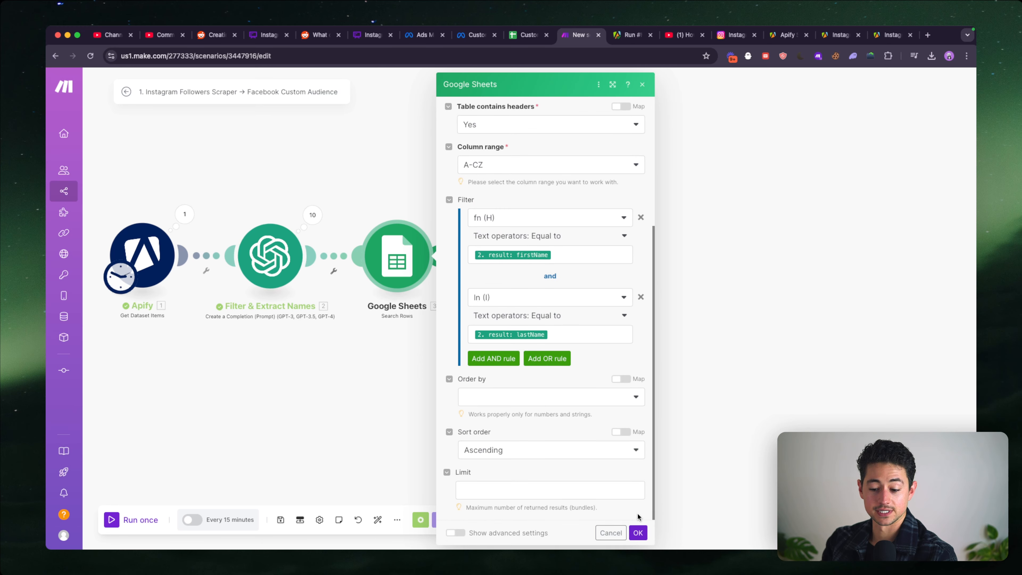
{"action": "left_click", "coordinate": [493, 358]}
{"action": "left_click", "coordinate": [524, 298]}
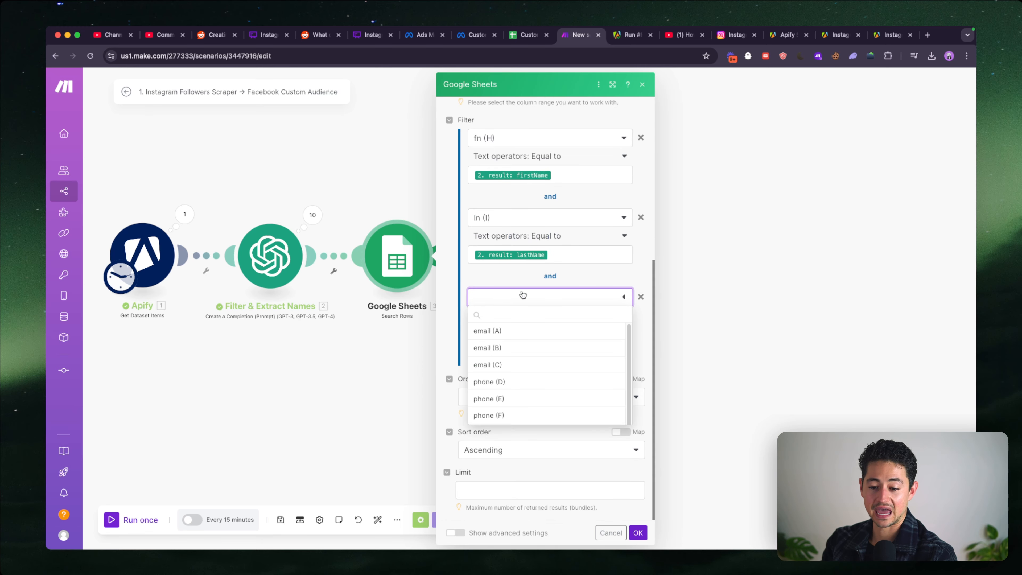
- Reselect Custom Audience Database as the spreadsheet in the Google Sheets search module to reload its columns
{"action": "scroll", "coordinate": [600, 269], "scroll_direction": "up", "scroll_amount": 8}
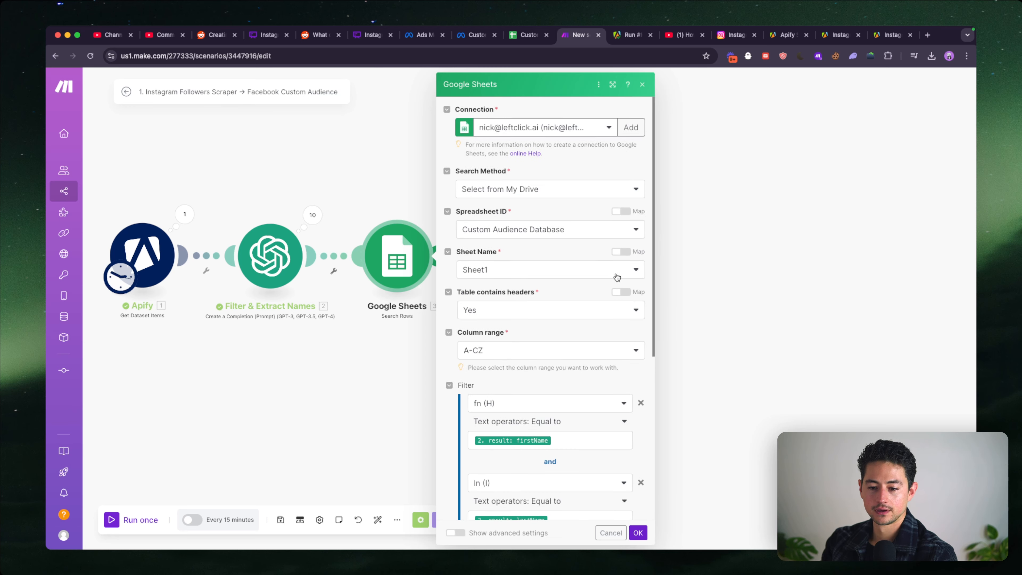
{"action": "left_click", "coordinate": [622, 229]}
{"action": "left_click", "coordinate": [581, 248]}
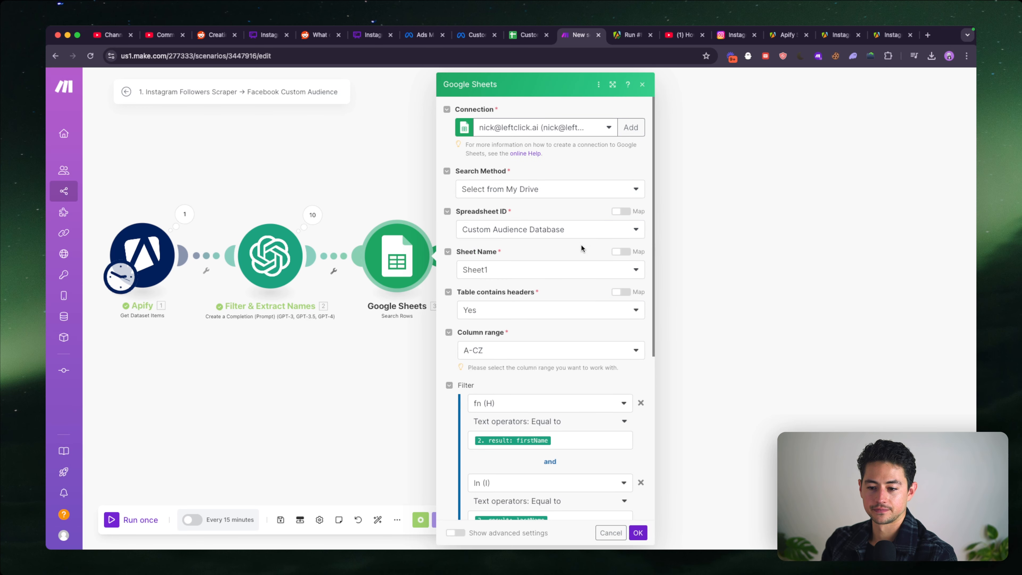
- Refresh the Sheet Name choices in the Google Sheets search module and open the first filter rule's column choices
{"action": "left_click", "coordinate": [589, 270]}
{"action": "left_click", "coordinate": [621, 270]}
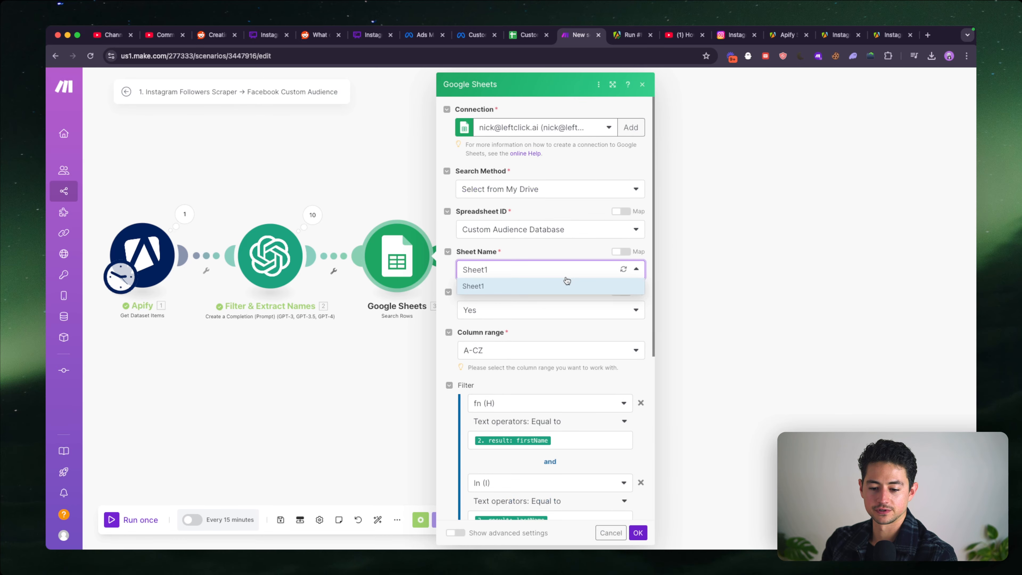
{"action": "scroll", "coordinate": [567, 278], "scroll_direction": "down", "scroll_amount": 5}
{"action": "left_click", "coordinate": [556, 197]}
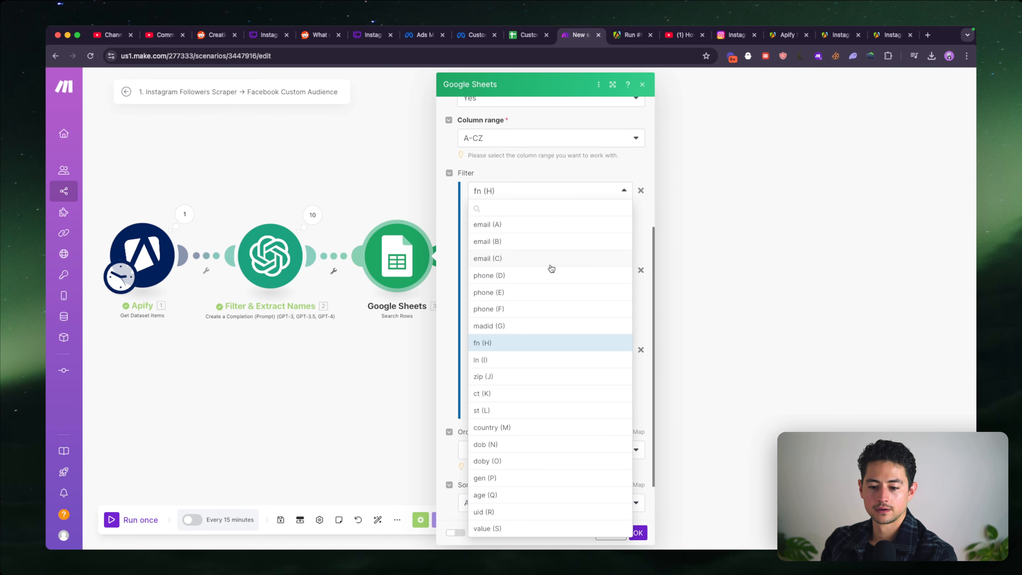
- Reload the Custom Audience Database sheet in its browser tab, and refresh the spreadsheet list back in Make's search module
{"action": "key", "text": "ctrl+shift+Tab"}
{"action": "left_click", "coordinate": [415, 231]}
{"action": "key", "text": "ctrl+Tab"}
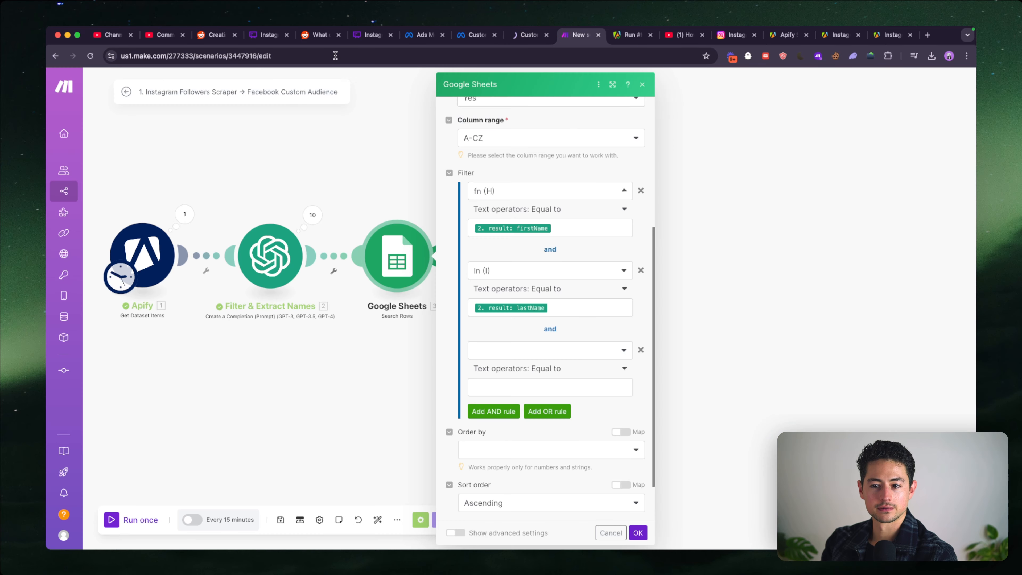
{"action": "scroll", "coordinate": [574, 180], "scroll_direction": "up", "scroll_amount": 10}
{"action": "left_click", "coordinate": [559, 230]}
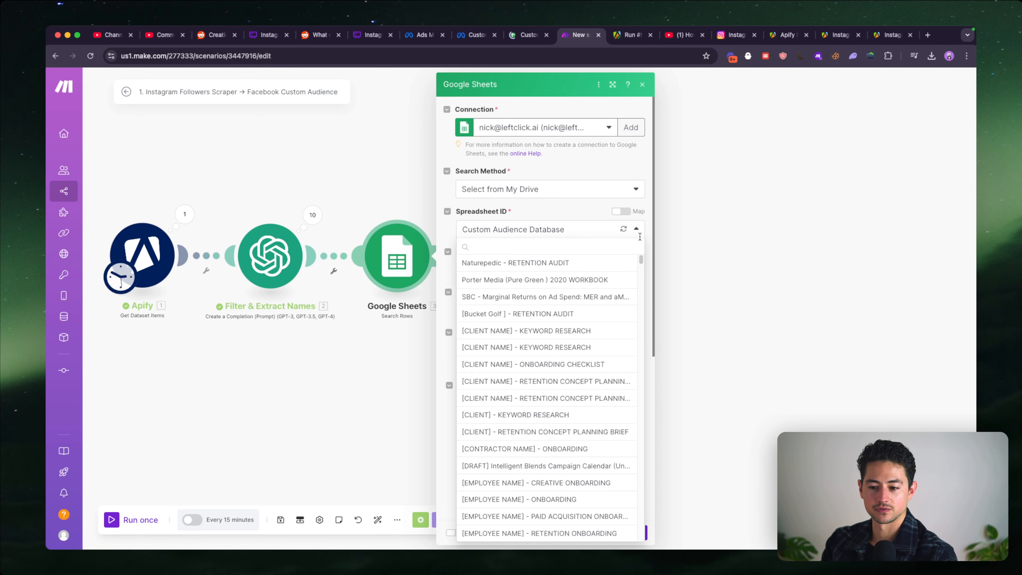
{"action": "left_click", "coordinate": [622, 229]}
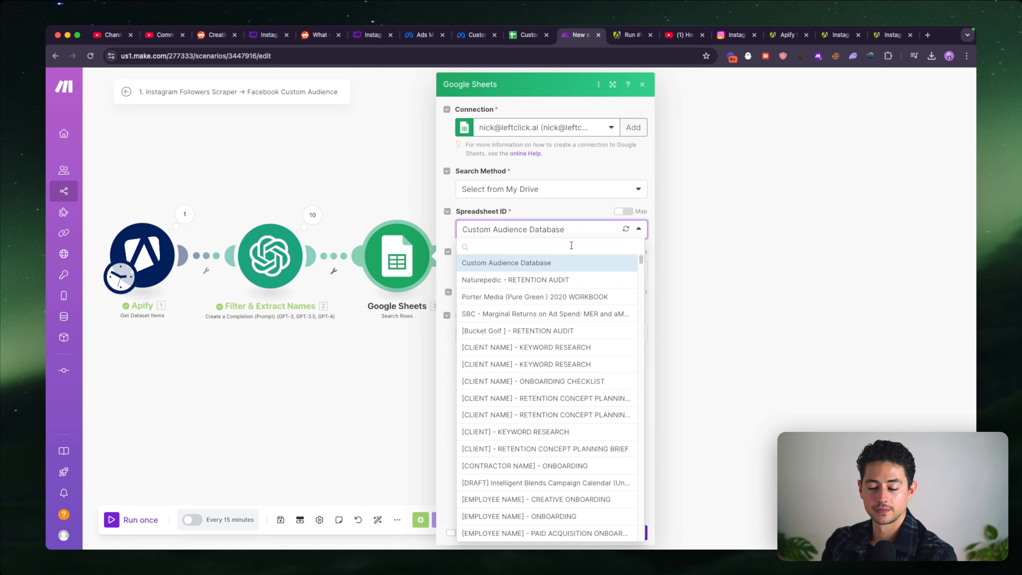
- Search the spreadsheets for "custom", reselect Custom Audience Database and save the search module's settings
{"action": "left_click", "coordinate": [571, 245]}
{"action": "left_click", "coordinate": [571, 235]}
{"action": "type", "text": "custom"}
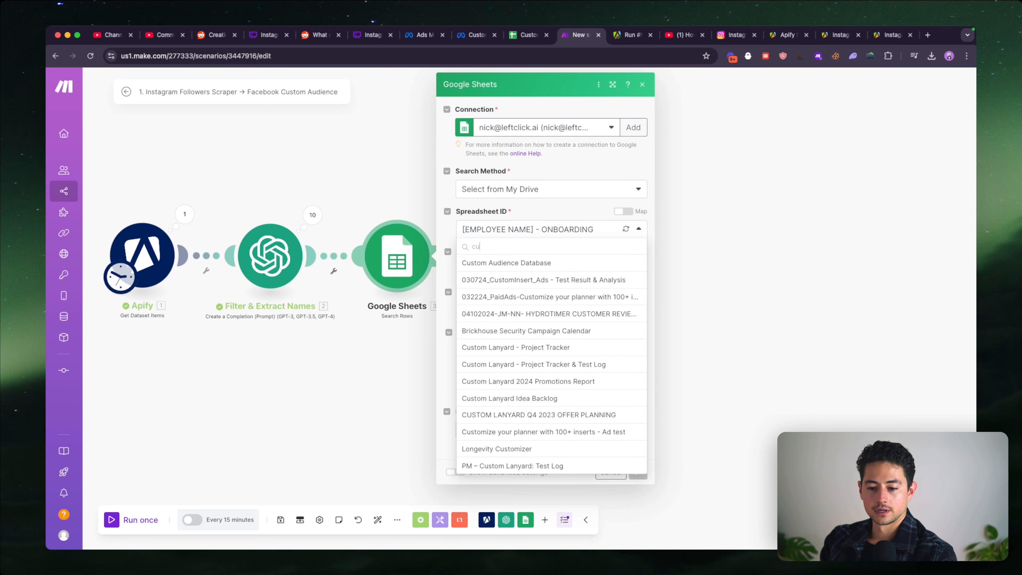
{"action": "left_click", "coordinate": [572, 263]}
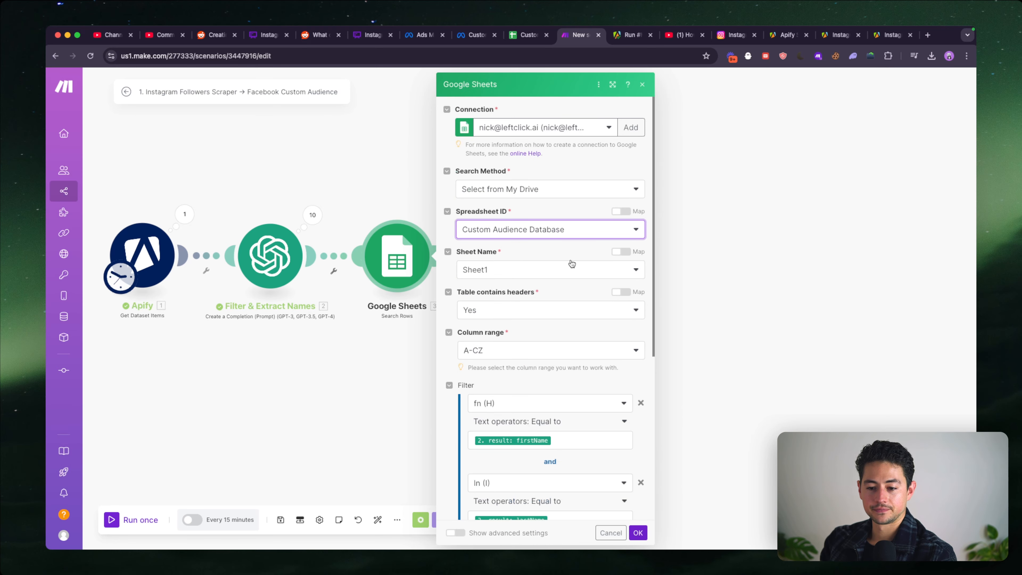
{"action": "scroll", "coordinate": [615, 271], "scroll_direction": "down", "scroll_amount": 3}
{"action": "left_click", "coordinate": [638, 536]}
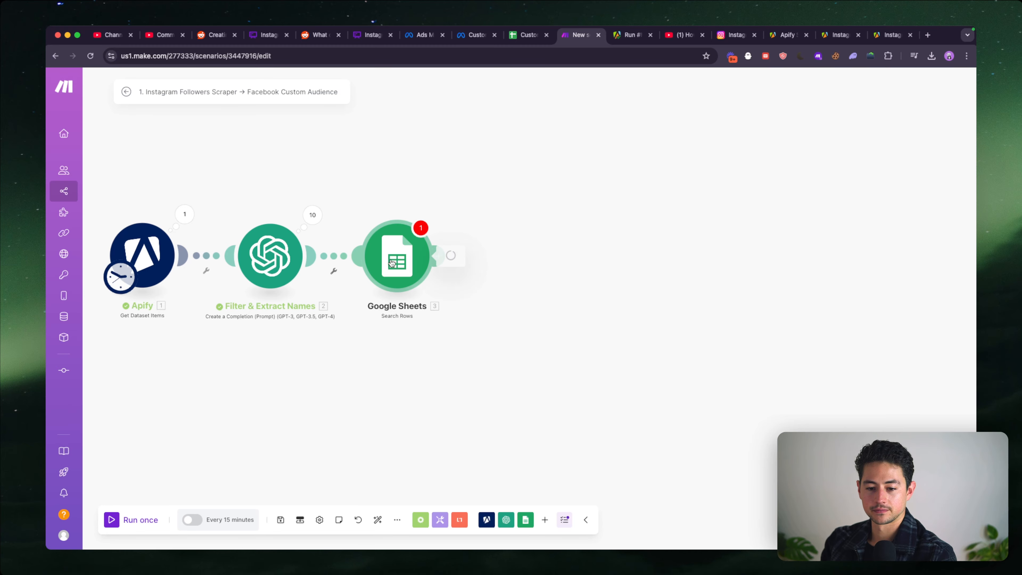
- Reopen the search module and set its filter columns to fn (A) for firstName and ln (B) for lastName
{"action": "left_click", "coordinate": [407, 260]}
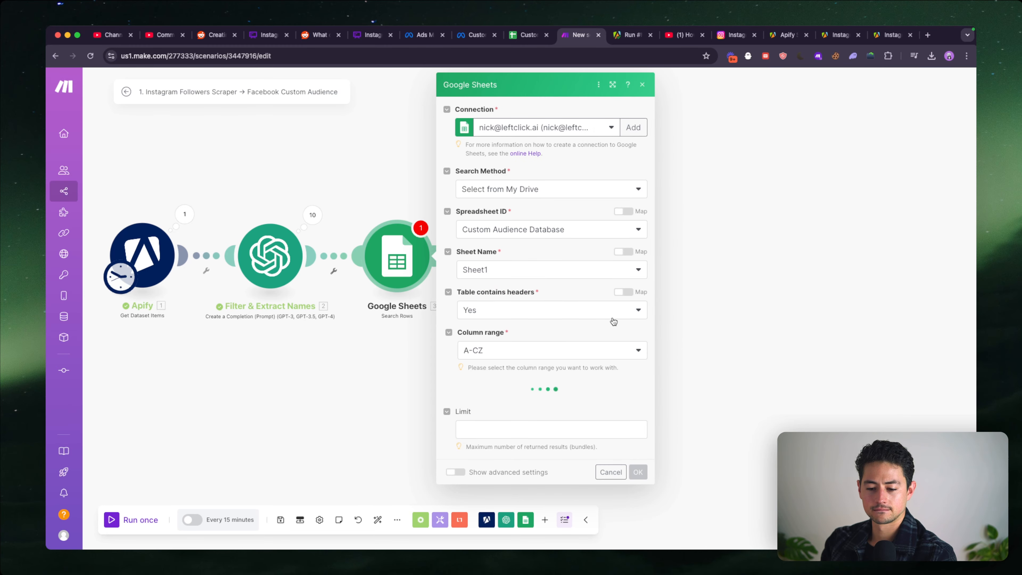
{"action": "scroll", "coordinate": [587, 318], "scroll_direction": "down", "scroll_amount": 5}
{"action": "left_click", "coordinate": [568, 253]}
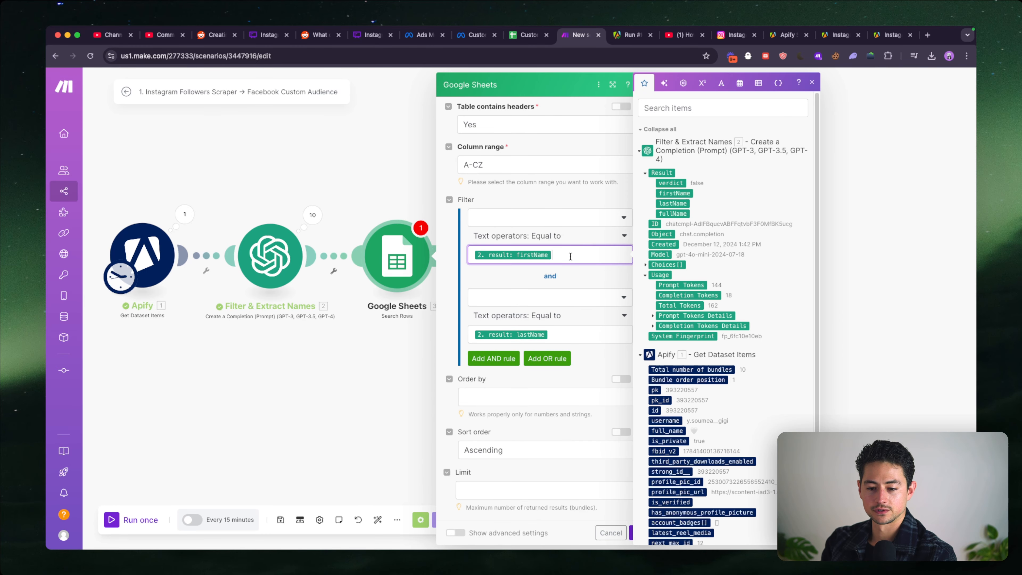
{"action": "key", "text": "ctrl+a"}
{"action": "left_click", "coordinate": [557, 235]}
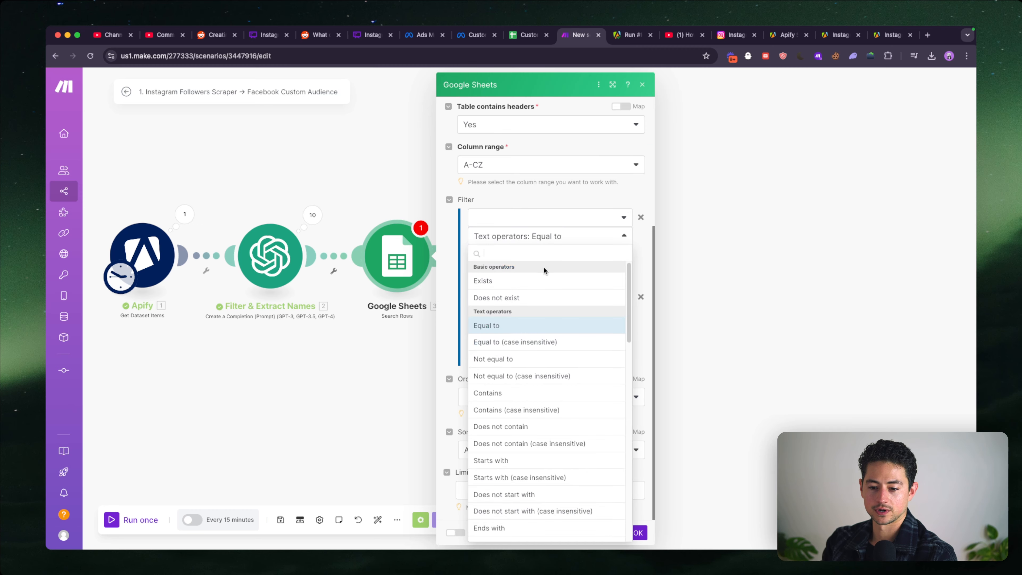
{"action": "left_click", "coordinate": [560, 209]}
{"action": "left_click", "coordinate": [537, 237]}
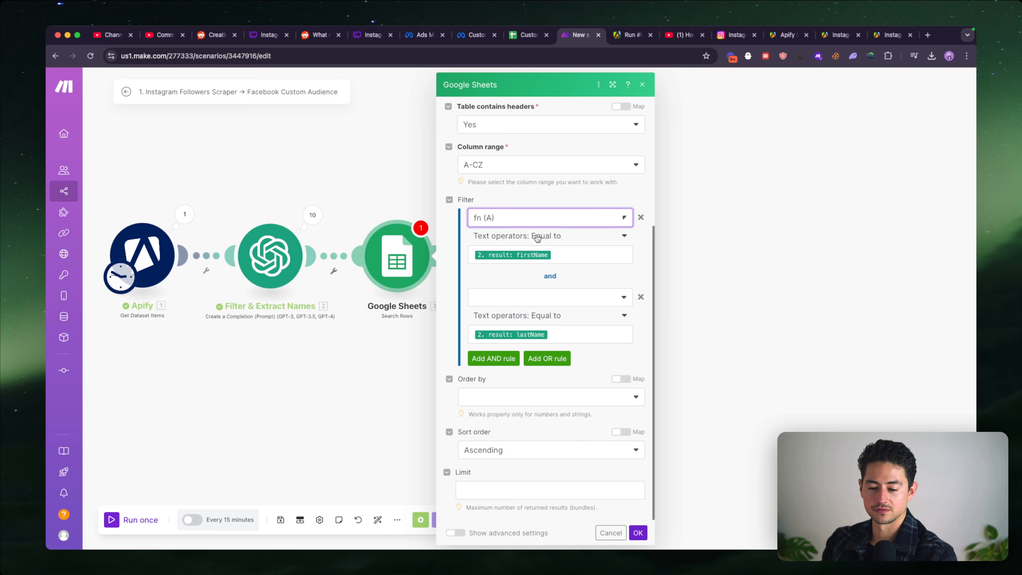
{"action": "left_click", "coordinate": [547, 297]}
{"action": "left_click", "coordinate": [531, 334]}
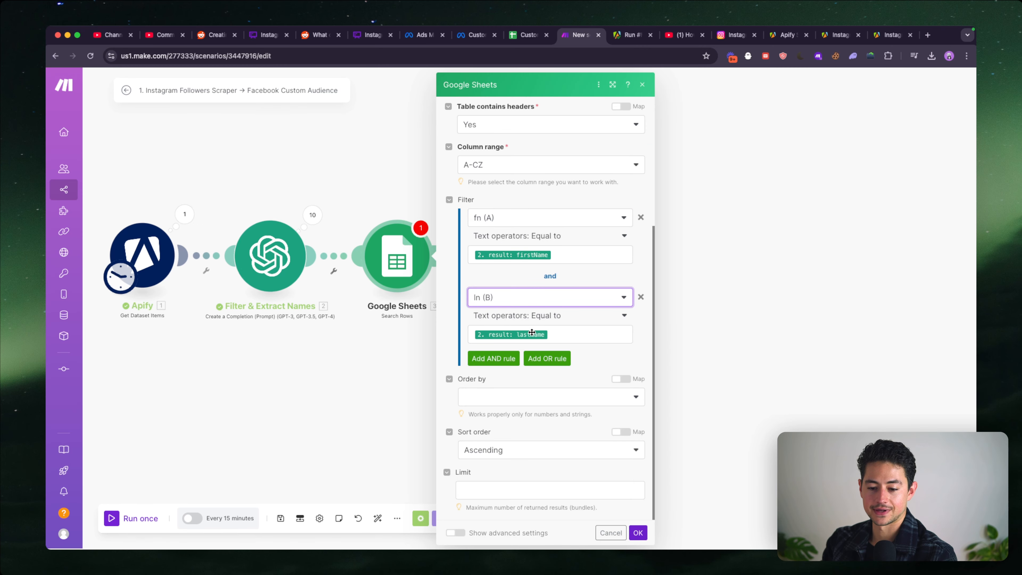
- Add a third AND rule to the search filter requiring appuid (D) to equal the Apify id
{"action": "left_click", "coordinate": [510, 358]}
{"action": "scroll", "coordinate": [509, 360], "scroll_direction": "down", "scroll_amount": 2}
{"action": "left_click", "coordinate": [536, 297]}
{"action": "left_click", "coordinate": [513, 362]}
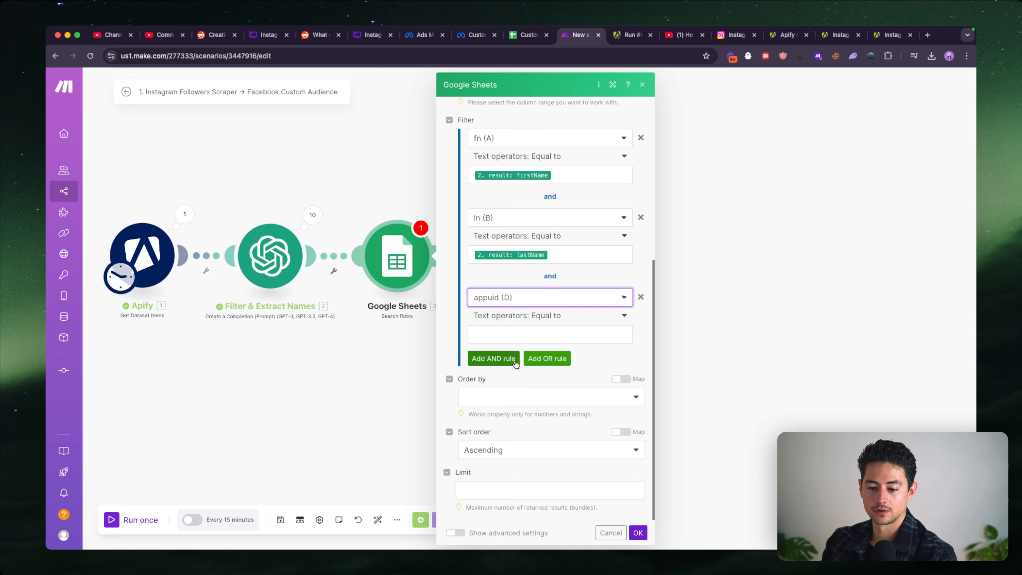
{"action": "left_click", "coordinate": [532, 318]}
{"action": "left_click", "coordinate": [531, 333]}
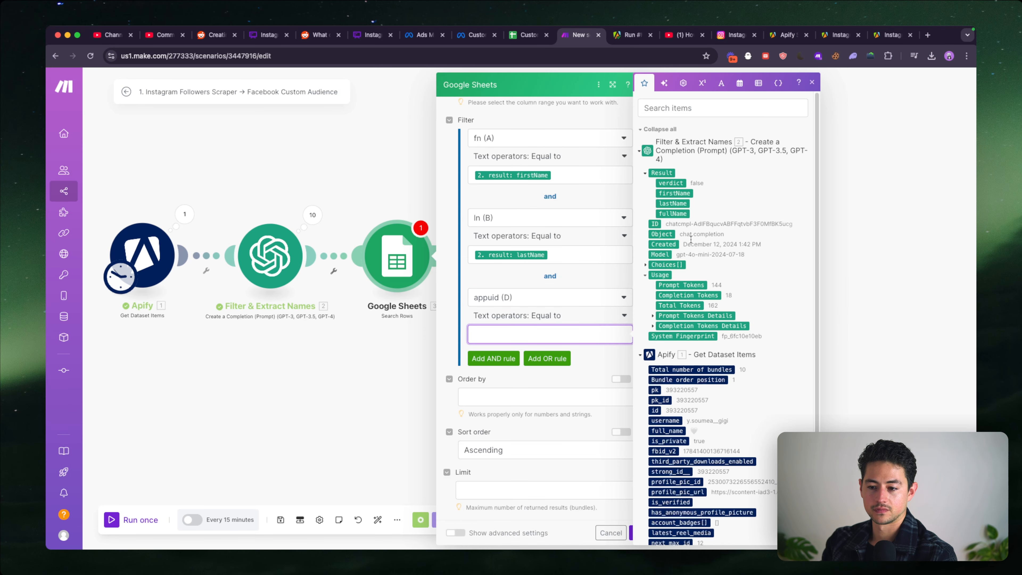
{"action": "scroll", "coordinate": [688, 220], "scroll_direction": "down", "scroll_amount": 1}
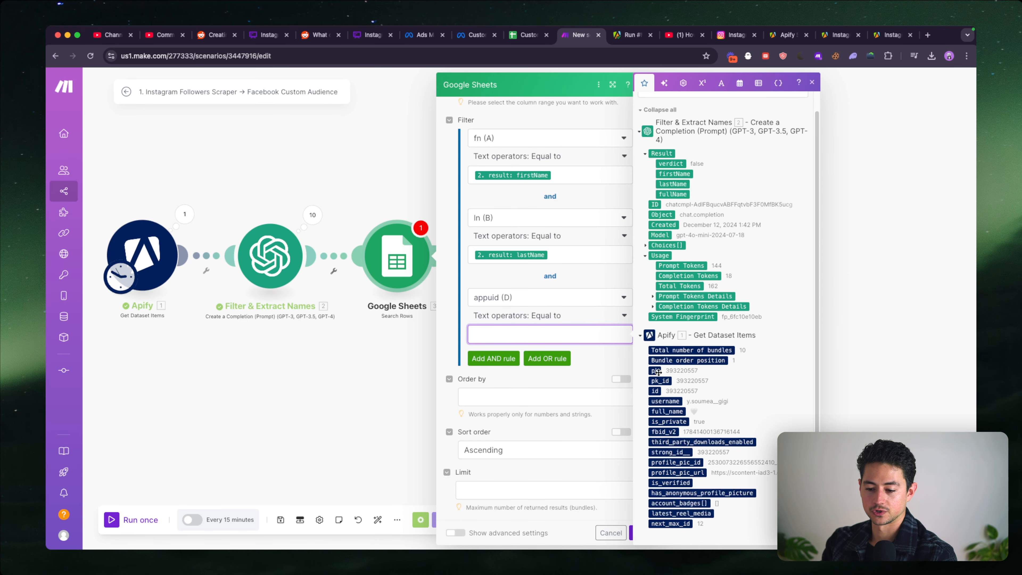
{"action": "left_click", "coordinate": [655, 391]}
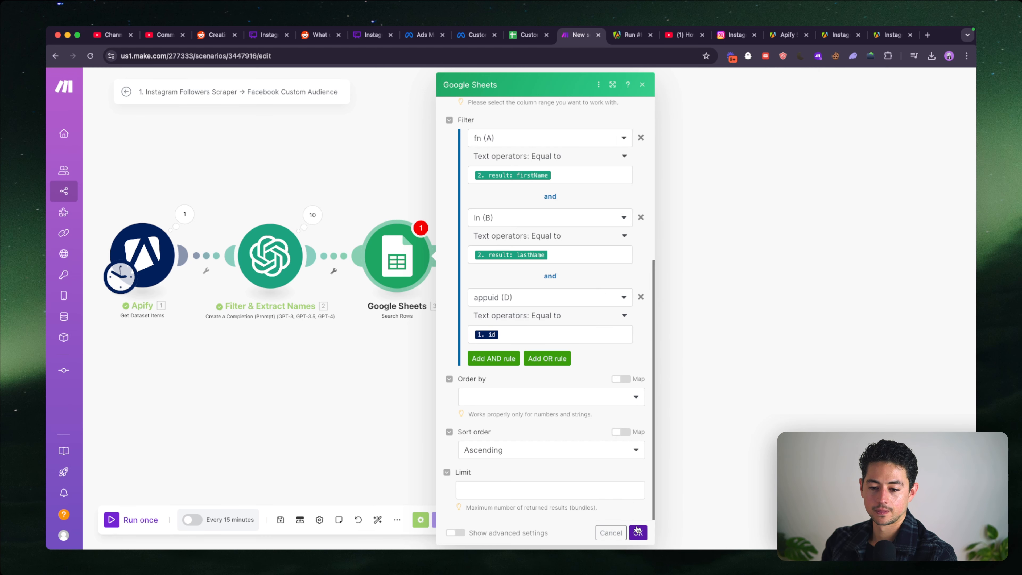
- Limit the row search to 1 returned result and save the module's settings
{"action": "left_click", "coordinate": [619, 496]}
{"action": "type", "text": "1"}
{"action": "scroll", "coordinate": [514, 333], "scroll_direction": "left", "scroll_amount": 2}
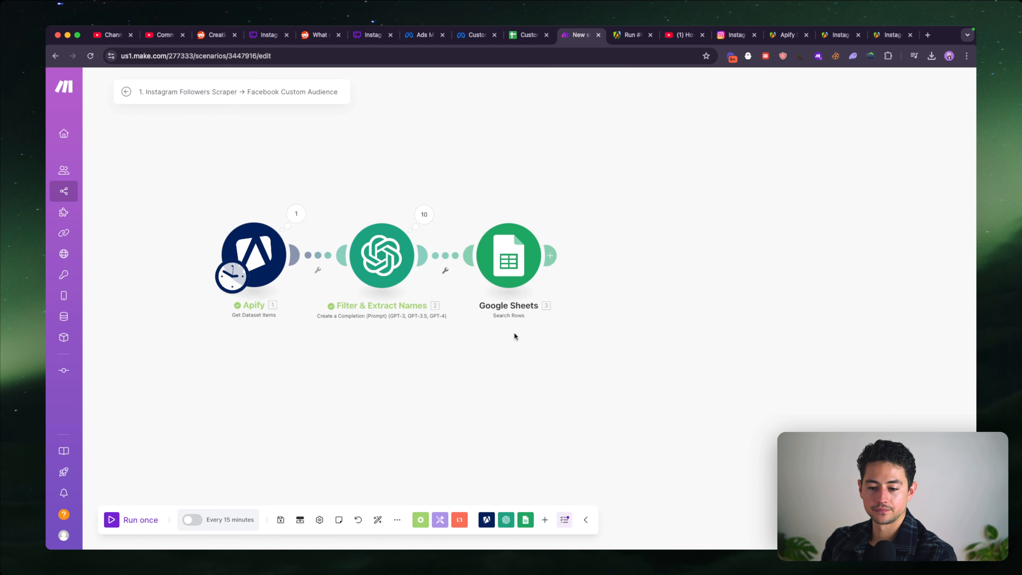
{"action": "scroll", "coordinate": [487, 361], "scroll_direction": "right", "scroll_amount": 4}
{"action": "key", "text": "super+c"}
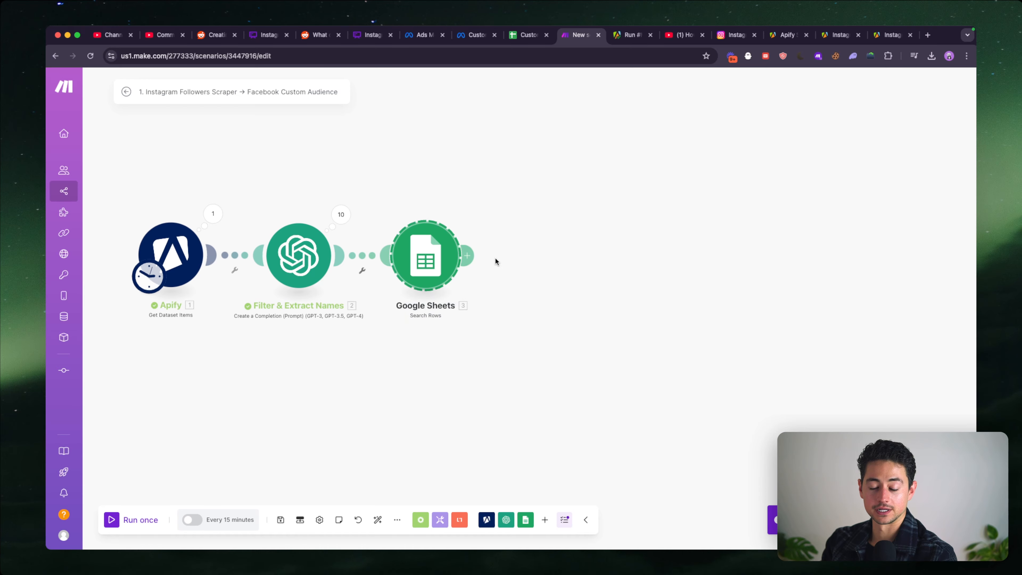
{"action": "key", "text": "super+v"}
{"action": "key", "text": "super+z"}
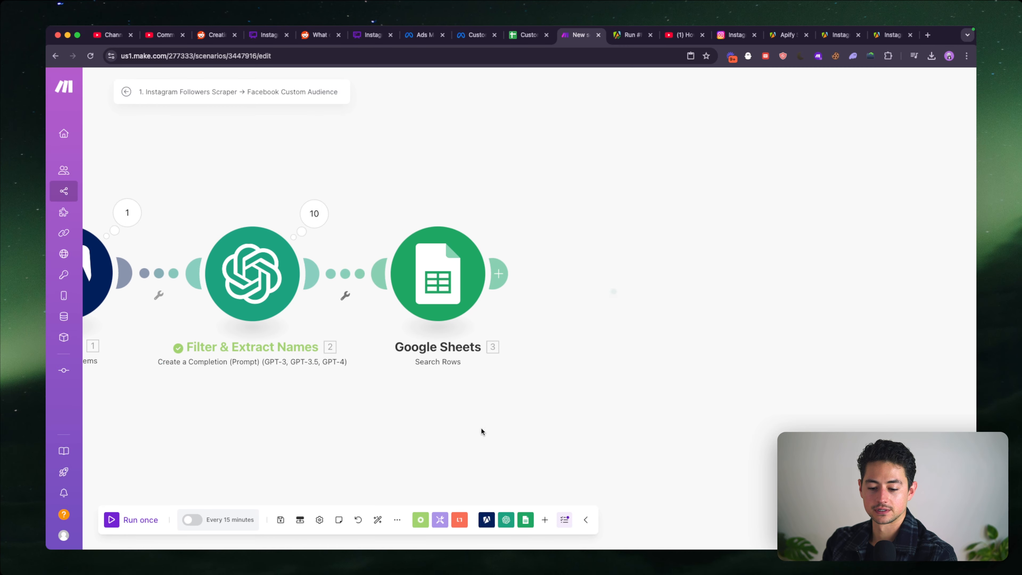
- Add a Google Sheets Add a Row module and connect it after the Search Rows module
{"action": "left_click", "coordinate": [525, 519]}
{"action": "left_click", "coordinate": [555, 338]}
{"action": "left_click_drag", "start_coordinate": [558, 362], "coordinate": [620, 293]}
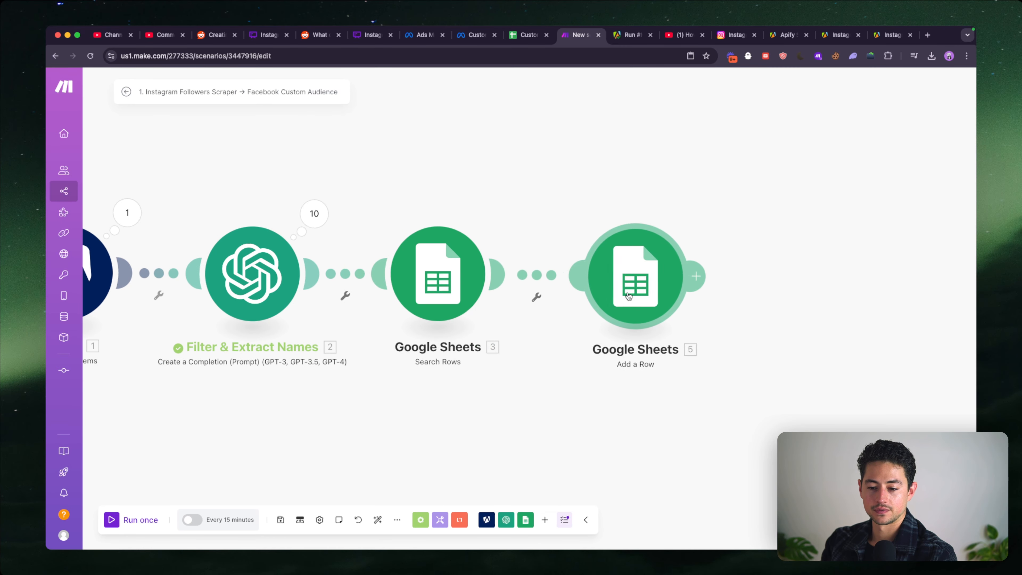
- Set up a filter labelled "New?" before Add a Row, requiring the Search Rows total number of bundles to equal 0
{"action": "left_click", "coordinate": [548, 275]}
{"action": "left_click", "coordinate": [610, 270]}
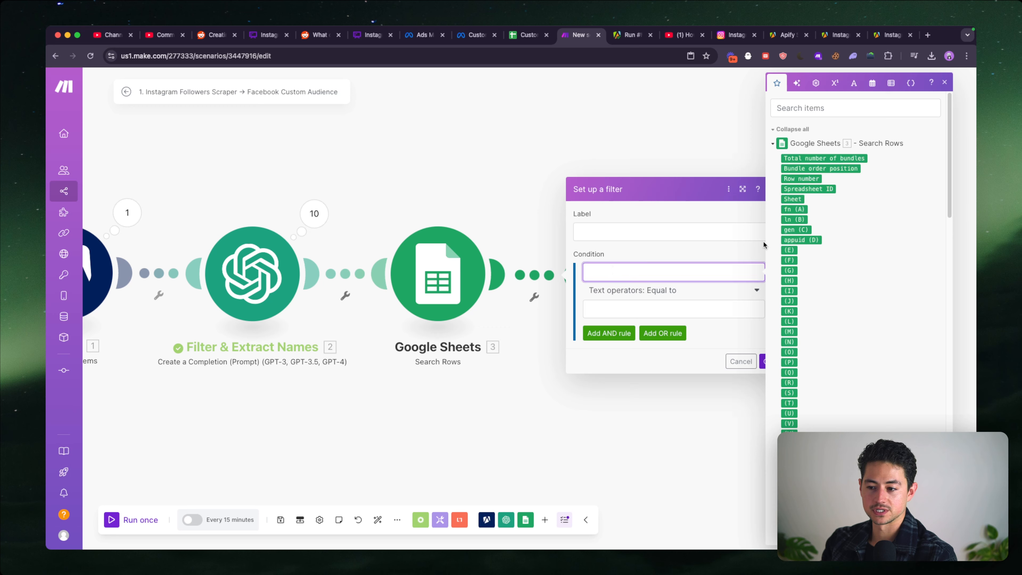
{"action": "left_click", "coordinate": [800, 158]}
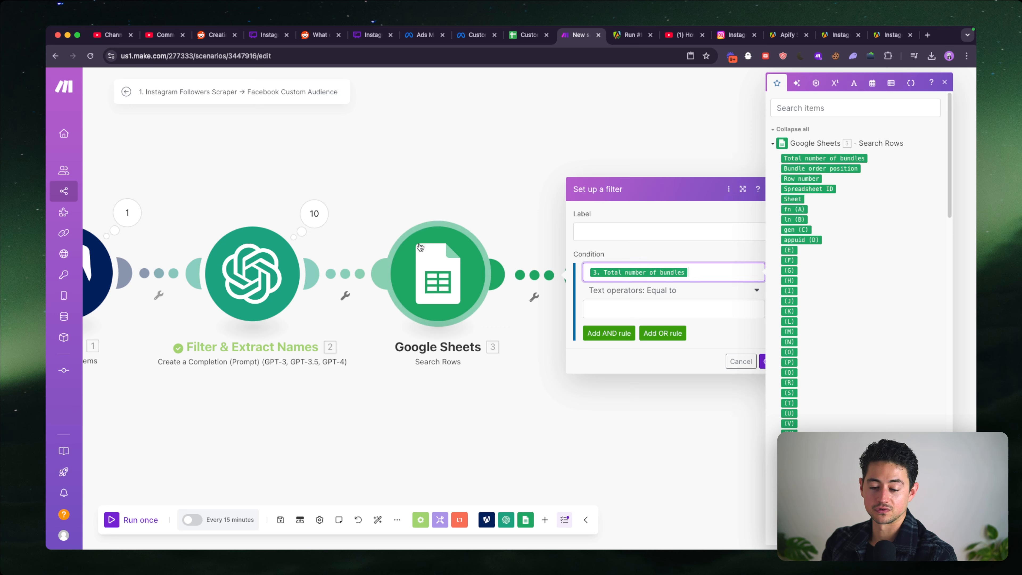
{"action": "left_click", "coordinate": [686, 309]}
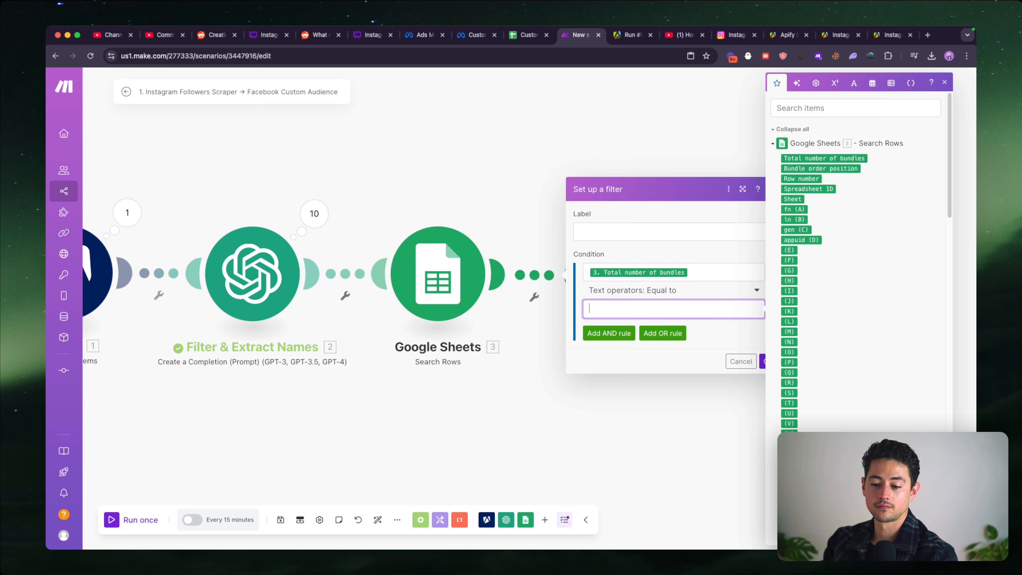
{"action": "left_click", "coordinate": [659, 236]}
{"action": "type", "text": "Nr"}
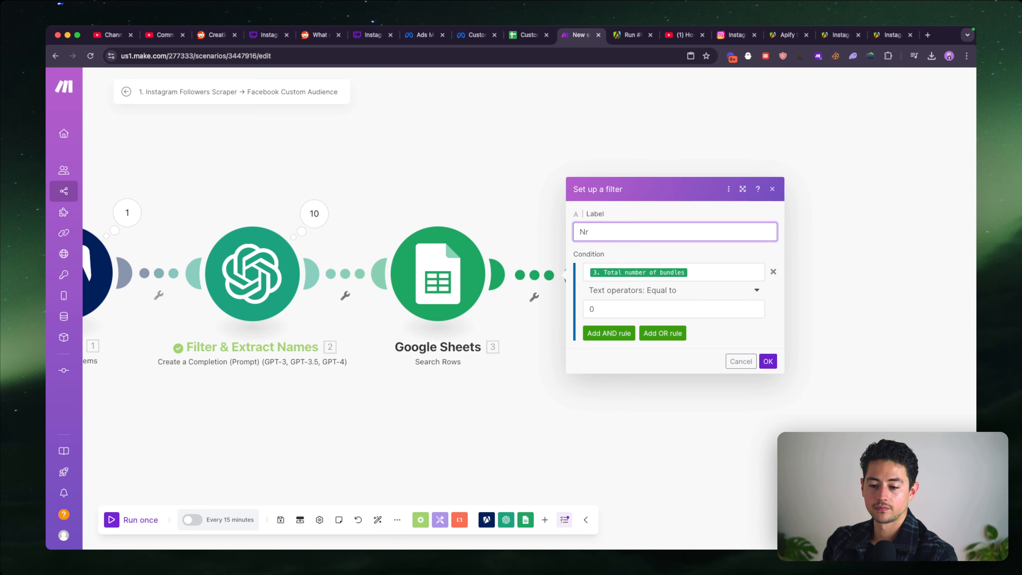
{"action": "type", "text": "e?w?"}
{"action": "left_click", "coordinate": [768, 362]}
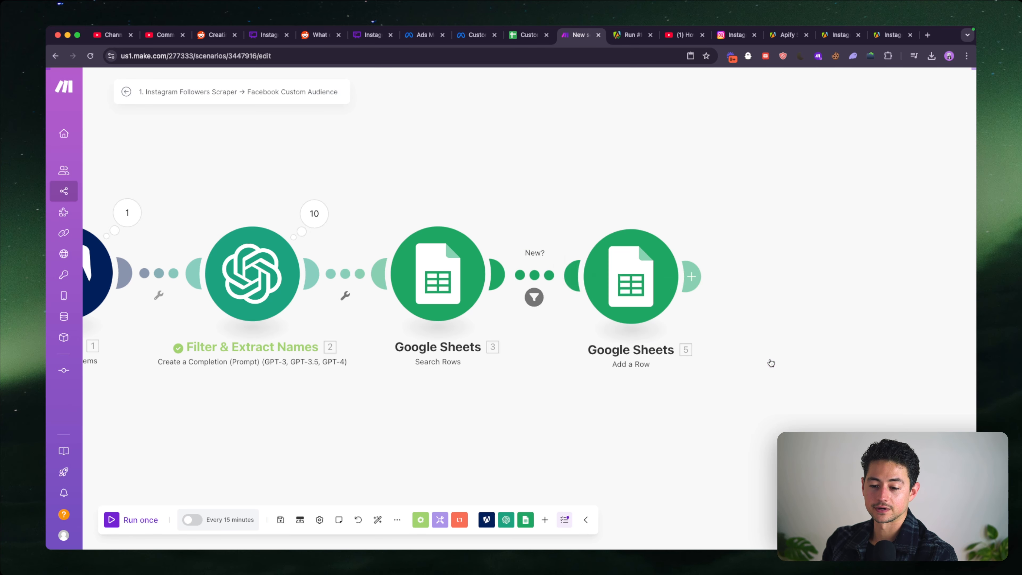
- Set the Add a Row module to write to Sheet1 of the Custom Audience Database spreadsheet
{"action": "left_click", "coordinate": [641, 276]}
{"action": "left_click", "coordinate": [764, 324]}
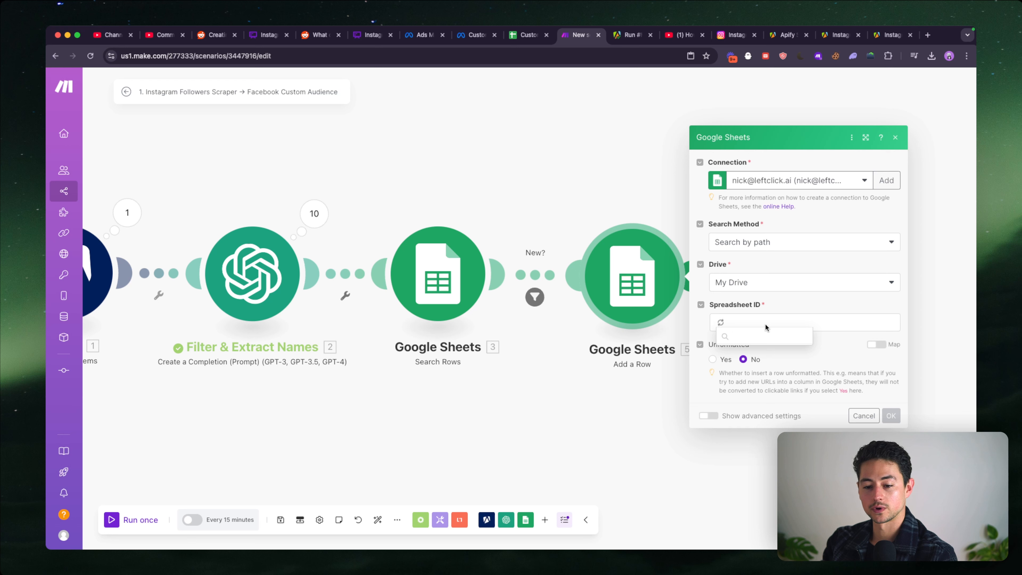
{"action": "type", "text": "custom"}
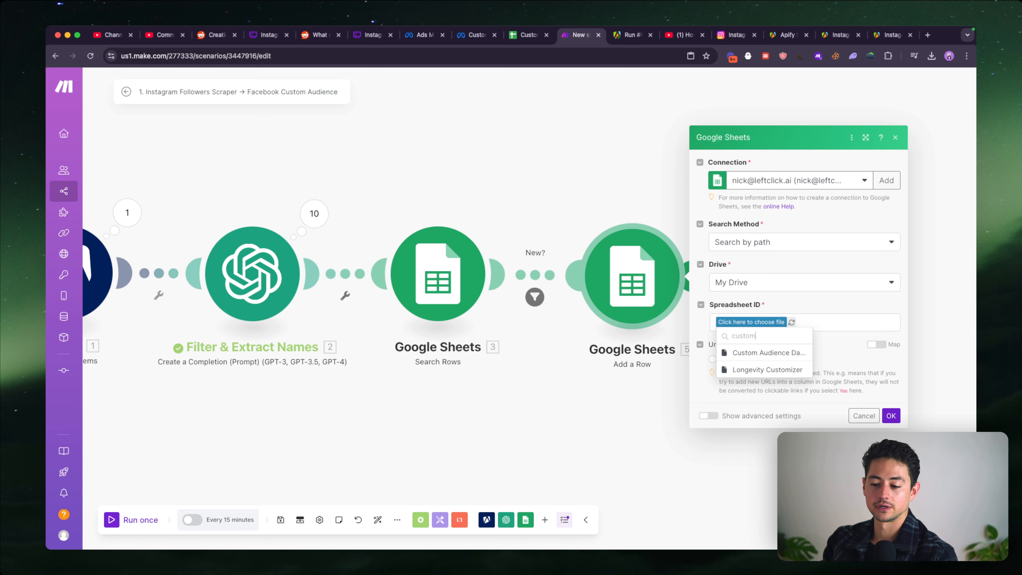
{"action": "left_click", "coordinate": [772, 347]}
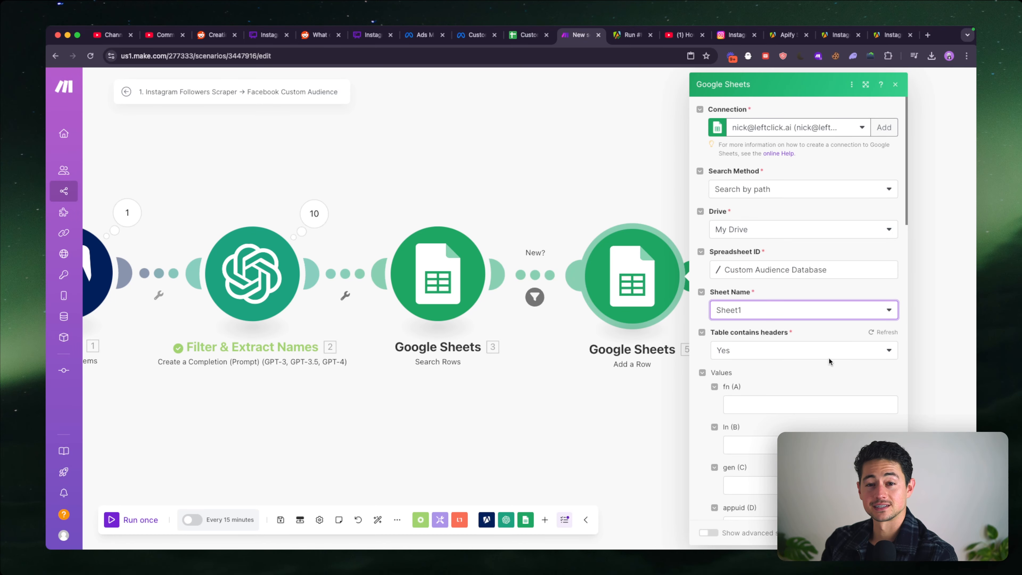
- Map the new row's values: firstName to fn, lastName to ln, the Apify id to appuid, and fullName to gen
{"action": "scroll", "coordinate": [829, 357], "scroll_direction": "down", "scroll_amount": 3}
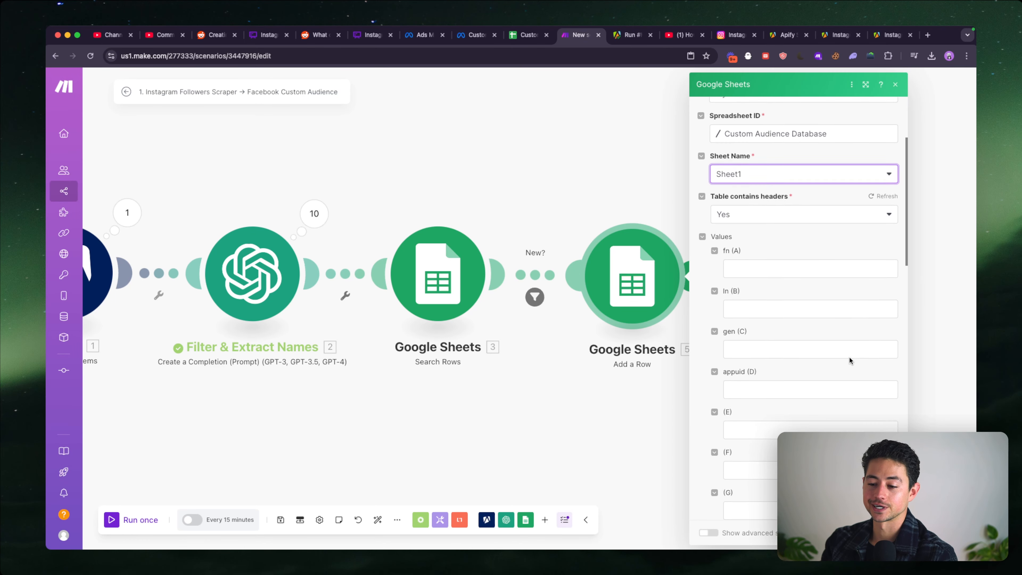
{"action": "scroll", "coordinate": [849, 357], "scroll_direction": "down", "scroll_amount": 1}
{"action": "left_click", "coordinate": [790, 239]}
{"action": "scroll", "coordinate": [622, 222], "scroll_direction": "down", "scroll_amount": 20}
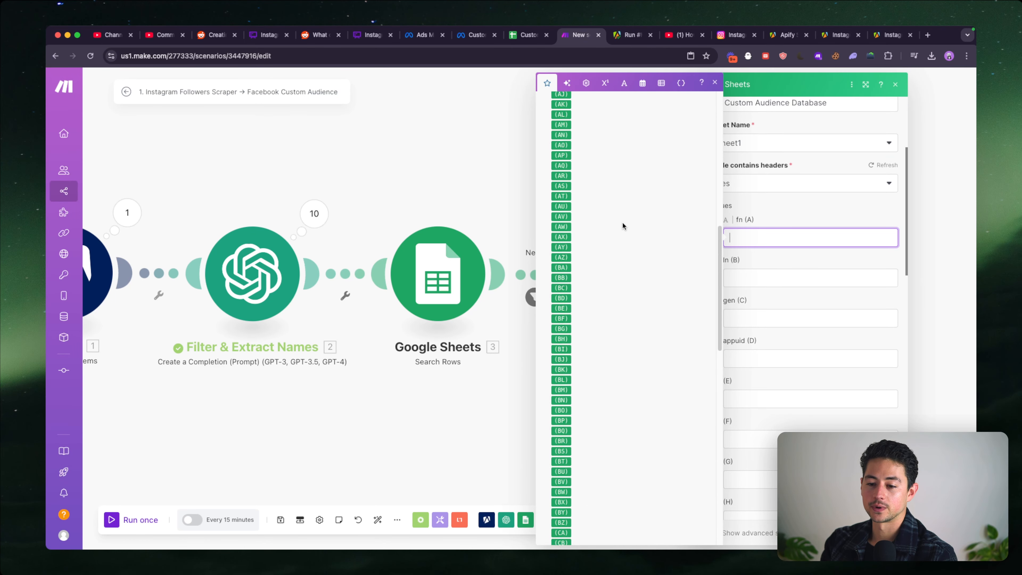
{"action": "left_click", "coordinate": [586, 173]}
{"action": "key", "text": "Tab"}
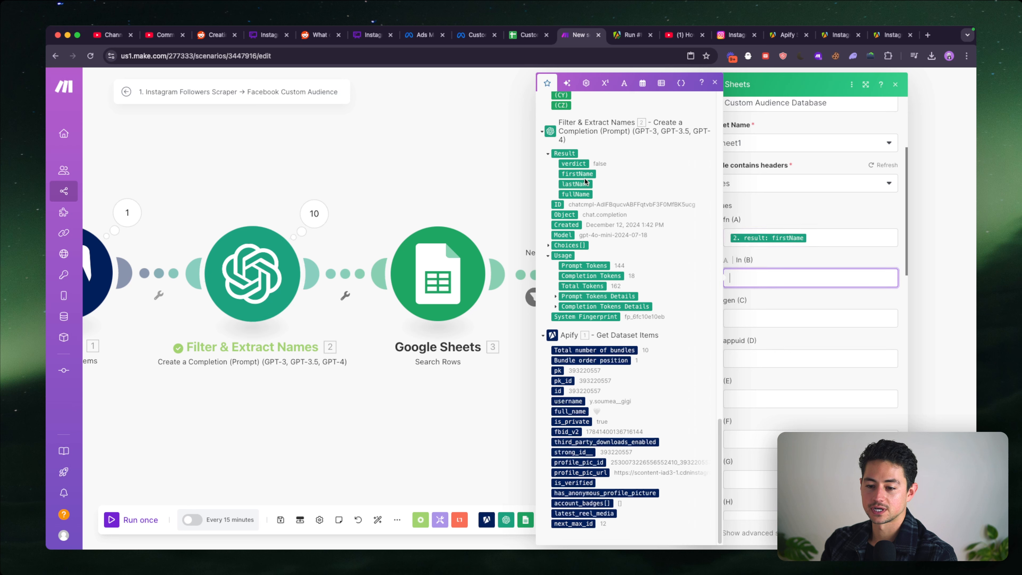
{"action": "left_click", "coordinate": [575, 184]}
{"action": "key", "text": "Tab"}
{"action": "key", "text": "Tab"}
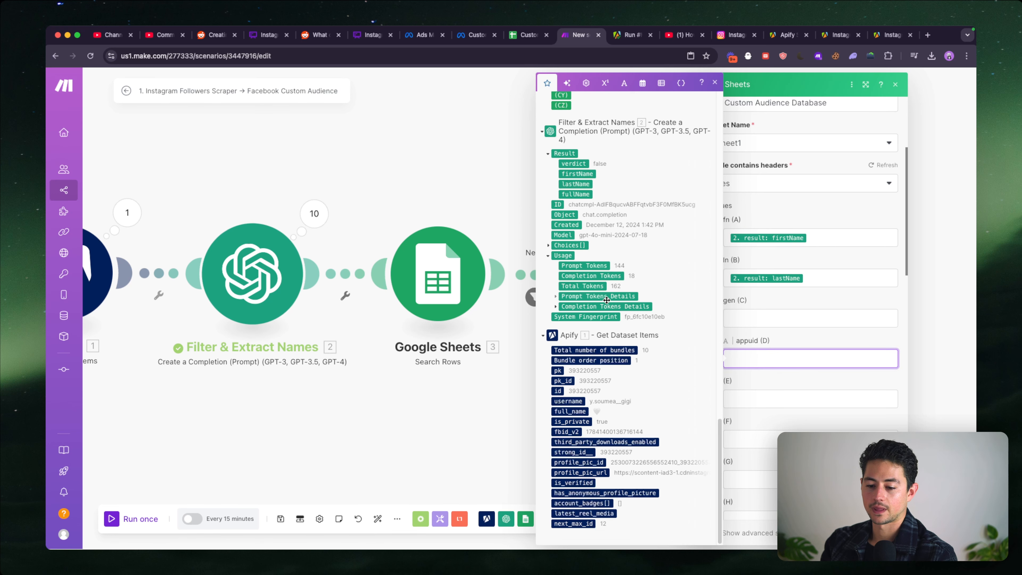
{"action": "left_click", "coordinate": [557, 390]}
{"action": "left_click", "coordinate": [771, 310]}
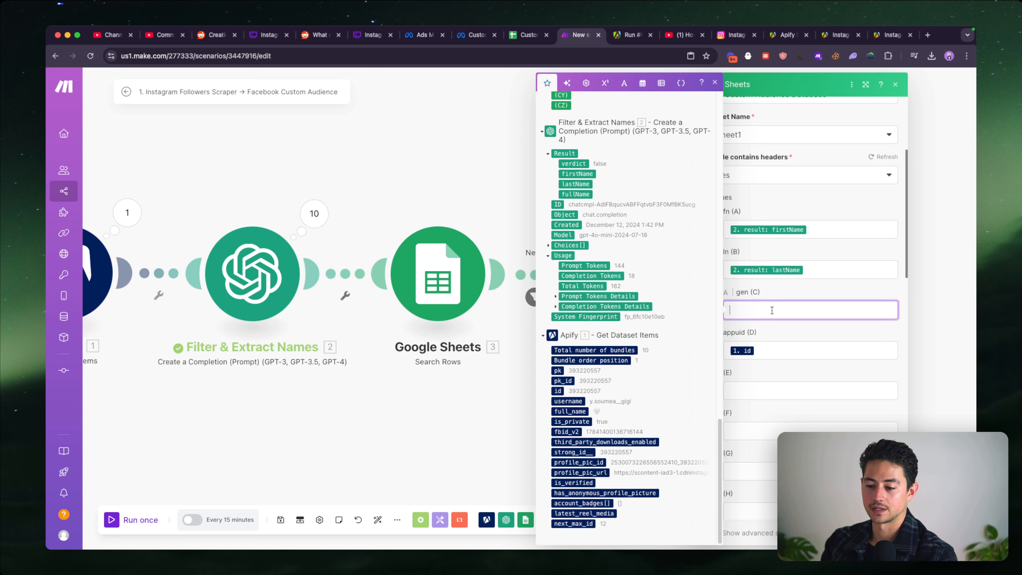
{"action": "left_click", "coordinate": [585, 195]}
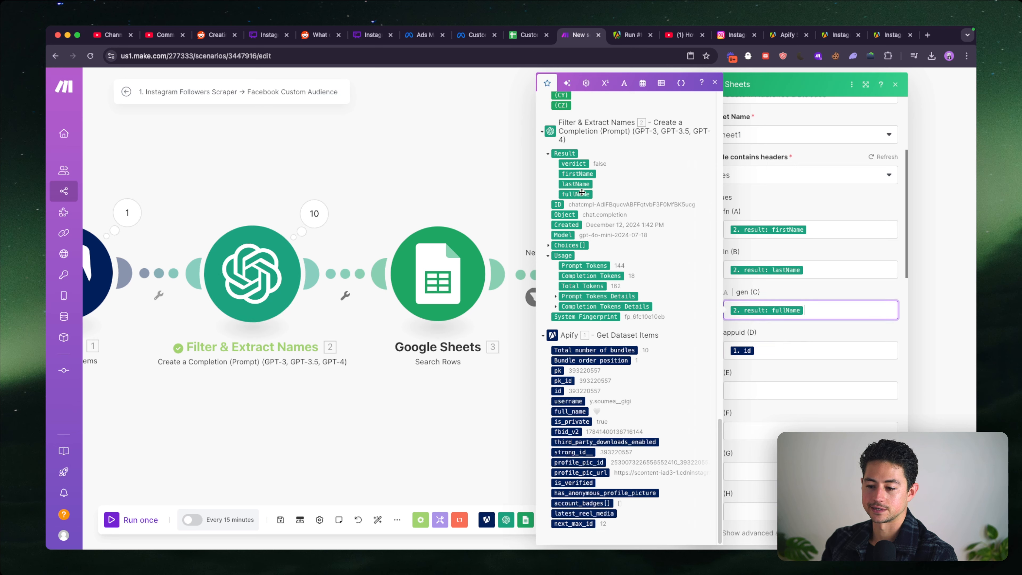
- Change the gen column's mapping in Add a Row from fullName to the gender field of the OpenAI result, and save the module
{"action": "key", "text": "super+a"}
{"action": "key", "text": "super+c"}
{"action": "left_click", "coordinate": [482, 57]}
{"action": "key", "text": "super+v"}
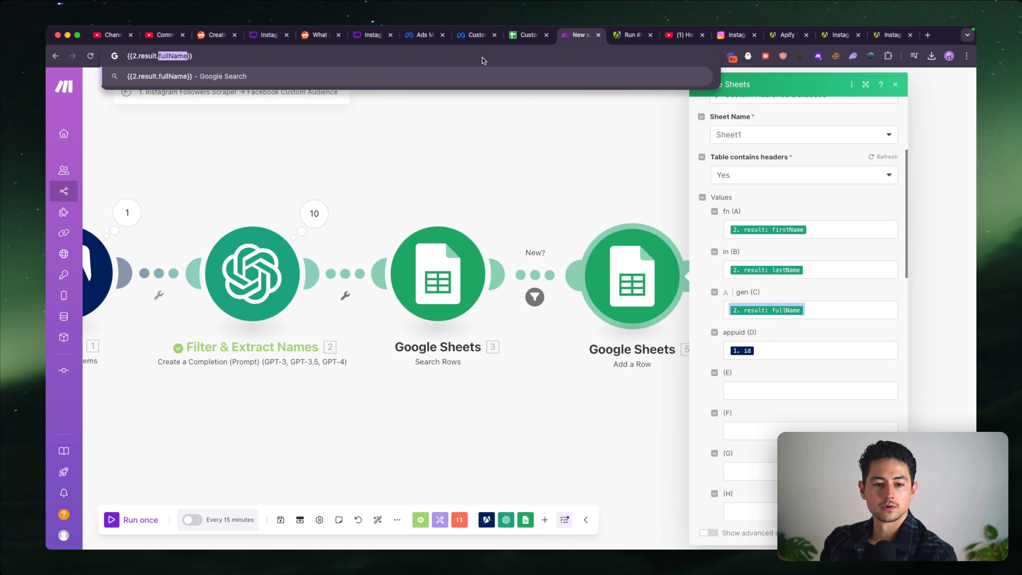
{"action": "type", "text": "gender"}
{"action": "key", "text": "super+a"}
{"action": "key", "text": "super+x"}
{"action": "left_click", "coordinate": [818, 312]}
{"action": "key", "text": "BackSpace"}
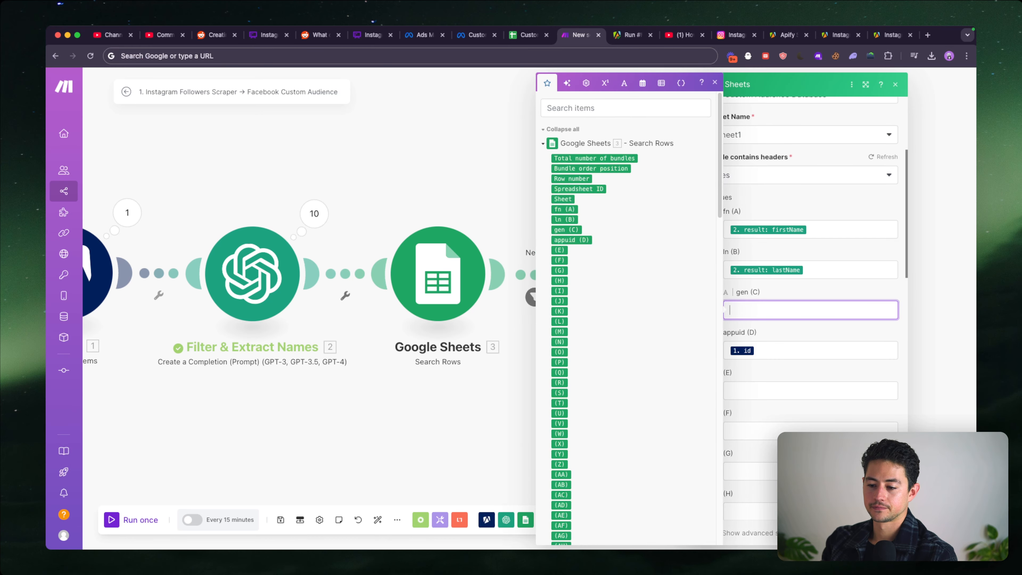
{"action": "key", "text": "super+v"}
{"action": "left_click", "coordinate": [887, 532]}
- Extend the JSON output format in the Filter & Extract Names user prompt with "gen":"M or F"
{"action": "left_click_drag", "start_coordinate": [600, 354], "coordinate": [834, 350]}
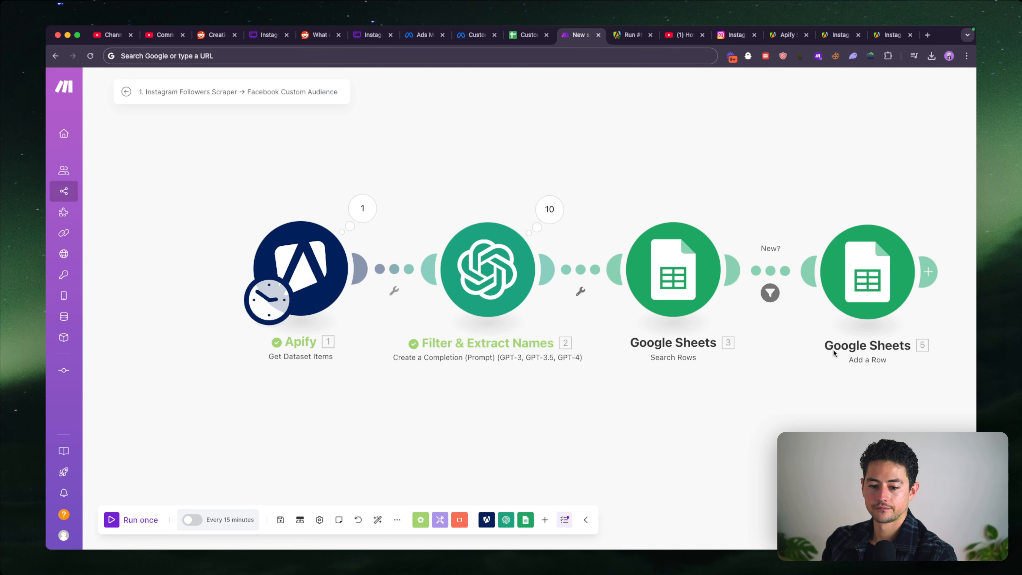
{"action": "left_click", "coordinate": [499, 275]}
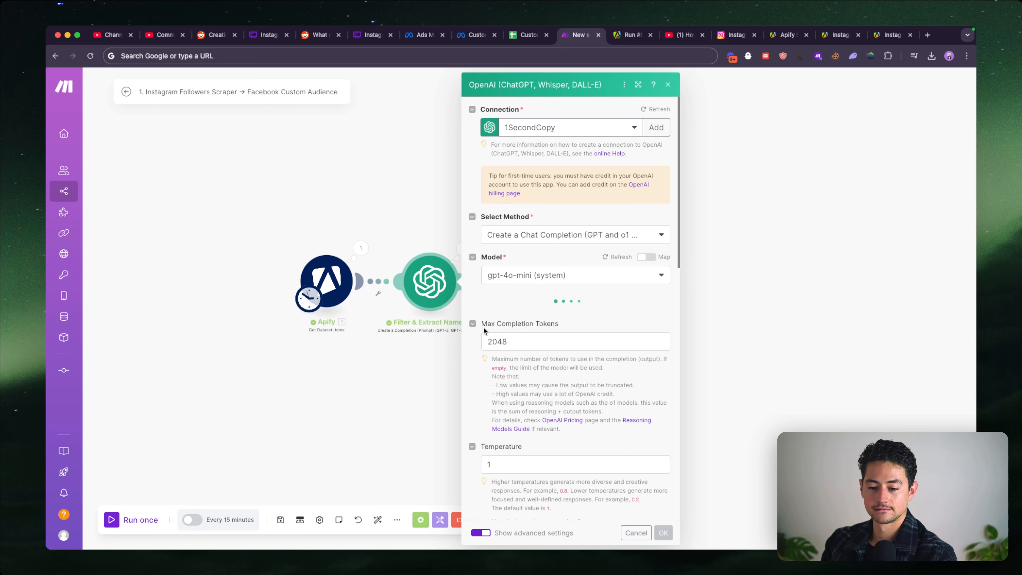
{"action": "scroll", "coordinate": [481, 318], "scroll_direction": "down", "scroll_amount": 15}
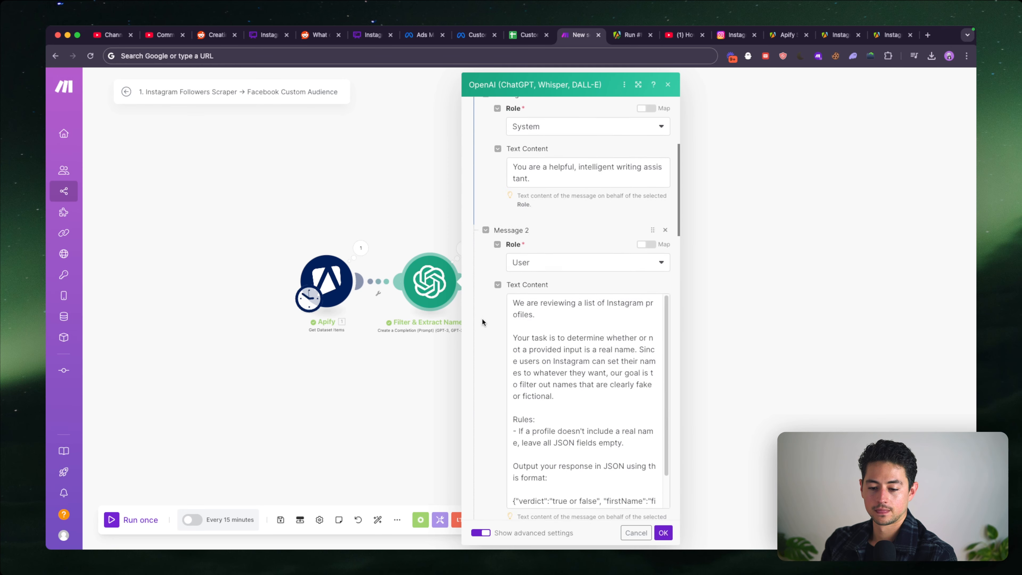
{"action": "scroll", "coordinate": [605, 239], "scroll_direction": "down", "scroll_amount": 2}
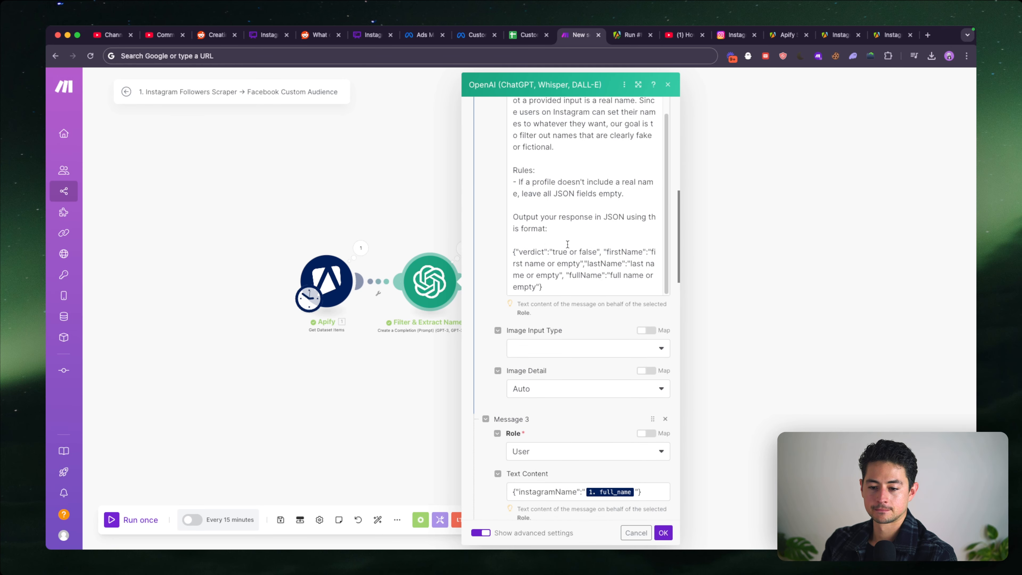
{"action": "left_click", "coordinate": [556, 294]}
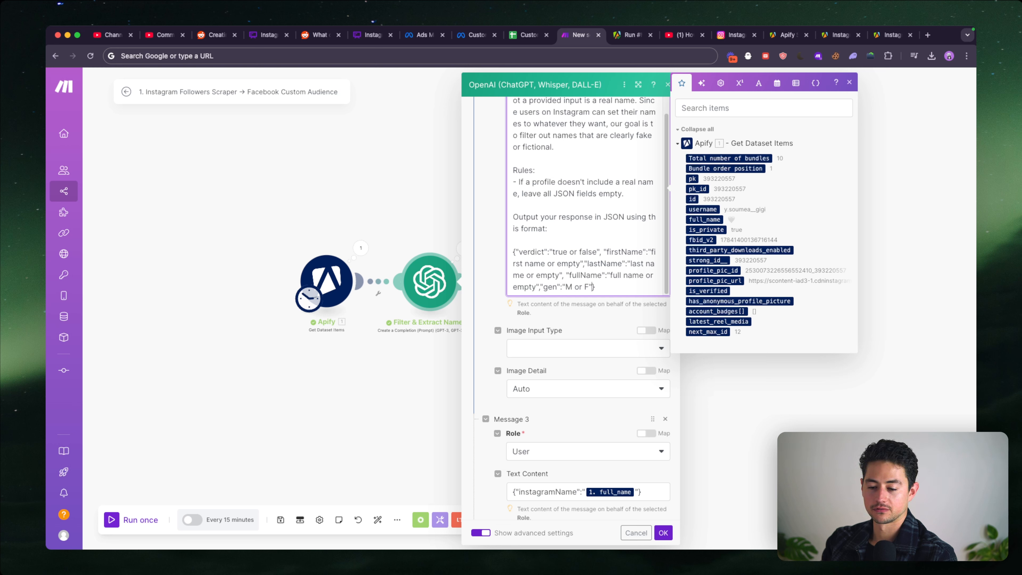
- Add a prompt rule to determine whether the name seems male or female for "gen", entering M or F, and save the module
{"action": "scroll", "coordinate": [628, 239], "scroll_direction": "up", "scroll_amount": 1}
{"action": "key", "text": "Return"}
{"action": "type", "text": "-"}
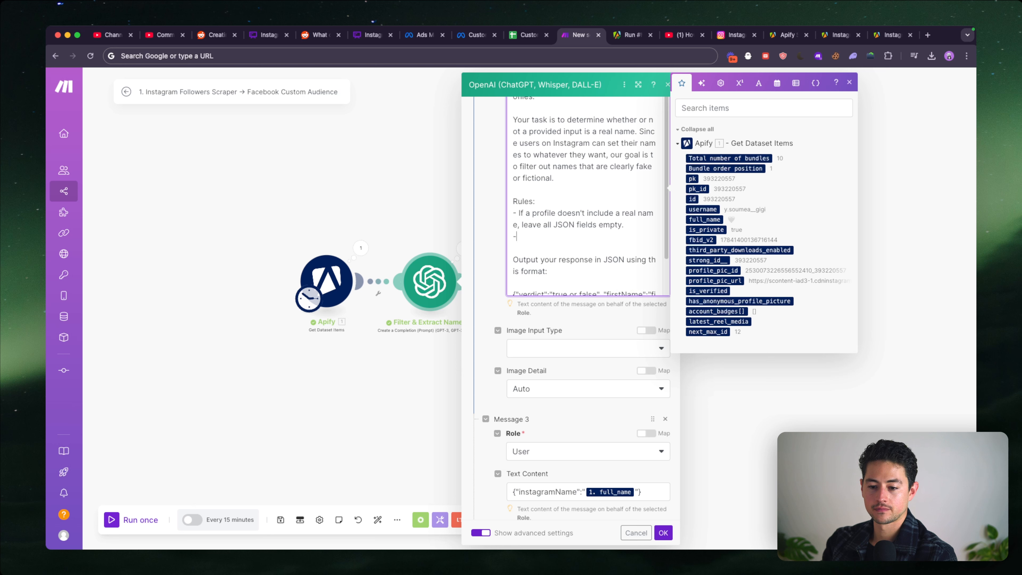
{"action": "scroll", "coordinate": [640, 228], "scroll_direction": "down", "scroll_amount": 1}
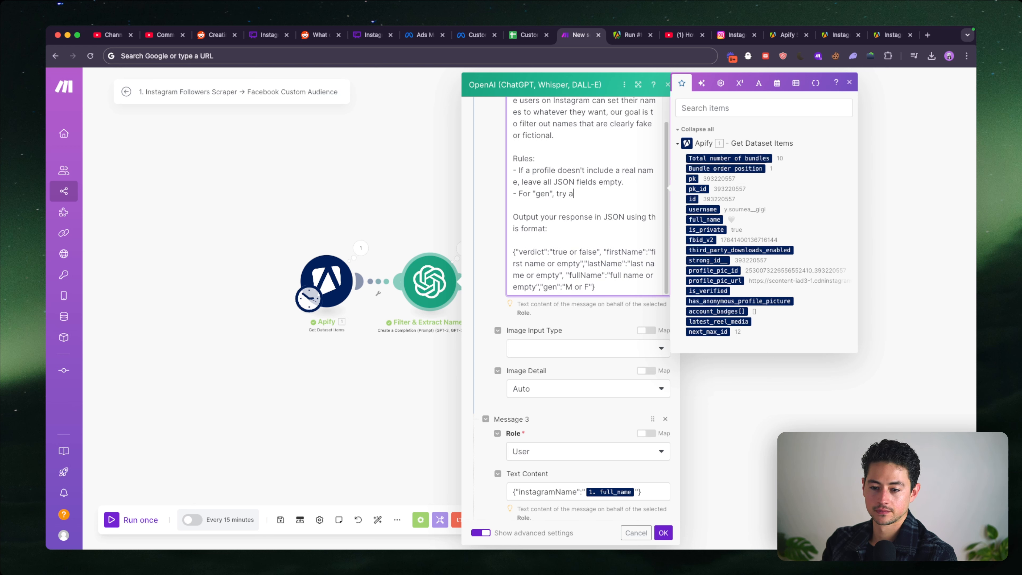
{"action": "key", "text": "shift+alt+Left"}
{"action": "key", "text": "shift+alt+Left"}
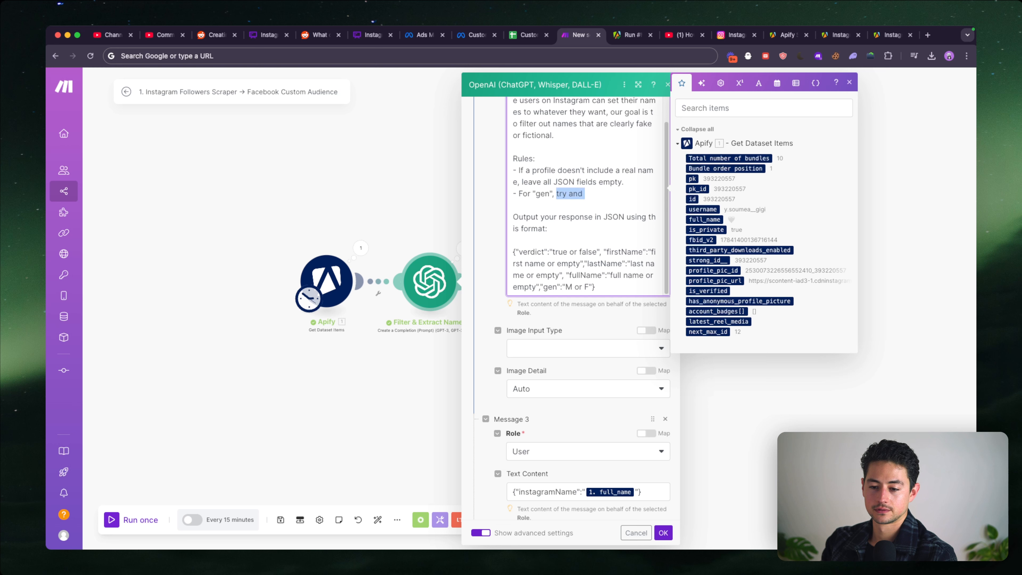
{"action": "type", "text": "attempt to determine w"}
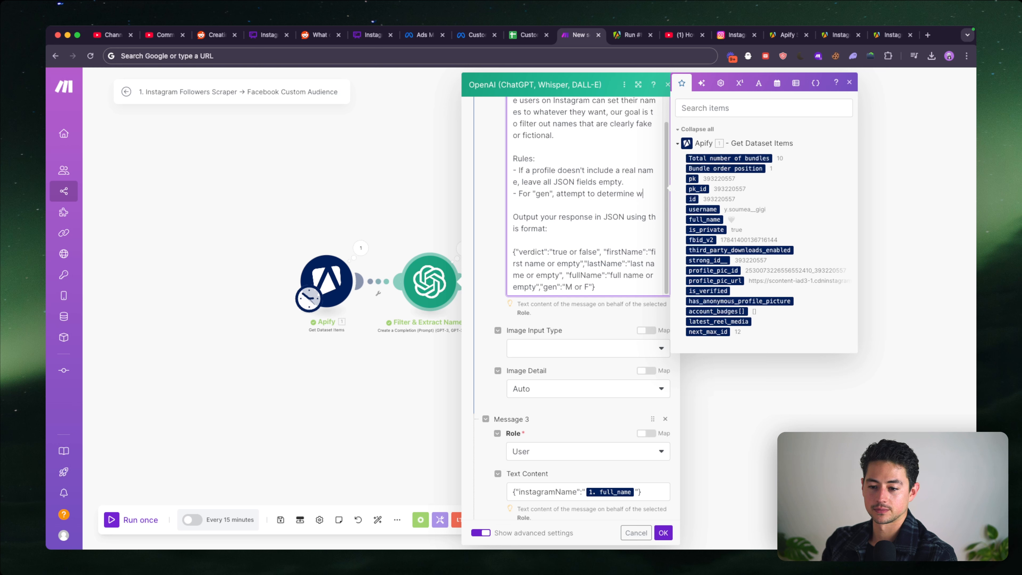
{"action": "type", "text": "hether or not the name "}
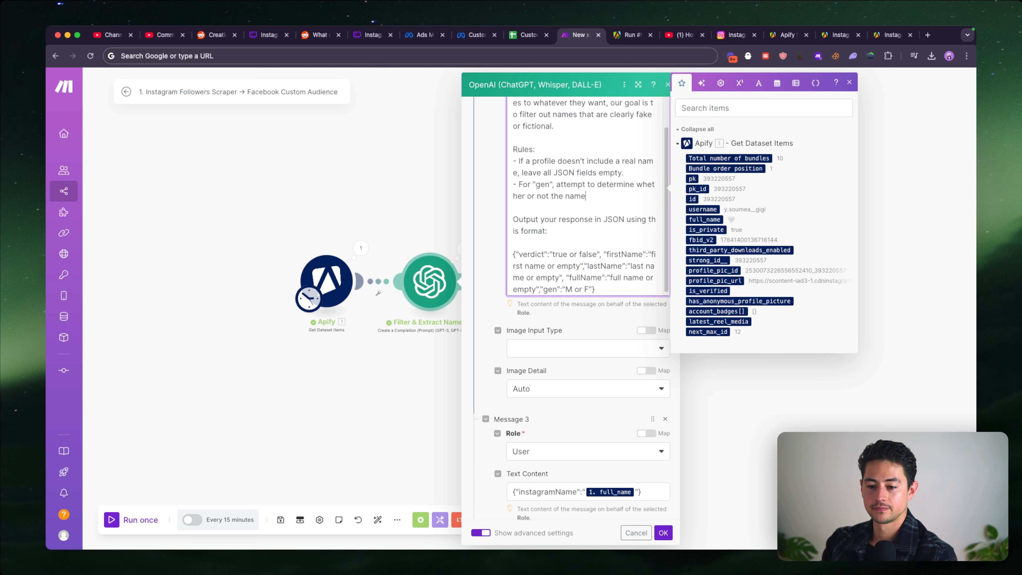
{"action": "type", "text": "seems male or femal"}
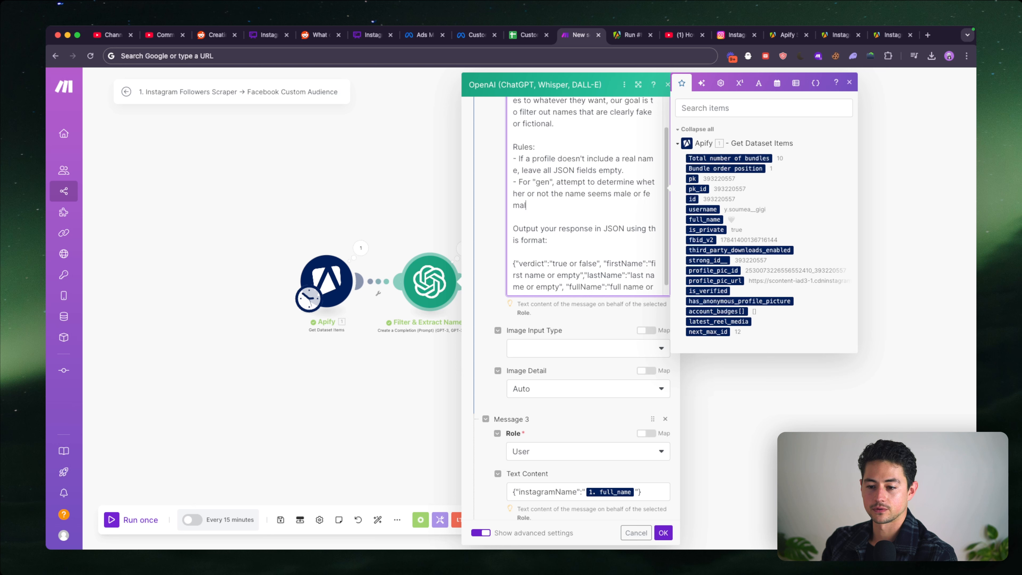
{"action": "type", "text": "e. If male, enter M. If"}
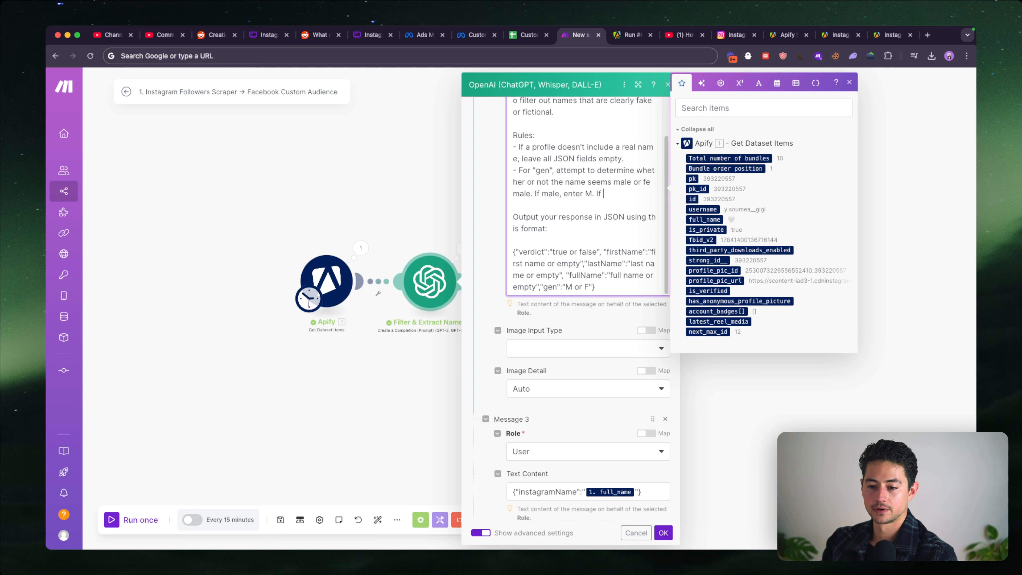
{"action": "type", "text": "."}
{"action": "scroll", "coordinate": [633, 198], "scroll_direction": "down", "scroll_amount": 2}
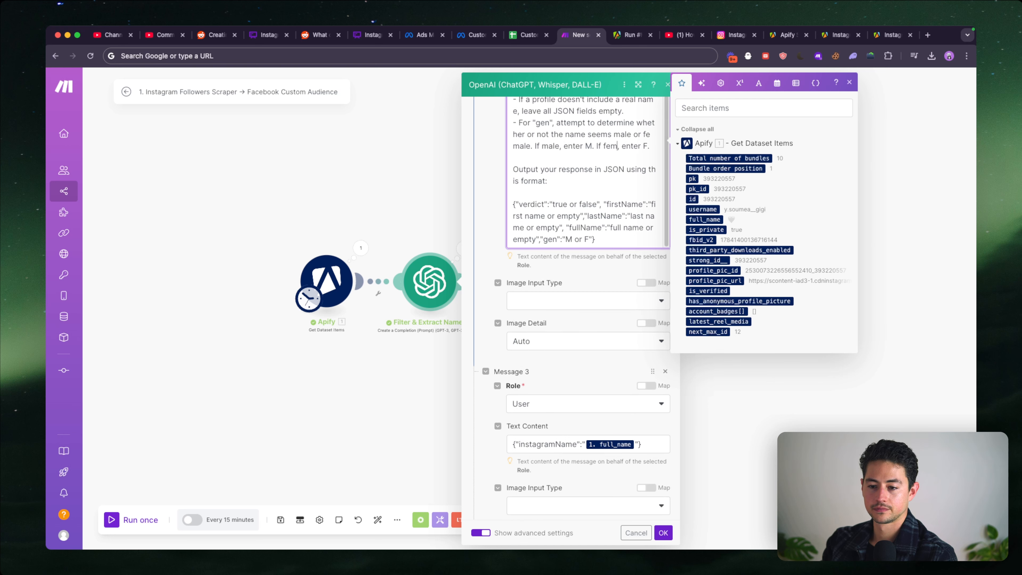
{"action": "type", "text": "ale"}
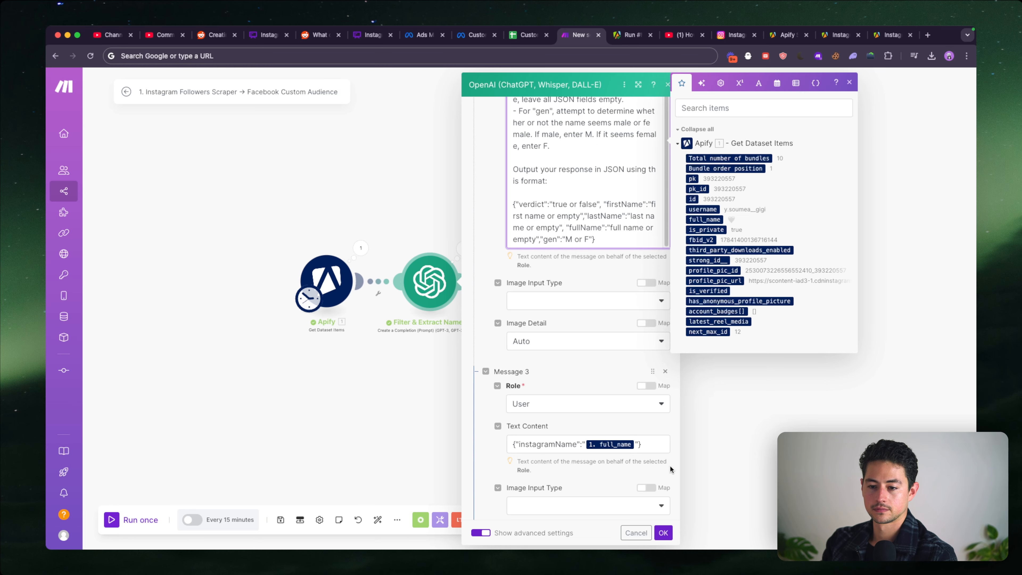
{"action": "left_click", "coordinate": [662, 532]}
- Run the scenario once and inspect the first two operations of the Filter & Extract Names module
{"action": "scroll", "coordinate": [536, 365], "scroll_direction": "up", "scroll_amount": 3}
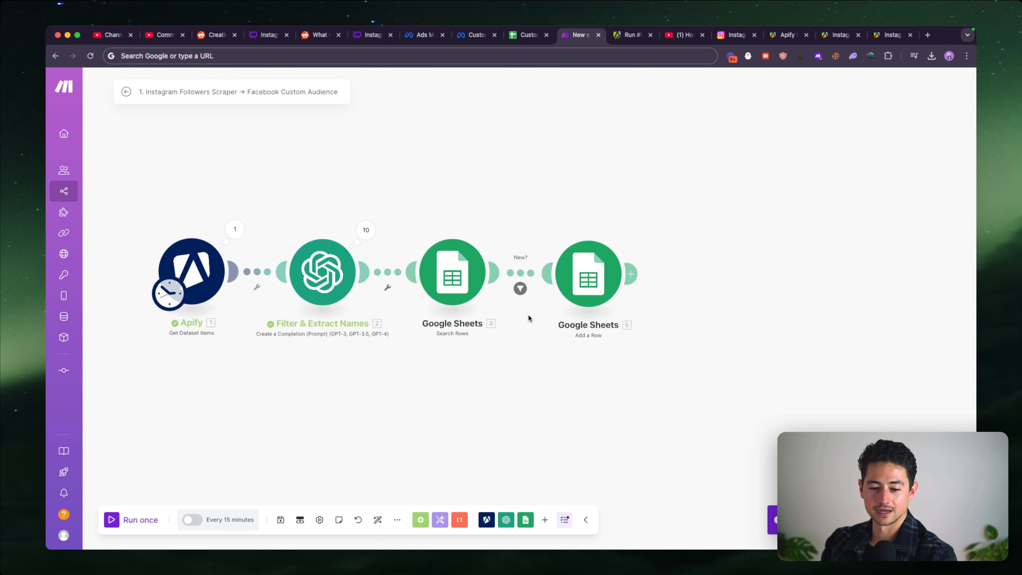
{"action": "left_click", "coordinate": [137, 520]}
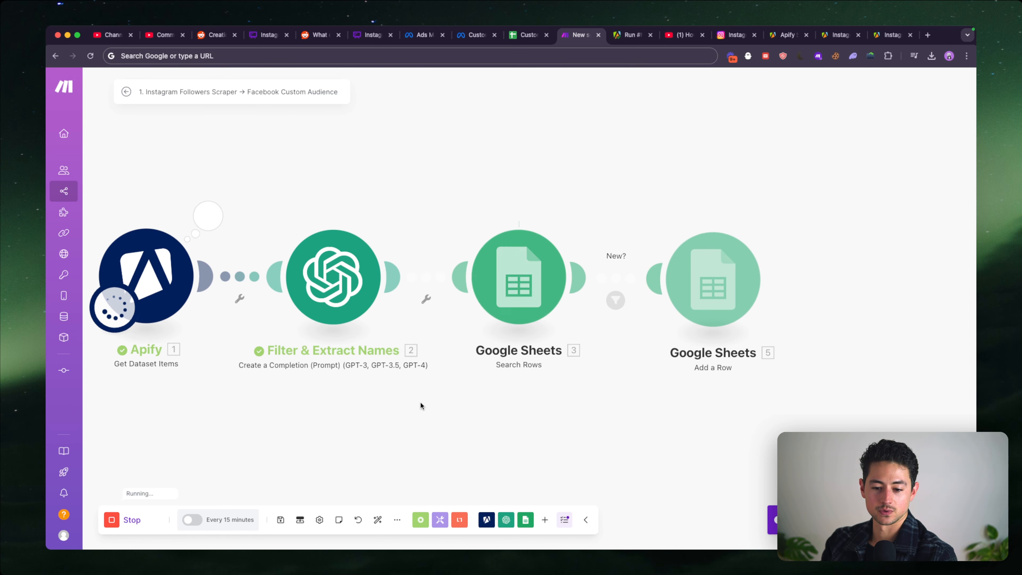
{"action": "left_click", "coordinate": [395, 216]}
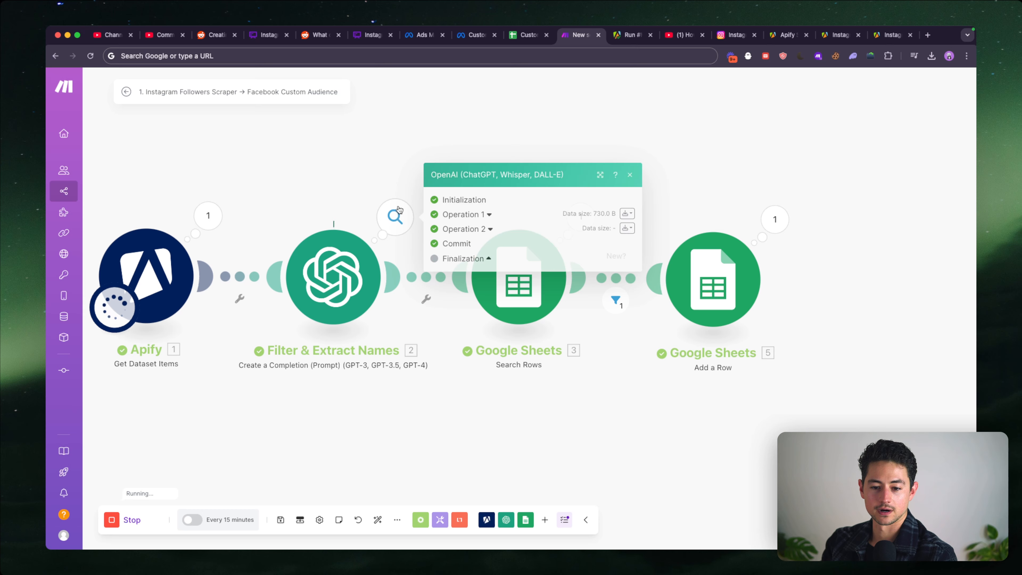
{"action": "left_click", "coordinate": [489, 229]}
{"action": "left_click", "coordinate": [477, 237]}
{"action": "left_click", "coordinate": [467, 239]}
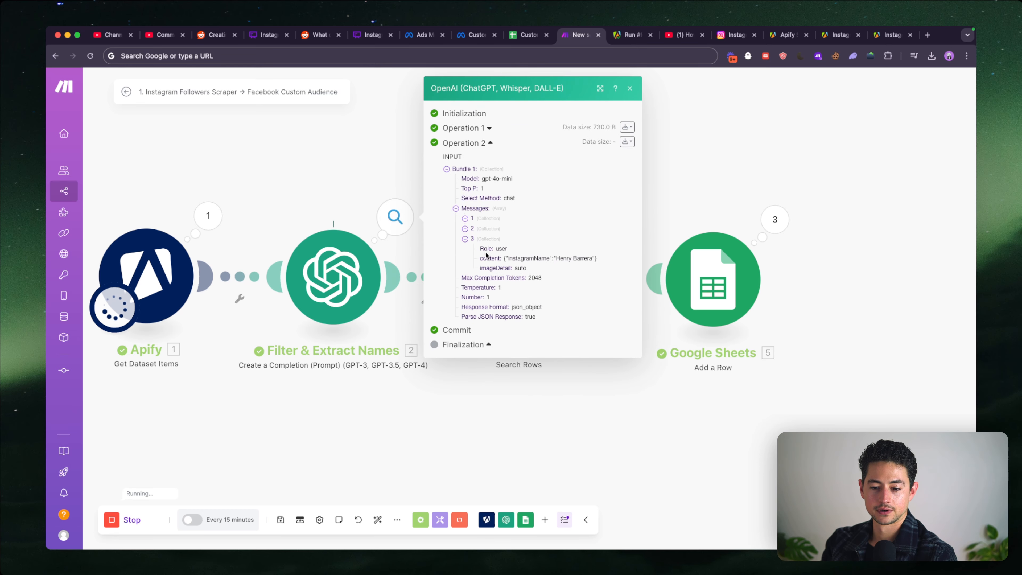
{"action": "left_click", "coordinate": [490, 131]}
{"action": "left_click", "coordinate": [469, 274]}
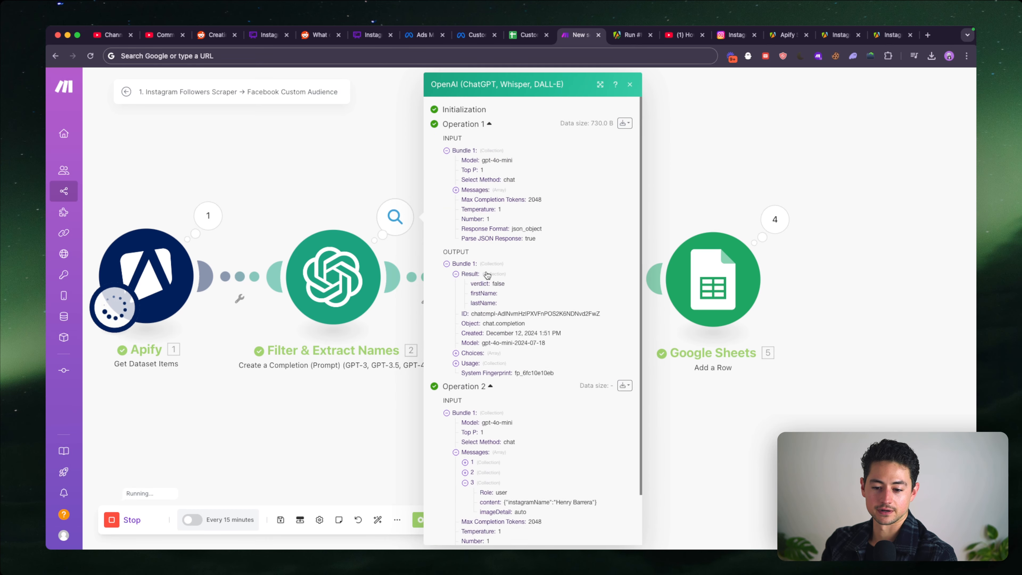
{"action": "left_click", "coordinate": [471, 275]}
{"action": "scroll", "coordinate": [487, 335], "scroll_direction": "down", "scroll_amount": 2}
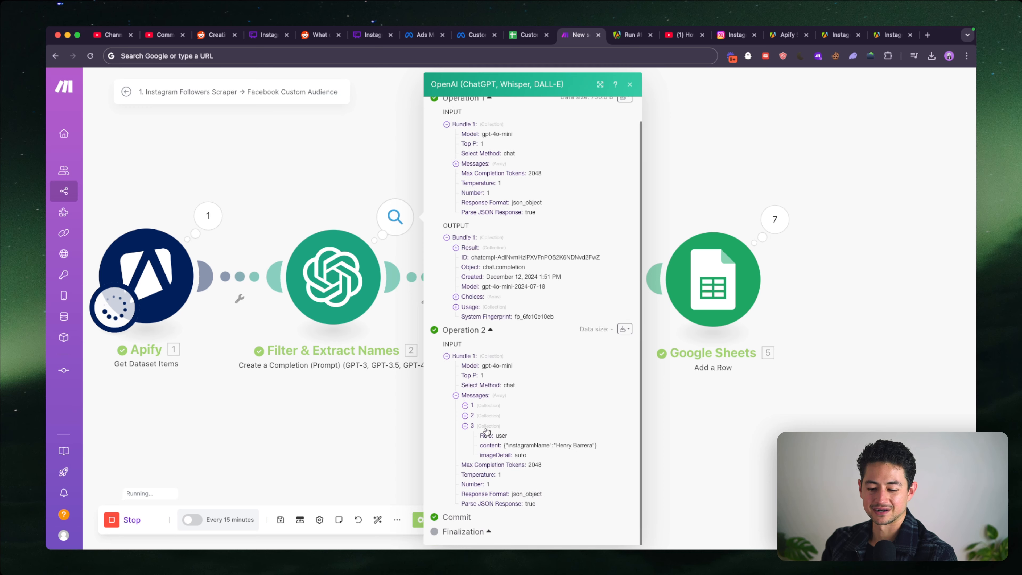
- Examine operation 2's result in the Filter & Extract Names output and check the rows added to the Custom Audience Database sheet
{"action": "left_click", "coordinate": [403, 219]}
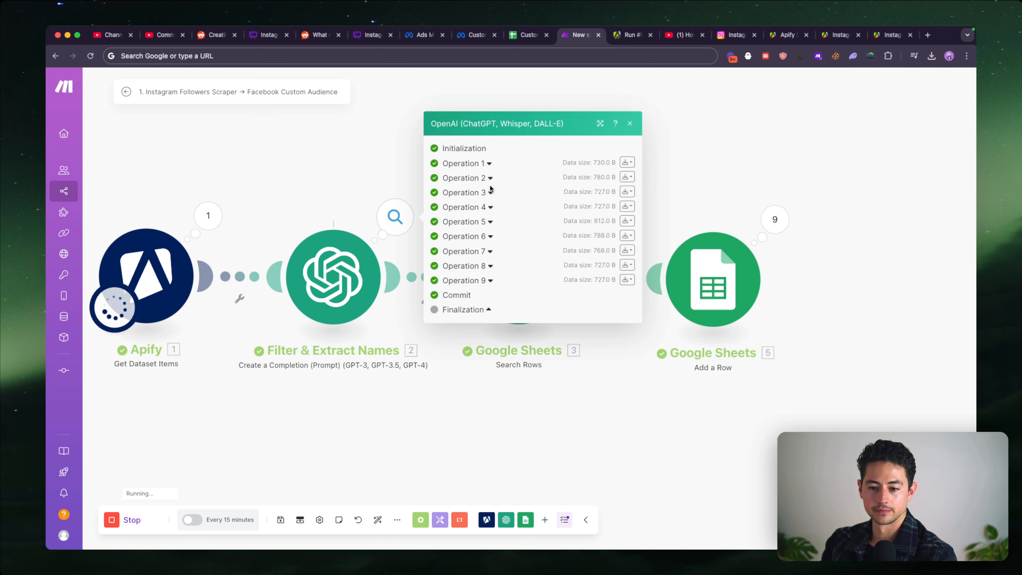
{"action": "left_click", "coordinate": [489, 179]}
{"action": "left_click", "coordinate": [480, 338]}
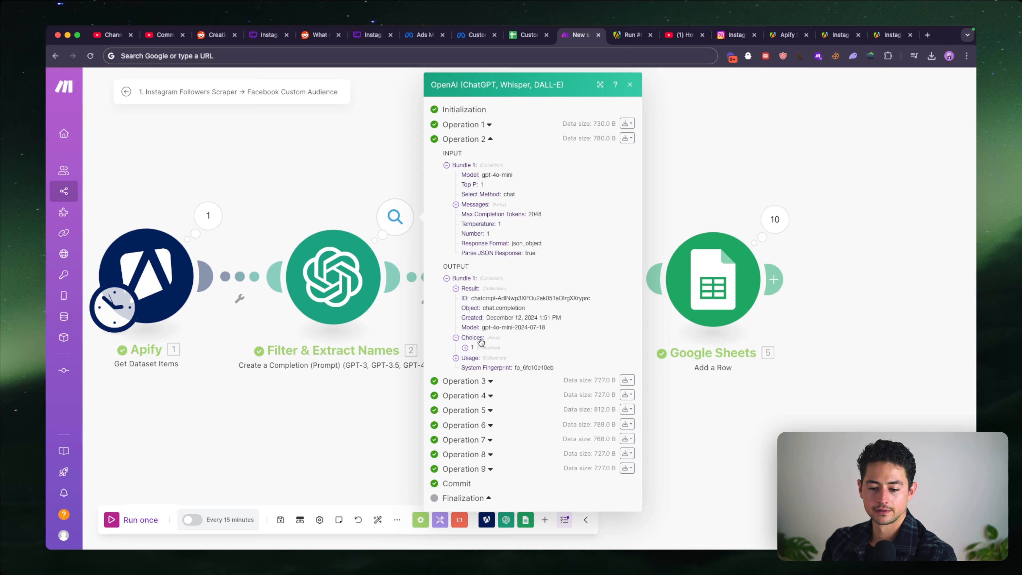
{"action": "left_click", "coordinate": [479, 291]}
{"action": "left_click", "coordinate": [677, 384]}
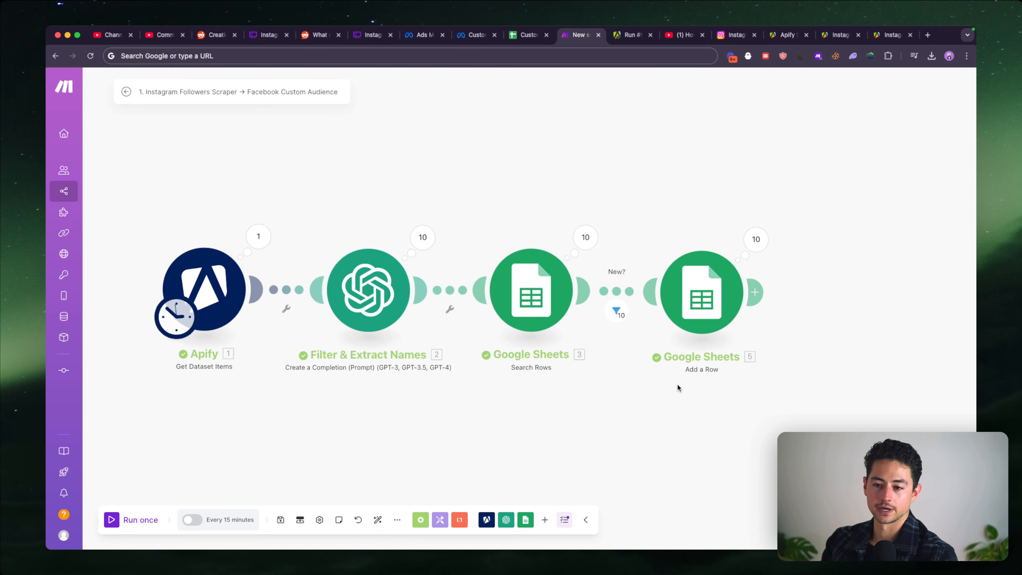
{"action": "key", "text": "ctrl+shift+Tab"}
{"action": "left_click", "coordinate": [162, 226]}
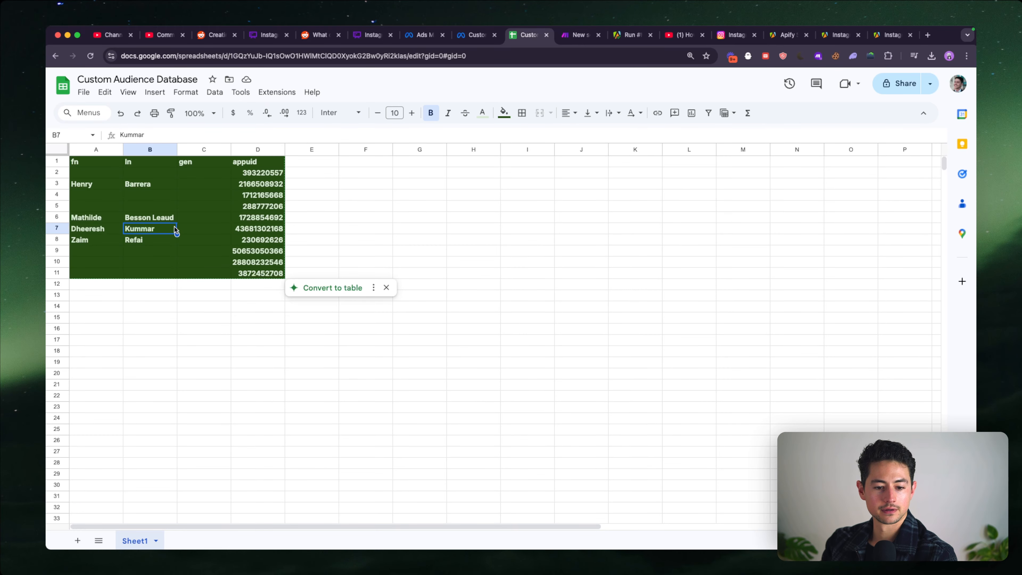
{"action": "left_click", "coordinate": [196, 240]}
{"action": "key", "text": "ctrl+Tab"}
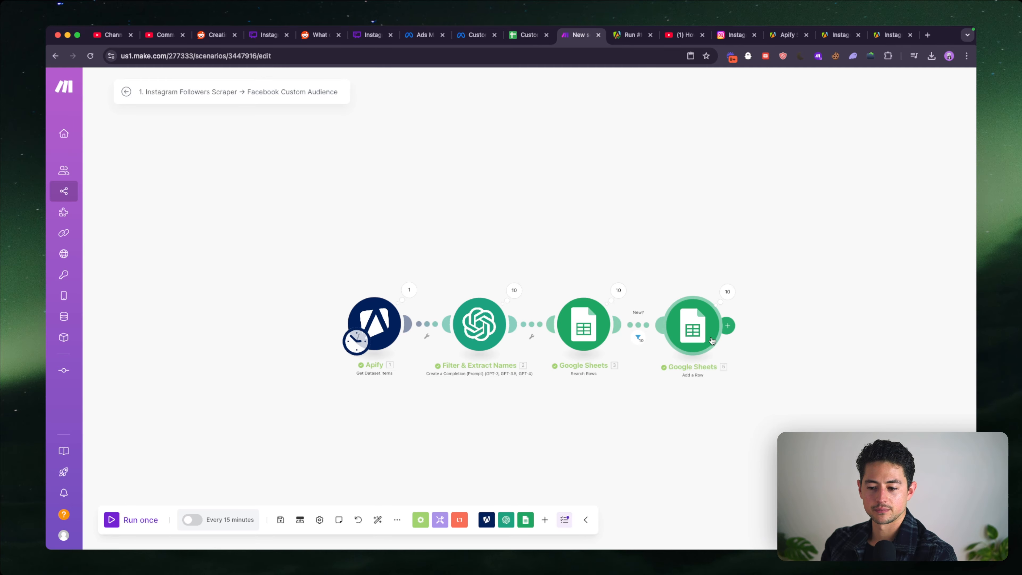
- Map the gen column in Add a Row to gen (C) from Search Rows, save the module, and switch to the Custom Audience Database sheet
{"action": "left_click", "coordinate": [692, 325]}
{"action": "scroll", "coordinate": [825, 383], "scroll_direction": "down", "scroll_amount": 1}
{"action": "left_click", "coordinate": [856, 415]}
{"action": "key", "text": "BackSpace"}
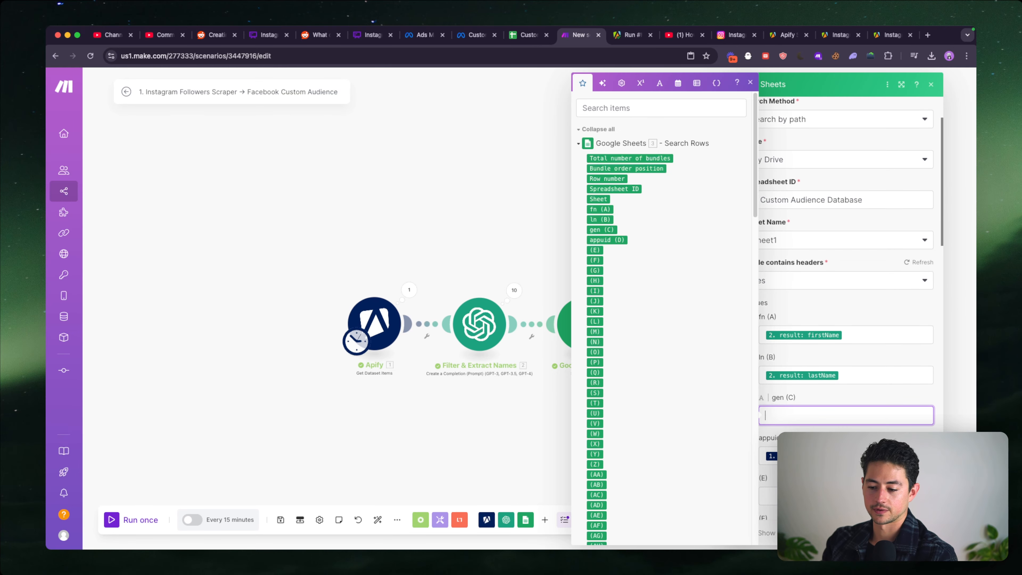
{"action": "left_click", "coordinate": [601, 229]}
{"action": "left_click", "coordinate": [919, 532]}
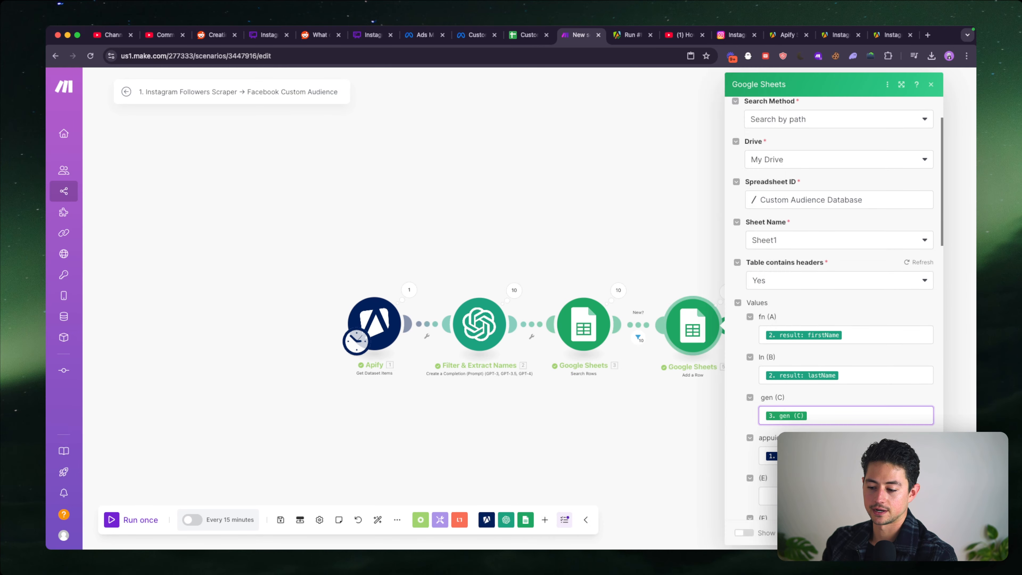
{"action": "key", "text": "ctrl+shift+Tab"}
{"action": "left_click_drag", "start_coordinate": [277, 274], "coordinate": [97, 174]}
{"action": "key", "text": "Delete"}
{"action": "key", "text": "super+z"}
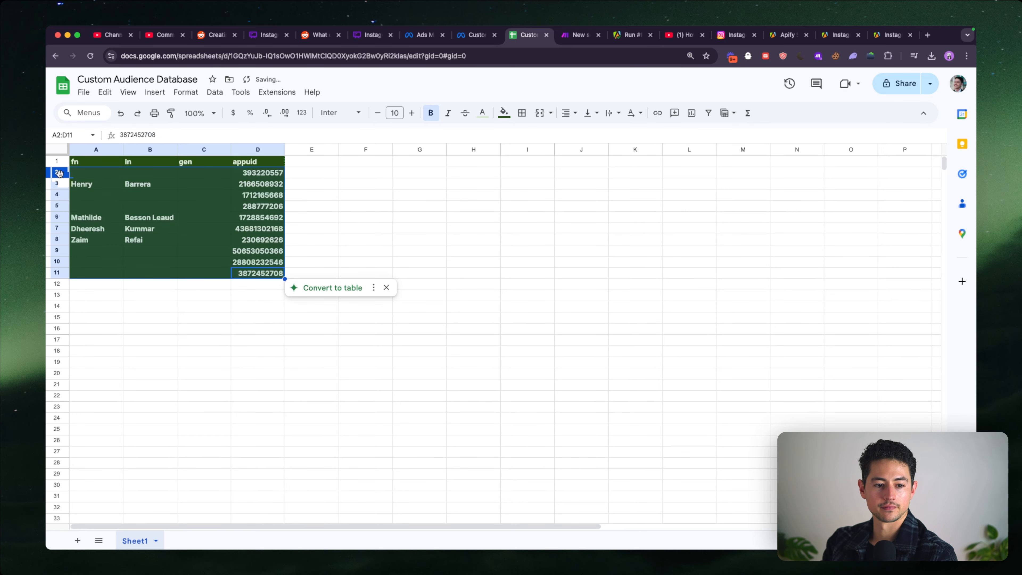
- Delete rows 2 to 11 from the Custom Audience Database sheet, keeping the header row
{"action": "left_click", "coordinate": [59, 173]}
{"action": "left_click", "coordinate": [60, 268], "text": "shift"}
{"action": "right_click", "coordinate": [61, 268]}
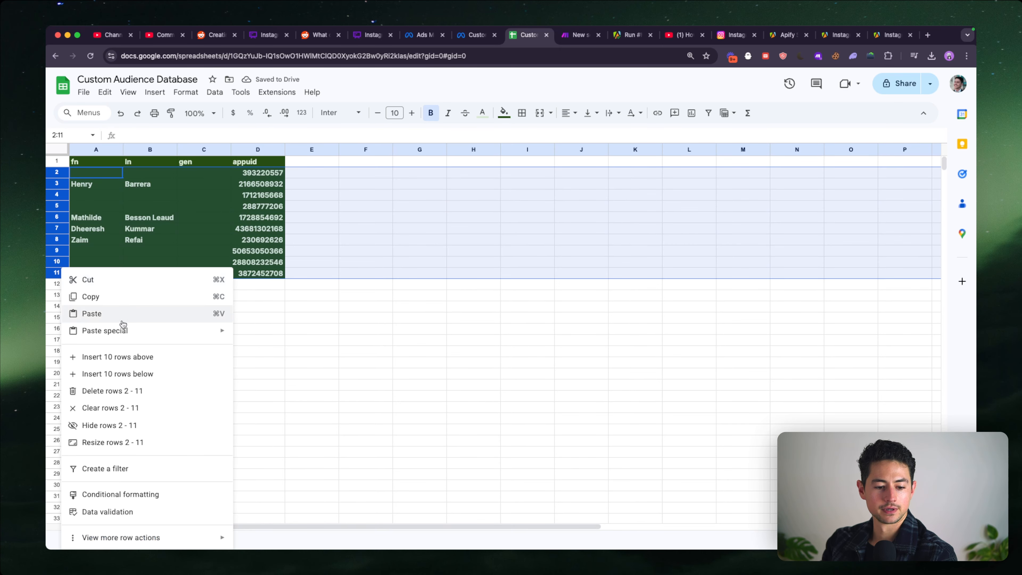
{"action": "left_click", "coordinate": [121, 391]}
- Run the Make scenario once more and check the new rows in the Custom Audience Database sheet
{"action": "key", "text": "ctrl+Tab"}
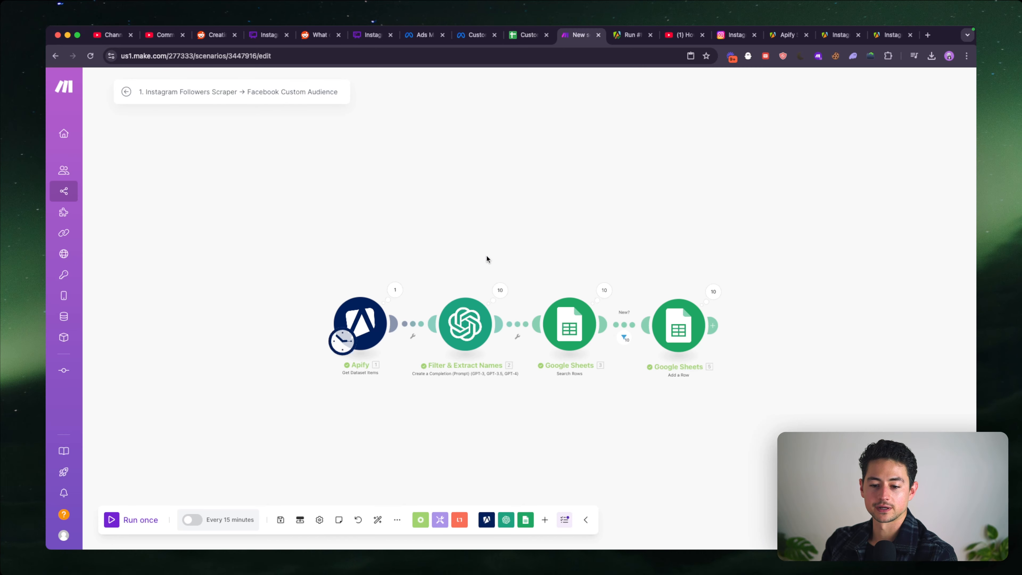
{"action": "left_click", "coordinate": [128, 520]}
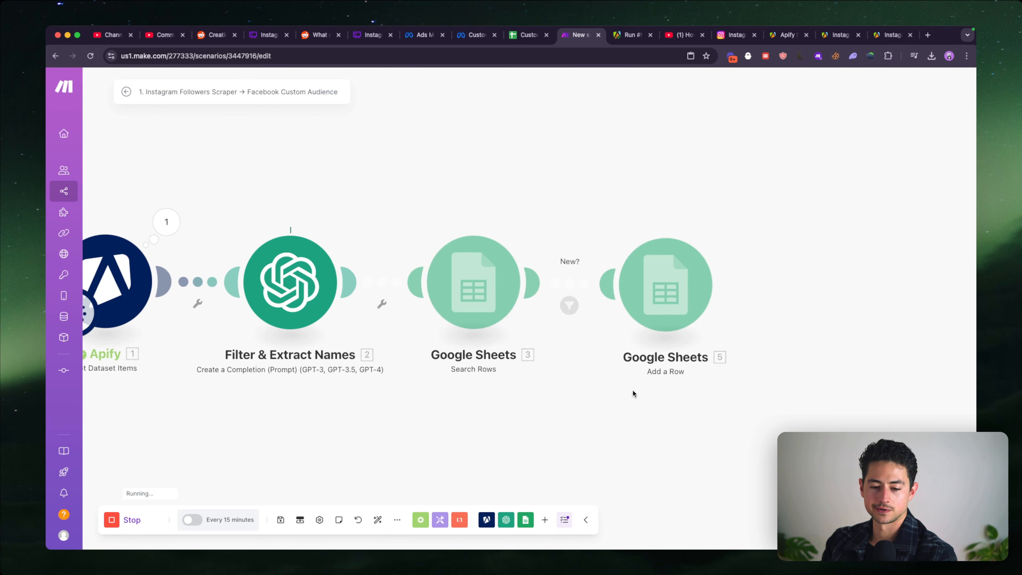
{"action": "scroll", "coordinate": [632, 390], "scroll_direction": "down", "scroll_amount": 2}
{"action": "left_click_drag", "start_coordinate": [632, 389], "coordinate": [495, 388]}
{"action": "key", "text": "ctrl+shift+Tab"}
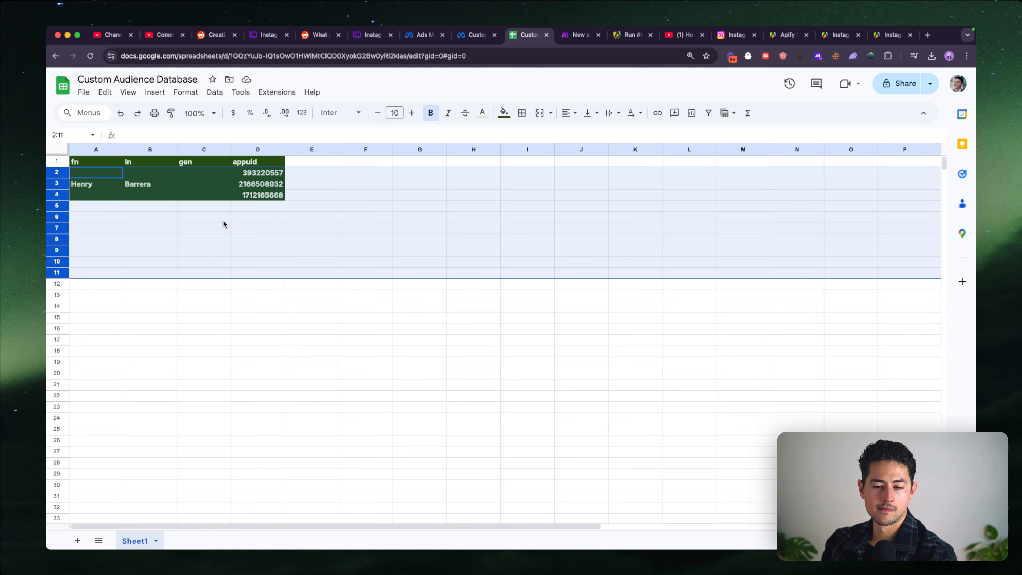
{"action": "key", "text": "ctrl+Tab"}
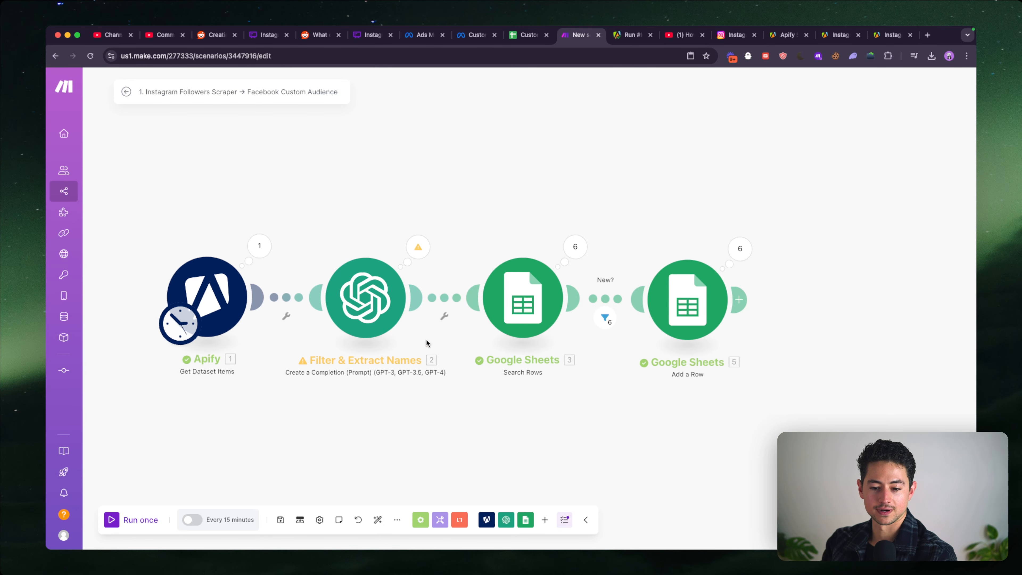
- Add a filter named "Name?" between Filter & Extract Names and Search Rows that requires result: verdict to equal true
{"action": "left_click", "coordinate": [444, 298]}
{"action": "left_click", "coordinate": [538, 300]}
{"action": "left_click", "coordinate": [708, 183]}
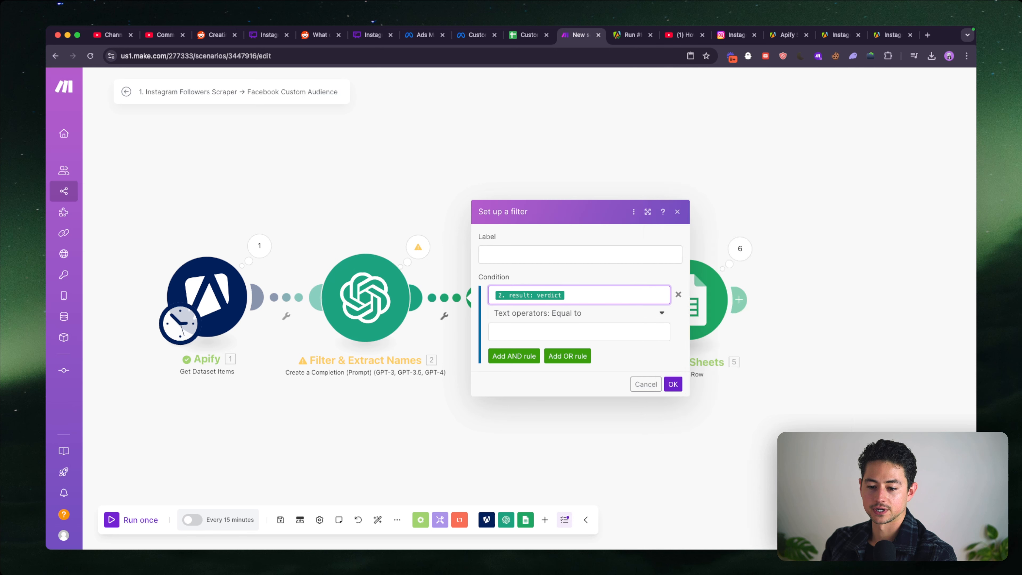
{"action": "left_click", "coordinate": [579, 332]}
{"action": "type", "text": "true"}
{"action": "left_click", "coordinate": [634, 254]}
{"action": "type", "text": "True?"}
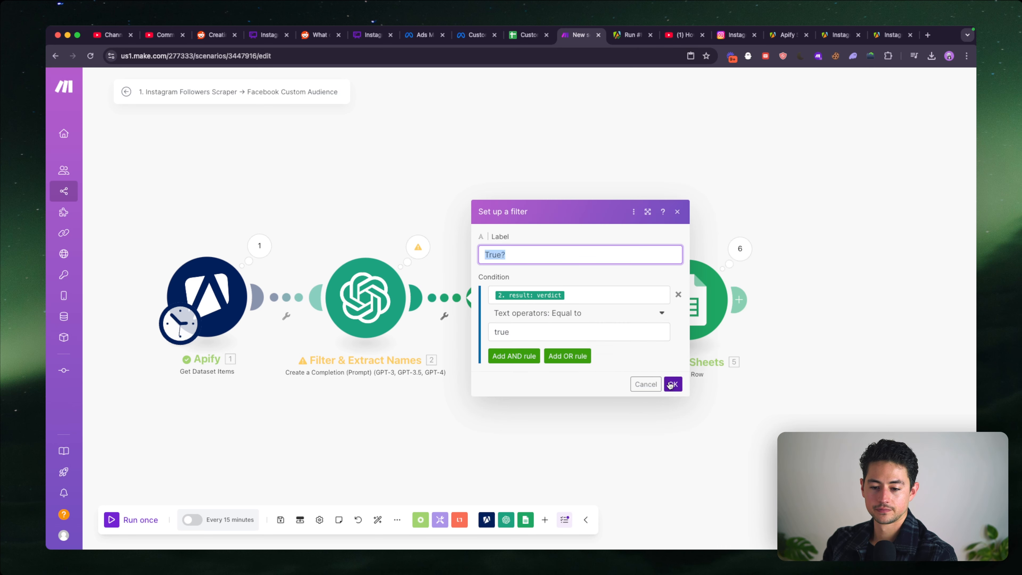
{"action": "type", "text": "Name?"}
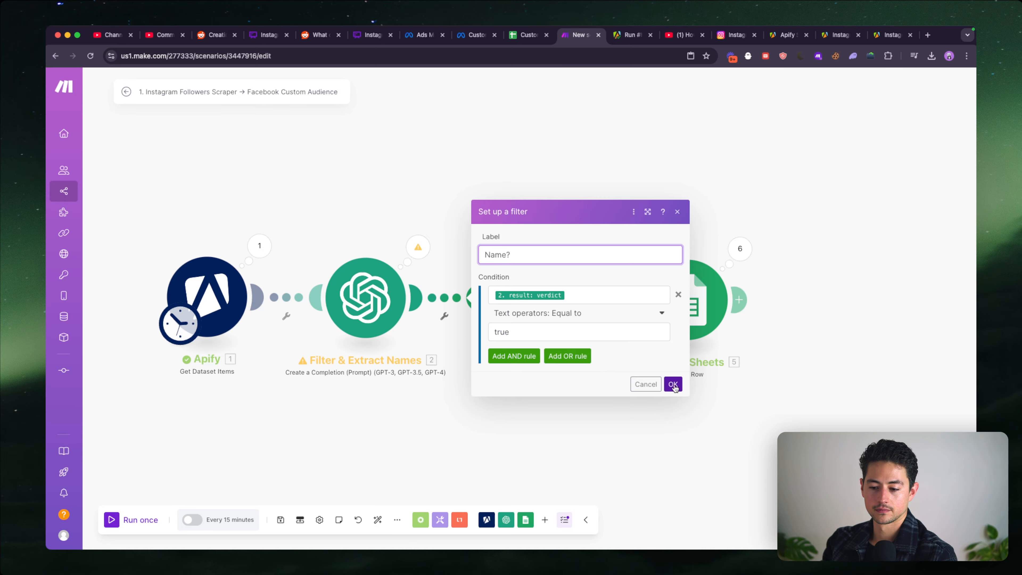
{"action": "left_click", "coordinate": [672, 384]}
- Delete all data rows from row 2 down in the Custom Audience Database sheet, keeping the header row
{"action": "key", "text": "ctrl+shift+Tab"}
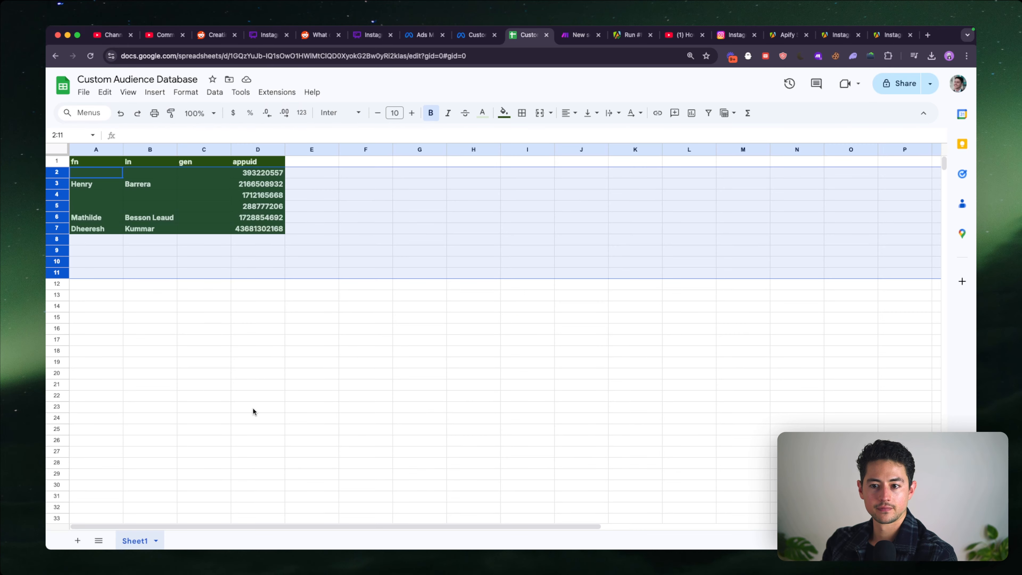
{"action": "right_click", "coordinate": [61, 177]}
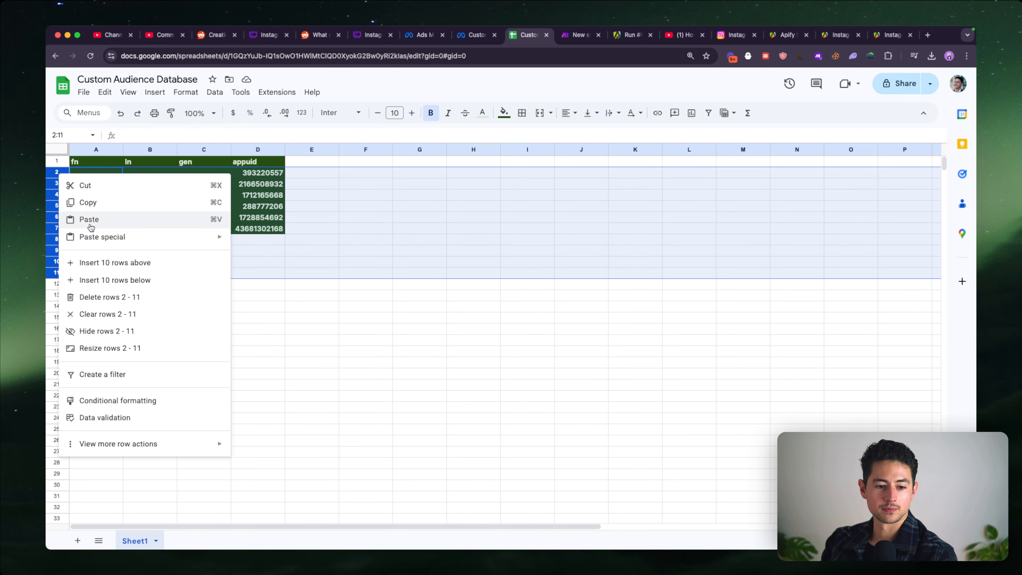
{"action": "left_click", "coordinate": [114, 296]}
{"action": "left_click_drag", "start_coordinate": [56, 172], "coordinate": [57, 228]}
{"action": "right_click", "coordinate": [57, 228]}
{"action": "left_click", "coordinate": [111, 352]}
{"action": "key", "text": "ctrl+Tab"}
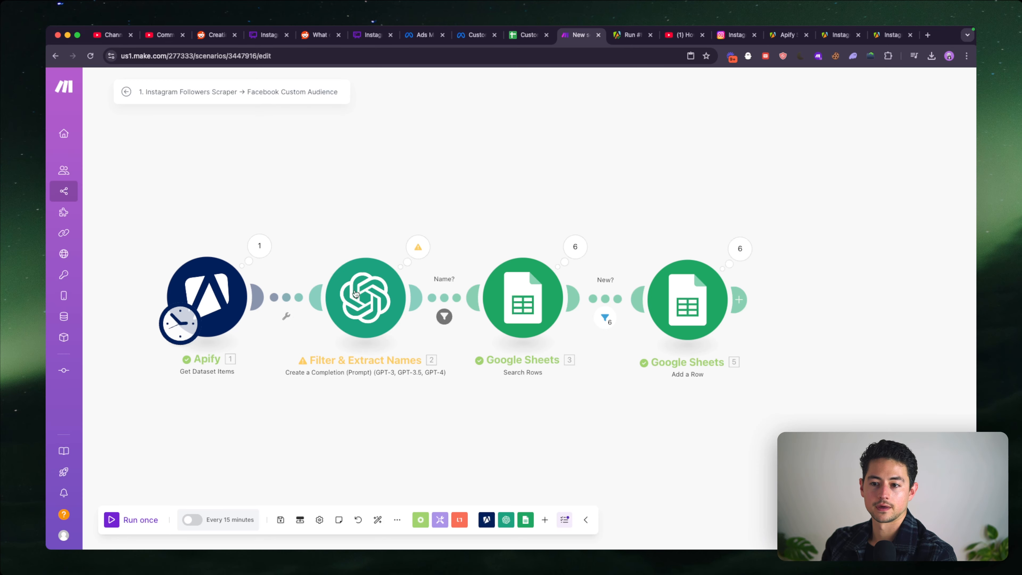
- Run the Make scenario once with the Name? filter and check the names and gen column in the sheet
{"action": "left_click", "coordinate": [139, 520]}
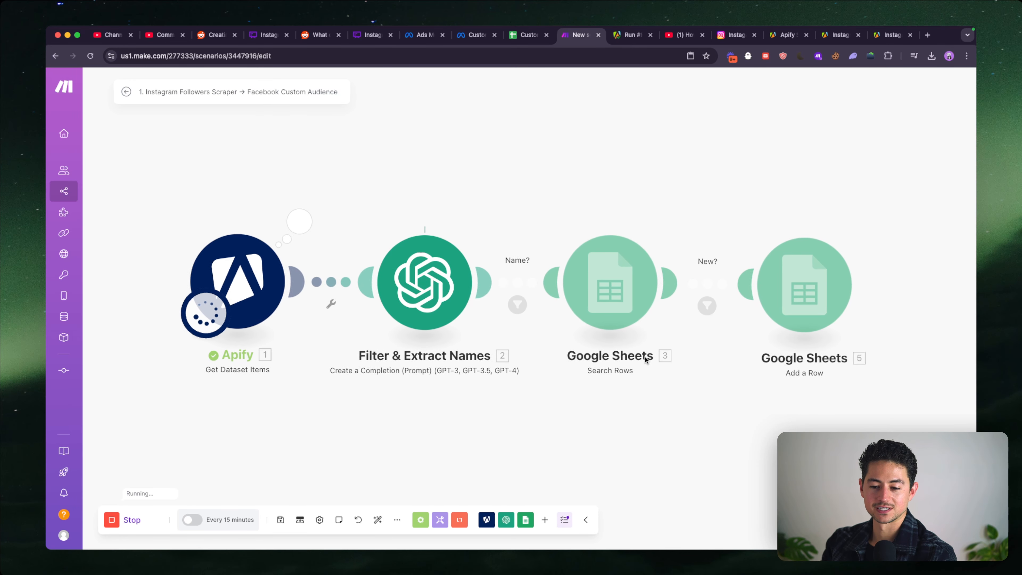
{"action": "left_click_drag", "start_coordinate": [664, 361], "coordinate": [594, 363]}
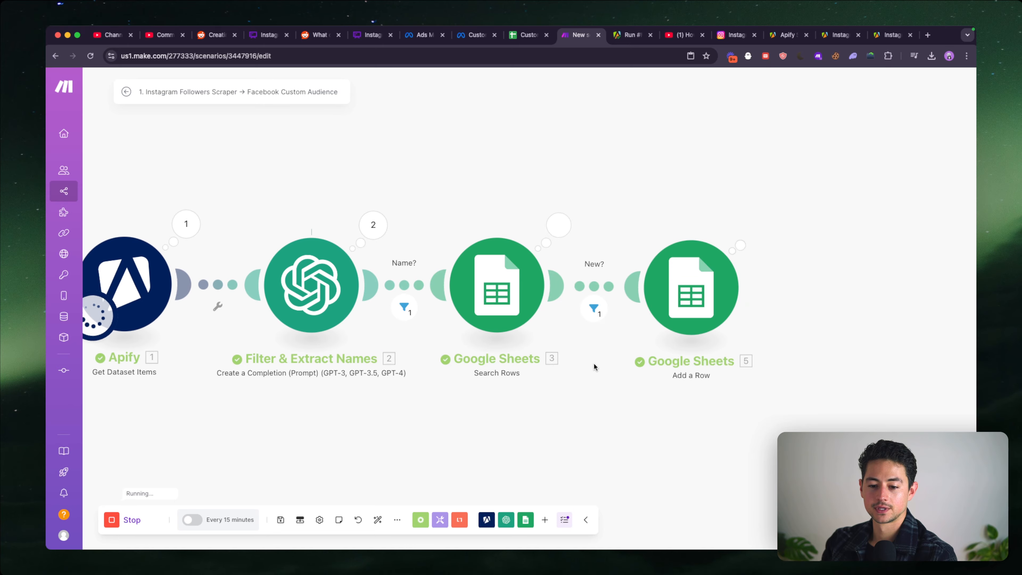
{"action": "key", "text": "ctrl+shift+Tab"}
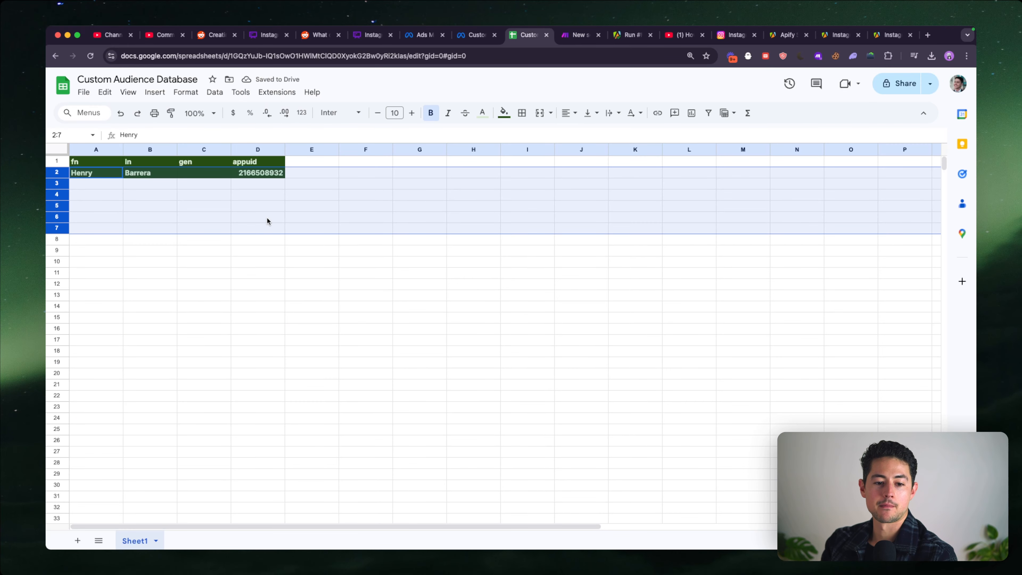
{"action": "left_click", "coordinate": [213, 175]}
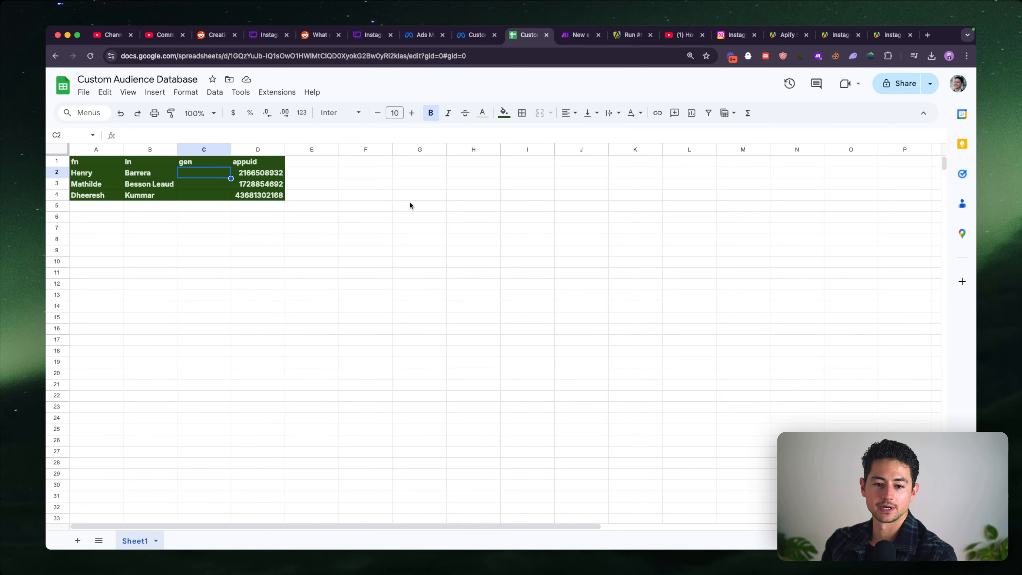
- Examine the Search Rows operations and the results of operations 1 and 2 in the Filter & Extract Names output
{"action": "key", "text": "ctrl+Tab"}
{"action": "left_click", "coordinate": [571, 223]}
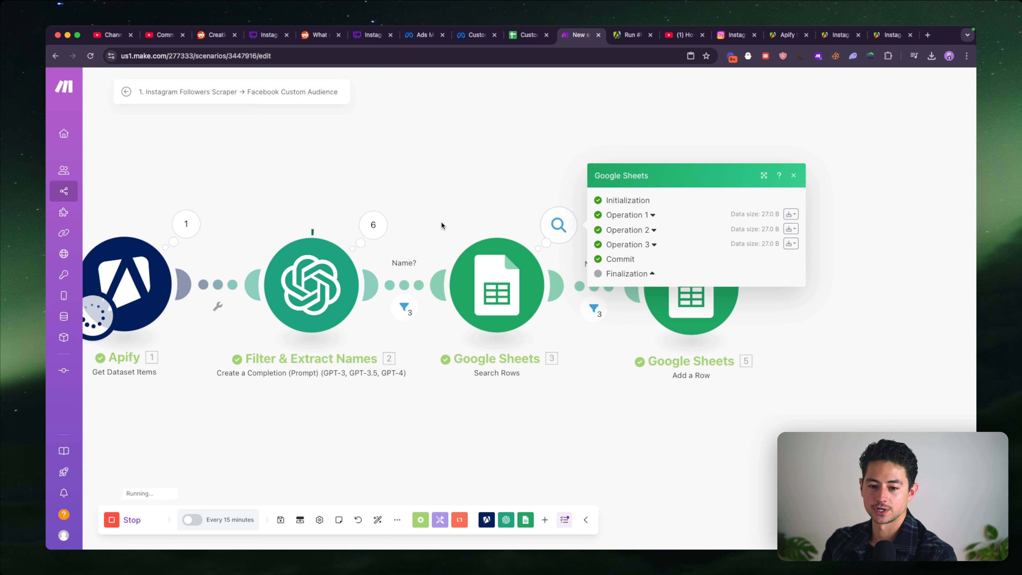
{"action": "left_click", "coordinate": [382, 223]}
{"action": "left_click", "coordinate": [467, 185]}
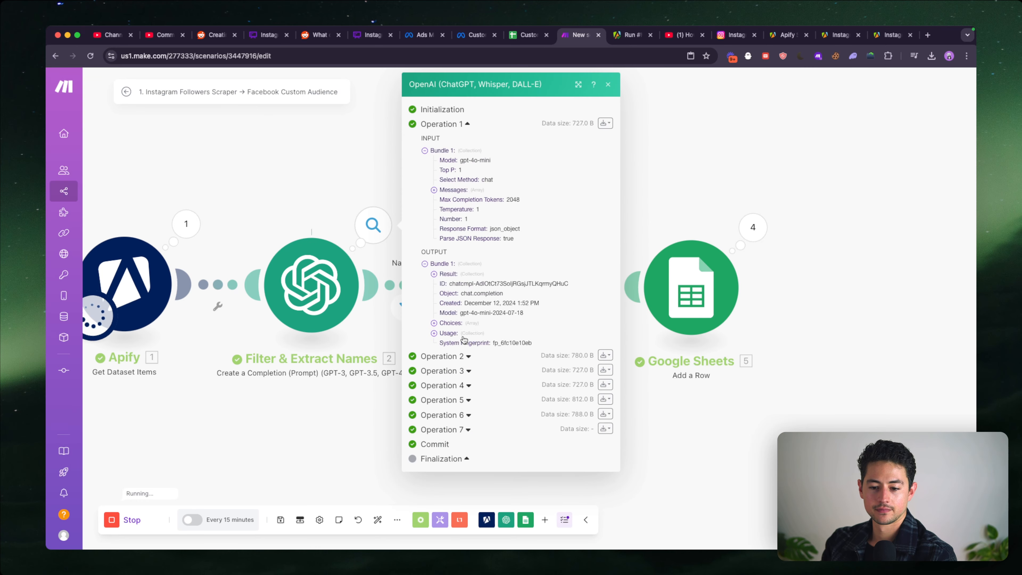
{"action": "left_click", "coordinate": [468, 356]}
{"action": "left_click", "coordinate": [457, 425]}
{"action": "scroll", "coordinate": [456, 426], "scroll_direction": "down", "scroll_amount": 1}
{"action": "left_click", "coordinate": [467, 483]}
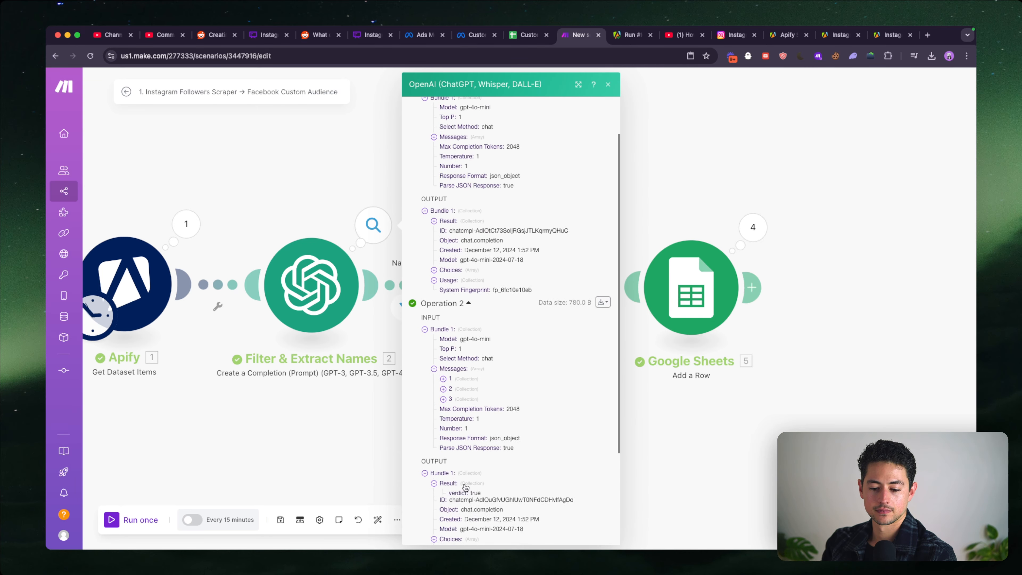
{"action": "scroll", "coordinate": [467, 483], "scroll_direction": "down", "scroll_amount": 3}
{"action": "left_click", "coordinate": [365, 410]}
{"action": "double_click", "coordinate": [504, 411]}
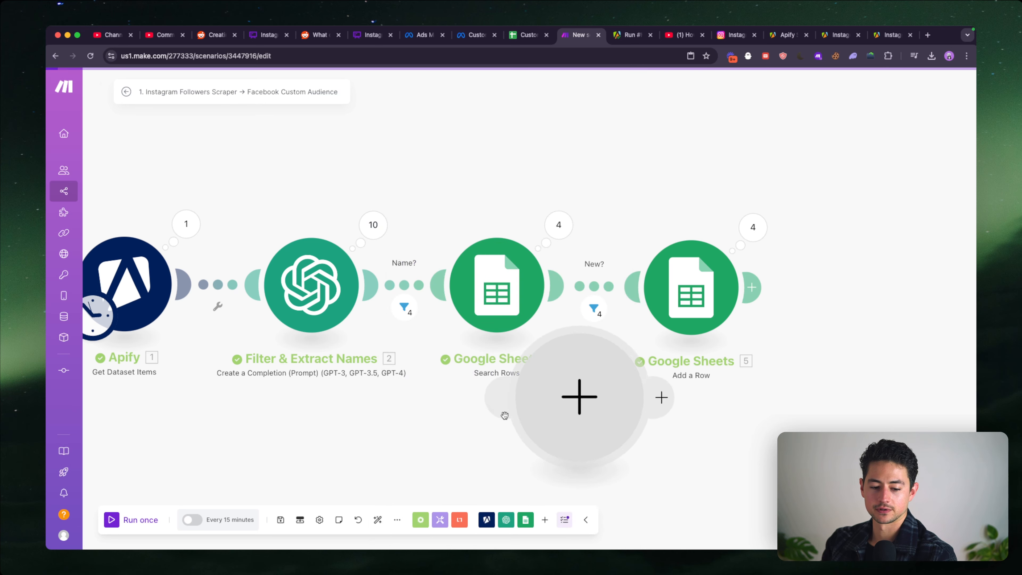
{"action": "left_click", "coordinate": [321, 425]}
{"action": "left_click_drag", "start_coordinate": [432, 355], "coordinate": [630, 482]}
{"action": "key", "text": "Delete"}
- Map the gen (C) column in Add a Row to the gen result of Filter & Extract Names and save the module
{"action": "left_click", "coordinate": [691, 286]}
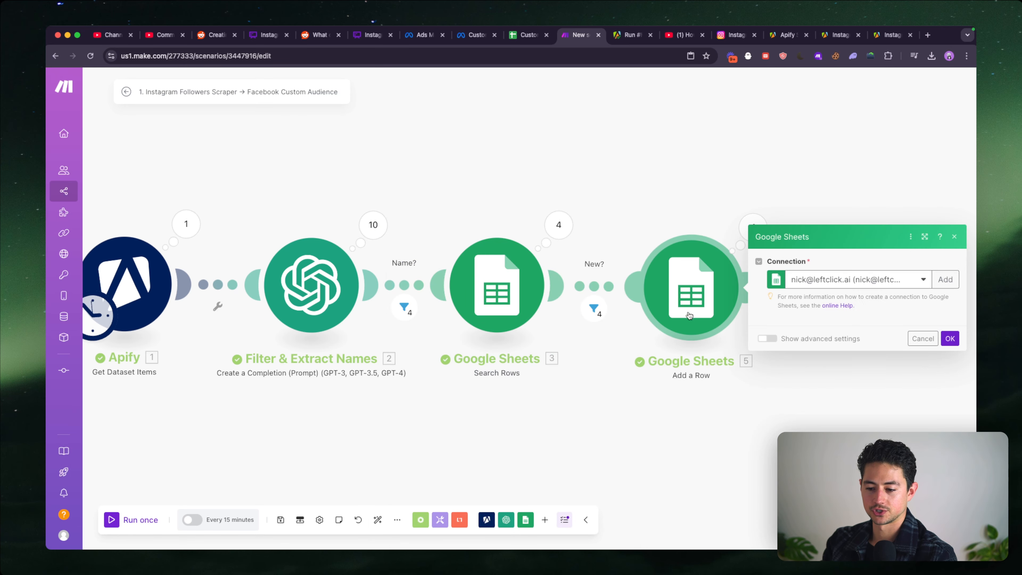
{"action": "scroll", "coordinate": [790, 351], "scroll_direction": "down", "scroll_amount": 5}
{"action": "left_click", "coordinate": [840, 250]}
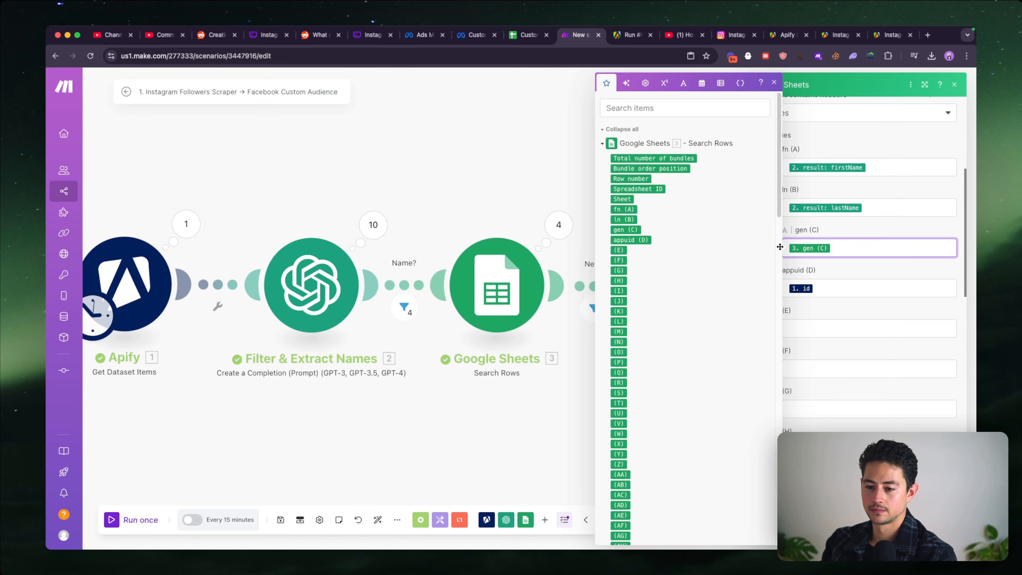
{"action": "key", "text": "BackSpace"}
{"action": "type", "text": "e"}
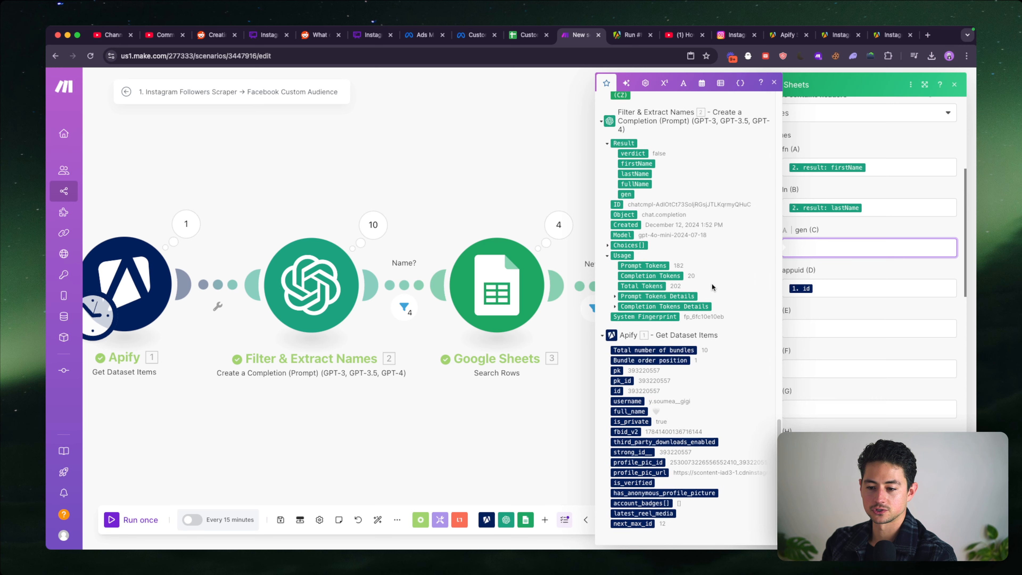
{"action": "left_click", "coordinate": [626, 194]}
{"action": "left_click", "coordinate": [944, 529]}
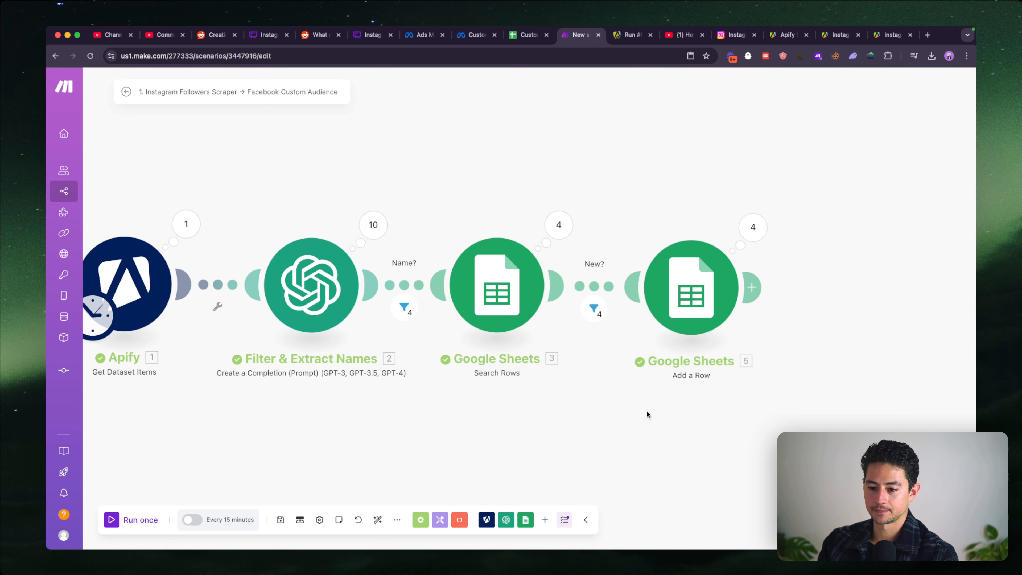
- Delete rows 2 to 5 from the Custom Audience Database sheet
{"action": "left_click_drag", "start_coordinate": [647, 412], "coordinate": [764, 414]}
{"action": "scroll", "coordinate": [764, 414], "scroll_direction": "down", "scroll_amount": 3}
{"action": "left_click_drag", "start_coordinate": [416, 429], "coordinate": [328, 410]}
{"action": "key", "text": "ctrl+shift+Tab"}
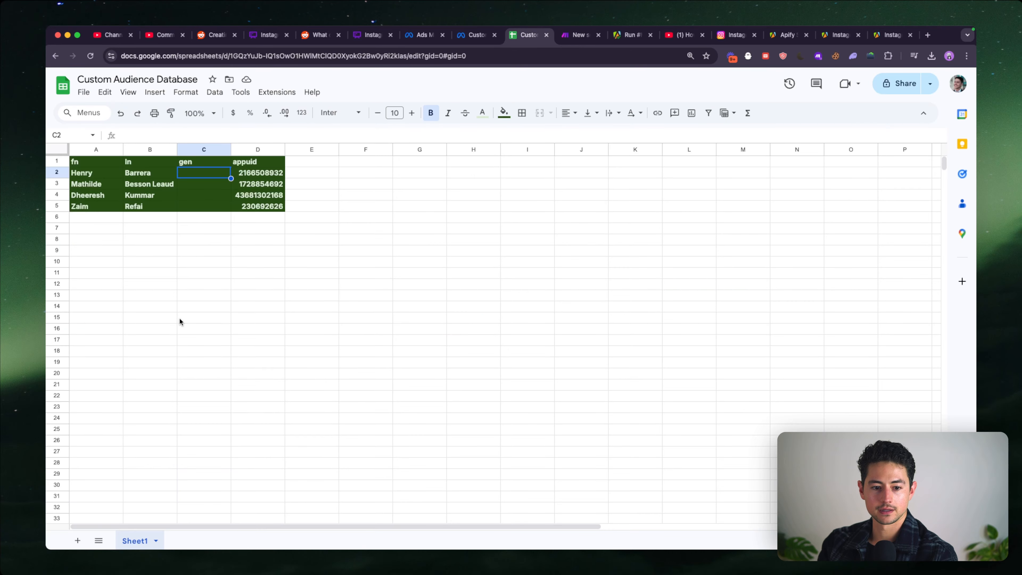
{"action": "left_click_drag", "start_coordinate": [57, 172], "coordinate": [57, 206]}
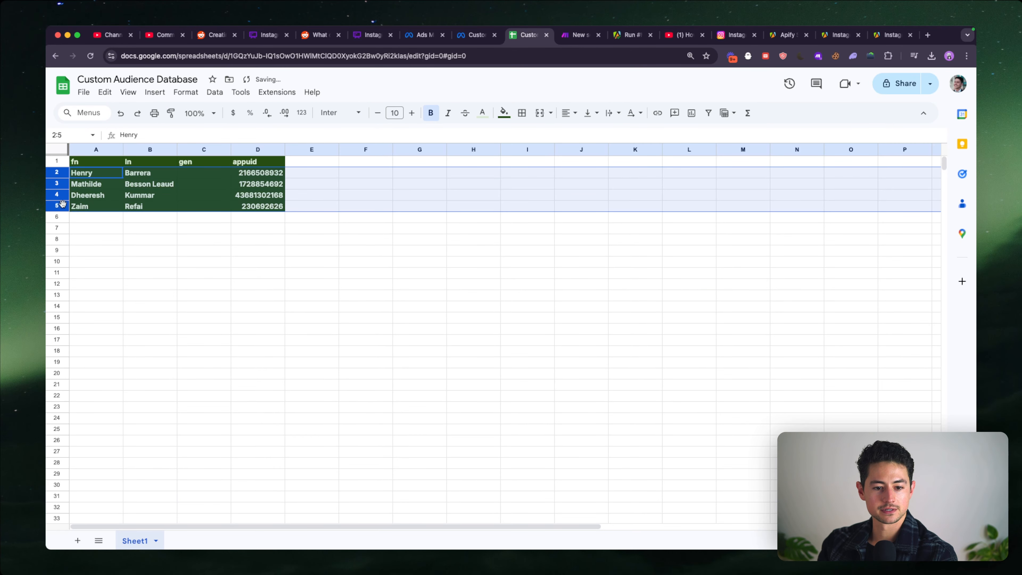
{"action": "right_click", "coordinate": [61, 205]}
{"action": "left_click", "coordinate": [133, 328]}
- Run the Make scenario once with the corrected gender mapping and switch to the Custom Audience Database sheet
{"action": "key", "text": "ctrl+shift+Tab"}
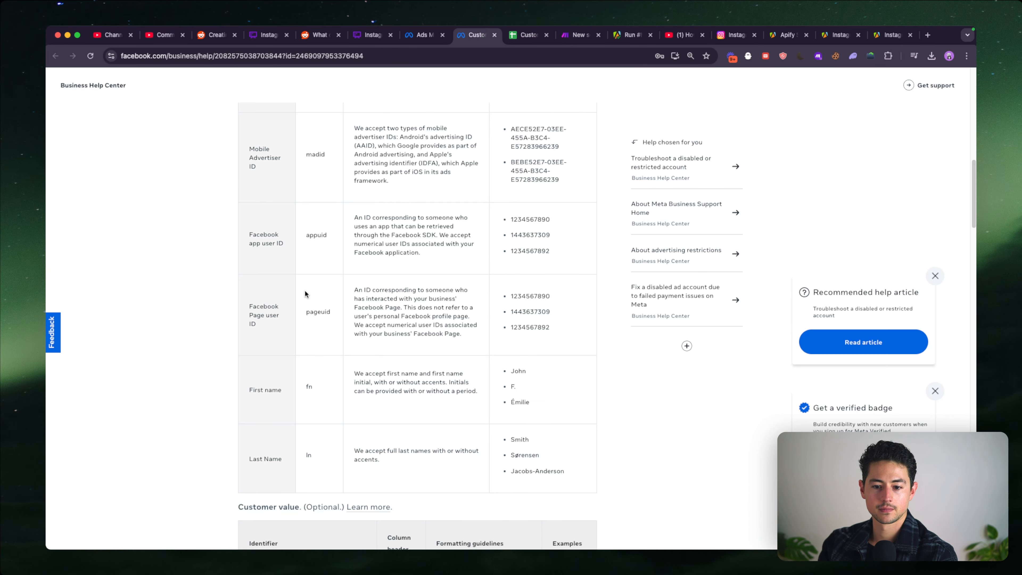
{"action": "key", "text": "ctrl+Tab"}
{"action": "key", "text": "ctrl+Tab"}
{"action": "left_click", "coordinate": [121, 527]}
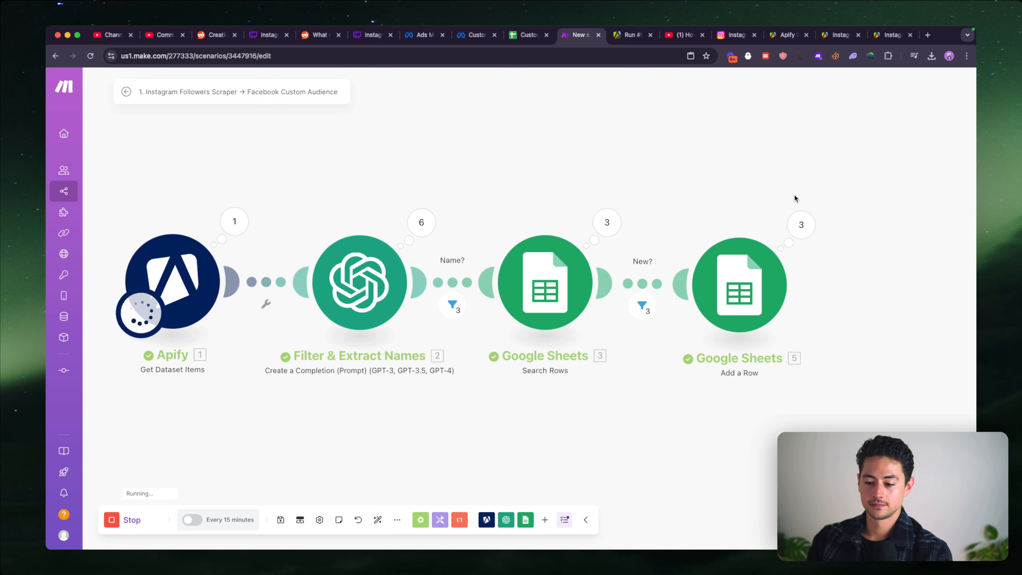
{"action": "scroll", "coordinate": [734, 193], "scroll_direction": "right", "scroll_amount": 2}
{"action": "scroll", "coordinate": [738, 204], "scroll_direction": "left", "scroll_amount": 1}
{"action": "scroll", "coordinate": [738, 203], "scroll_direction": "down", "scroll_amount": 2}
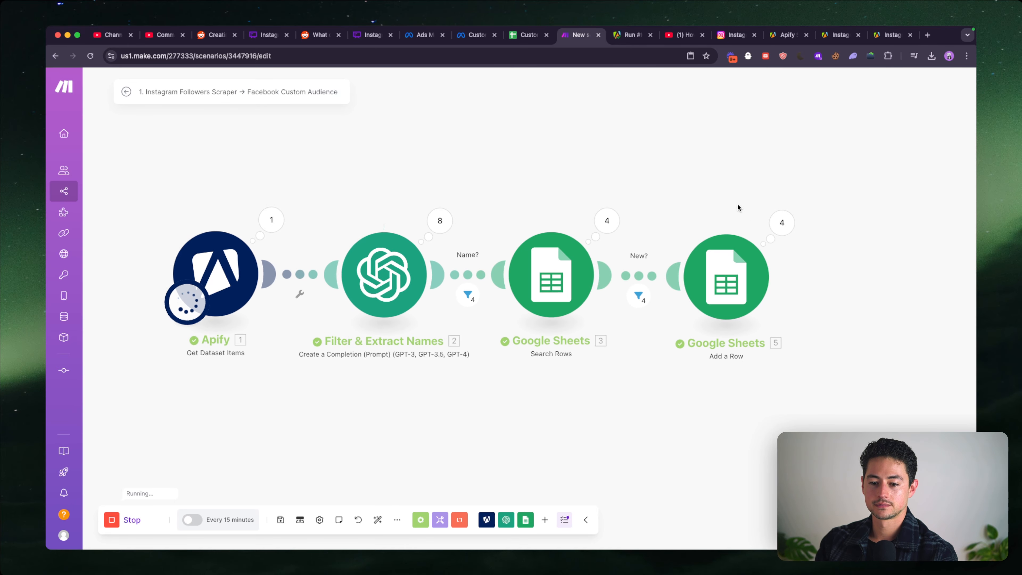
{"action": "left_click_drag", "start_coordinate": [738, 204], "coordinate": [702, 204]}
{"action": "scroll", "coordinate": [703, 203], "scroll_direction": "down", "scroll_amount": 1}
{"action": "scroll", "coordinate": [590, 188], "scroll_direction": "right", "scroll_amount": 2}
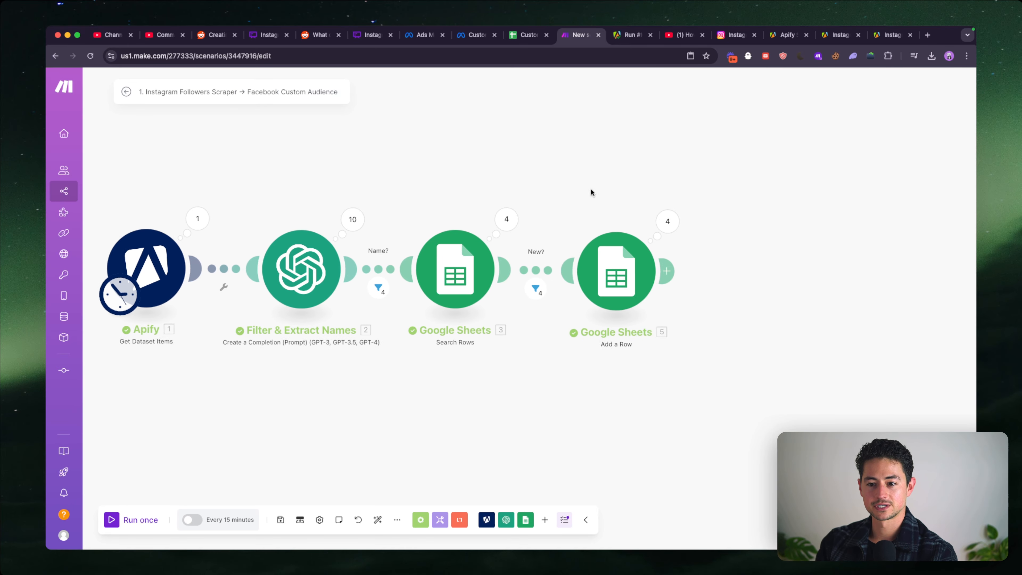
{"action": "key", "text": "ctrl+shift+Tab"}
- Clear the fill colour, reset the text colour and remove bold from cells A2:D5
{"action": "left_click", "coordinate": [102, 173]}
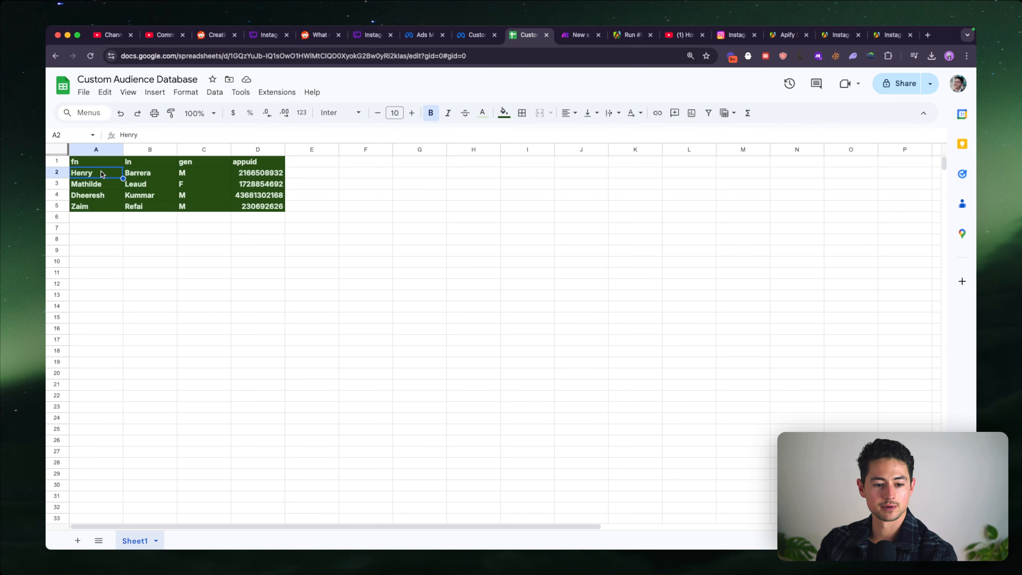
{"action": "key", "text": "shift+super+Right"}
{"action": "key", "text": "shift+super+Down"}
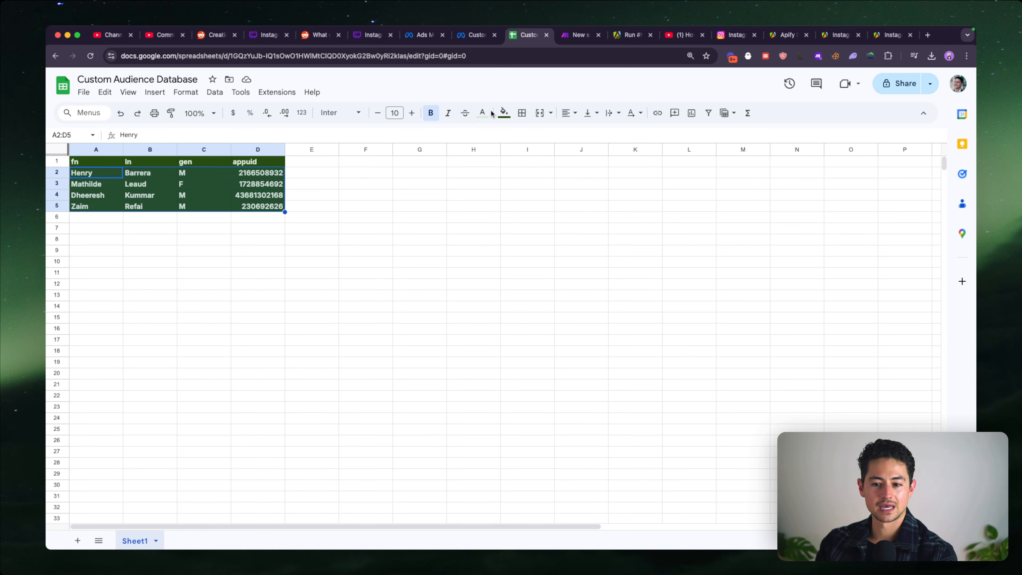
{"action": "left_click", "coordinate": [503, 113]}
{"action": "left_click", "coordinate": [509, 136]}
{"action": "left_click", "coordinate": [483, 113]}
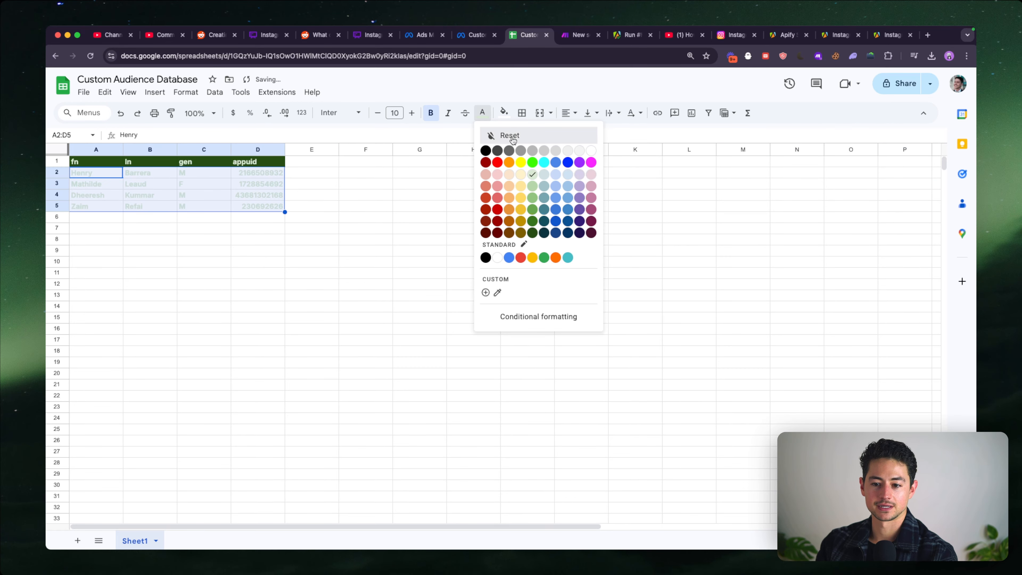
{"action": "left_click", "coordinate": [499, 135]}
{"action": "left_click", "coordinate": [155, 185]}
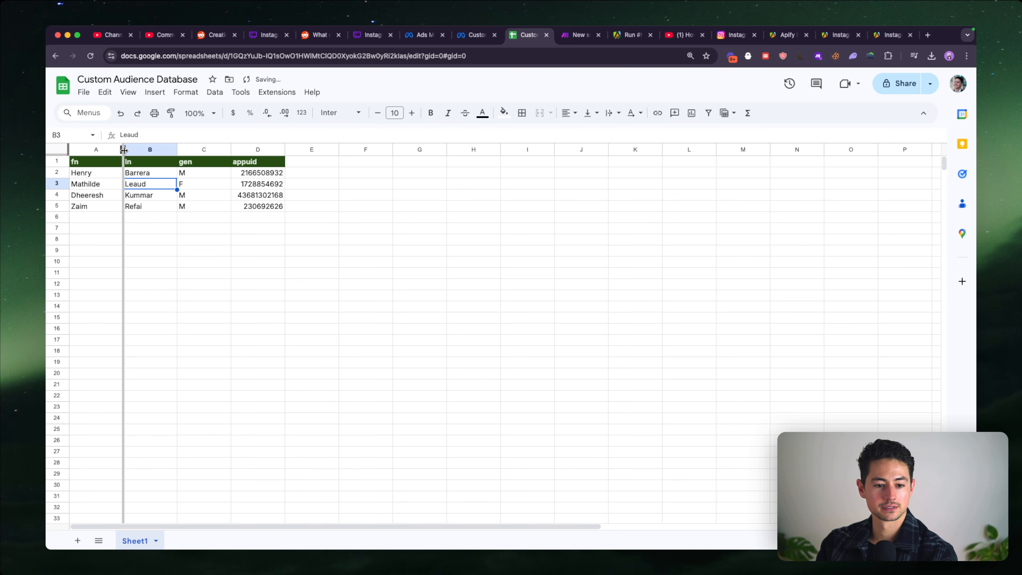
{"action": "left_click_drag", "start_coordinate": [124, 149], "coordinate": [509, 149]}
{"action": "left_click", "coordinate": [453, 217]}
- Set the limit of the Apify Get Dataset Items module to 100 in the Make scenario and save the module
{"action": "key", "text": "ctrl+Tab"}
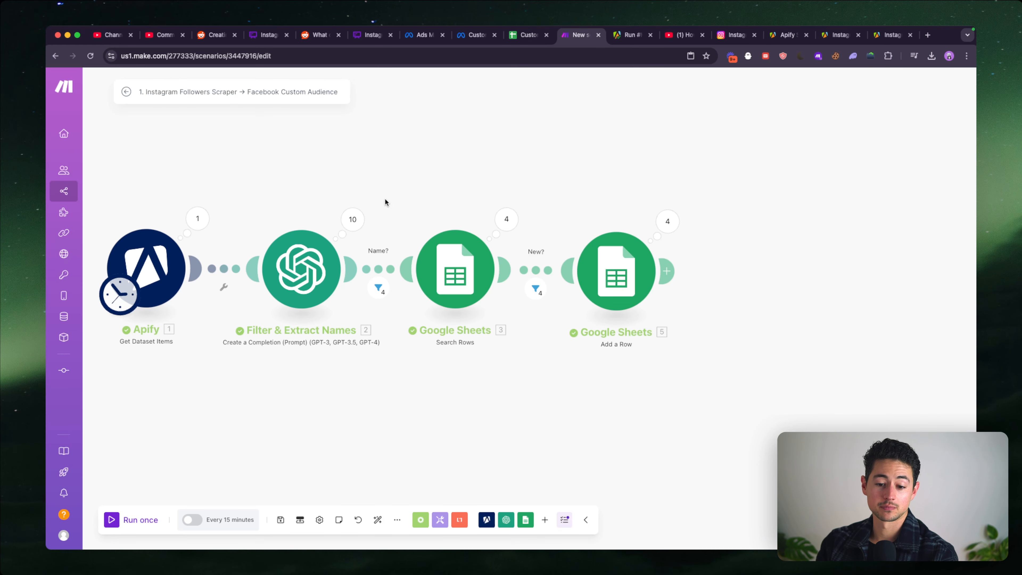
{"action": "scroll", "coordinate": [385, 202], "scroll_direction": "down", "scroll_amount": 3}
{"action": "left_click", "coordinate": [444, 252]}
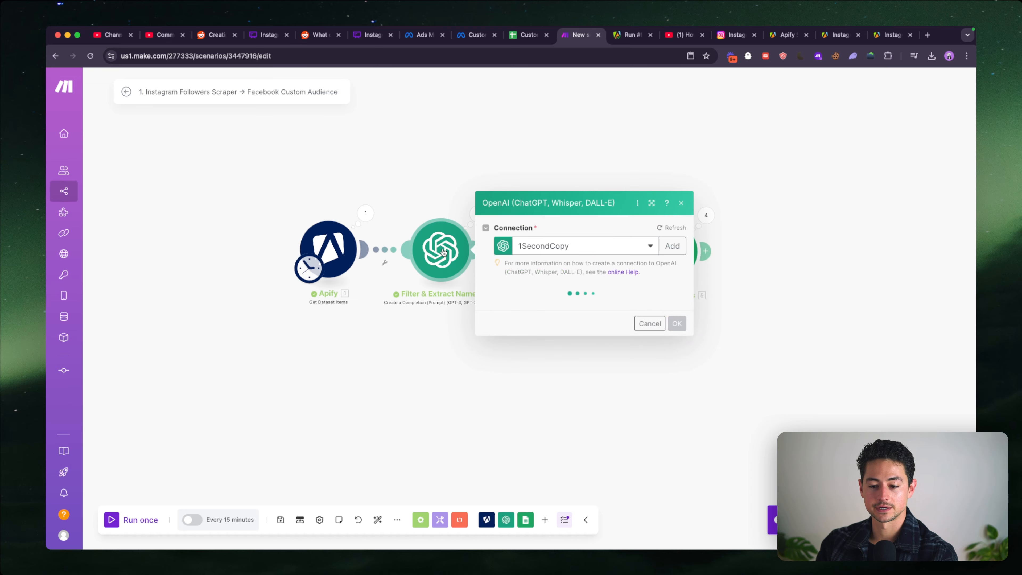
{"action": "left_click", "coordinate": [328, 248]}
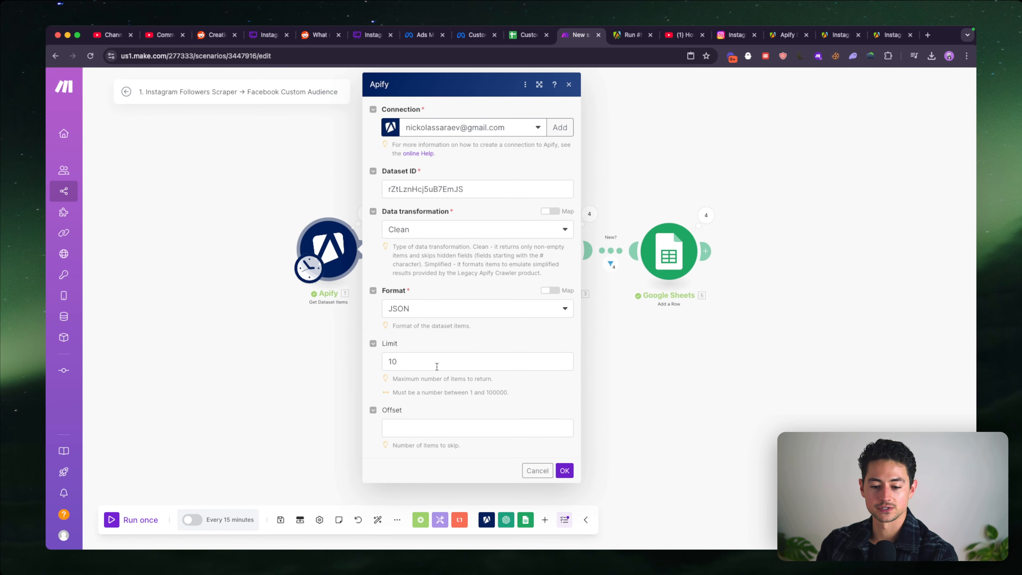
{"action": "double_click", "coordinate": [437, 366]}
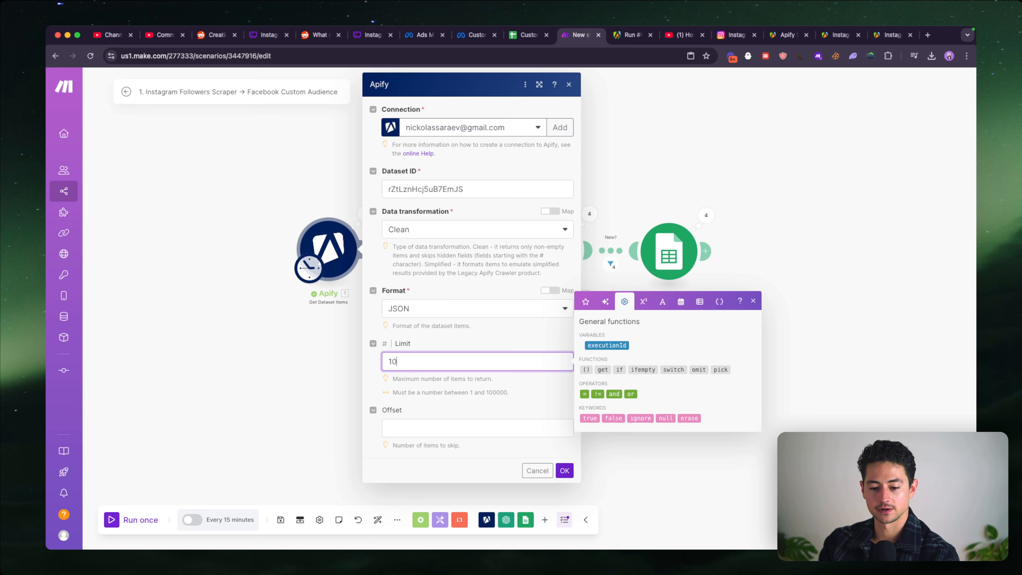
{"action": "type", "text": "100"}
{"action": "left_click", "coordinate": [563, 468]}
- Set the Apify module's offset to 10, save it and run the scenario once
{"action": "left_click", "coordinate": [327, 248]}
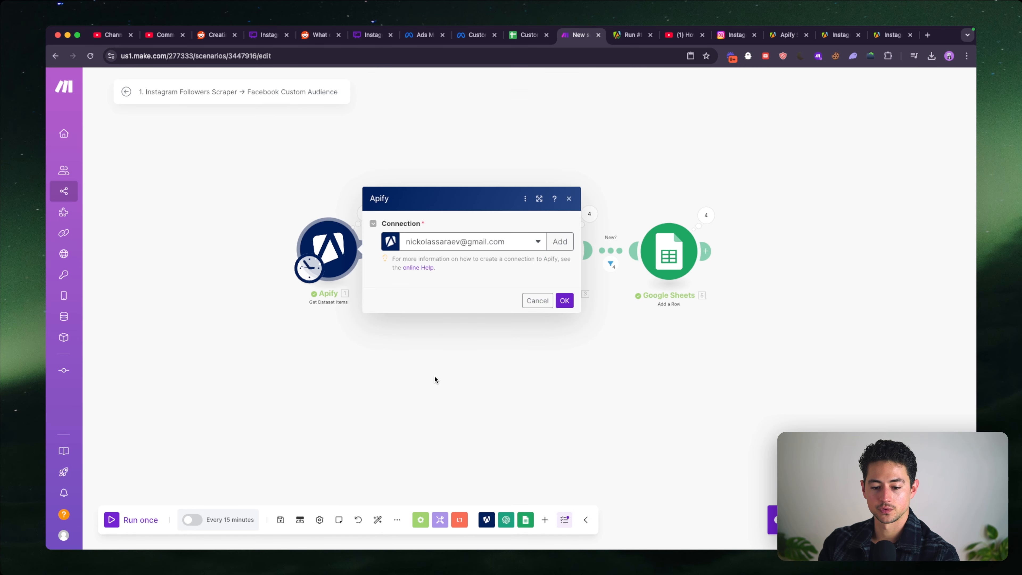
{"action": "left_click", "coordinate": [433, 426]}
{"action": "type", "text": "10"}
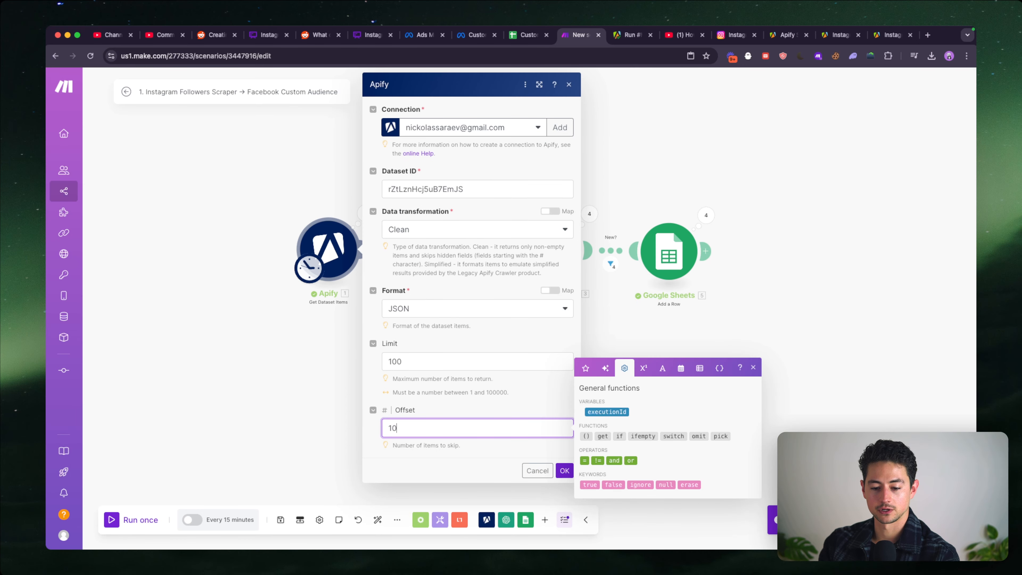
{"action": "left_click", "coordinate": [565, 470]}
{"action": "left_click", "coordinate": [136, 521]}
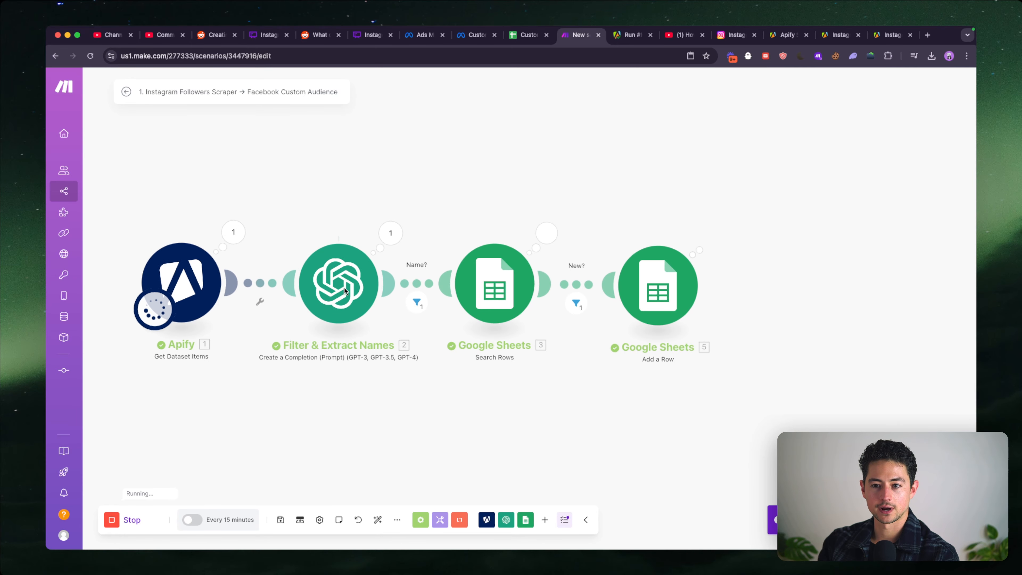
- Check the new rows in the Custom Audience Database sheet and search the web for Facebook ads custom audiences
{"action": "key", "text": "ctrl+shift+Tab"}
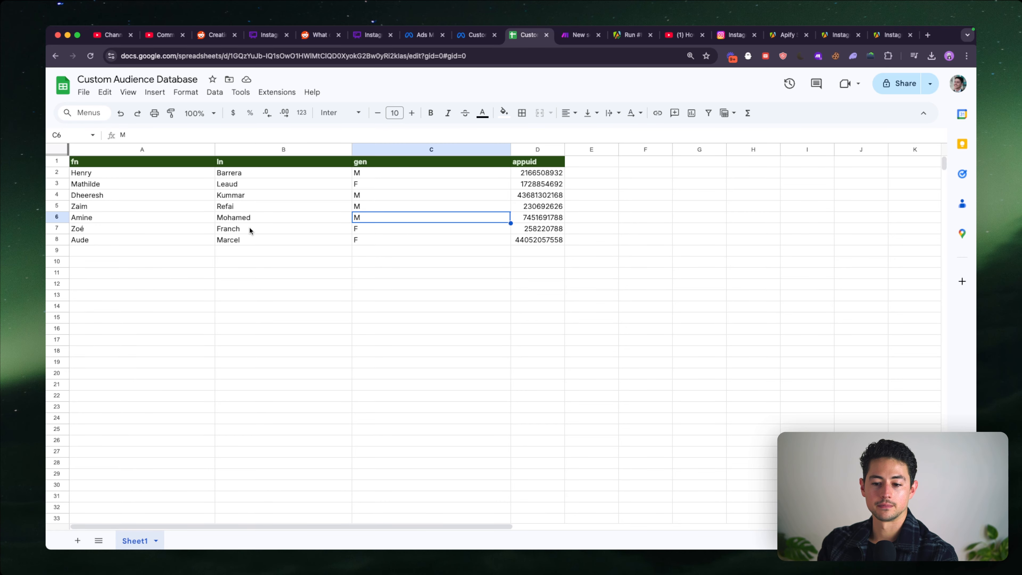
{"action": "key", "text": "ctrl+Tab"}
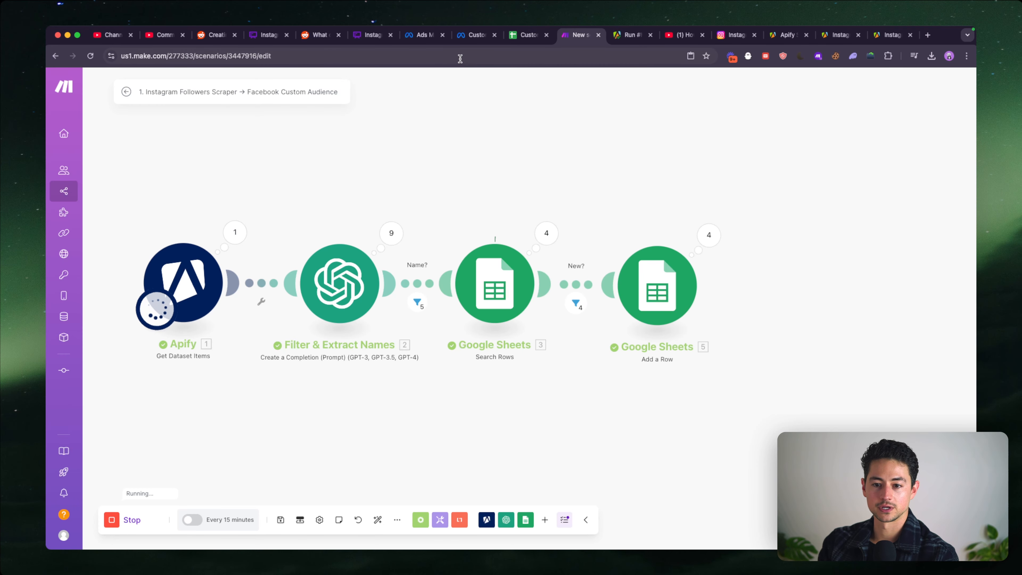
{"action": "key", "text": "ctrl+t"}
{"action": "type", "text": "facebook ads c"}
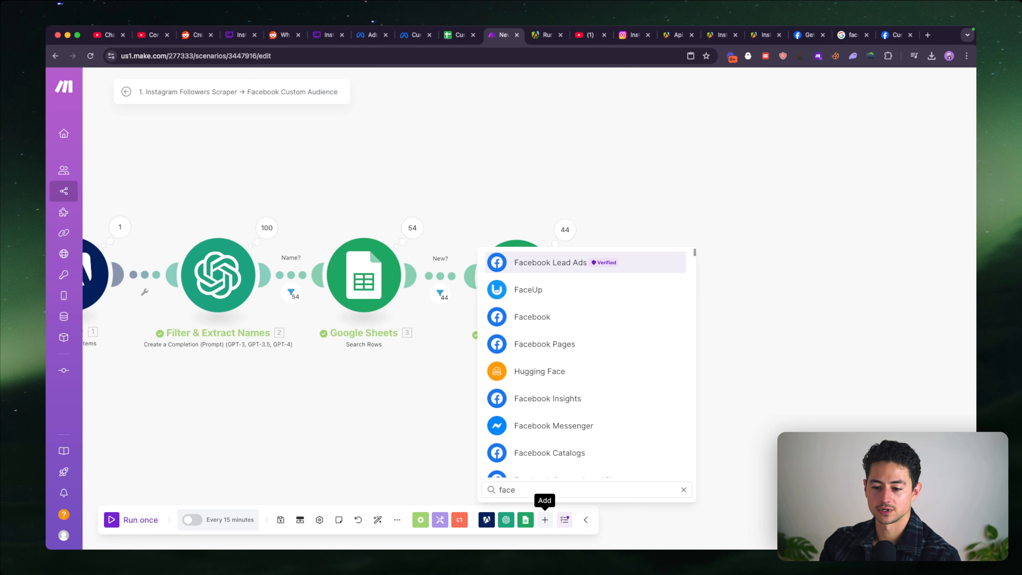
- Add a Facebook Custom Audiences module of type Create a Custom Audience to the end of the Make scenario
{"action": "key", "text": "super+a"}
{"action": "type", "text": "custom audi"}
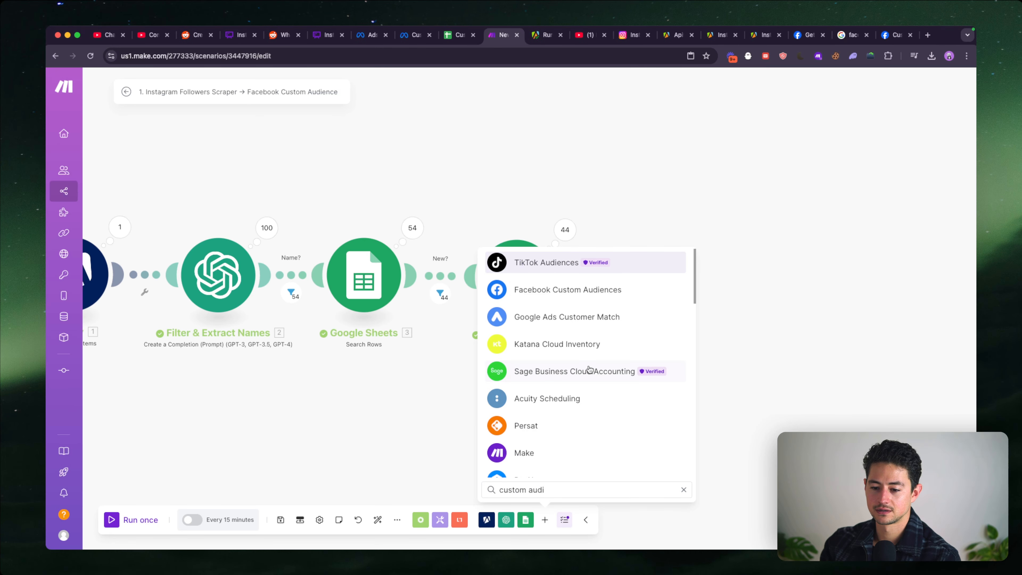
{"action": "left_click", "coordinate": [581, 291]}
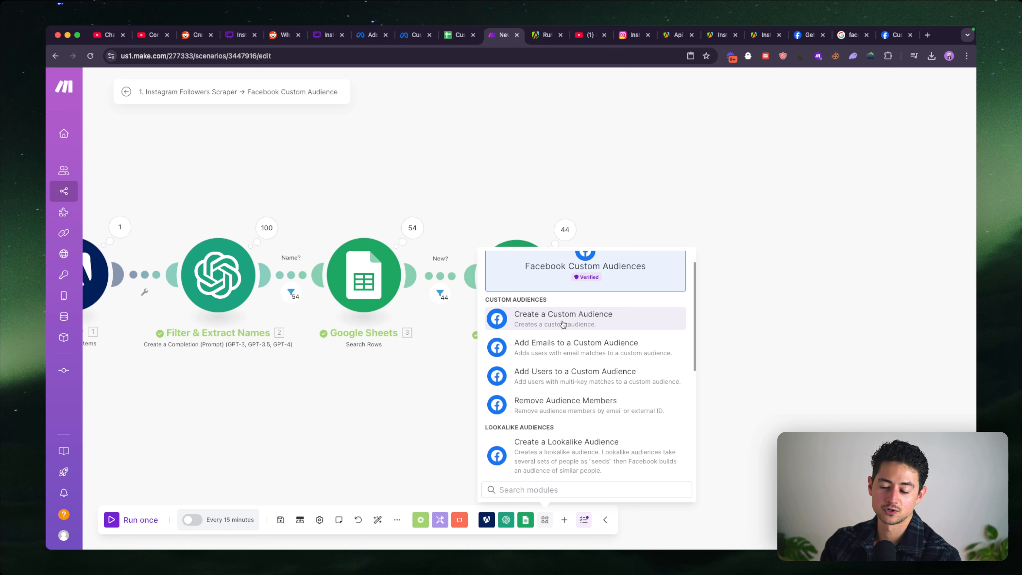
{"action": "scroll", "coordinate": [563, 324], "scroll_direction": "down", "scroll_amount": 2}
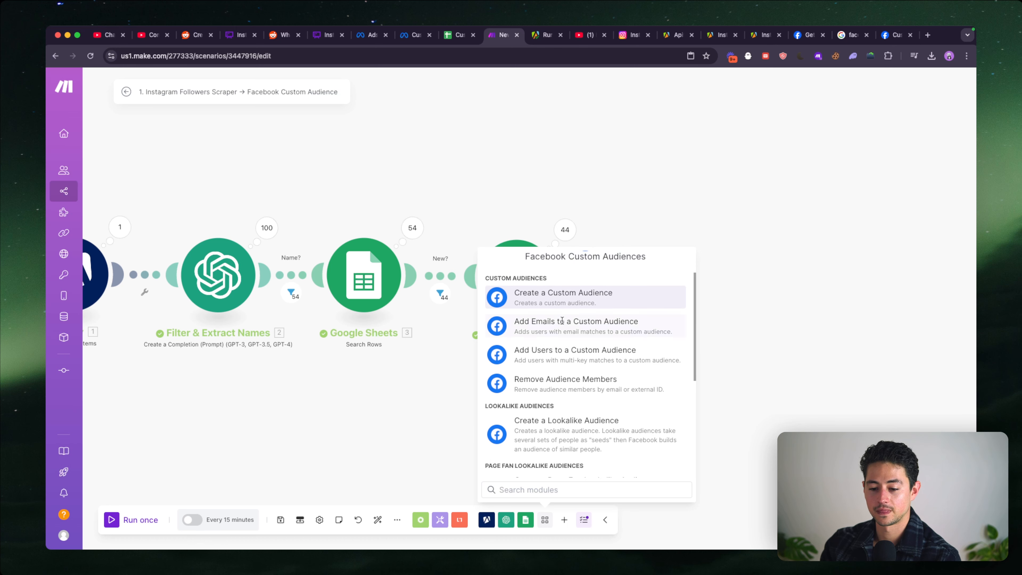
{"action": "scroll", "coordinate": [576, 357], "scroll_direction": "down", "scroll_amount": 4}
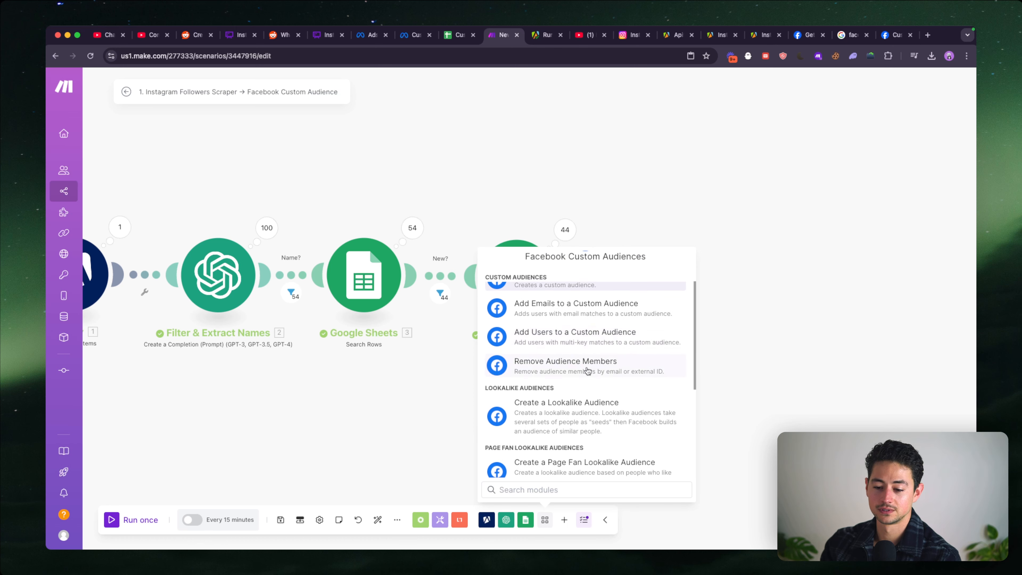
{"action": "scroll", "coordinate": [587, 363], "scroll_direction": "up", "scroll_amount": 6}
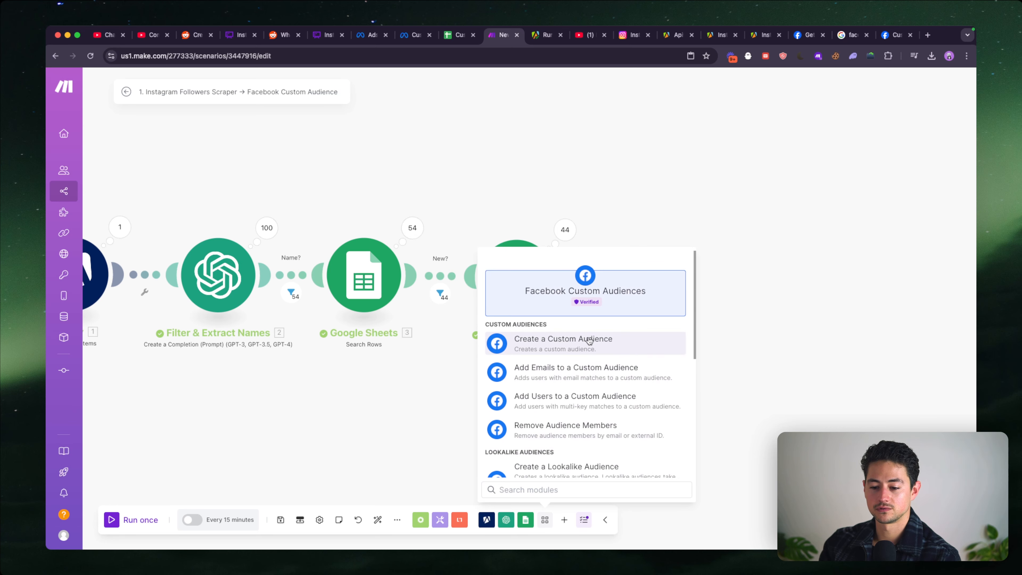
{"action": "left_click", "coordinate": [588, 342]}
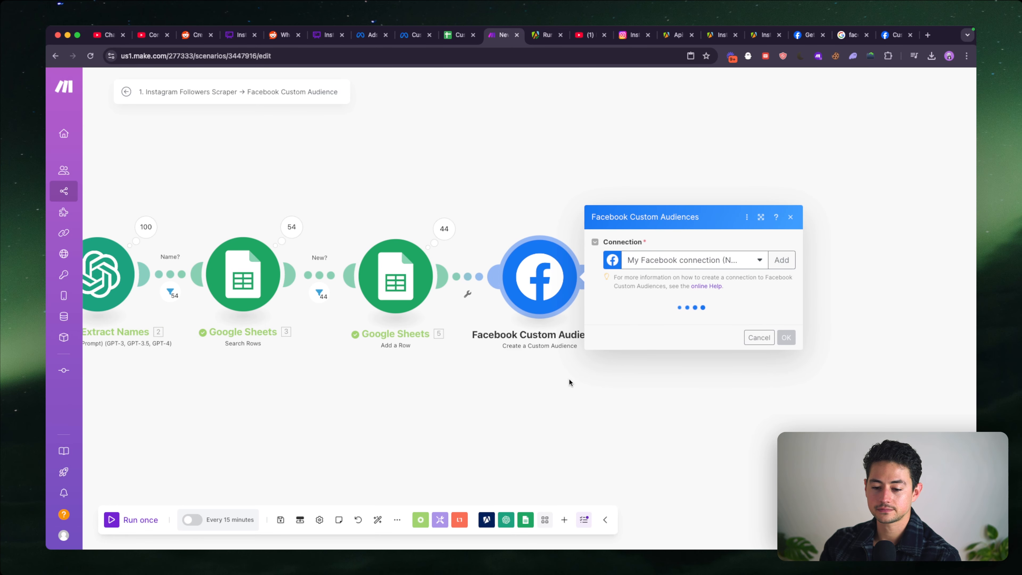
- Configure the module with the Facebook Page connection, LeftClick as business manager and ad account, and the name Example Audience, and save it
{"action": "left_click", "coordinate": [694, 278]}
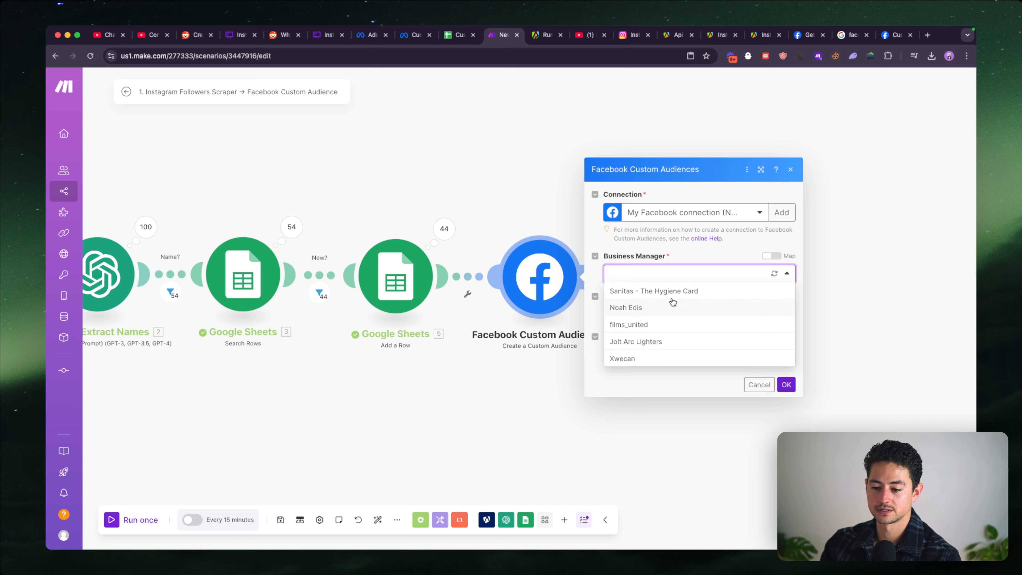
{"action": "left_click", "coordinate": [712, 221]}
{"action": "left_click", "coordinate": [717, 242]}
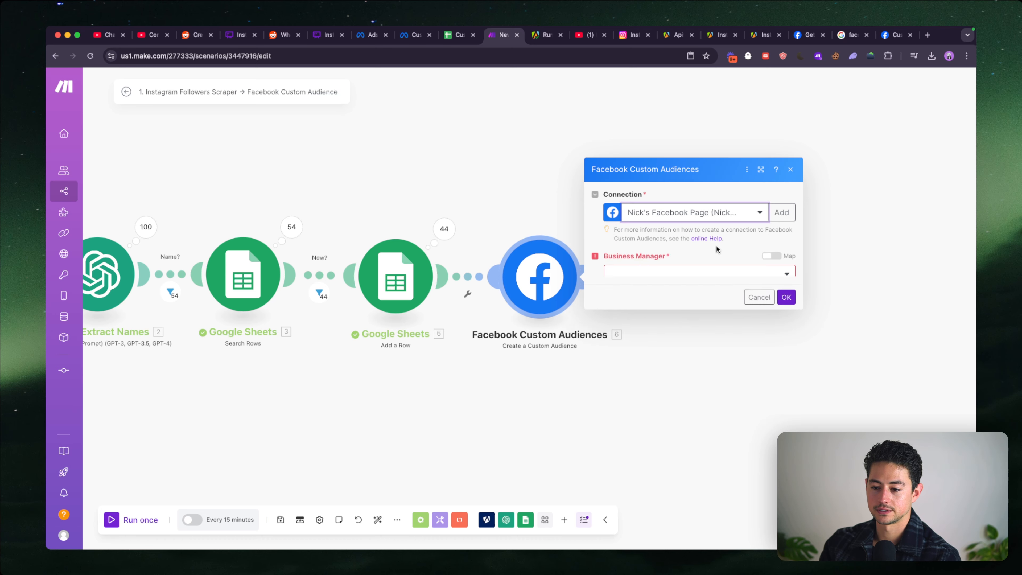
{"action": "left_click", "coordinate": [688, 275]}
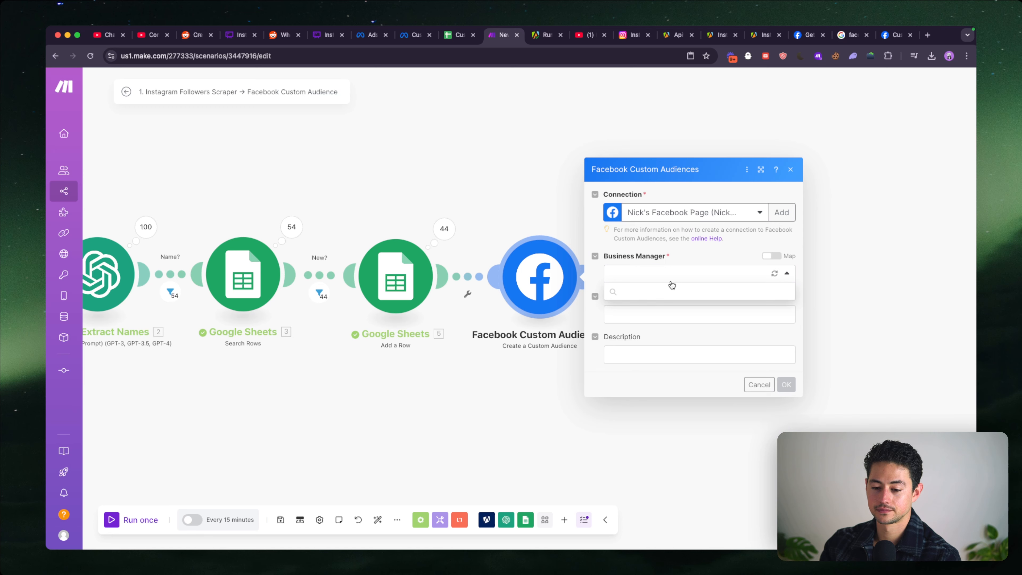
{"action": "left_click", "coordinate": [661, 290]}
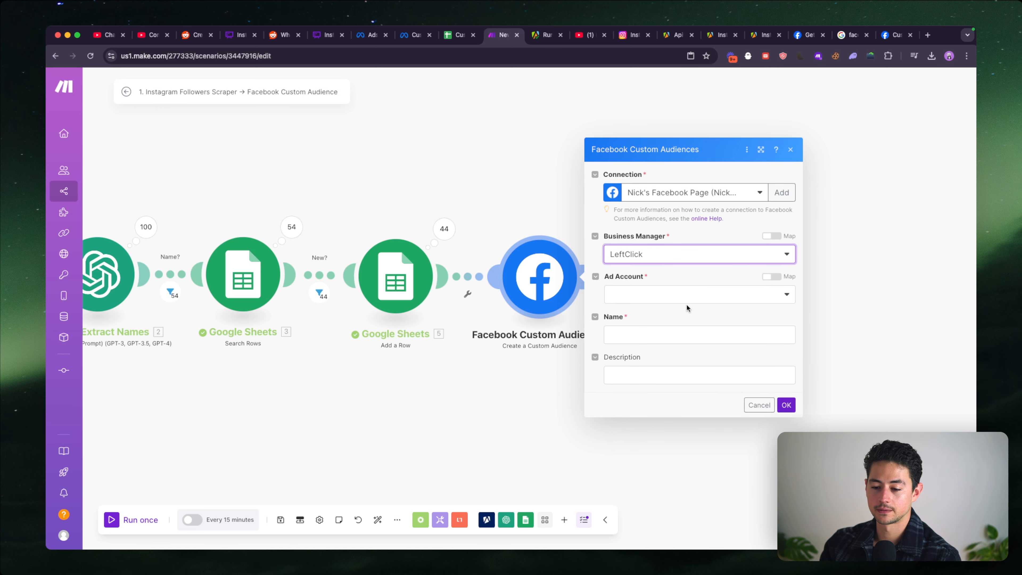
{"action": "left_click", "coordinate": [678, 296]}
{"action": "left_click", "coordinate": [675, 309]}
{"action": "left_click", "coordinate": [676, 334]}
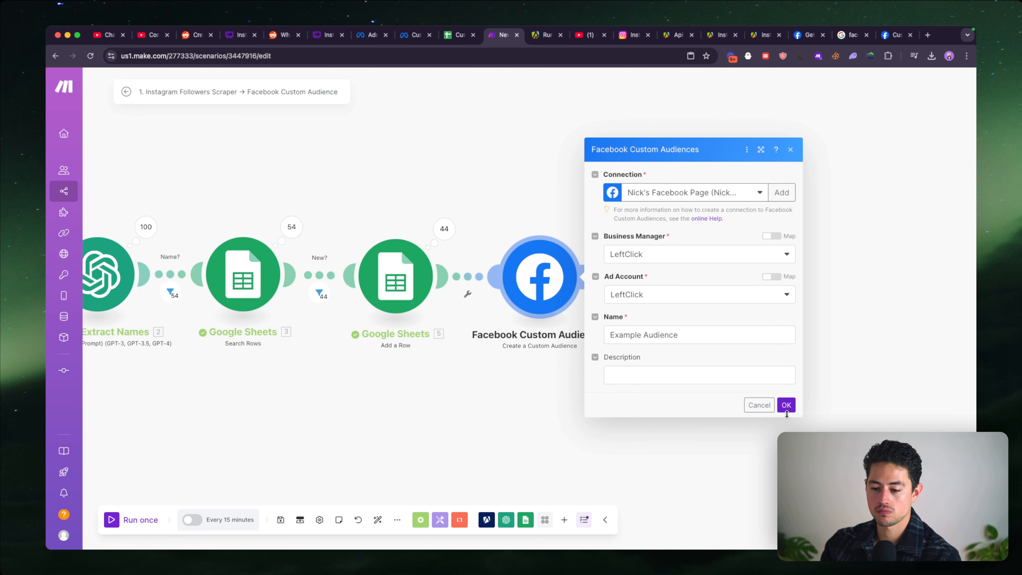
{"action": "left_click", "coordinate": [786, 404]}
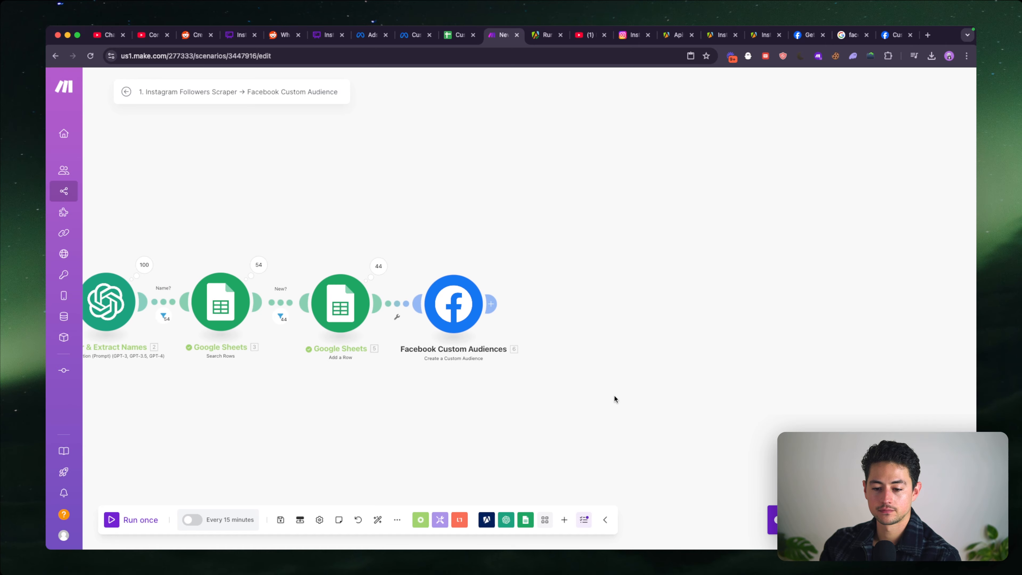
- Run only the Create a Custom Audience module and open its operation details
{"action": "right_click", "coordinate": [451, 294]}
{"action": "left_click", "coordinate": [473, 317]}
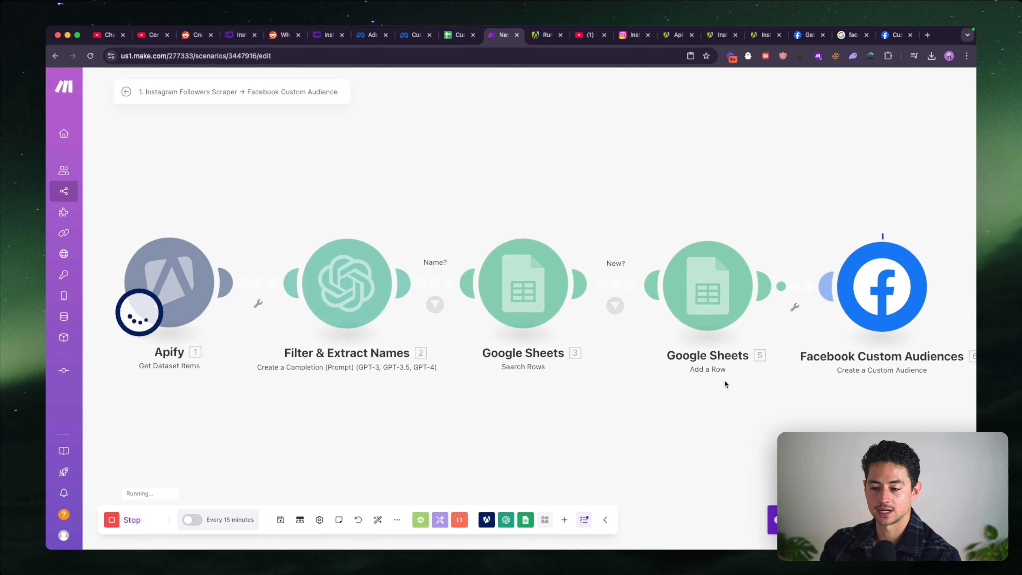
{"action": "left_click_drag", "start_coordinate": [724, 380], "coordinate": [589, 364]}
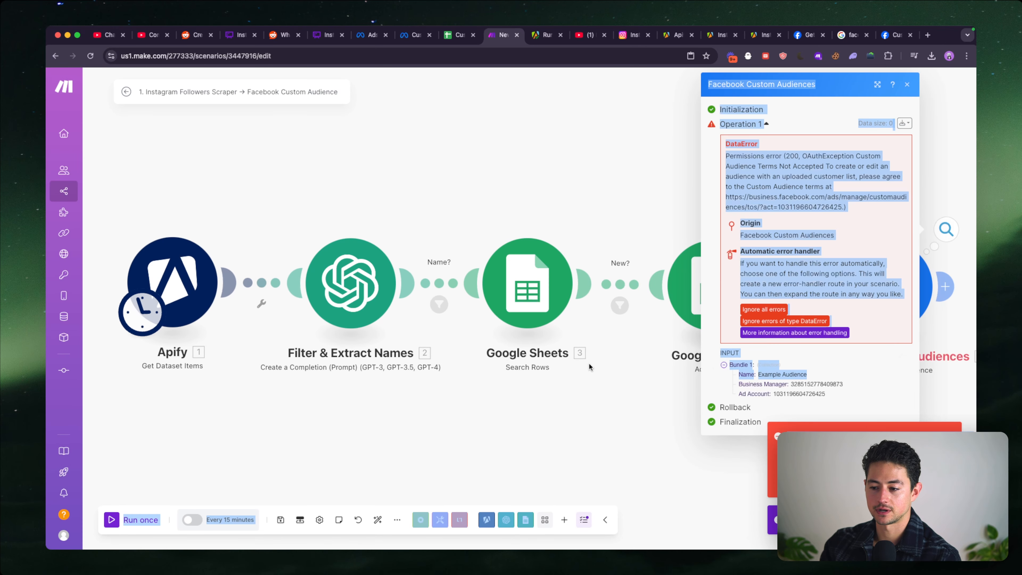
{"action": "left_click", "coordinate": [857, 220]}
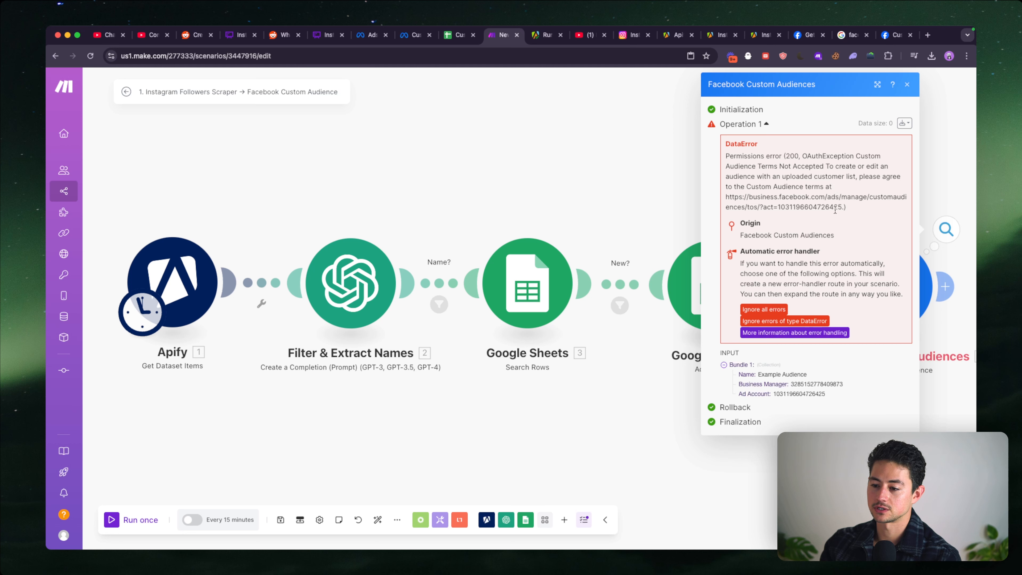
- Open the Custom Audience terms URL from the module's output, accept the terms on behalf of LeftClick and close the page
{"action": "left_click_drag", "start_coordinate": [841, 209], "coordinate": [724, 198]}
{"action": "key", "text": "super+c"}
{"action": "key", "text": "super+t"}
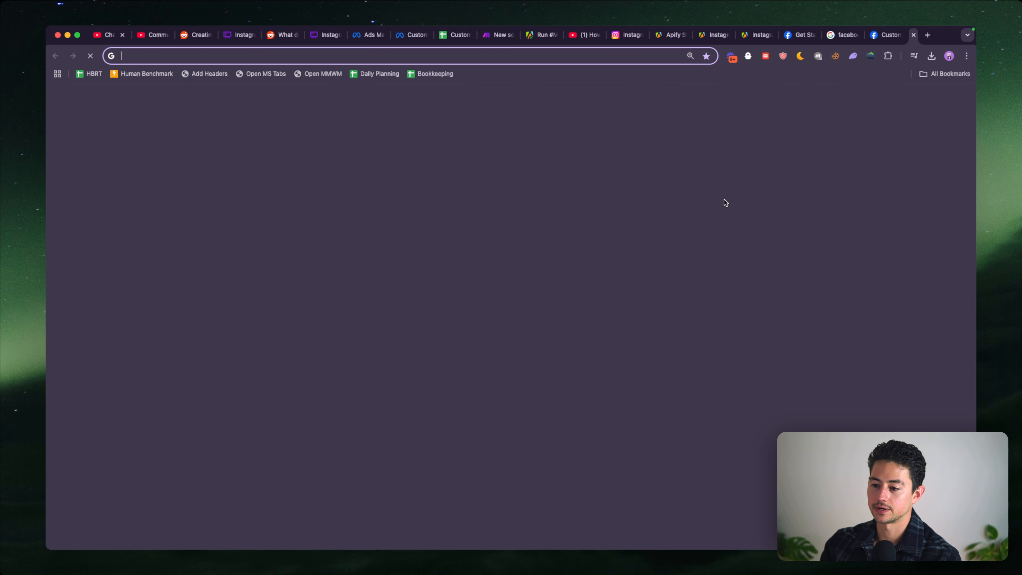
{"action": "key", "text": "super+v"}
{"action": "key", "text": "Return"}
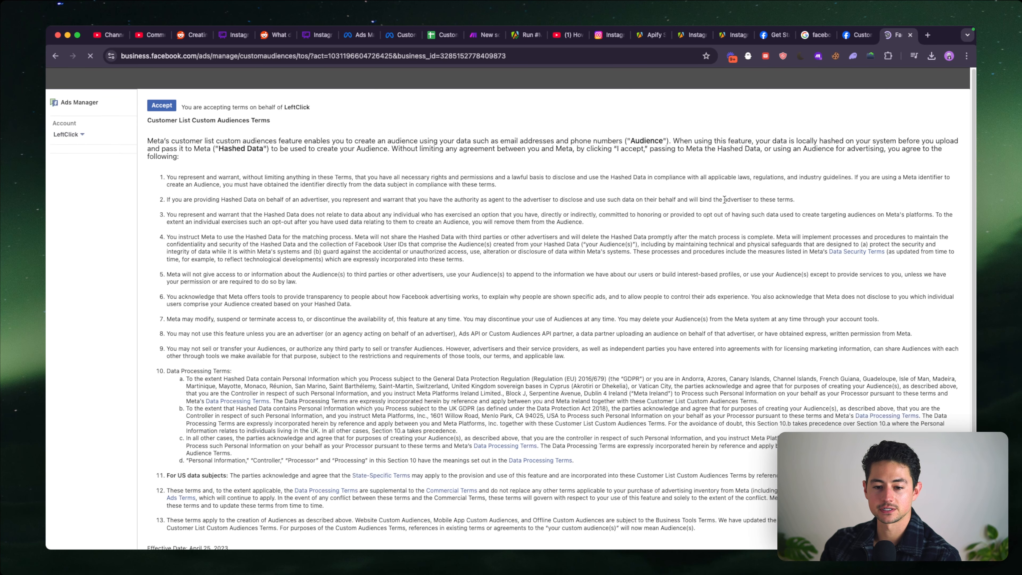
{"action": "left_click", "coordinate": [168, 106]}
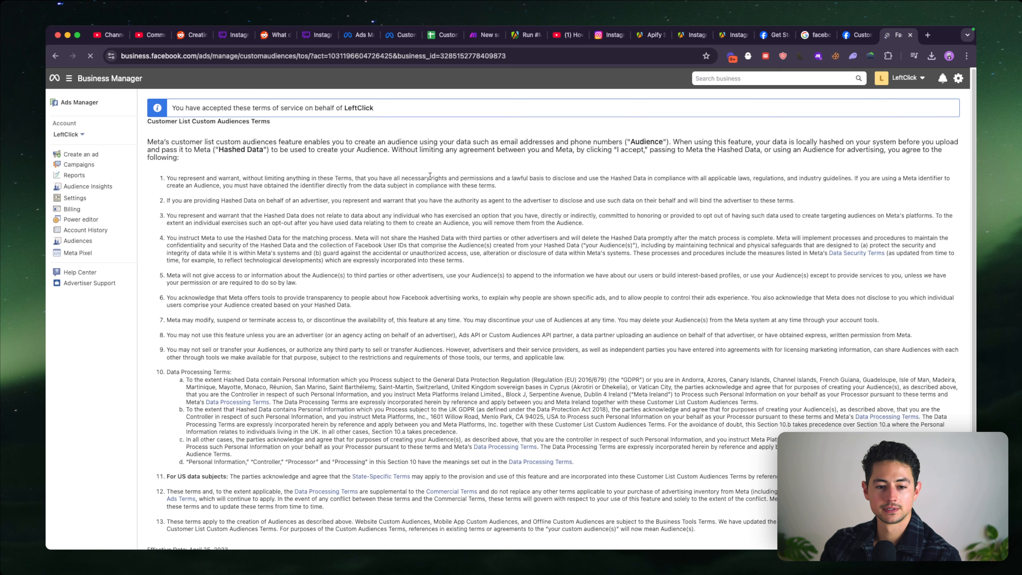
{"action": "key", "text": "super+w"}
- Run the Create a Custom Audience module again on its own and check its output
{"action": "left_click", "coordinate": [695, 274]}
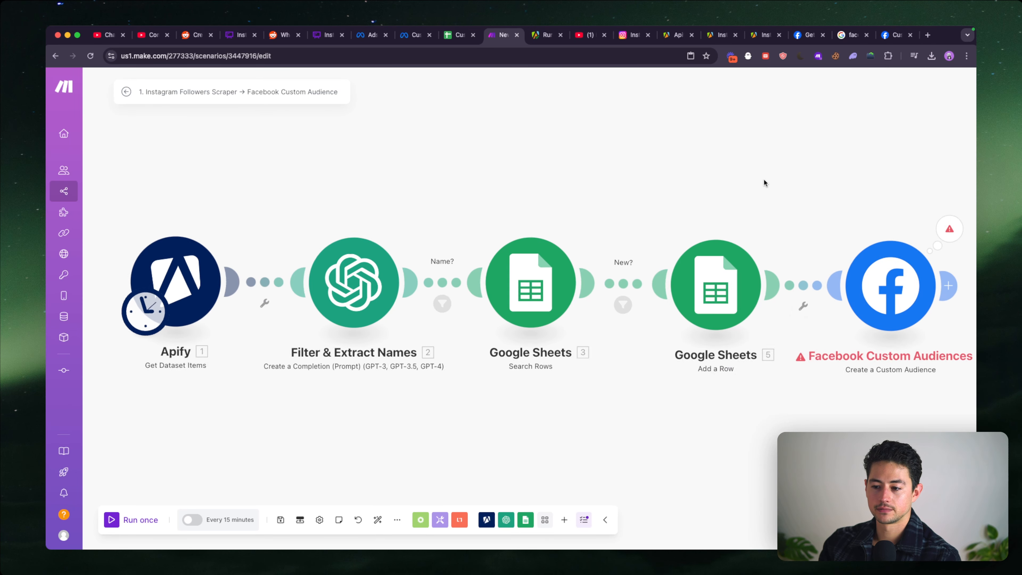
{"action": "left_click_drag", "start_coordinate": [764, 180], "coordinate": [651, 188]}
{"action": "scroll", "coordinate": [652, 188], "scroll_direction": "down", "scroll_amount": 3}
{"action": "right_click", "coordinate": [719, 253]}
{"action": "left_click", "coordinate": [746, 277]}
{"action": "left_click_drag", "start_coordinate": [823, 382], "coordinate": [591, 381]}
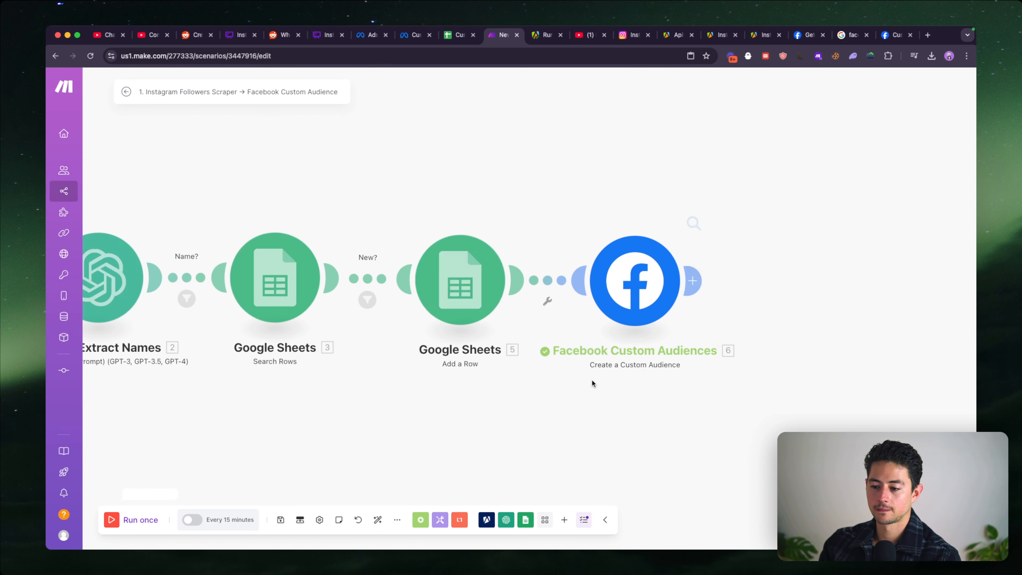
{"action": "left_click", "coordinate": [693, 222]}
{"action": "left_click_drag", "start_coordinate": [680, 393], "coordinate": [582, 383]}
{"action": "left_click", "coordinate": [541, 199]}
{"action": "scroll", "coordinate": [541, 198], "scroll_direction": "down", "scroll_amount": 1}
{"action": "scroll", "coordinate": [540, 199], "scroll_direction": "down", "scroll_amount": 2}
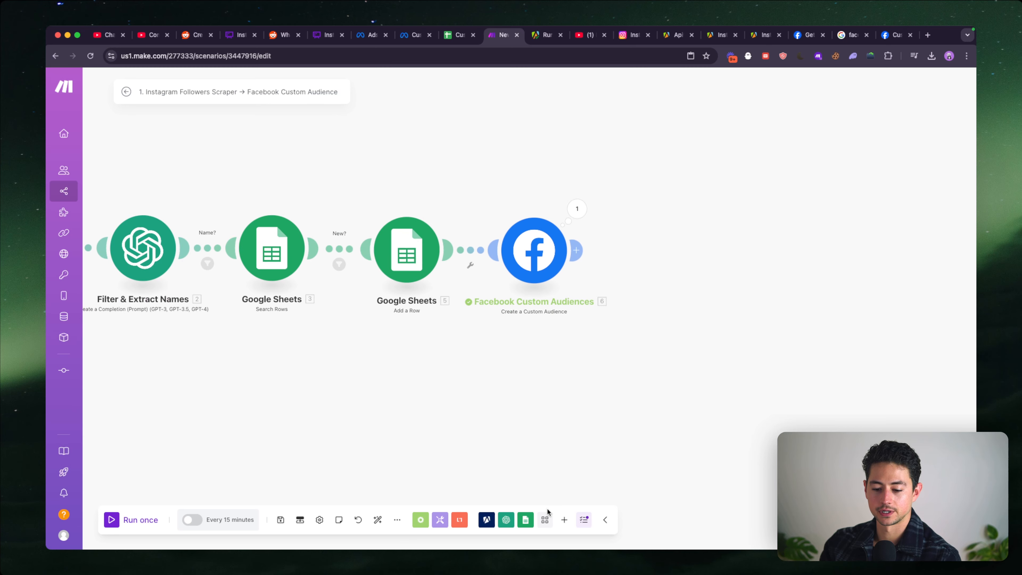
- Add a second Facebook Custom Audiences module of type Add Users to a Custom Audience after the first one
{"action": "left_click", "coordinate": [564, 520]}
{"action": "type", "text": "audie"}
{"action": "key", "text": "Down"}
{"action": "key", "text": "Down"}
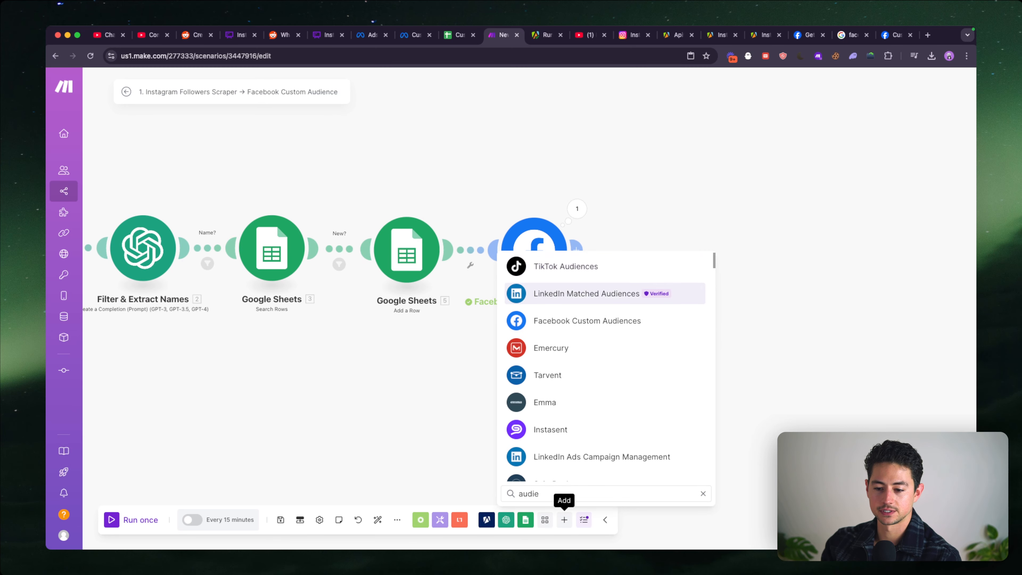
{"action": "key", "text": "Return"}
{"action": "scroll", "coordinate": [628, 422], "scroll_direction": "down", "scroll_amount": 5}
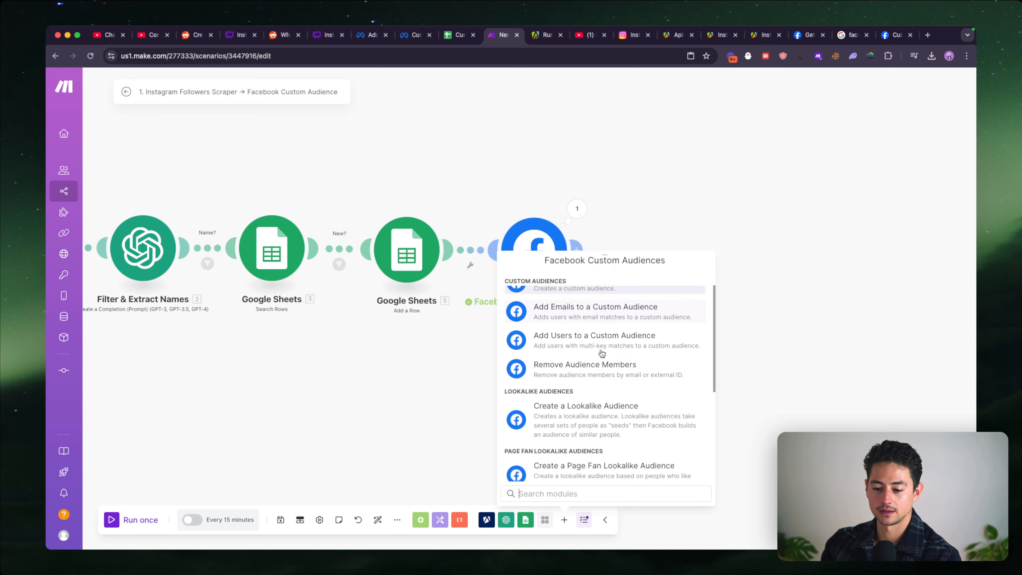
{"action": "scroll", "coordinate": [591, 339], "scroll_direction": "down", "scroll_amount": 4}
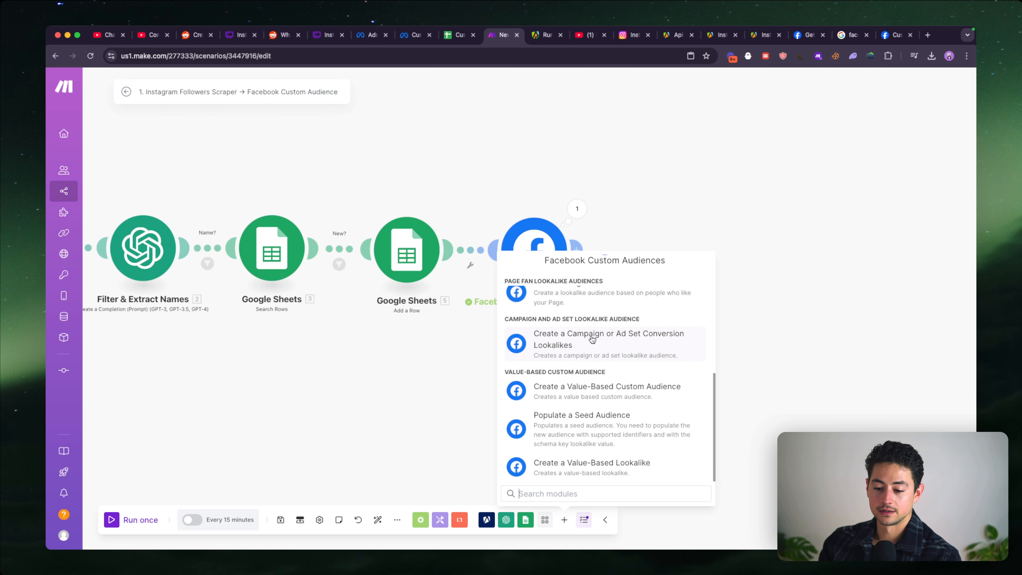
{"action": "scroll", "coordinate": [650, 360], "scroll_direction": "up", "scroll_amount": 10}
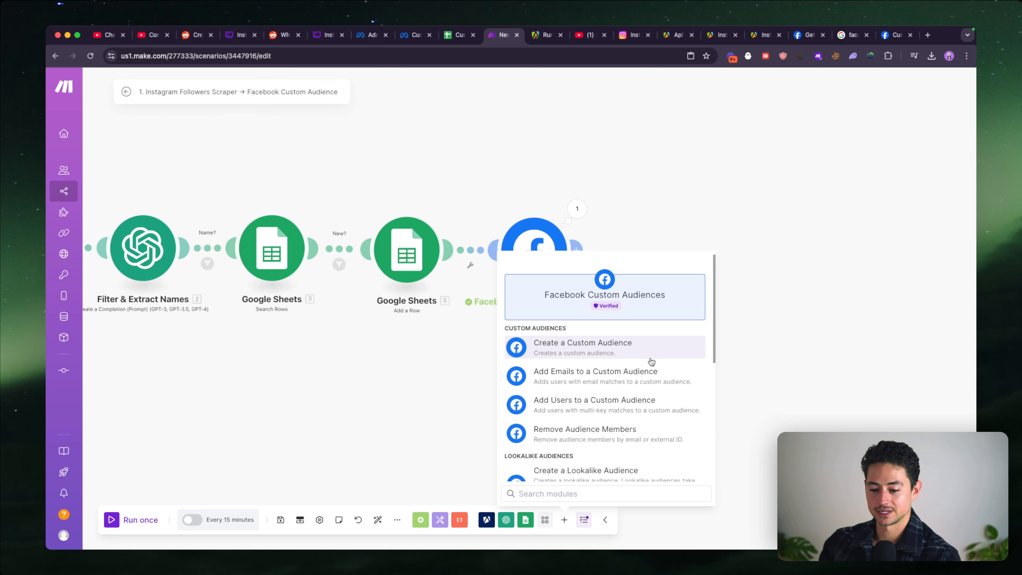
{"action": "left_click", "coordinate": [644, 402]}
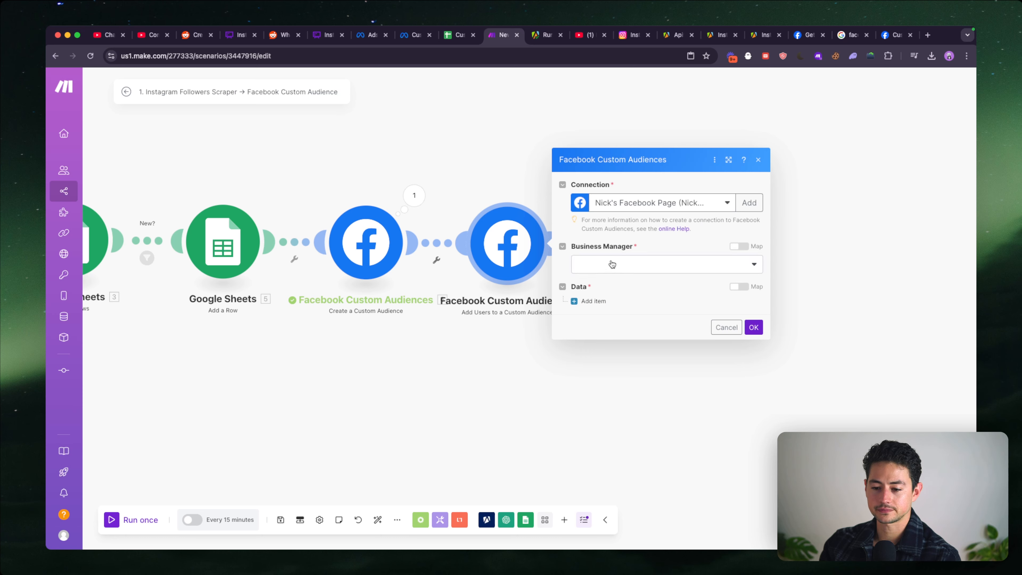
- Set the new module's business manager and ad account to LeftClick and its custom audience to Example Audience
{"action": "left_click", "coordinate": [609, 263]}
{"action": "left_click", "coordinate": [617, 281]}
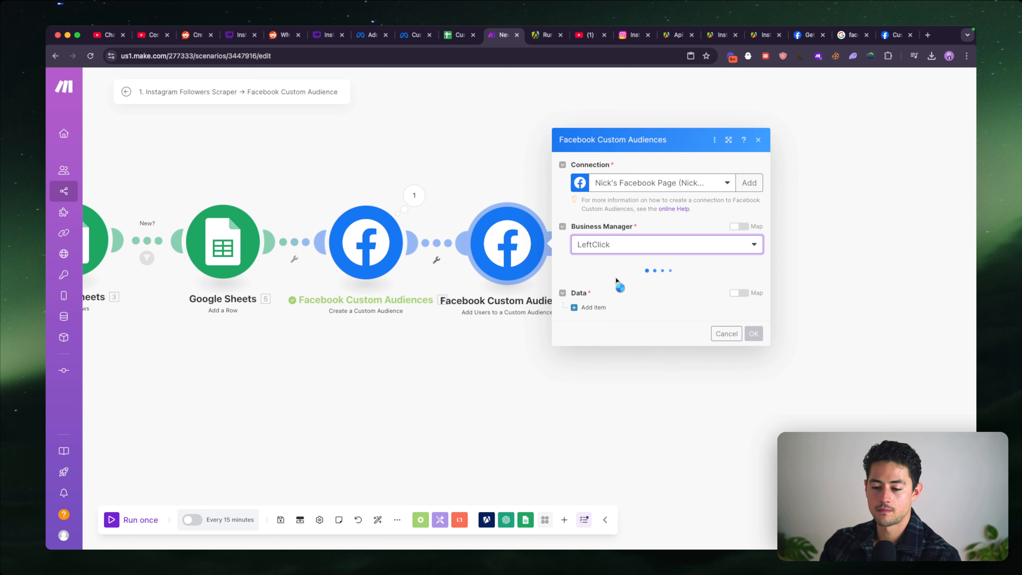
{"action": "left_click", "coordinate": [616, 282]}
{"action": "left_click", "coordinate": [623, 292]}
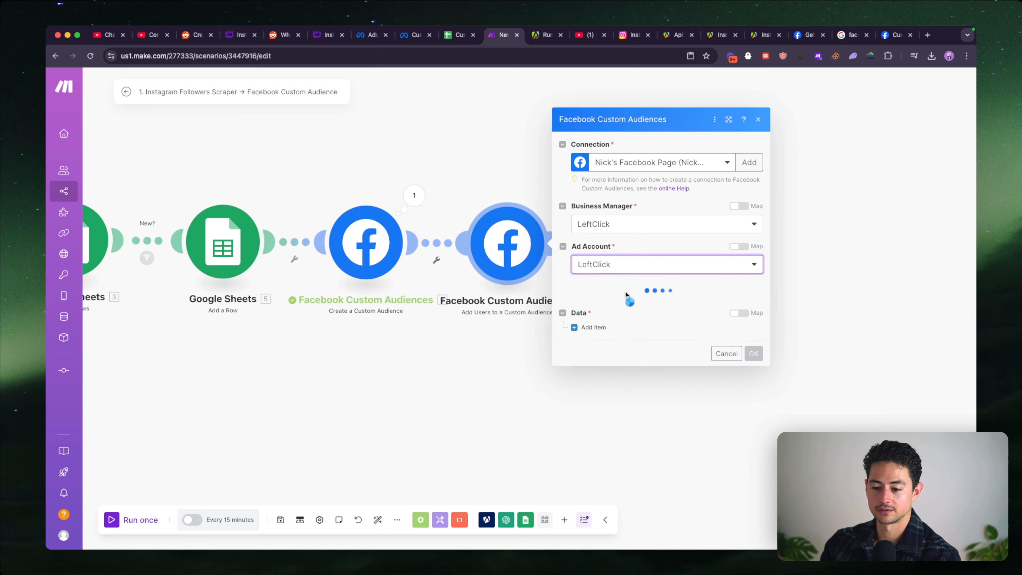
{"action": "left_click", "coordinate": [643, 310]}
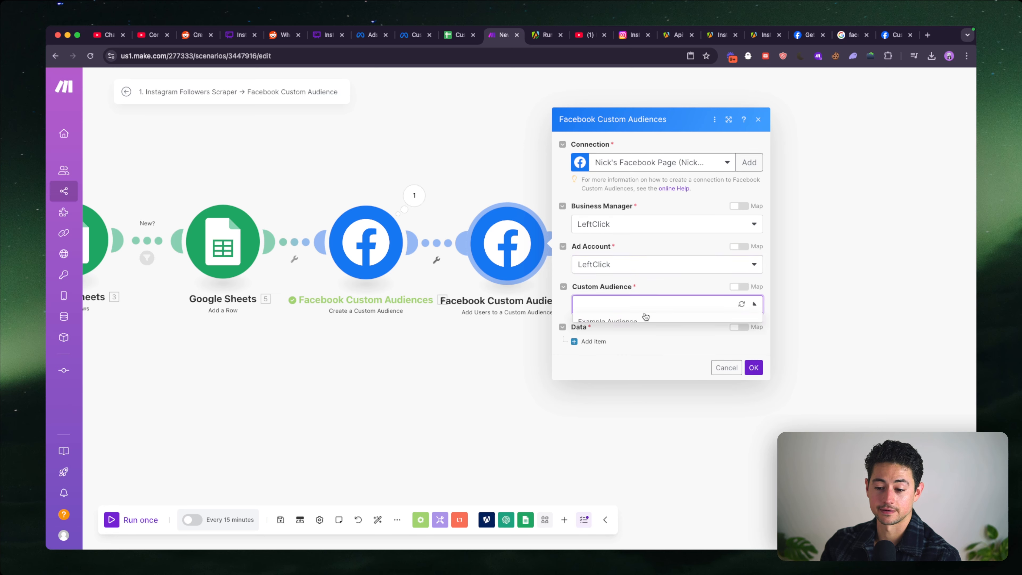
{"action": "left_click", "coordinate": [644, 320]}
- Add a data item to the module and map its gender to the gen result of Filter & Extract Names
{"action": "left_click", "coordinate": [607, 343]}
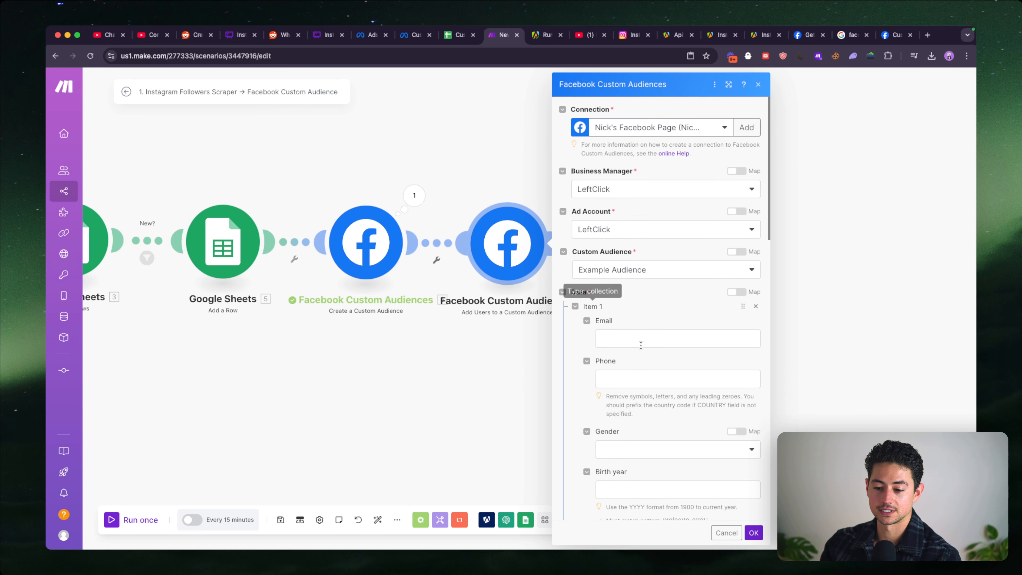
{"action": "scroll", "coordinate": [658, 350], "scroll_direction": "down", "scroll_amount": 5}
{"action": "scroll", "coordinate": [659, 350], "scroll_direction": "down", "scroll_amount": 1}
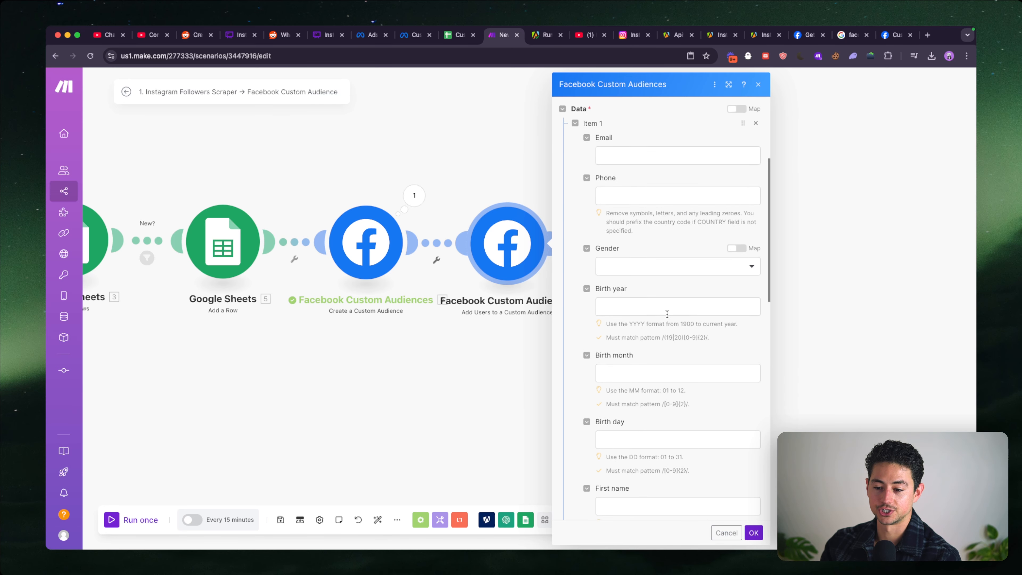
{"action": "left_click", "coordinate": [664, 267]}
{"action": "left_click", "coordinate": [665, 267]}
{"action": "left_click", "coordinate": [748, 246]}
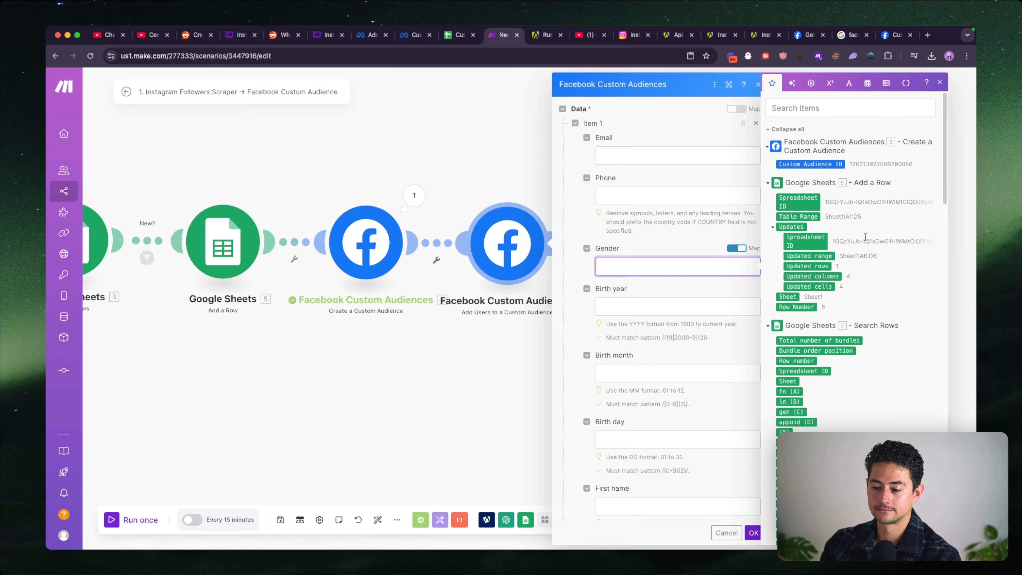
{"action": "scroll", "coordinate": [865, 236], "scroll_direction": "down", "scroll_amount": 20}
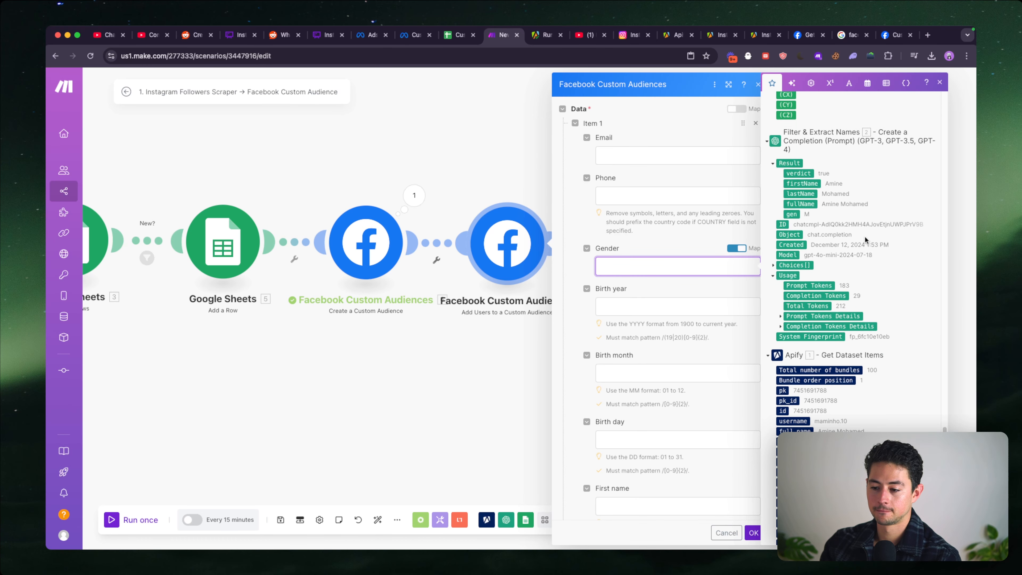
{"action": "scroll", "coordinate": [864, 235], "scroll_direction": "up", "scroll_amount": 3}
{"action": "left_click", "coordinate": [791, 292]}
{"action": "key", "text": "Tab"}
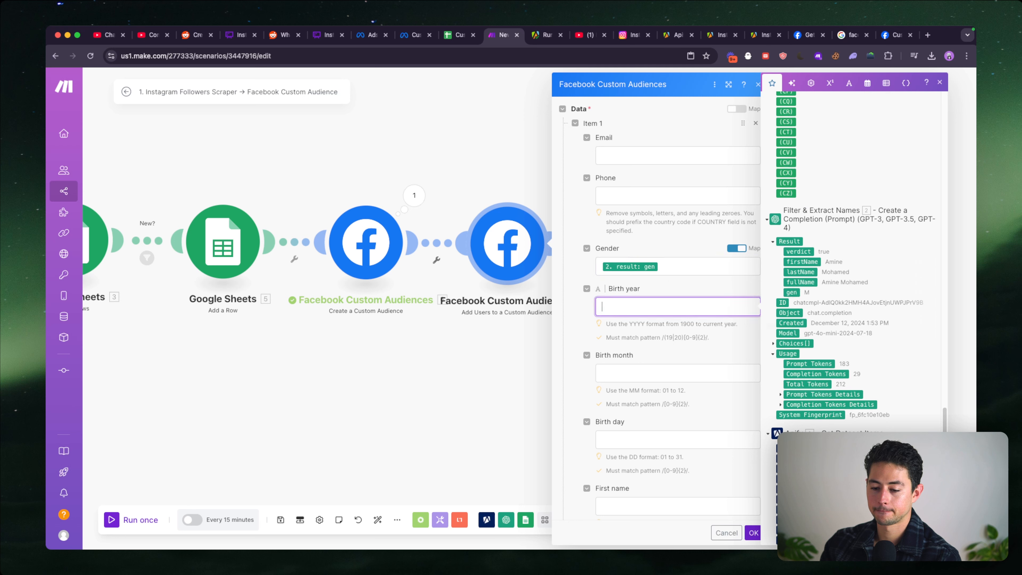
- Map the item's first name to the firstName result and its last name to the lastName result of Filter & Extract Names
{"action": "scroll", "coordinate": [686, 318], "scroll_direction": "down", "scroll_amount": 7}
{"action": "left_click", "coordinate": [672, 225]}
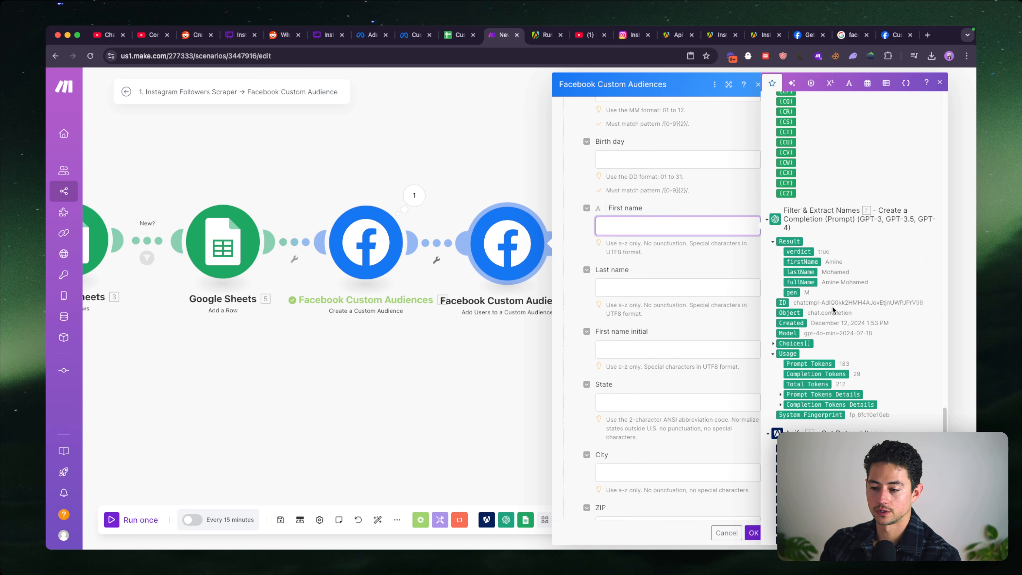
{"action": "left_click", "coordinate": [802, 261]}
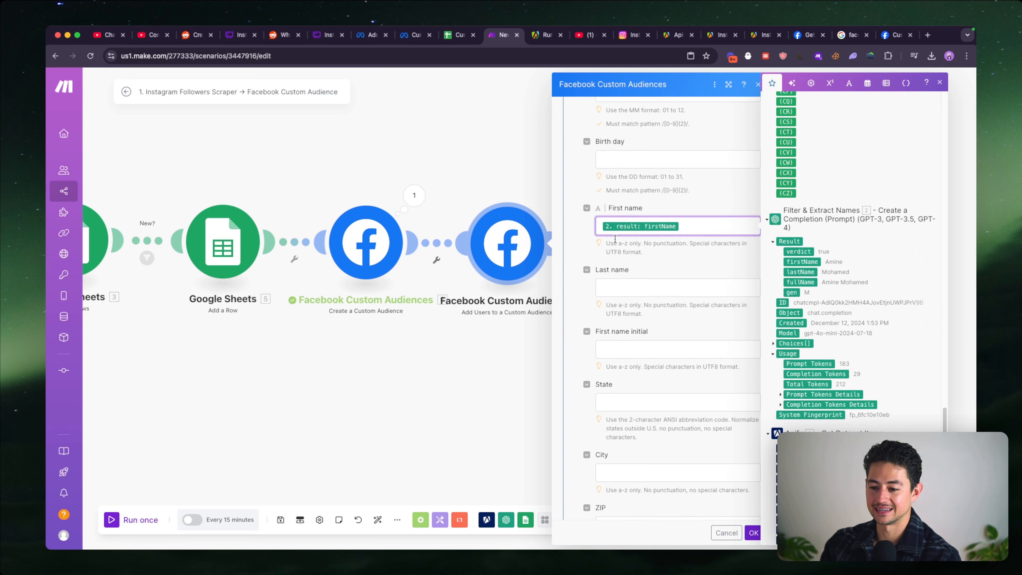
{"action": "left_click", "coordinate": [663, 283]}
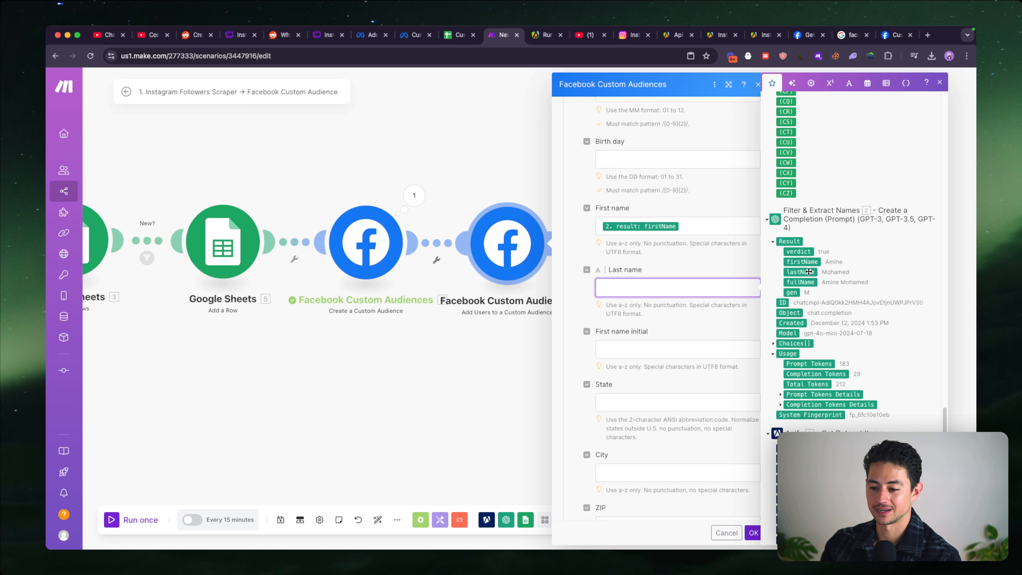
{"action": "left_click", "coordinate": [809, 272]}
{"action": "scroll", "coordinate": [696, 282], "scroll_direction": "down", "scroll_amount": 3}
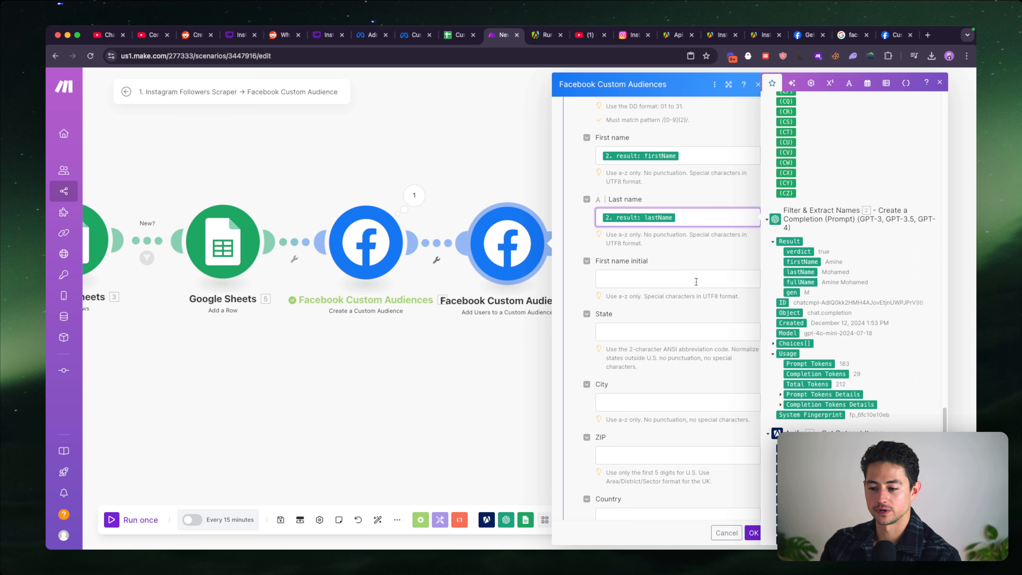
{"action": "scroll", "coordinate": [696, 282], "scroll_direction": "down", "scroll_amount": 5}
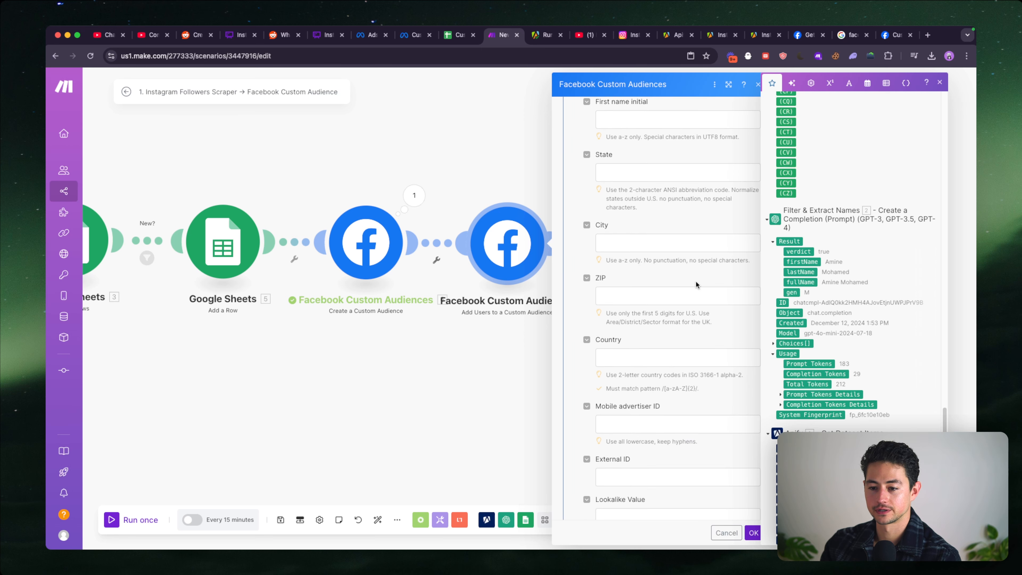
{"action": "scroll", "coordinate": [695, 281], "scroll_direction": "down", "scroll_amount": 4}
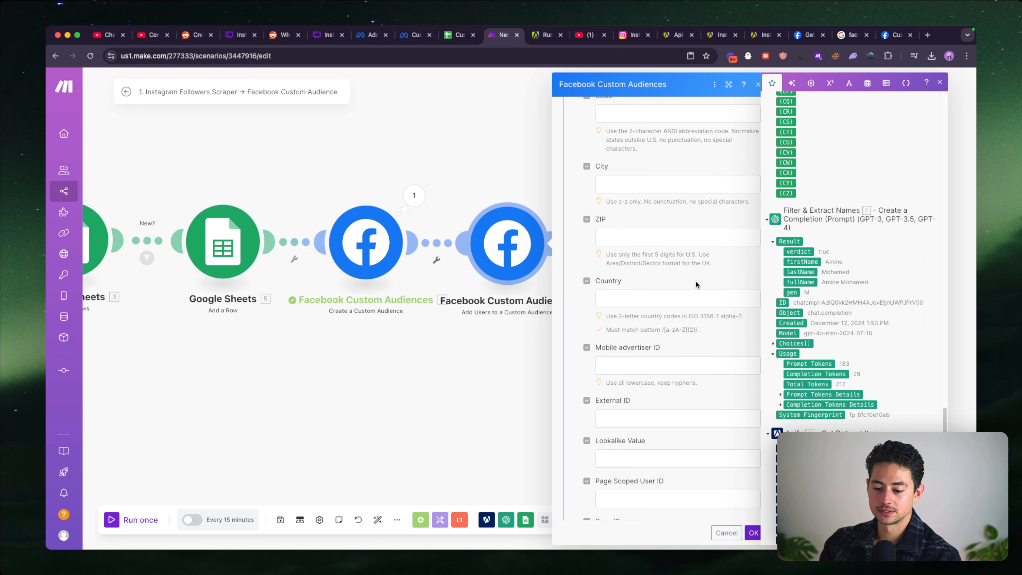
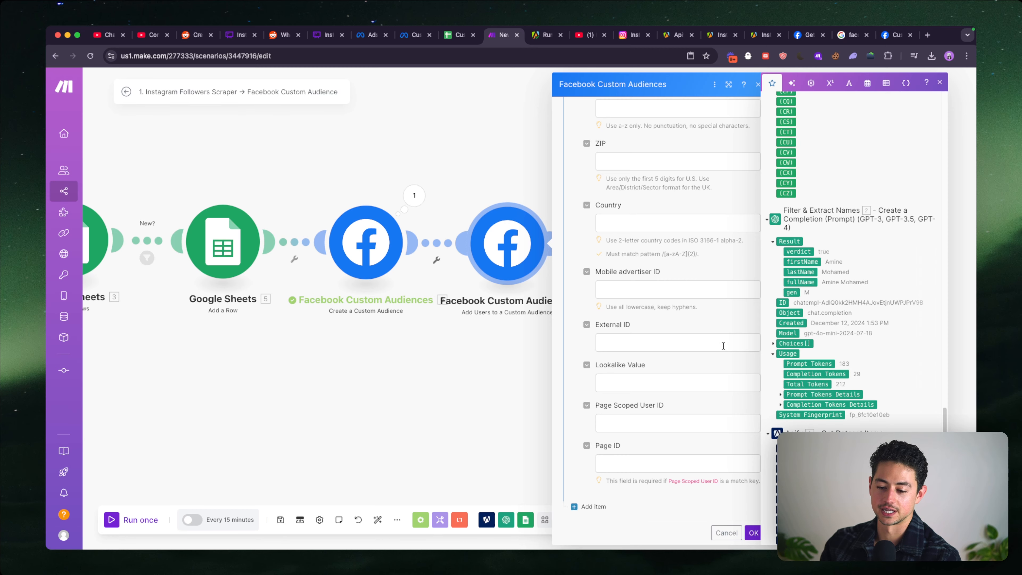
- Review the data item's field mappings and save the settings of the Add Users to a Custom Audience module
{"action": "scroll", "coordinate": [723, 346], "scroll_direction": "up", "scroll_amount": 10}
{"action": "scroll", "coordinate": [723, 346], "scroll_direction": "down", "scroll_amount": 10}
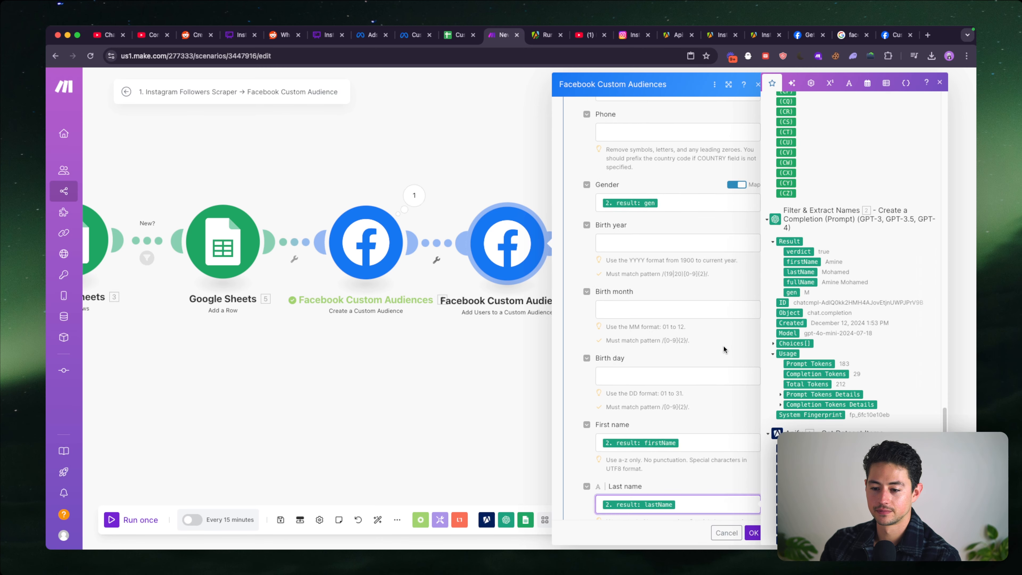
{"action": "scroll", "coordinate": [723, 345], "scroll_direction": "up", "scroll_amount": 10}
{"action": "scroll", "coordinate": [723, 346], "scroll_direction": "down", "scroll_amount": 8}
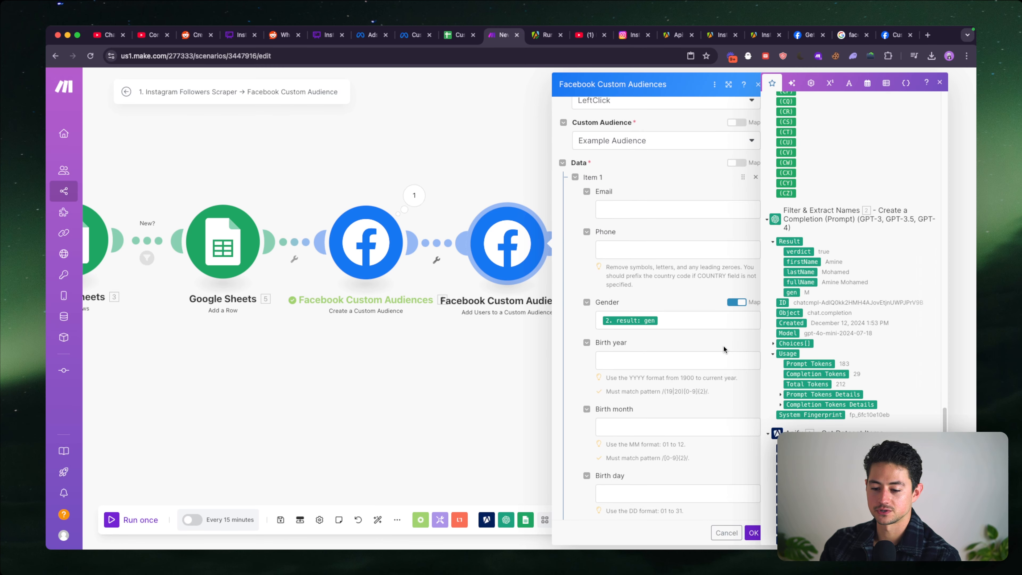
{"action": "left_click", "coordinate": [753, 532]}
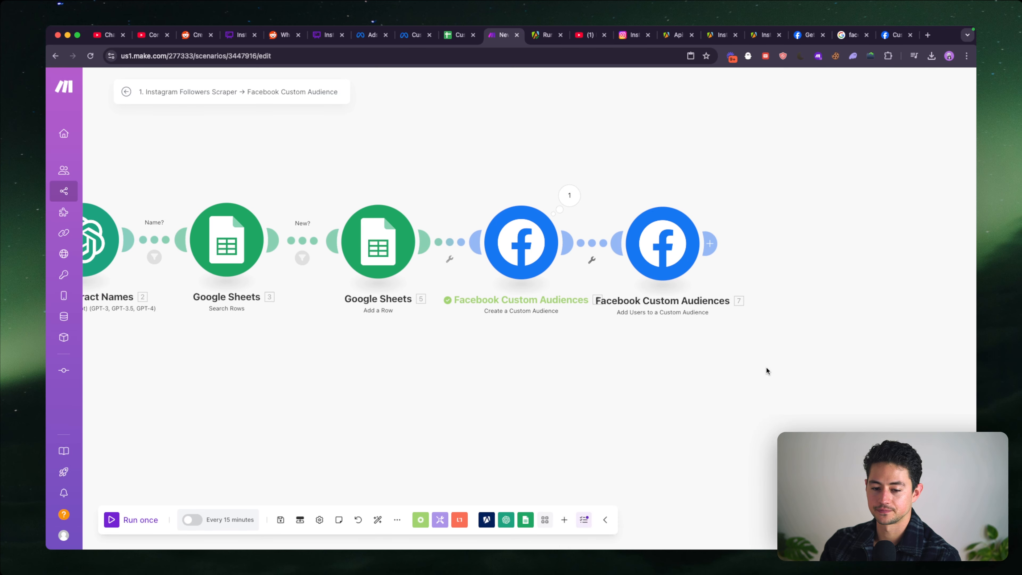
- Try to run only the Add Users to a Custom Audience module with gen M and a sample first and last name
{"action": "left_click_drag", "start_coordinate": [766, 368], "coordinate": [755, 350]}
{"action": "scroll", "coordinate": [642, 351], "scroll_direction": "down", "scroll_amount": 2}
{"action": "left_click_drag", "start_coordinate": [676, 343], "coordinate": [579, 349]}
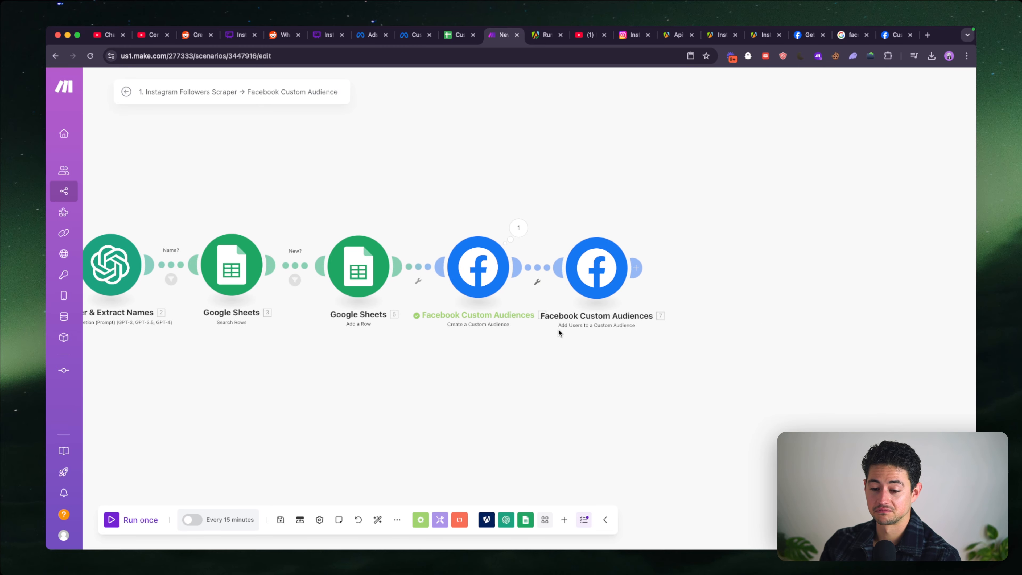
{"action": "right_click", "coordinate": [426, 264]}
{"action": "left_click", "coordinate": [539, 222]}
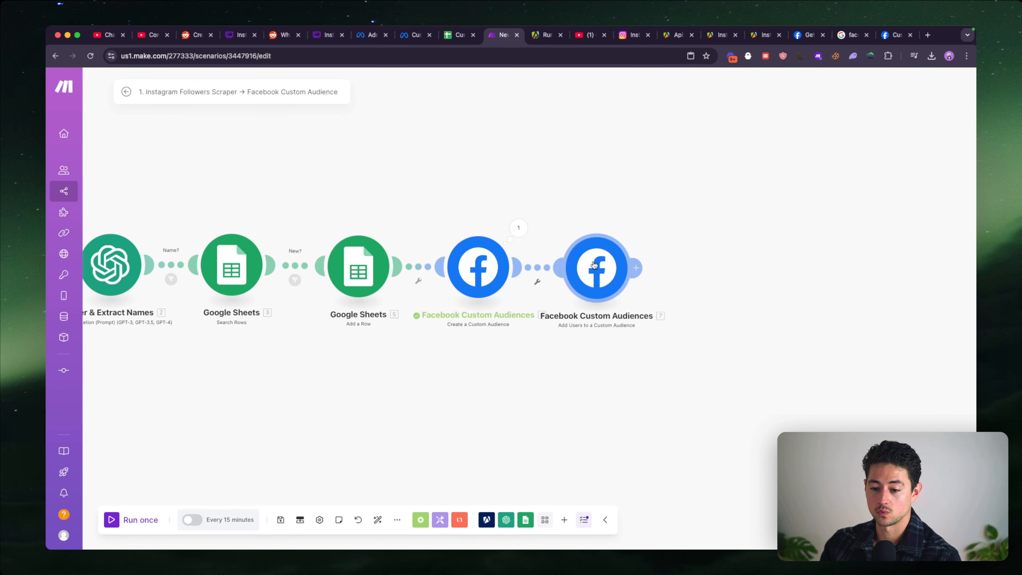
{"action": "right_click", "coordinate": [594, 264]}
{"action": "left_click", "coordinate": [620, 288]}
{"action": "left_click", "coordinate": [726, 288]}
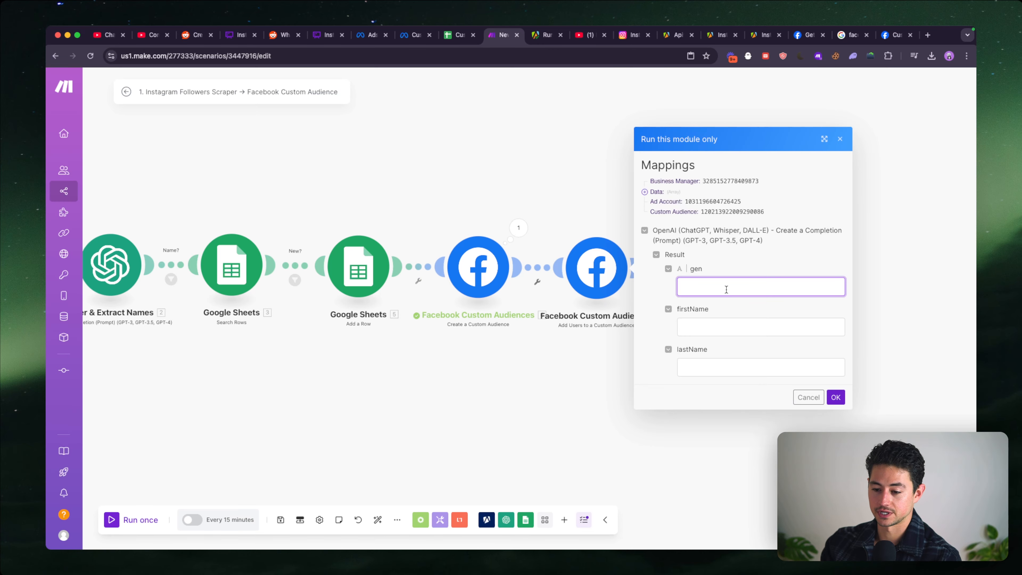
{"action": "type", "text": "M"}
{"action": "key", "text": "Tab"}
{"action": "key", "text": "Tab"}
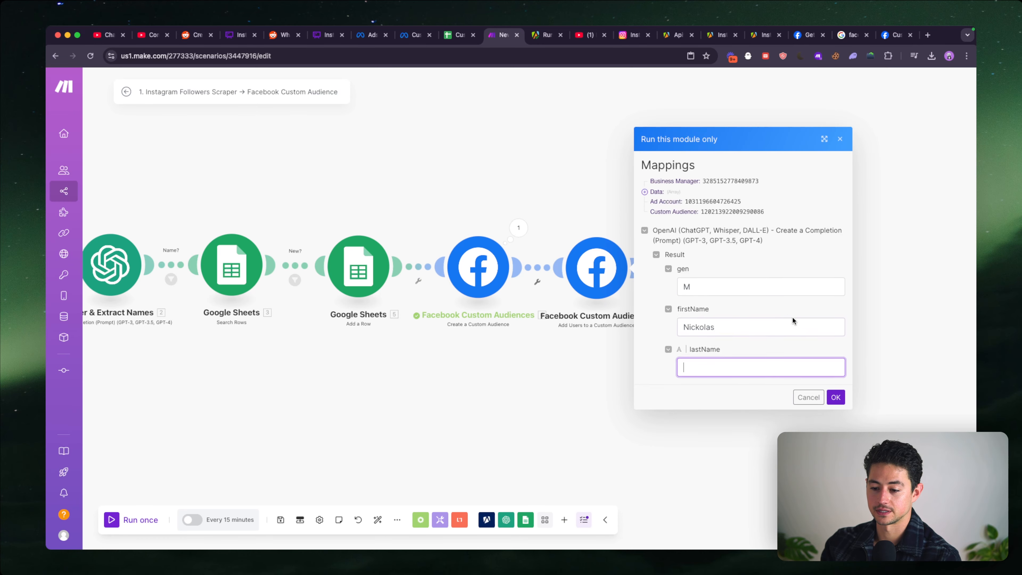
{"action": "left_click", "coordinate": [833, 394]}
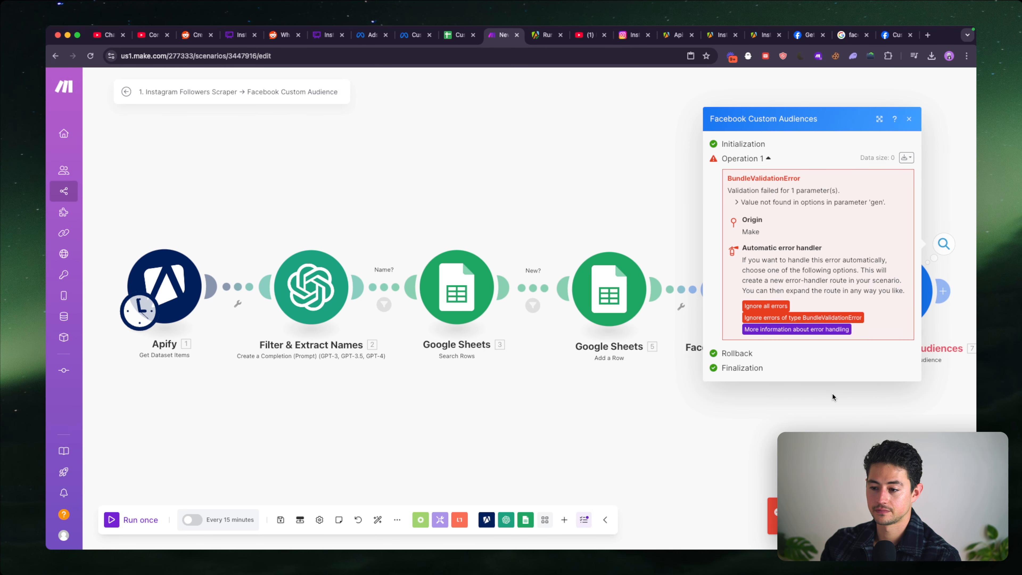
{"action": "left_click", "coordinate": [700, 199]}
- Reopen the Add Users to a Custom Audience module and check which raw value the item's gender option male stands for
{"action": "left_click_drag", "start_coordinate": [891, 244], "coordinate": [744, 239]}
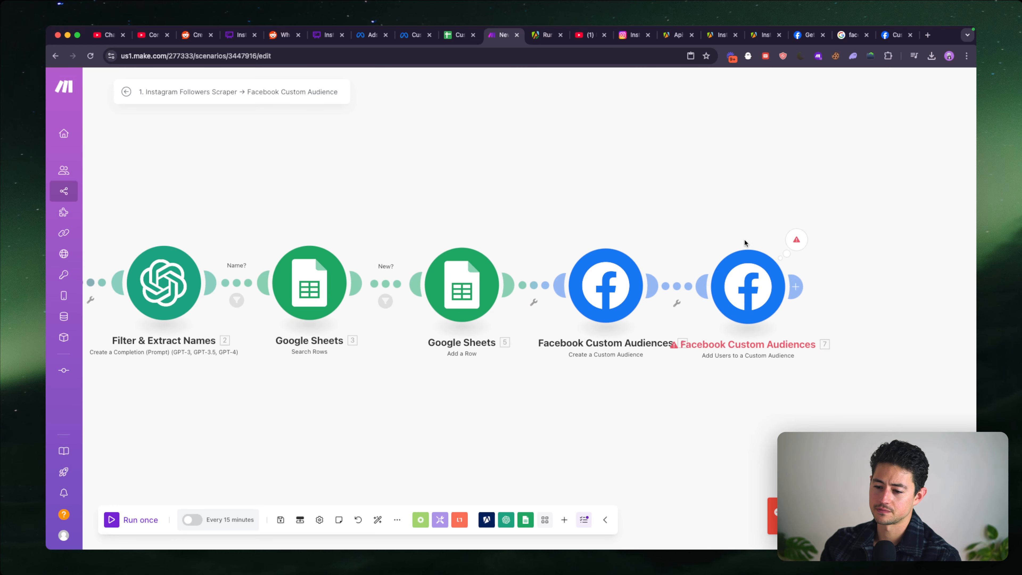
{"action": "left_click", "coordinate": [746, 278]}
{"action": "scroll", "coordinate": [643, 309], "scroll_direction": "down", "scroll_amount": 8}
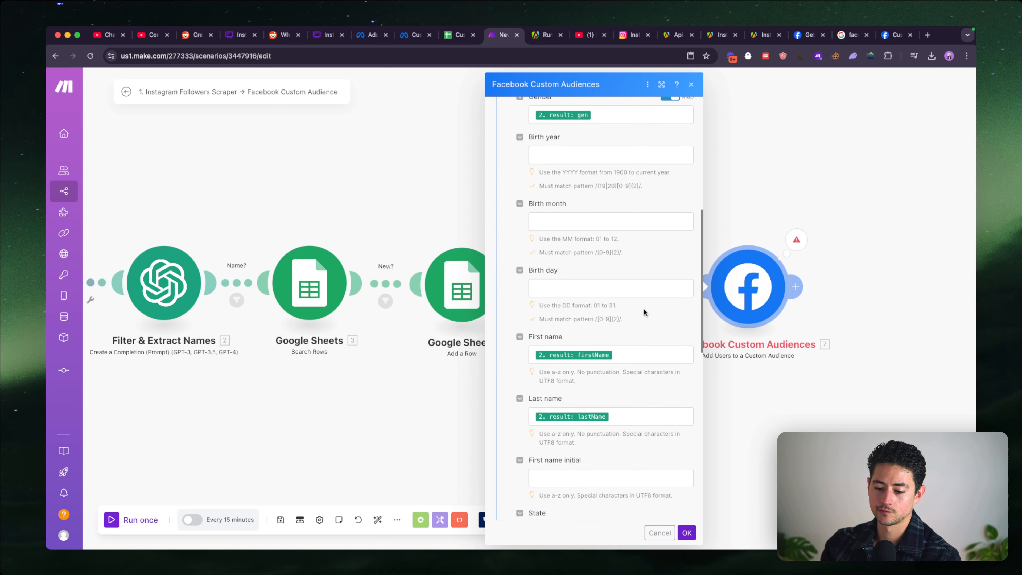
{"action": "scroll", "coordinate": [643, 310], "scroll_direction": "down", "scroll_amount": 10}
{"action": "scroll", "coordinate": [643, 309], "scroll_direction": "up", "scroll_amount": 8}
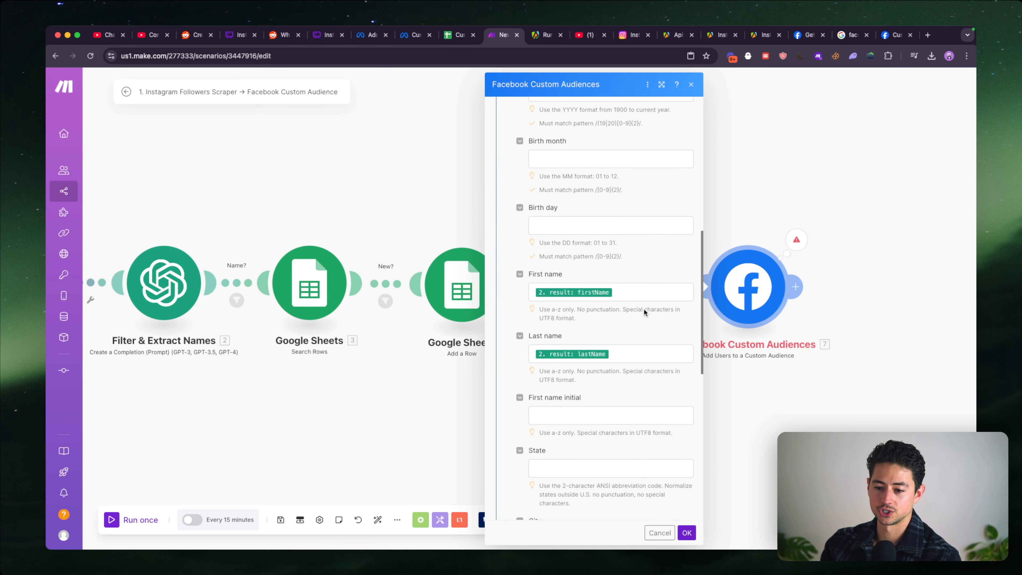
{"action": "scroll", "coordinate": [643, 309], "scroll_direction": "up", "scroll_amount": 4}
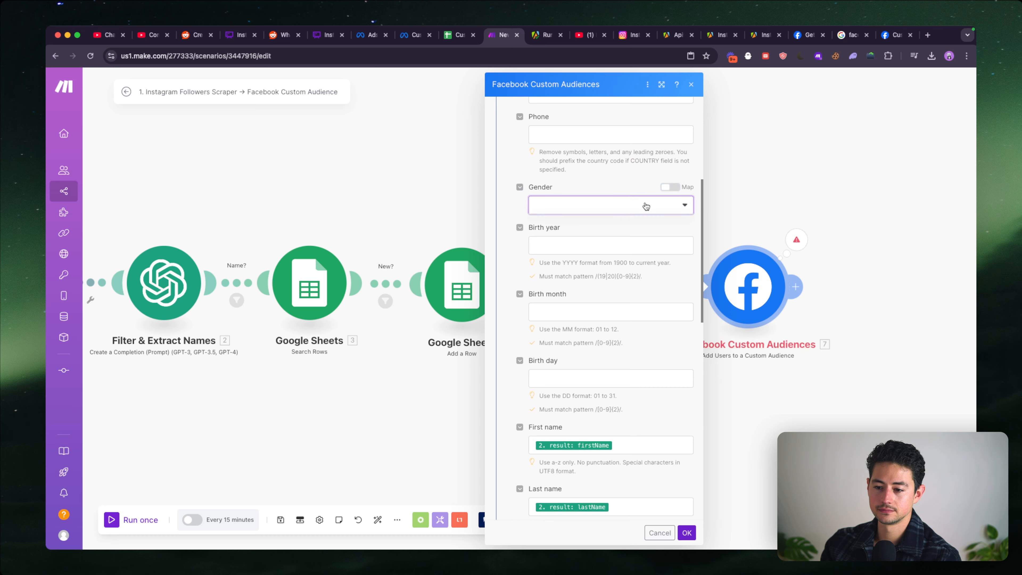
{"action": "left_click", "coordinate": [645, 205]}
{"action": "left_click", "coordinate": [638, 221]}
{"action": "left_click", "coordinate": [669, 187]}
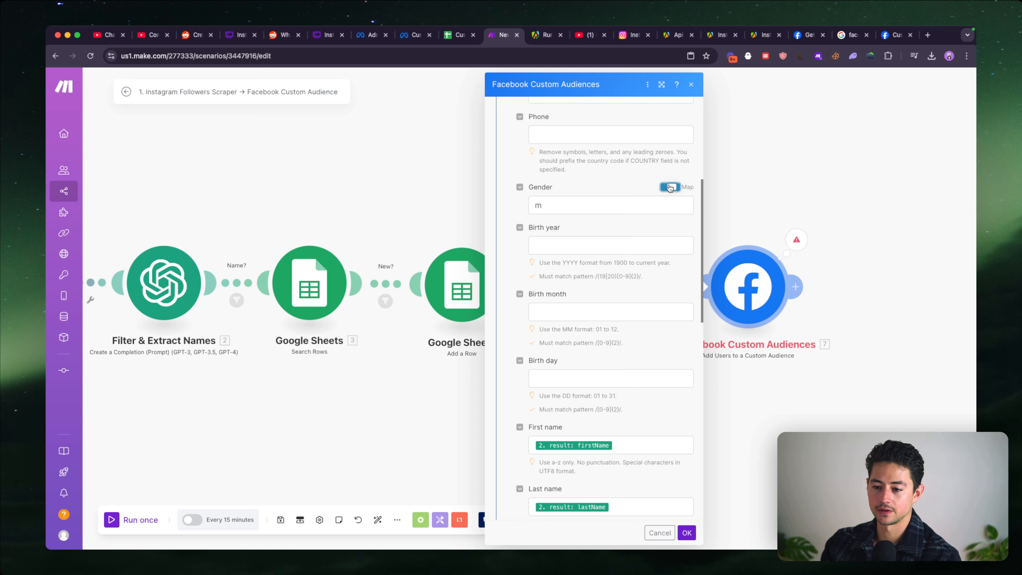
{"action": "left_click", "coordinate": [623, 204]}
{"action": "left_click", "coordinate": [670, 187]}
{"action": "left_click", "coordinate": [644, 206]}
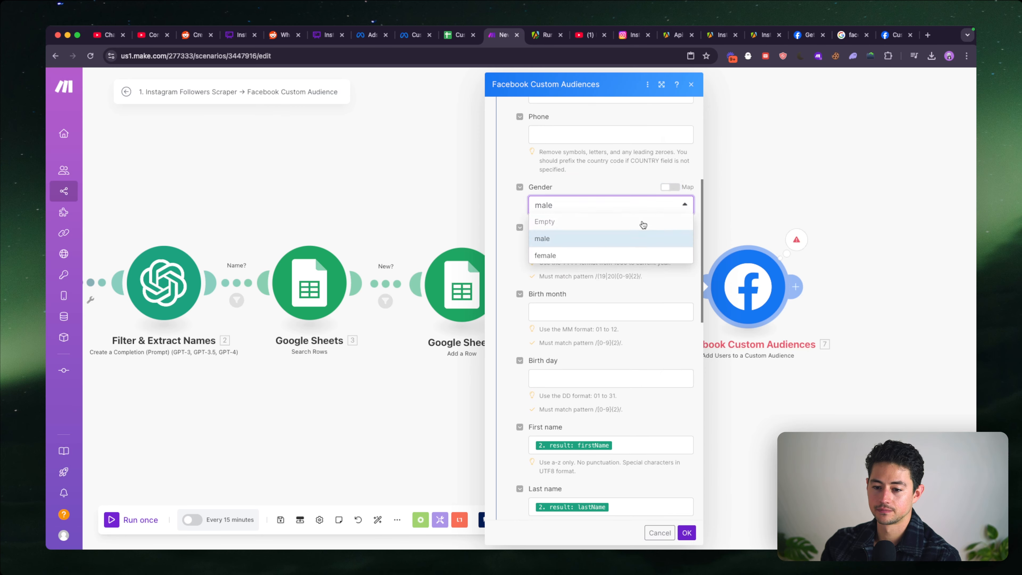
- Map the item's gender to the gen result of Filter & Extract Names wrapped in the lower function, and save the module
{"action": "left_click", "coordinate": [636, 230]}
{"action": "left_click", "coordinate": [670, 187]}
{"action": "left_click", "coordinate": [660, 203]}
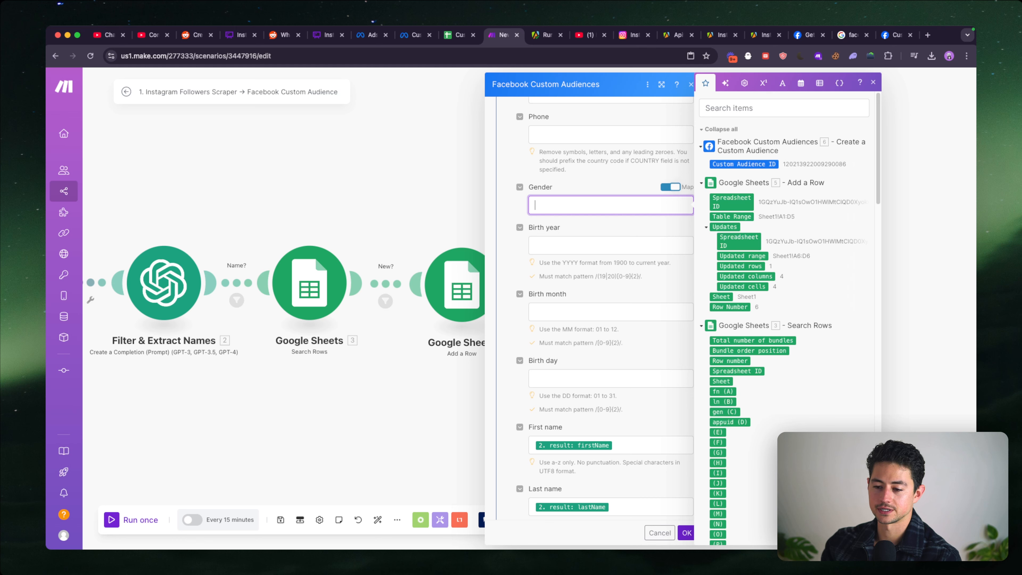
{"action": "scroll", "coordinate": [771, 210], "scroll_direction": "down", "scroll_amount": 20}
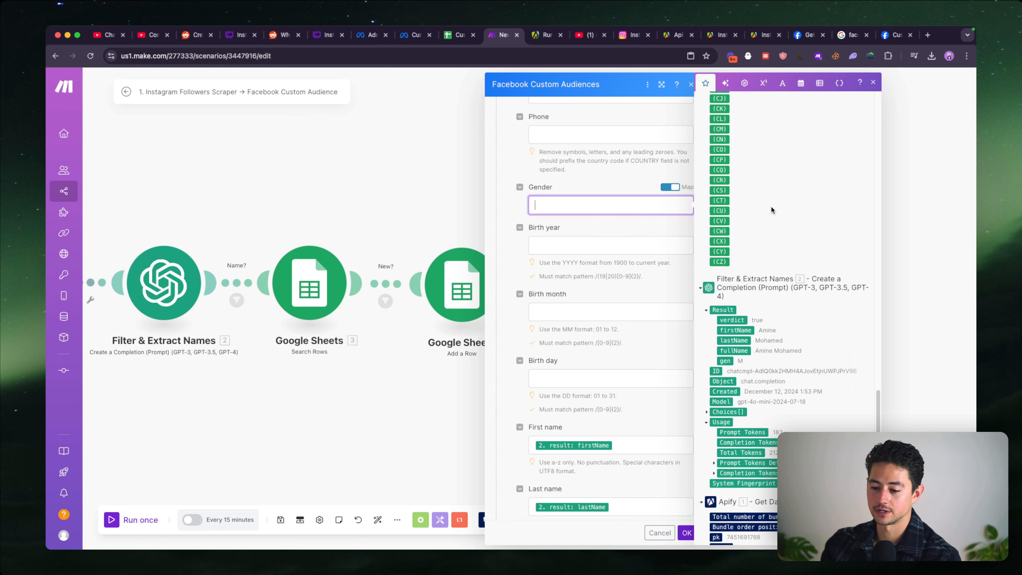
{"action": "left_click", "coordinate": [725, 361]}
{"action": "key", "text": "Left"}
{"action": "type", "text": "lower"}
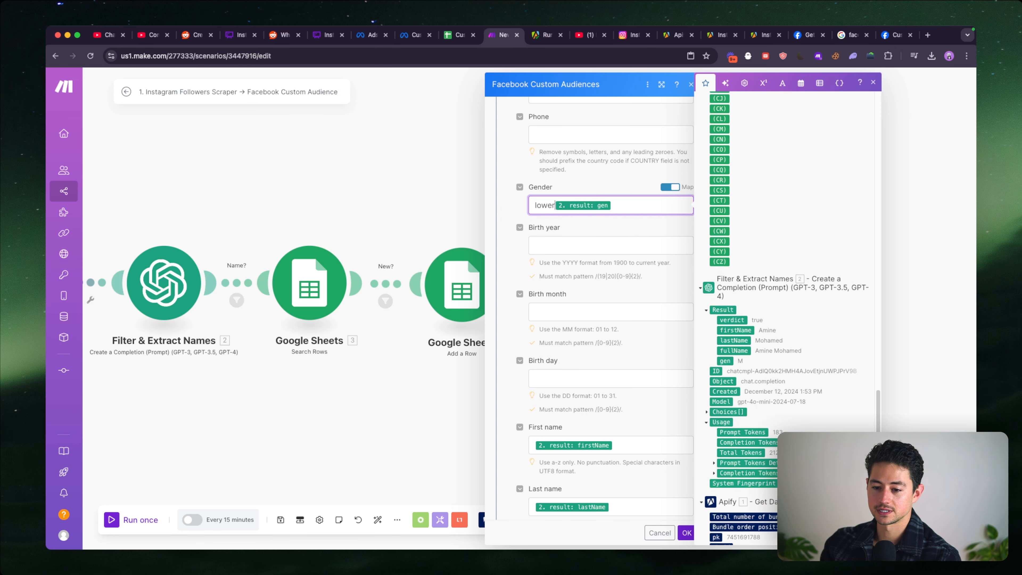
{"action": "left_click", "coordinate": [686, 532]}
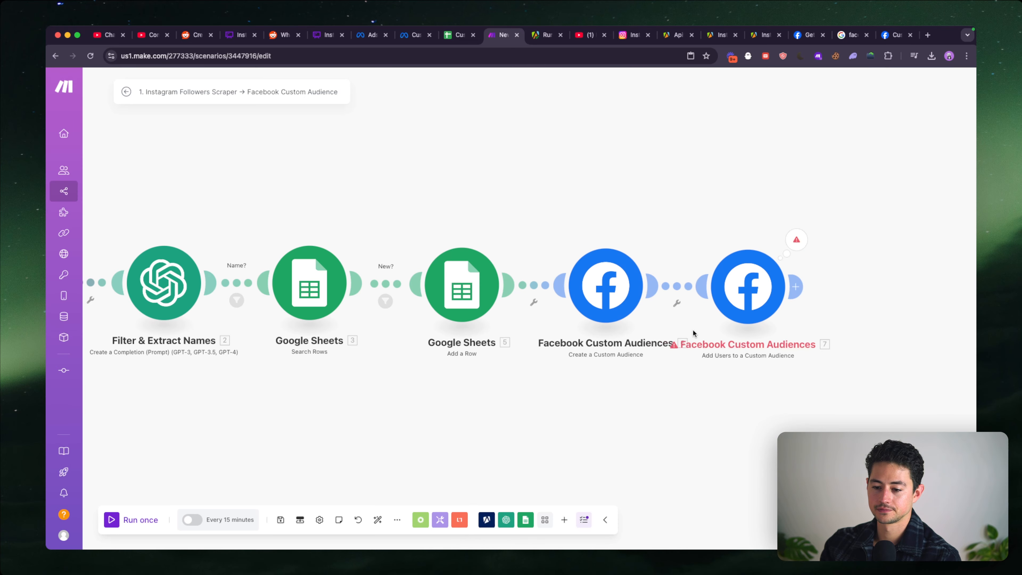
- Run the Add Users to a Custom Audience module alone again with gen M and a sample first and last name
{"action": "right_click", "coordinate": [741, 294]}
{"action": "left_click", "coordinate": [775, 317]}
{"action": "type", "text": "M"}
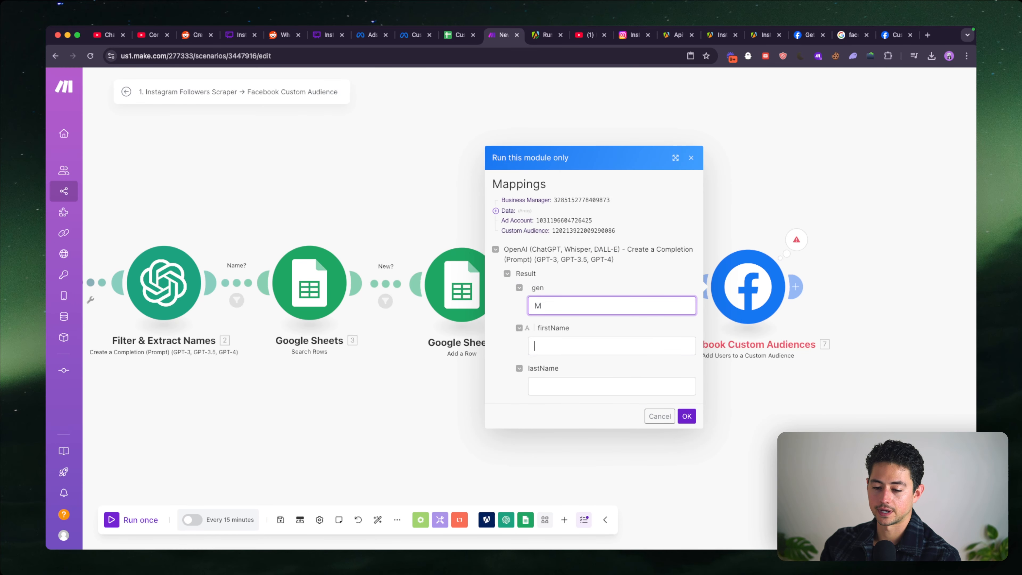
{"action": "key", "text": "Tab"}
{"action": "left_click", "coordinate": [686, 416]}
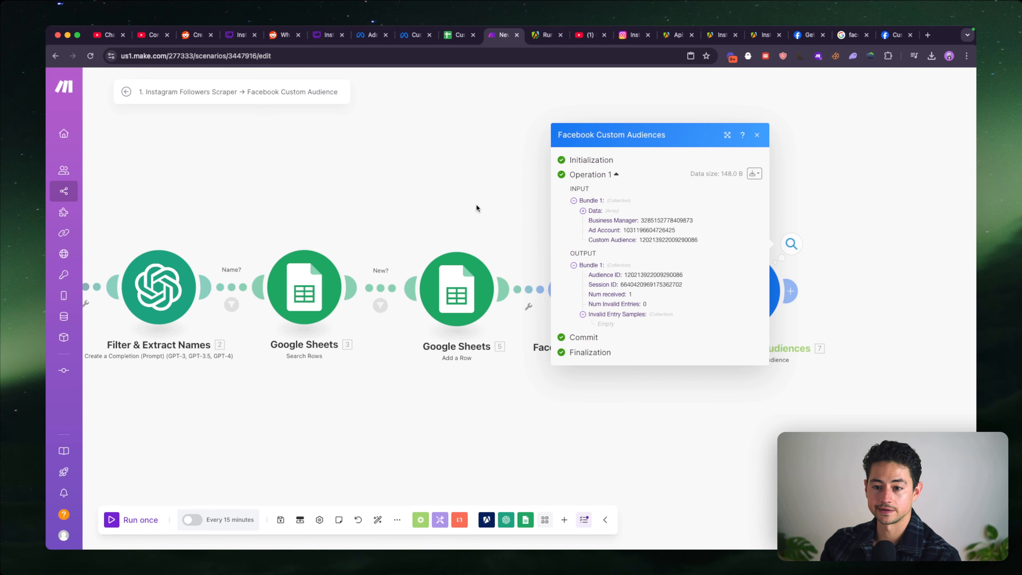
{"action": "left_click", "coordinate": [476, 205]}
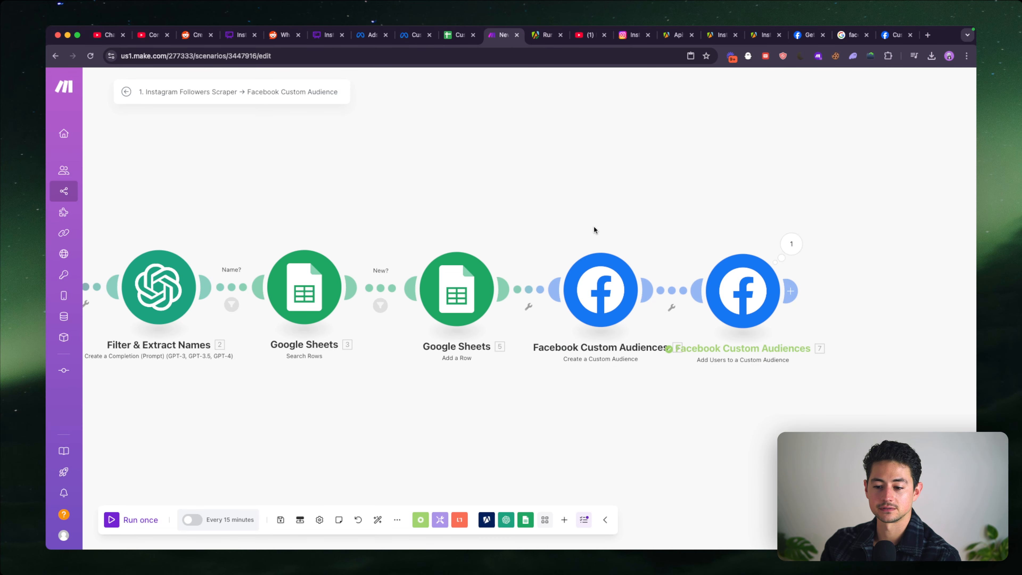
- Switch to Meta Ads Manager, leave the customer list dialog, and change the audiences page to the LeftClick ad account
{"action": "left_click", "coordinate": [412, 35]}
{"action": "left_click", "coordinate": [366, 36]}
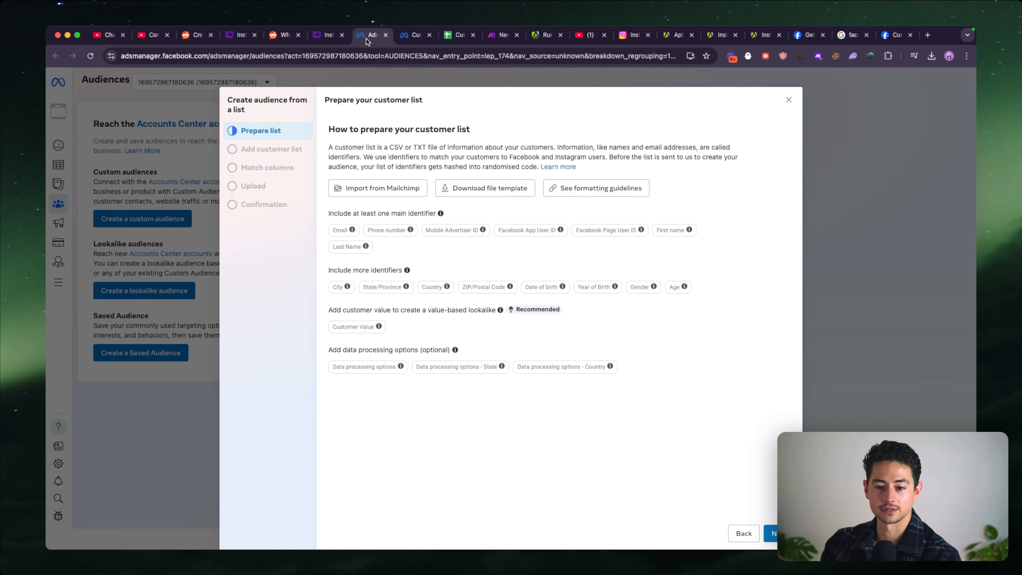
{"action": "left_click", "coordinate": [195, 131]}
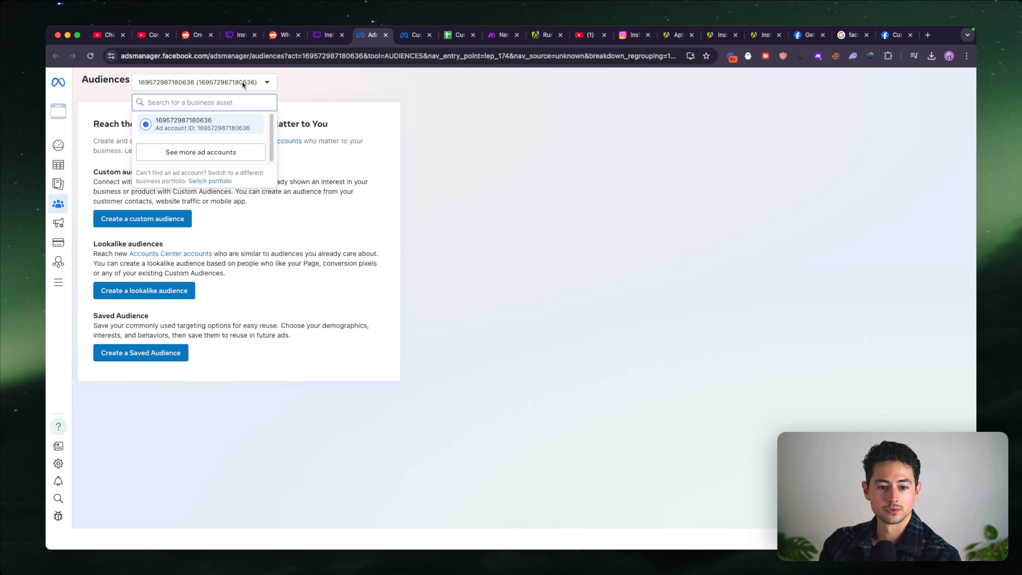
{"action": "left_click", "coordinate": [237, 152]}
{"action": "left_click", "coordinate": [197, 134]}
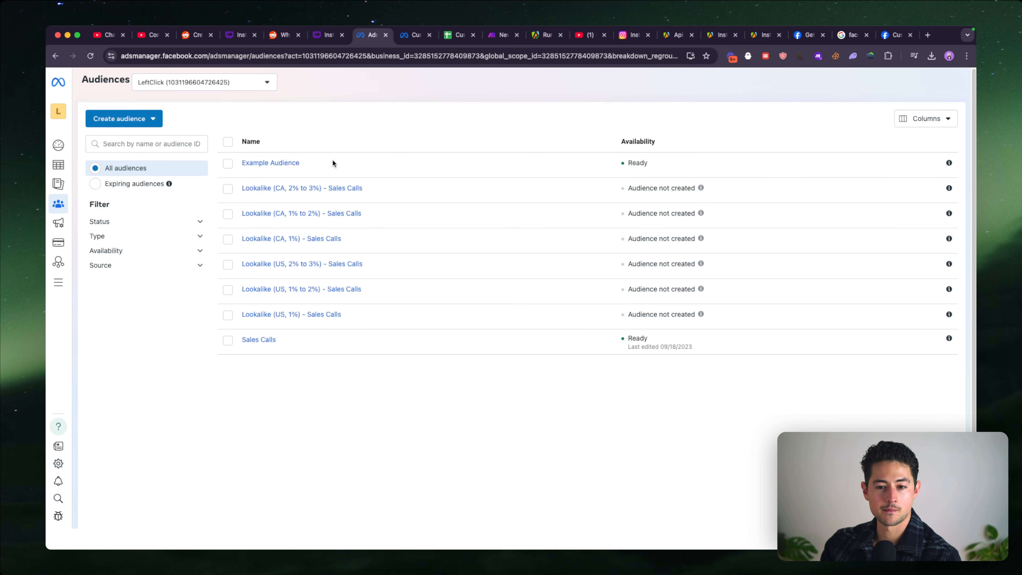
- Open Example Audience and examine its summary, usage and change history for the added user
{"action": "left_click", "coordinate": [290, 163]}
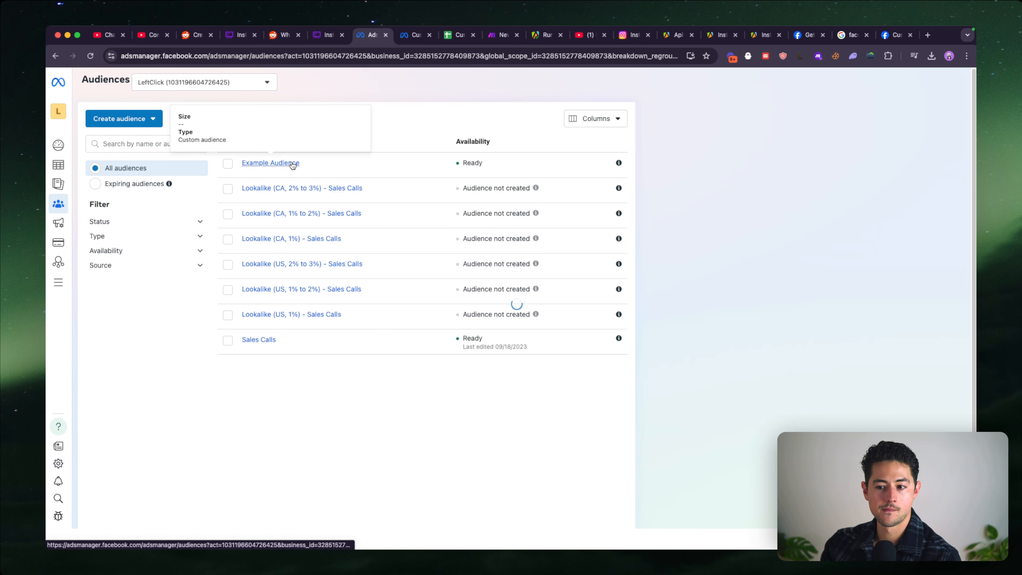
{"action": "scroll", "coordinate": [916, 180], "scroll_direction": "up", "scroll_amount": 5}
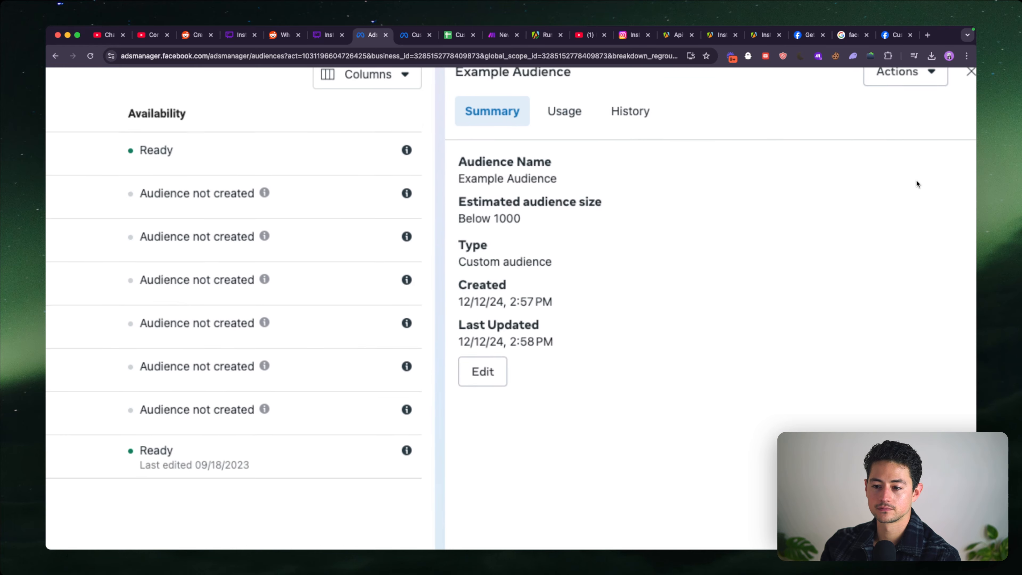
{"action": "scroll", "coordinate": [916, 181], "scroll_direction": "down", "scroll_amount": 2}
{"action": "scroll", "coordinate": [916, 183], "scroll_direction": "down", "scroll_amount": 3}
{"action": "left_click", "coordinate": [710, 139]}
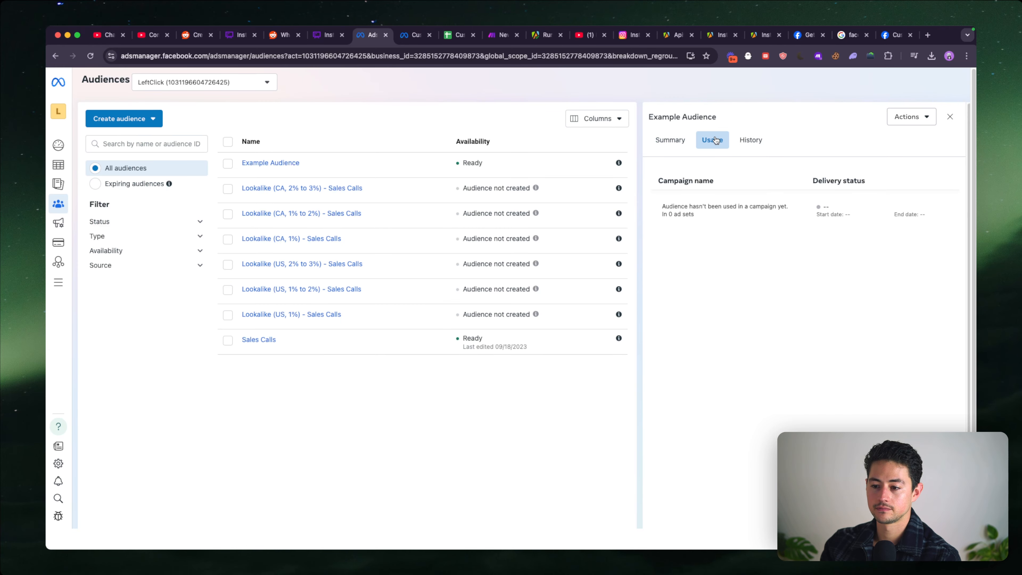
{"action": "left_click", "coordinate": [746, 139]}
{"action": "scroll", "coordinate": [695, 221], "scroll_direction": "up", "scroll_amount": 5}
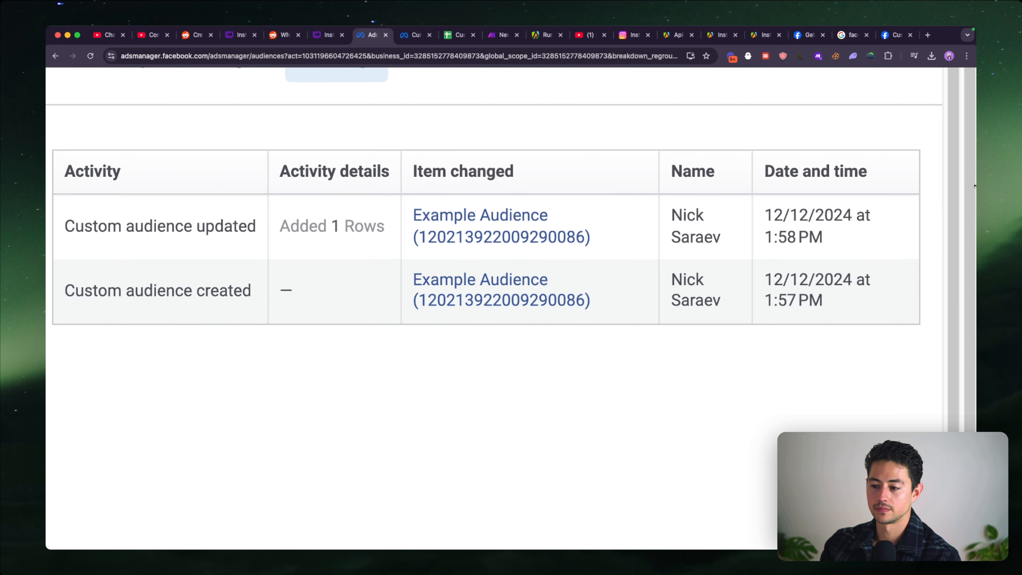
{"action": "mouse_move", "coordinate": [695, 221]}
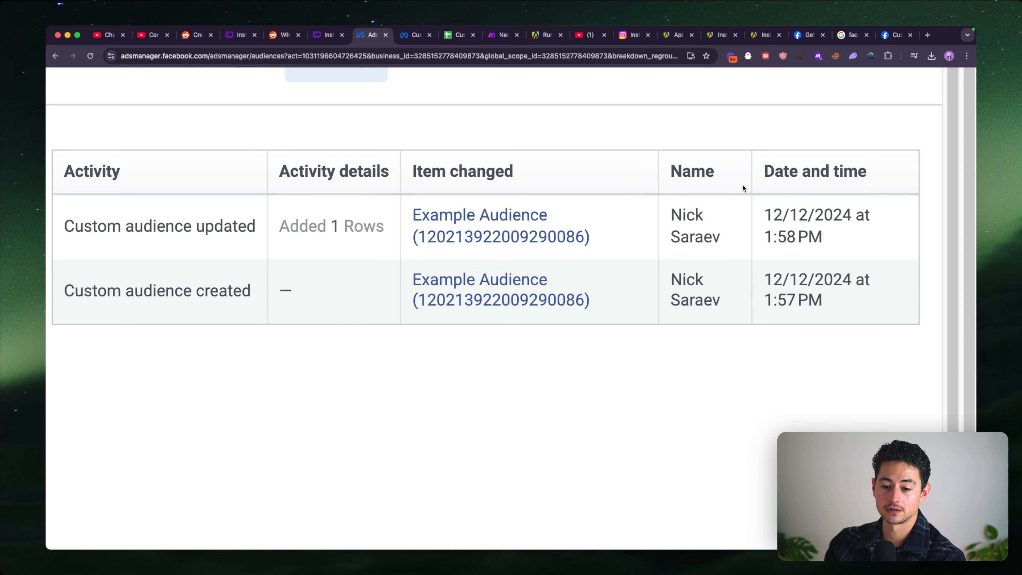
{"action": "scroll", "coordinate": [722, 309], "scroll_direction": "down", "scroll_amount": 5}
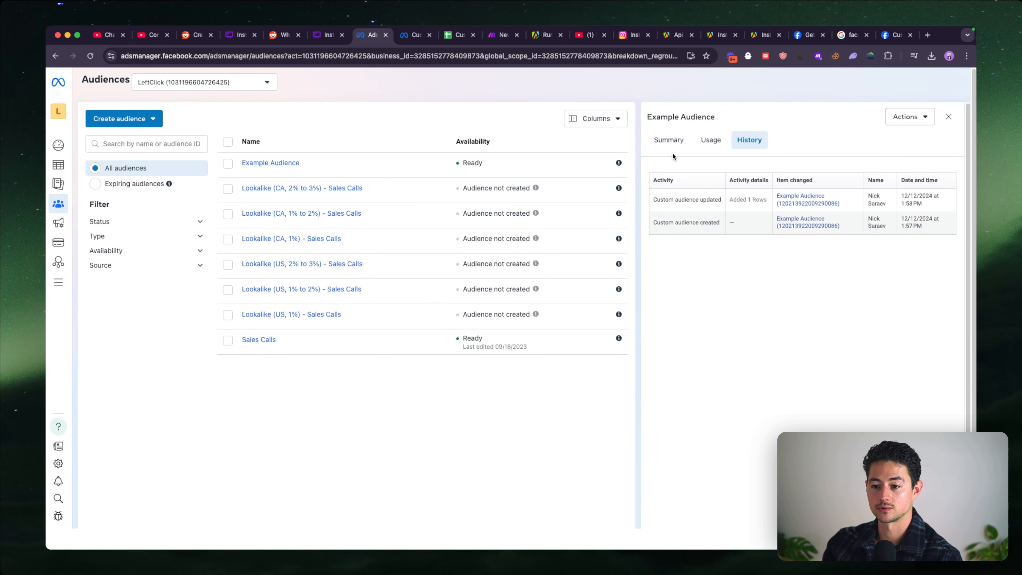
{"action": "left_click", "coordinate": [670, 142]}
{"action": "left_click", "coordinate": [739, 140]}
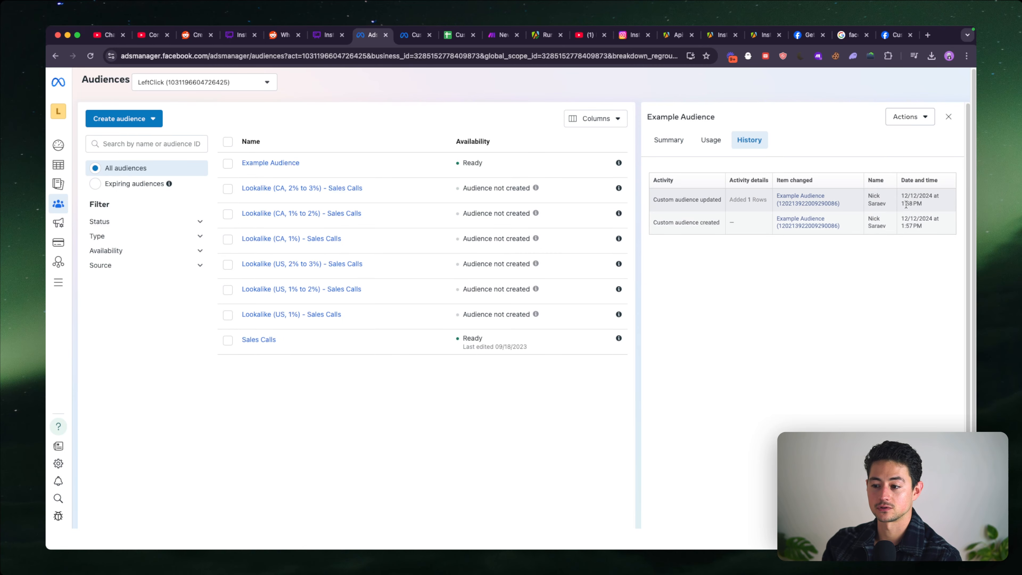
{"action": "left_click", "coordinate": [668, 140]}
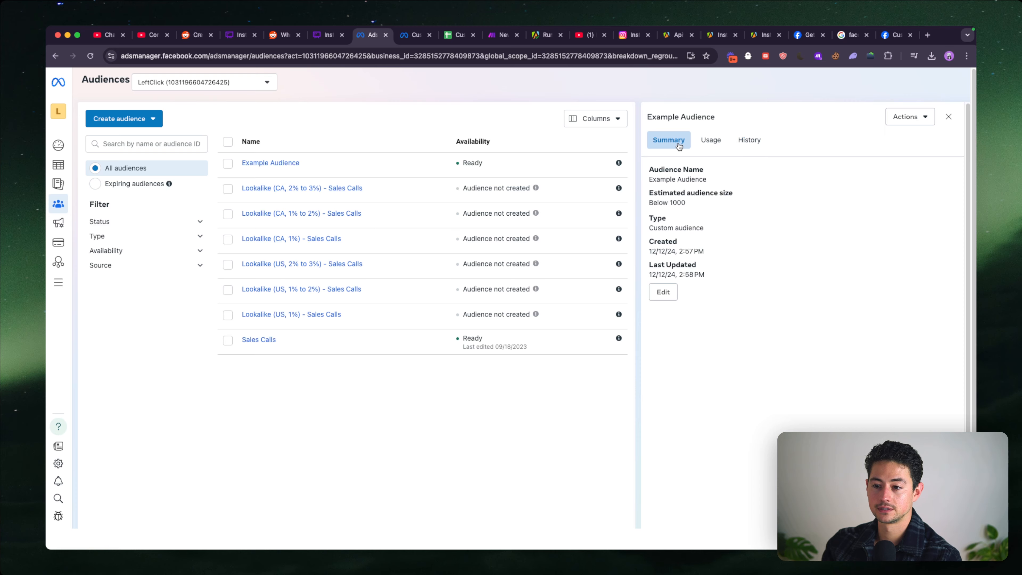
{"action": "left_click", "coordinate": [749, 140]}
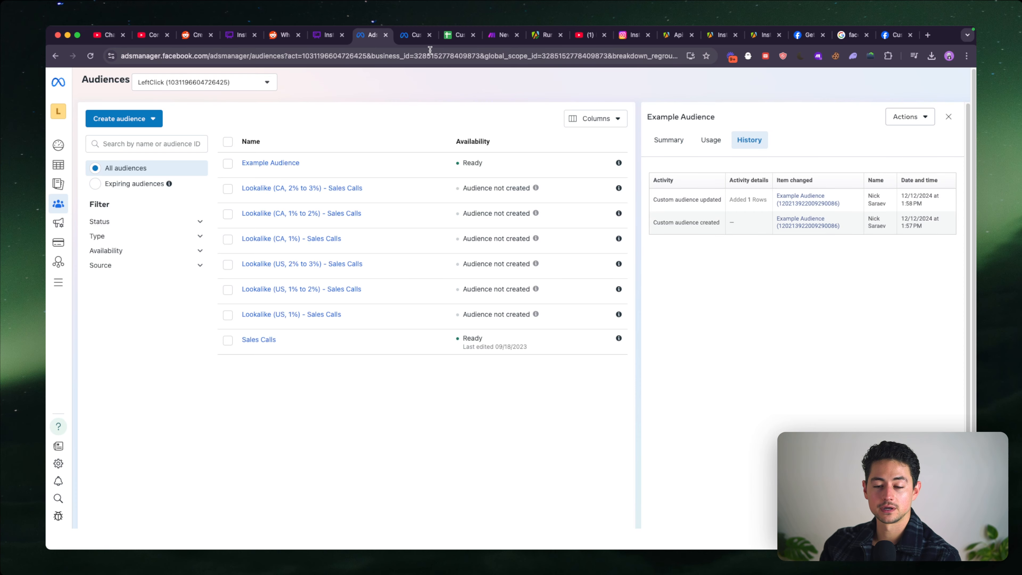
- Return to the Make scenario and look over the complete module chain
{"action": "left_click", "coordinate": [488, 37]}
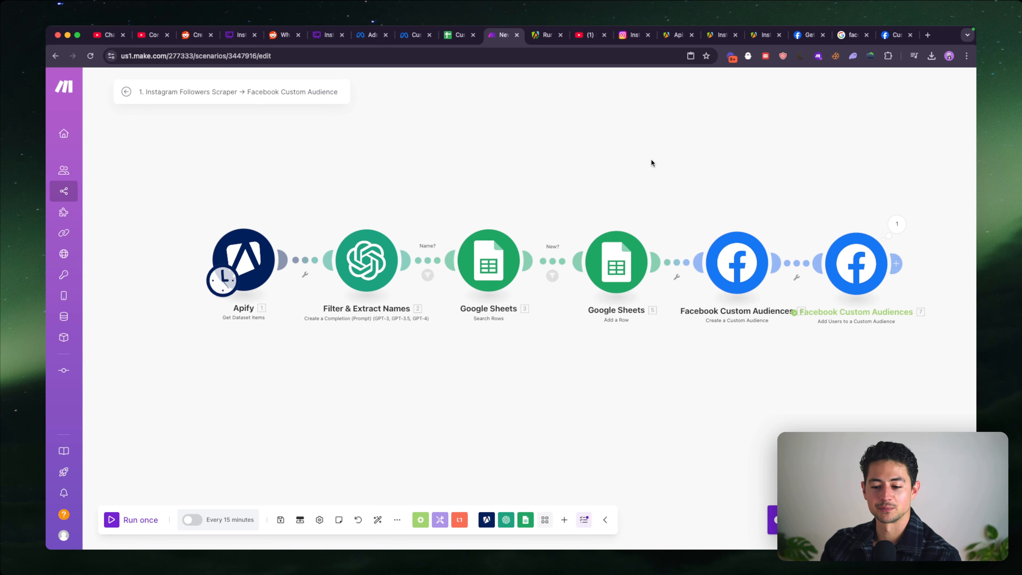
{"action": "left_click_drag", "start_coordinate": [650, 159], "coordinate": [587, 159]}
{"action": "scroll", "coordinate": [703, 282], "scroll_direction": "down", "scroll_amount": 2}
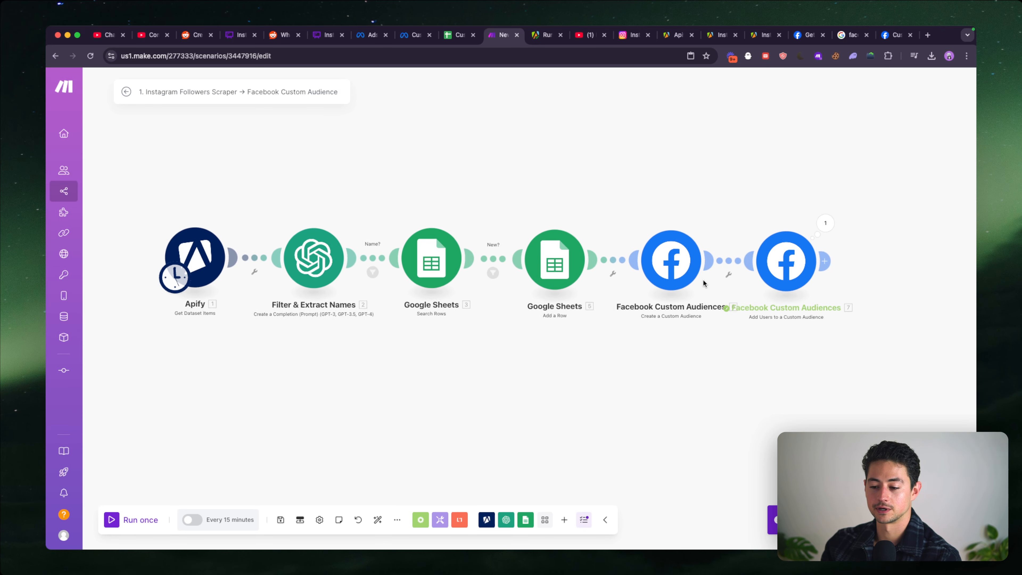
- Rename the Google Sheets Search Rows module to "Search if Exists"
{"action": "left_click_drag", "start_coordinate": [713, 332], "coordinate": [665, 332]}
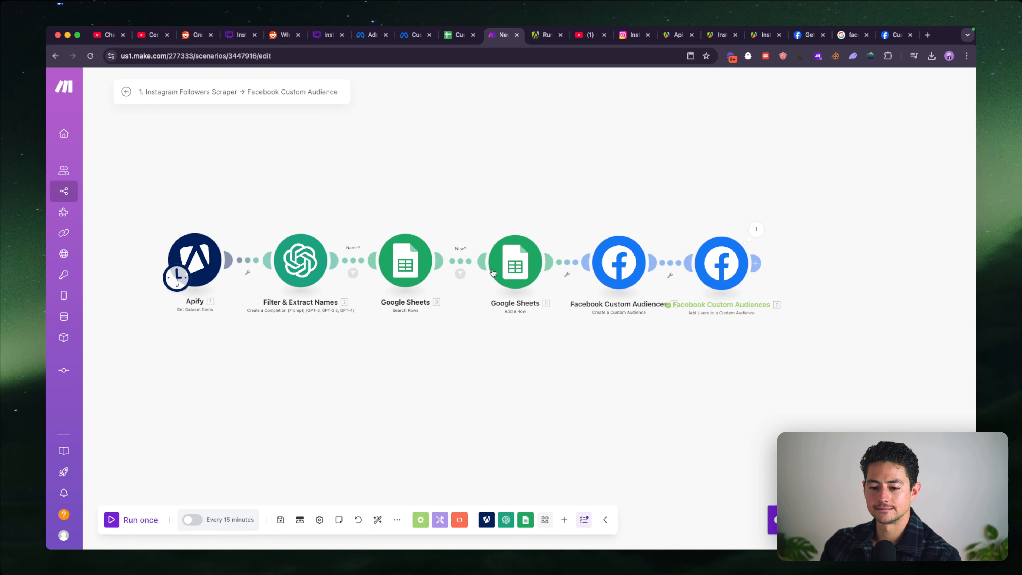
{"action": "right_click", "coordinate": [506, 263]}
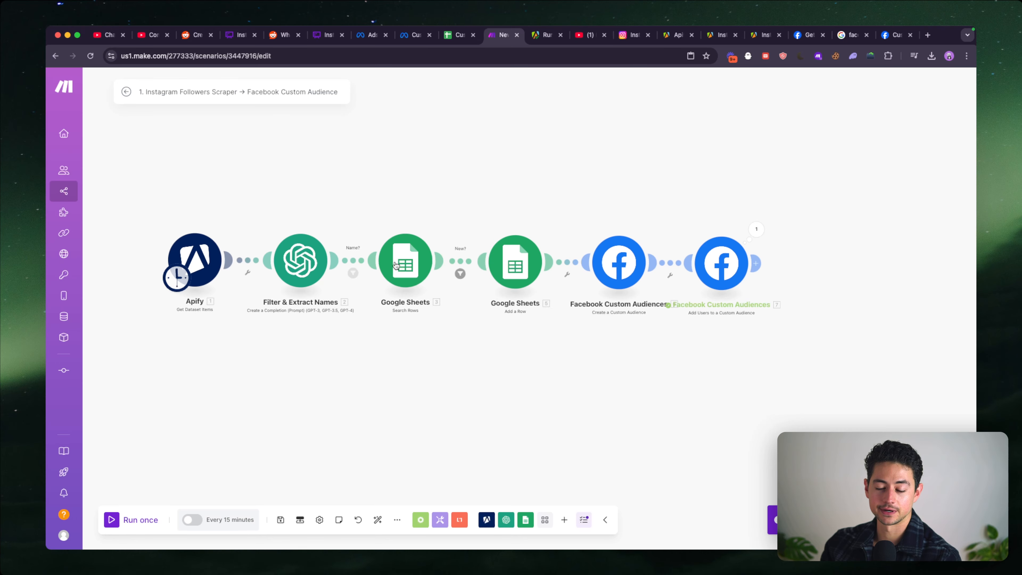
{"action": "right_click", "coordinate": [398, 264]}
{"action": "left_click", "coordinate": [435, 315]}
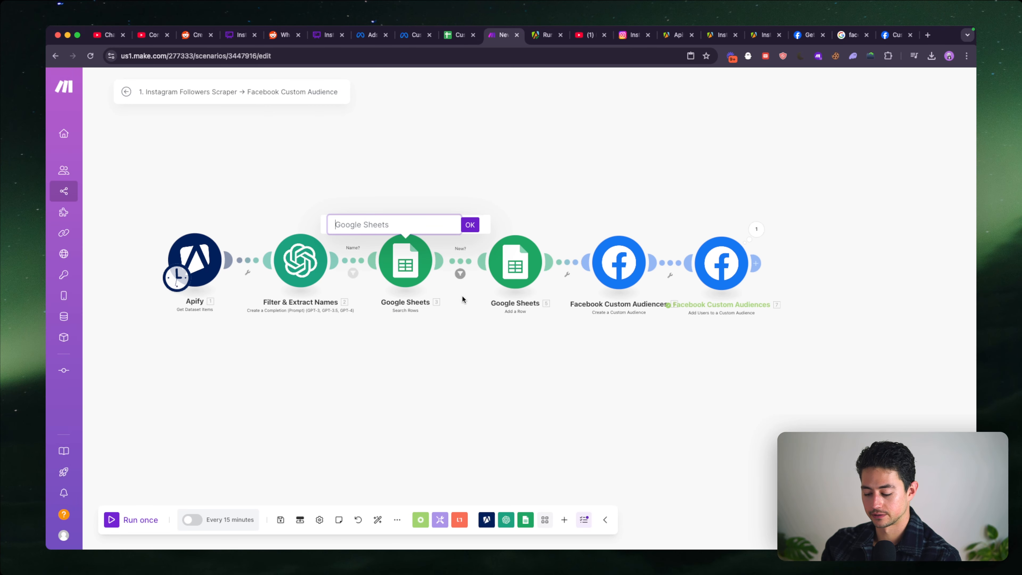
{"action": "type", "text": "Search if Prese"}
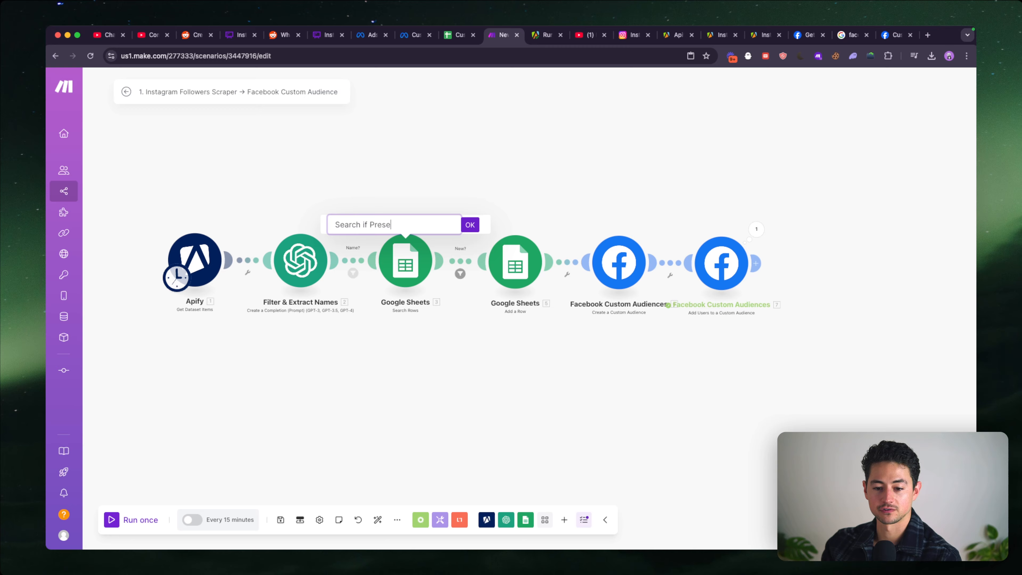
{"action": "key", "text": "shift+alt+Left"}
{"action": "type", "text": "Exists"}
{"action": "key", "text": "Return"}
- Rename the Google Sheets Add a Row module to "Add to DB"
{"action": "right_click", "coordinate": [518, 258]}
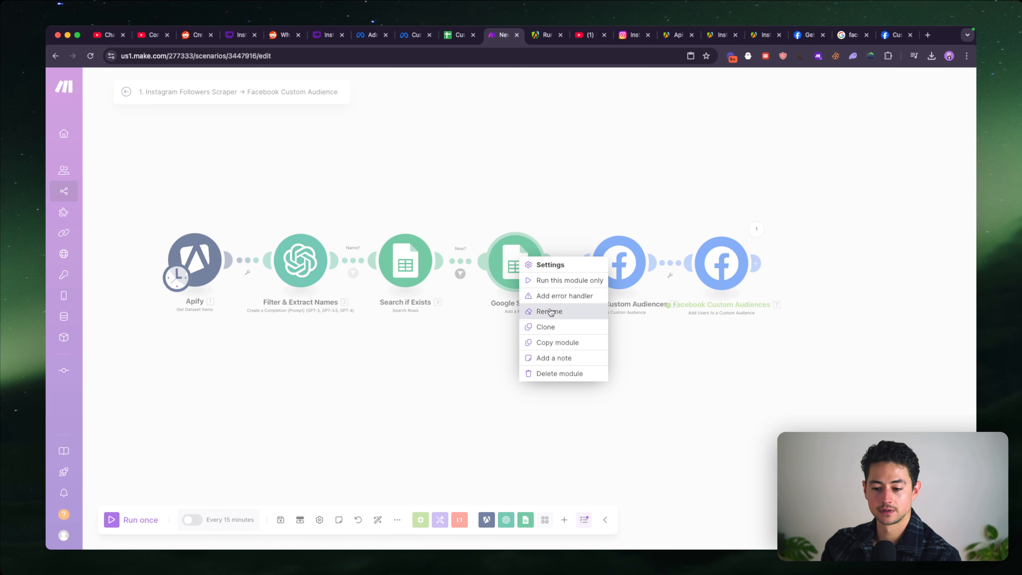
{"action": "left_click", "coordinate": [535, 311]}
{"action": "type", "text": "A"}
{"action": "key", "text": "BackSpace"}
{"action": "type", "text": "Upd"}
{"action": "type", "text": "Add to "}
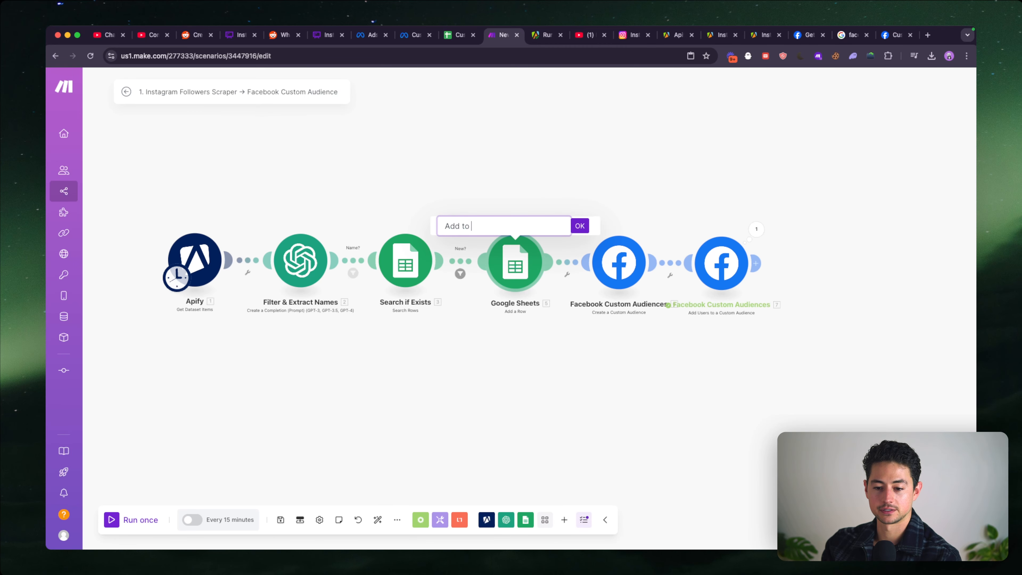
{"action": "type", "text": "DB"}
{"action": "key", "text": "Return"}
- Rename the Facebook module that creates a custom audience to "Create Custom Audience"
{"action": "scroll", "coordinate": [559, 309], "scroll_direction": "right", "scroll_amount": 2}
{"action": "right_click", "coordinate": [571, 261]}
{"action": "left_click", "coordinate": [612, 314]}
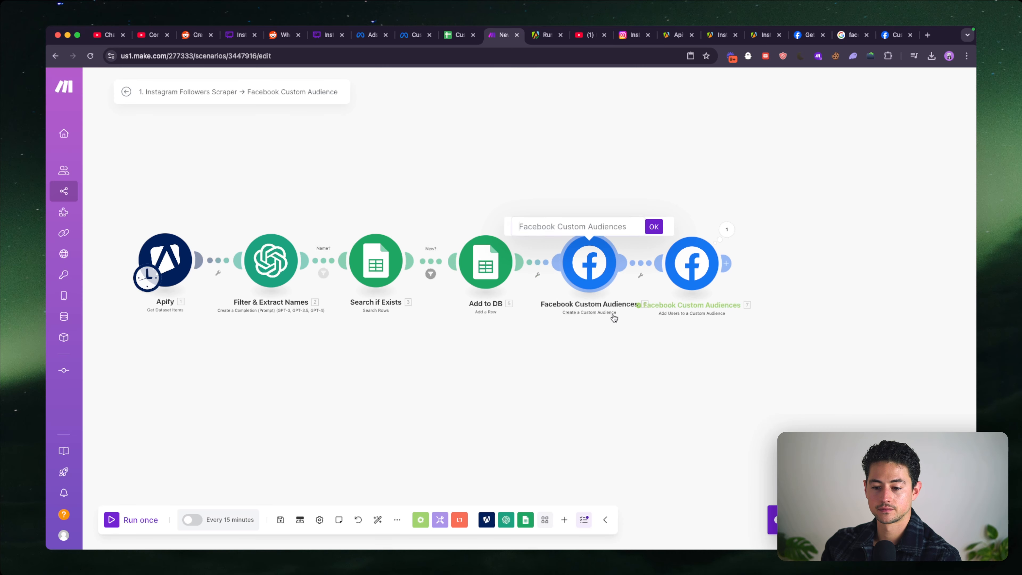
{"action": "type", "text": "Create Custom Audience"}
{"action": "key", "text": "Return"}
- Rename the final Facebook Custom Audiences module to "Add User to Custom Audience"
{"action": "scroll", "coordinate": [598, 330], "scroll_direction": "right", "scroll_amount": 3}
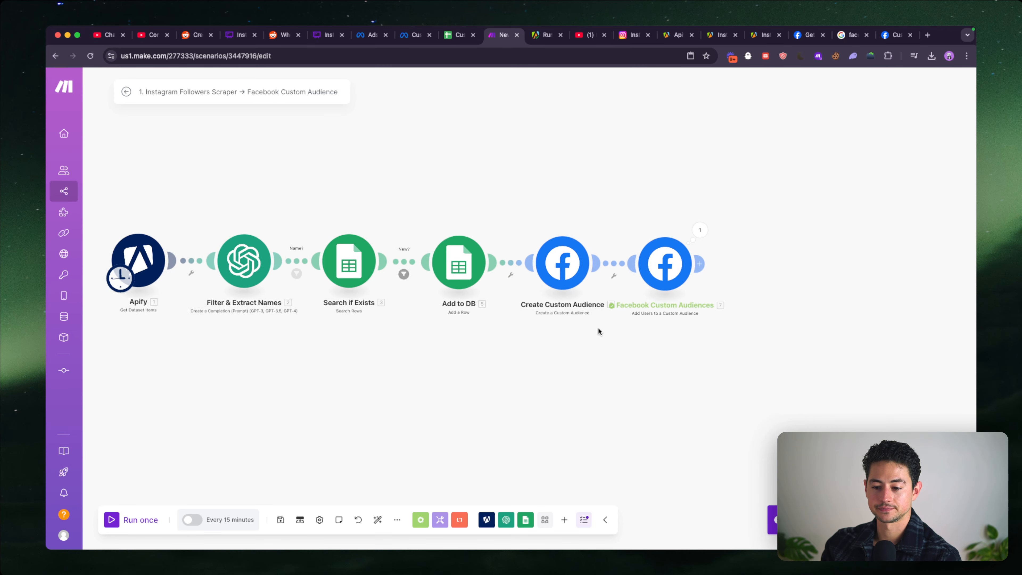
{"action": "right_click", "coordinate": [577, 263]}
{"action": "left_click", "coordinate": [616, 329]}
{"action": "type", "text": "Add"}
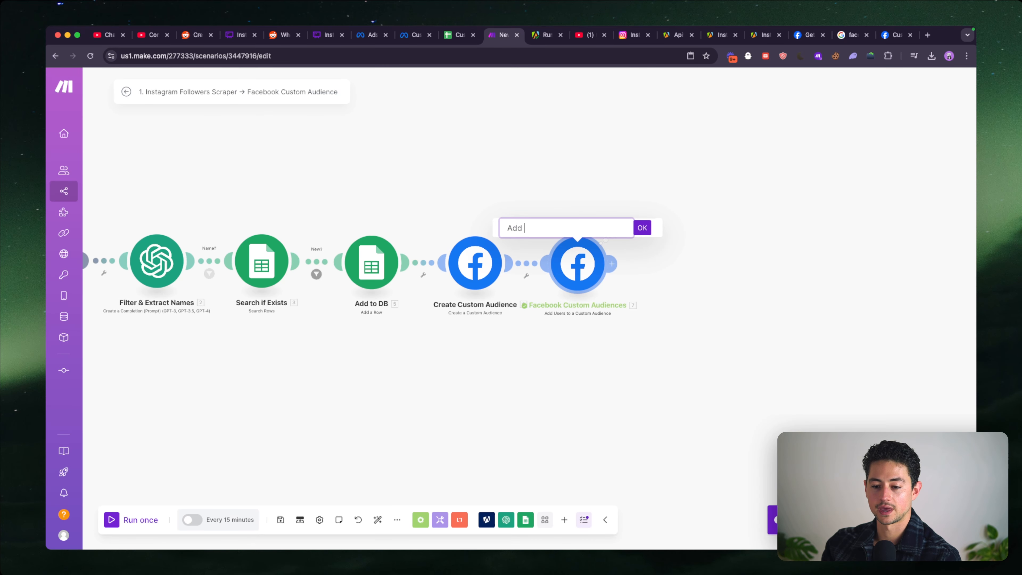
{"action": "type", "text": " User to Custom Audience"}
{"action": "key", "text": "Return"}
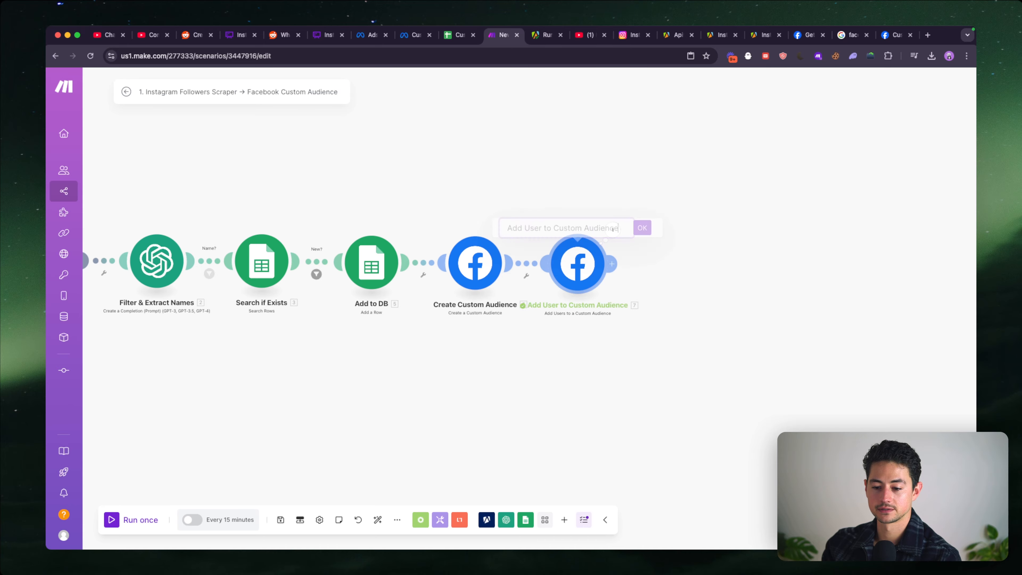
- Unlink Create Custom Audience and set it aside above the chain, connecting Add to DB directly to Add User to Custom Audience
{"action": "scroll", "coordinate": [780, 367], "scroll_direction": "left", "scroll_amount": 4}
{"action": "left_click", "coordinate": [675, 263]}
{"action": "left_click", "coordinate": [700, 285]}
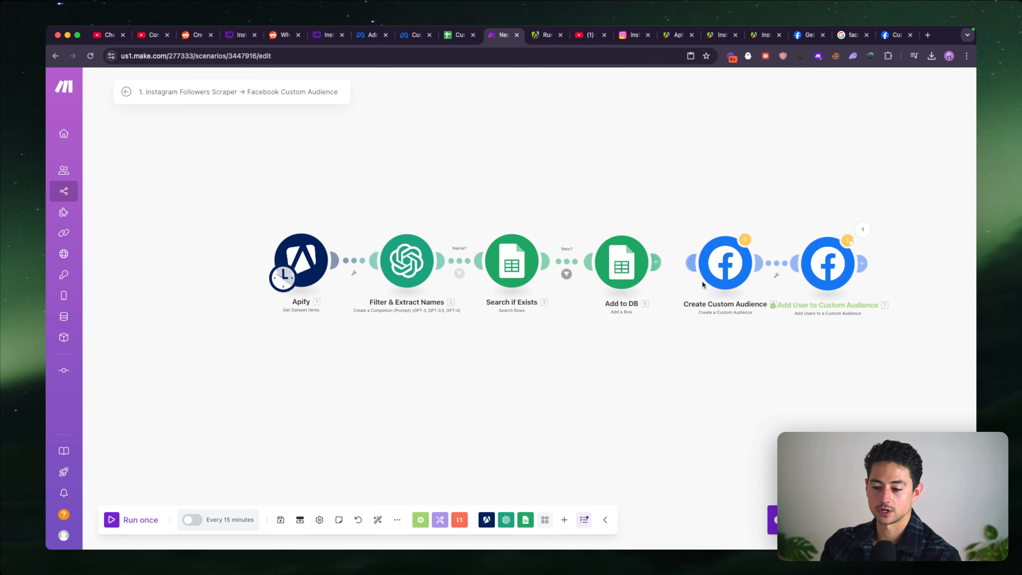
{"action": "left_click", "coordinate": [777, 262]}
{"action": "left_click", "coordinate": [801, 285]}
{"action": "left_click_drag", "start_coordinate": [744, 278], "coordinate": [677, 439]}
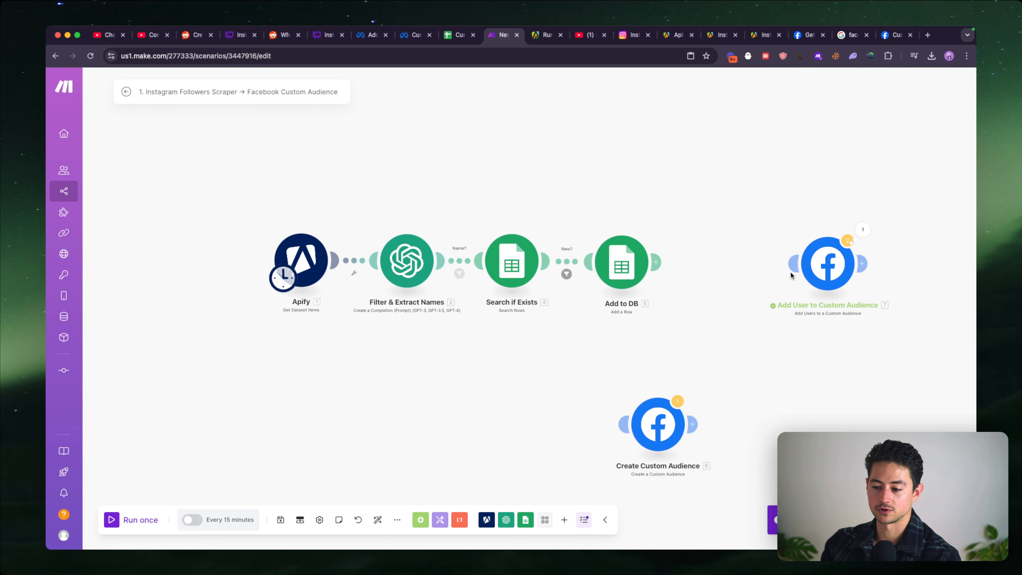
{"action": "mouse_move", "coordinate": [656, 262]}
{"action": "left_mouse_down"}
{"action": "mouse_move", "coordinate": [760, 267]}
{"action": "mouse_move", "coordinate": [721, 266]}
{"action": "left_mouse_up"}
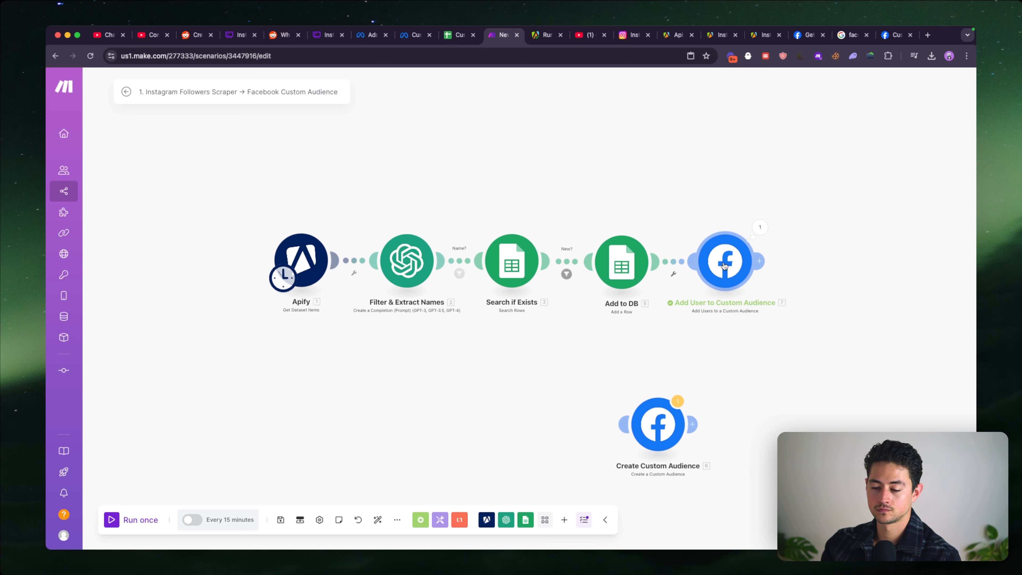
{"action": "left_click_drag", "start_coordinate": [629, 423], "coordinate": [169, 150]}
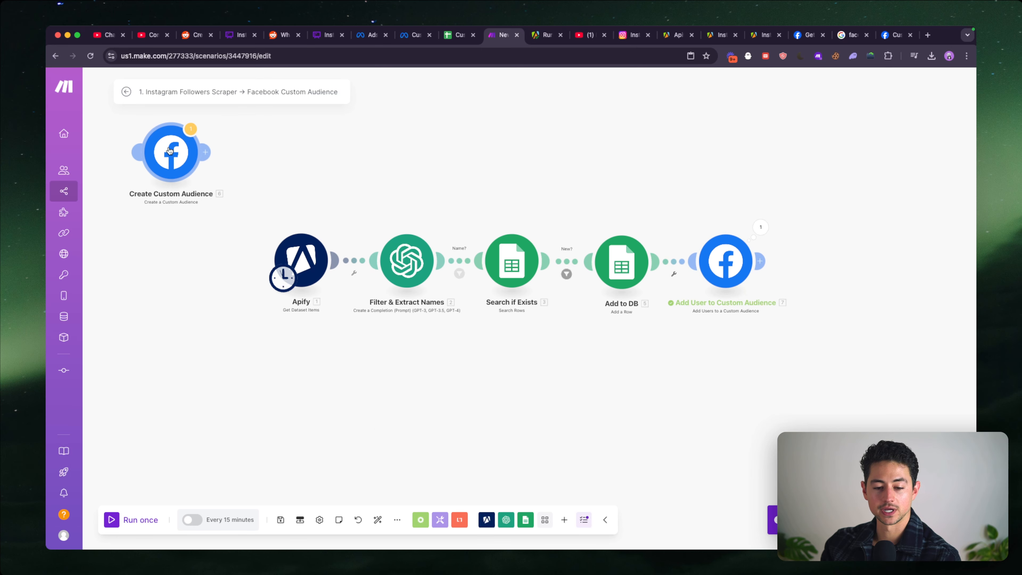
{"action": "scroll", "coordinate": [318, 325], "scroll_direction": "right", "scroll_amount": 3}
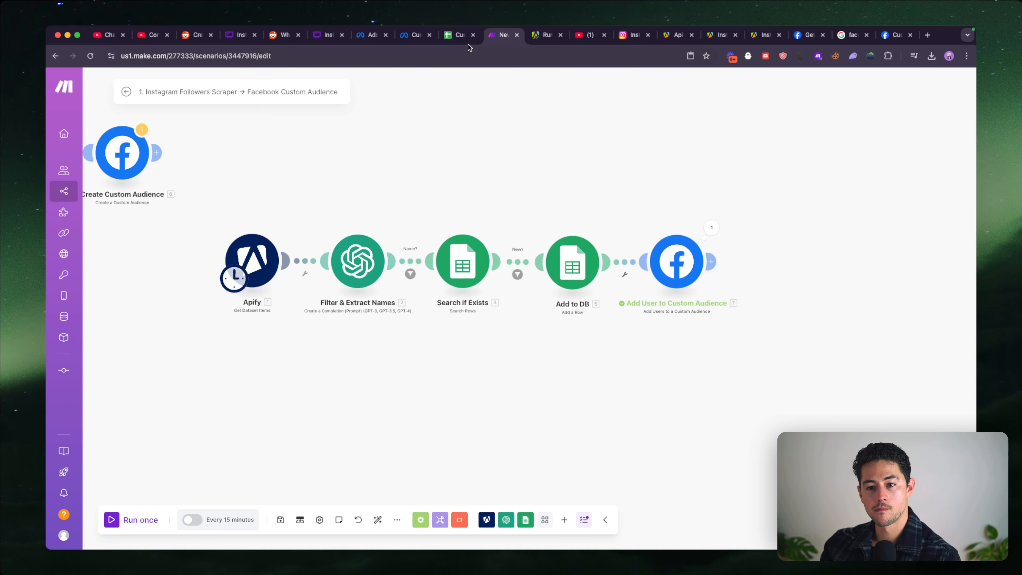
- Switch to the Custom Audience Database spreadsheet and clear the follower data in A3:D49
{"action": "left_click", "coordinate": [460, 36]}
{"action": "left_click", "coordinate": [175, 177]}
{"action": "left_click", "coordinate": [183, 186]}
{"action": "key", "text": "super+shift+Right"}
{"action": "key", "text": "super+shift+Down"}
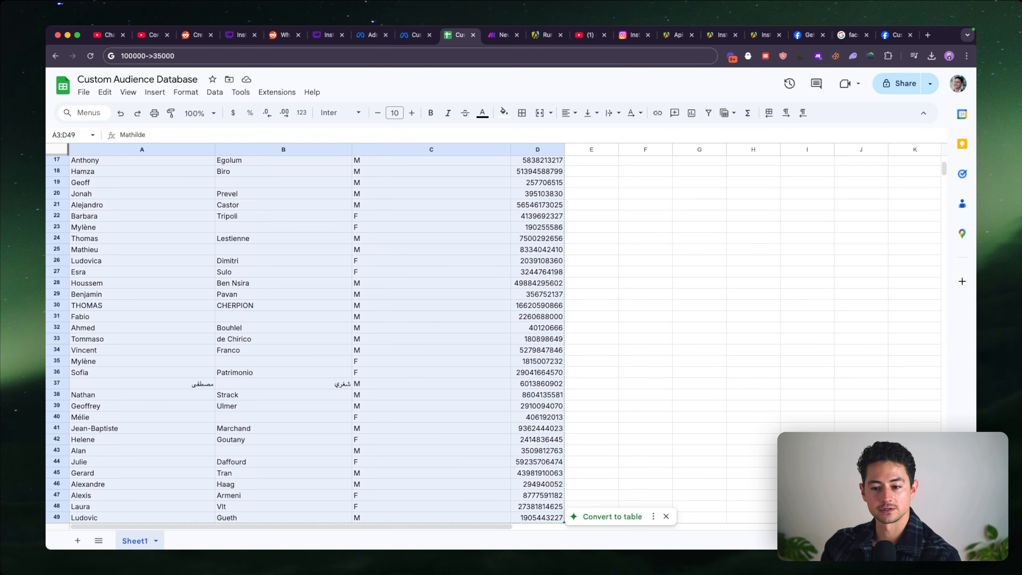
{"action": "key", "text": "BackSpace"}
{"action": "left_click", "coordinate": [197, 209]}
- Return to the Make scenario, run the whole chain once and save the scenario
{"action": "key", "text": "ctrl+Tab"}
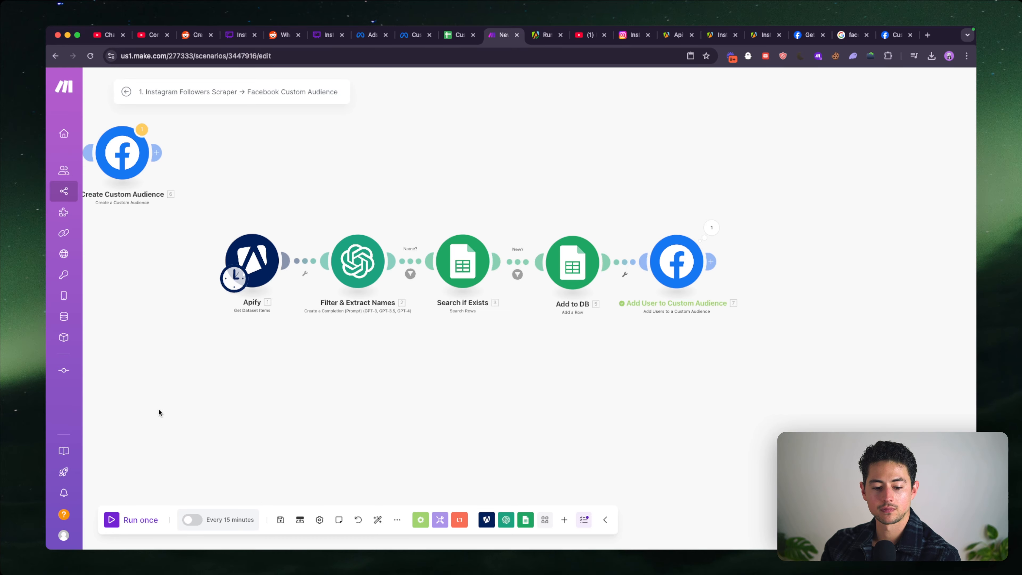
{"action": "left_click", "coordinate": [141, 520]}
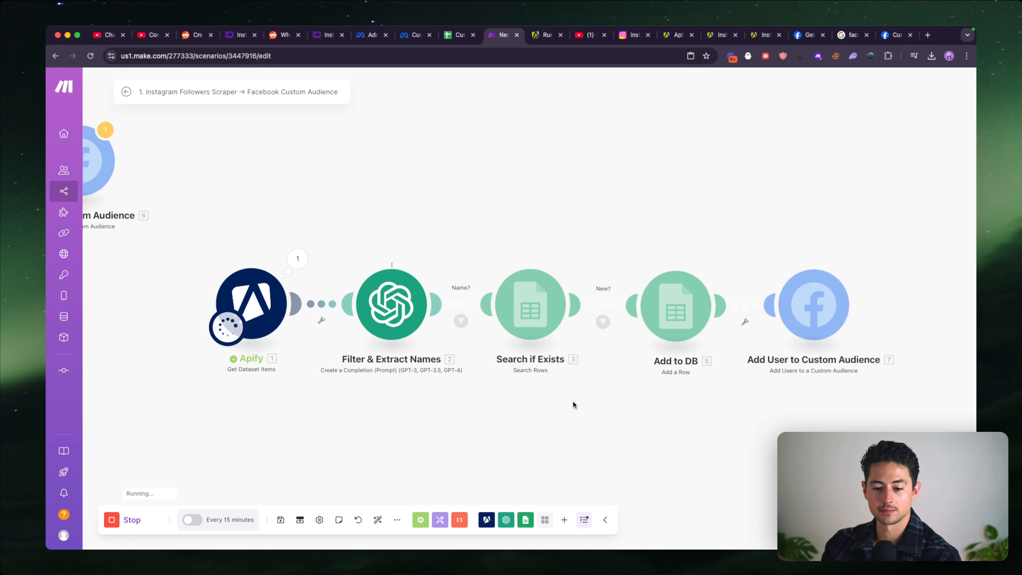
{"action": "key", "text": "super+s"}
{"action": "left_click", "coordinate": [548, 318]}
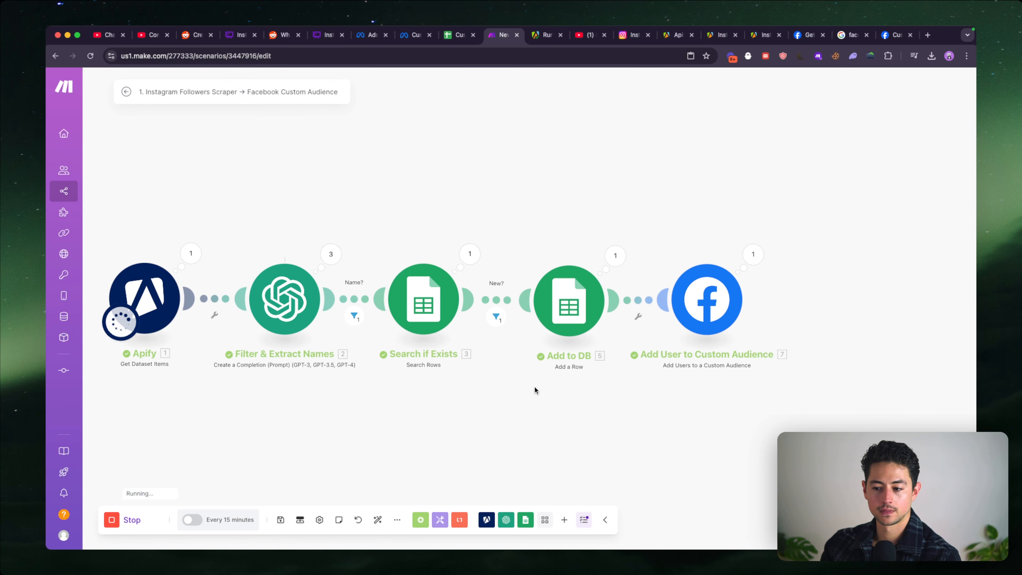
- Examine the input and output bundles of operations 1 and 2 of Add User to Custom Audience
{"action": "left_click", "coordinate": [750, 254]}
{"action": "left_click", "coordinate": [817, 267]}
{"action": "left_click", "coordinate": [813, 337]}
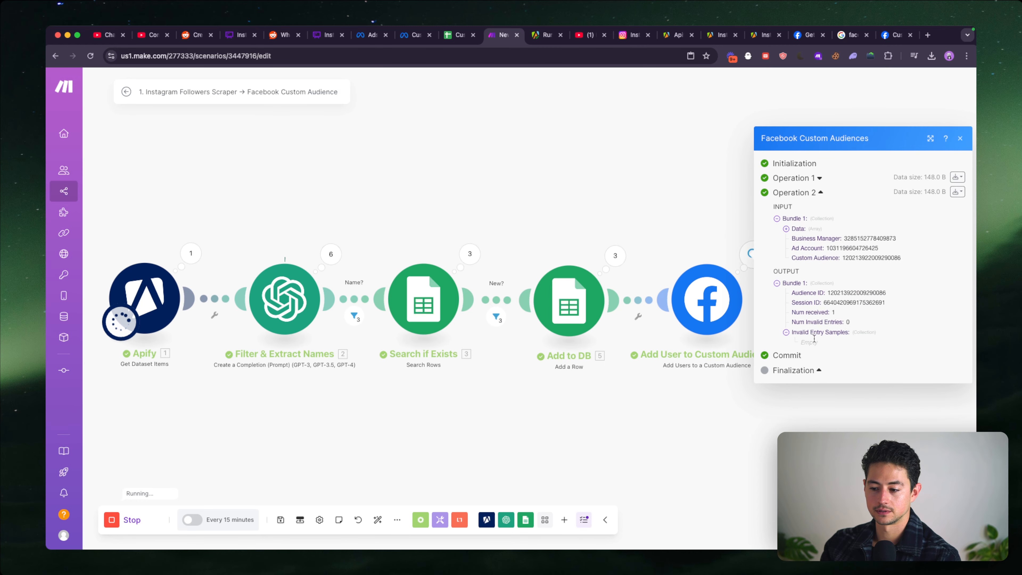
{"action": "left_click", "coordinate": [819, 178]}
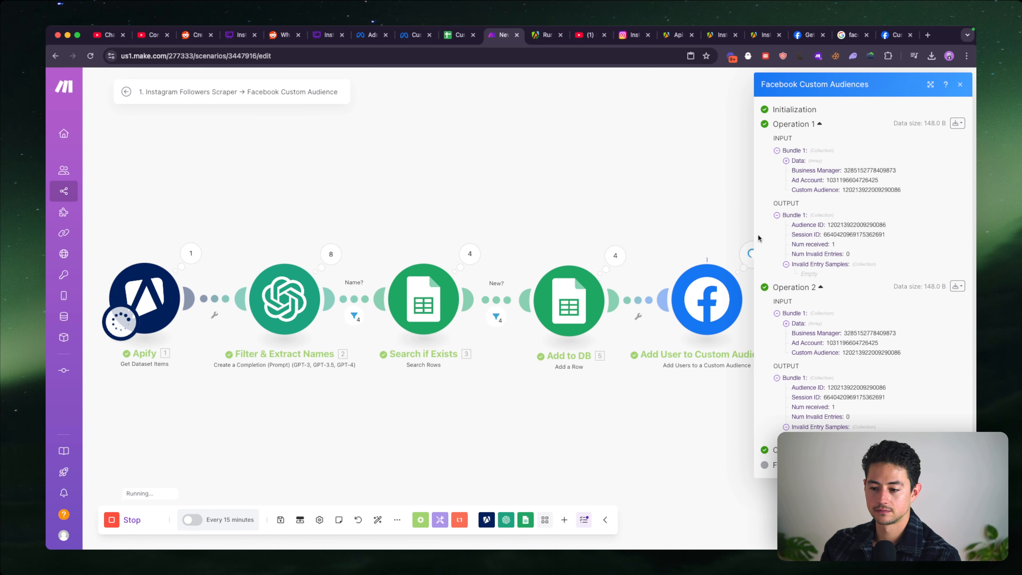
{"action": "left_click_drag", "start_coordinate": [701, 215], "coordinate": [639, 209]}
{"action": "scroll", "coordinate": [639, 209], "scroll_direction": "down", "scroll_amount": 2}
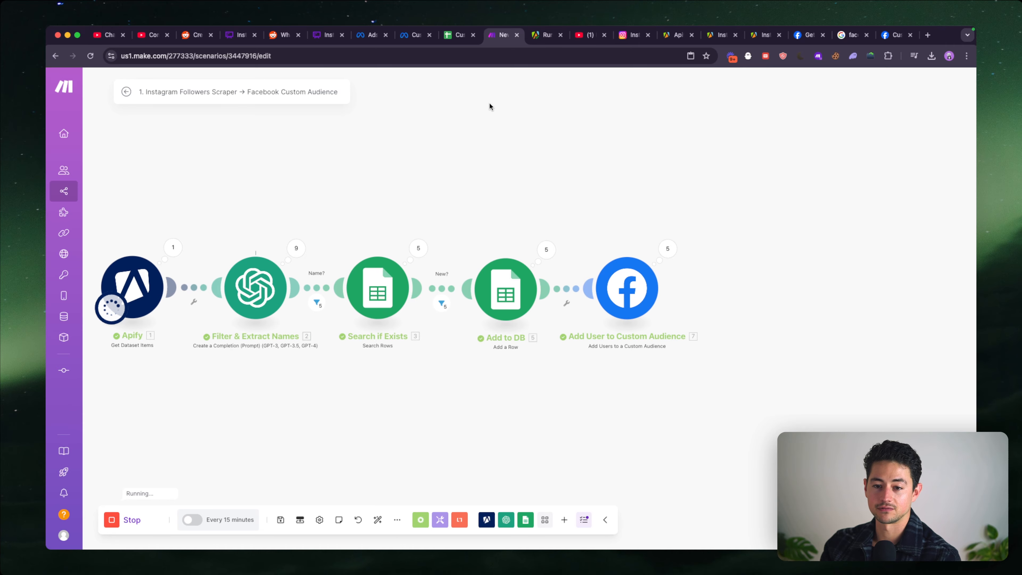
- Switch to Meta Ads Manager and check Example Audience's usage and change history for newly added rows
{"action": "key", "text": "ctrl+shift+Tab"}
{"action": "key", "text": "ctrl+shift+Tab"}
{"action": "left_click", "coordinate": [372, 35]}
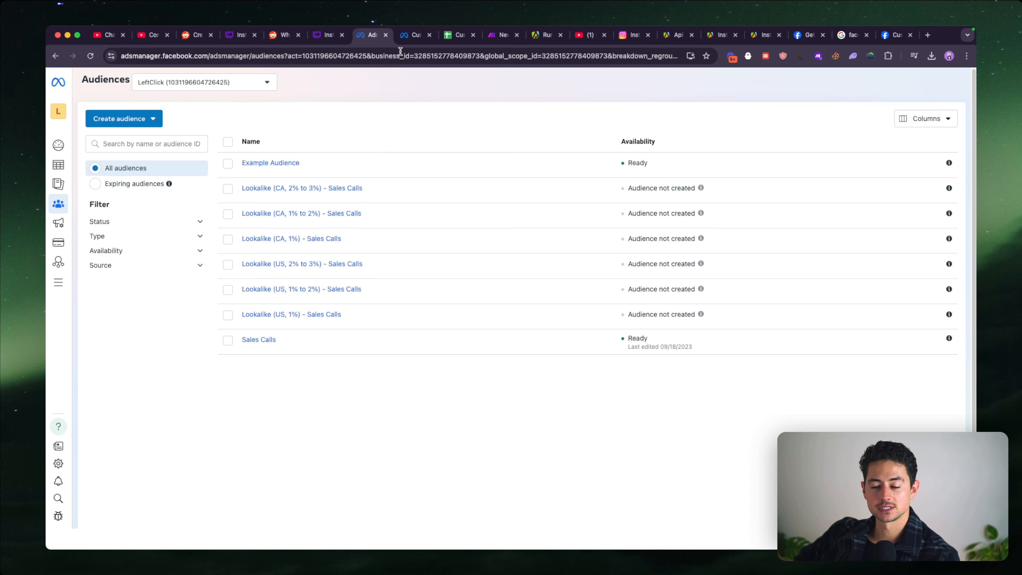
{"action": "left_click", "coordinate": [288, 164]}
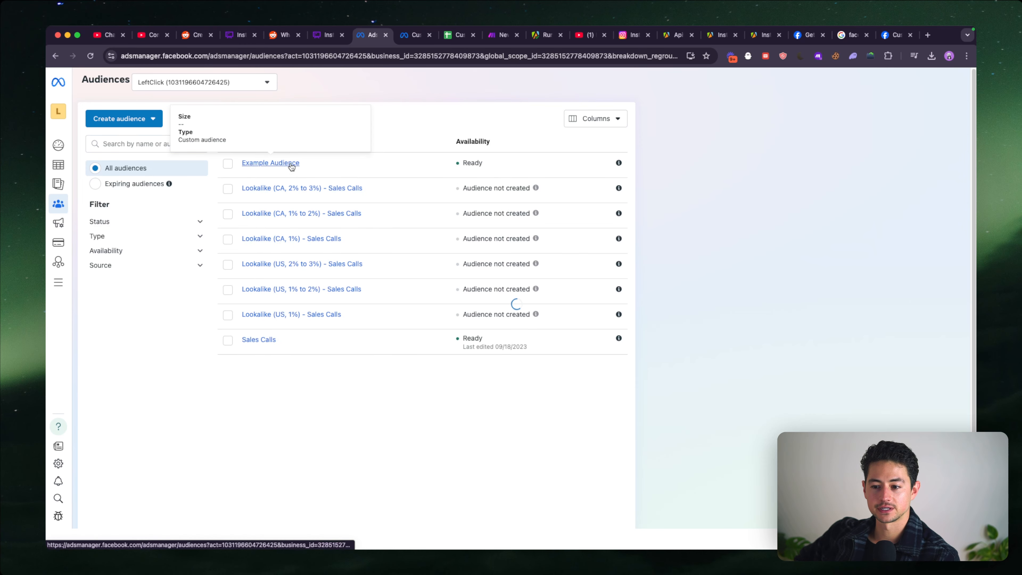
{"action": "left_click", "coordinate": [741, 145]}
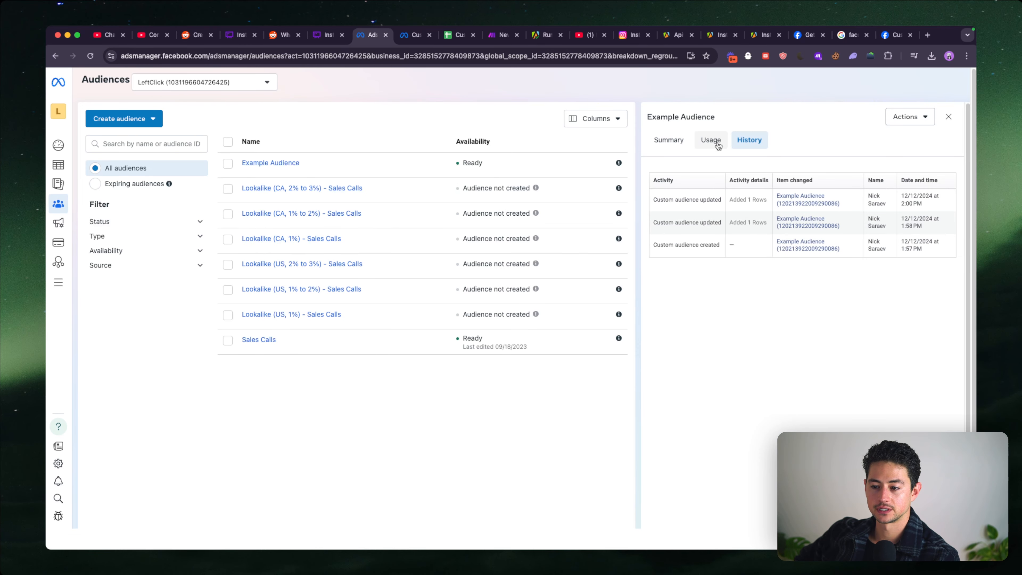
{"action": "left_click", "coordinate": [713, 143]}
{"action": "left_click", "coordinate": [744, 142]}
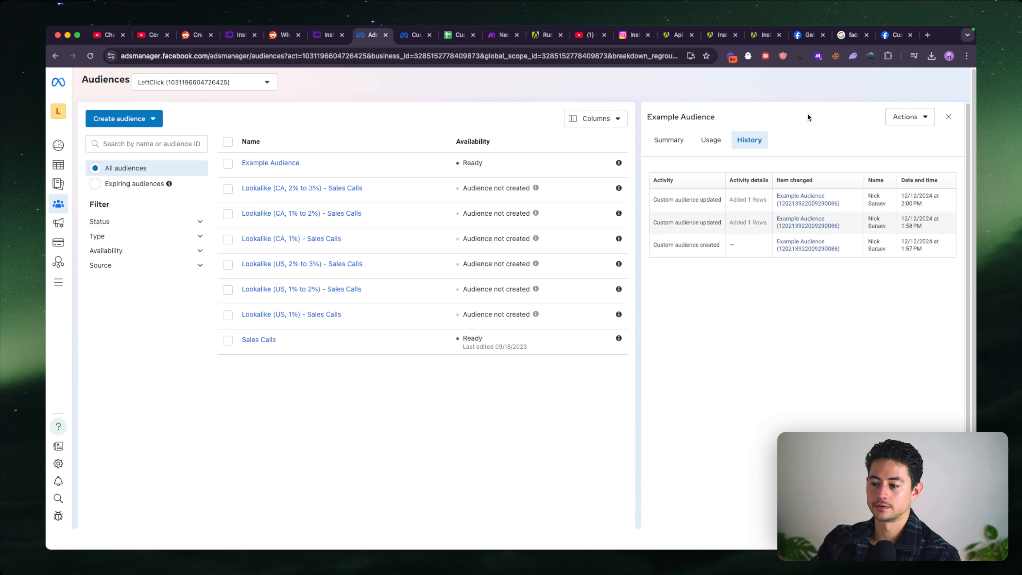
- Reload the LeftClick account's audiences page from its address to refresh the audience data
{"action": "left_click", "coordinate": [684, 60]}
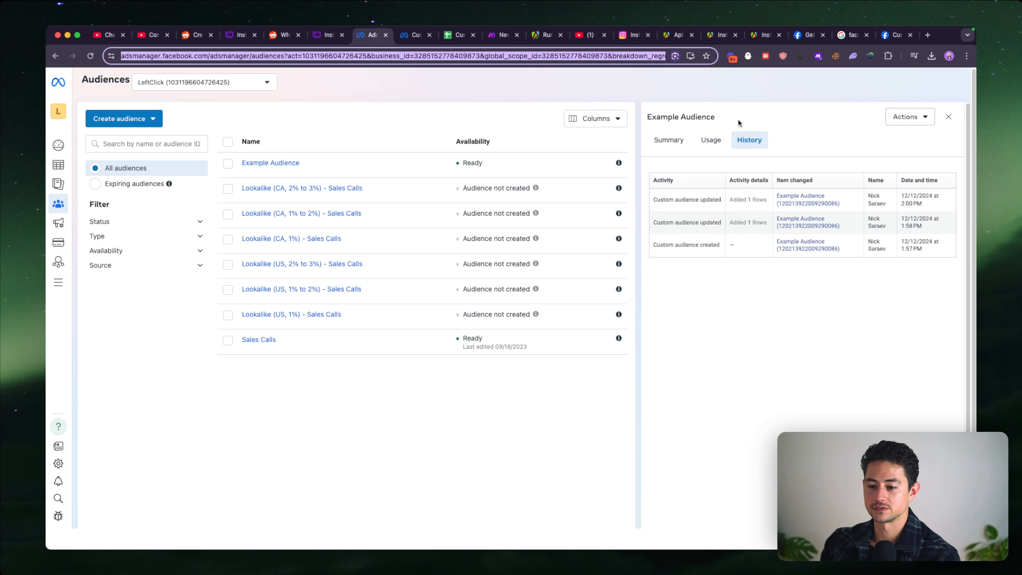
{"action": "key", "text": "BackSpace"}
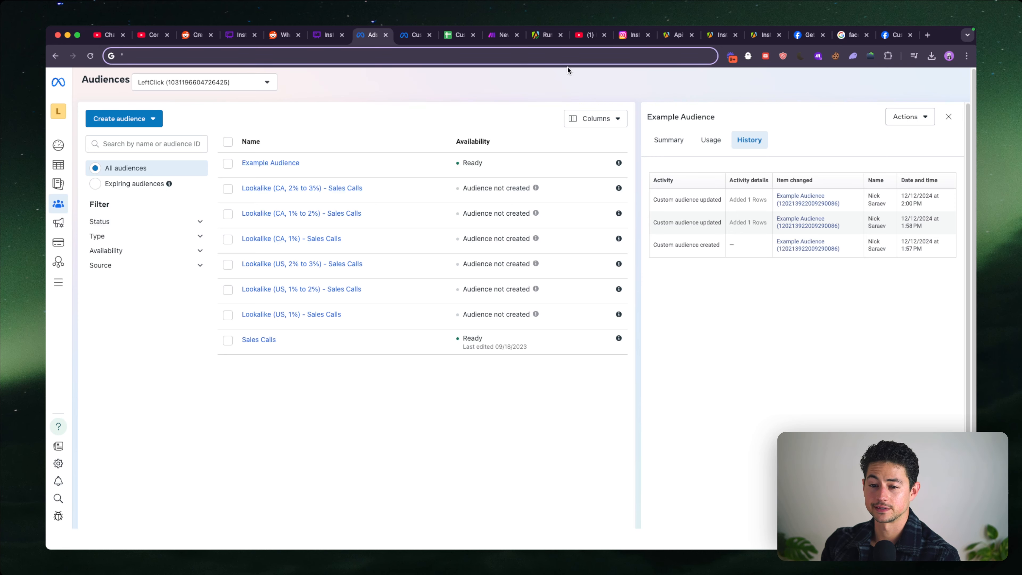
{"action": "key", "text": "super+v"}
{"action": "key", "text": "Return"}
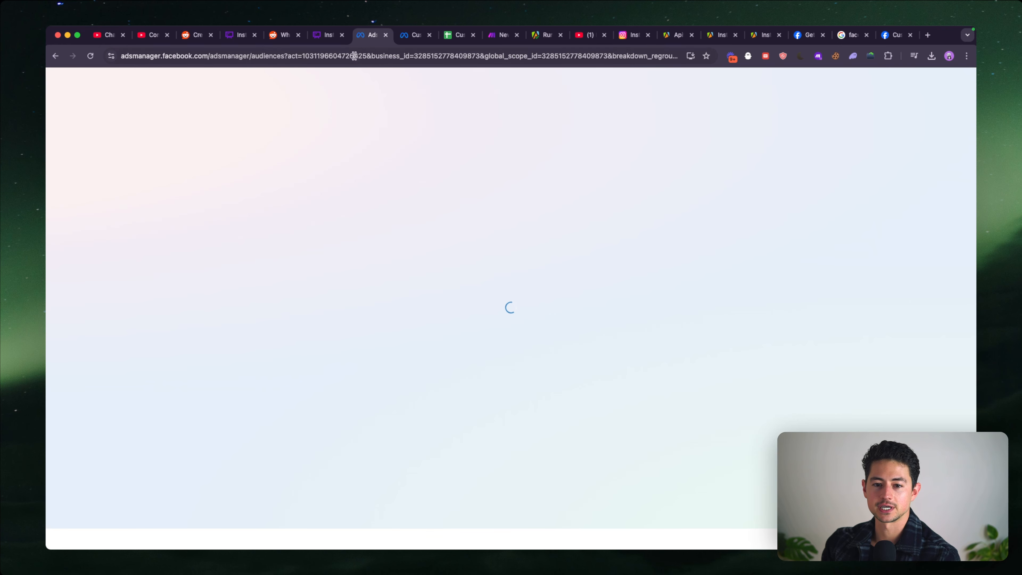
- Return to the running Make scenario and examine the name and gender data sent in operations 7 and 6 of Add User to Custom Audience
{"action": "left_click", "coordinate": [503, 37]}
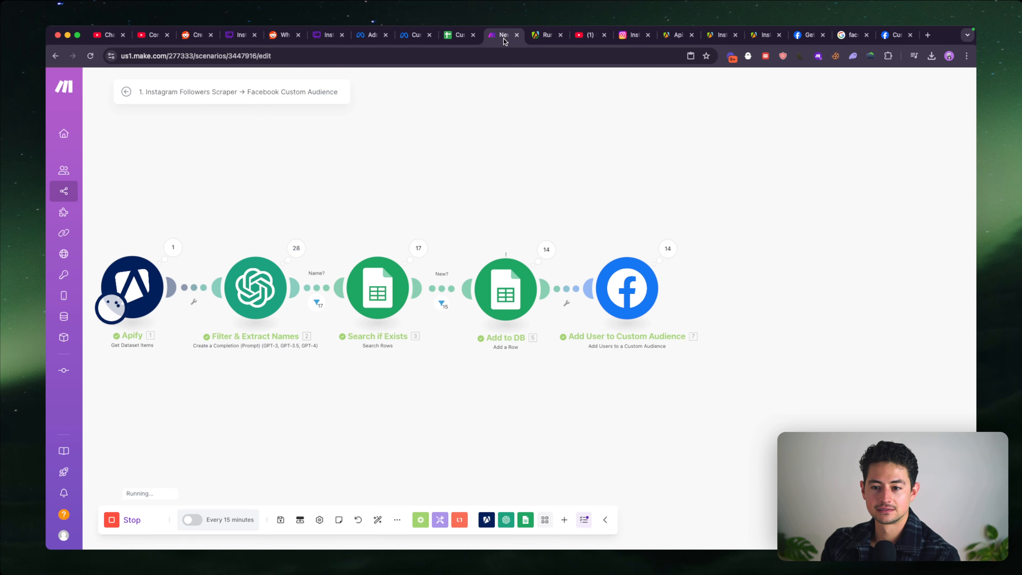
{"action": "left_click", "coordinate": [659, 247]}
{"action": "left_click", "coordinate": [740, 242]}
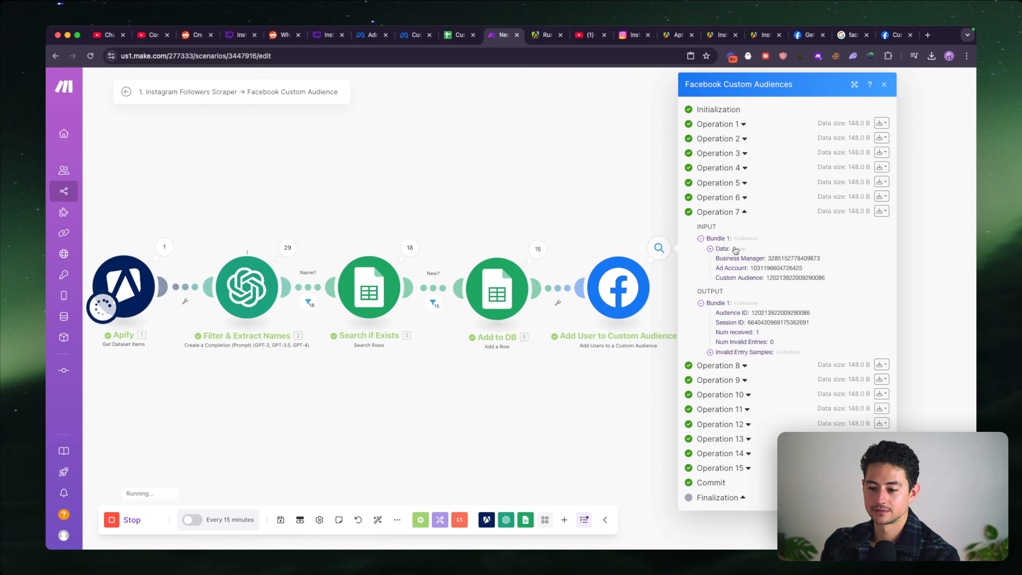
{"action": "left_click", "coordinate": [735, 249]}
{"action": "left_click", "coordinate": [730, 258]}
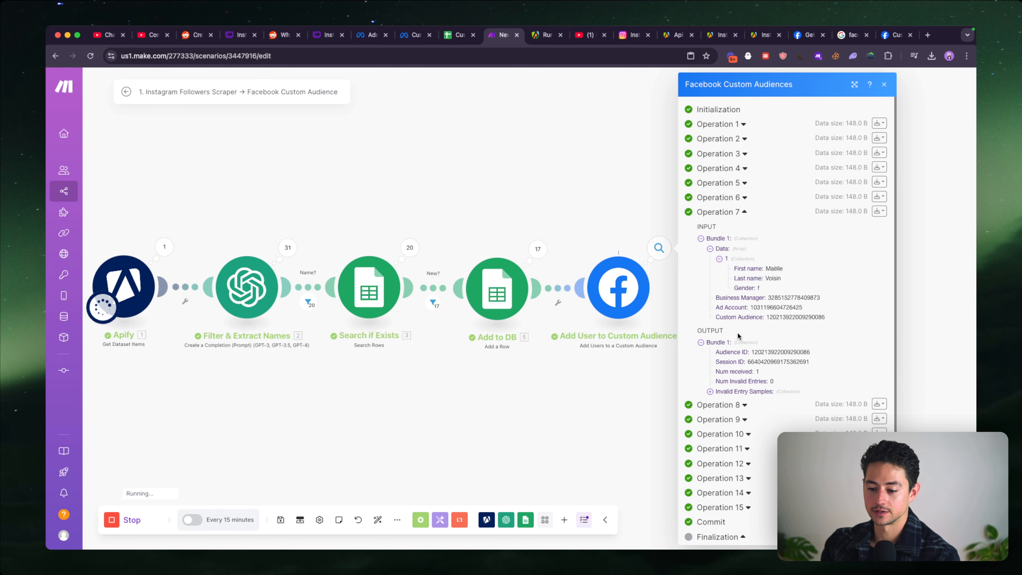
{"action": "left_click", "coordinate": [741, 197]}
{"action": "left_click", "coordinate": [736, 235]}
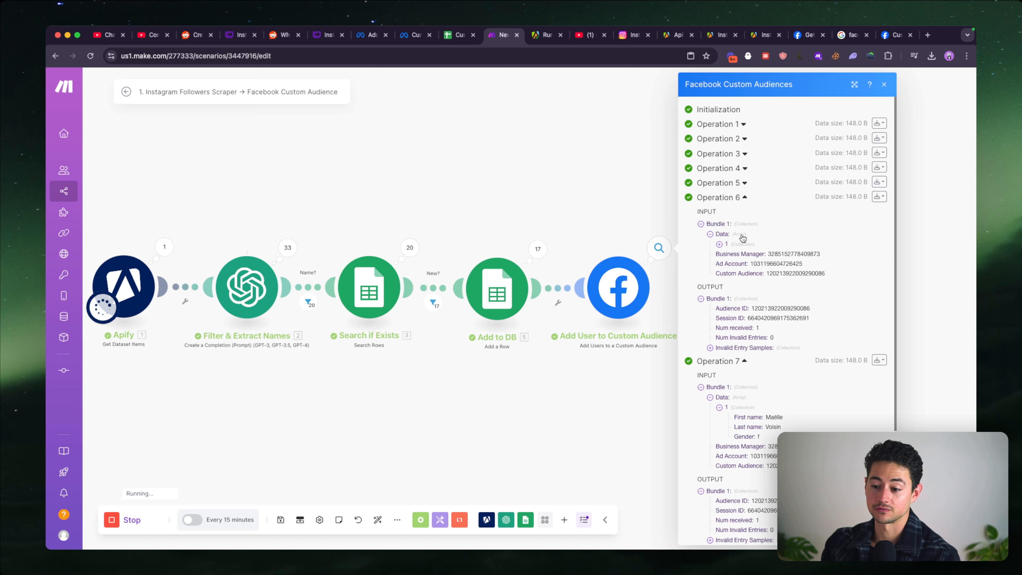
{"action": "left_click", "coordinate": [746, 244]}
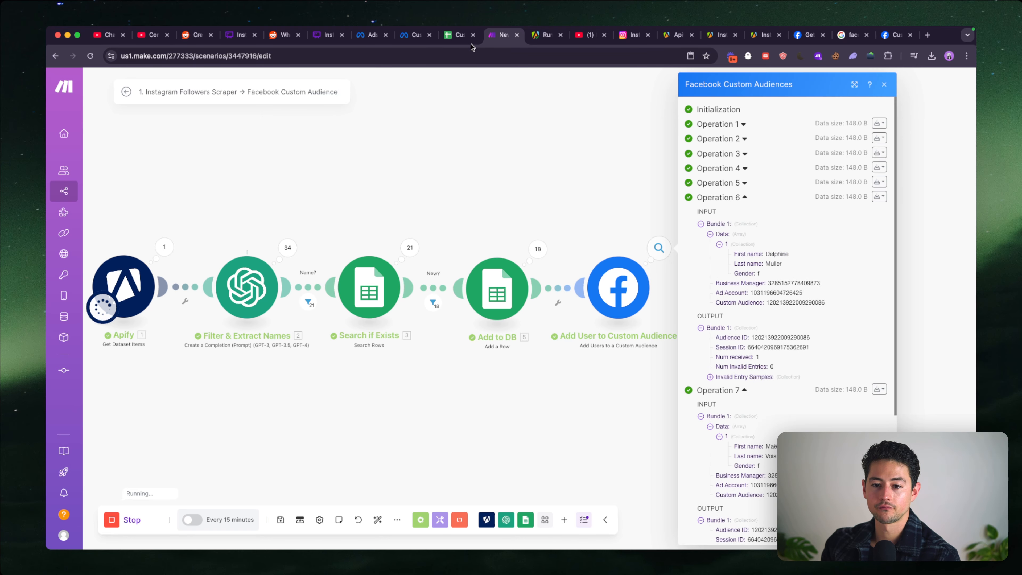
- Switch to Meta Ads Manager and reload the LeftClick account's Audiences page
{"action": "left_click", "coordinate": [417, 38]}
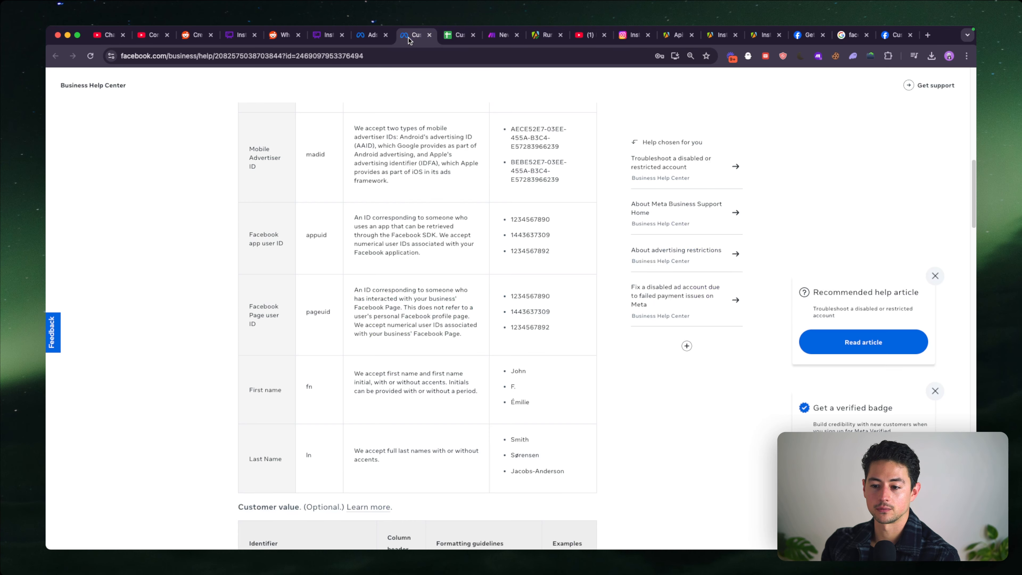
{"action": "left_click", "coordinate": [334, 37]}
{"action": "left_click", "coordinate": [366, 36]}
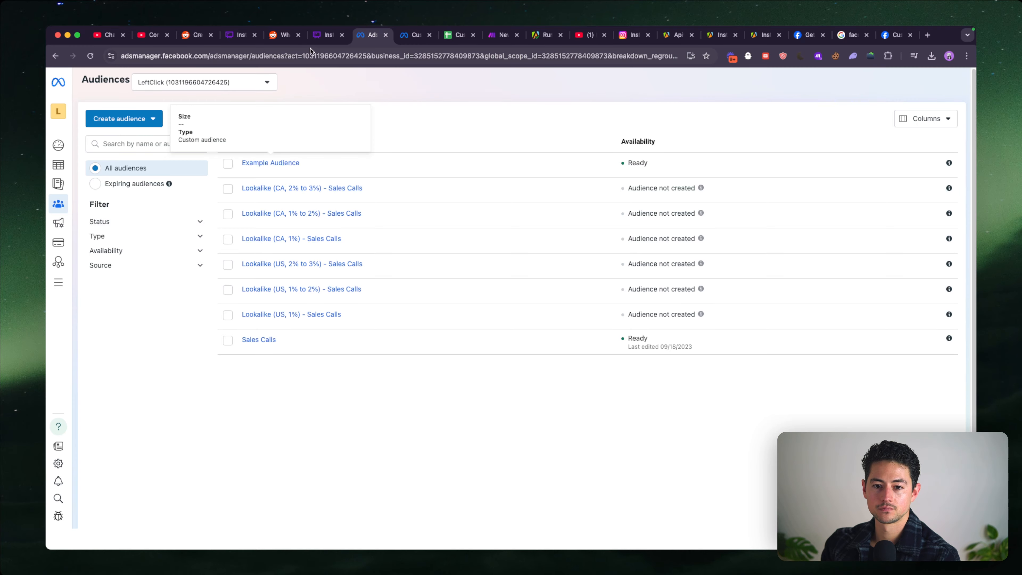
{"action": "left_click", "coordinate": [327, 35]}
{"action": "left_click", "coordinate": [368, 35]}
{"action": "key", "text": "super+r"}
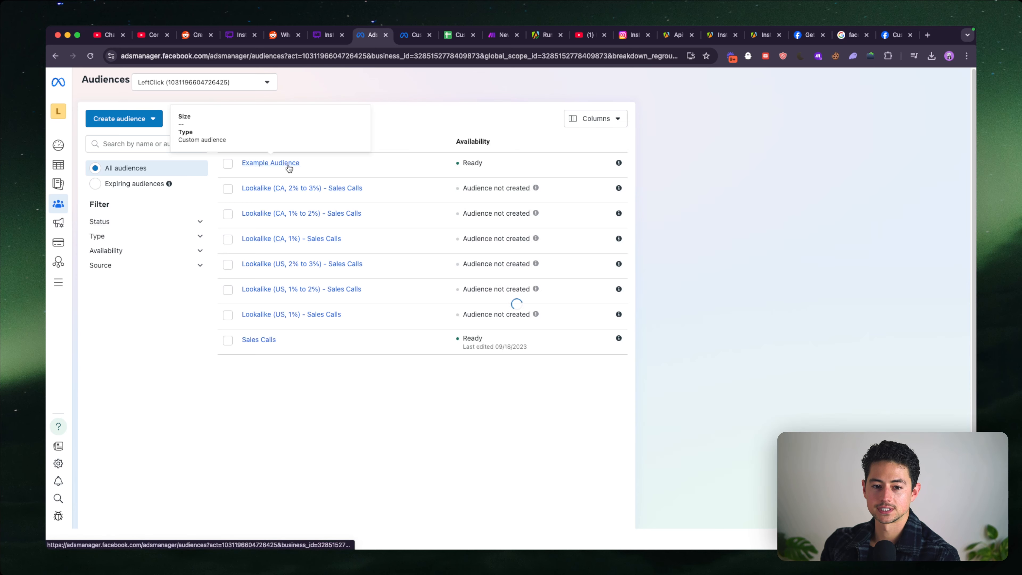
- Examine Example Audience's usage, its change history with the source of the added rows, and its available actions
{"action": "left_click", "coordinate": [283, 163]}
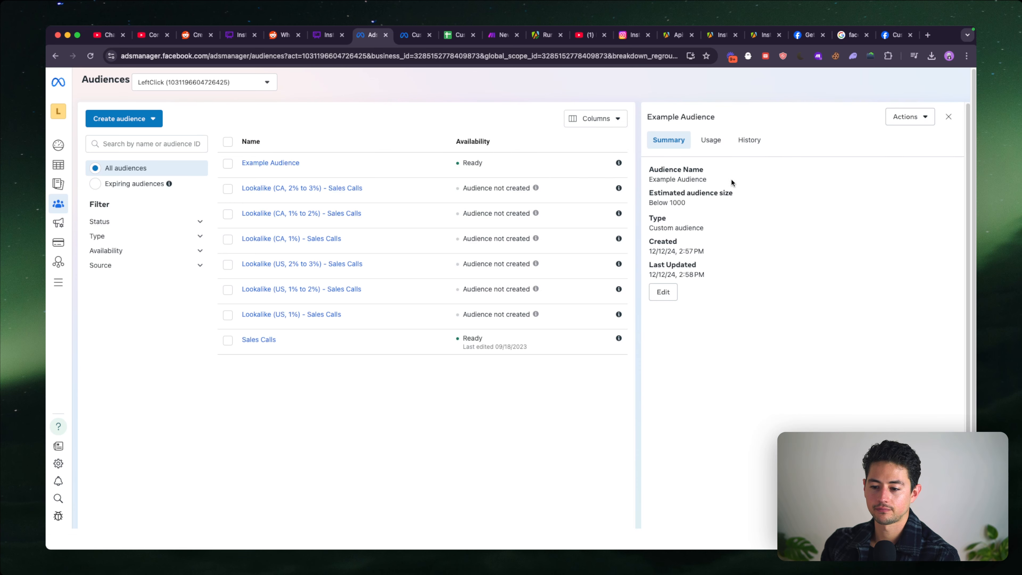
{"action": "left_click", "coordinate": [721, 150]}
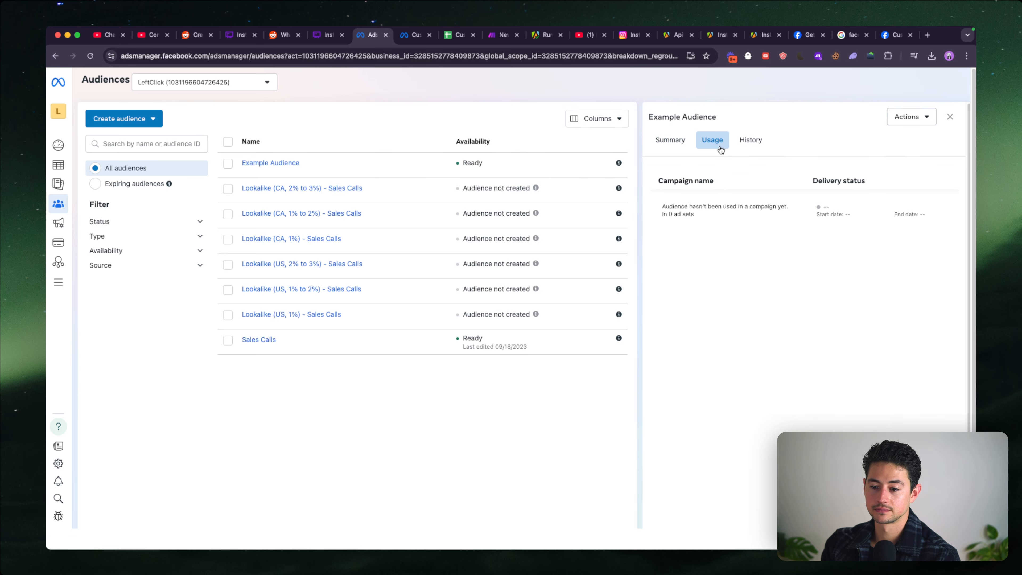
{"action": "left_click", "coordinate": [743, 144]}
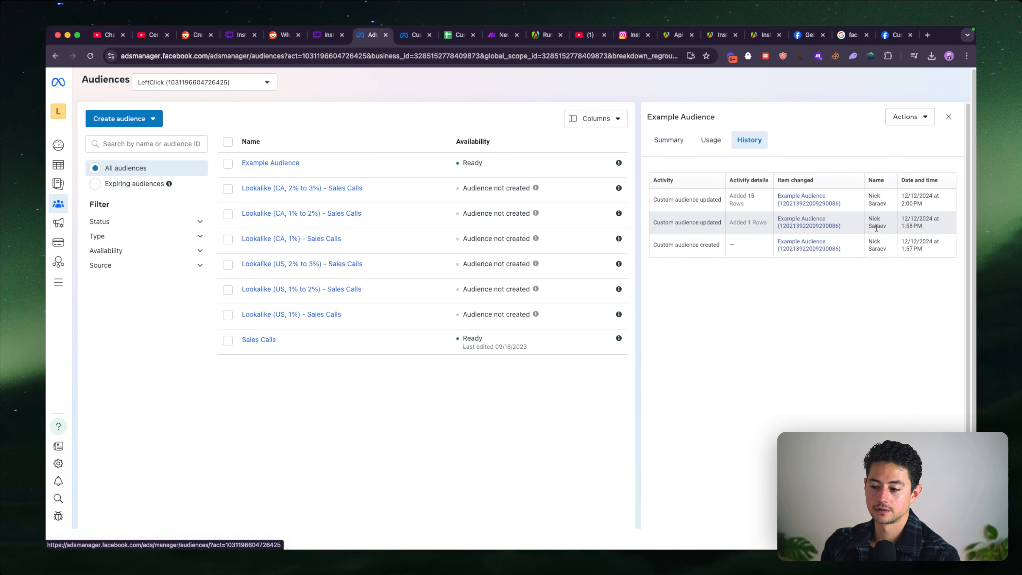
{"action": "scroll", "coordinate": [875, 226], "scroll_direction": "up", "scroll_amount": 5}
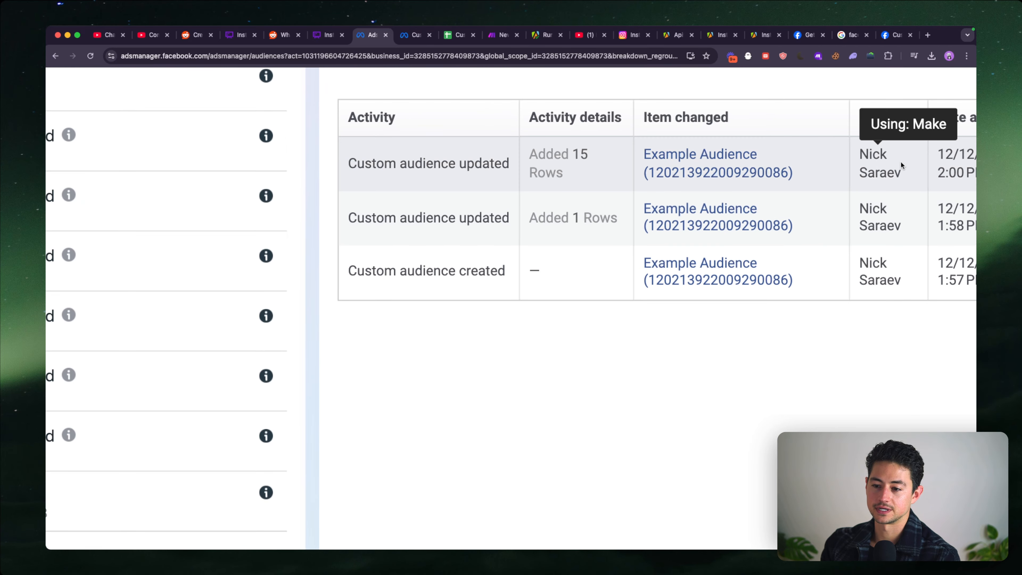
{"action": "scroll", "coordinate": [900, 161], "scroll_direction": "down", "scroll_amount": 5}
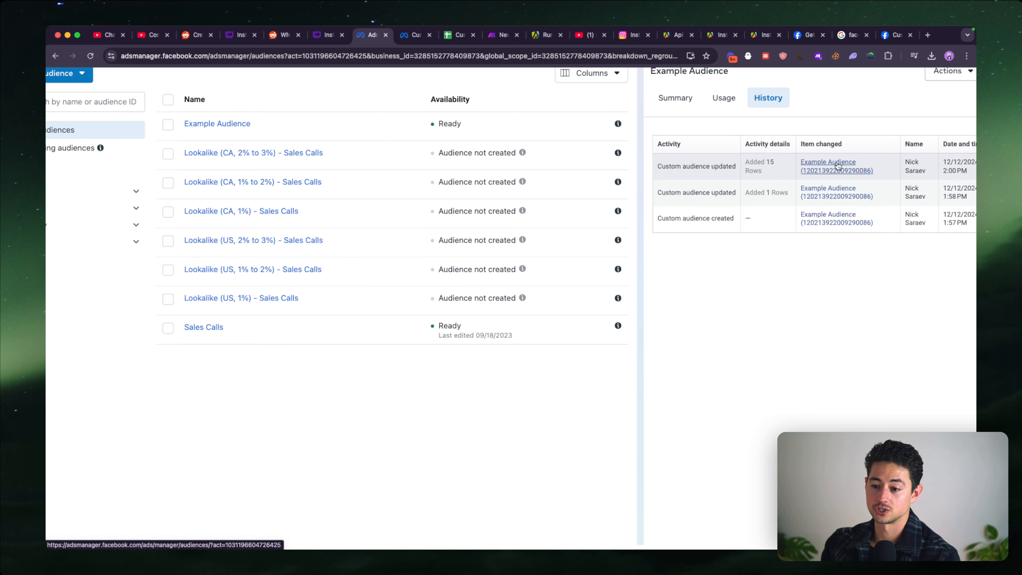
{"action": "scroll", "coordinate": [837, 165], "scroll_direction": "down", "scroll_amount": 2}
{"action": "left_click", "coordinate": [926, 117]}
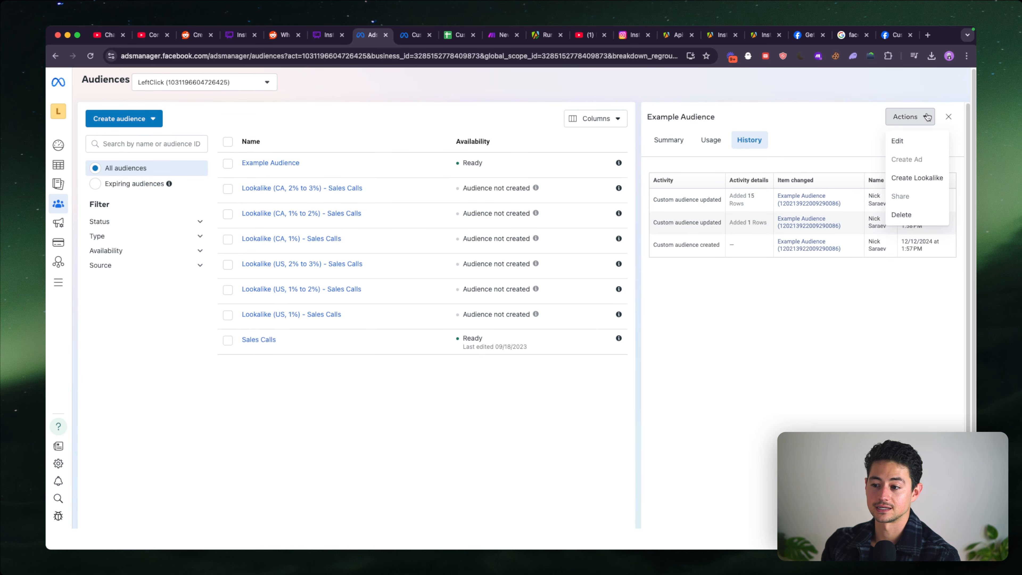
{"action": "left_click", "coordinate": [835, 150]}
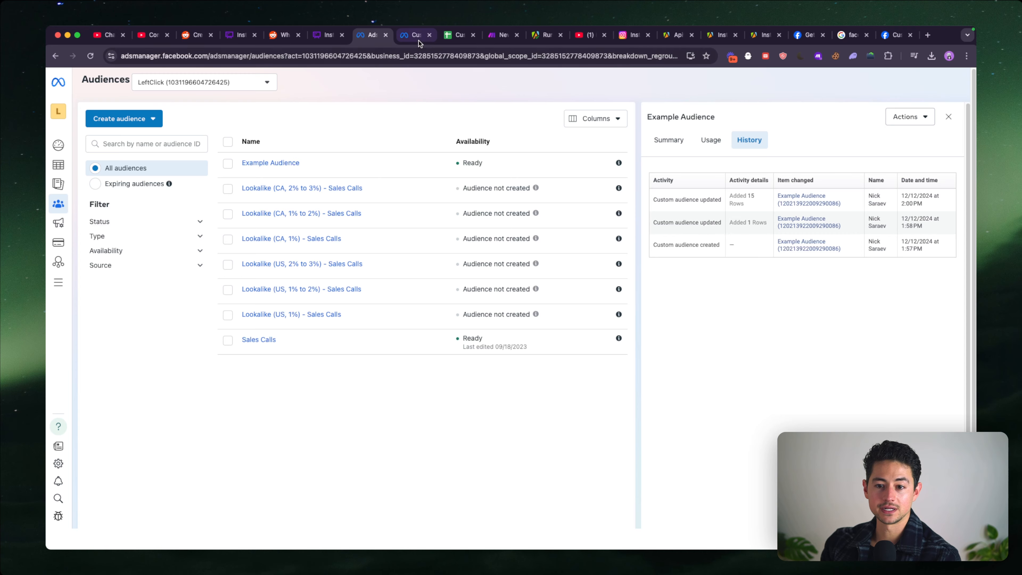
- Return to the running Make scenario and check the progress of its modules through Add User to Custom Audience
{"action": "left_click", "coordinate": [501, 38]}
{"action": "left_click", "coordinate": [421, 200]}
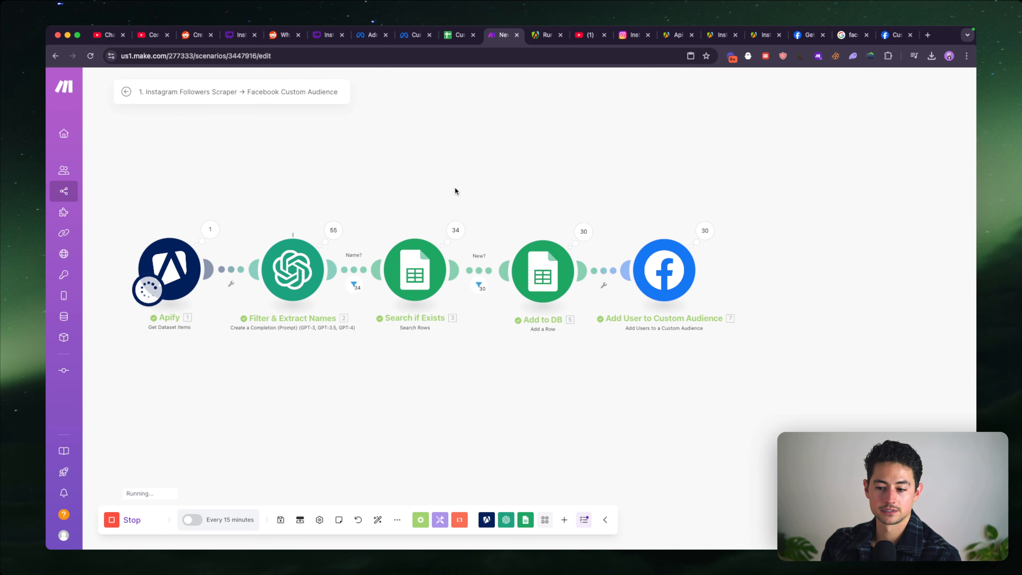
{"action": "left_click_drag", "start_coordinate": [727, 230], "coordinate": [716, 228]}
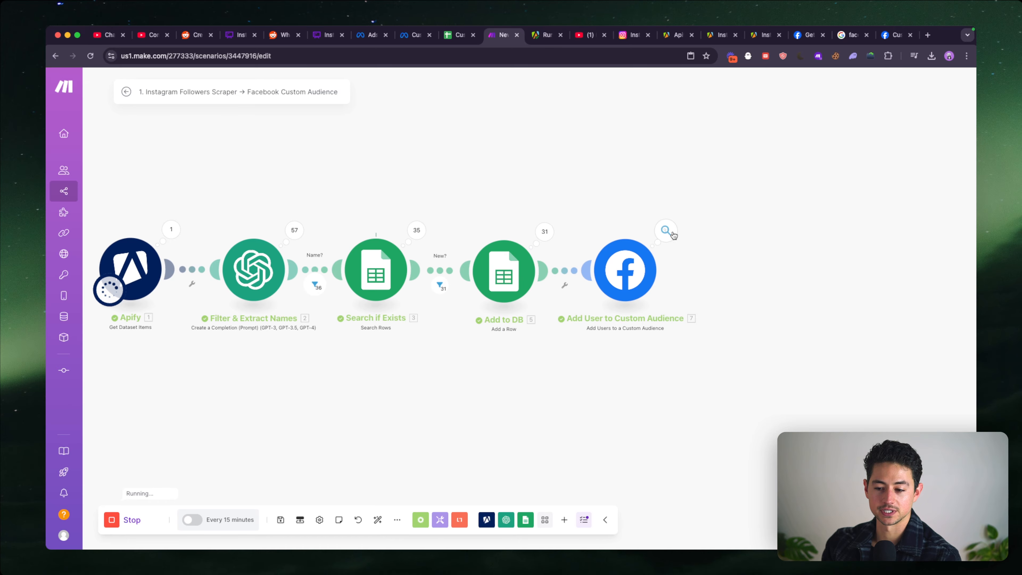
{"action": "left_click_drag", "start_coordinate": [692, 188], "coordinate": [657, 187]}
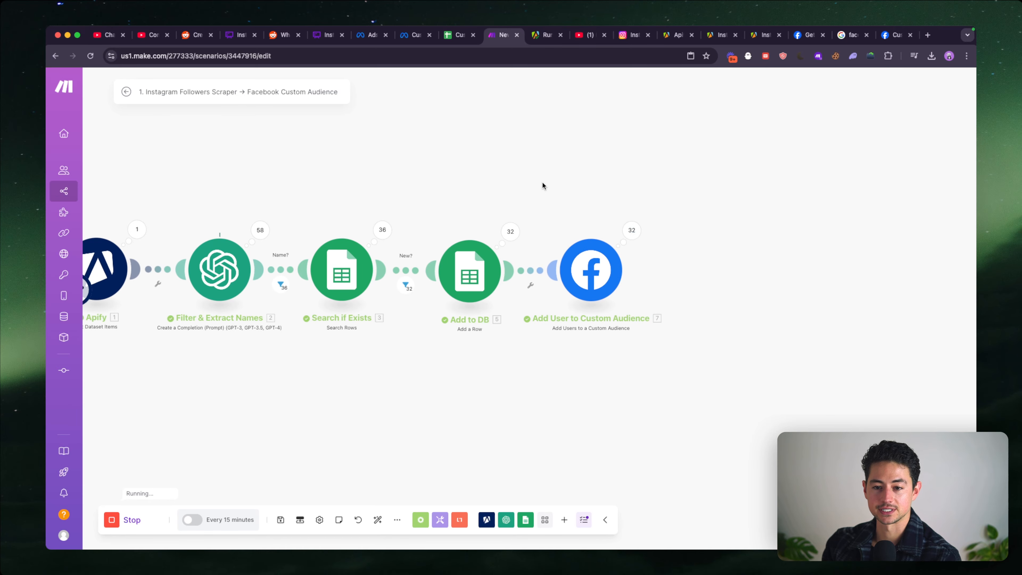
- Close the Business Help Center page and check Example Audience's change history again in Meta Ads Manager
{"action": "left_click", "coordinate": [403, 39]}
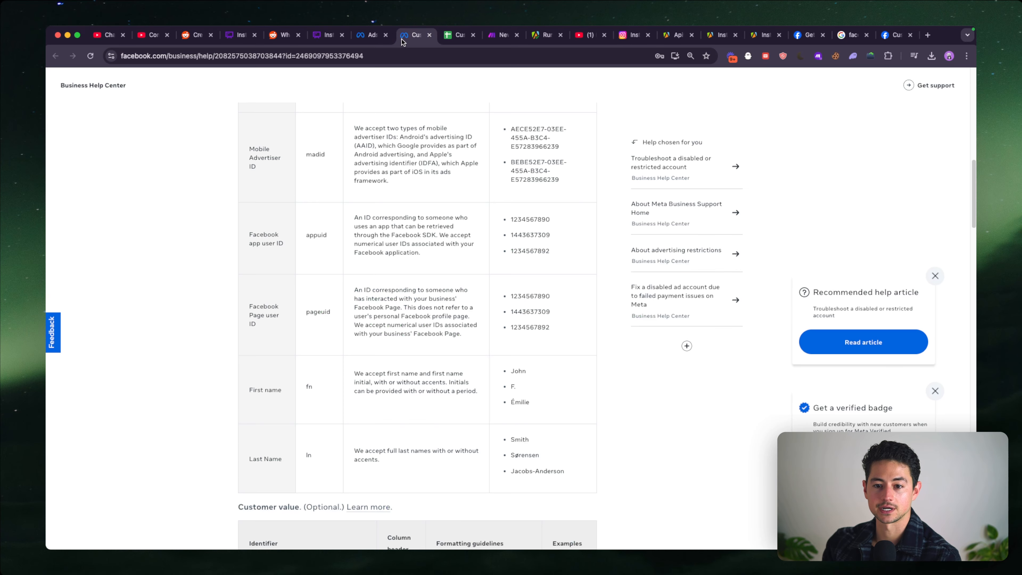
{"action": "left_click", "coordinate": [429, 36]}
{"action": "left_click", "coordinate": [380, 39]}
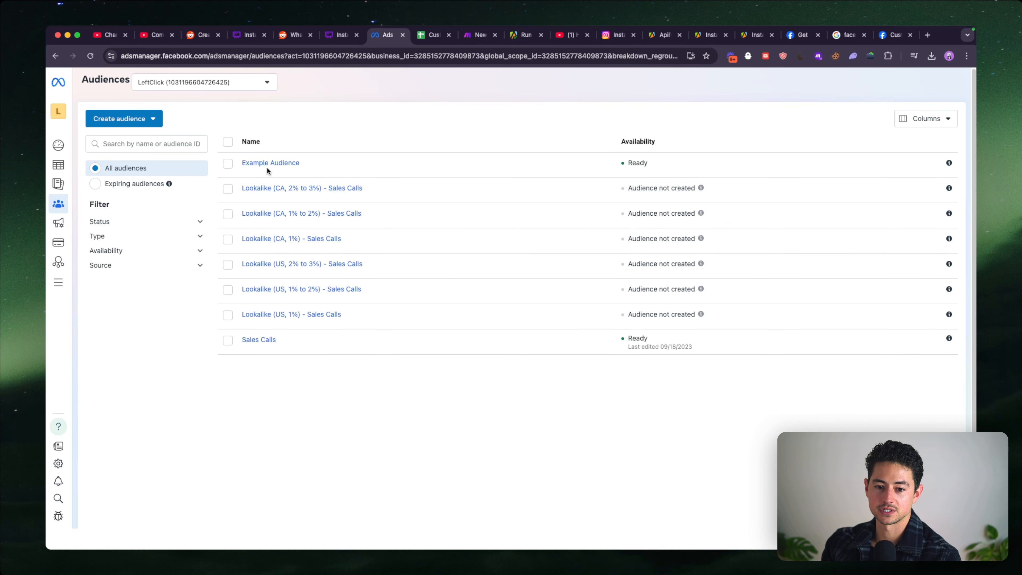
{"action": "left_click", "coordinate": [268, 166]}
{"action": "left_click", "coordinate": [712, 146]}
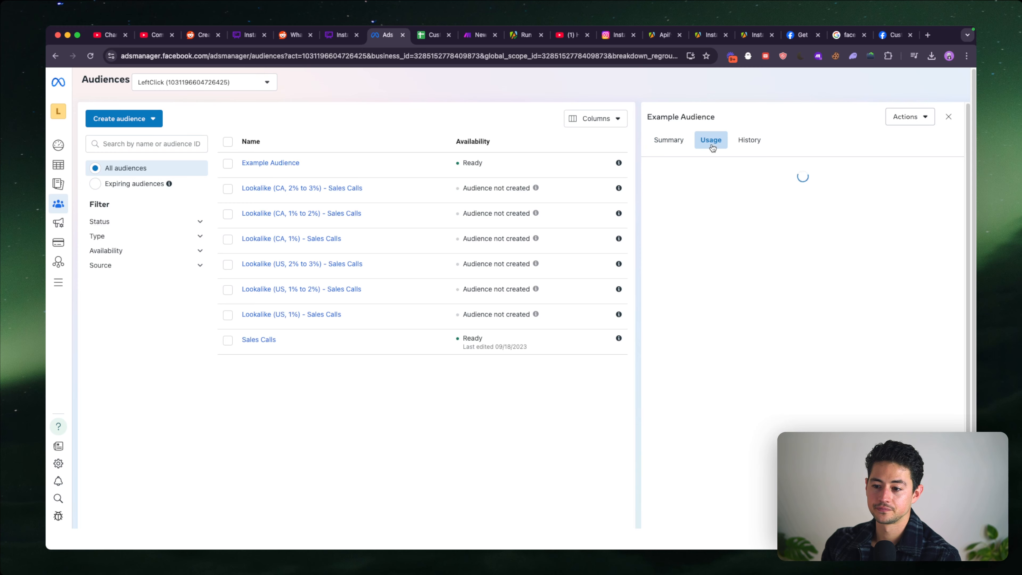
{"action": "left_click", "coordinate": [746, 140]}
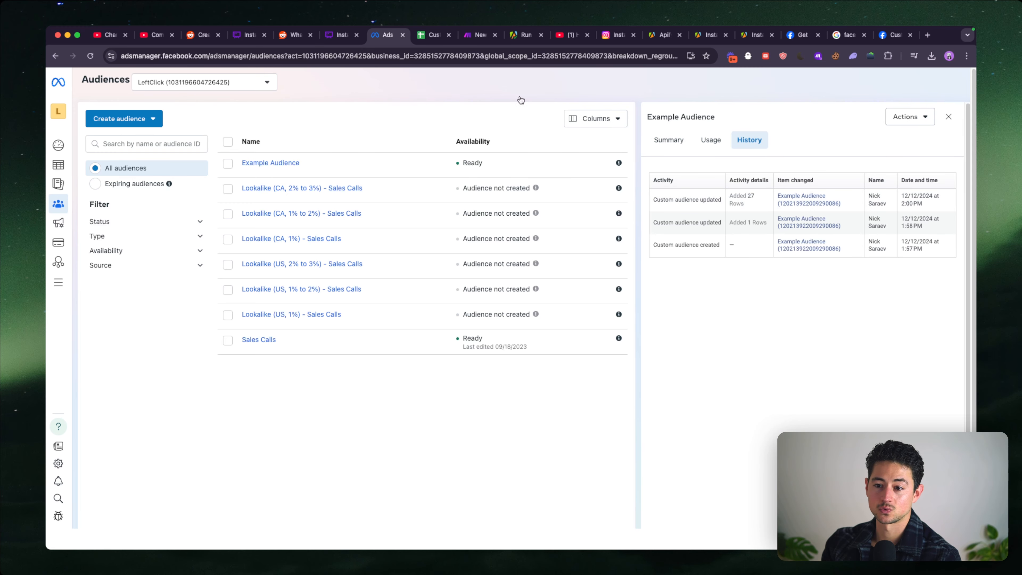
- Go back to the Make scenario and monitor all five modules from Apify onward until the run finishes
{"action": "left_click", "coordinate": [470, 37]}
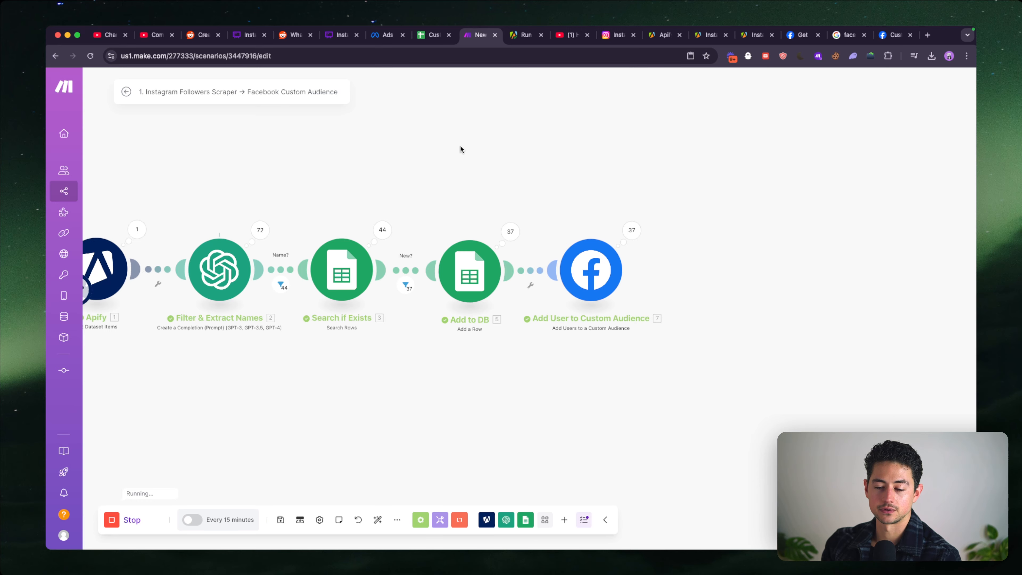
{"action": "left_click_drag", "start_coordinate": [460, 146], "coordinate": [505, 152]}
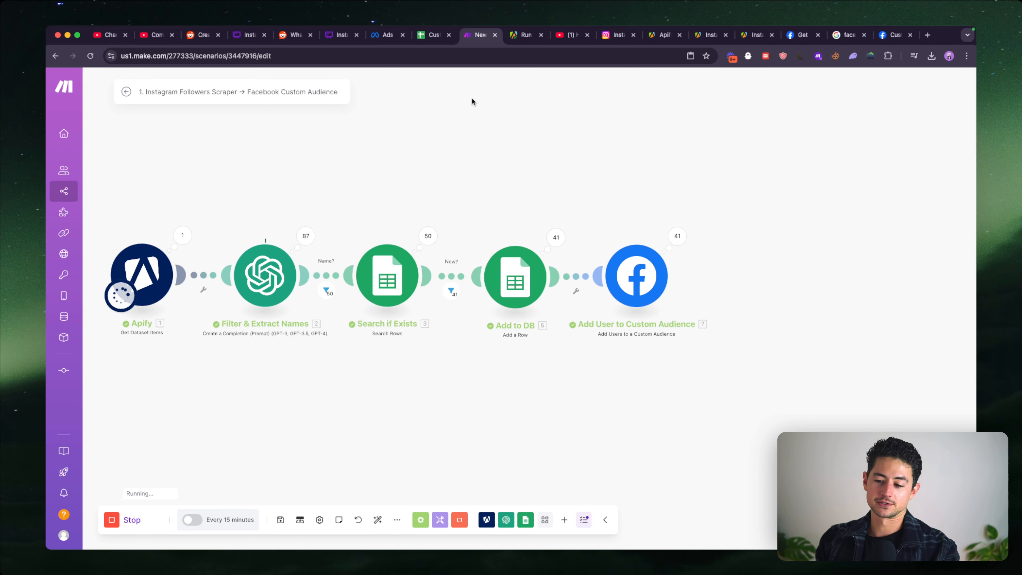
{"action": "left_click_drag", "start_coordinate": [347, 166], "coordinate": [418, 164]}
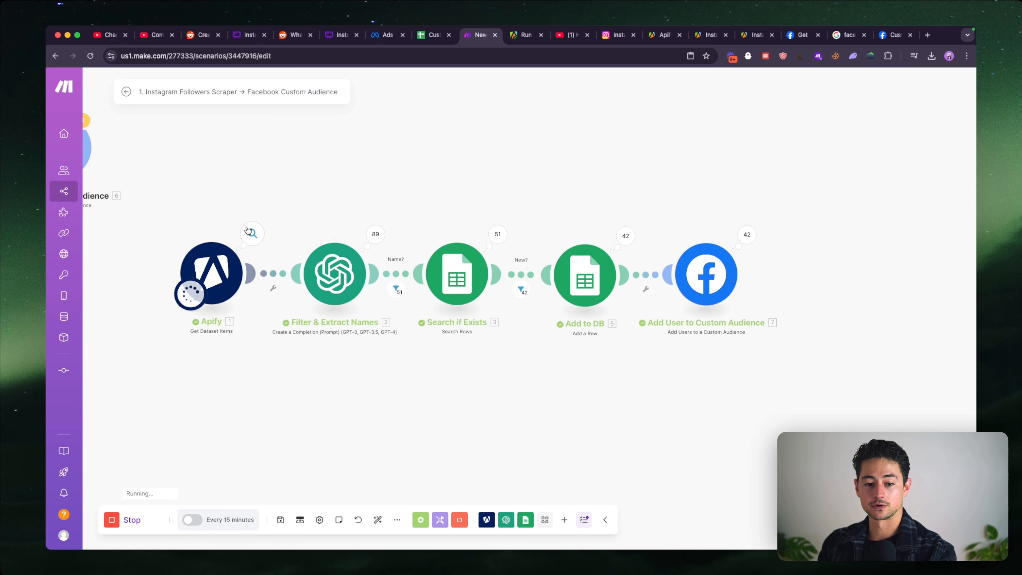
{"action": "left_click_drag", "start_coordinate": [325, 189], "coordinate": [349, 189]}
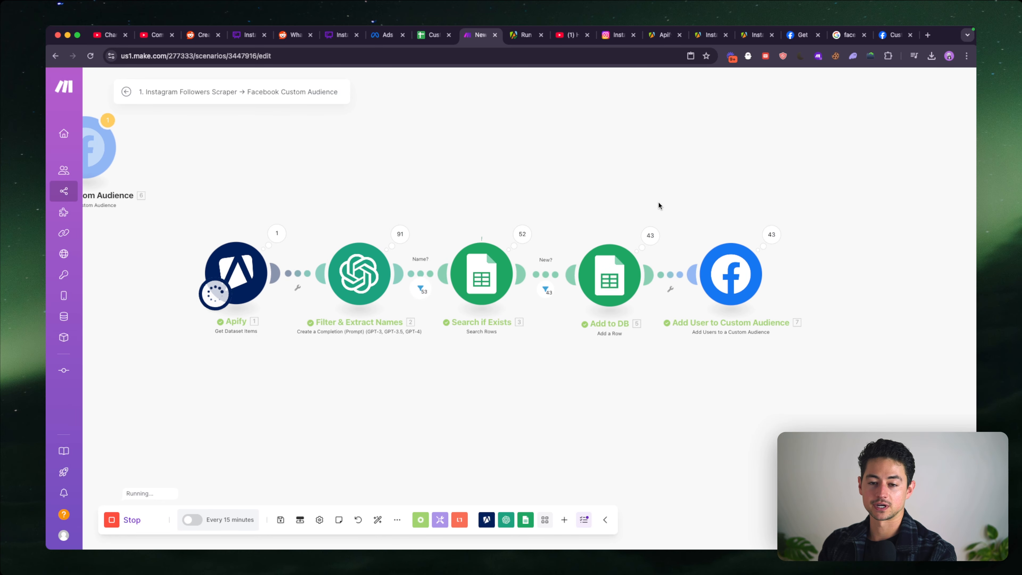
{"action": "left_click_drag", "start_coordinate": [658, 202], "coordinate": [627, 202]}
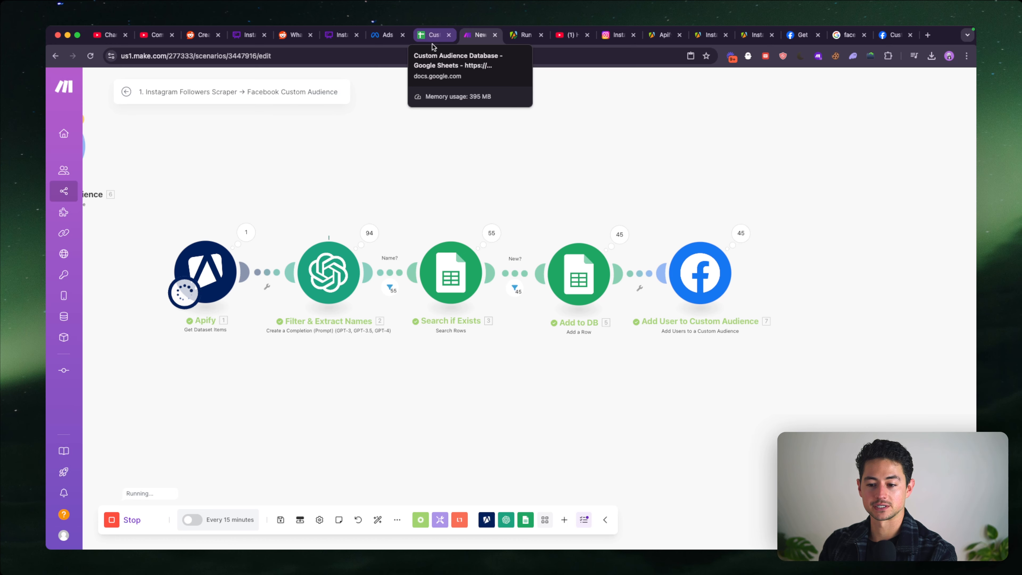
{"action": "left_click_drag", "start_coordinate": [525, 150], "coordinate": [520, 148]}
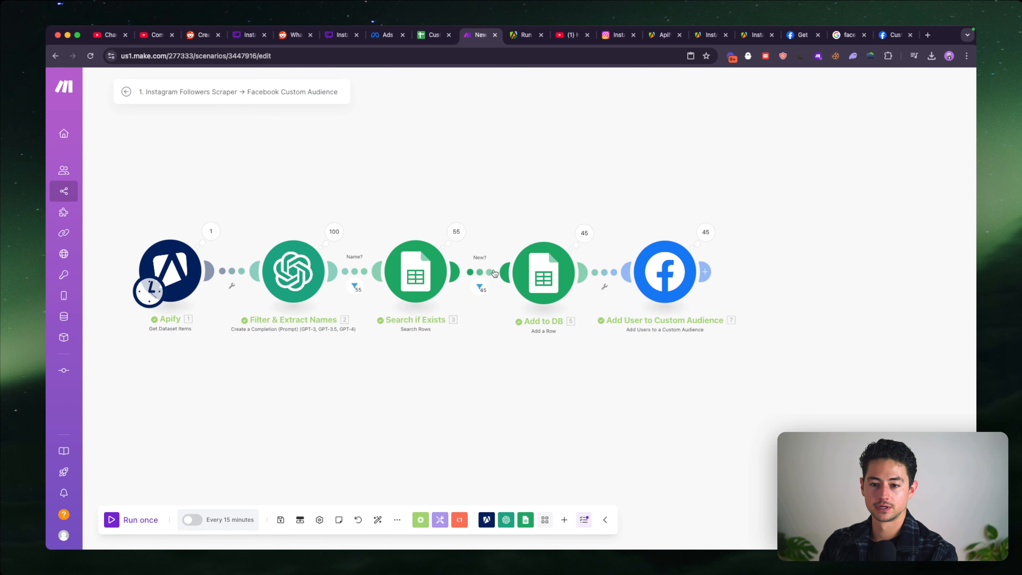
- Switch to the Custom Audience Database sheet and review the added follower rows, highlighting row 35 with the Arabic-script name
{"action": "left_click", "coordinate": [430, 35]}
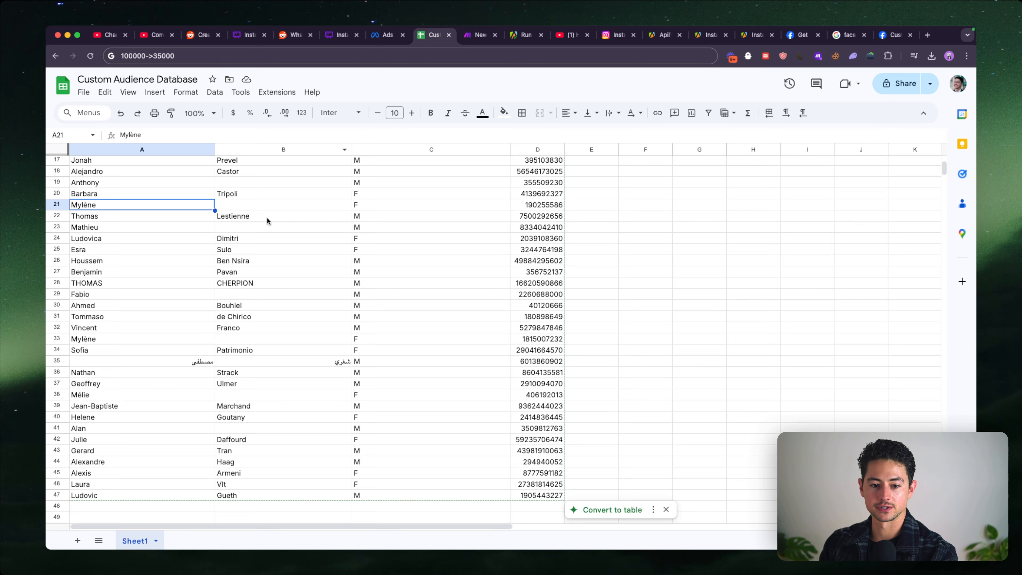
{"action": "scroll", "coordinate": [266, 218], "scroll_direction": "up", "scroll_amount": 5}
{"action": "scroll", "coordinate": [266, 218], "scroll_direction": "down", "scroll_amount": 7}
{"action": "left_click", "coordinate": [249, 315]}
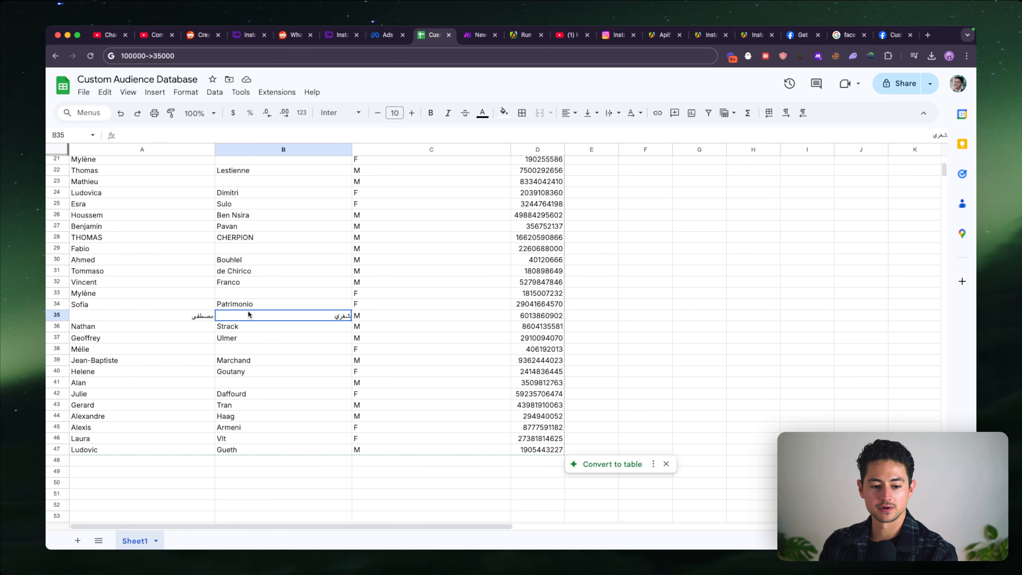
{"action": "key", "text": "shift+space"}
{"action": "scroll", "coordinate": [318, 315], "scroll_direction": "up", "scroll_amount": 1}
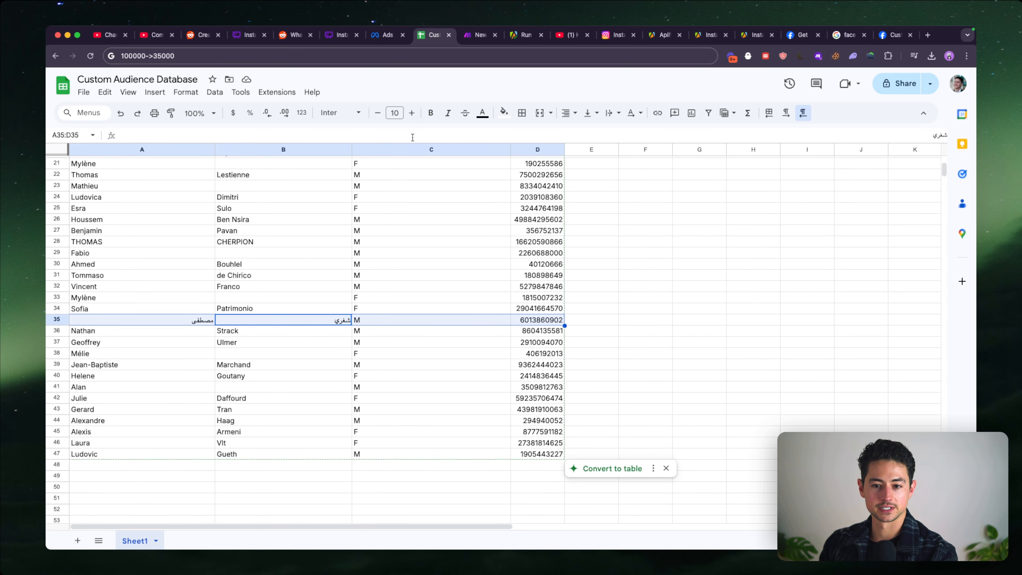
- Return to the finished Make scenario and examine the input and output bundles of operations 34 and 35 of Add User to Custom Audience
{"action": "left_click", "coordinate": [389, 41]}
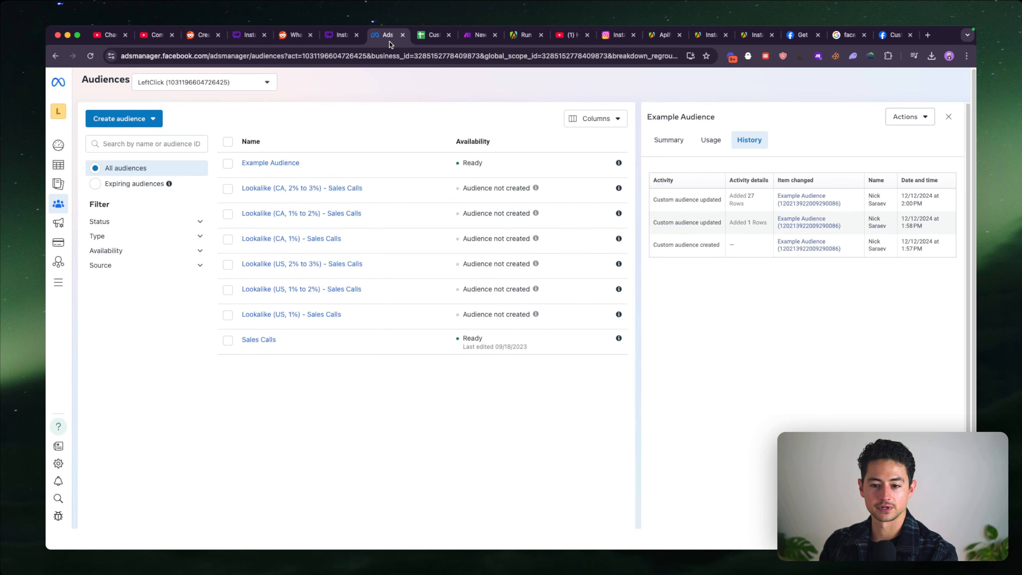
{"action": "left_click", "coordinate": [470, 40]}
{"action": "left_click", "coordinate": [681, 232]}
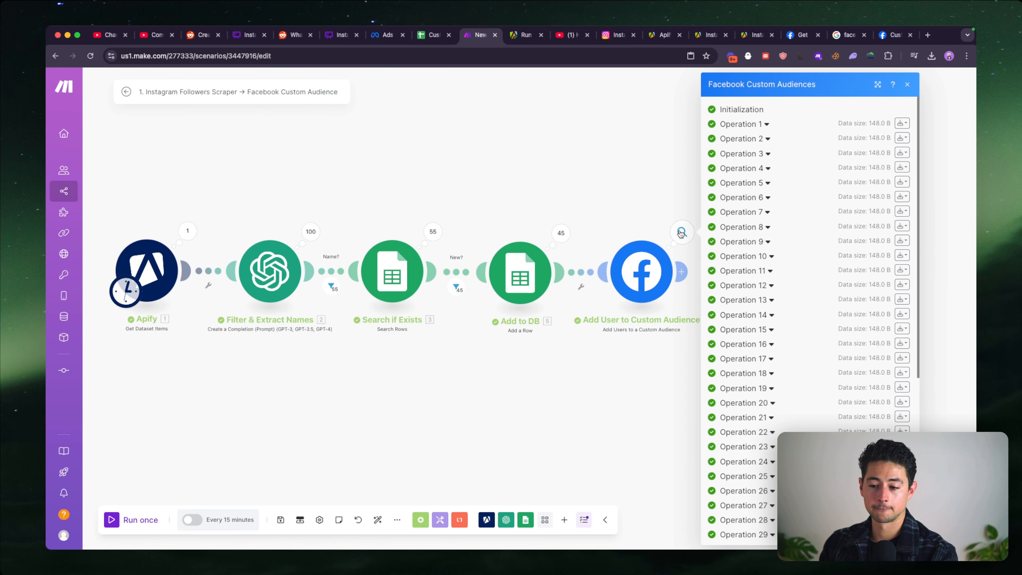
{"action": "scroll", "coordinate": [737, 256], "scroll_direction": "down", "scroll_amount": 6}
{"action": "left_click", "coordinate": [772, 341]}
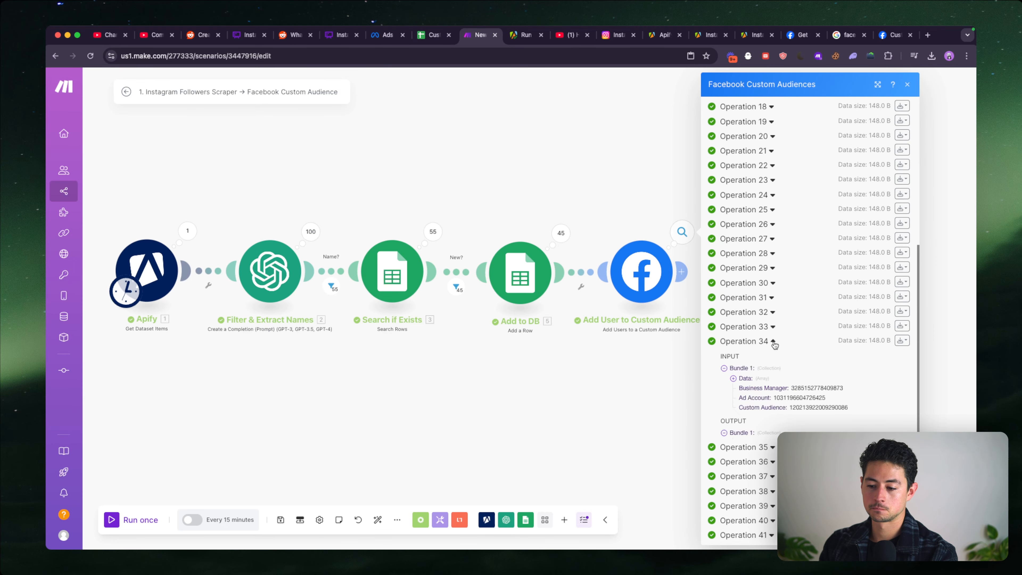
{"action": "scroll", "coordinate": [792, 389], "scroll_direction": "down", "scroll_amount": 2}
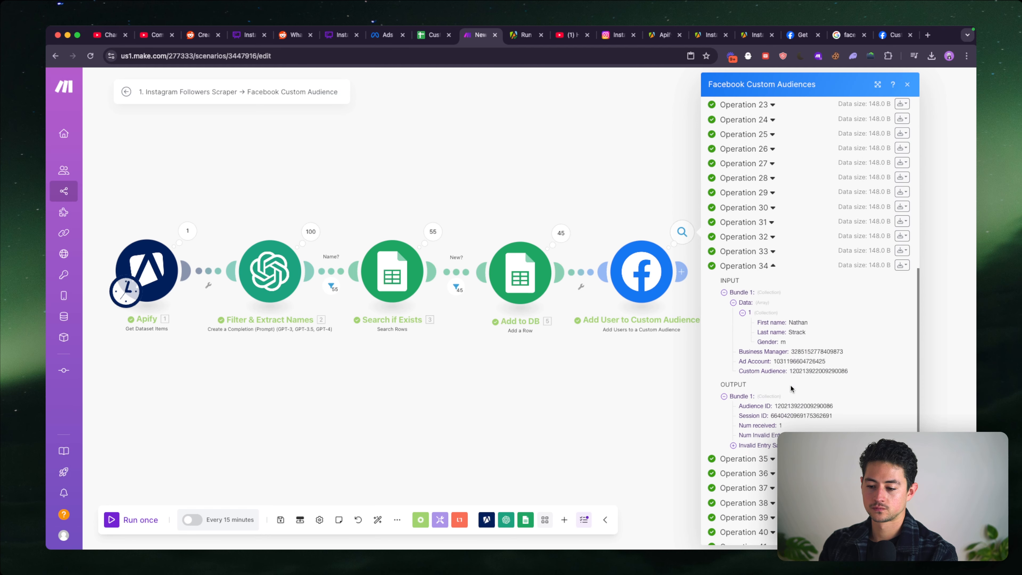
{"action": "scroll", "coordinate": [789, 350], "scroll_direction": "down", "scroll_amount": 2}
{"action": "left_click", "coordinate": [771, 391]}
{"action": "scroll", "coordinate": [770, 392], "scroll_direction": "down", "scroll_amount": 3}
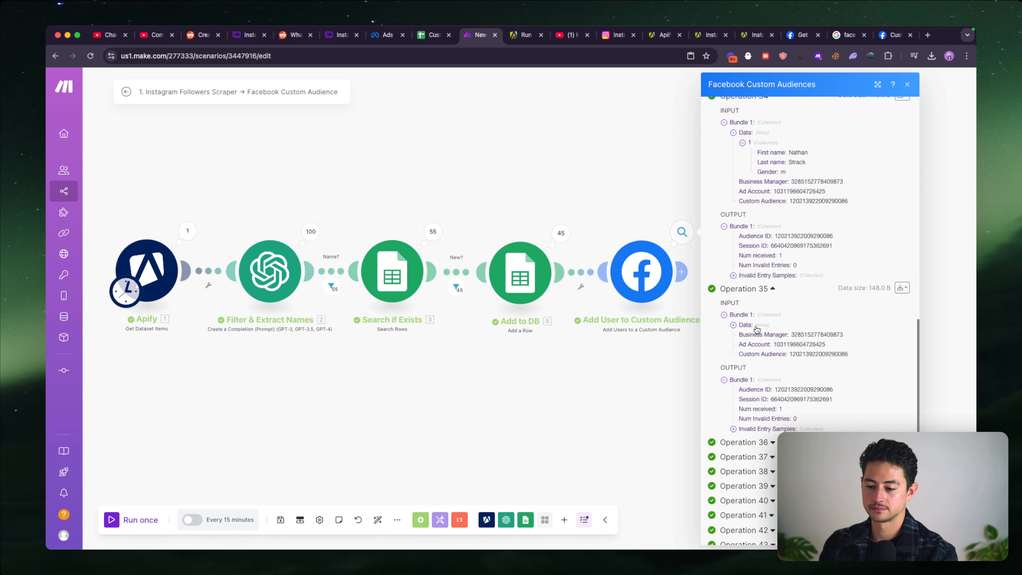
{"action": "left_click", "coordinate": [756, 327]}
{"action": "scroll", "coordinate": [759, 337], "scroll_direction": "up", "scroll_amount": 15}
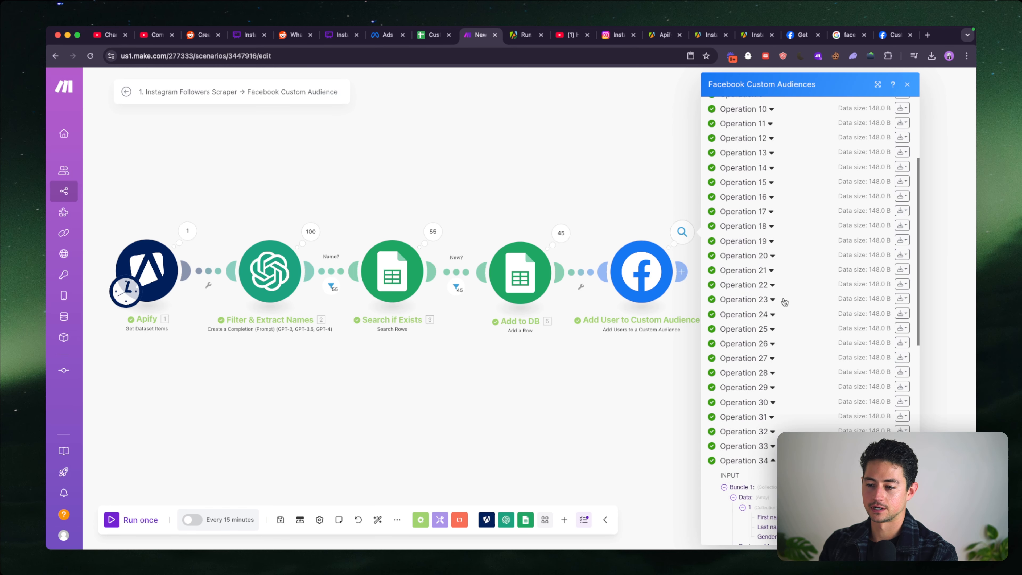
- Reopen the Add User to Custom Audience run results and expand operations 43 back through 38 to examine their bundles
{"action": "left_click", "coordinate": [684, 191]}
{"action": "left_click", "coordinate": [681, 233]}
{"action": "scroll", "coordinate": [838, 212], "scroll_direction": "down", "scroll_amount": 7}
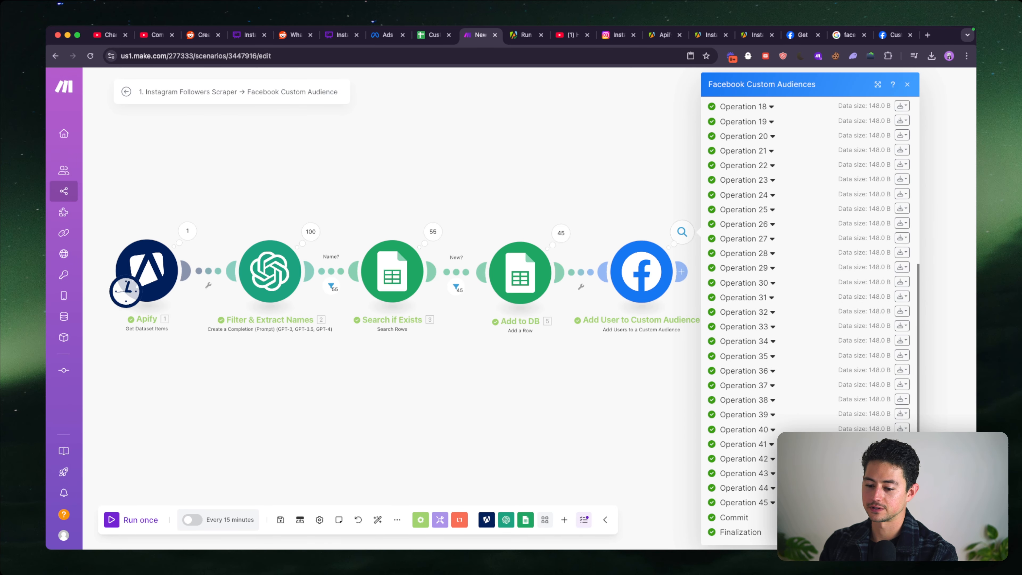
{"action": "left_click", "coordinate": [773, 475]}
{"action": "left_click", "coordinate": [773, 460]}
{"action": "left_click", "coordinate": [772, 446]}
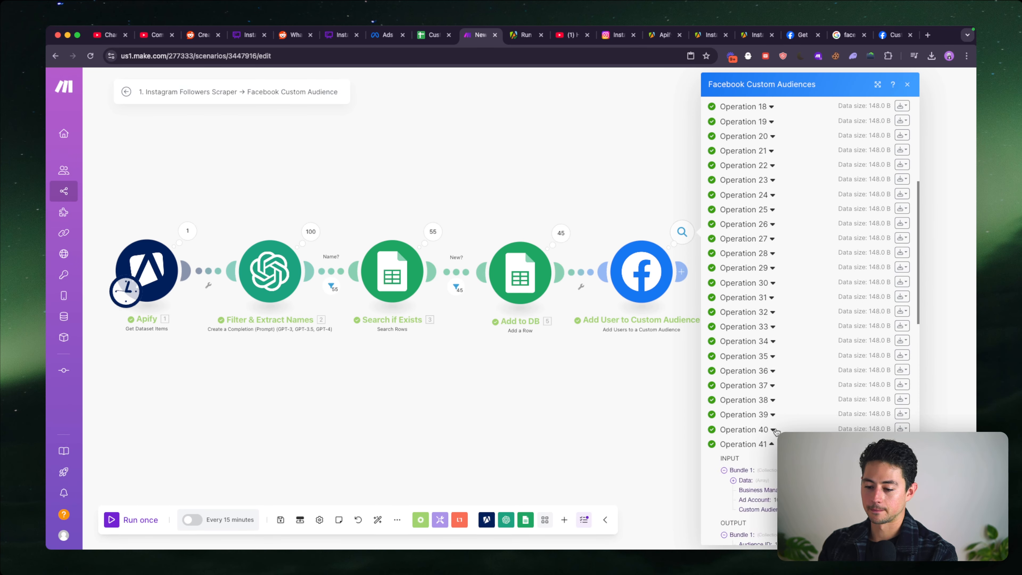
{"action": "left_click", "coordinate": [774, 431]}
{"action": "left_click", "coordinate": [772, 416]}
{"action": "left_click", "coordinate": [770, 402]}
{"action": "scroll", "coordinate": [770, 402], "scroll_direction": "down", "scroll_amount": 4}
{"action": "scroll", "coordinate": [770, 402], "scroll_direction": "up", "scroll_amount": 15}
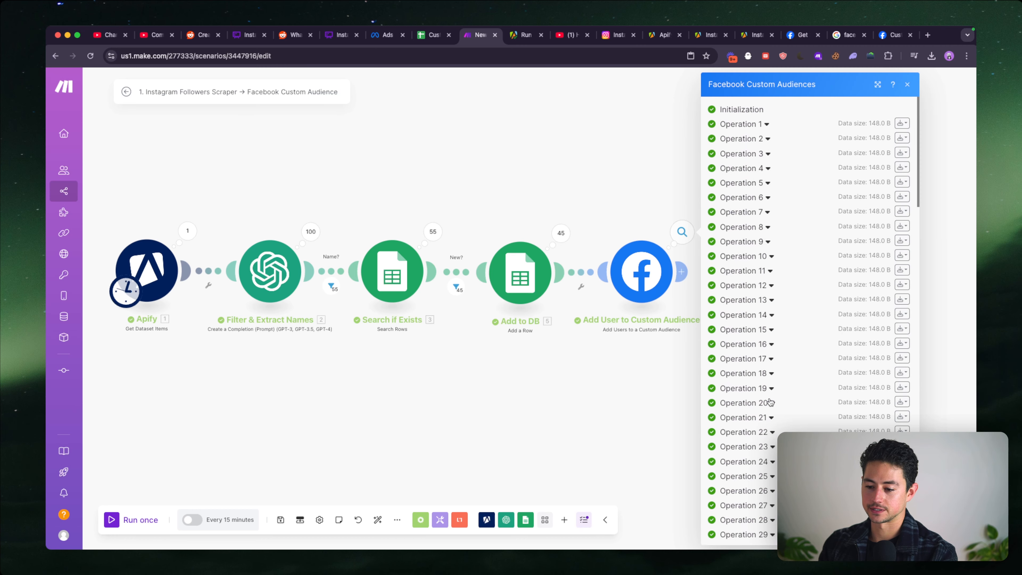
- Expand operations 37, 36 and 35 of Add User to Custom Audience and examine the input data of operation 35
{"action": "scroll", "coordinate": [780, 387], "scroll_direction": "down", "scroll_amount": 7}
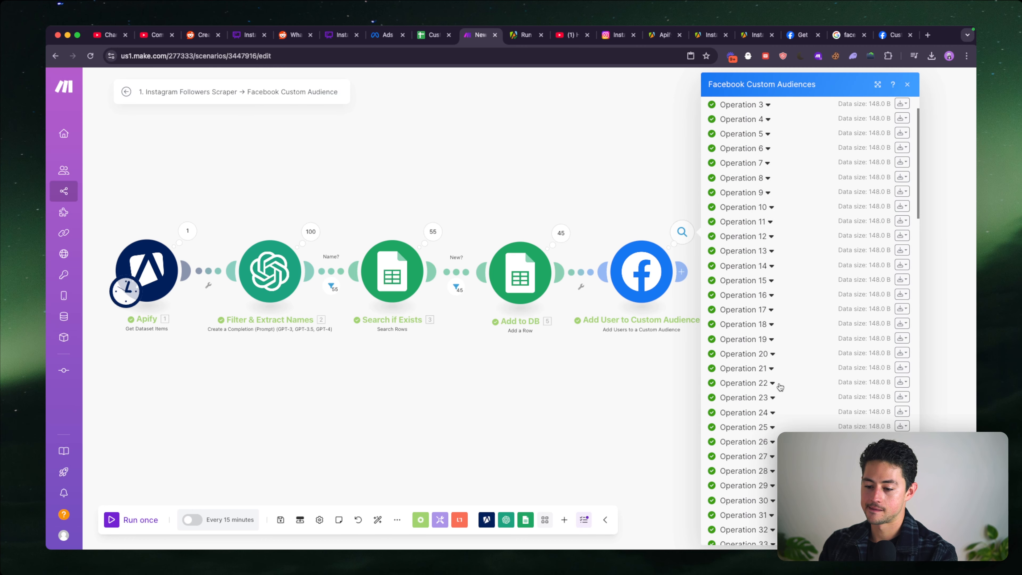
{"action": "left_click", "coordinate": [773, 330]}
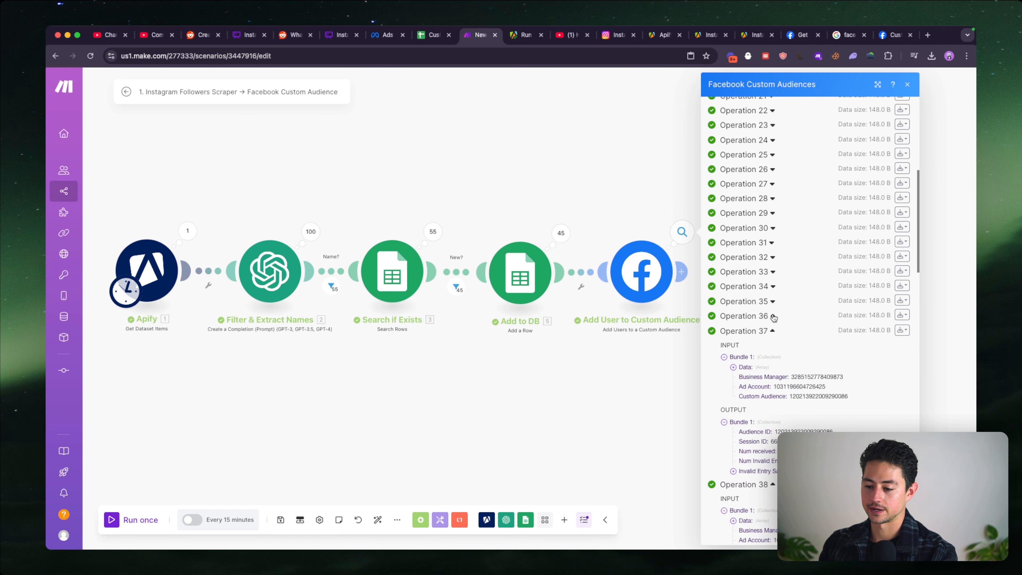
{"action": "left_click", "coordinate": [773, 316]}
{"action": "left_click", "coordinate": [772, 300]}
{"action": "scroll", "coordinate": [761, 220], "scroll_direction": "down", "scroll_amount": 4}
{"action": "left_click", "coordinate": [746, 173]}
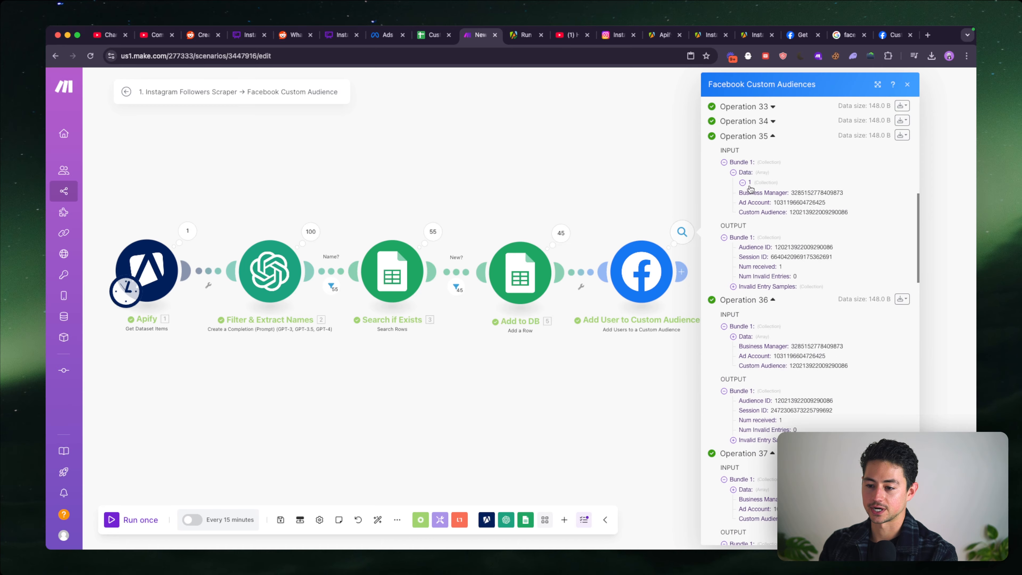
{"action": "scroll", "coordinate": [753, 263], "scroll_direction": "down", "scroll_amount": 5}
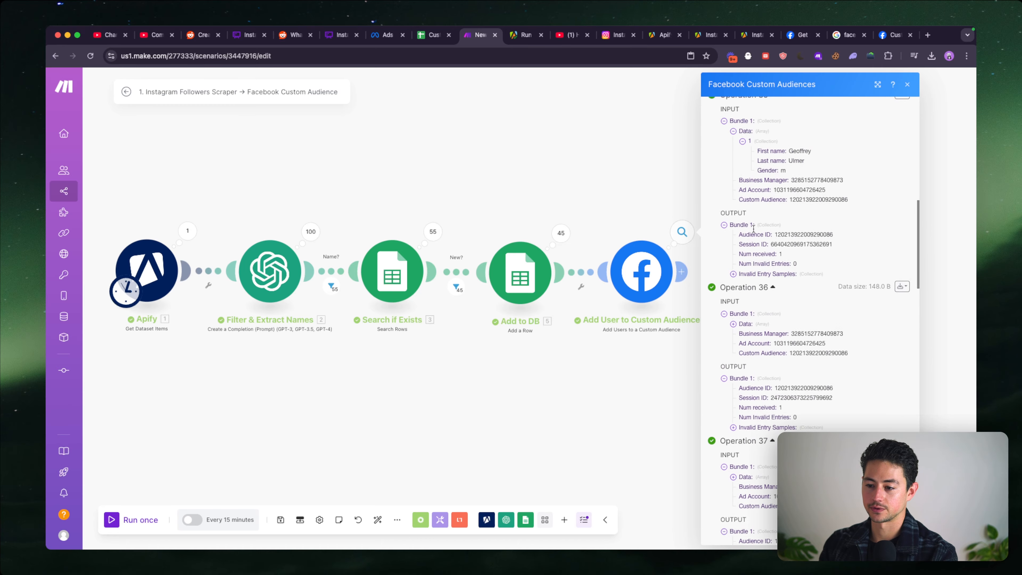
- Switch to the Custom Audience Database sheet and search for the first name found in operation 35
{"action": "left_click", "coordinate": [433, 42]}
{"action": "key", "text": "super+f"}
{"action": "type", "text": "geoff"}
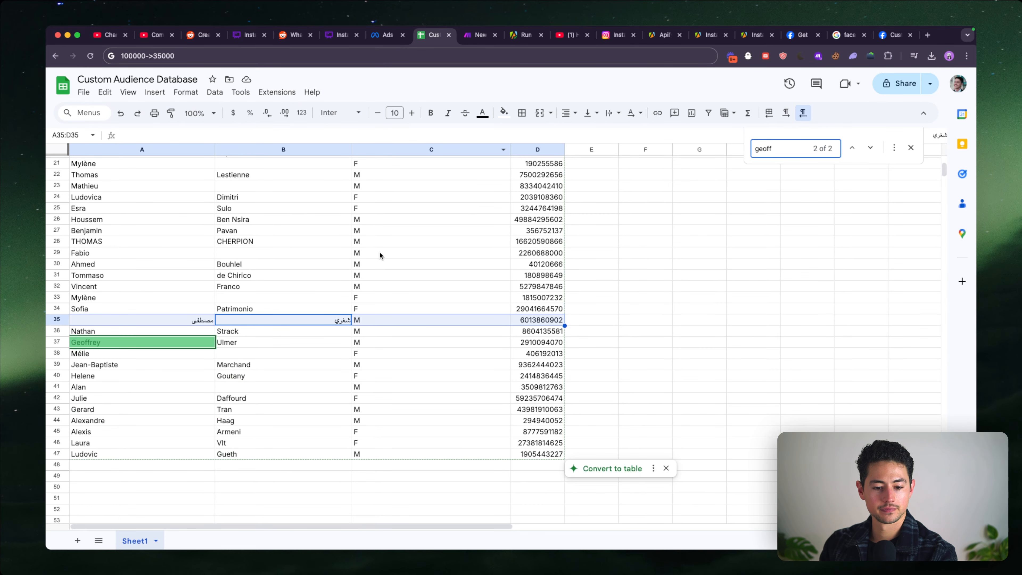
- Return to the Make scenario and examine operation 33's input data and Invalid Entry Samples, closing the run results when done
{"action": "left_click", "coordinate": [481, 36]}
{"action": "scroll", "coordinate": [770, 252], "scroll_direction": "up", "scroll_amount": 6}
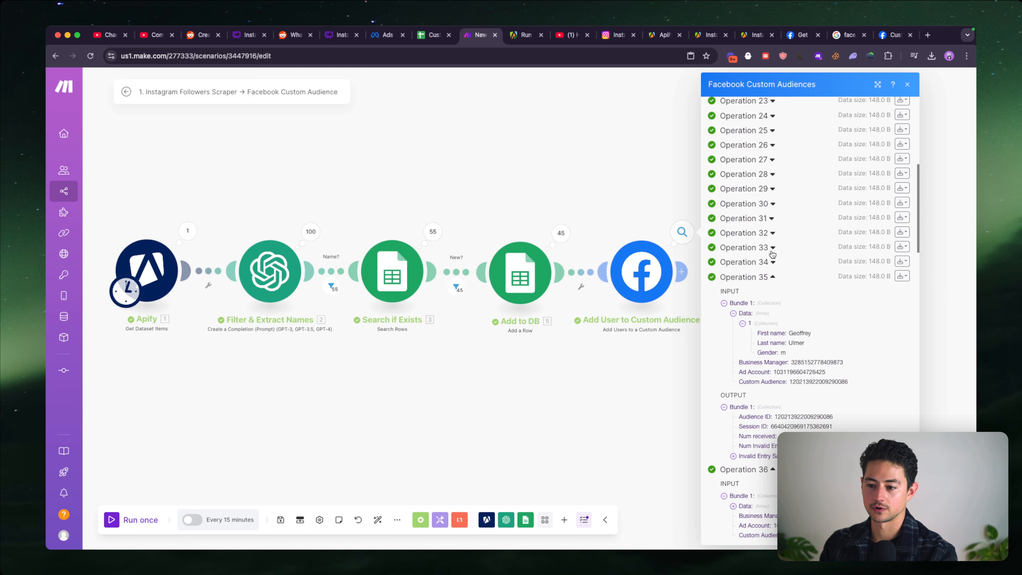
{"action": "left_click", "coordinate": [772, 248]}
{"action": "left_click", "coordinate": [743, 284]}
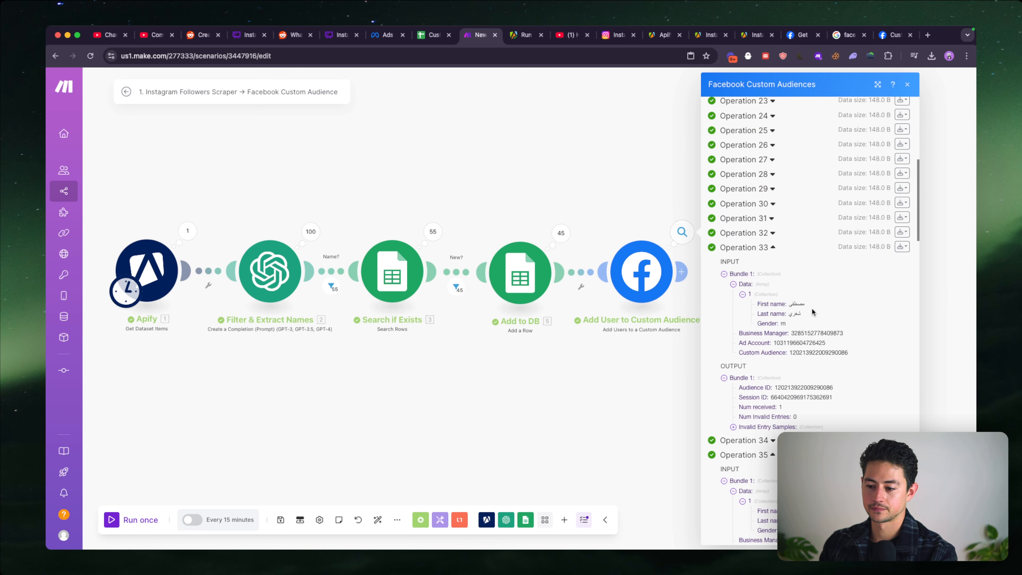
{"action": "scroll", "coordinate": [819, 311], "scroll_direction": "up", "scroll_amount": 5}
{"action": "scroll", "coordinate": [821, 313], "scroll_direction": "down", "scroll_amount": 3}
{"action": "left_click", "coordinate": [685, 472]}
{"action": "scroll", "coordinate": [685, 473], "scroll_direction": "down", "scroll_amount": 1}
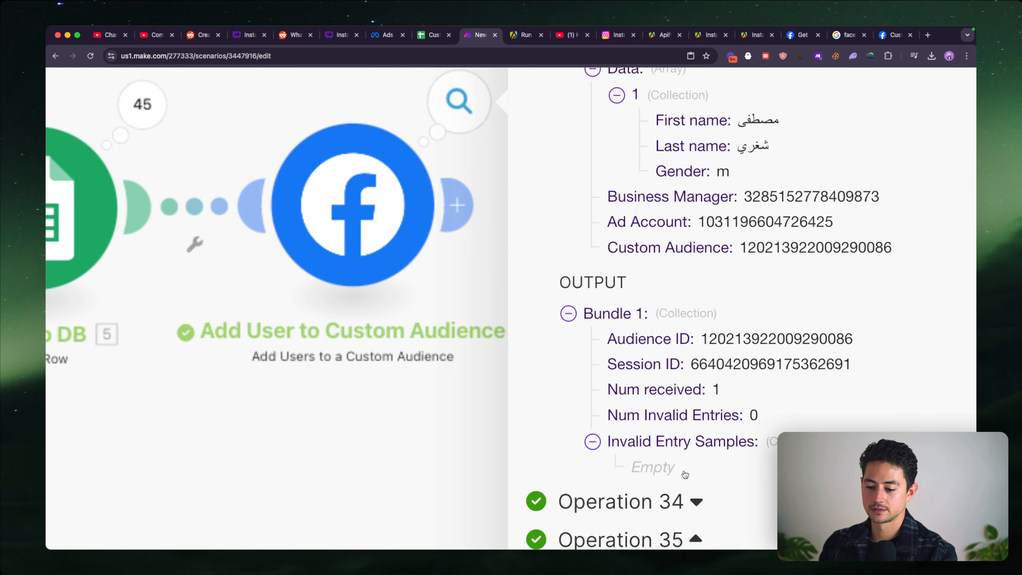
{"action": "scroll", "coordinate": [685, 474], "scroll_direction": "down", "scroll_amount": 2}
{"action": "scroll", "coordinate": [774, 348], "scroll_direction": "down", "scroll_amount": 5}
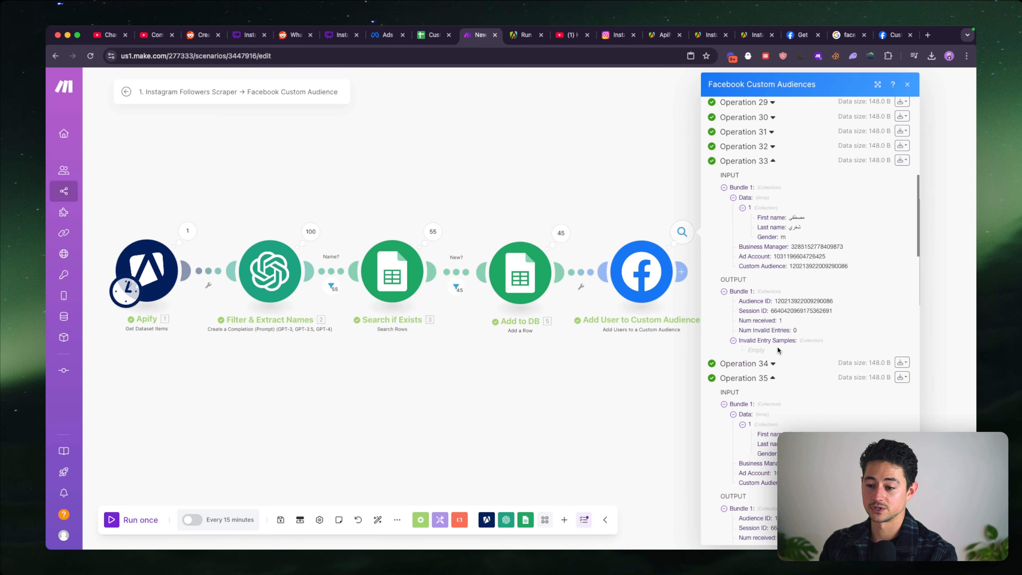
{"action": "left_click", "coordinate": [527, 131]}
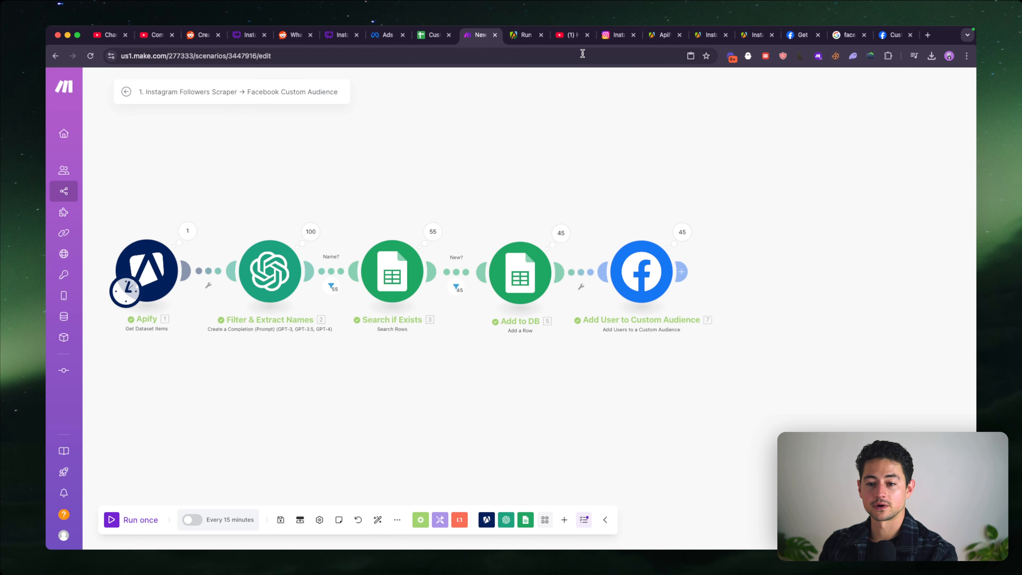
- Switch to Ads Manager, reload the Audiences page and open the history of Example Audience
{"action": "left_click", "coordinate": [395, 40]}
{"action": "left_click", "coordinate": [459, 55]}
{"action": "key", "text": "Return"}
{"action": "left_click", "coordinate": [459, 54]}
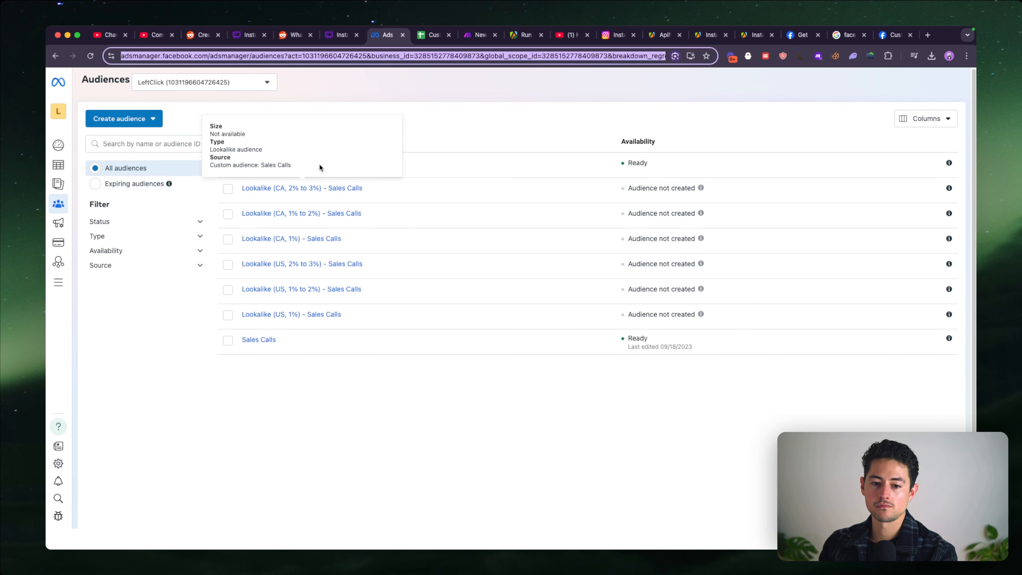
{"action": "left_click", "coordinate": [290, 164]}
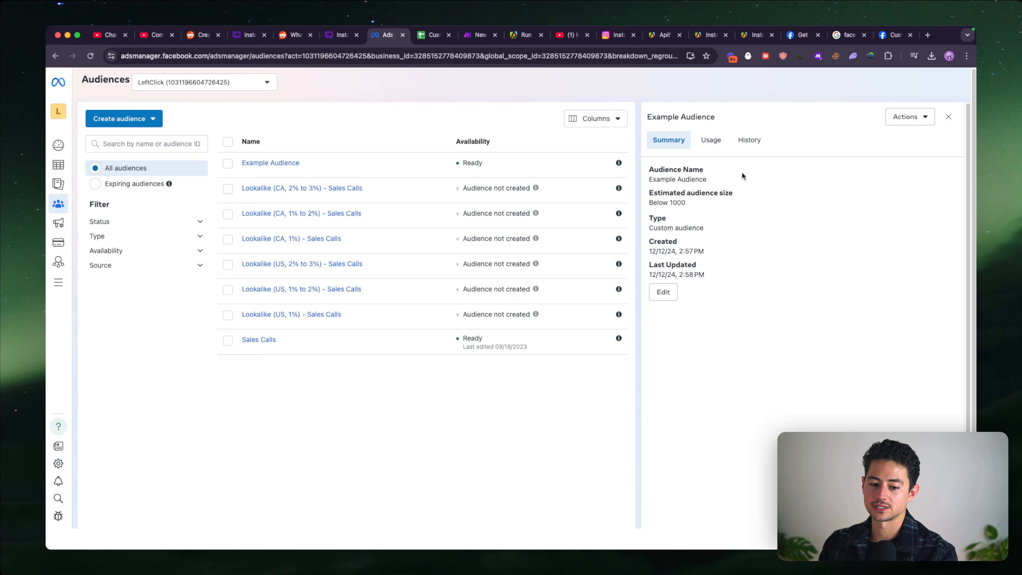
{"action": "left_click", "coordinate": [752, 144]}
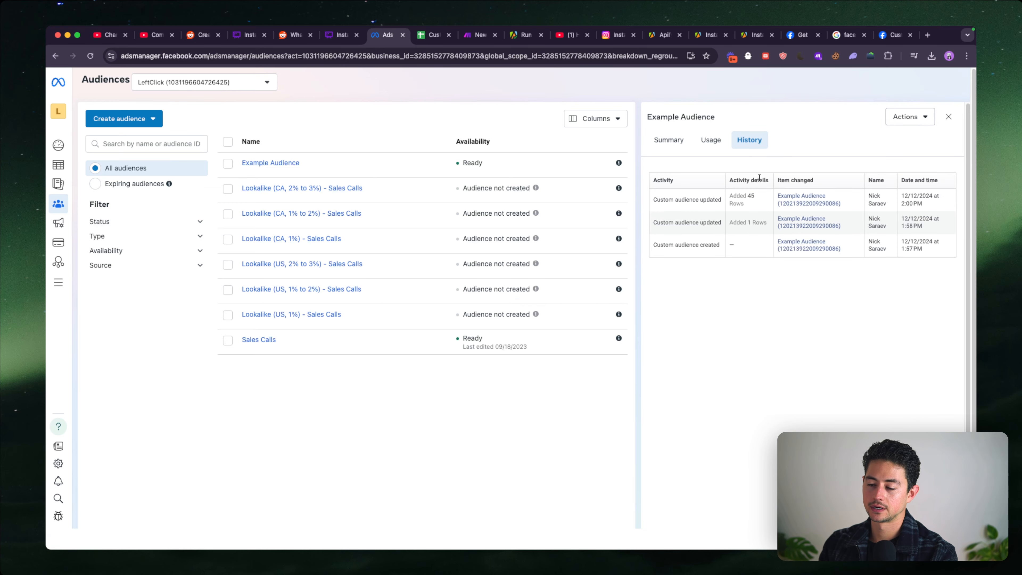
- Glance back at the Make scenario, then inspect the Remove customers form for Example Audience in Ads Manager and close it
{"action": "left_click", "coordinate": [467, 36]}
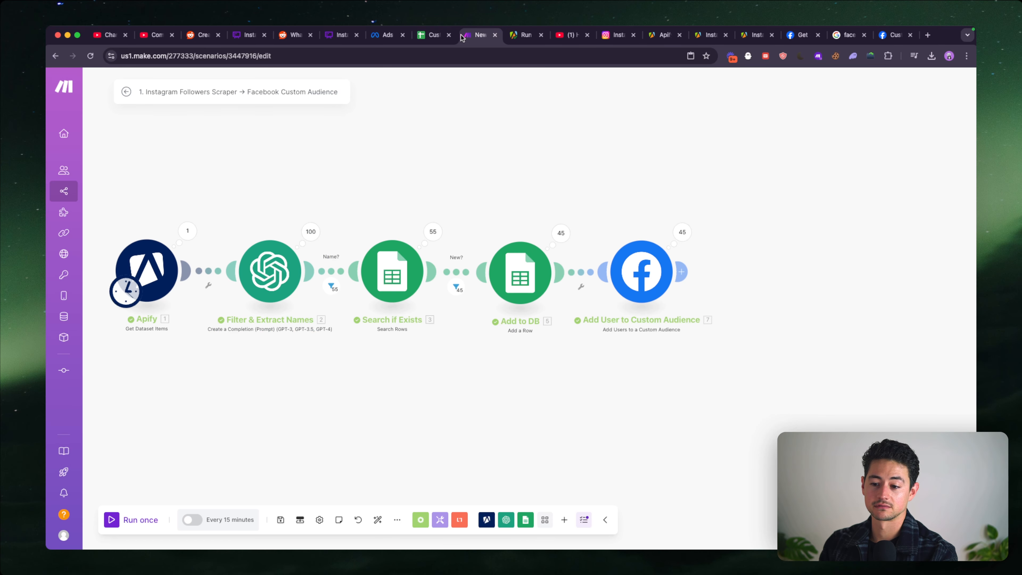
{"action": "left_click", "coordinate": [390, 36]}
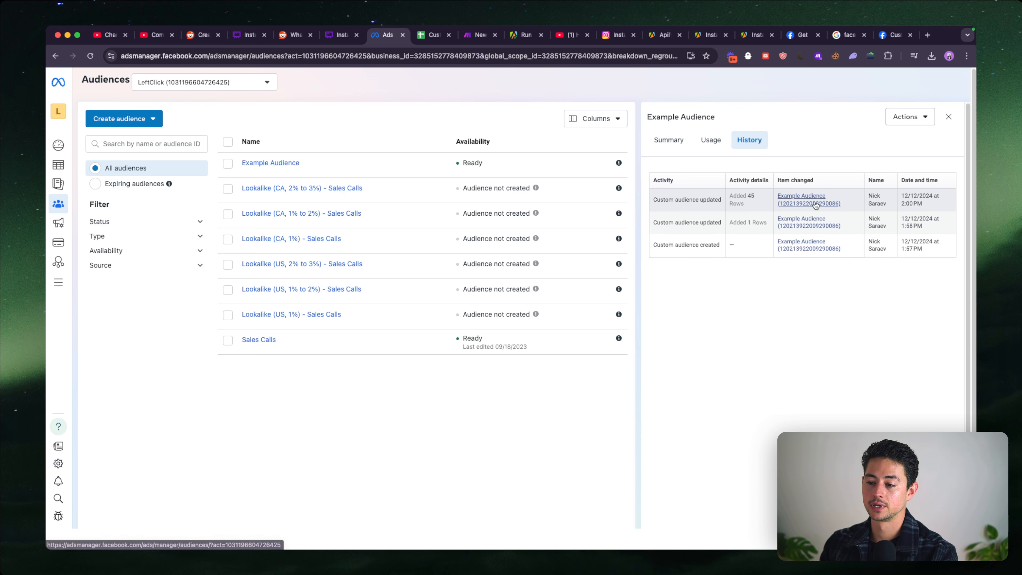
{"action": "left_click", "coordinate": [920, 116]}
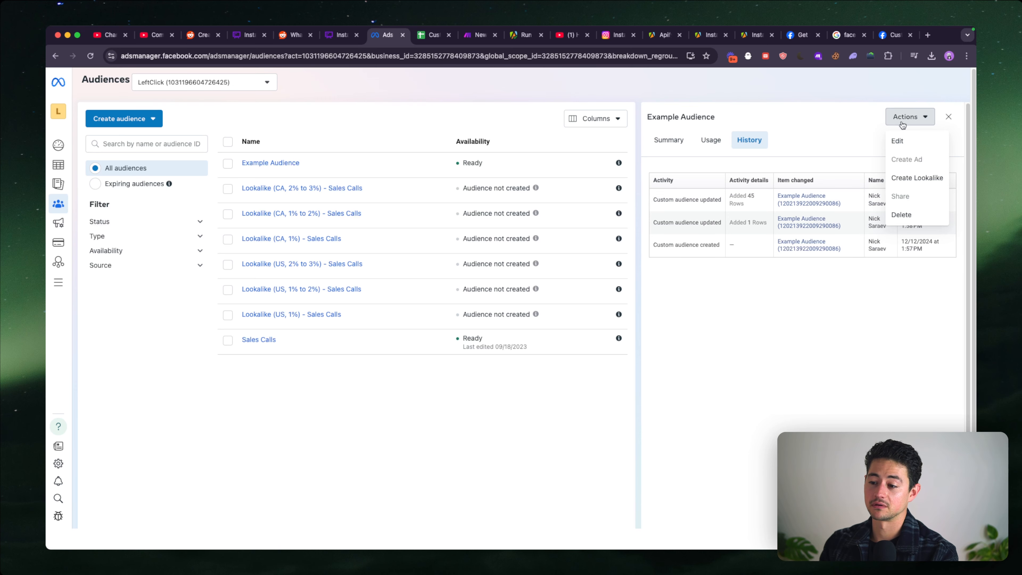
{"action": "left_click", "coordinate": [894, 139]}
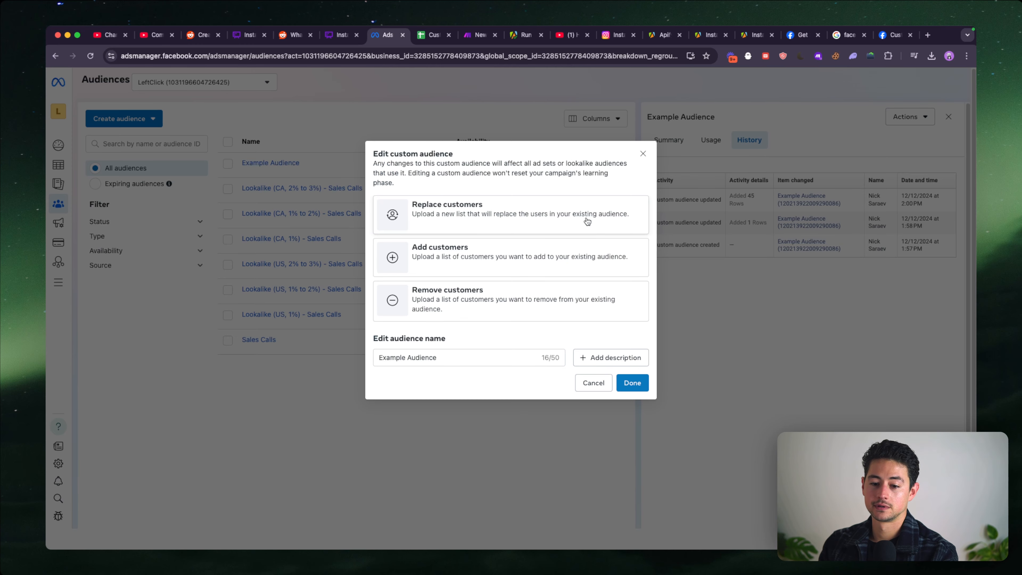
{"action": "left_click", "coordinate": [563, 308]}
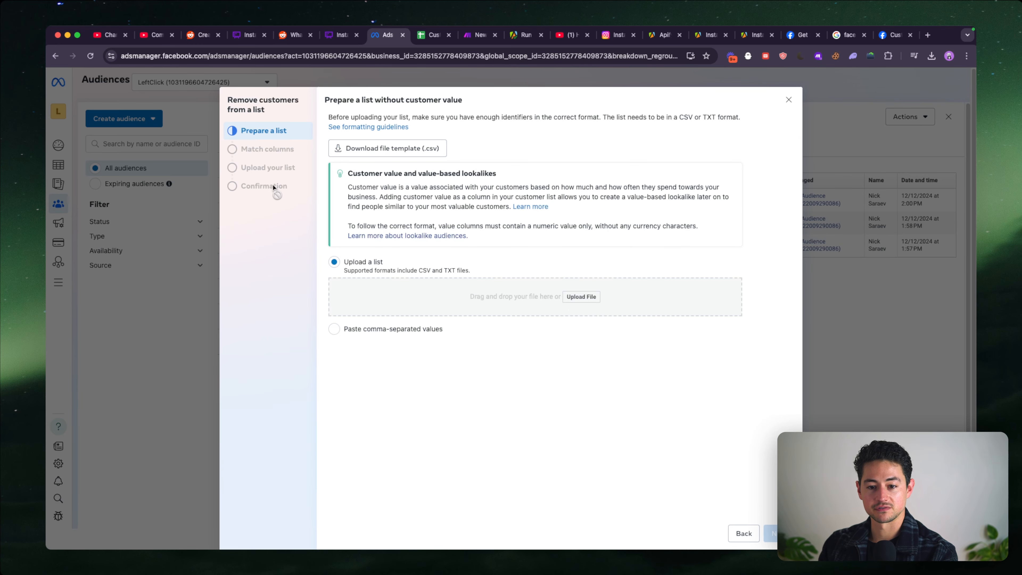
{"action": "left_click", "coordinate": [788, 99]}
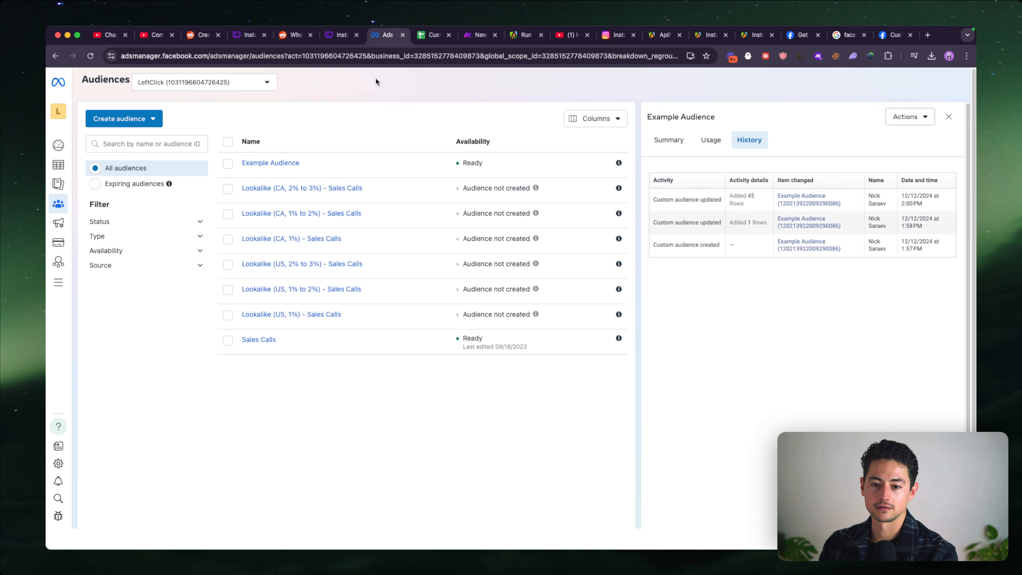
- Check the usage and summary of Example Audience, viewing its edit options without changing anything
{"action": "left_click", "coordinate": [710, 140]}
{"action": "left_click", "coordinate": [682, 142]}
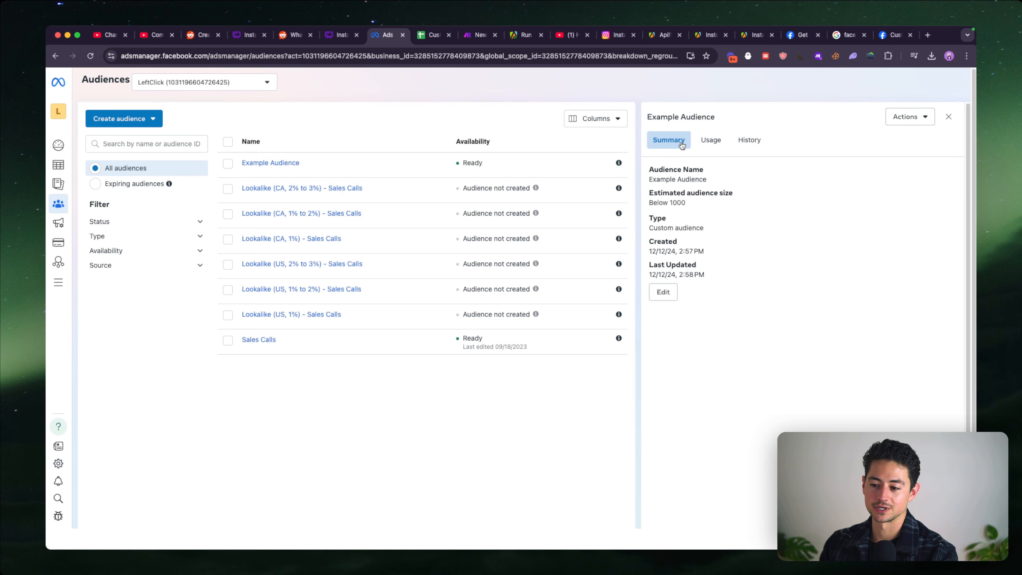
{"action": "left_click", "coordinate": [668, 296]}
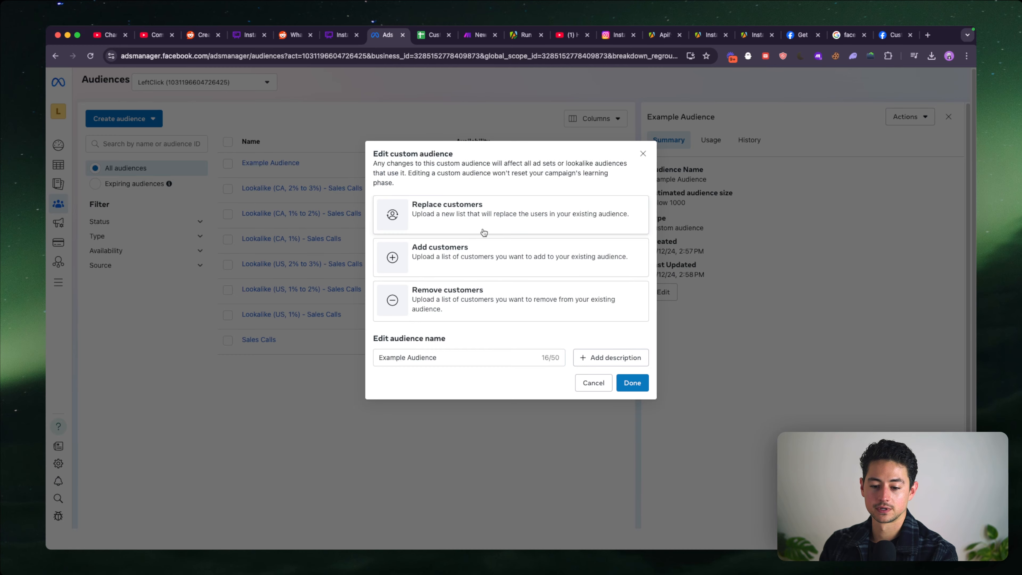
{"action": "left_click", "coordinate": [643, 154]}
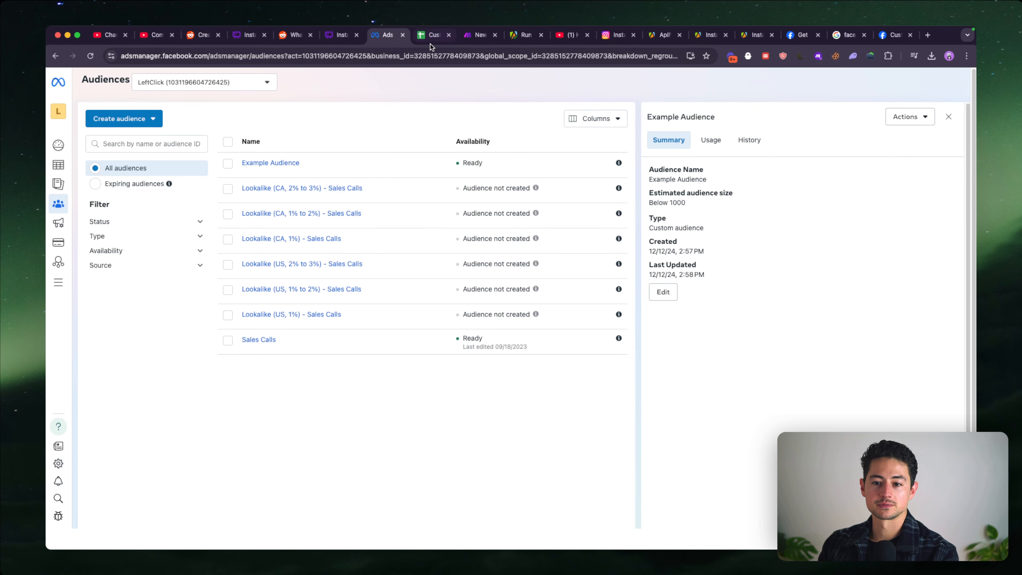
- Look at the Whimsical flowchart and the Apify run output, then return to the Make scenario's full module chain
{"action": "left_click", "coordinate": [343, 42]}
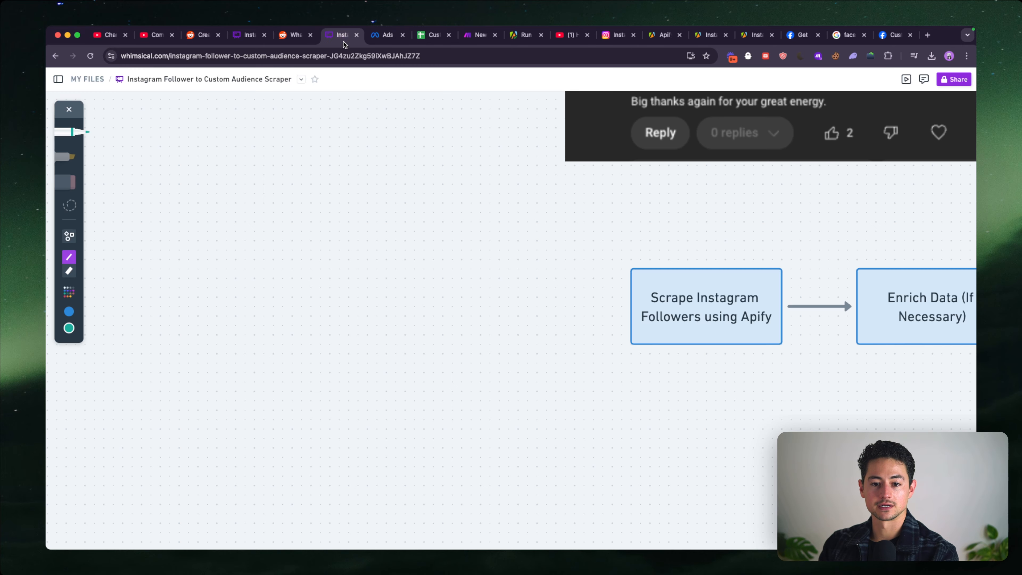
{"action": "left_click", "coordinate": [514, 45]}
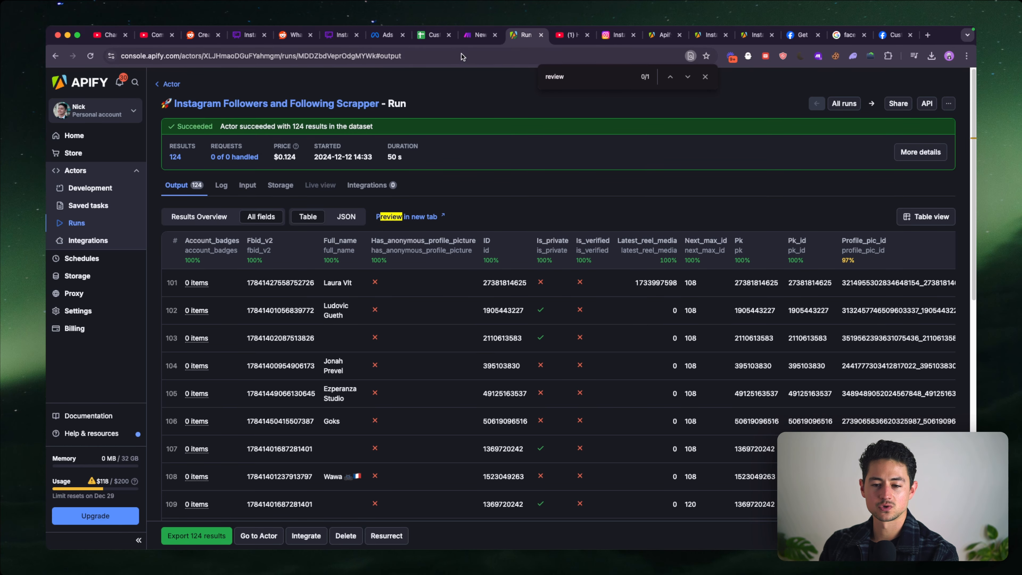
{"action": "key", "text": "ctrl+shift+Tab"}
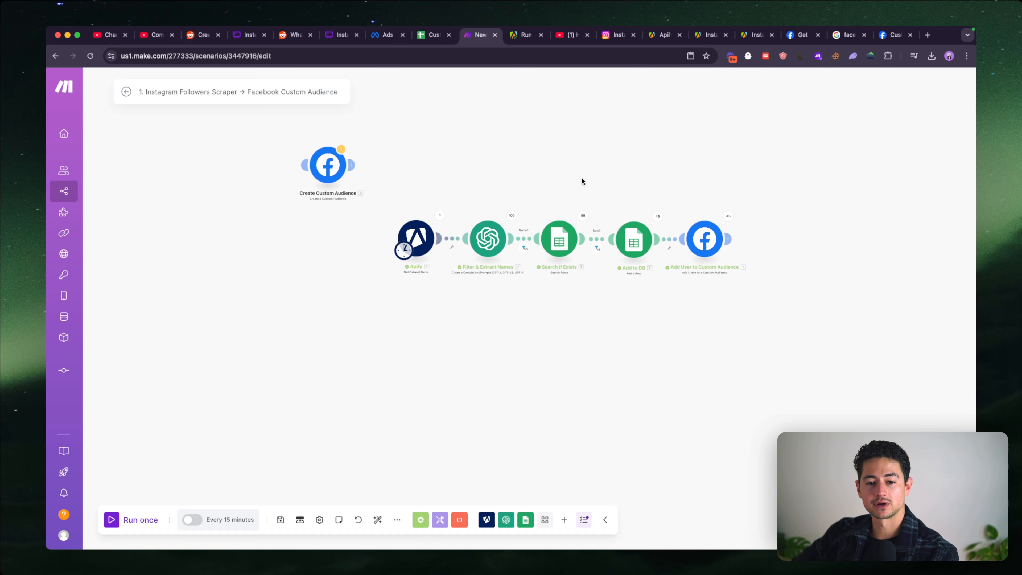
{"action": "left_click_drag", "start_coordinate": [583, 181], "coordinate": [558, 220]}
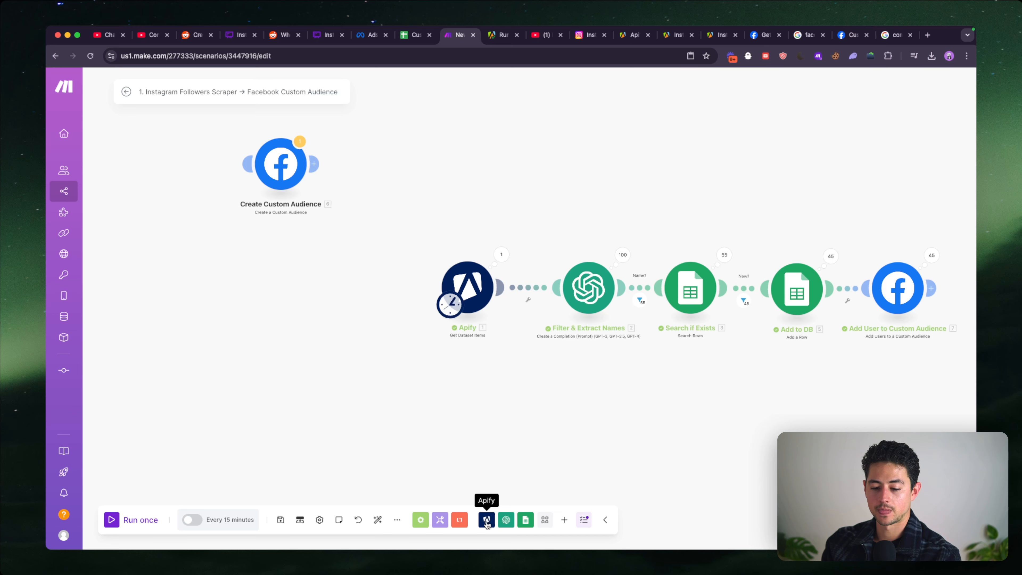
- Add an Apify Watch Actor Runs module before the existing chain and connect Create Custom Audience right after it
{"action": "left_click", "coordinate": [486, 519]}
{"action": "type", "text": "t"}
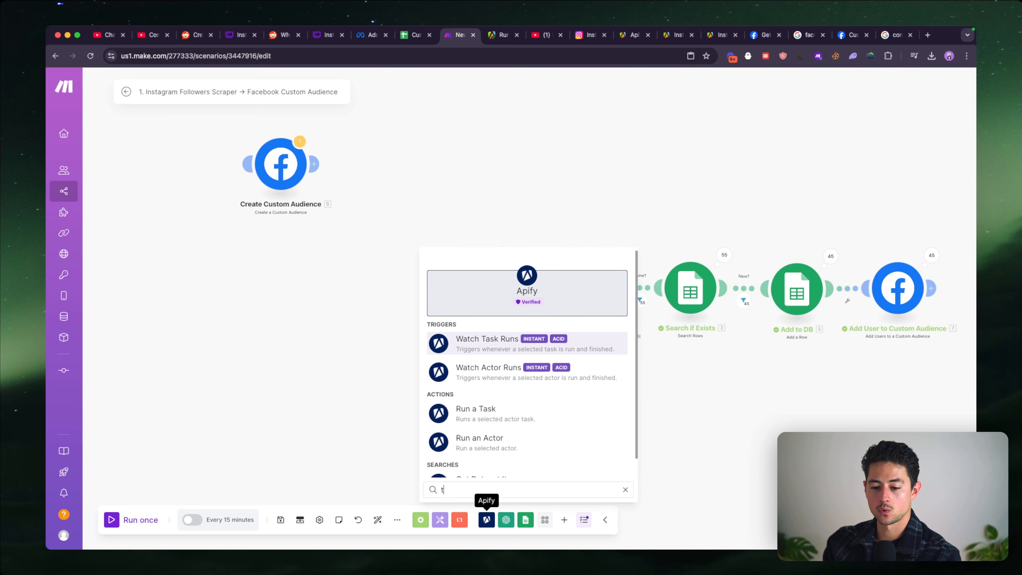
{"action": "type", "text": "ch"}
{"action": "left_click", "coordinate": [506, 381]}
{"action": "left_click_drag", "start_coordinate": [376, 308], "coordinate": [285, 291]}
{"action": "left_click_drag", "start_coordinate": [284, 184], "coordinate": [385, 314]}
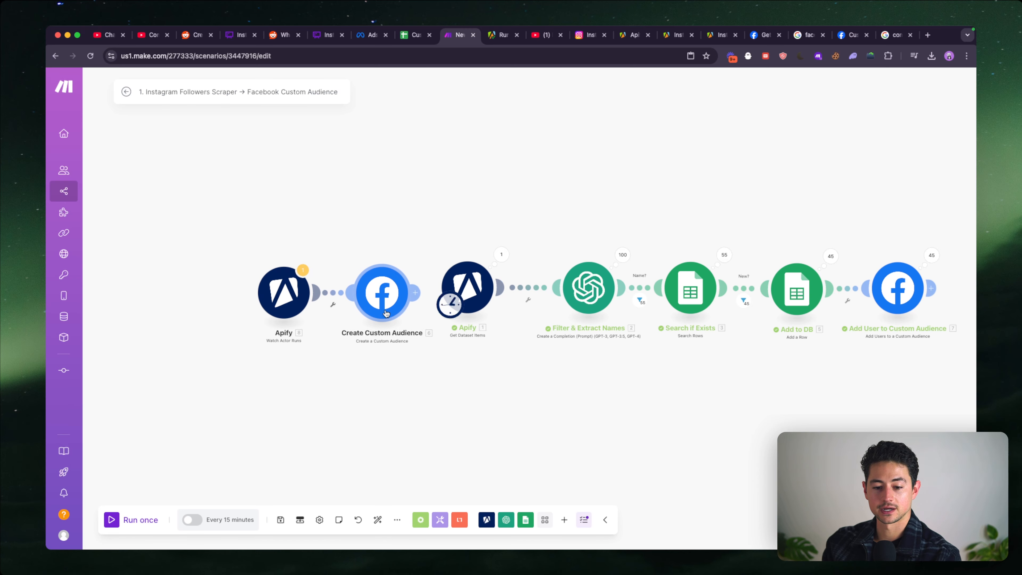
- Make Watch Actor Runs the scenario's starting trigger, link Create Custom Audience to Get Dataset Items, and align the two added modules with the chain
{"action": "left_click_drag", "start_coordinate": [252, 253], "coordinate": [440, 342]}
{"action": "left_click_drag", "start_coordinate": [311, 272], "coordinate": [549, 331]}
{"action": "left_click", "coordinate": [469, 377]}
{"action": "left_click_drag", "start_coordinate": [273, 289], "coordinate": [485, 371]}
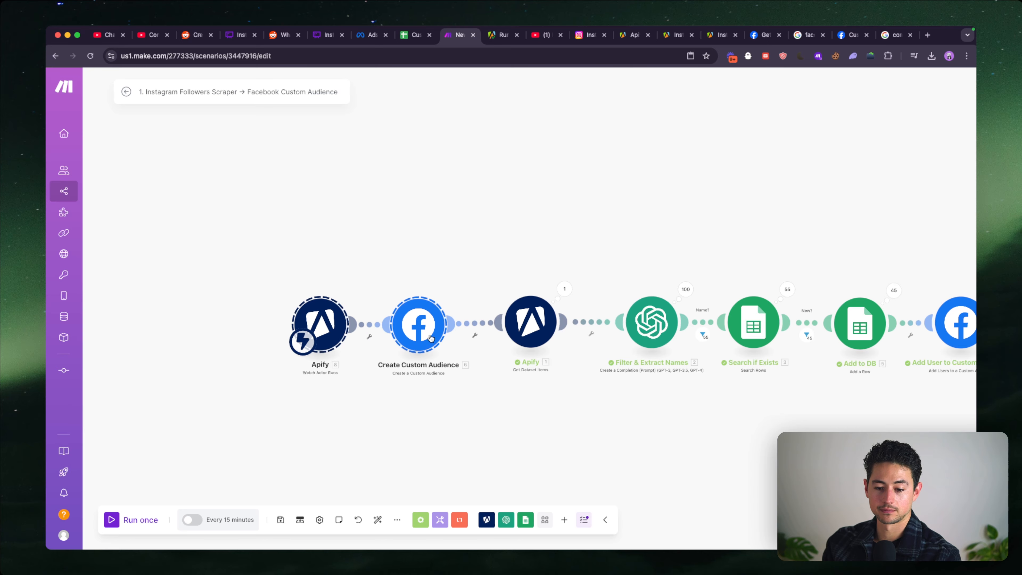
{"action": "left_click_drag", "start_coordinate": [422, 328], "coordinate": [437, 326]}
{"action": "left_click", "coordinate": [438, 384]}
- Clear the audience name in Create Custom Audience and review the Watch Actor Runs fields available for mapping
{"action": "left_click", "coordinate": [437, 318]}
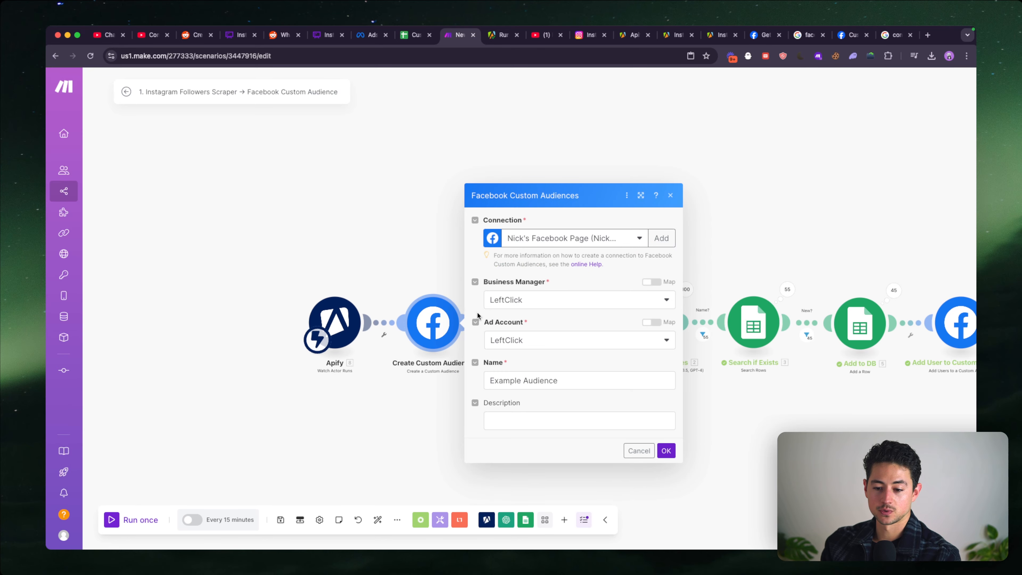
{"action": "left_click", "coordinate": [565, 380]}
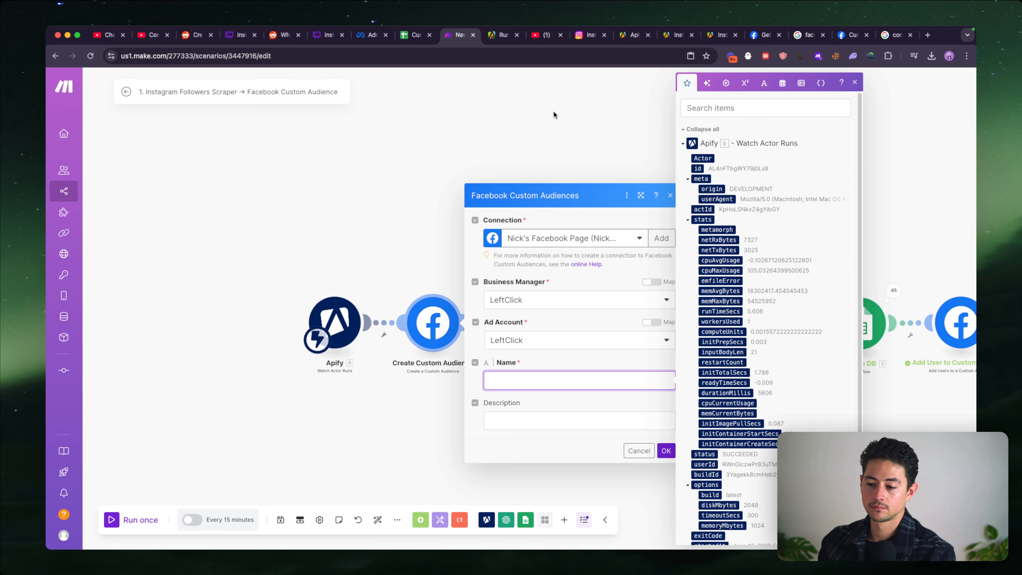
{"action": "scroll", "coordinate": [704, 289], "scroll_direction": "down", "scroll_amount": 3}
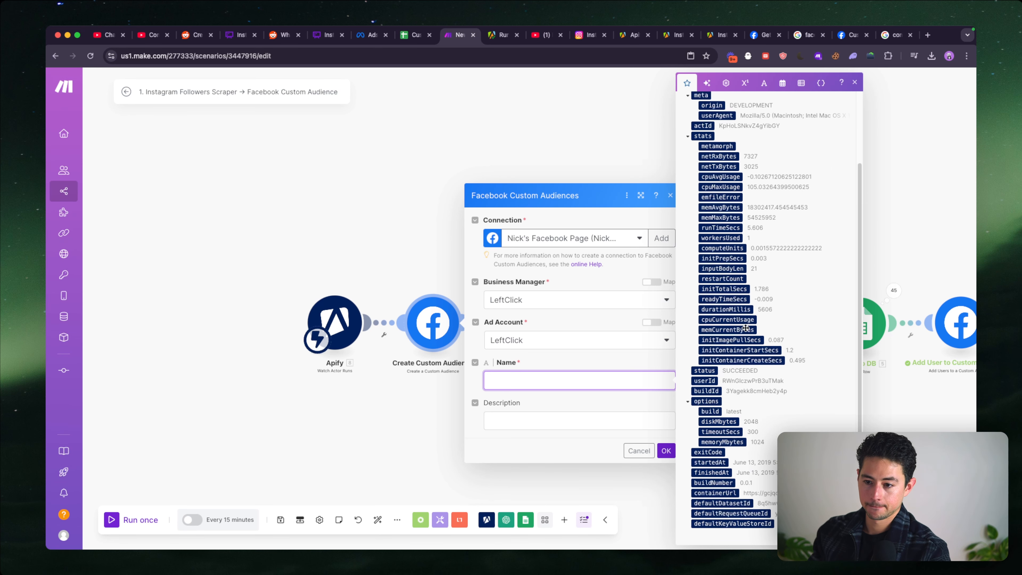
{"action": "scroll", "coordinate": [745, 328], "scroll_direction": "up", "scroll_amount": 3}
{"action": "left_click", "coordinate": [541, 153]}
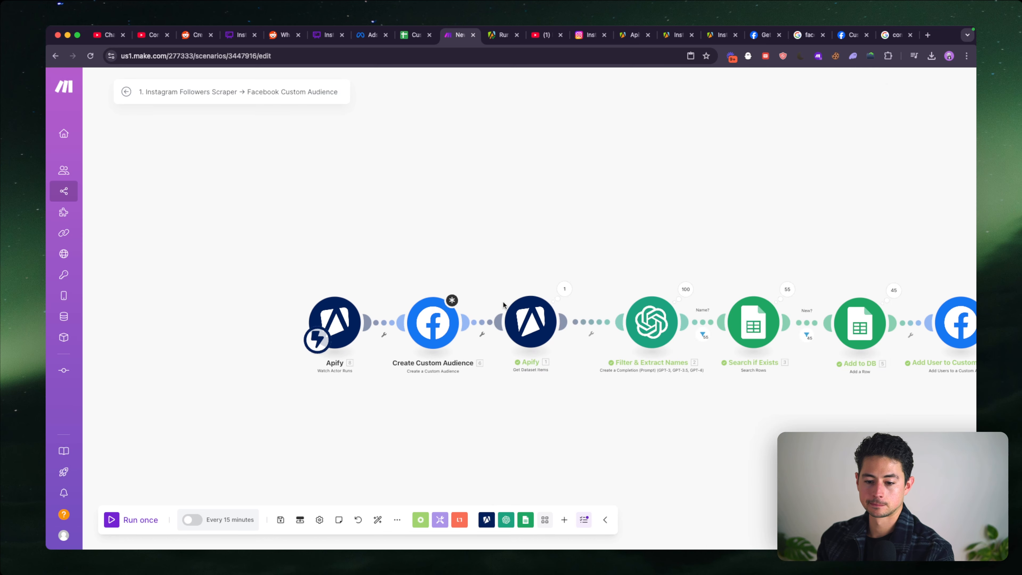
{"action": "left_click", "coordinate": [485, 321]}
{"action": "left_click", "coordinate": [494, 280]}
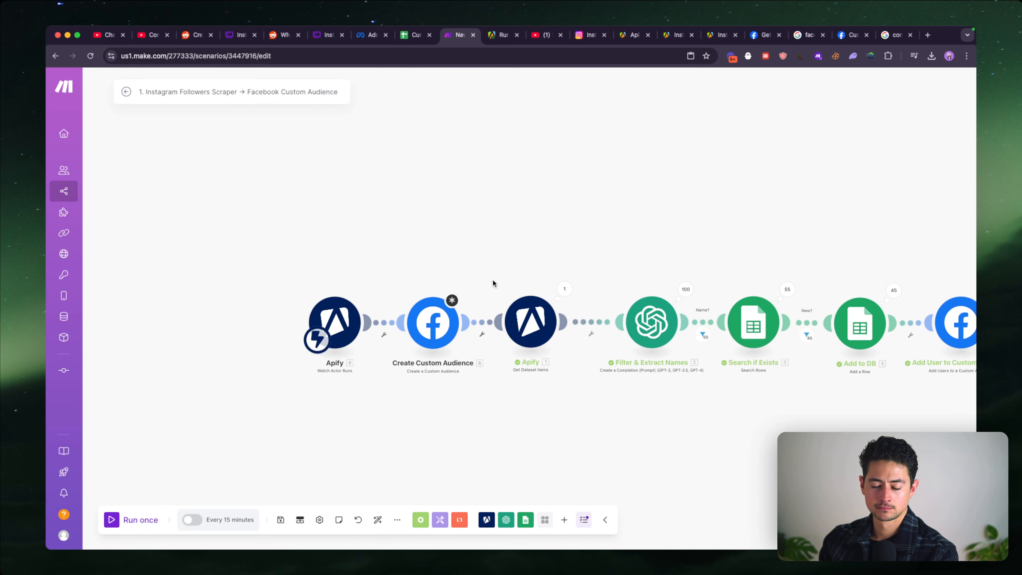
{"action": "left_click_drag", "start_coordinate": [474, 299], "coordinate": [484, 241]}
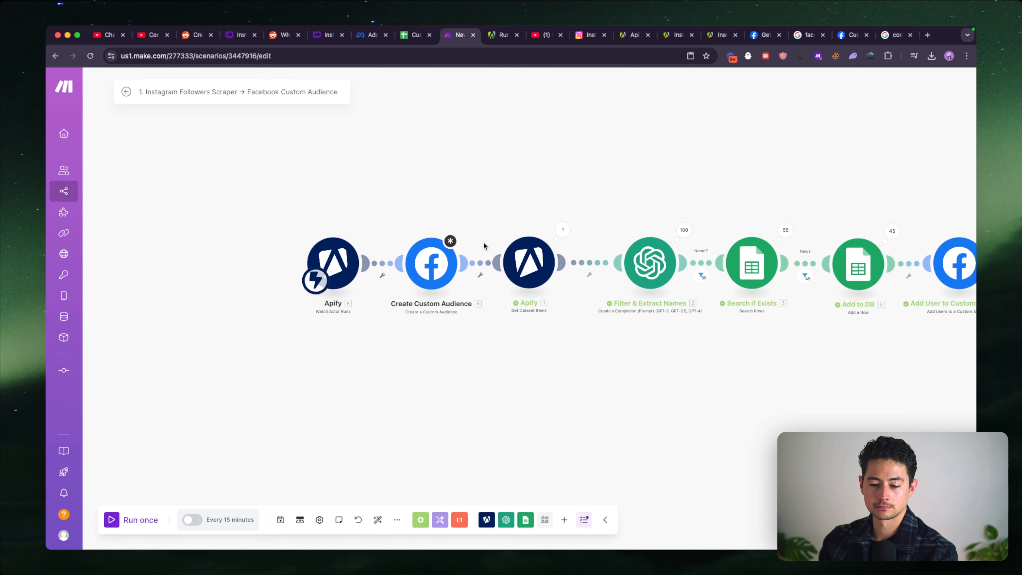
- Examine the output bundles of the Apify Get Dataset Items module, including the first bundle's account badges
{"action": "left_click", "coordinate": [561, 230]}
{"action": "scroll", "coordinate": [727, 218], "scroll_direction": "down", "scroll_amount": 3}
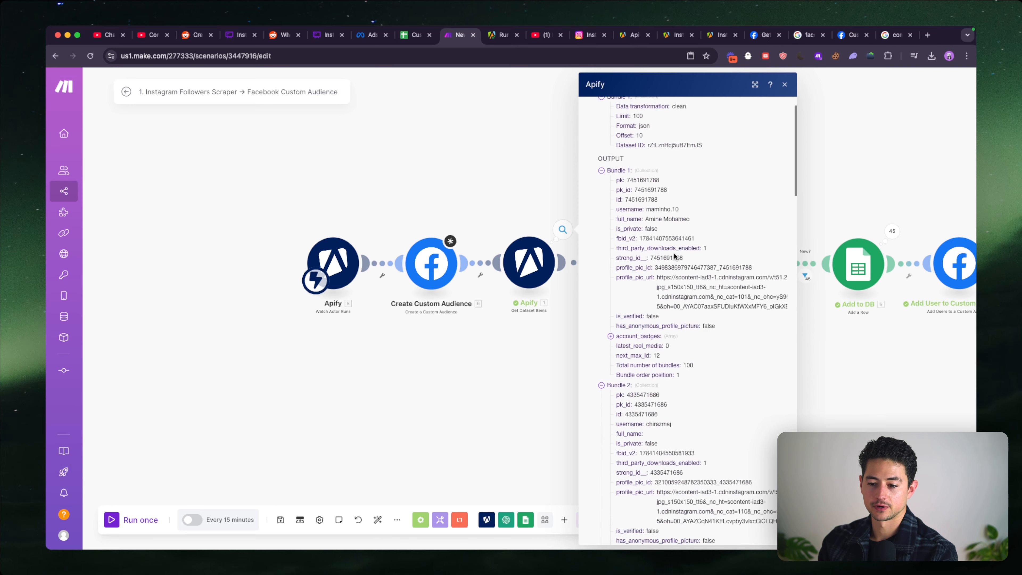
{"action": "scroll", "coordinate": [726, 218], "scroll_direction": "up", "scroll_amount": 5}
{"action": "scroll", "coordinate": [588, 325], "scroll_direction": "up", "scroll_amount": 2}
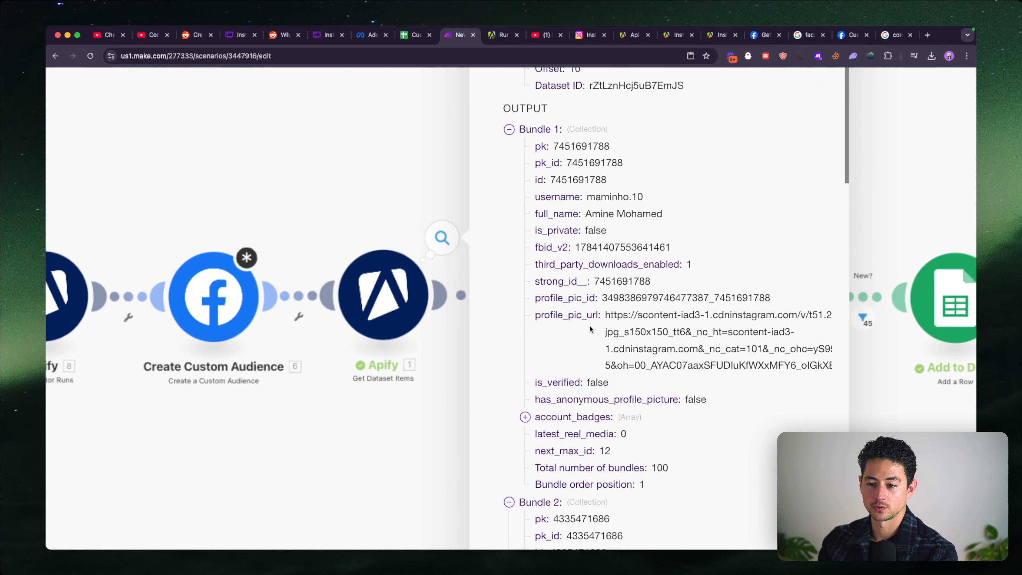
{"action": "scroll", "coordinate": [589, 325], "scroll_direction": "down", "scroll_amount": 5}
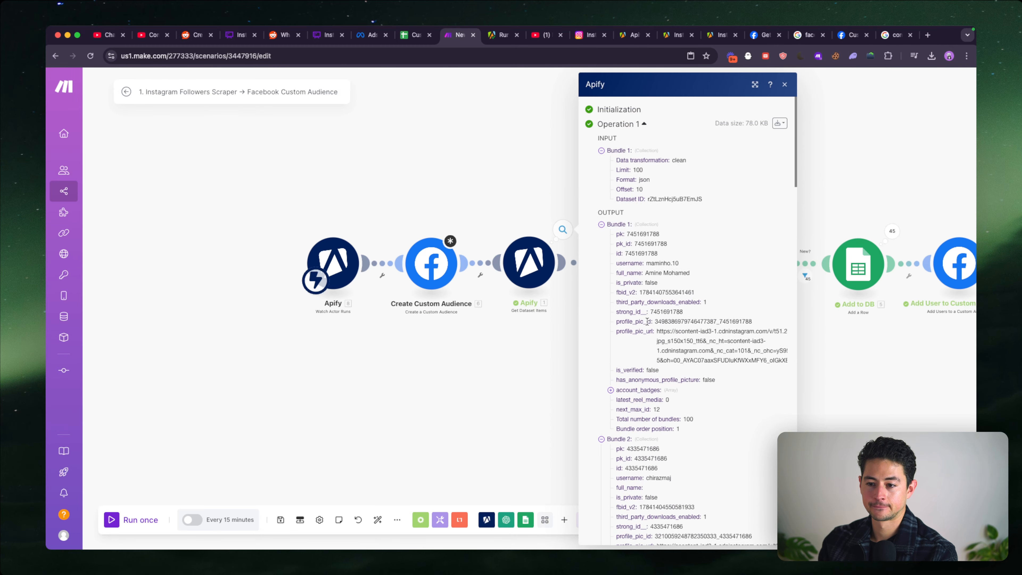
{"action": "left_click", "coordinate": [644, 389]}
{"action": "scroll", "coordinate": [673, 383], "scroll_direction": "down", "scroll_amount": 1}
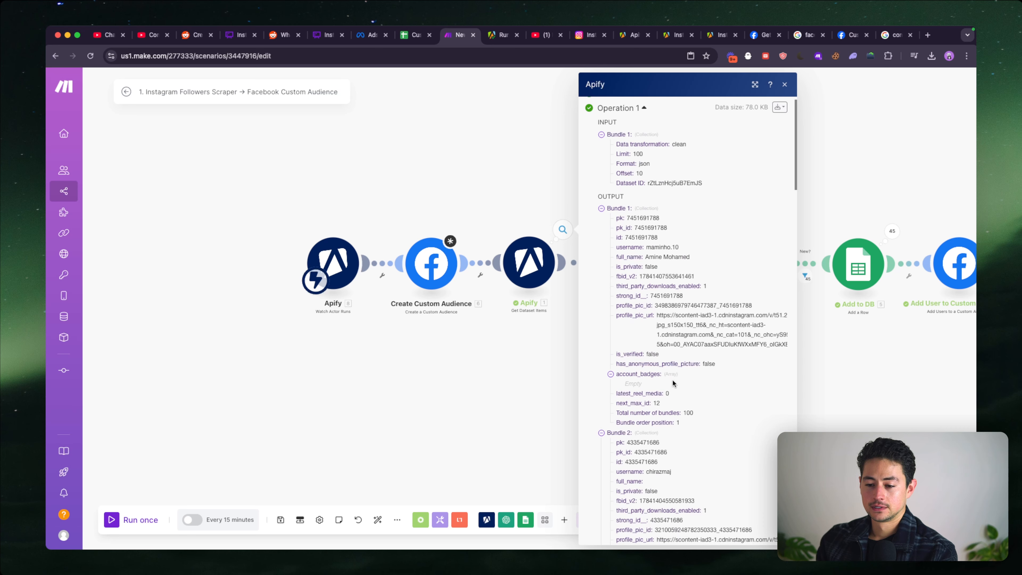
{"action": "left_click", "coordinate": [464, 188]}
- Check the Watch Actor Runs webhook settings and the run fields available for mapping into the Create Custom Audience name
{"action": "left_click", "coordinate": [342, 258]}
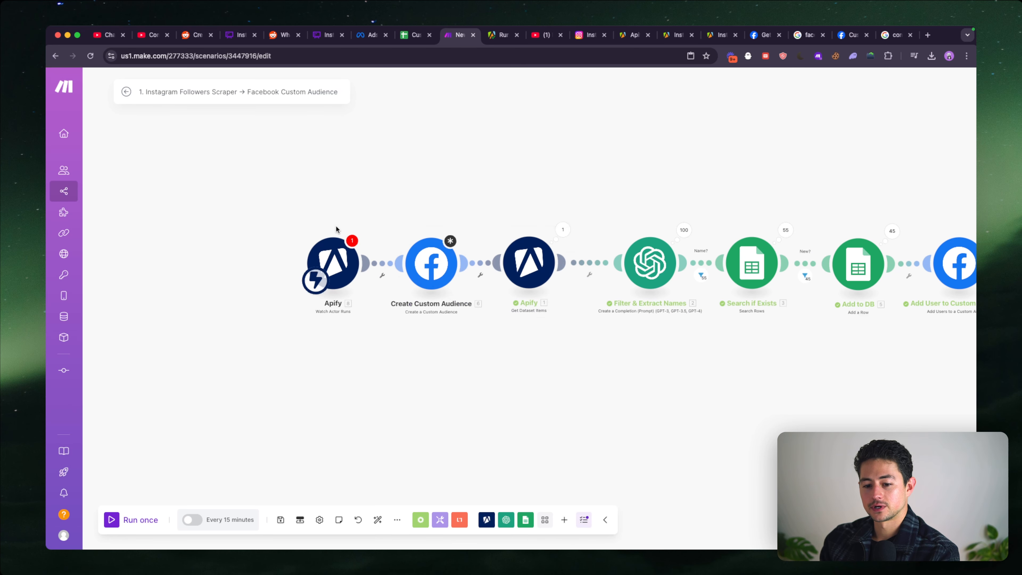
{"action": "left_click", "coordinate": [431, 264]}
{"action": "left_click", "coordinate": [555, 320]}
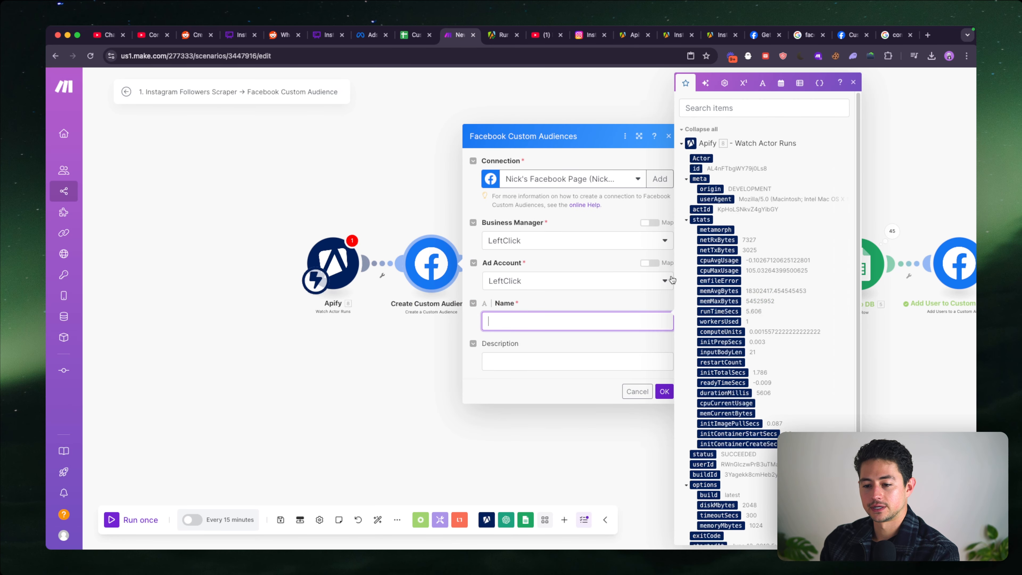
{"action": "scroll", "coordinate": [725, 323], "scroll_direction": "down", "scroll_amount": 3}
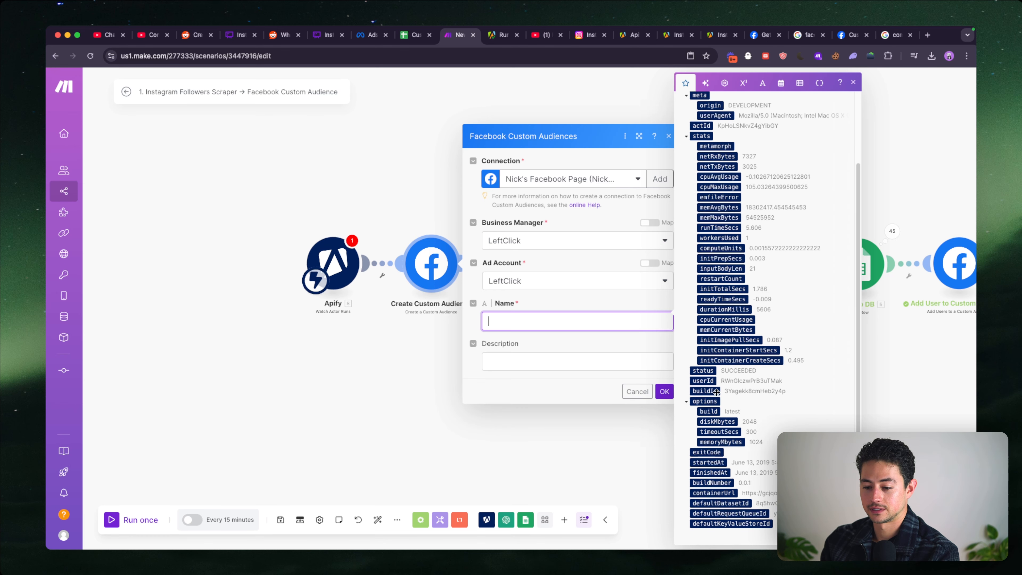
{"action": "left_click", "coordinate": [466, 113]}
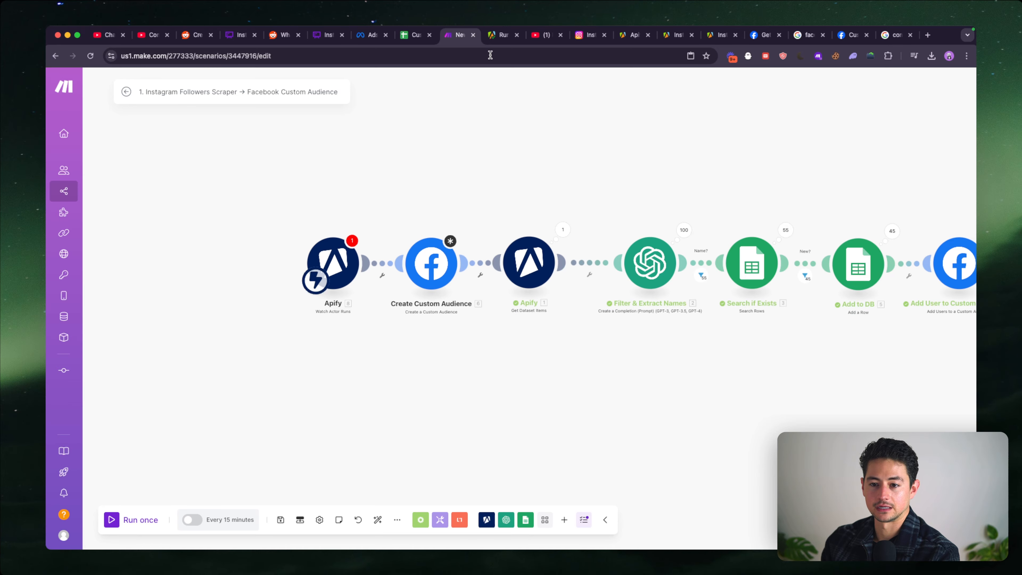
- Switch to the finished Apify run and review its input parameters and output
{"action": "left_click", "coordinate": [497, 35]}
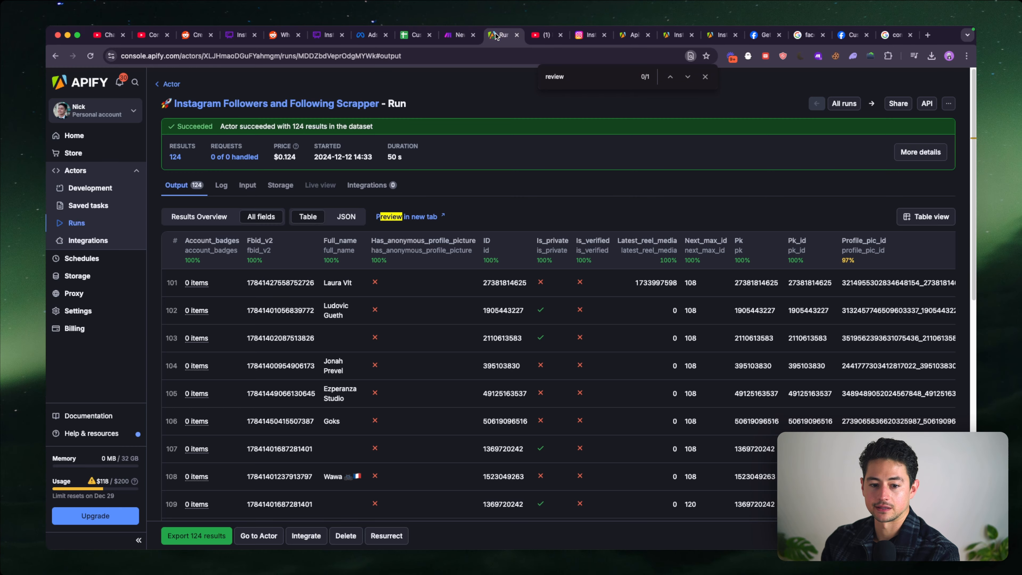
{"action": "left_click", "coordinate": [248, 187]}
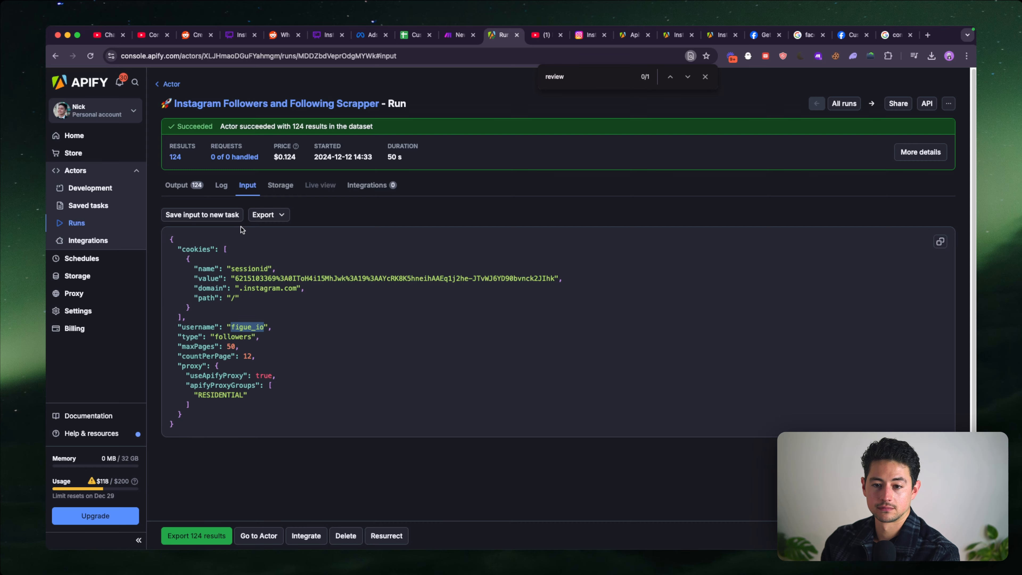
{"action": "left_click", "coordinate": [177, 185]}
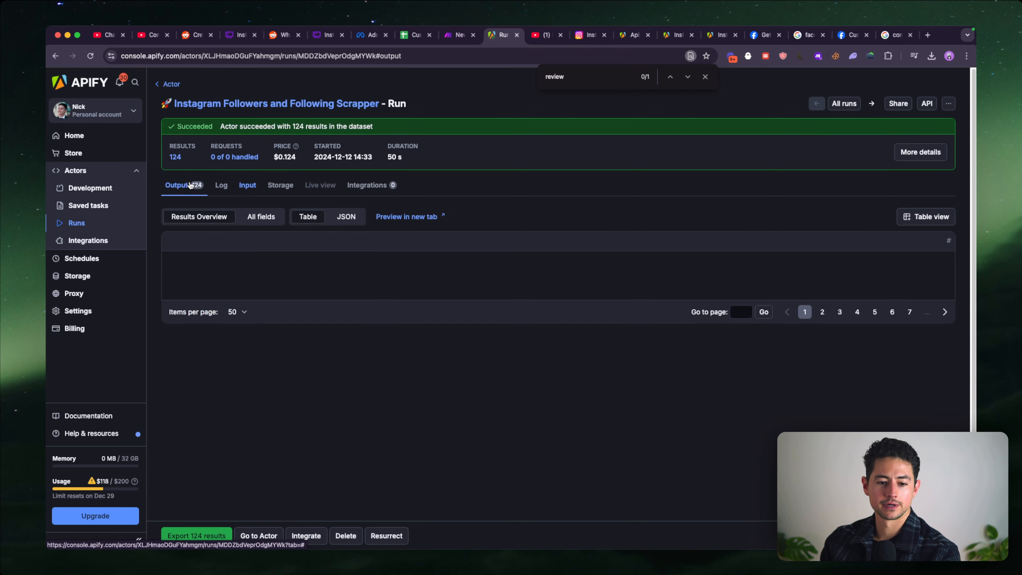
- Open the Instagram Followers and Following Scrapper actor's input settings and set Maximum Pages to 1
{"action": "left_click", "coordinate": [193, 103]}
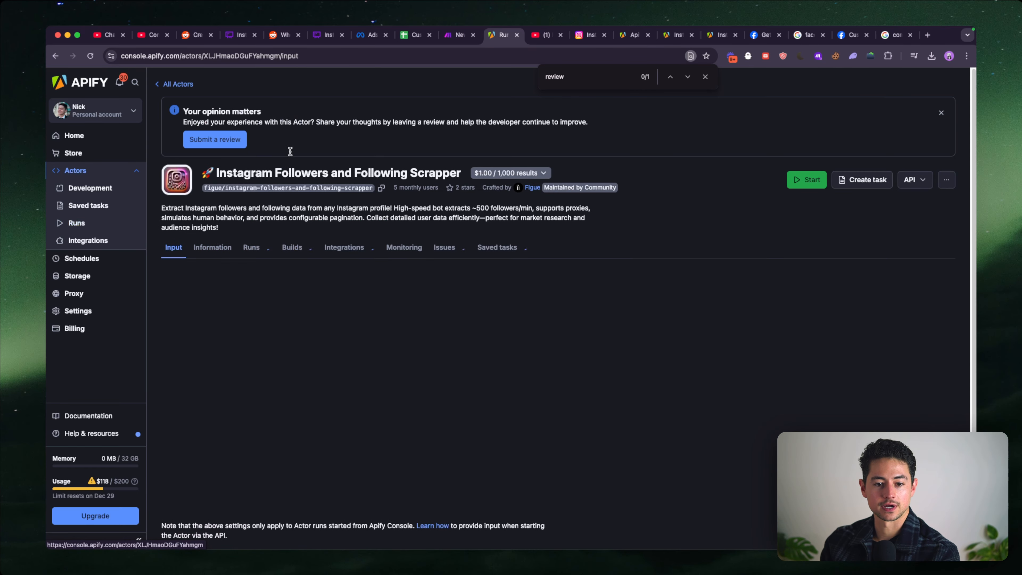
{"action": "scroll", "coordinate": [339, 206], "scroll_direction": "down", "scroll_amount": 5}
{"action": "scroll", "coordinate": [340, 206], "scroll_direction": "down", "scroll_amount": 3}
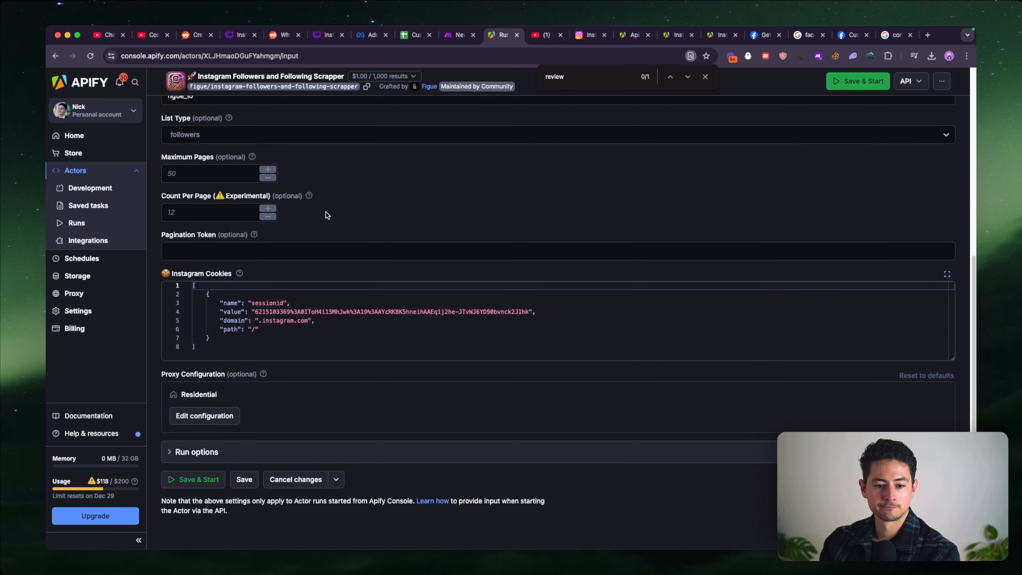
{"action": "scroll", "coordinate": [261, 230], "scroll_direction": "up", "scroll_amount": 3}
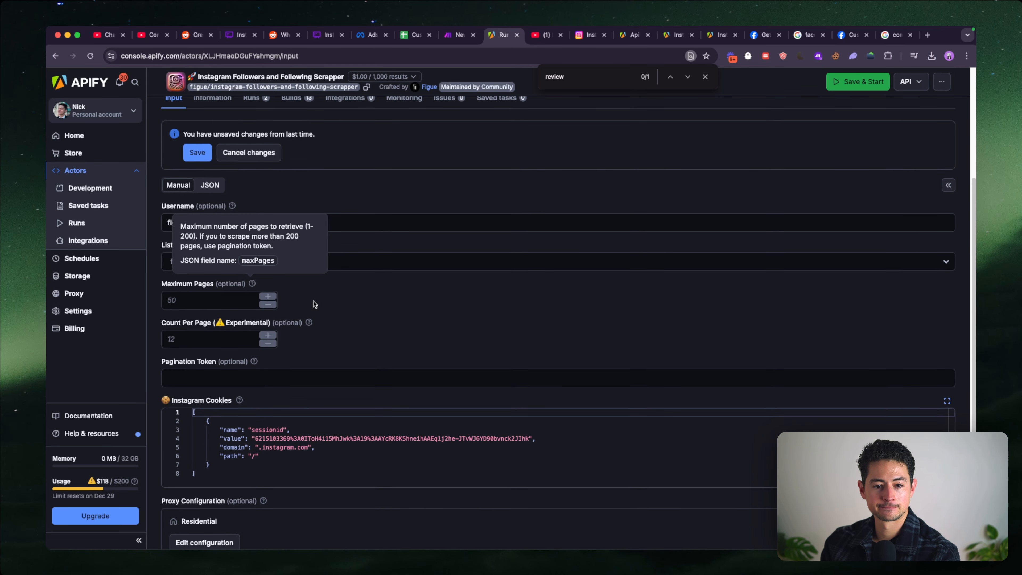
{"action": "left_click", "coordinate": [237, 298]}
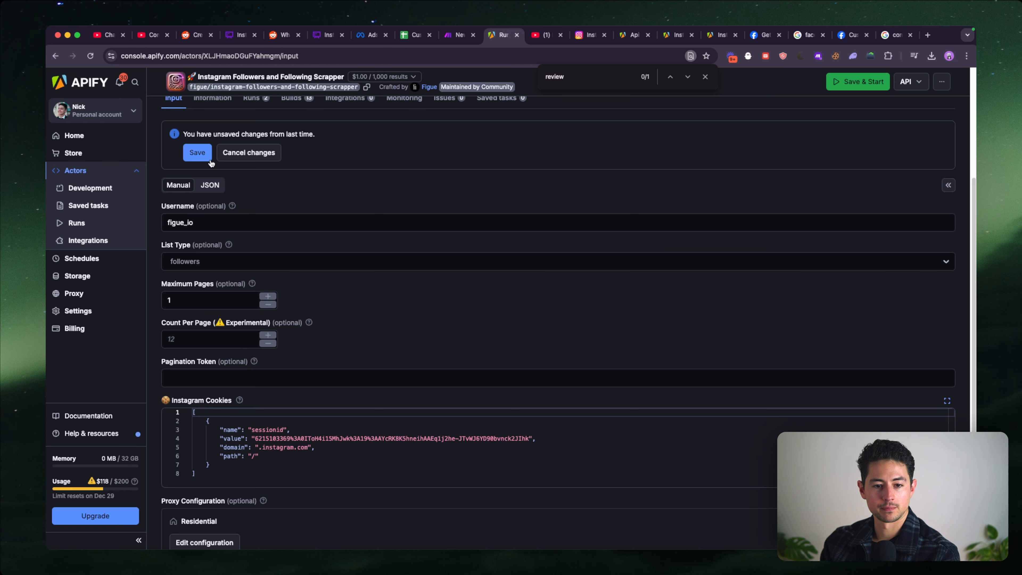
{"action": "left_click", "coordinate": [223, 226]}
{"action": "key", "text": "super+a"}
{"action": "key", "text": "BackSpace"}
{"action": "type", "text": "до"}
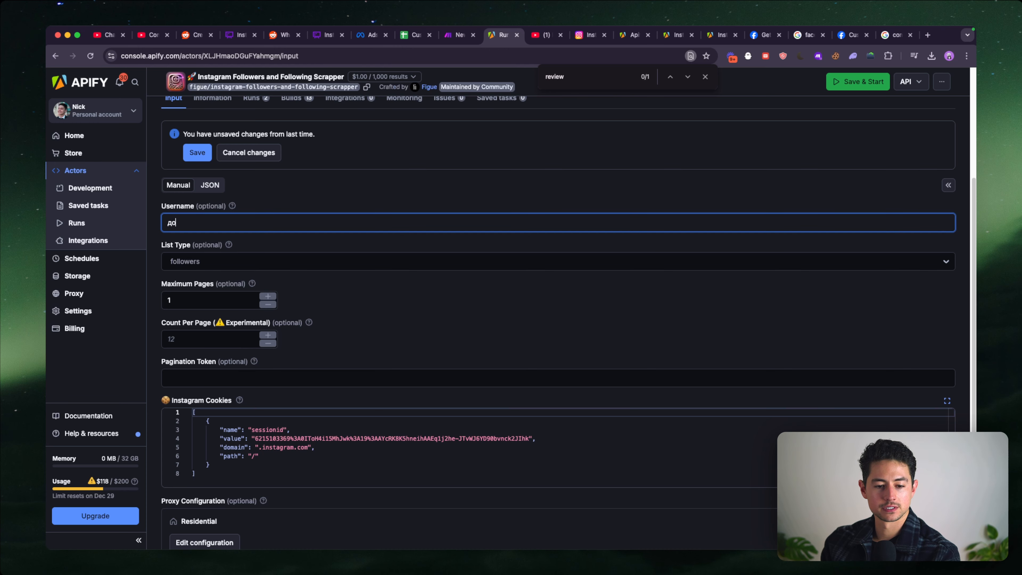
{"action": "key", "text": "BackSpace"}
{"action": "key", "text": "BackSpace"}
{"action": "type", "text": "doyou"}
{"action": "left_click", "coordinate": [268, 246]}
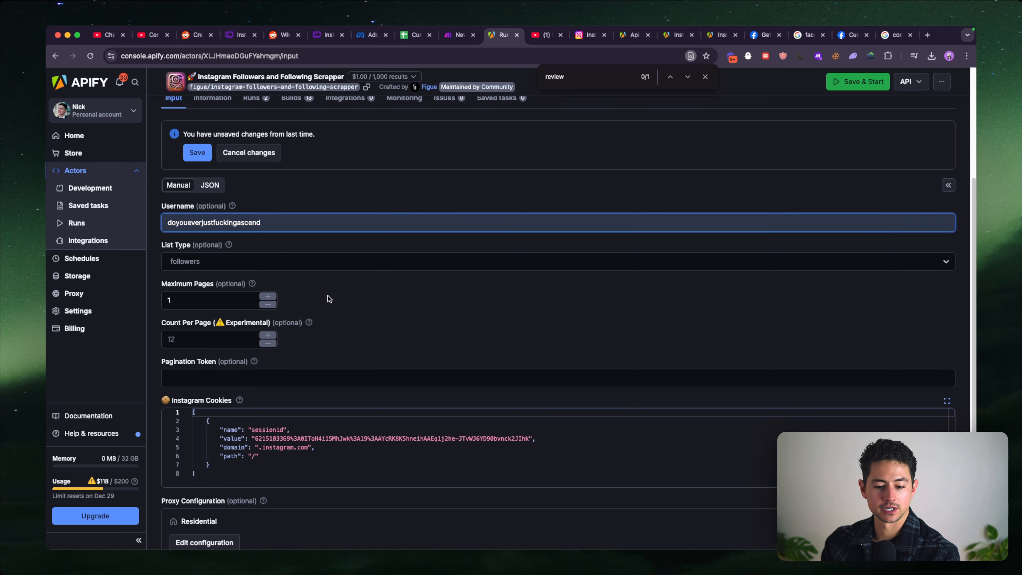
{"action": "scroll", "coordinate": [332, 275], "scroll_direction": "down", "scroll_amount": 3}
{"action": "scroll", "coordinate": [283, 405], "scroll_direction": "up", "scroll_amount": 5}
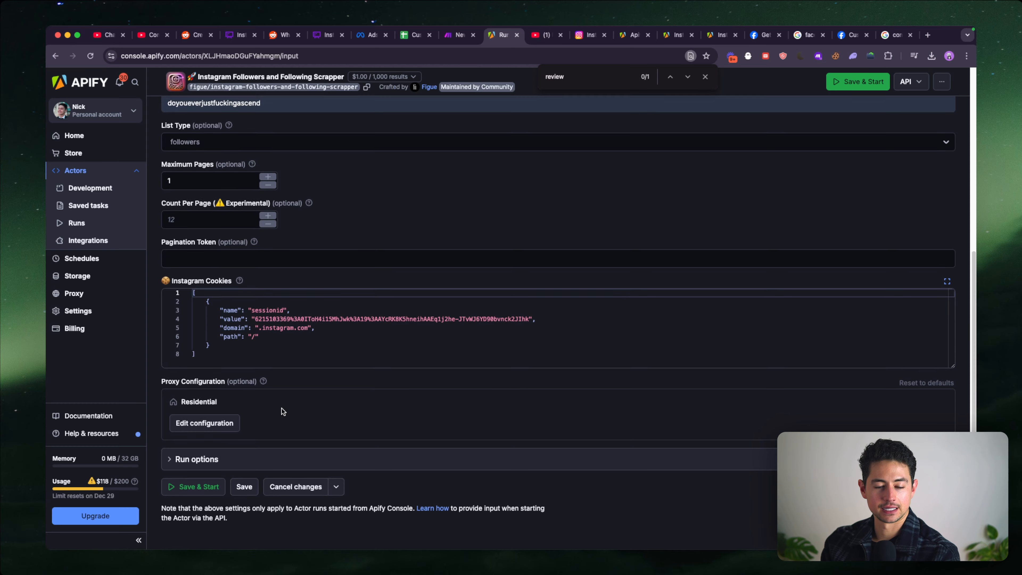
{"action": "left_click", "coordinate": [197, 211]}
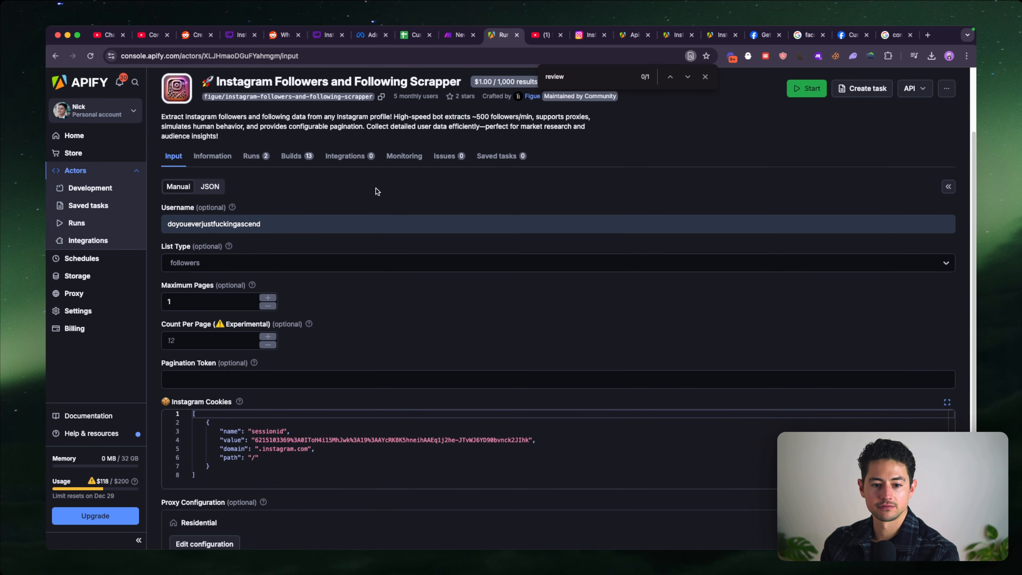
- Return to the Make scenario and start a new webhook for Watch Actor Runs named "Instagram Follower Scraper Completed"
{"action": "key", "text": "ctrl+shift+Tab"}
{"action": "left_click", "coordinate": [346, 260]}
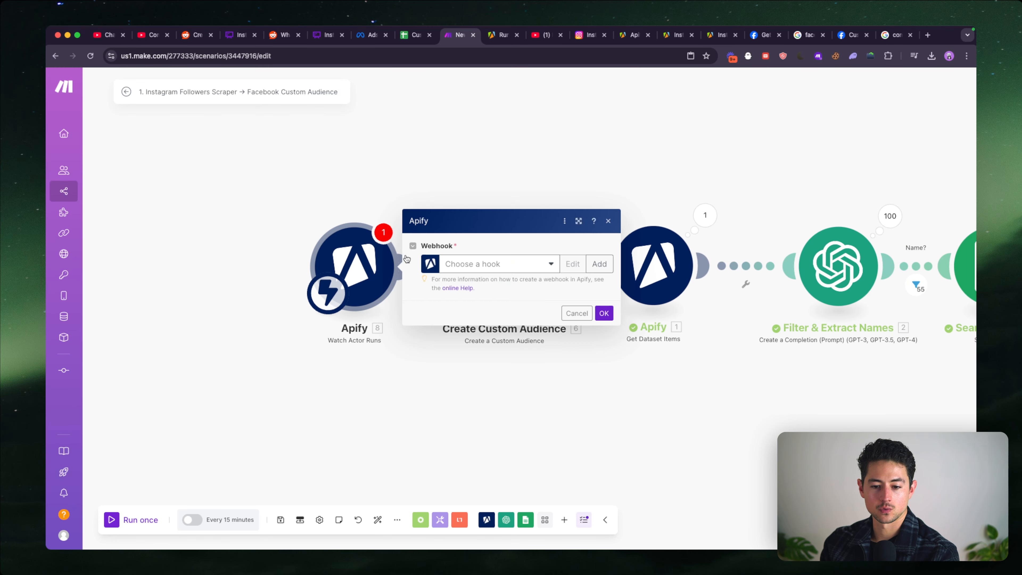
{"action": "left_click", "coordinate": [599, 265]}
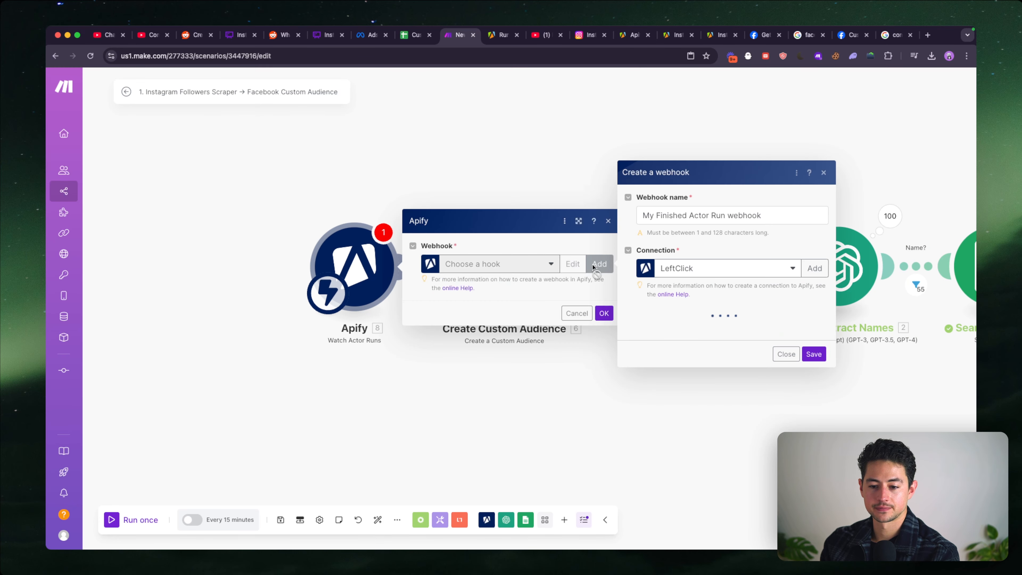
{"action": "triple_click", "coordinate": [731, 216]}
{"action": "key", "text": "BackSpace"}
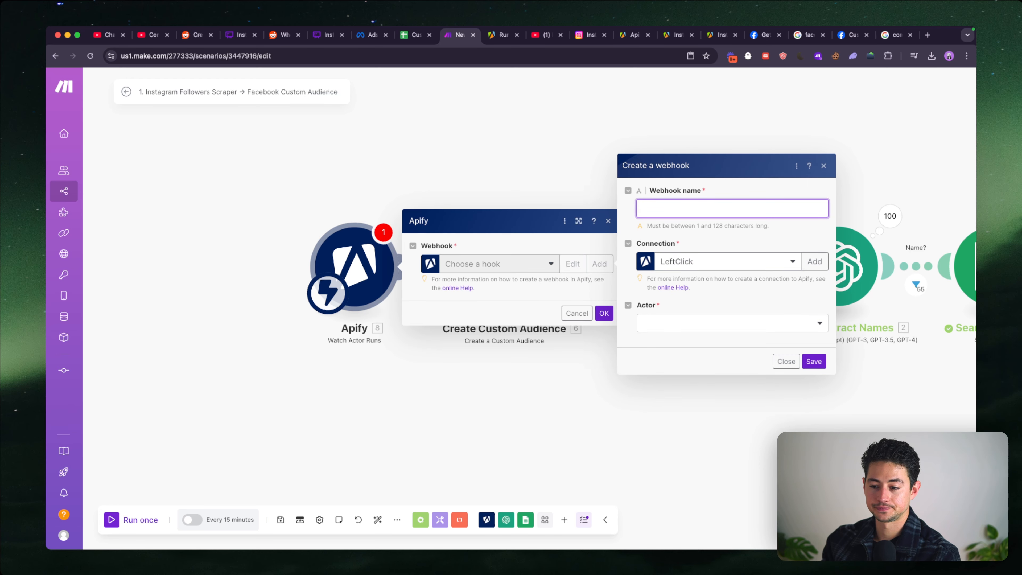
{"action": "type", "text": "Instagram Follower Sc"}
{"action": "type", "text": "raper"}
{"action": "key", "text": "alt+Left"}
{"action": "type", "text": "Follower"}
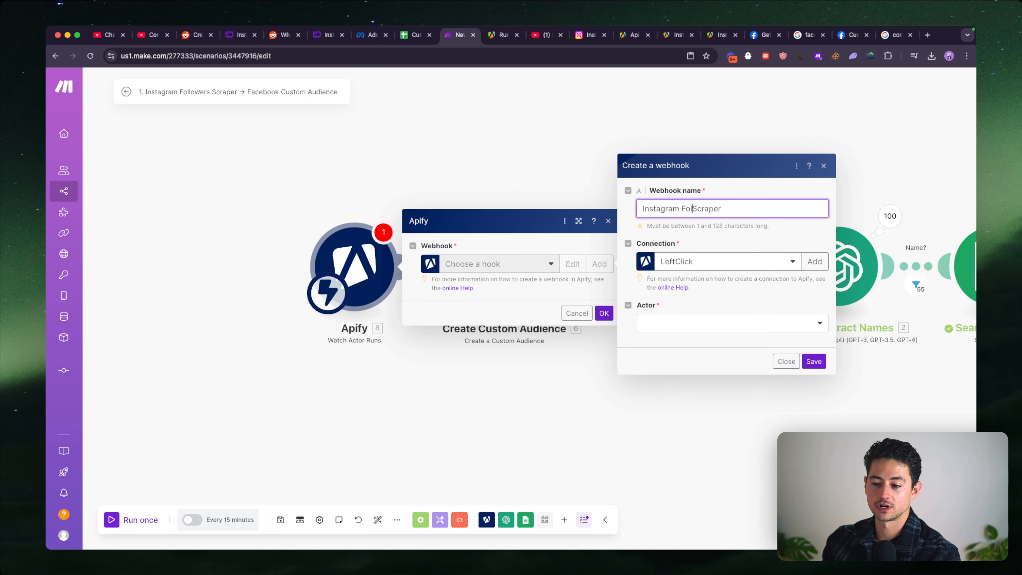
{"action": "key", "text": "Right"}
{"action": "type", "text": "Completed"}
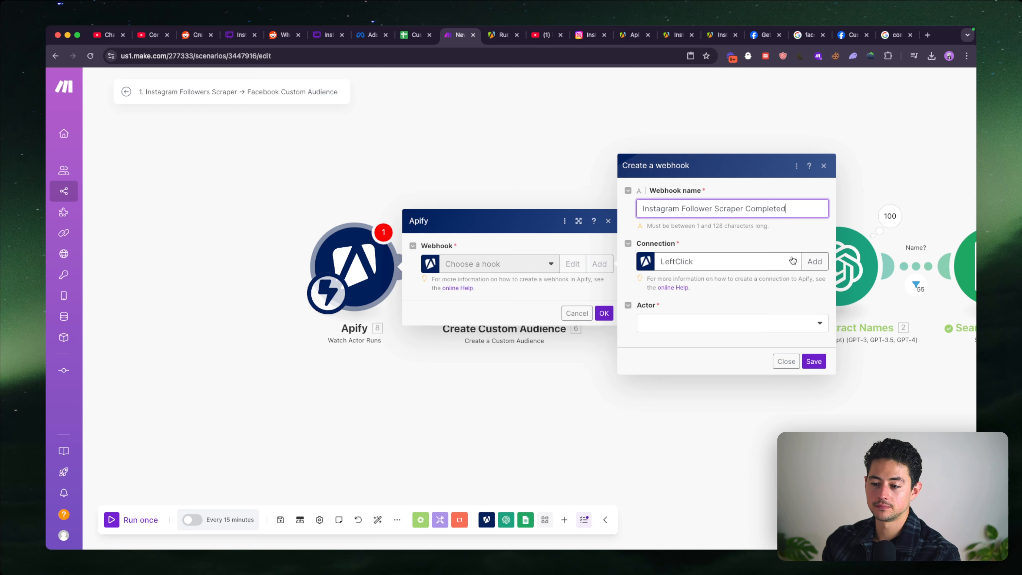
- Give the webhook the Gmail connection and actor figue/instagram-followers-and-following-scrapper, save it, and run the scenario once
{"action": "left_click", "coordinate": [724, 261]}
{"action": "left_click", "coordinate": [715, 354]}
{"action": "left_click", "coordinate": [703, 330]}
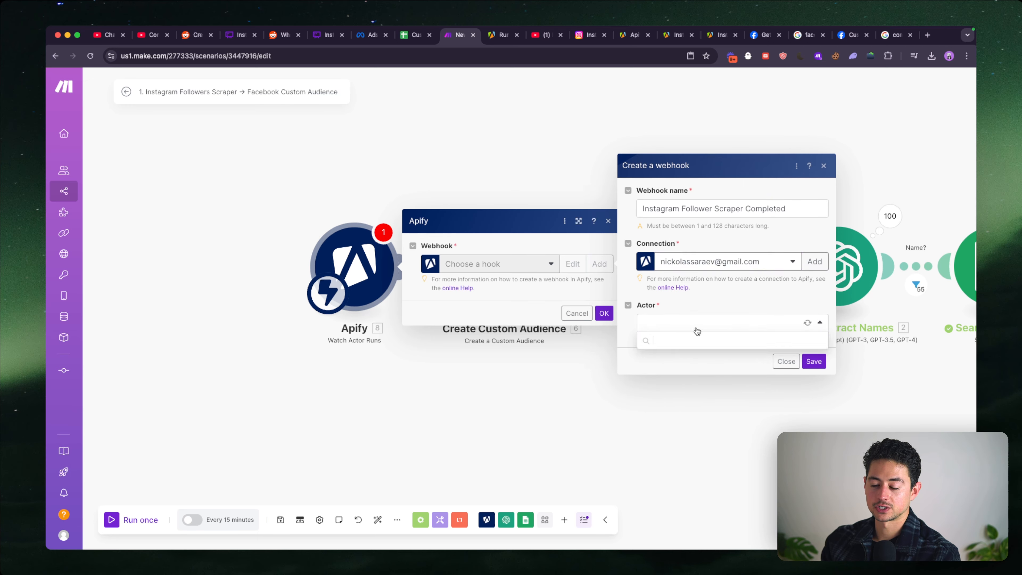
{"action": "type", "text": "instagram"}
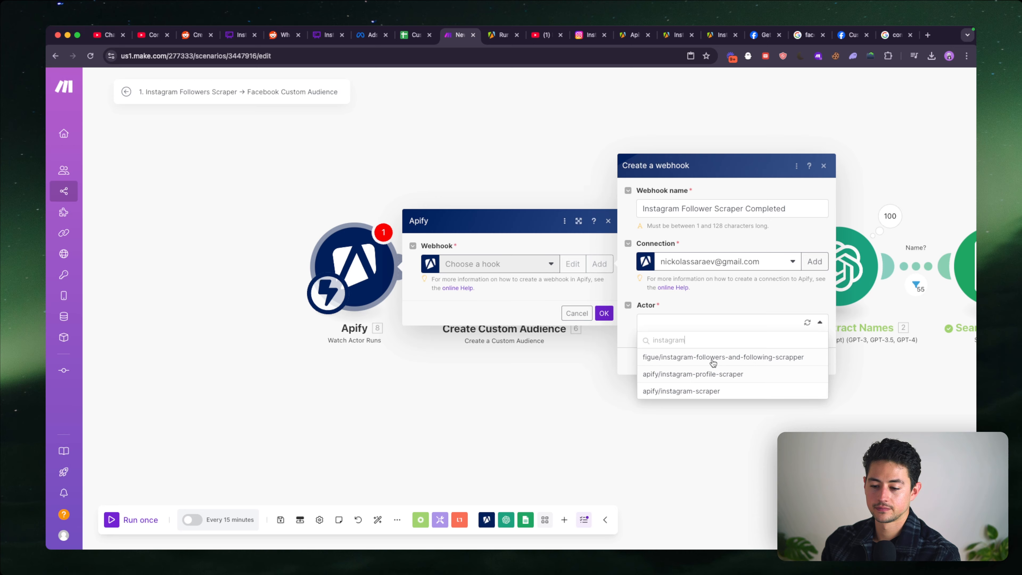
{"action": "left_click", "coordinate": [713, 362]}
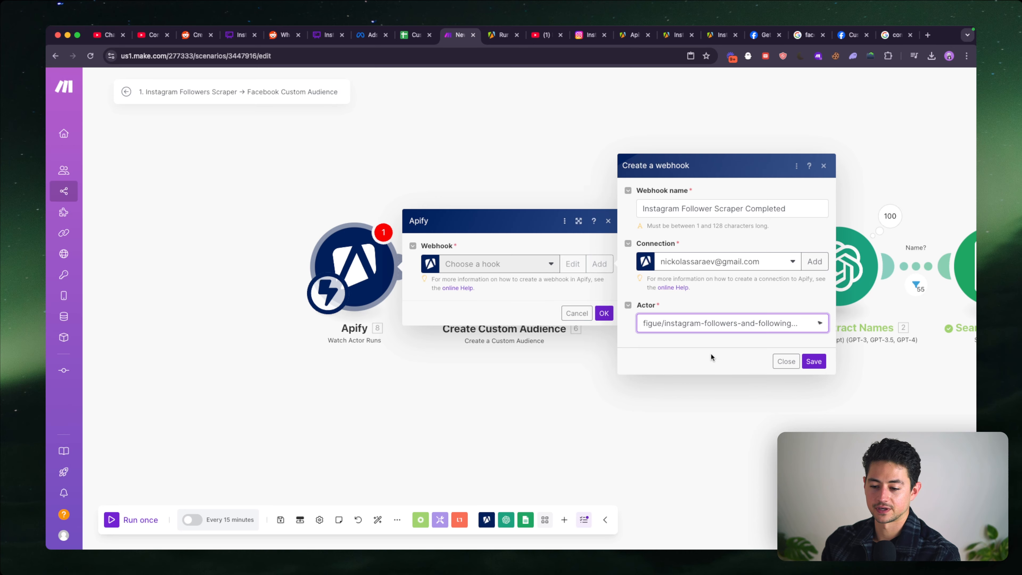
{"action": "left_click", "coordinate": [812, 360]}
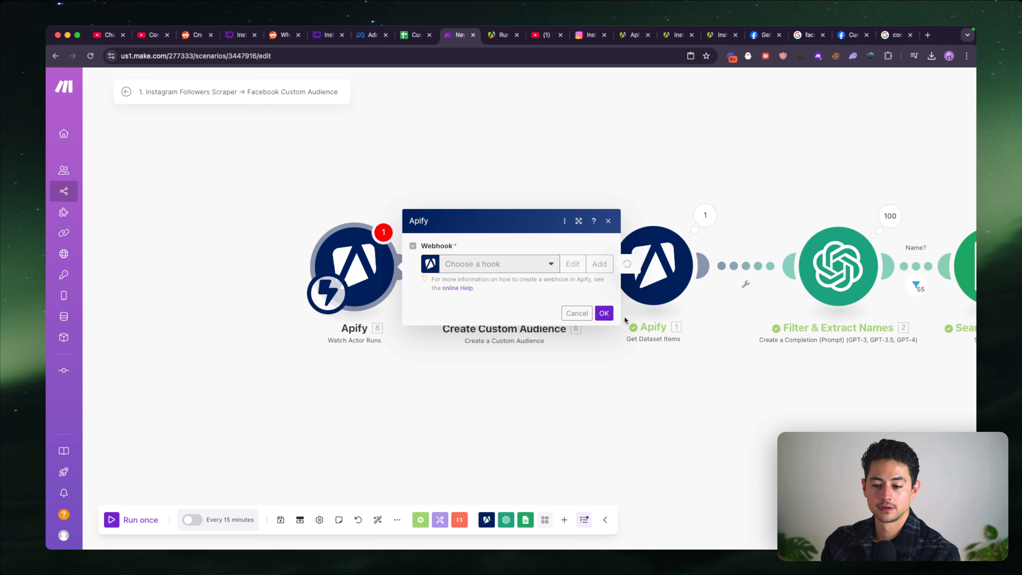
{"action": "left_click", "coordinate": [603, 313]}
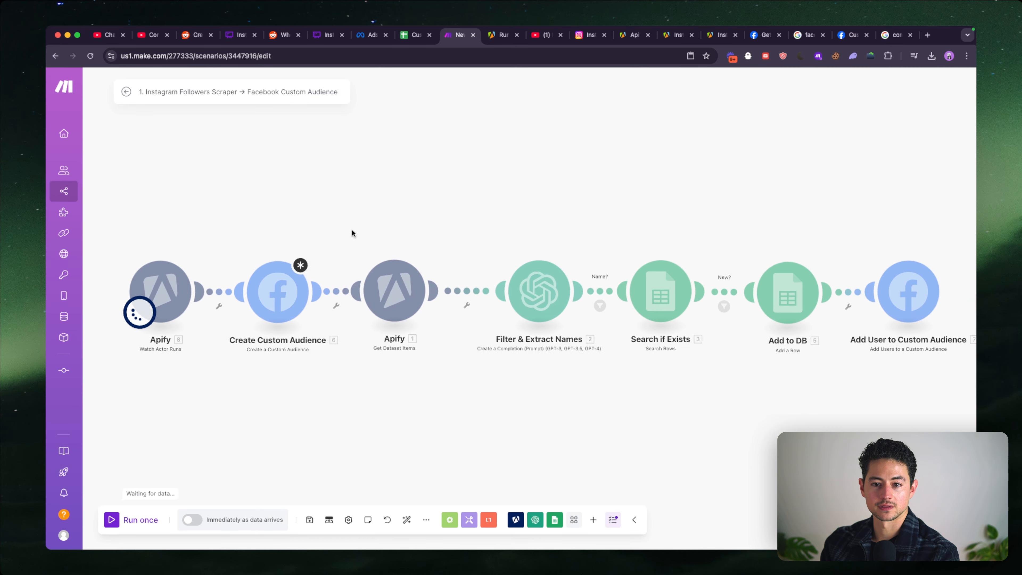
- Switch to Apify, start the Instagram followers scraper, and return to the Make scenario
{"action": "key", "text": "ctrl+Tab"}
{"action": "scroll", "coordinate": [214, 499], "scroll_direction": "down", "scroll_amount": 5}
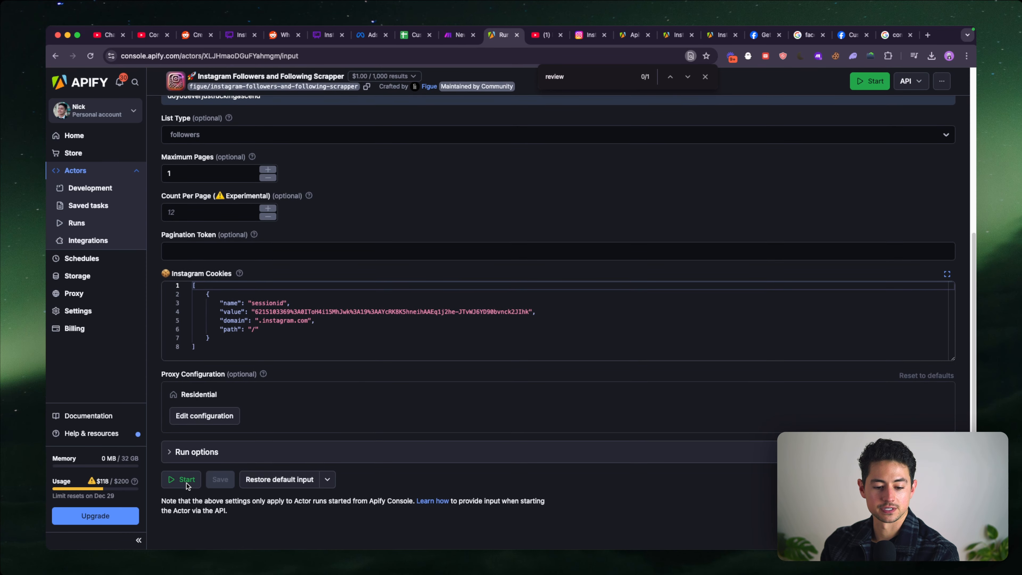
{"action": "left_click", "coordinate": [186, 483]}
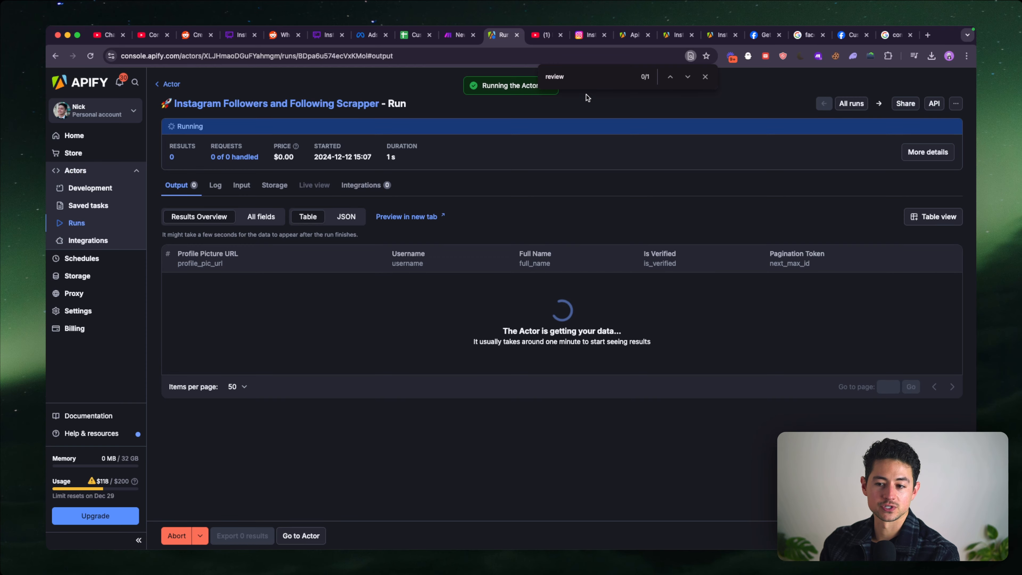
{"action": "left_click", "coordinate": [705, 77]}
{"action": "key", "text": "ctrl+shift+Tab"}
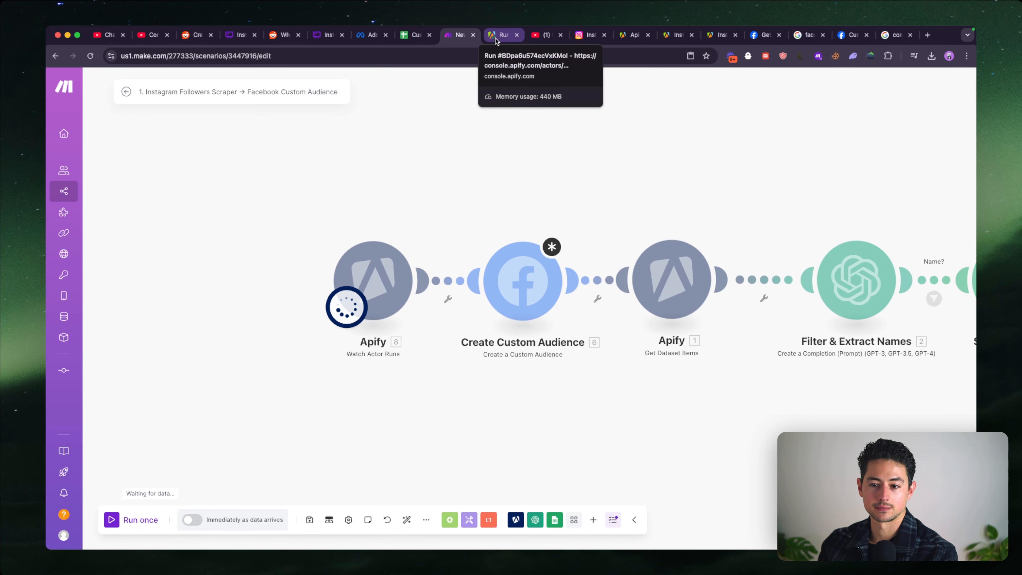
- Examine the Watch Actor Runs output bundle, expanding its stats and meta collections
{"action": "left_click", "coordinate": [419, 227]}
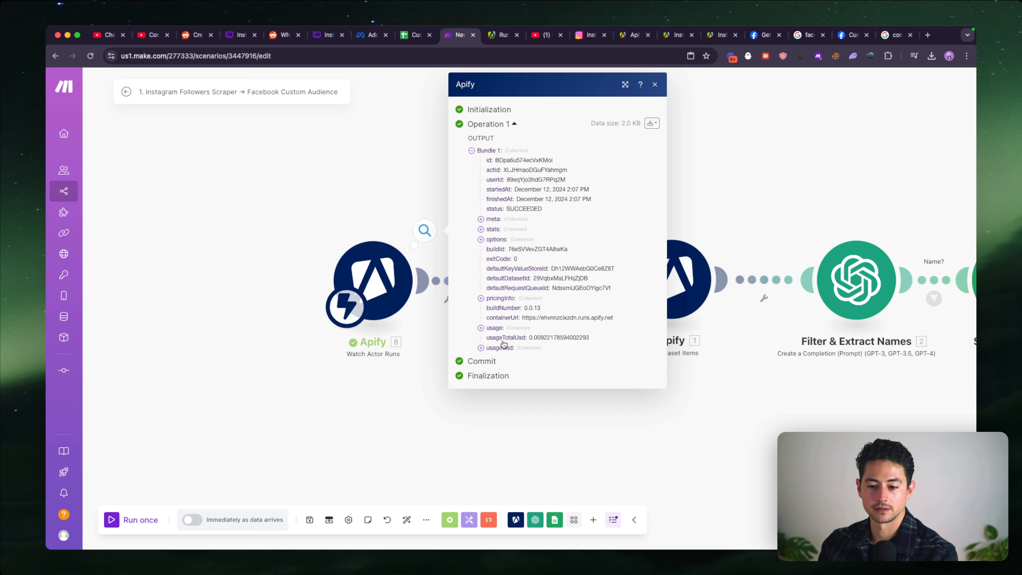
{"action": "left_click", "coordinate": [505, 230]}
{"action": "left_click", "coordinate": [504, 220]}
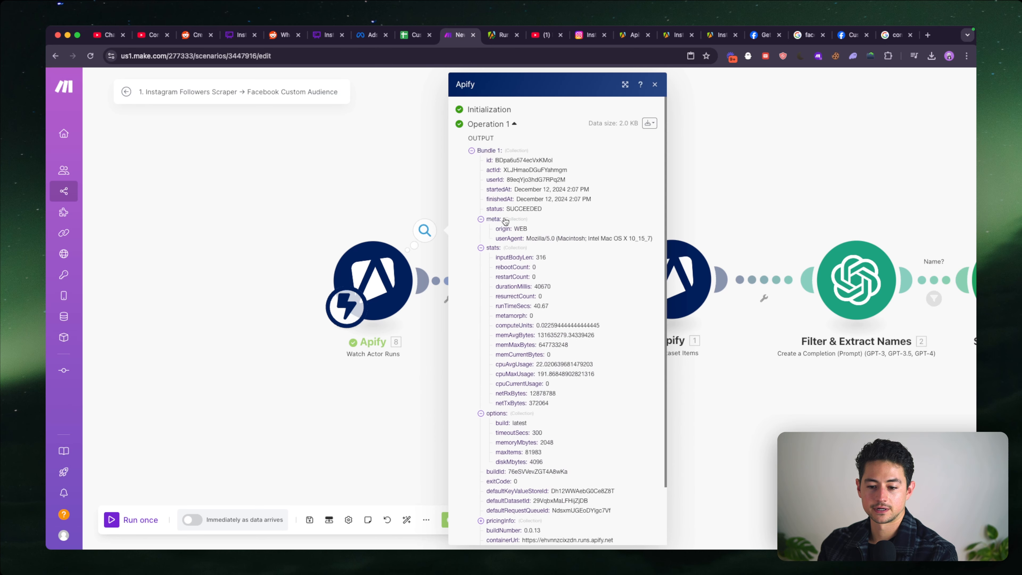
{"action": "scroll", "coordinate": [512, 260], "scroll_direction": "down", "scroll_amount": 3}
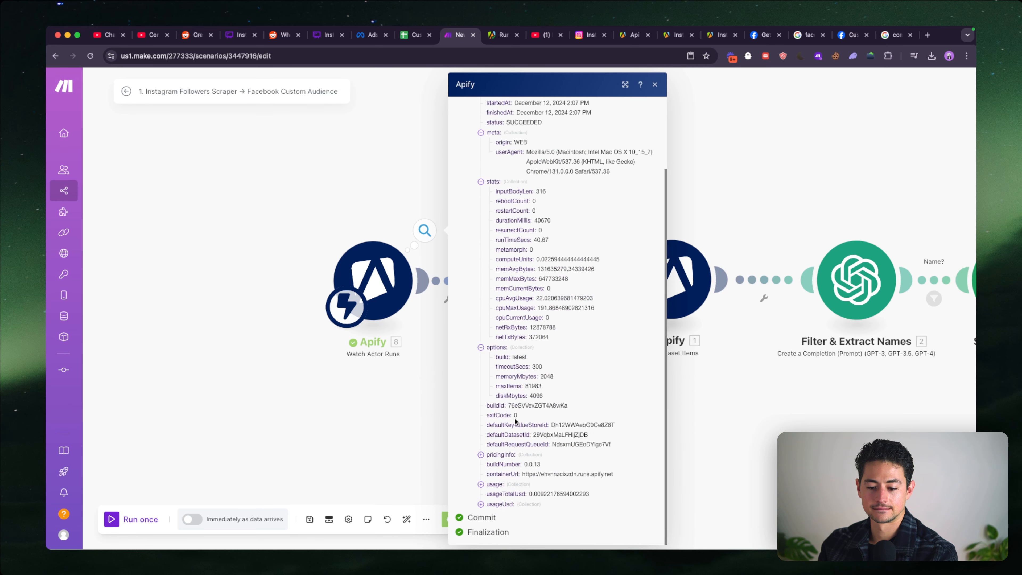
- Examine the pricingInfo, usageUsd and usage collections in the Watch Actor Runs output bundle
{"action": "left_click", "coordinate": [501, 453]}
{"action": "scroll", "coordinate": [512, 450], "scroll_direction": "down", "scroll_amount": 2}
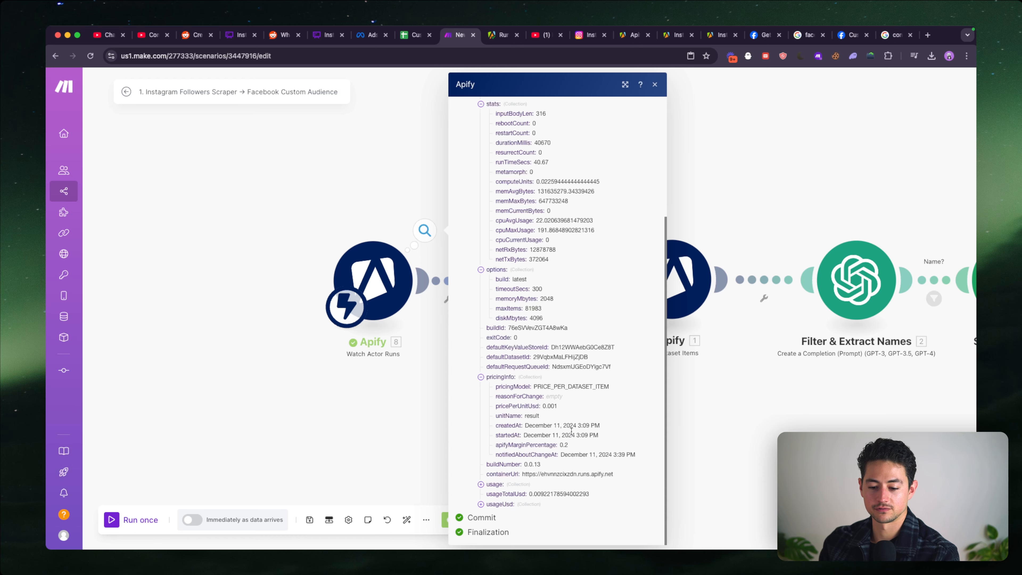
{"action": "left_click", "coordinate": [501, 504]}
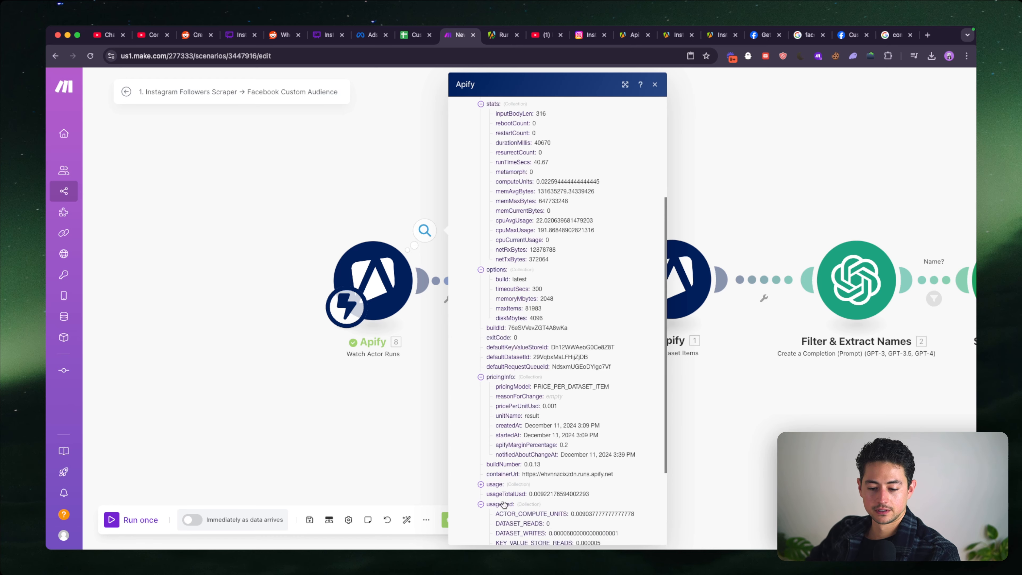
{"action": "left_click", "coordinate": [502, 486]}
{"action": "scroll", "coordinate": [519, 467], "scroll_direction": "down", "scroll_amount": 6}
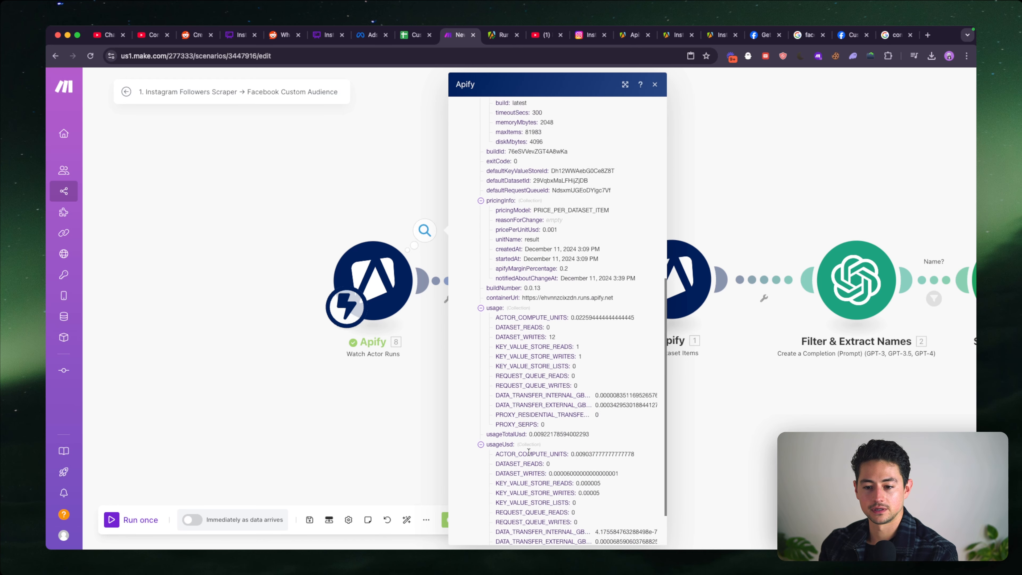
{"action": "scroll", "coordinate": [528, 451], "scroll_direction": "up", "scroll_amount": 1}
- Review the Get Dataset Items module's settings and the list of available Apify modules
{"action": "left_click", "coordinate": [393, 438]}
{"action": "left_click", "coordinate": [540, 310]}
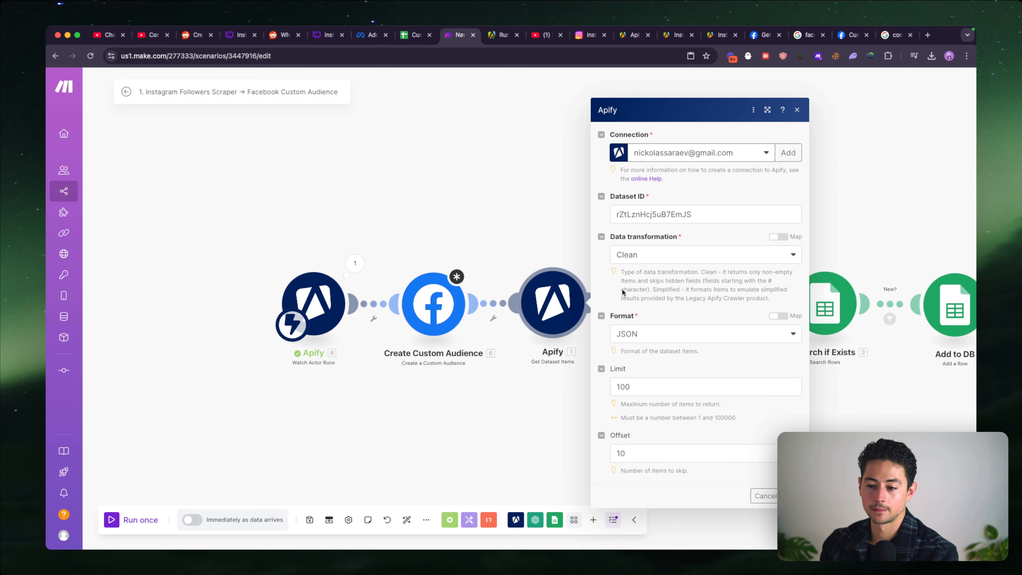
{"action": "key", "text": "Escape"}
{"action": "left_click", "coordinate": [516, 518]}
{"action": "scroll", "coordinate": [534, 445], "scroll_direction": "down", "scroll_amount": 1}
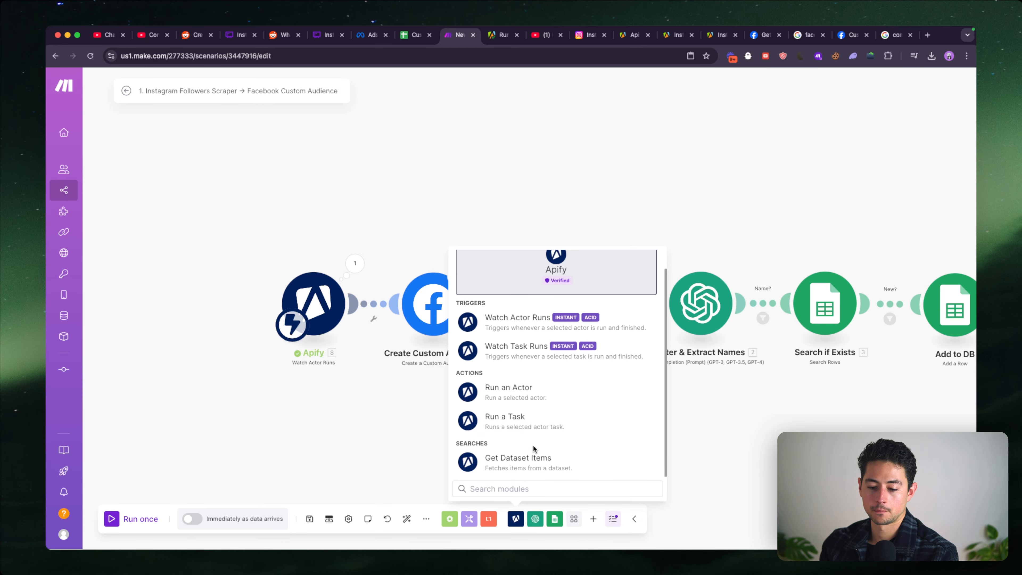
{"action": "left_click", "coordinate": [415, 422]}
{"action": "left_click", "coordinate": [537, 298]}
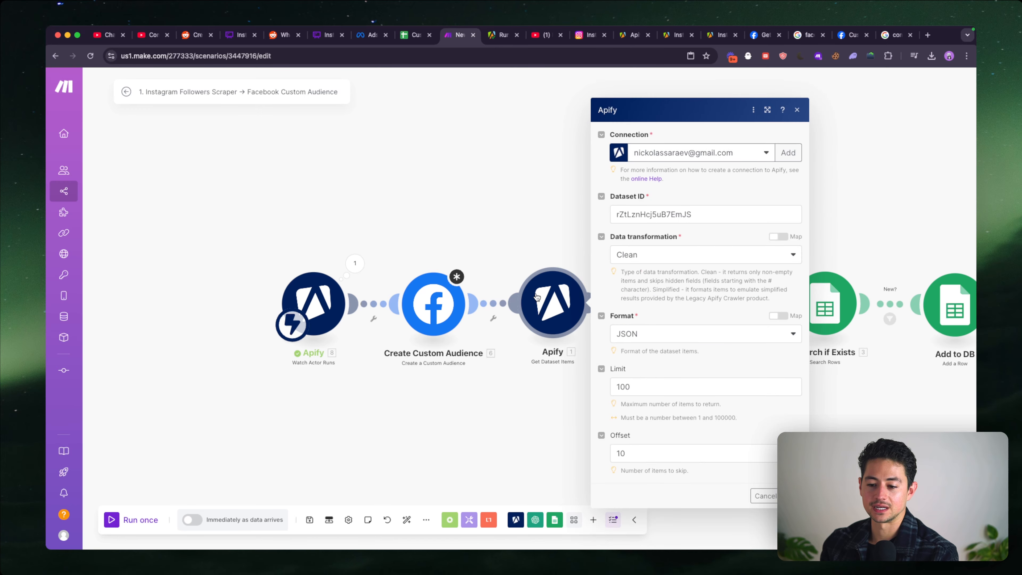
- Open the full bundle content of the Watch Actor Runs output and search it for "figue"
{"action": "left_click", "coordinate": [355, 263]}
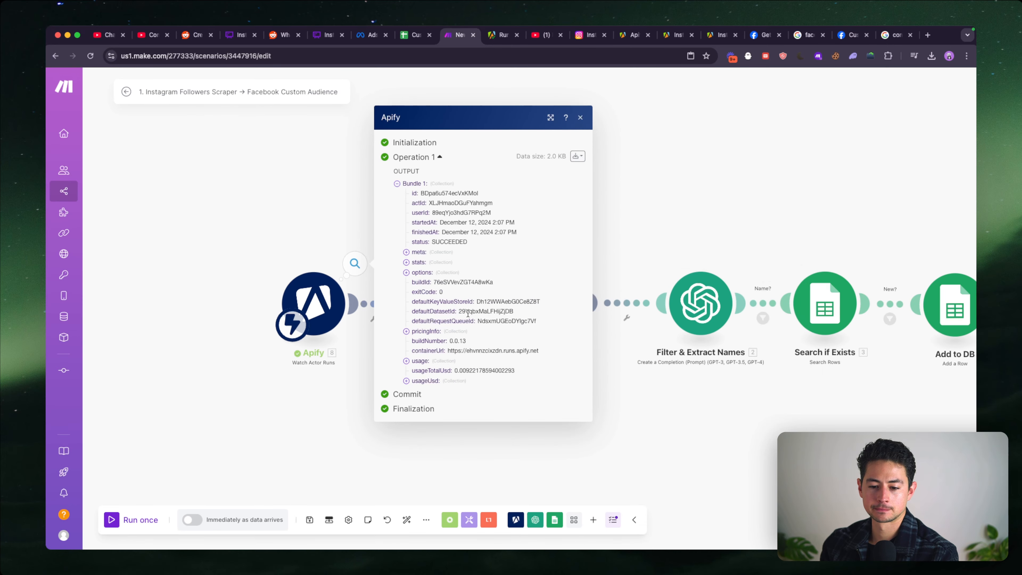
{"action": "scroll", "coordinate": [468, 313], "scroll_direction": "down", "scroll_amount": 5}
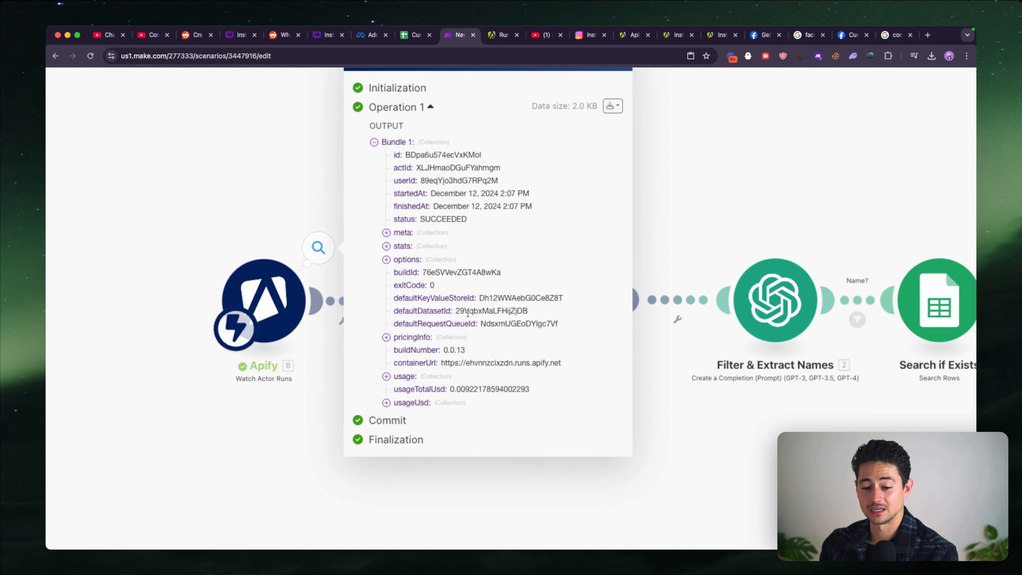
{"action": "double_click", "coordinate": [487, 321]}
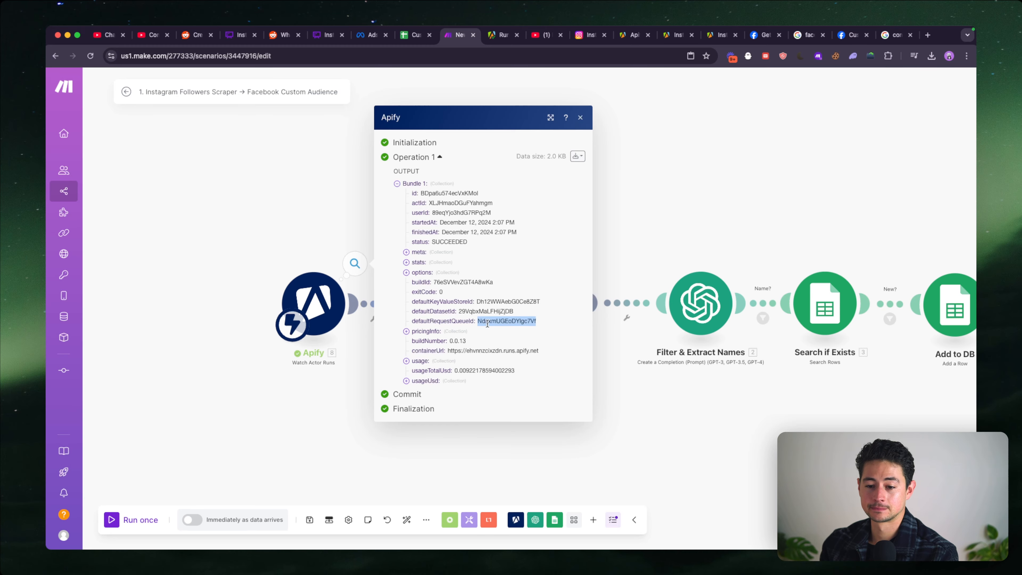
{"action": "left_click", "coordinate": [577, 156]}
{"action": "left_click", "coordinate": [559, 191]}
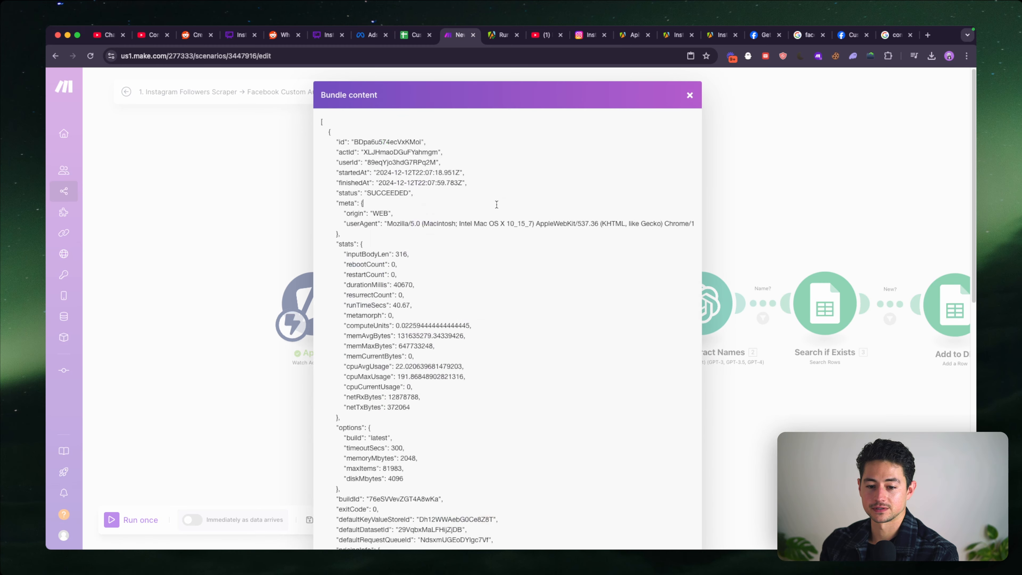
{"action": "key", "text": "super+f"}
{"action": "type", "text": "figue"}
{"action": "scroll", "coordinate": [531, 290], "scroll_direction": "down", "scroll_amount": 10}
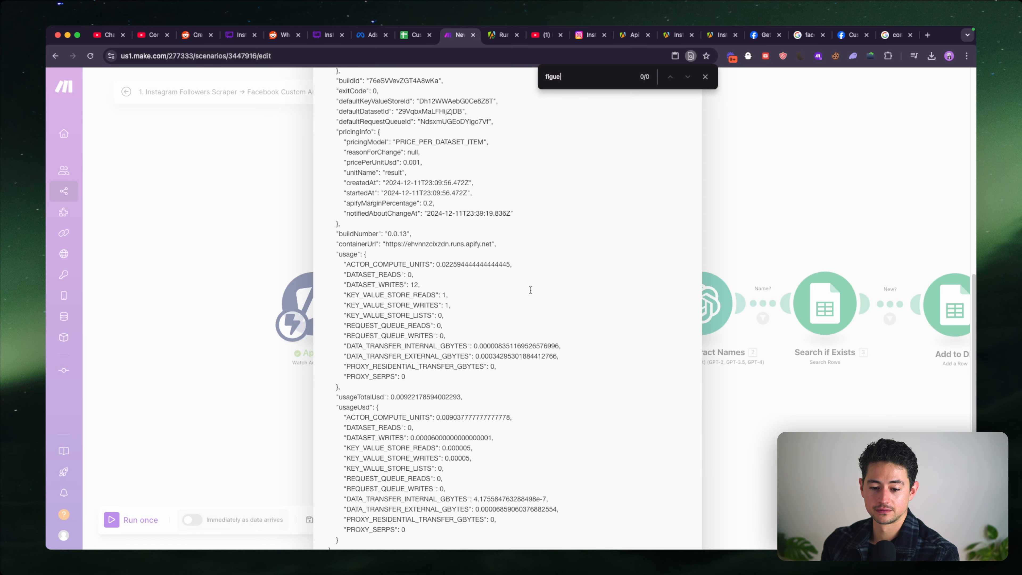
{"action": "left_click", "coordinate": [260, 241]}
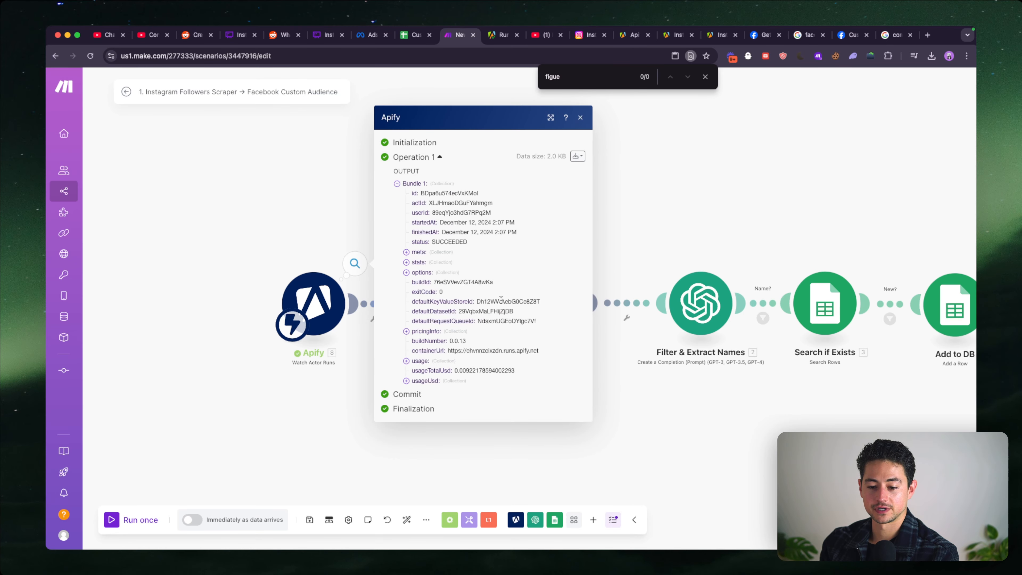
- Test-run Get Dataset Items alone and replace its Dataset ID with the defaultRequestQueueId from the Watch Actor Runs output
{"action": "double_click", "coordinate": [497, 320]}
{"action": "left_click", "coordinate": [605, 359]}
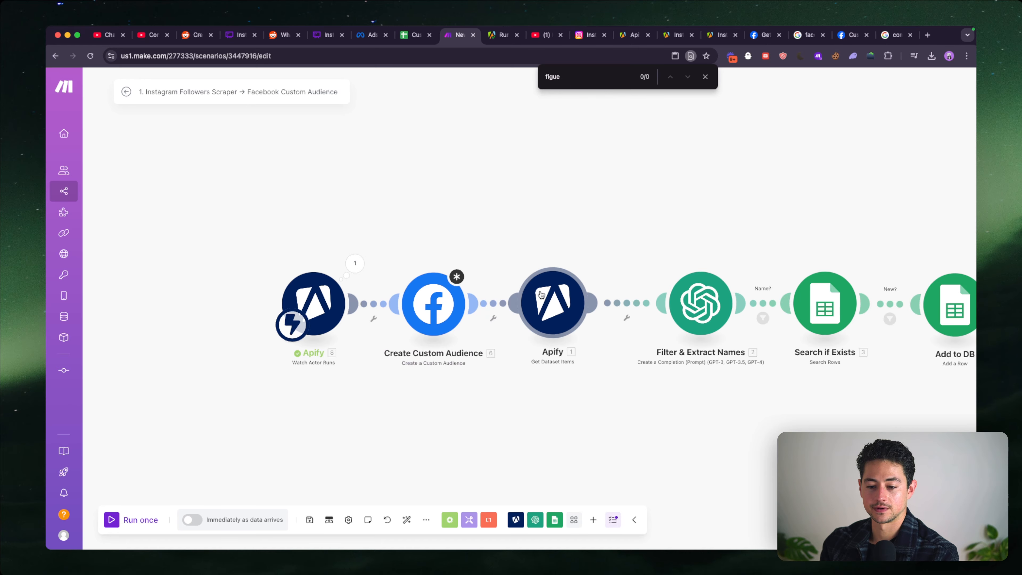
{"action": "right_click", "coordinate": [540, 295]}
{"action": "left_click", "coordinate": [562, 317]}
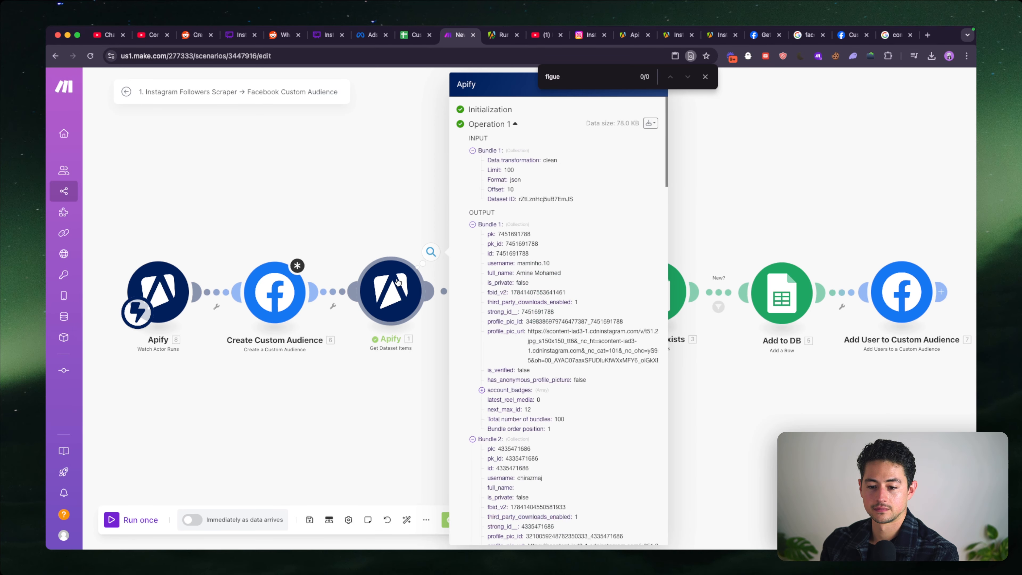
{"action": "left_click", "coordinate": [406, 306]}
{"action": "left_click", "coordinate": [561, 203]}
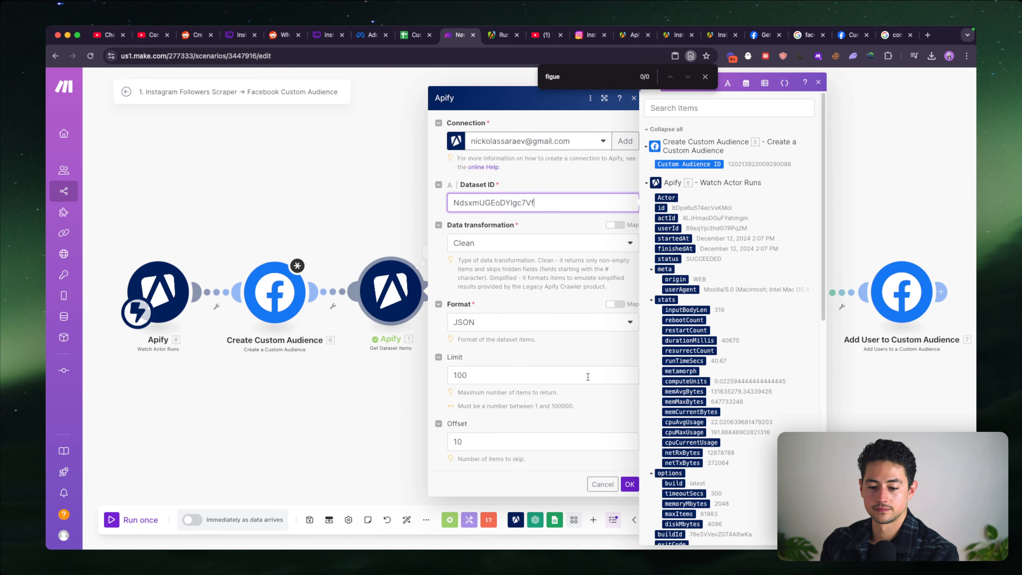
{"action": "left_click", "coordinate": [629, 483]}
- Set the Get Dataset Items offset to 0, run only that module, and close its output
{"action": "left_click", "coordinate": [431, 298]}
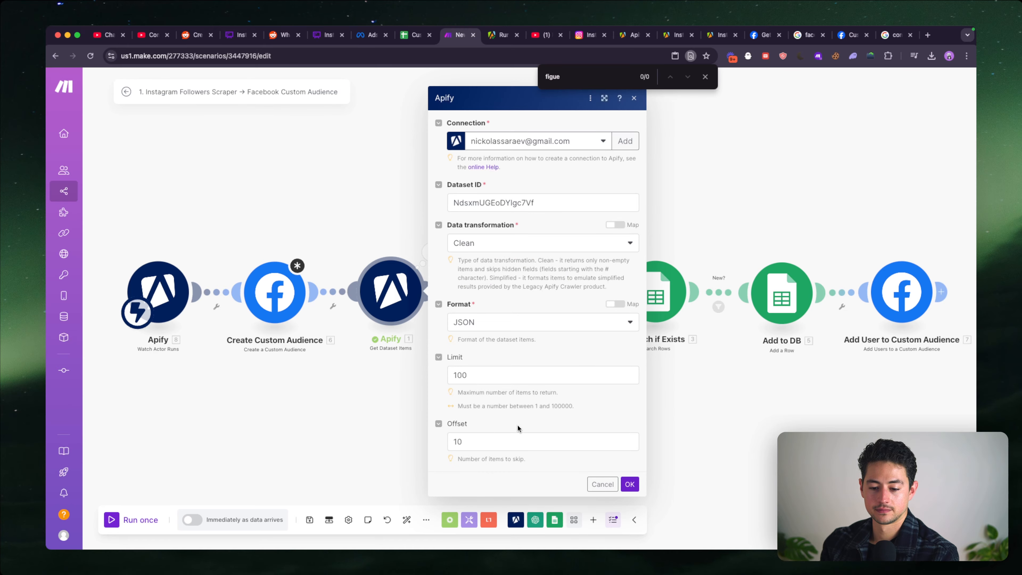
{"action": "left_click", "coordinate": [542, 441]}
{"action": "left_click", "coordinate": [630, 484]}
{"action": "right_click", "coordinate": [390, 283]}
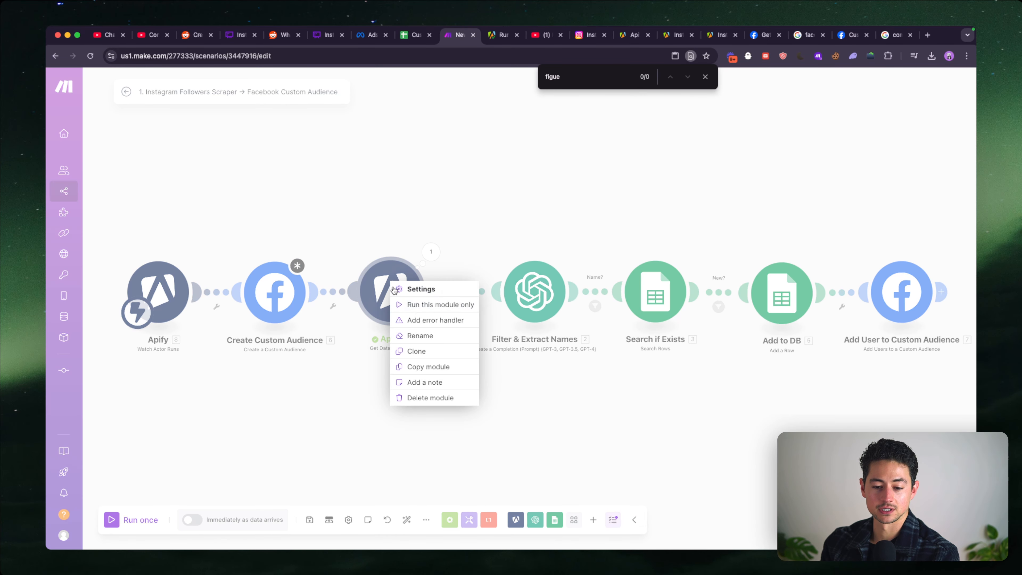
{"action": "left_click", "coordinate": [406, 302]}
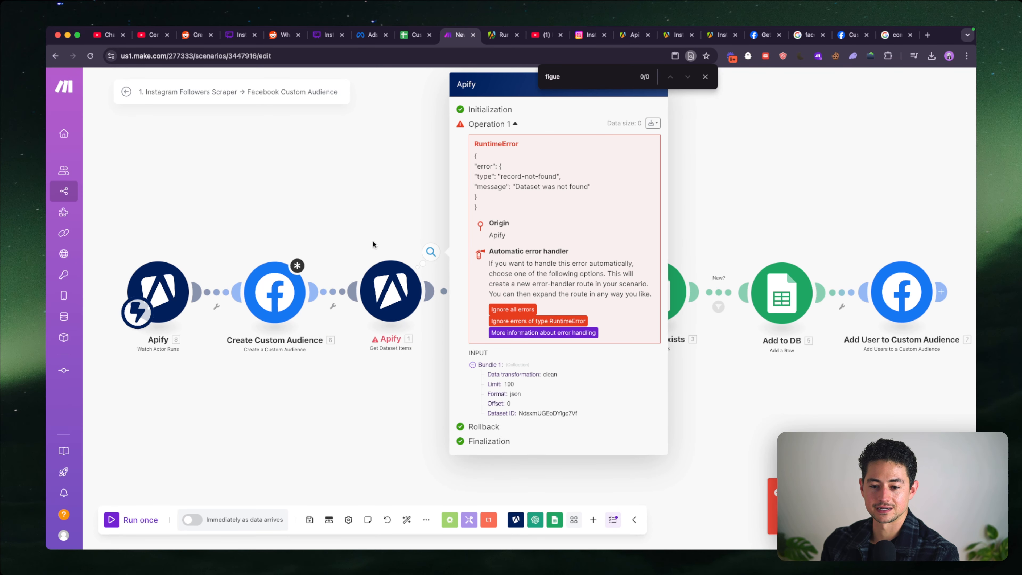
{"action": "left_click", "coordinate": [373, 244]}
- Switch to the Apify run and copy the store ID of its default key-value store from the run's storage
{"action": "left_click", "coordinate": [495, 35]}
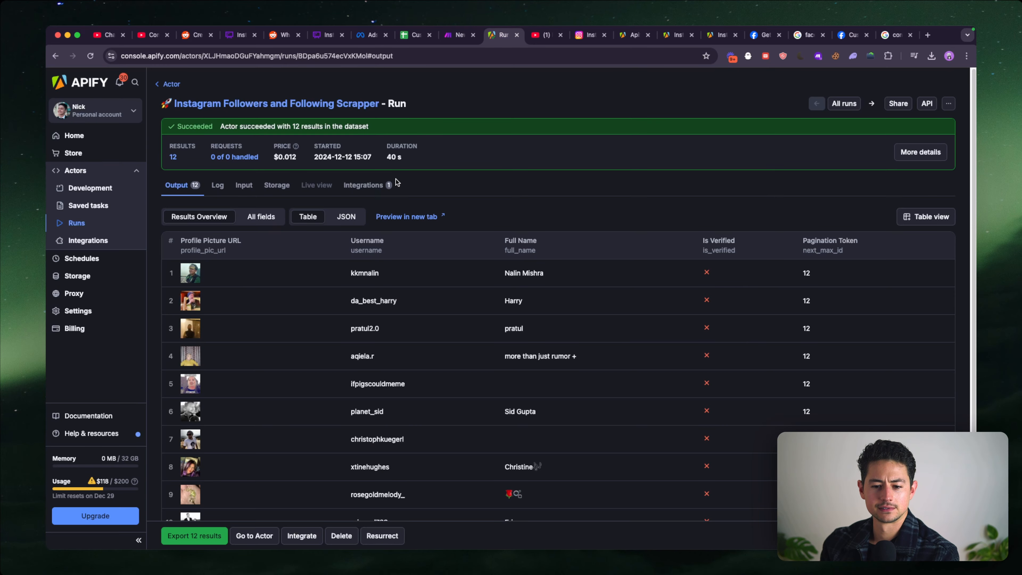
{"action": "left_click", "coordinate": [277, 185]}
{"action": "scroll", "coordinate": [383, 223], "scroll_direction": "down", "scroll_amount": 2}
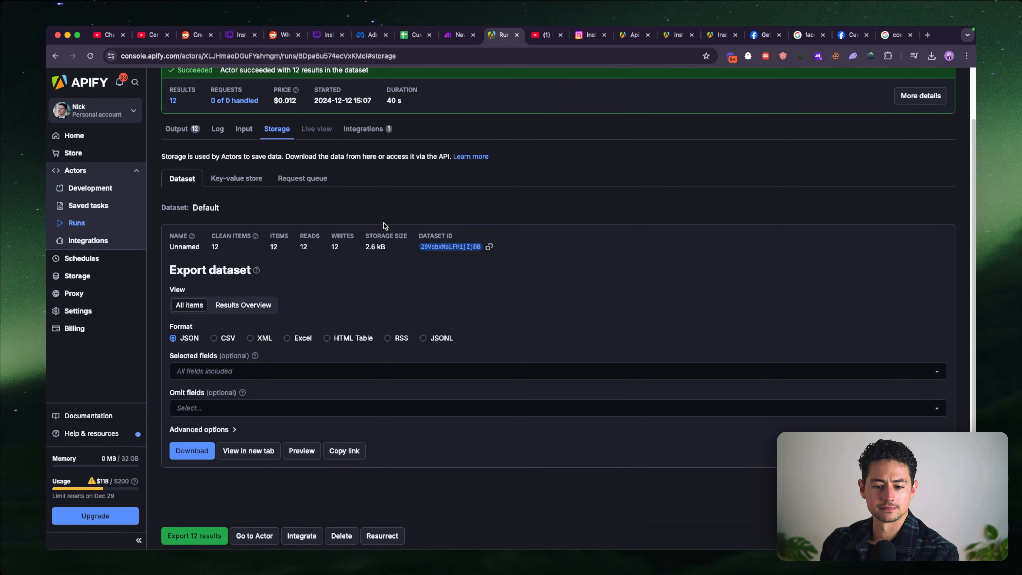
{"action": "left_click", "coordinate": [243, 181]}
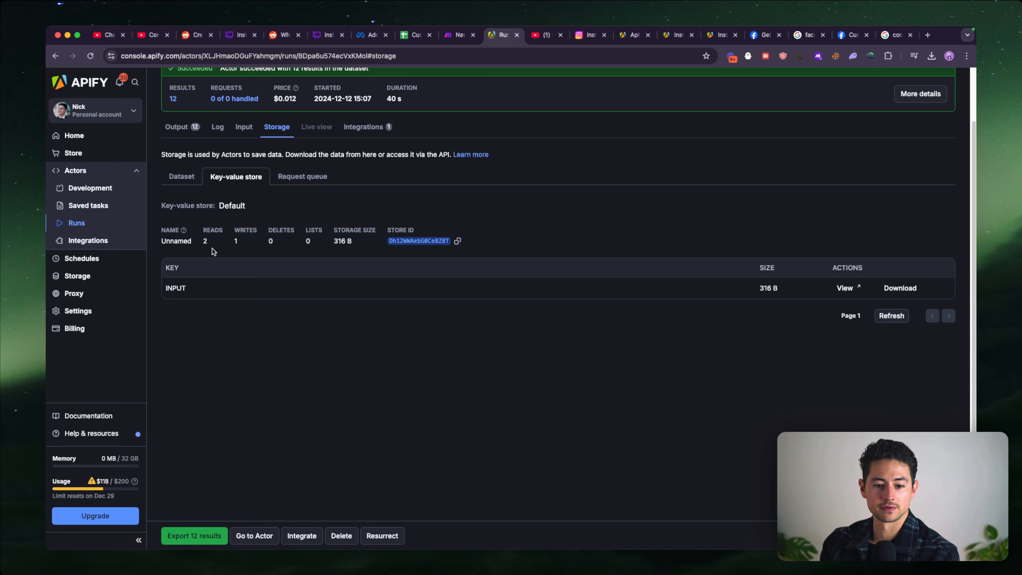
{"action": "left_click", "coordinate": [458, 242]}
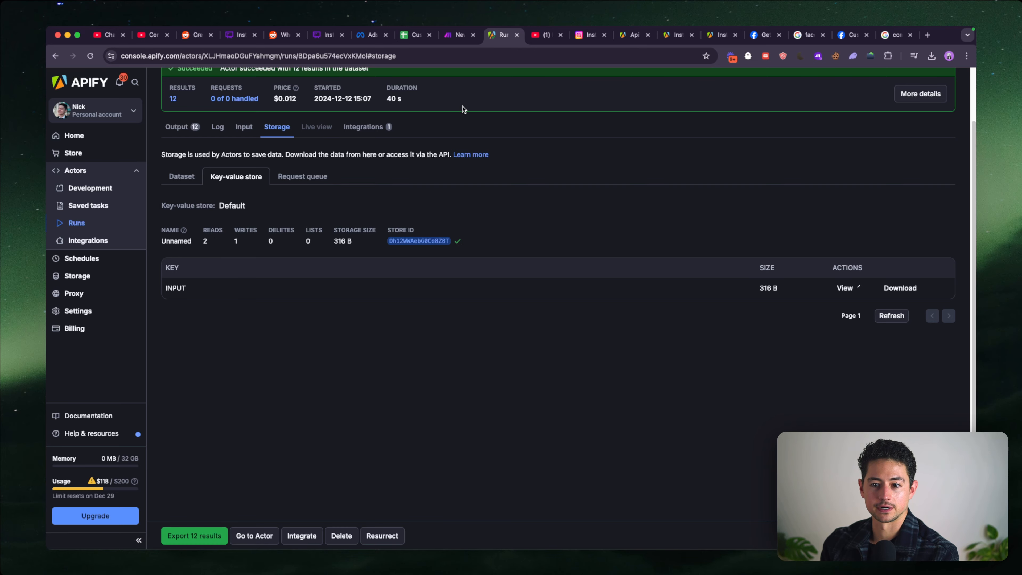
- Return to Make, replace the Get Dataset Items Dataset ID with the copied key-value store ID, and run only that module
{"action": "left_click", "coordinate": [459, 35]}
{"action": "left_click", "coordinate": [396, 295]}
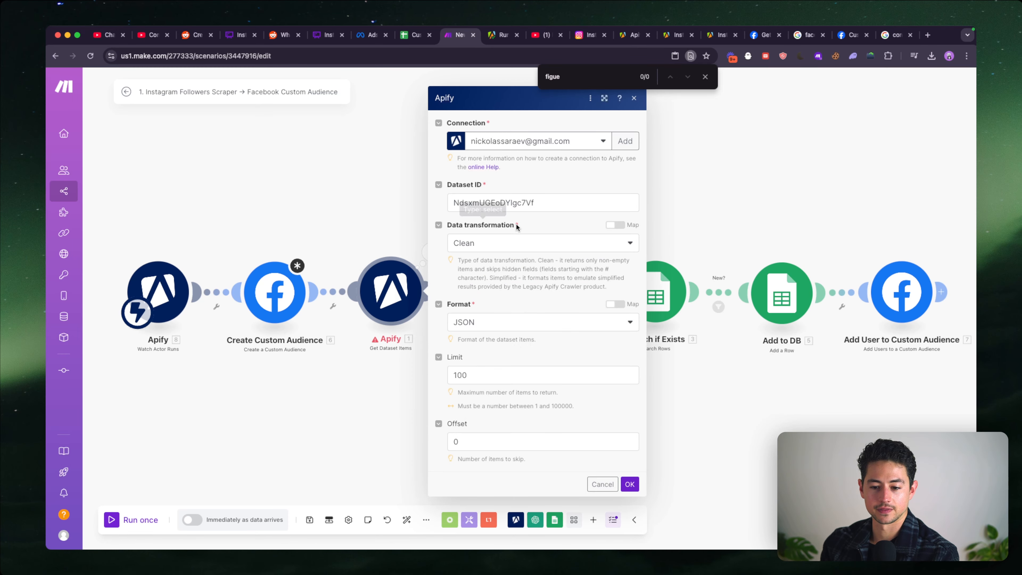
{"action": "left_click", "coordinate": [522, 203]}
{"action": "key", "text": "super+a"}
{"action": "key", "text": "super+v"}
{"action": "left_click", "coordinate": [630, 484]}
{"action": "right_click", "coordinate": [404, 281]}
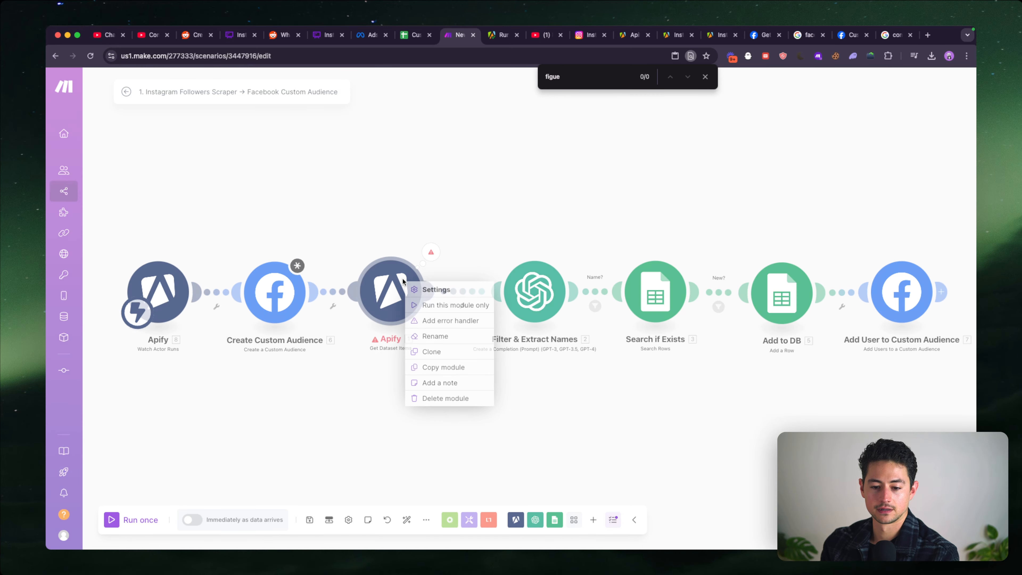
{"action": "left_click", "coordinate": [417, 305]}
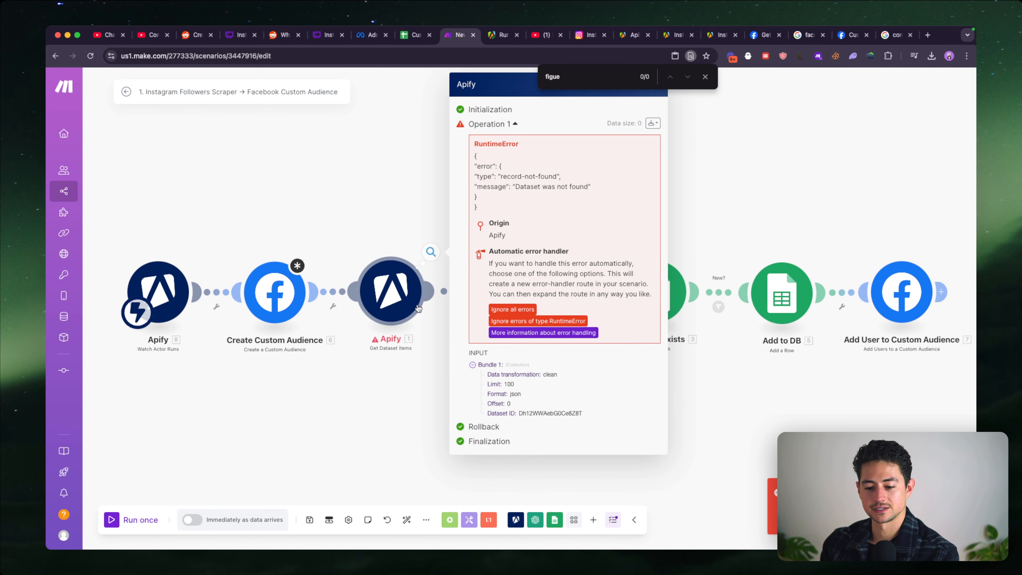
- Compare the store ID in Apify with the Dataset ID used in Make, and review the available Apify modules
{"action": "left_click", "coordinate": [501, 40]}
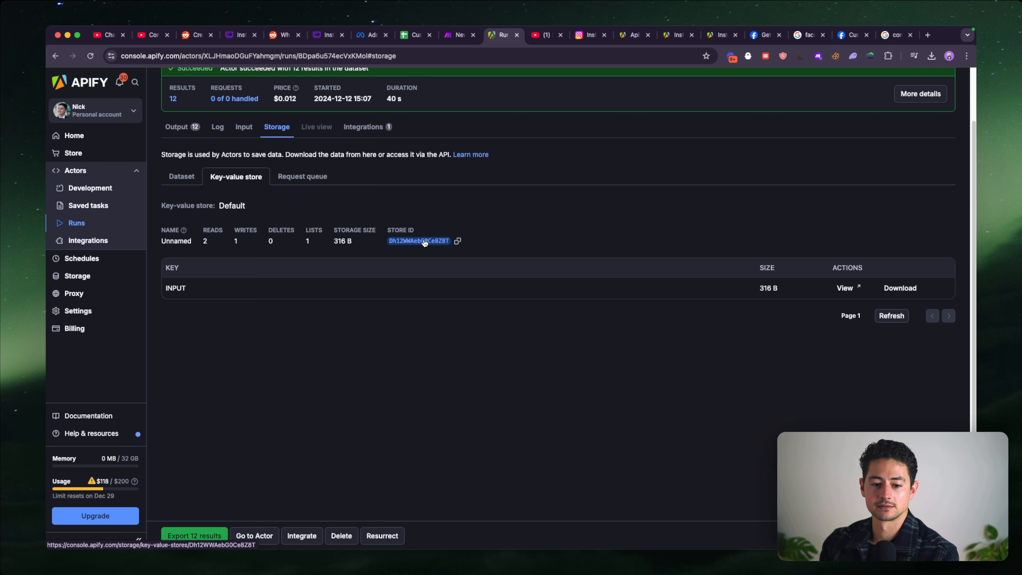
{"action": "left_click", "coordinate": [457, 40]}
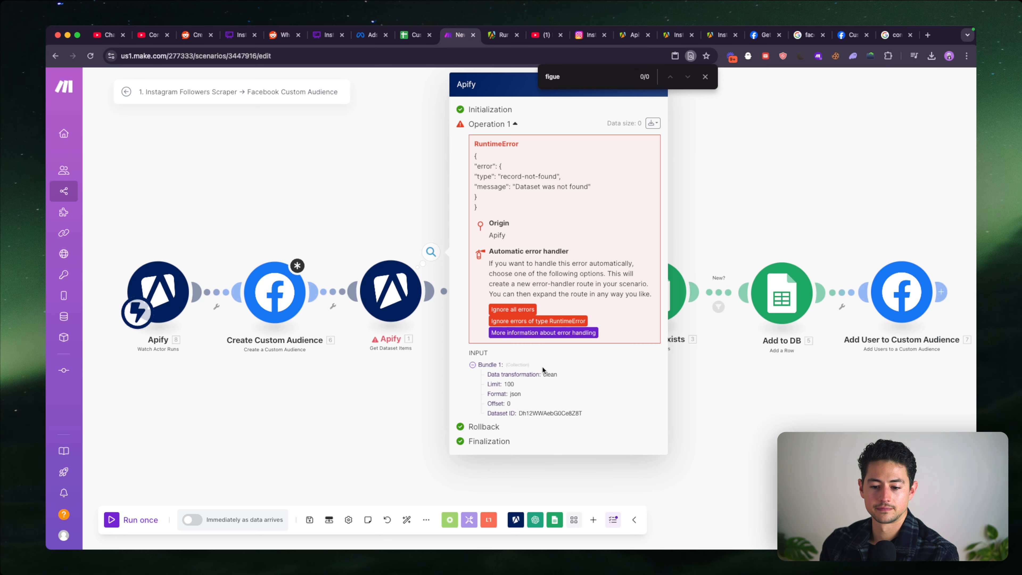
{"action": "left_click", "coordinate": [418, 449]}
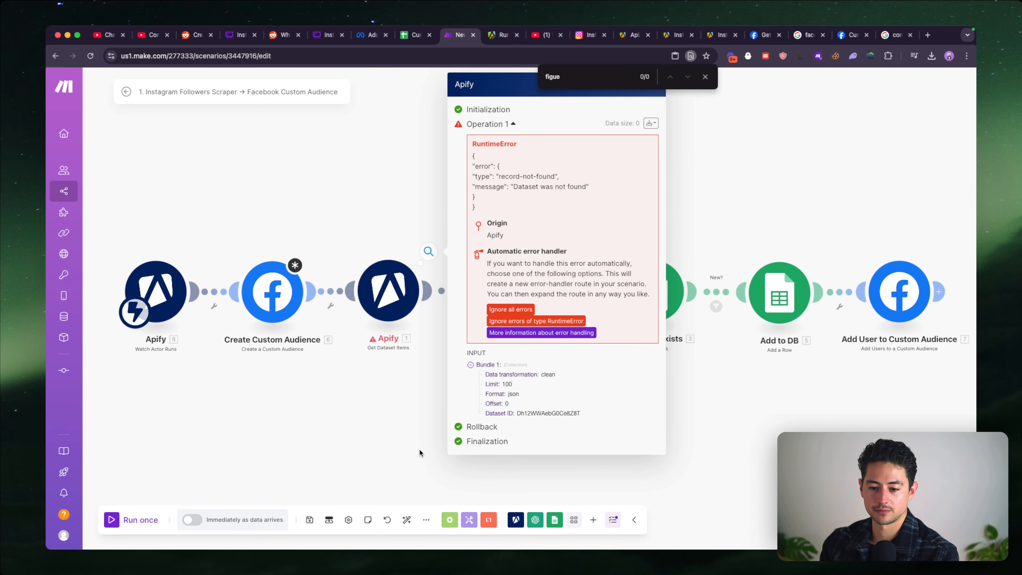
{"action": "left_click", "coordinate": [517, 519]}
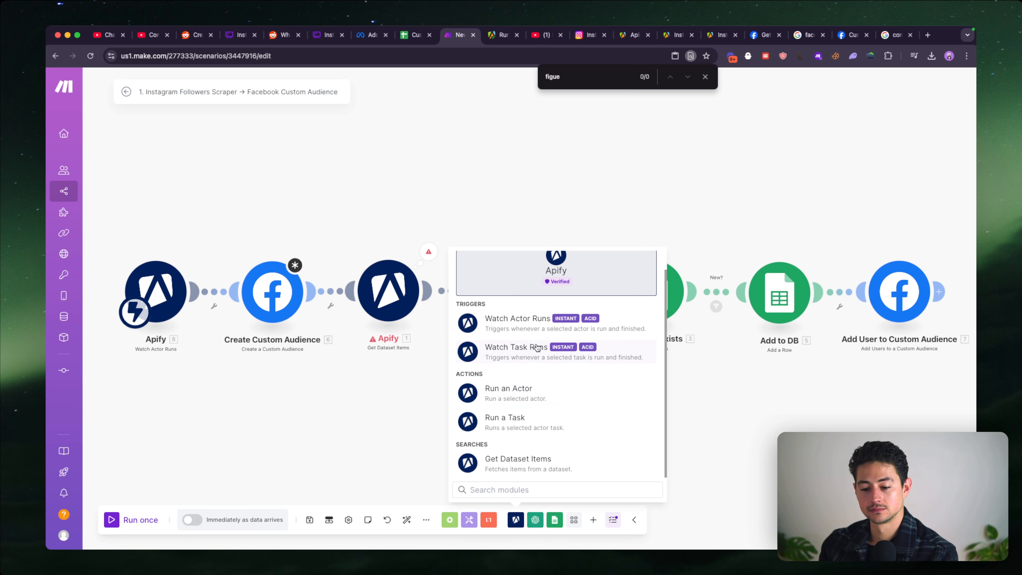
{"action": "left_click", "coordinate": [387, 370]}
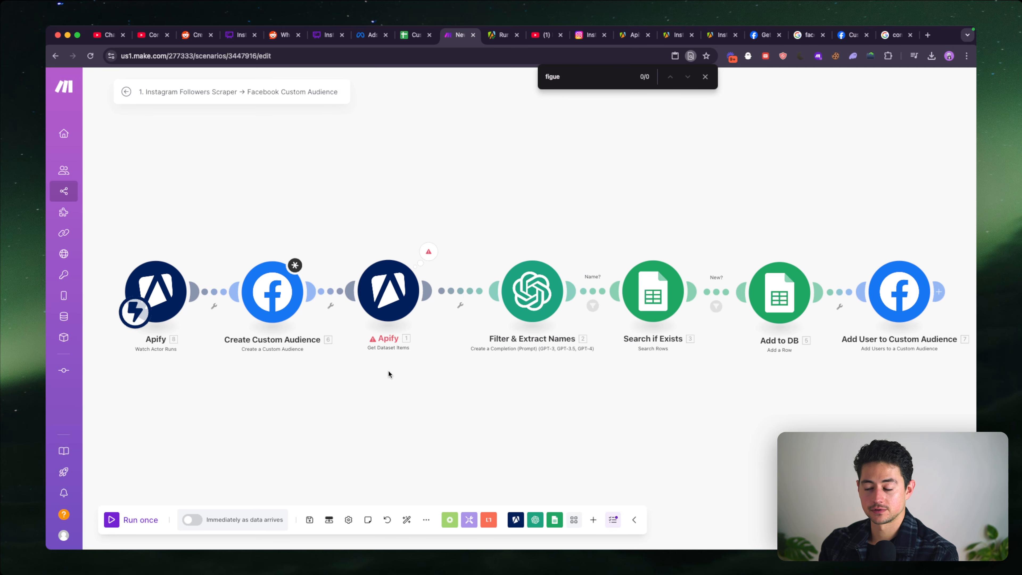
- Search Google for "apify api" in a new browser tab and open the Apify API documentation
{"action": "key", "text": "super+t"}
{"action": "type", "text": "apify api"}
{"action": "key", "text": "Return"}
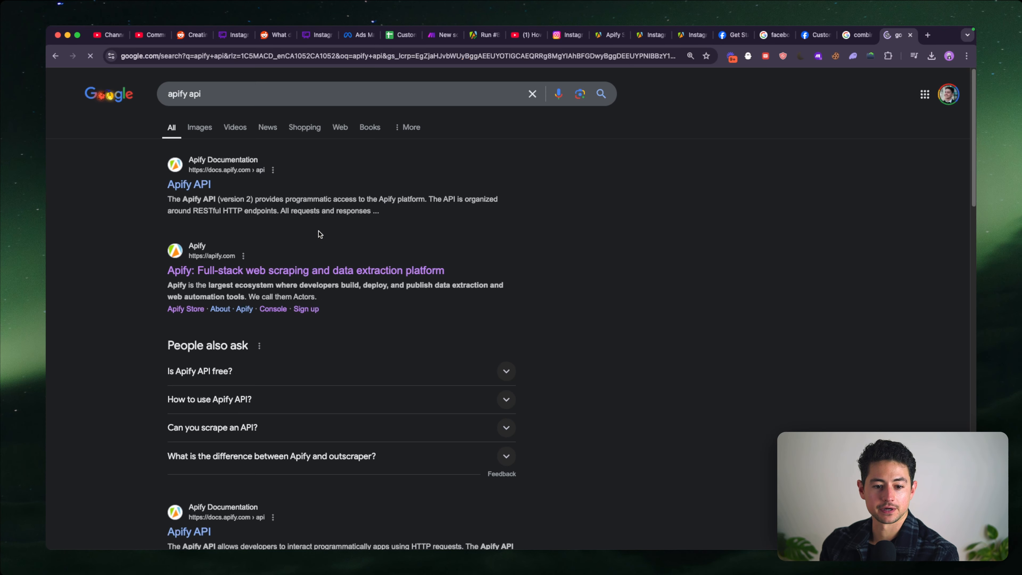
{"action": "left_click", "coordinate": [189, 188]}
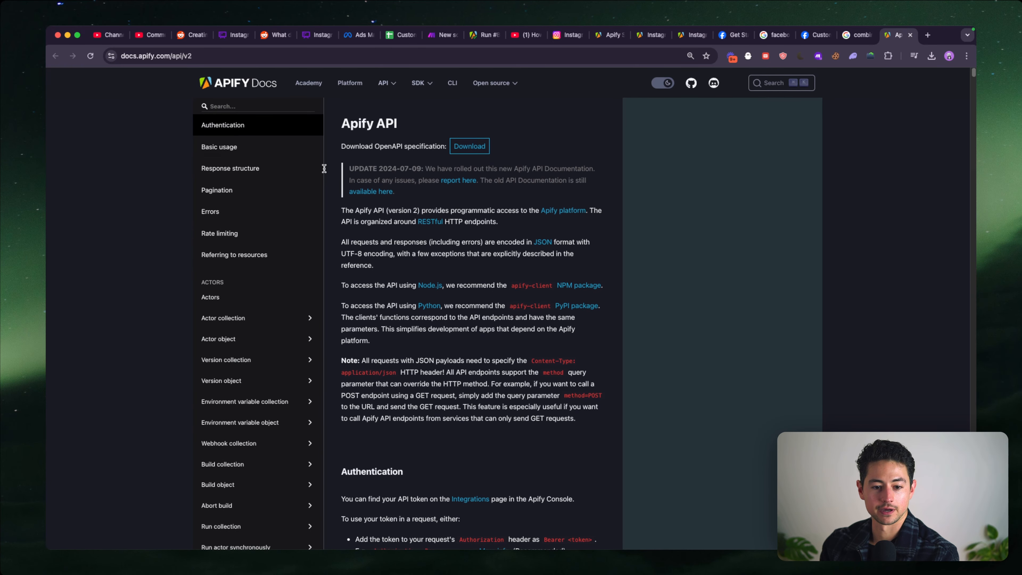
- Browse the Actor collection and Actor object sections of the API reference and search the page for "webhook"
{"action": "scroll", "coordinate": [258, 155], "scroll_direction": "down", "scroll_amount": 3}
{"action": "left_click", "coordinate": [257, 197]}
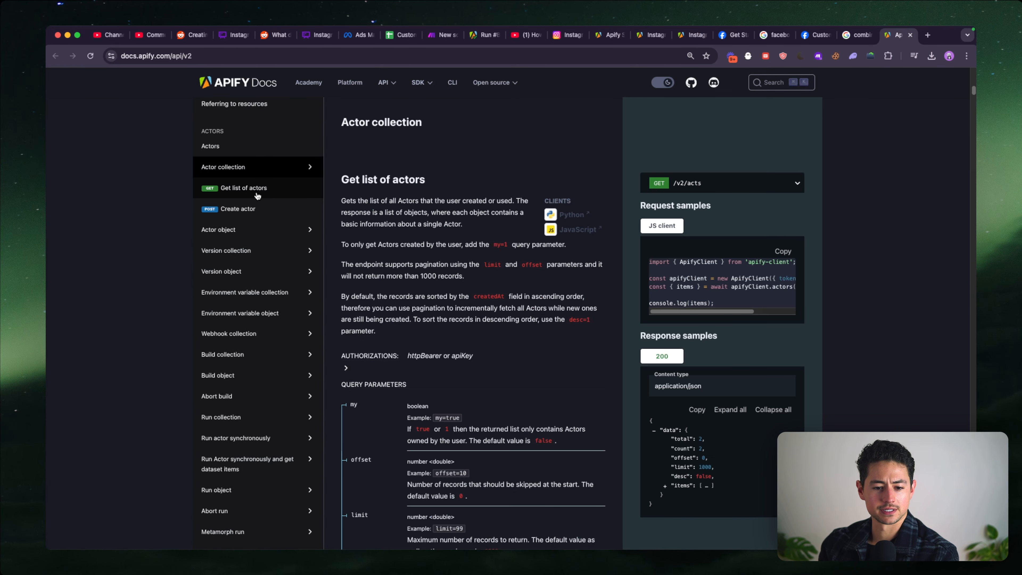
{"action": "left_click", "coordinate": [264, 228]}
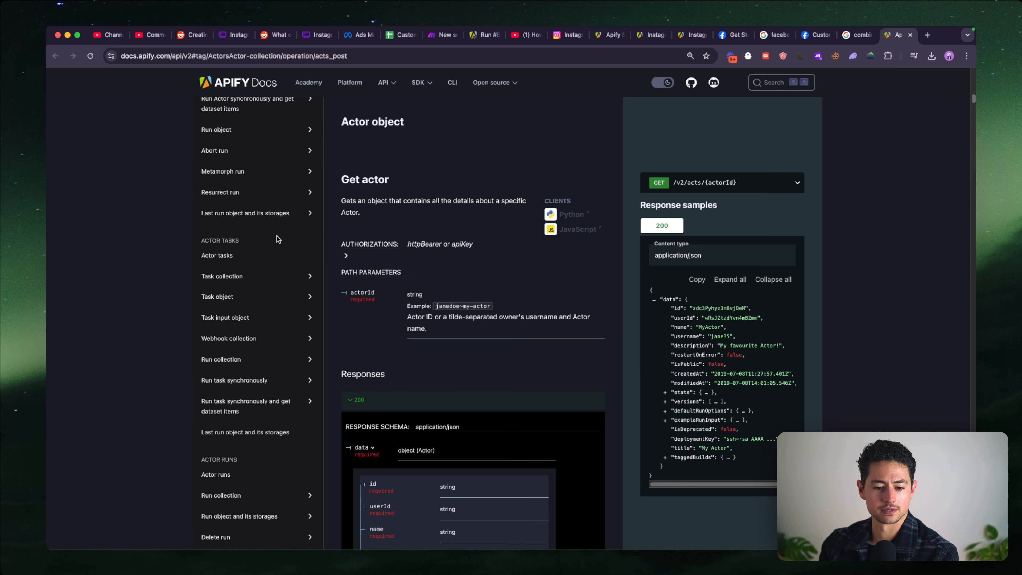
{"action": "key", "text": "super+f"}
{"action": "type", "text": "webhook"}
{"action": "left_click", "coordinate": [293, 227]}
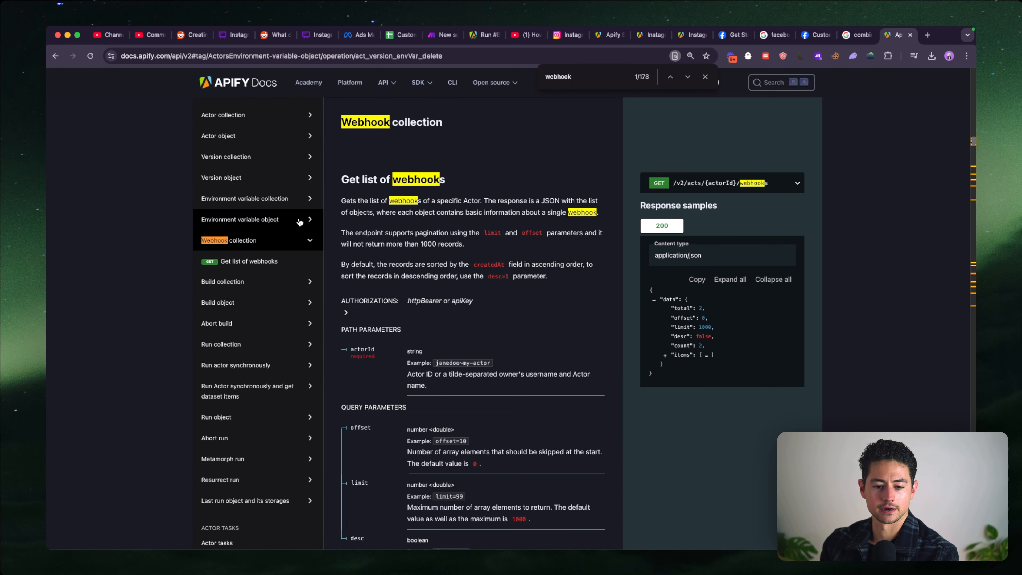
- Search the API reference for "store", find the Get store endpoint, and copy its full request URL
{"action": "key", "text": "super+f"}
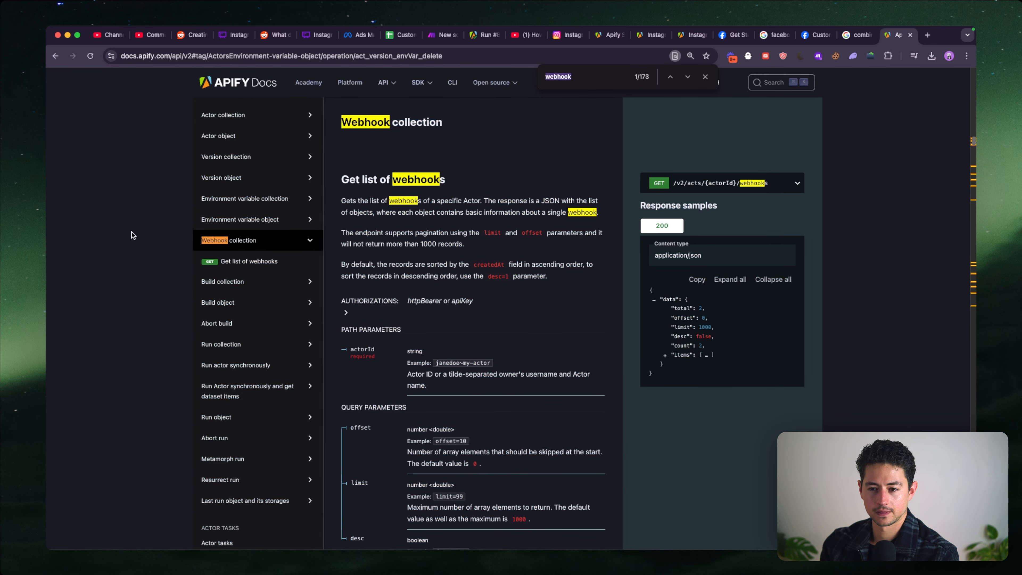
{"action": "type", "text": "store"}
{"action": "key", "text": "Return"}
{"action": "key", "text": "Return"}
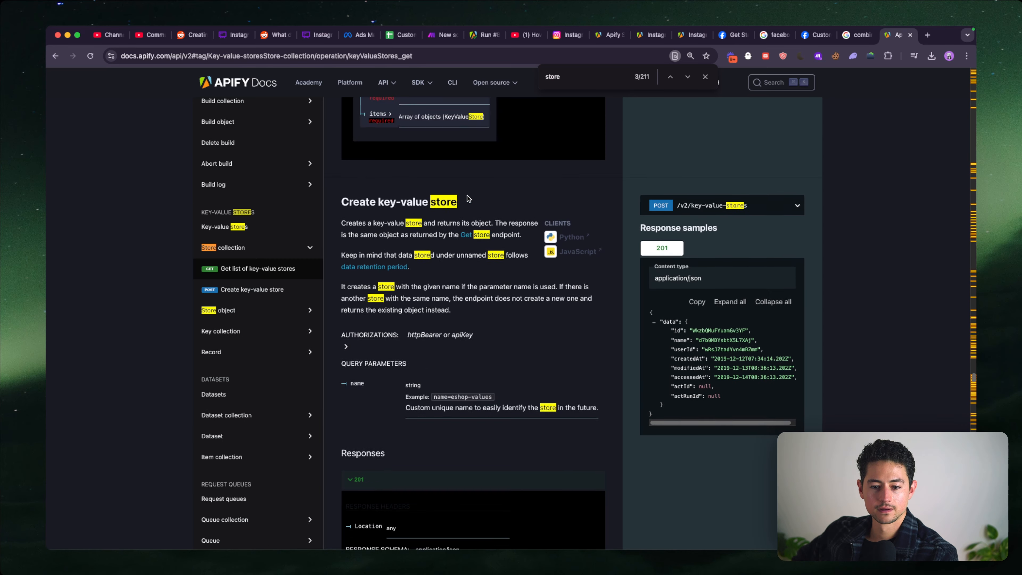
{"action": "scroll", "coordinate": [468, 197], "scroll_direction": "down", "scroll_amount": 15}
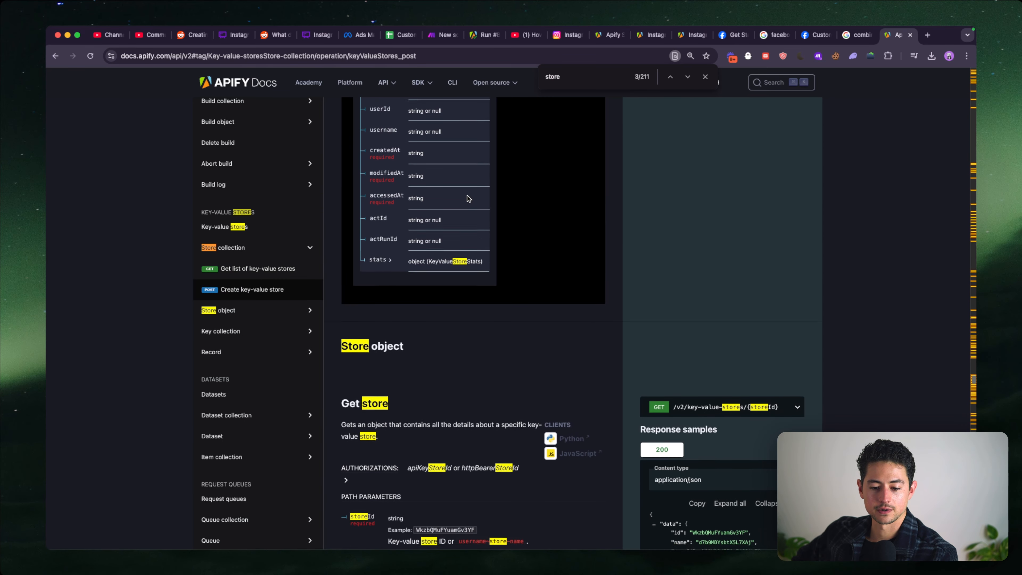
{"action": "scroll", "coordinate": [467, 197], "scroll_direction": "down", "scroll_amount": 2}
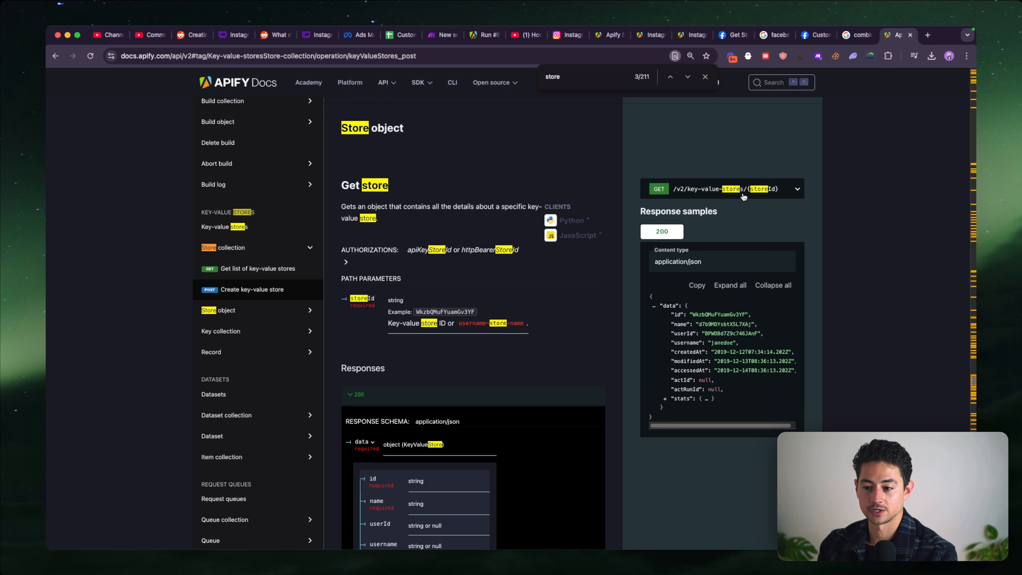
{"action": "left_click", "coordinate": [722, 193]}
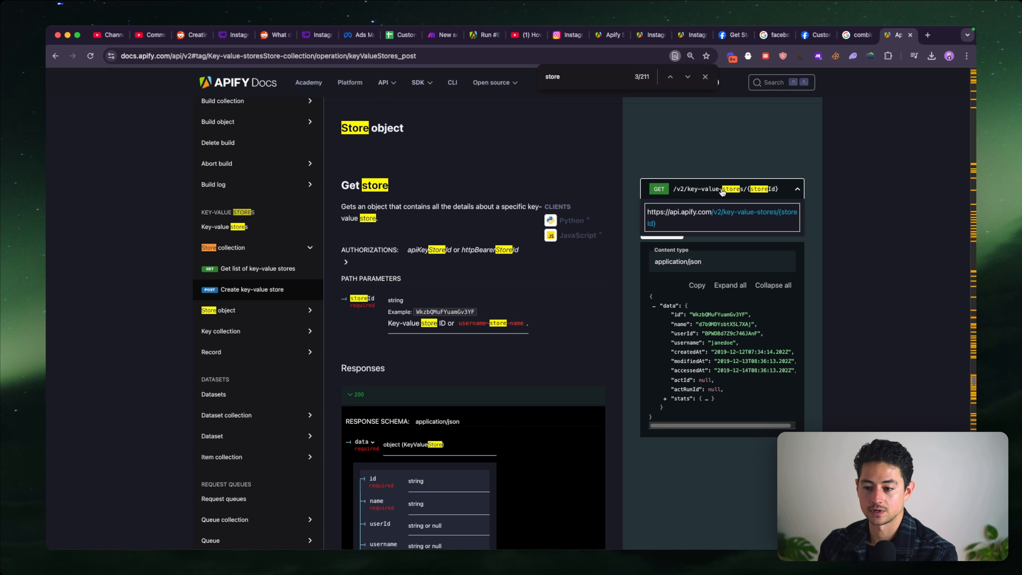
{"action": "left_click", "coordinate": [731, 215]}
{"action": "key", "text": "super+c"}
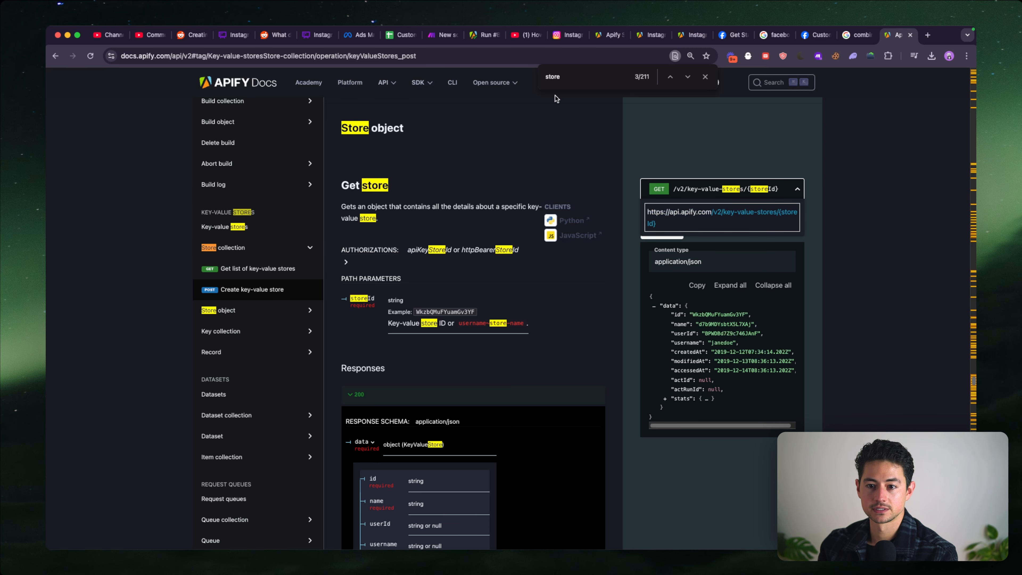
- Return to Make and add an HTTP Make a request module between Get Dataset Items and Filter & Extract Names
{"action": "left_click", "coordinate": [442, 35]}
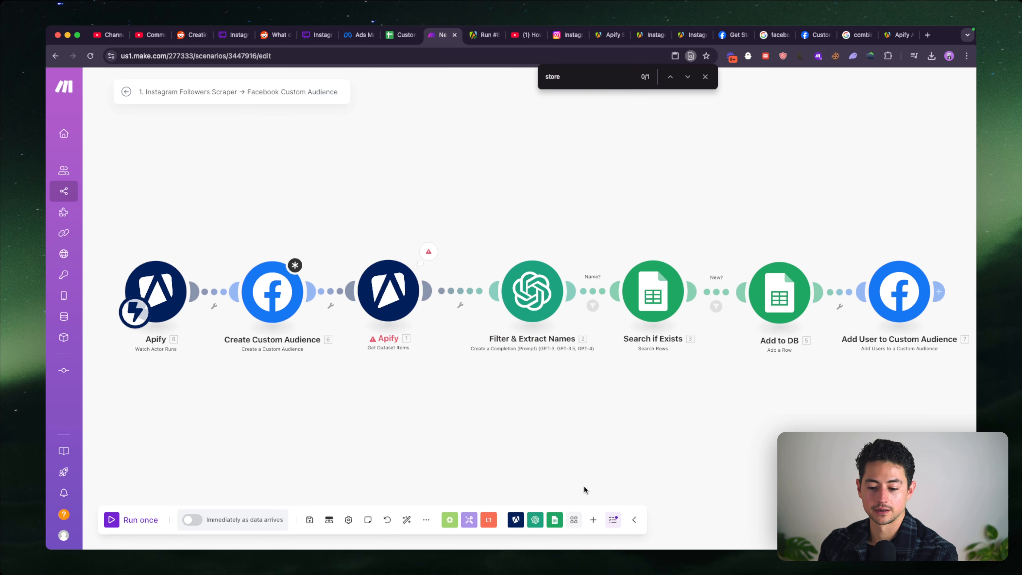
{"action": "left_click", "coordinate": [593, 519]}
{"action": "left_click", "coordinate": [592, 394]}
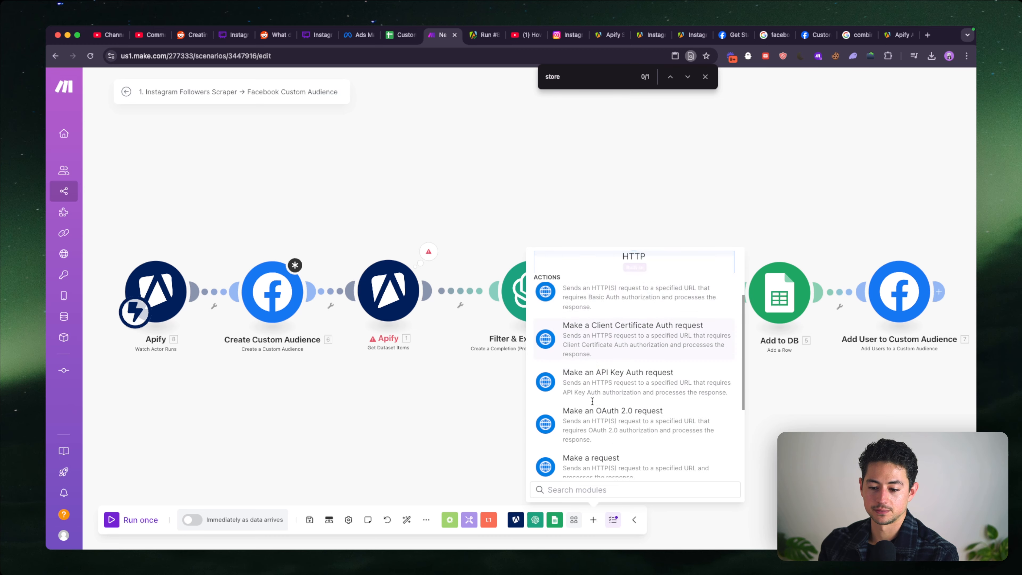
{"action": "scroll", "coordinate": [592, 402], "scroll_direction": "down", "scroll_amount": 3}
{"action": "left_click", "coordinate": [589, 386]}
{"action": "left_click_drag", "start_coordinate": [570, 383], "coordinate": [463, 360]}
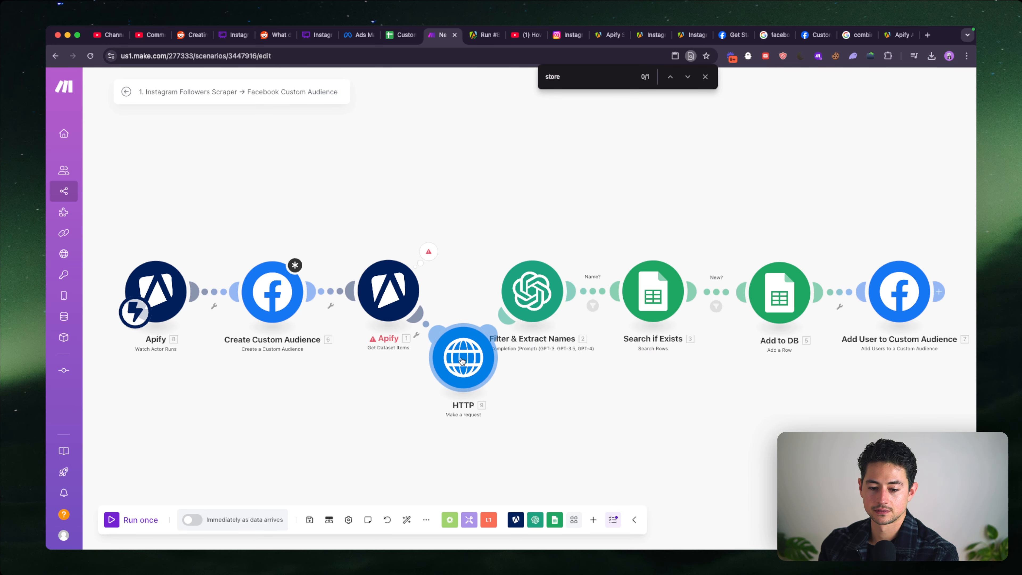
{"action": "left_click", "coordinate": [462, 362]}
{"action": "left_click", "coordinate": [524, 273]}
{"action": "key", "text": "super+v"}
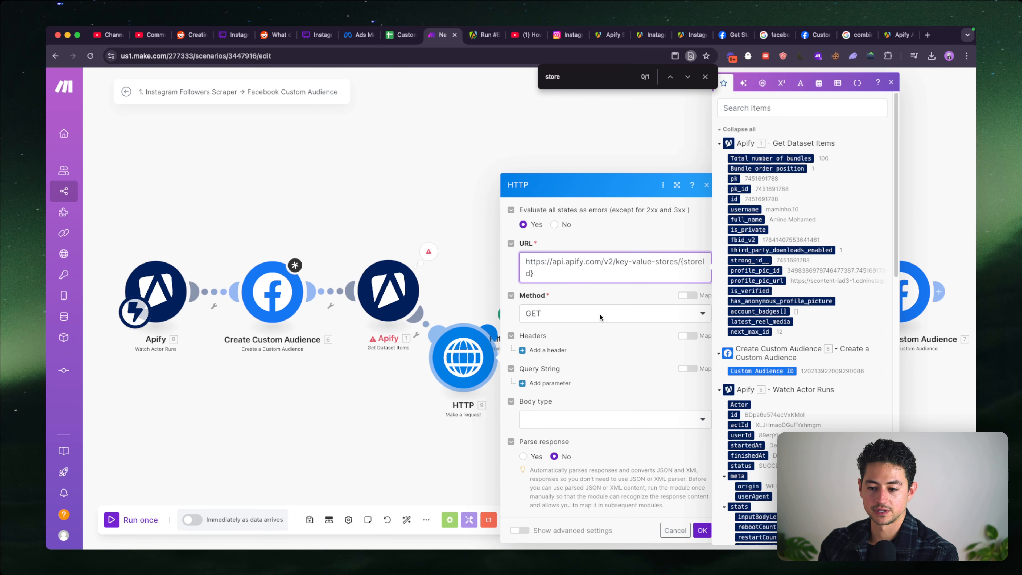
{"action": "double_click", "coordinate": [679, 263]}
{"action": "key", "text": "BackSpace"}
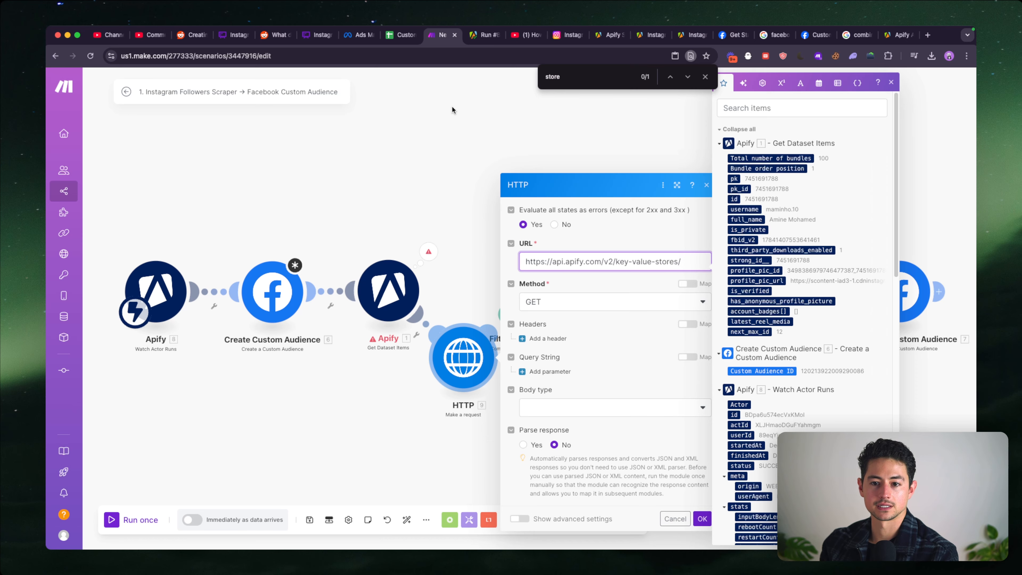
{"action": "left_click", "coordinate": [481, 35]}
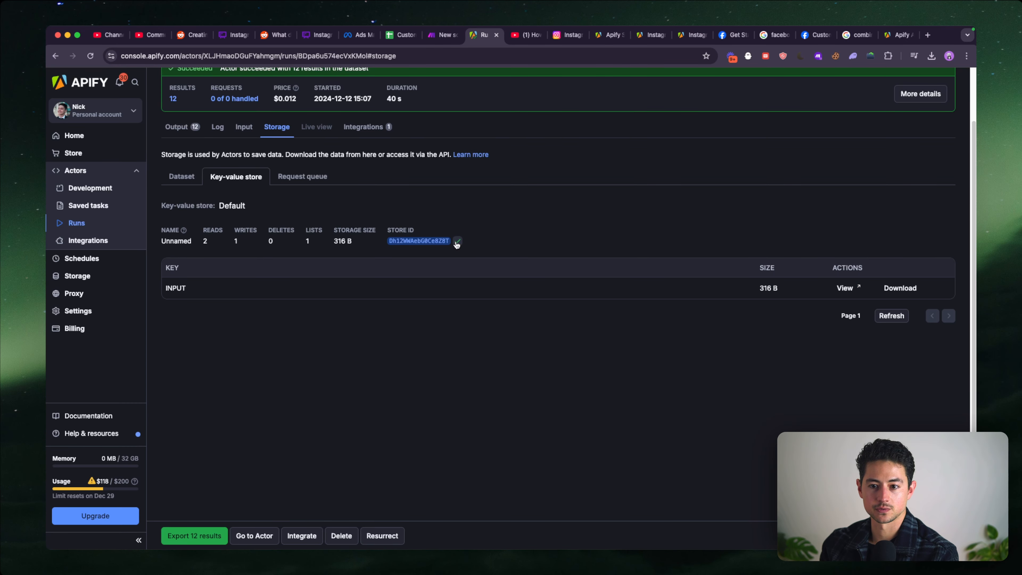
{"action": "key", "text": "ctrl+shift+Tab"}
{"action": "type", "text": "Dh12WWAebG0Ce8Z8T"}
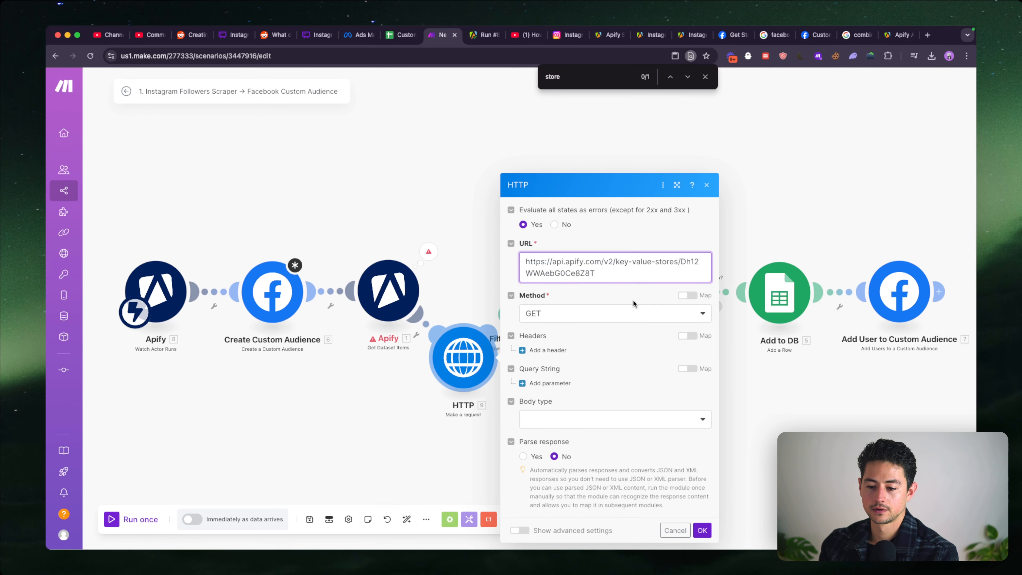
- Place the Apify API docs tab beside the Make tab and examine the Get store endpoint's authorization requirements
{"action": "key", "text": "ctrl+Tab"}
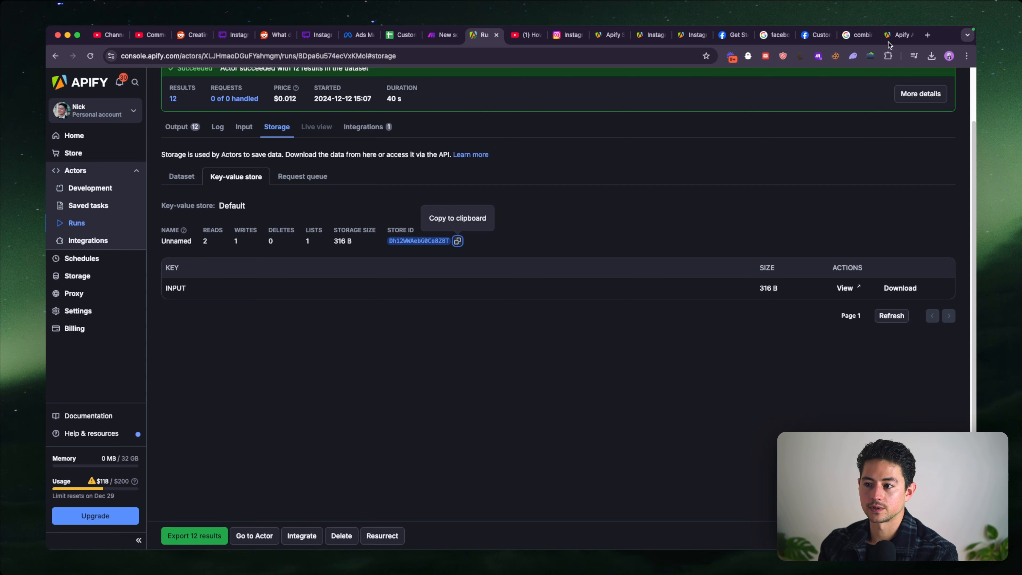
{"action": "left_click_drag", "start_coordinate": [889, 40], "coordinate": [483, 36]}
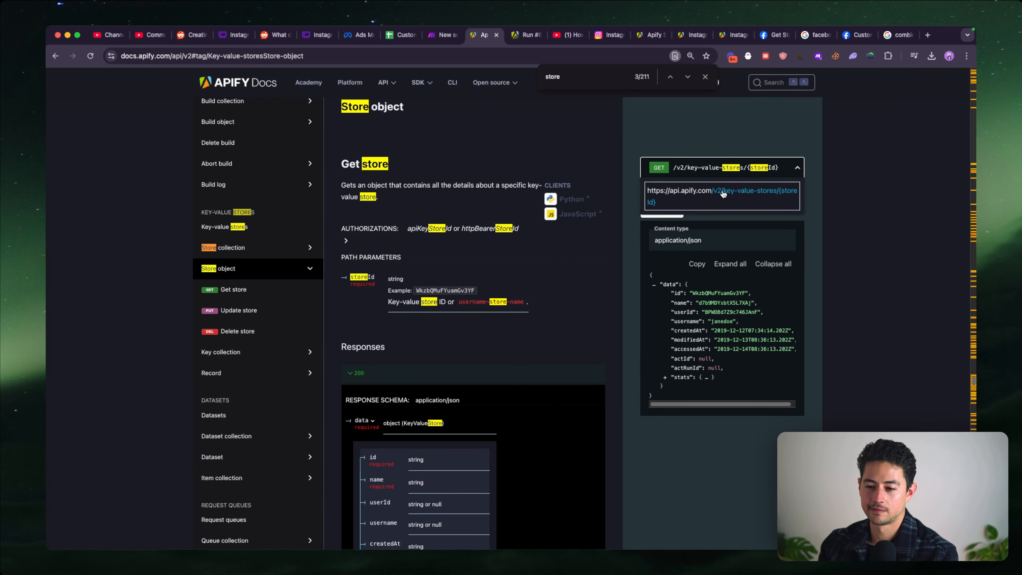
{"action": "scroll", "coordinate": [400, 183], "scroll_direction": "down", "scroll_amount": 1}
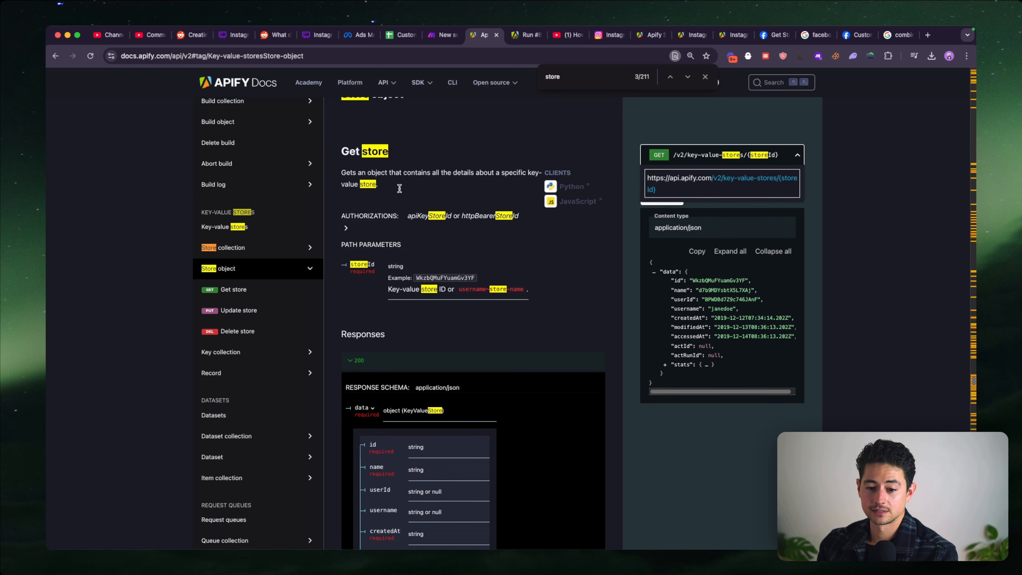
{"action": "scroll", "coordinate": [399, 188], "scroll_direction": "down", "scroll_amount": 1}
{"action": "left_click", "coordinate": [346, 211]}
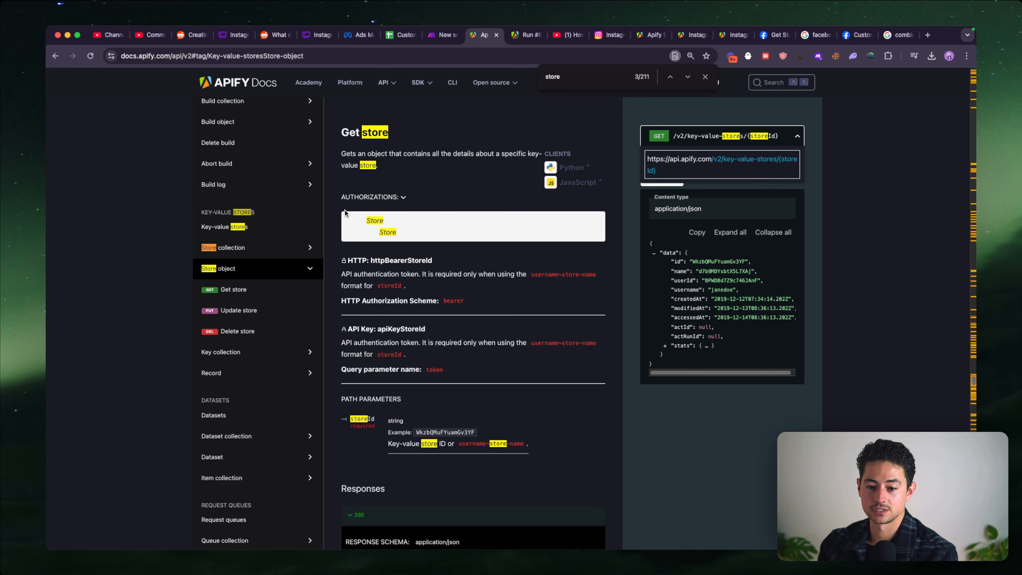
{"action": "scroll", "coordinate": [402, 266], "scroll_direction": "down", "scroll_amount": 2}
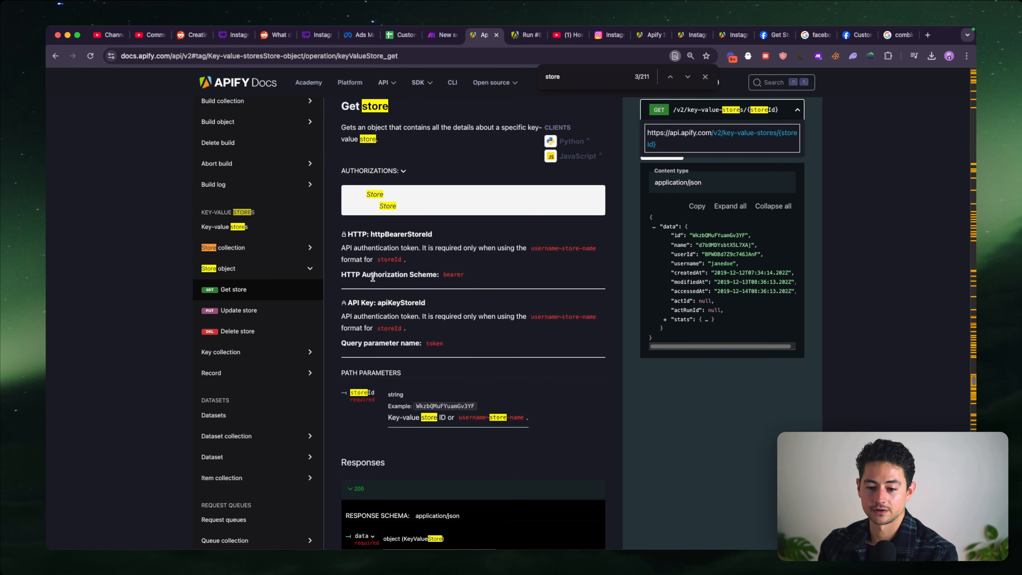
{"action": "scroll", "coordinate": [468, 284], "scroll_direction": "down", "scroll_amount": 1}
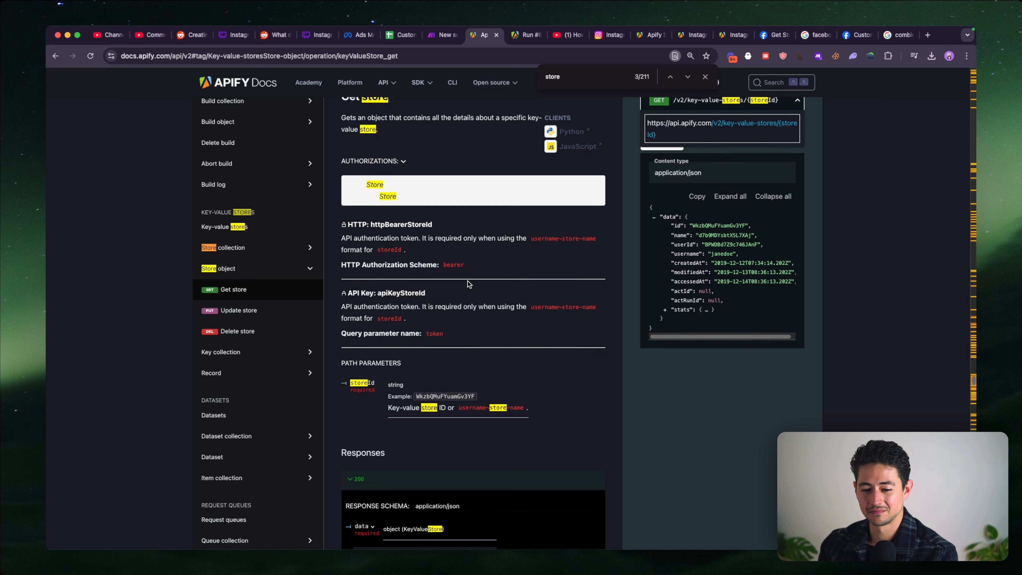
{"action": "scroll", "coordinate": [524, 286], "scroll_direction": "up", "scroll_amount": 2}
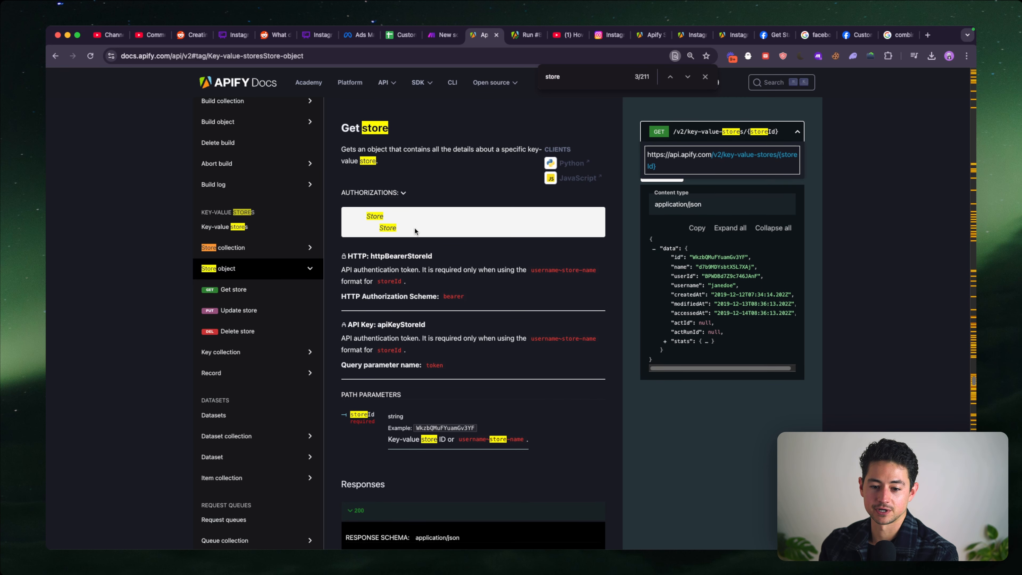
{"action": "key", "text": "super+a"}
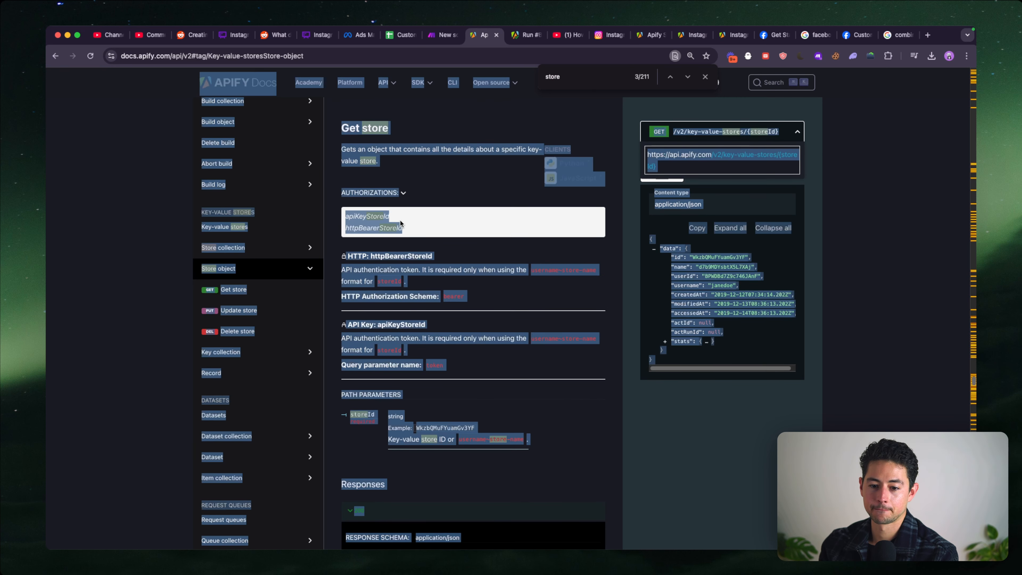
{"action": "left_click", "coordinate": [429, 226]}
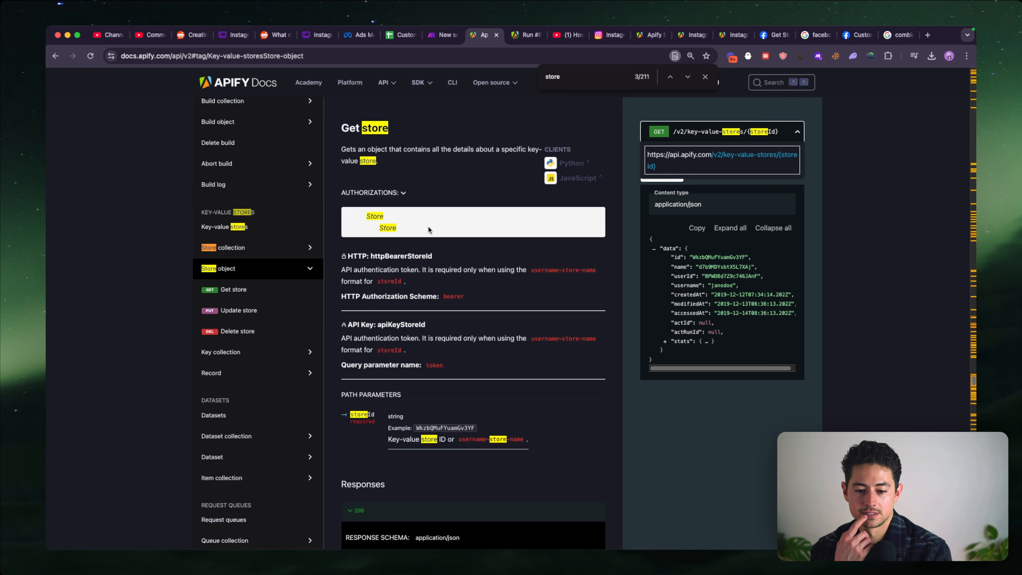
- Add an Authorization header to the HTTP module in Make, starting its value with "Bearer"
{"action": "key", "text": "ctrl+shift+Tab"}
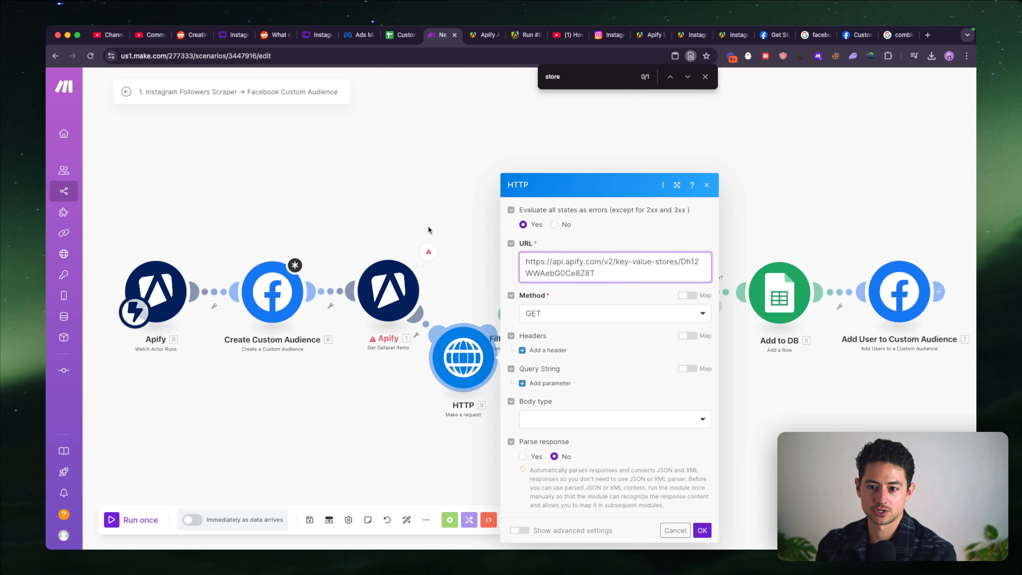
{"action": "left_click", "coordinate": [555, 349]}
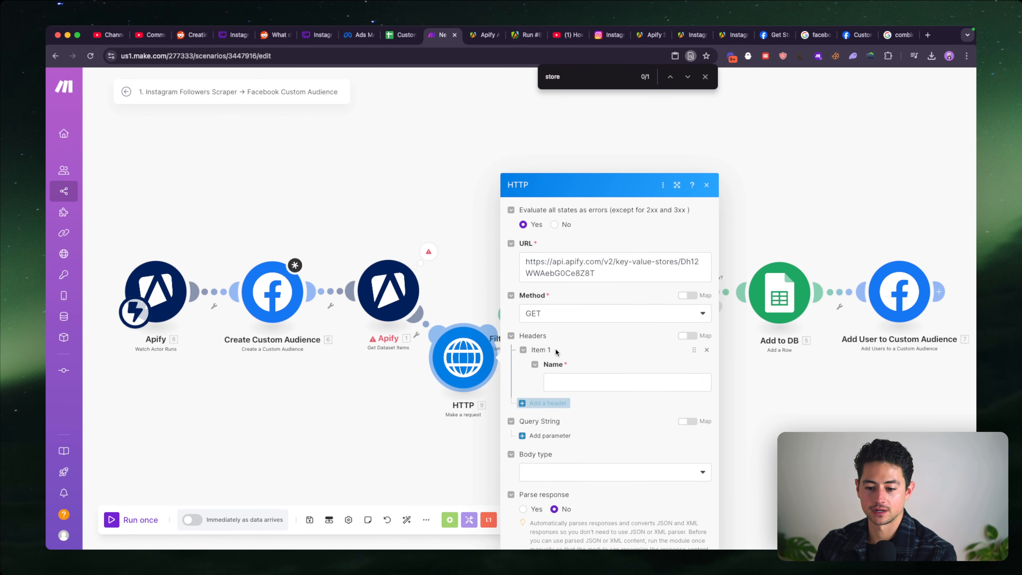
{"action": "left_click", "coordinate": [572, 288]}
{"action": "type", "text": "Authorizat"}
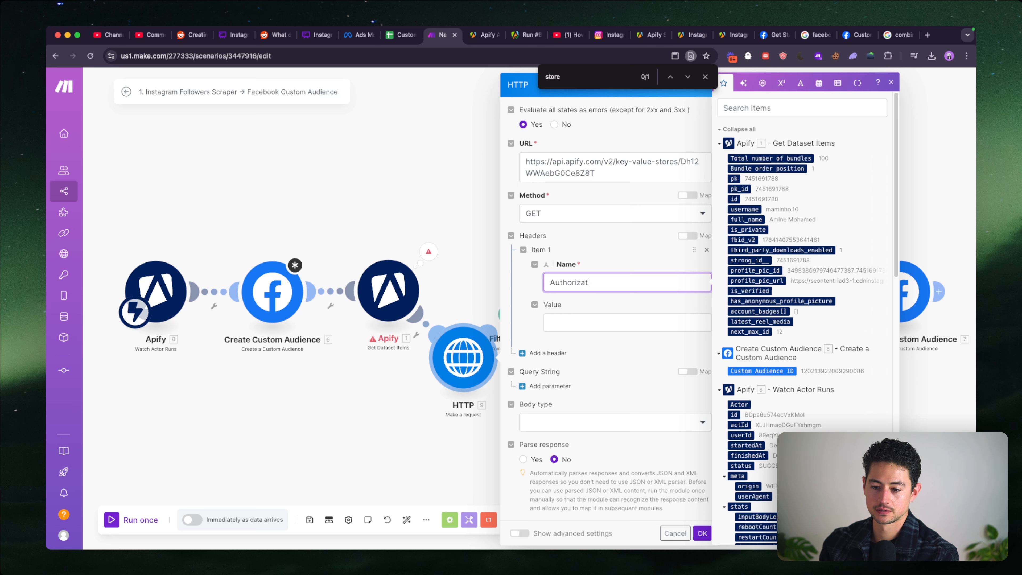
{"action": "type", "text": "ion"}
{"action": "key", "text": "Tab"}
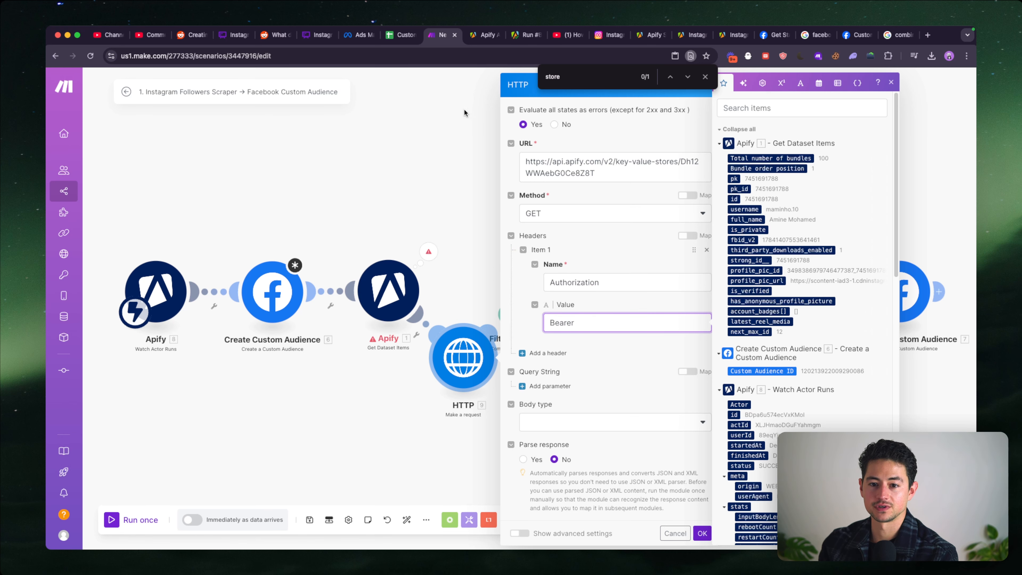
- In the Apify Console settings, create a personal API token described as "My API Key for Data Store Stuff" and copy it
{"action": "left_click", "coordinate": [482, 36]}
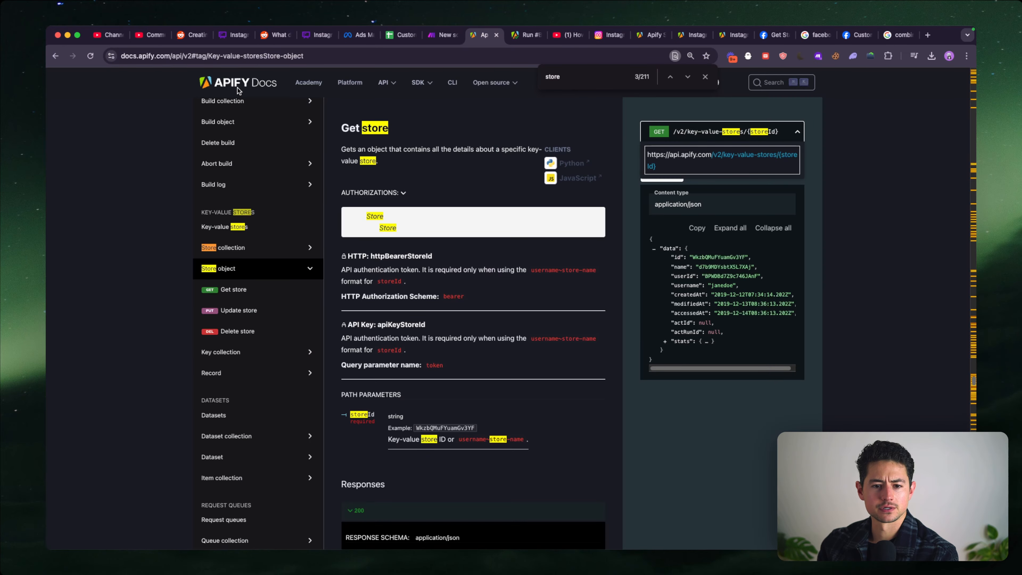
{"action": "left_click", "coordinate": [647, 36]}
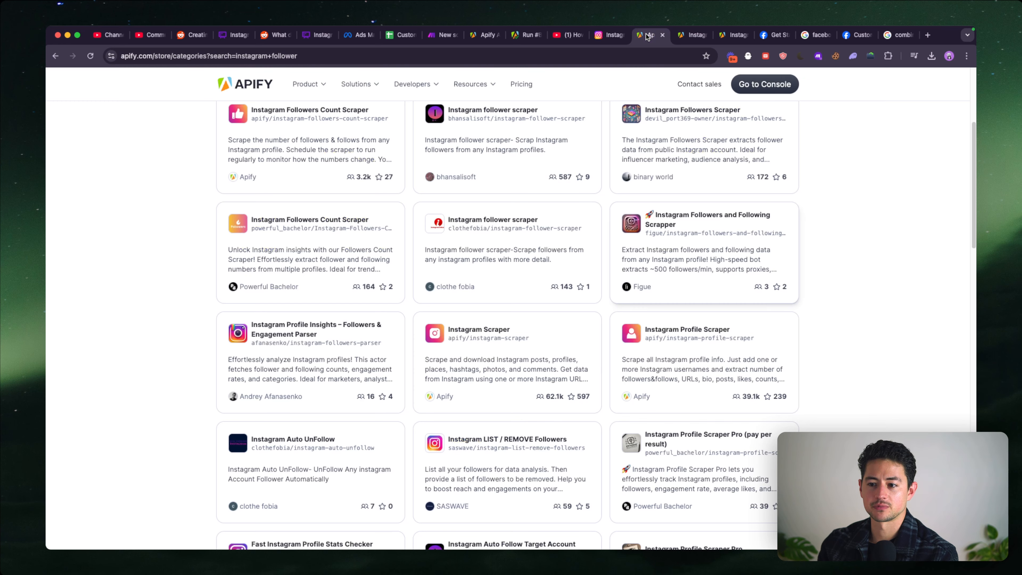
{"action": "left_click", "coordinate": [763, 82]}
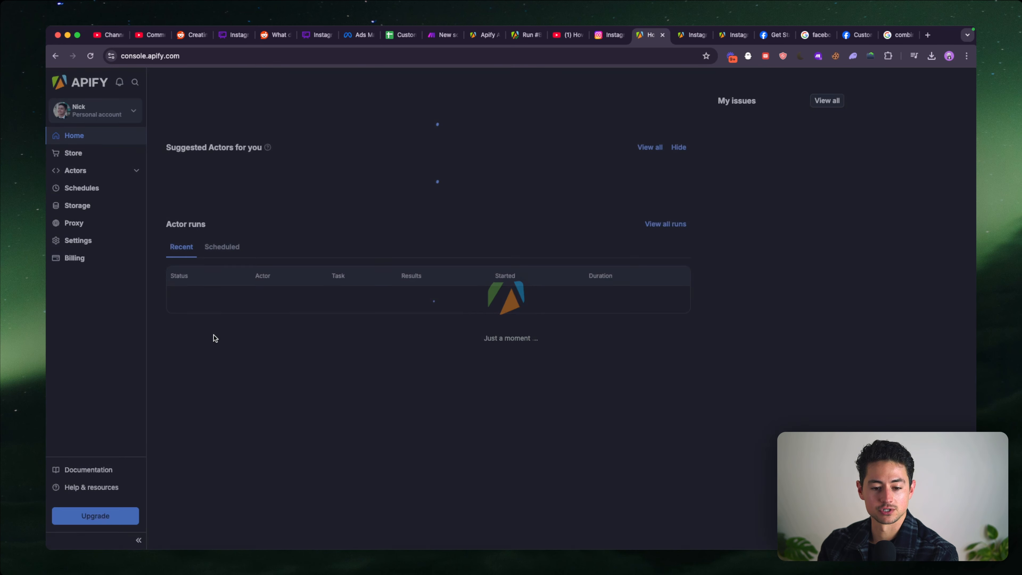
{"action": "left_click", "coordinate": [78, 241]}
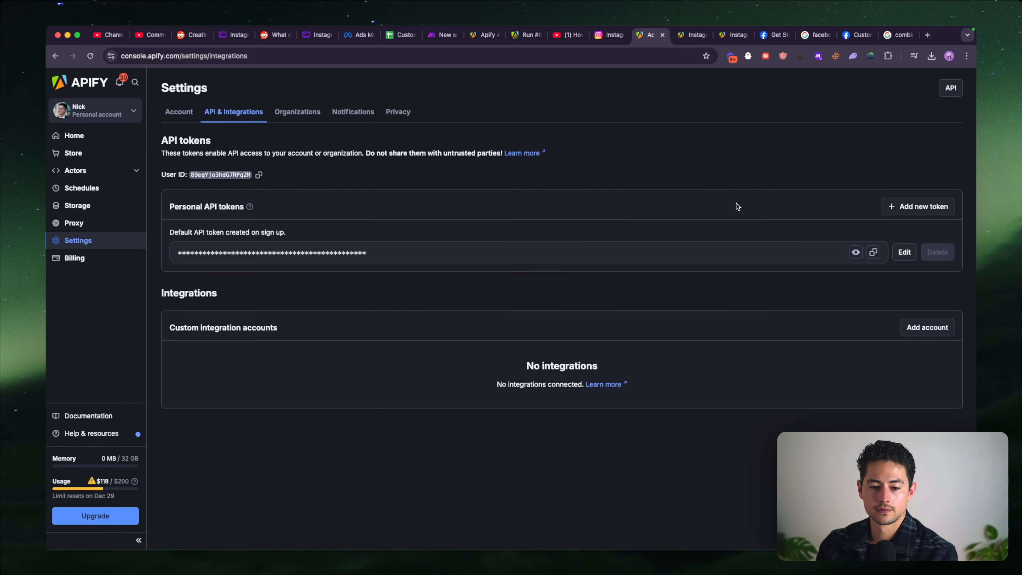
{"action": "left_click", "coordinate": [881, 206]}
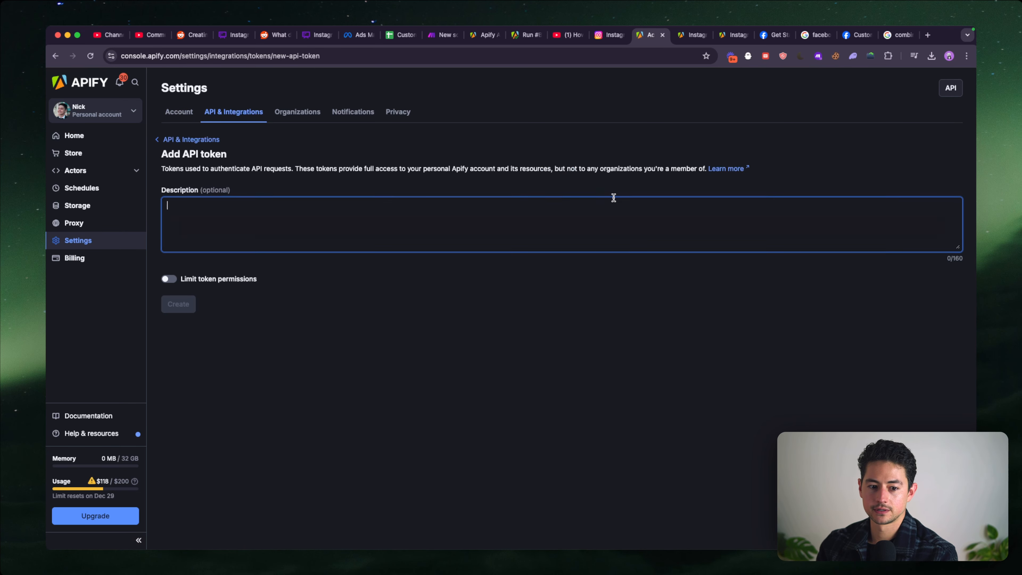
{"action": "type", "text": "My API Key for Data Store Stuff"}
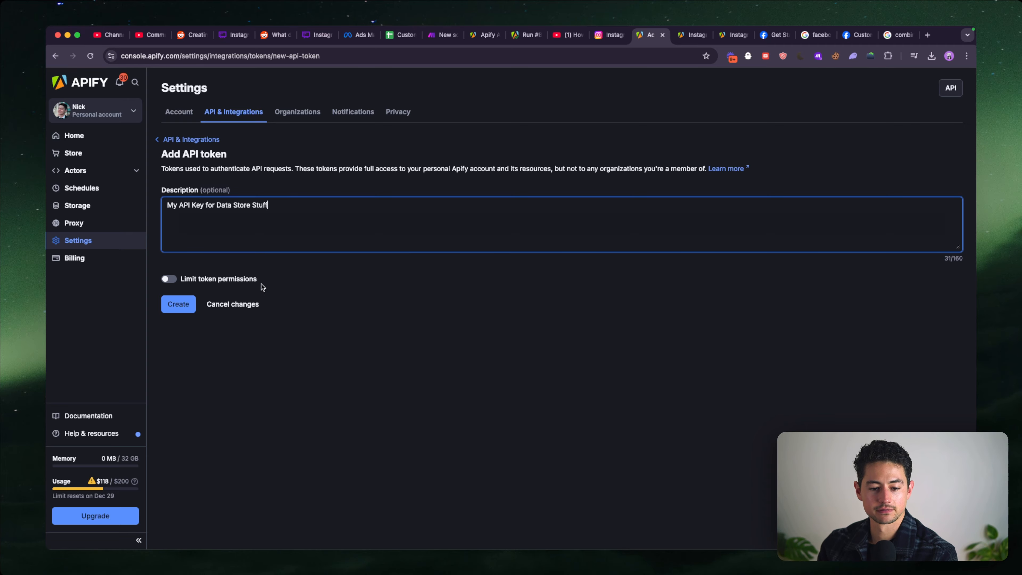
{"action": "left_click", "coordinate": [179, 300]}
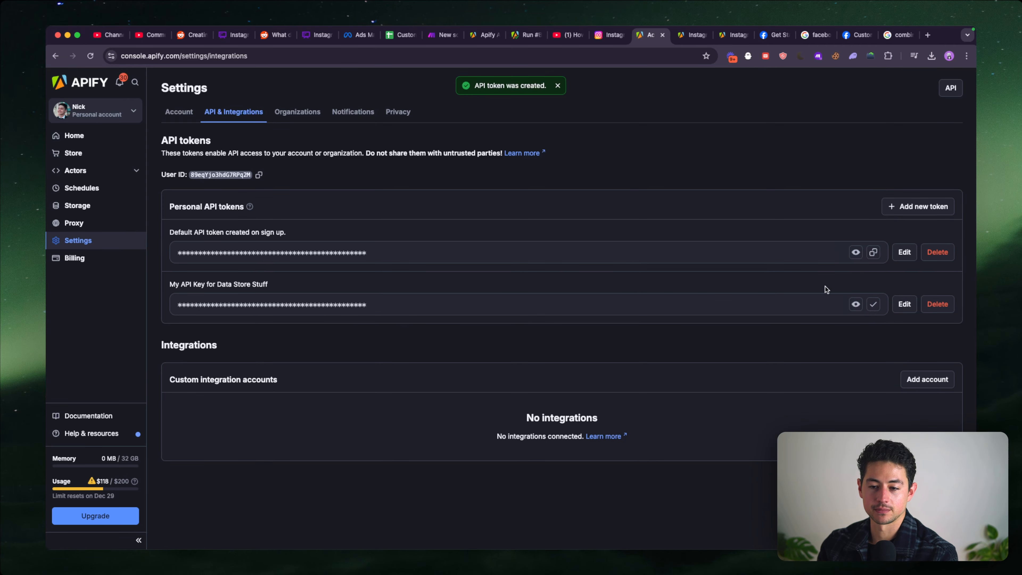
- Back in Make, append the API token to the Bearer header value and save the HTTP module with a Raw JSON body and response parsing
{"action": "left_click", "coordinate": [447, 39]}
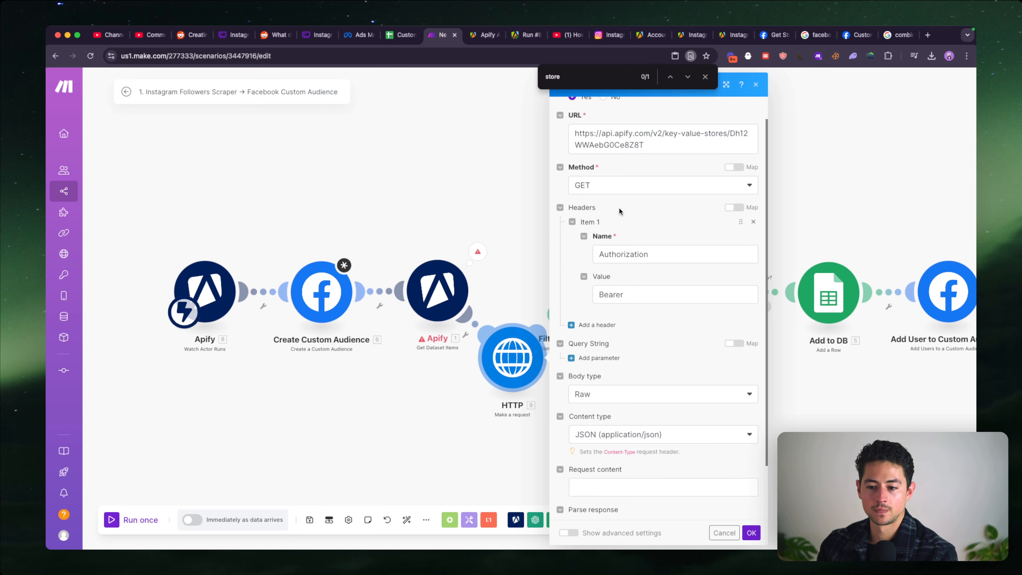
{"action": "left_click", "coordinate": [641, 292]}
{"action": "key", "text": "super+v"}
{"action": "scroll", "coordinate": [603, 277], "scroll_direction": "down", "scroll_amount": 2}
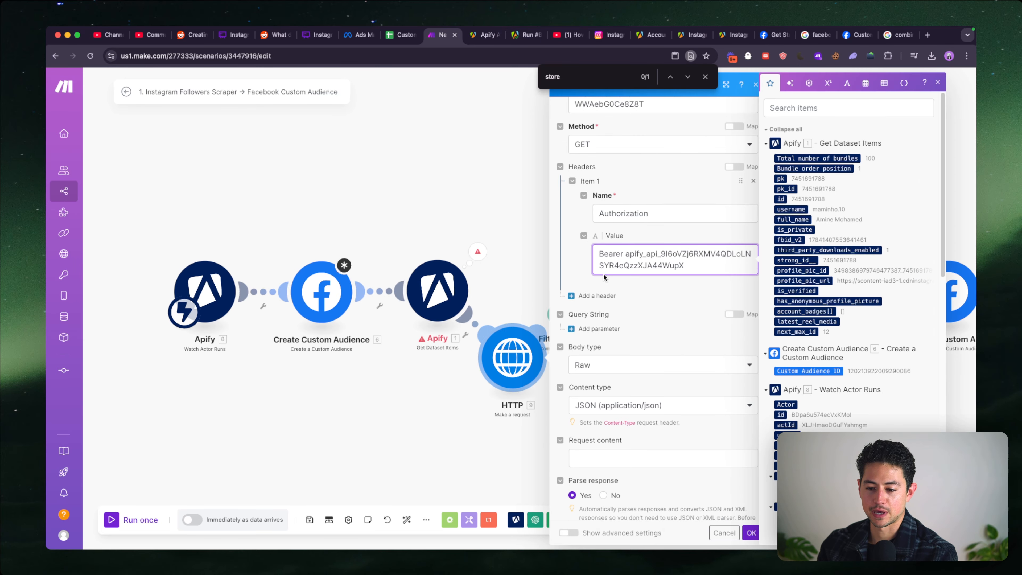
{"action": "left_click", "coordinate": [750, 534]}
- Run only the HTTP module and open the Data collection of its output bundle
{"action": "right_click", "coordinate": [514, 355]}
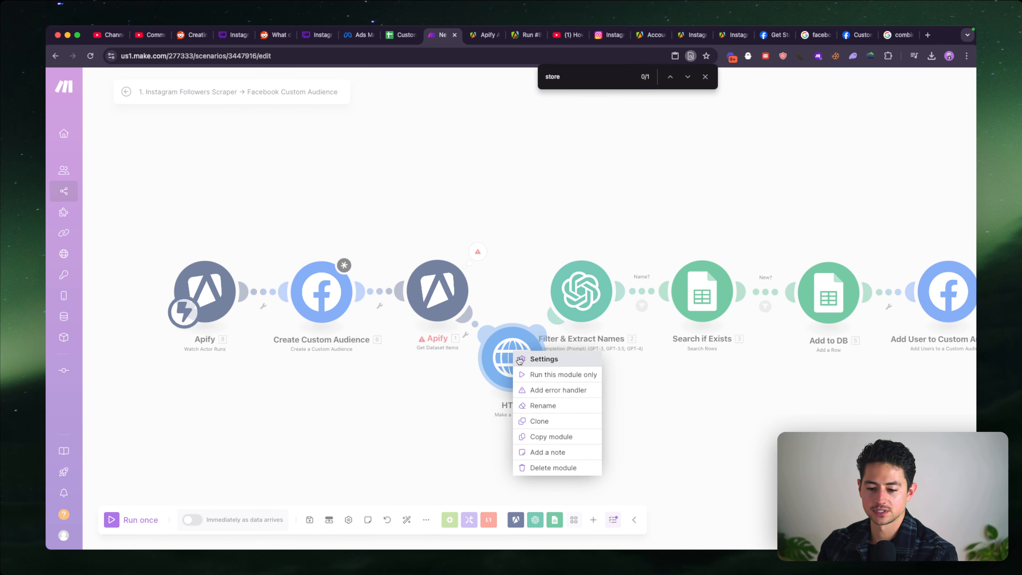
{"action": "left_click", "coordinate": [527, 368]}
{"action": "left_click", "coordinate": [569, 435]}
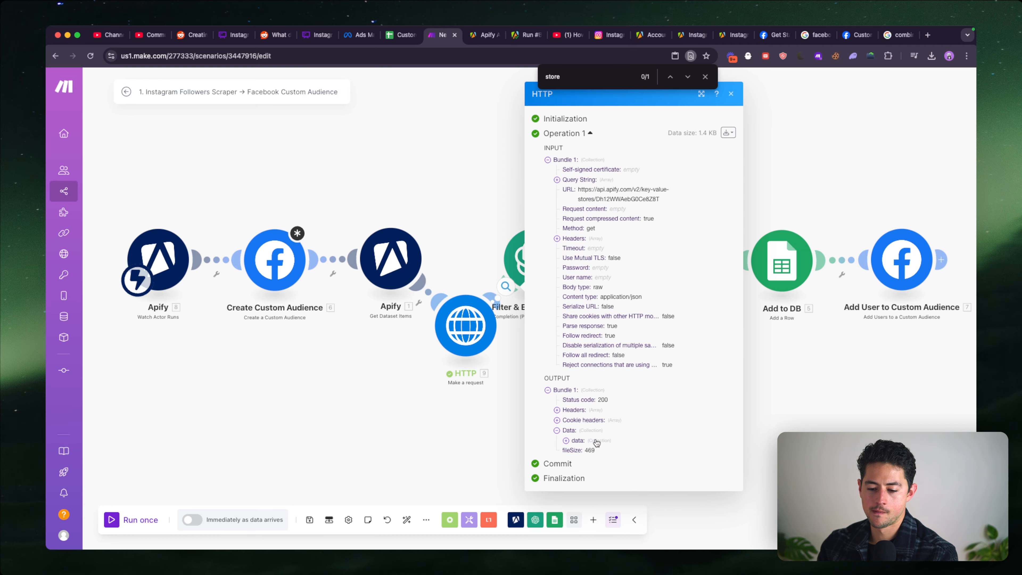
- Expand the nested data and stats collections in the HTTP output and examine which key-value store details are returned
{"action": "left_click", "coordinate": [577, 445]}
{"action": "scroll", "coordinate": [661, 469], "scroll_direction": "down", "scroll_amount": 2}
{"action": "scroll", "coordinate": [670, 478], "scroll_direction": "up", "scroll_amount": 5}
{"action": "scroll", "coordinate": [635, 481], "scroll_direction": "down", "scroll_amount": 2}
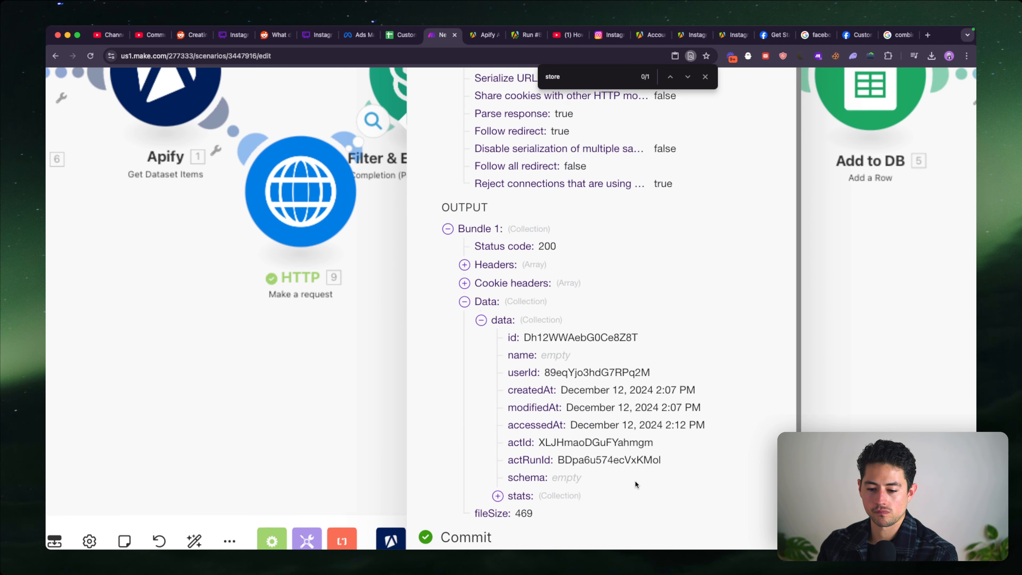
{"action": "left_click", "coordinate": [572, 449]}
{"action": "scroll", "coordinate": [629, 452], "scroll_direction": "down", "scroll_amount": 1}
{"action": "scroll", "coordinate": [630, 455], "scroll_direction": "down", "scroll_amount": 1}
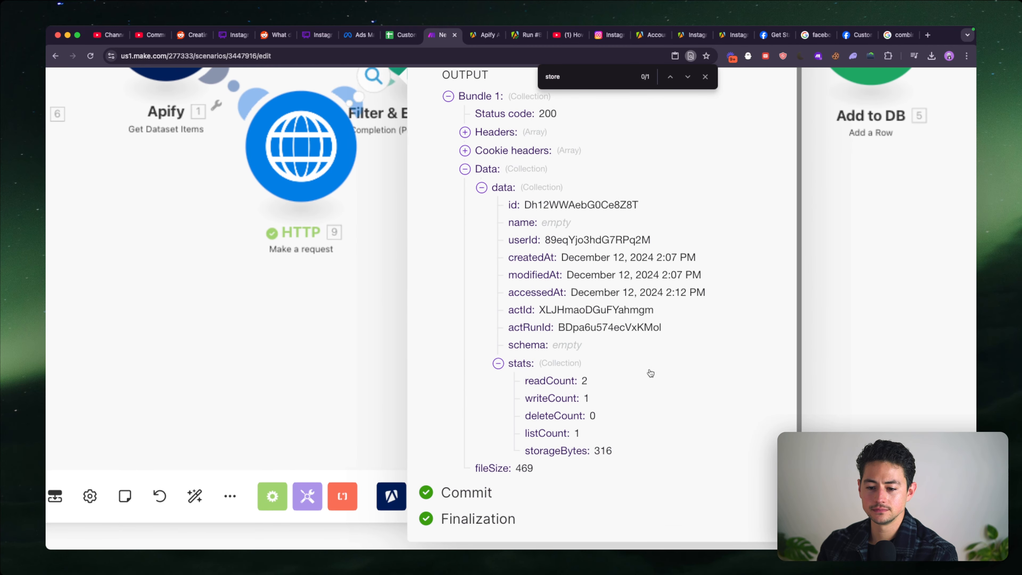
{"action": "scroll", "coordinate": [650, 373], "scroll_direction": "down", "scroll_amount": 5}
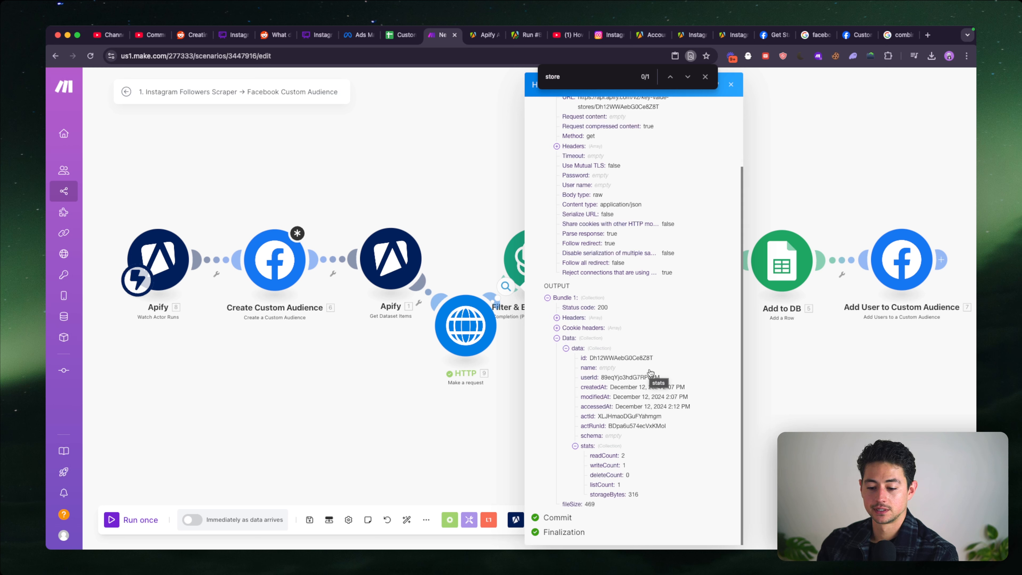
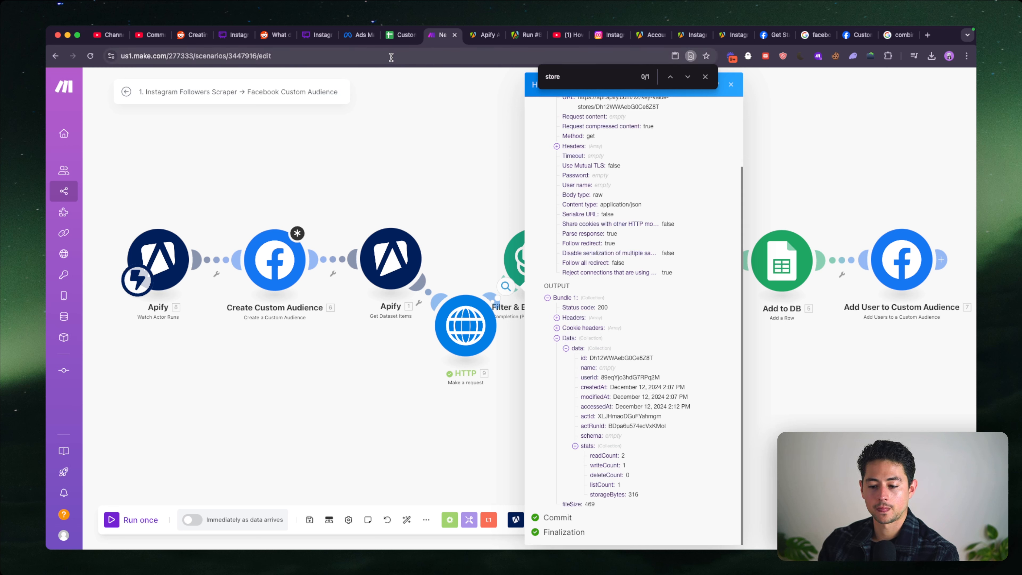
- Cut the HTTP module's Authorization header value down to "Bearer a", save it, and run only this module
{"action": "left_click", "coordinate": [465, 325]}
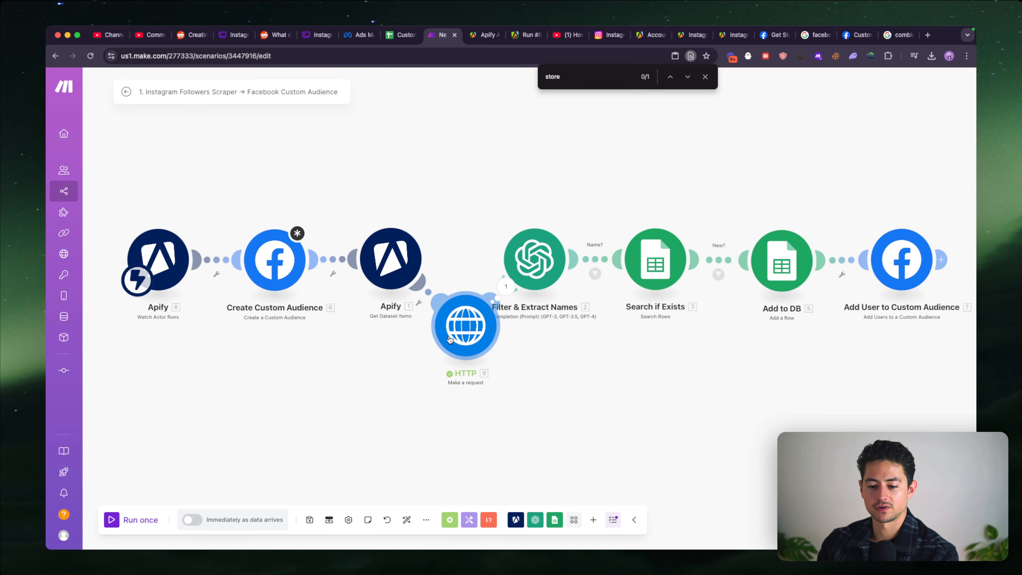
{"action": "left_click_drag", "start_coordinate": [644, 334], "coordinate": [590, 324]}
{"action": "key", "text": "BackSpace"}
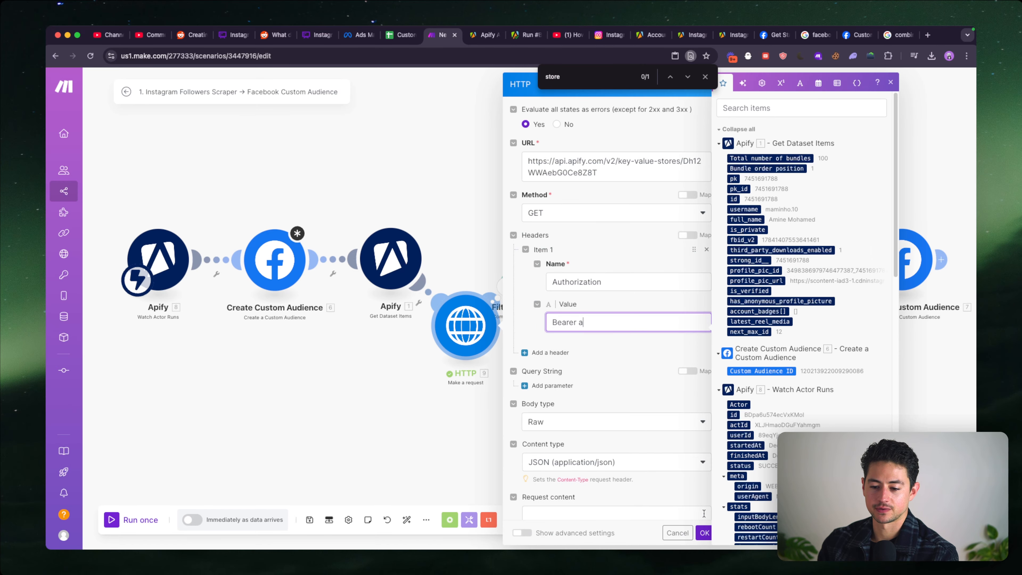
{"action": "left_click", "coordinate": [704, 533]}
{"action": "right_click", "coordinate": [484, 348]}
{"action": "left_click", "coordinate": [498, 373]}
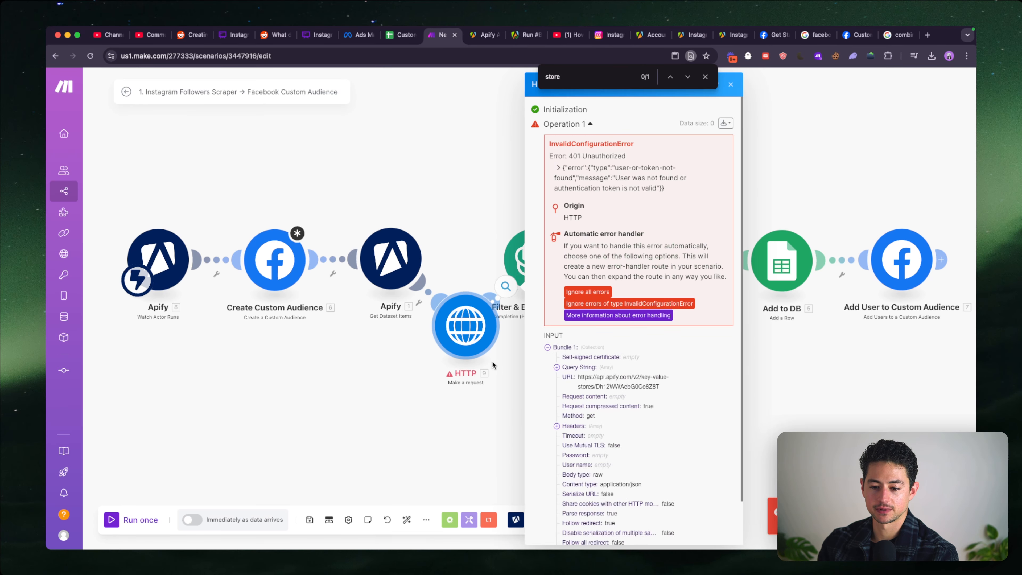
- Paste the full Apify API token after "Bearer" in the HTTP module's Authorization header, complete its missing first letter, and save the module
{"action": "left_click", "coordinate": [465, 325]}
{"action": "left_click", "coordinate": [607, 325]}
{"action": "key", "text": "super+v"}
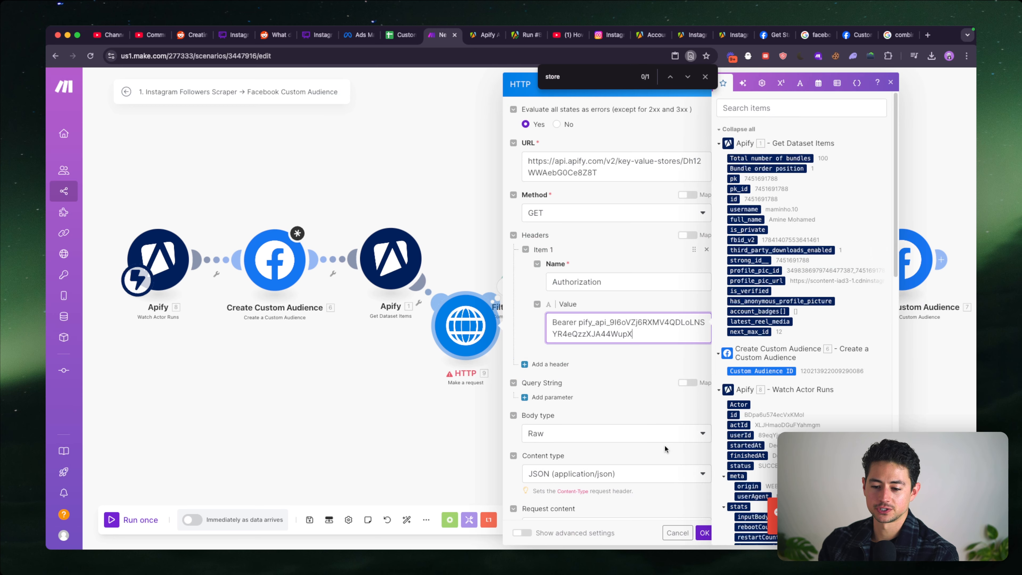
{"action": "key", "text": "super+a"}
{"action": "key", "text": "Left"}
{"action": "key", "text": "alt+Right"}
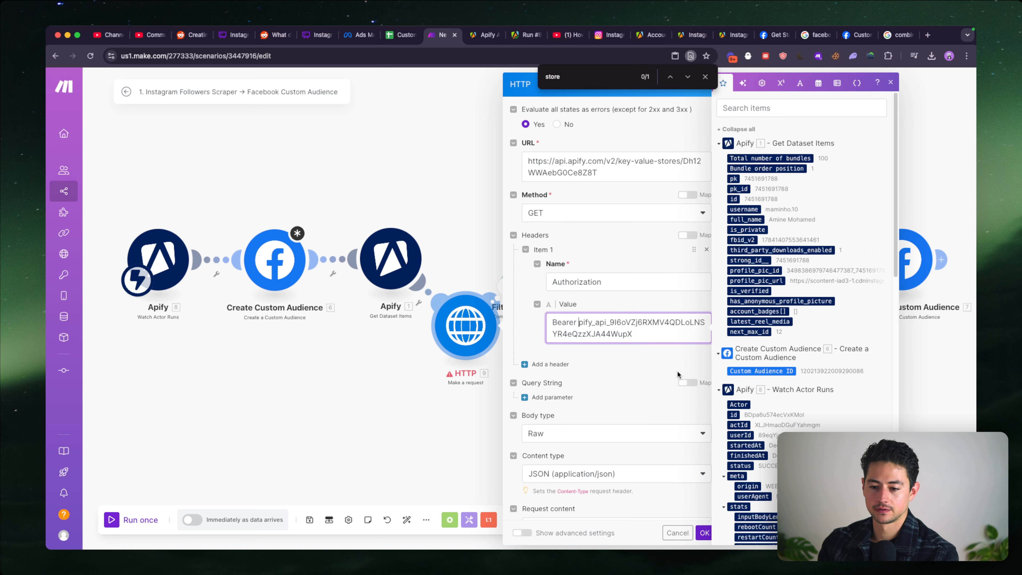
{"action": "type", "text": "a"}
{"action": "left_click", "coordinate": [704, 529]}
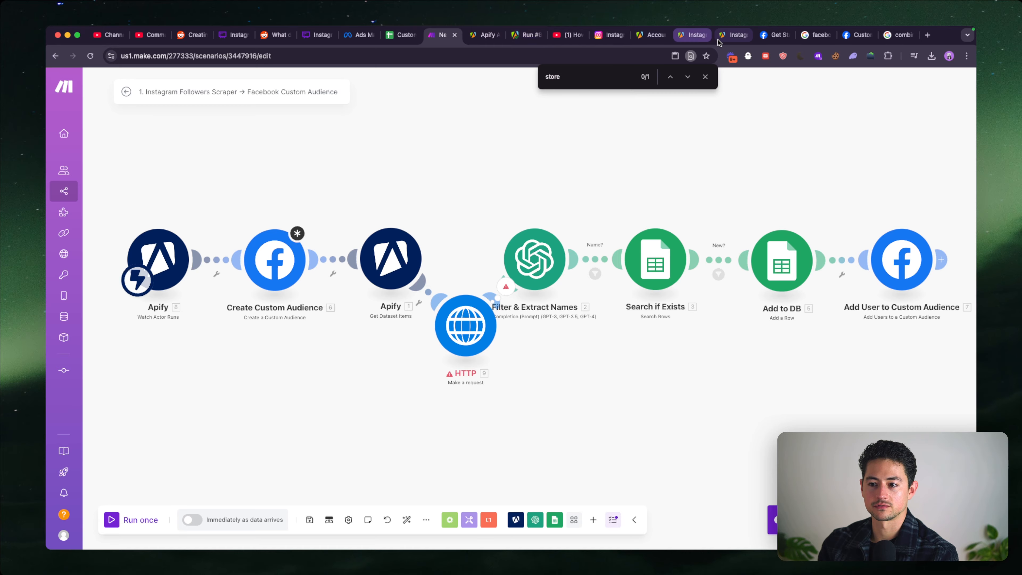
- Switch to the Apify API docs and examine the key-value store endpoints, including Get store, Get list of keys and Get record
{"action": "left_click", "coordinate": [653, 38]}
{"action": "key", "text": "ctrl+Tab"}
{"action": "key", "text": "ctrl+Tab"}
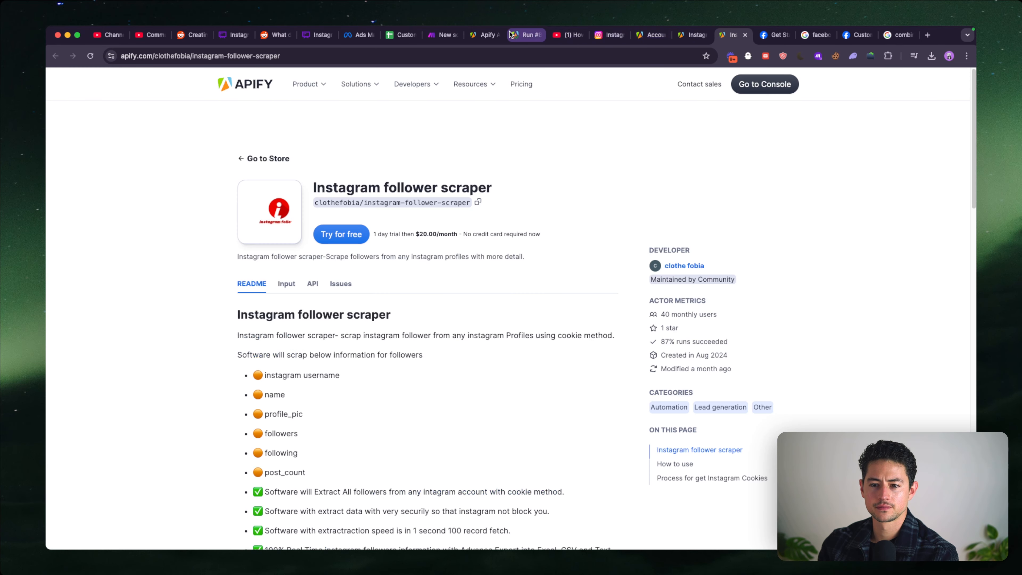
{"action": "left_click", "coordinate": [478, 35]}
{"action": "scroll", "coordinate": [467, 217], "scroll_direction": "down", "scroll_amount": 2}
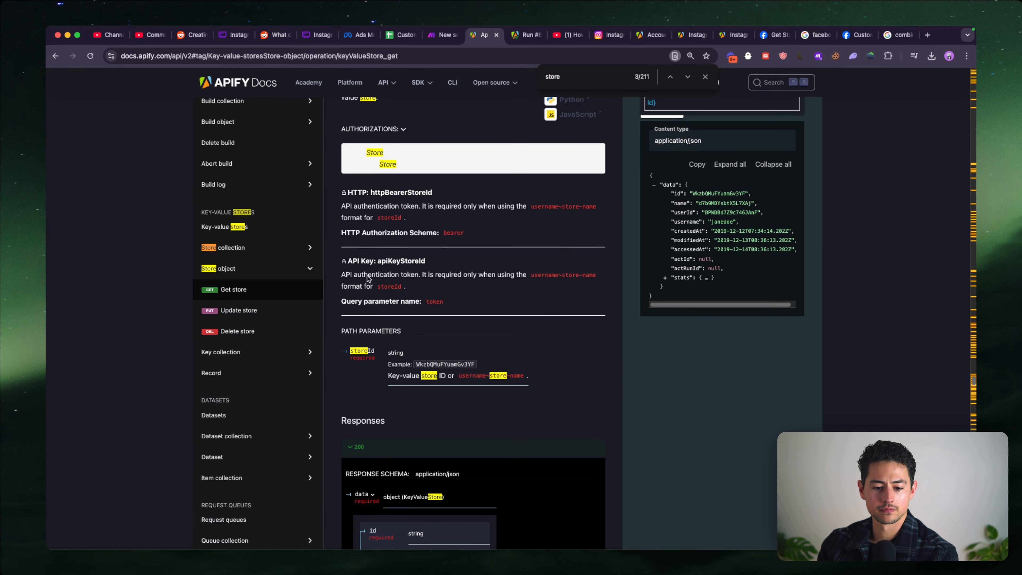
{"action": "left_click", "coordinate": [309, 353]}
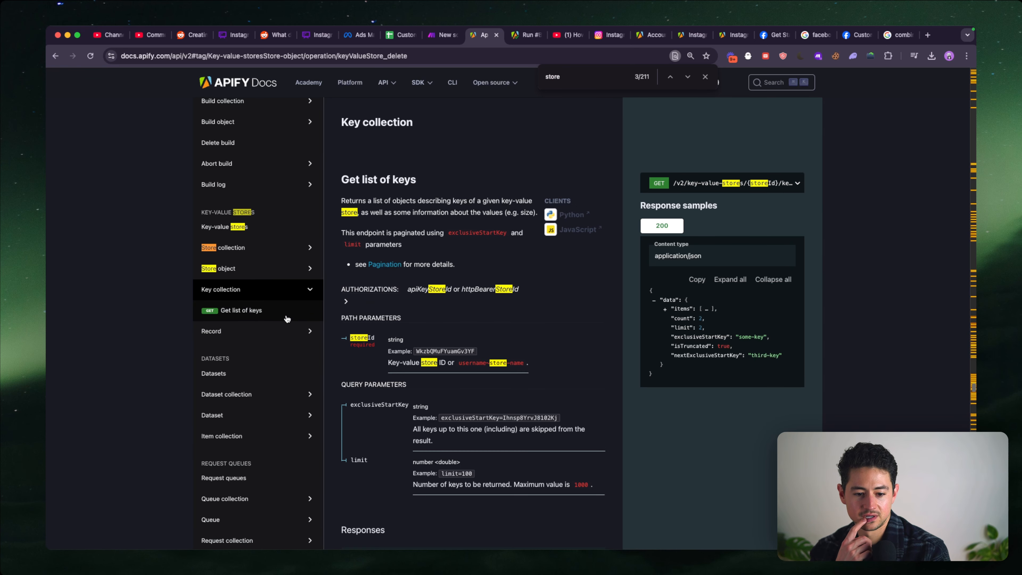
{"action": "left_click", "coordinate": [301, 330]}
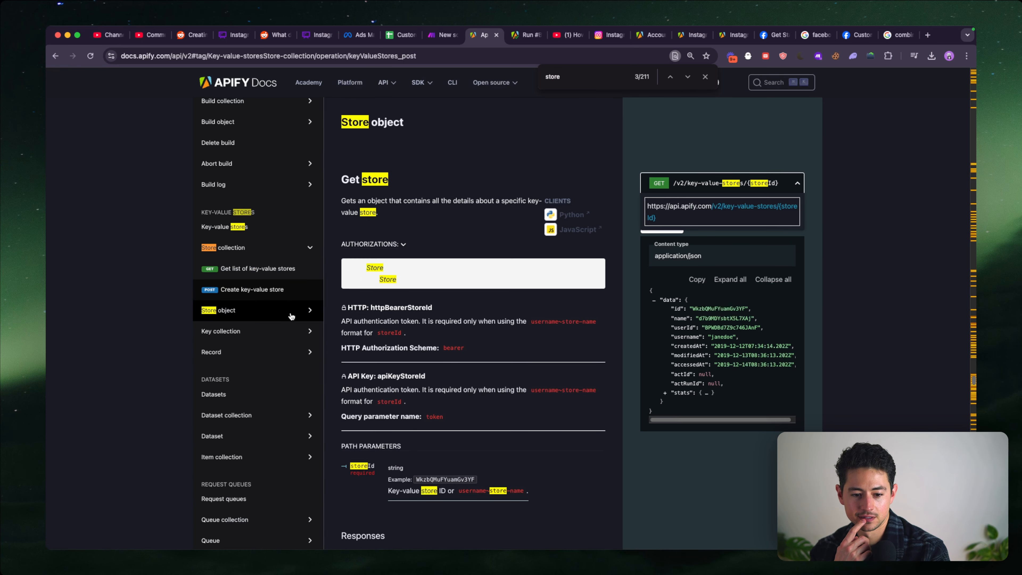
{"action": "scroll", "coordinate": [390, 370], "scroll_direction": "down", "scroll_amount": 15}
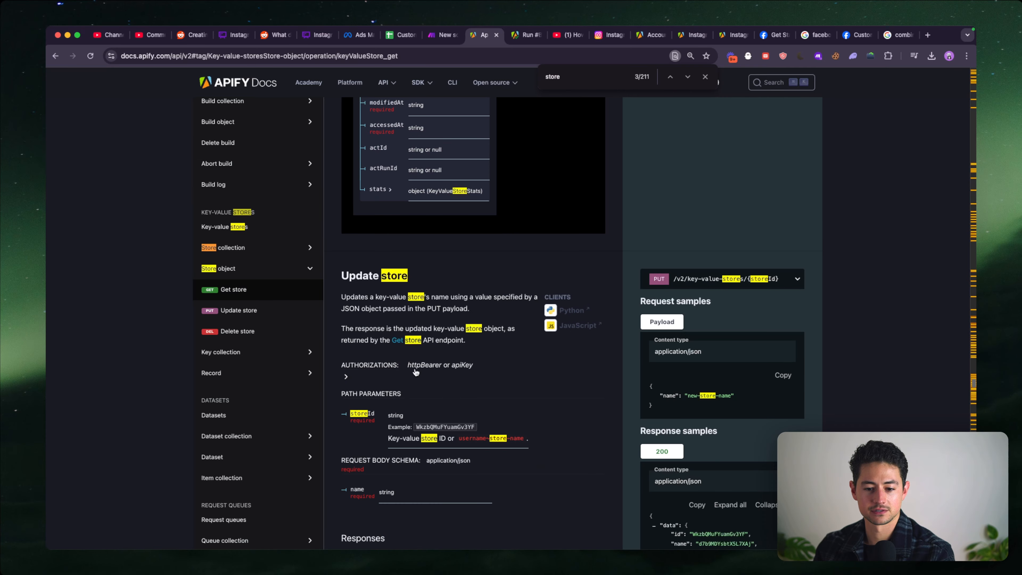
{"action": "scroll", "coordinate": [511, 367], "scroll_direction": "down", "scroll_amount": 10}
{"action": "scroll", "coordinate": [511, 368], "scroll_direction": "up", "scroll_amount": 5}
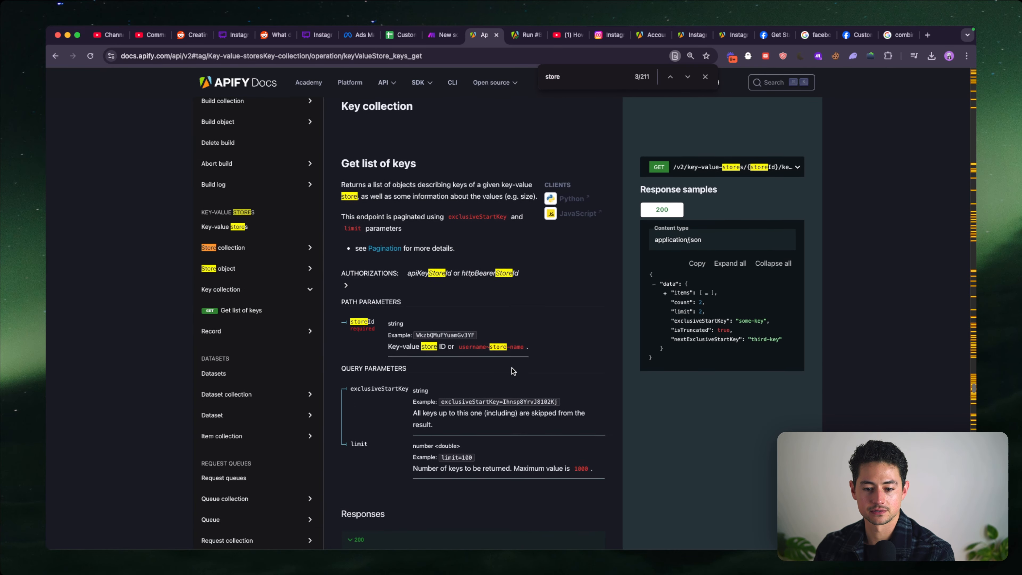
{"action": "scroll", "coordinate": [512, 367], "scroll_direction": "down", "scroll_amount": 2}
{"action": "scroll", "coordinate": [511, 367], "scroll_direction": "down", "scroll_amount": 10}
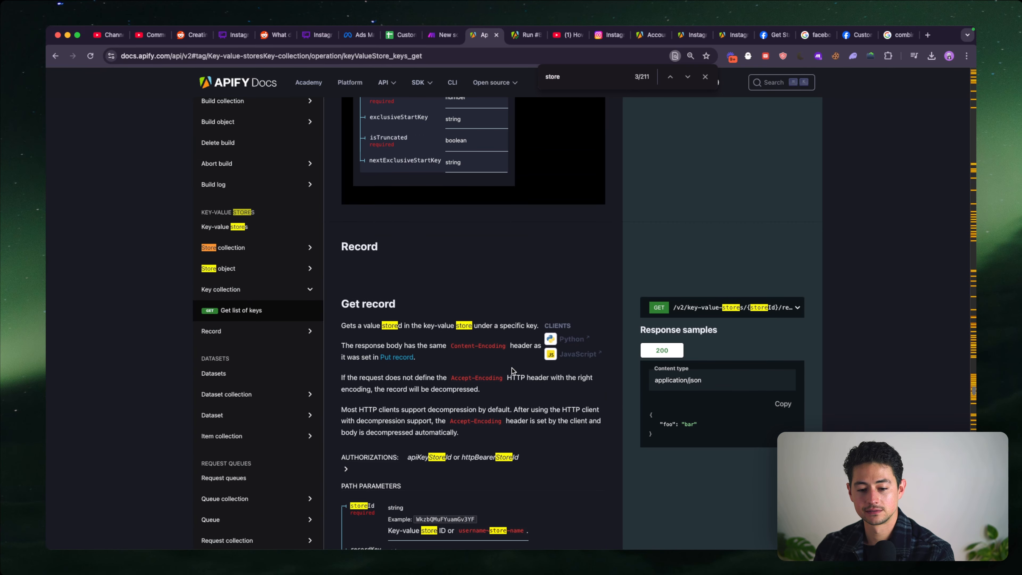
{"action": "scroll", "coordinate": [512, 368], "scroll_direction": "down", "scroll_amount": 2}
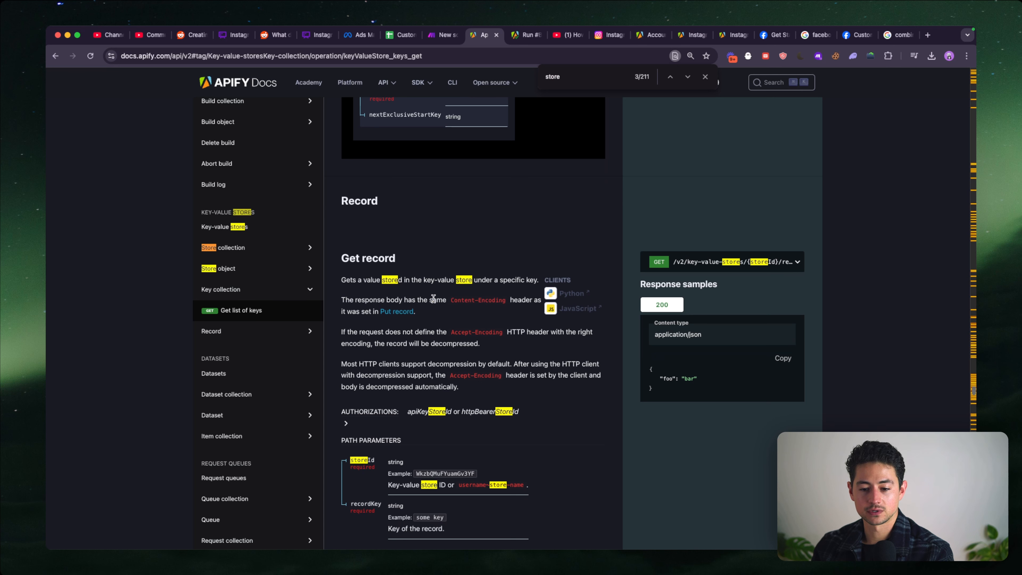
{"action": "scroll", "coordinate": [434, 298], "scroll_direction": "down", "scroll_amount": 1}
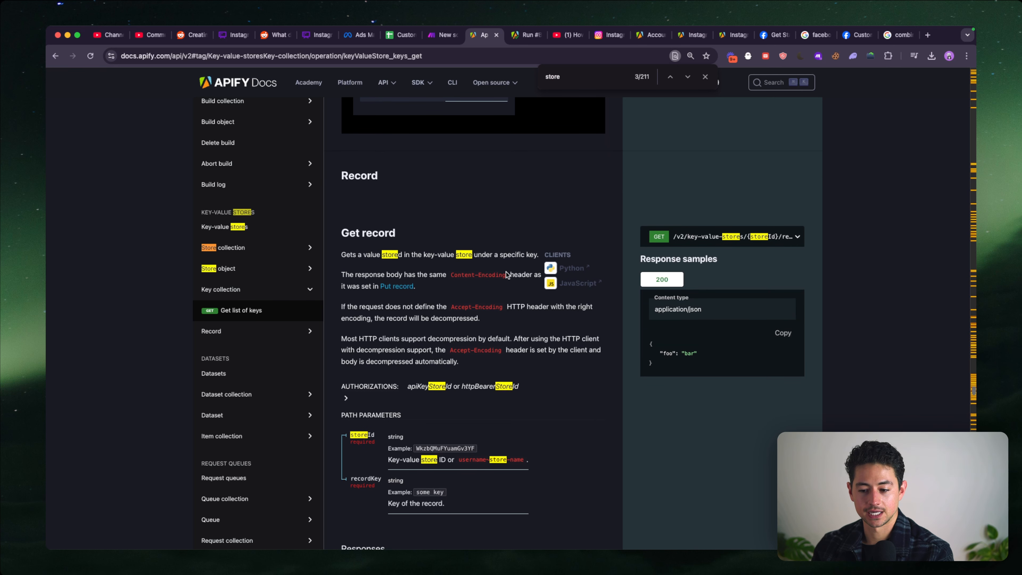
- Expand the Get record endpoint in the Apify docs and copy its full request URL
{"action": "scroll", "coordinate": [506, 272], "scroll_direction": "down", "scroll_amount": 2}
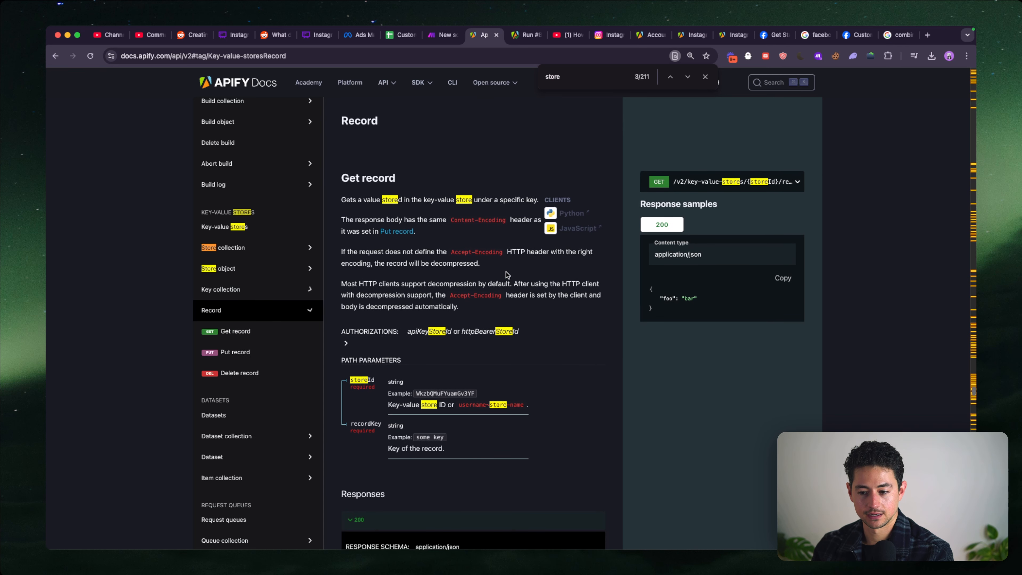
{"action": "left_click", "coordinate": [735, 184]}
{"action": "left_click", "coordinate": [728, 207]}
{"action": "key", "text": "super+c"}
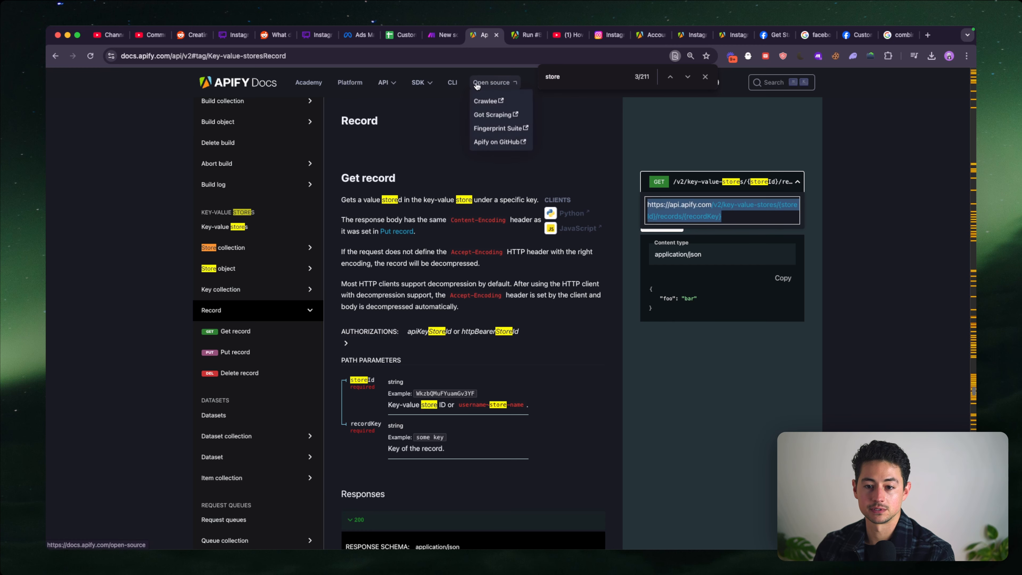
- Return to the Make scenario and paste the Get record endpoint URL below the existing URL in the HTTP module
{"action": "left_click", "coordinate": [443, 35]}
{"action": "left_click", "coordinate": [483, 315]}
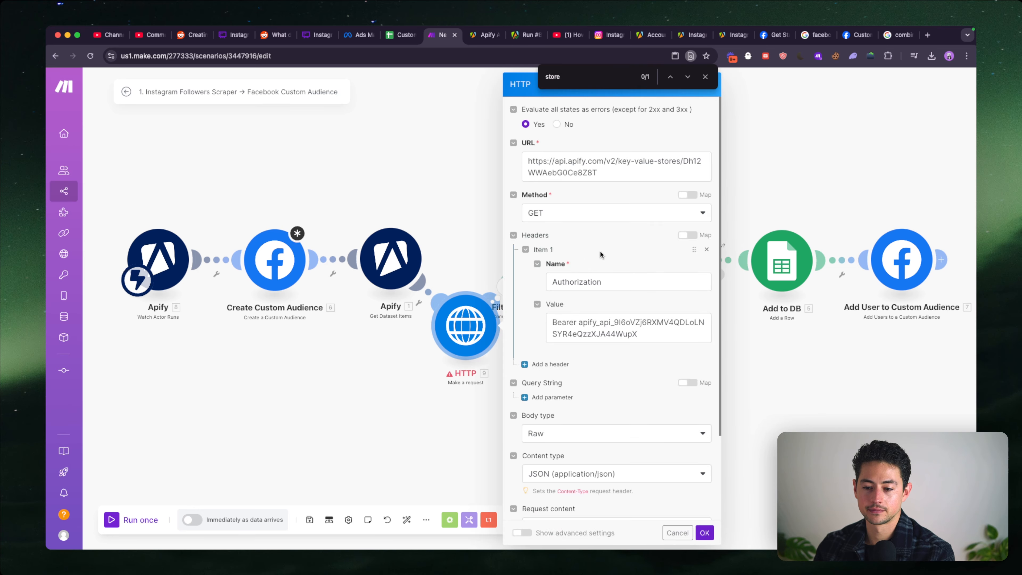
{"action": "left_click", "coordinate": [630, 175]}
{"action": "key", "text": "Return"}
{"action": "key", "text": "Return"}
{"action": "key", "text": "super+v"}
{"action": "left_click", "coordinate": [609, 170]}
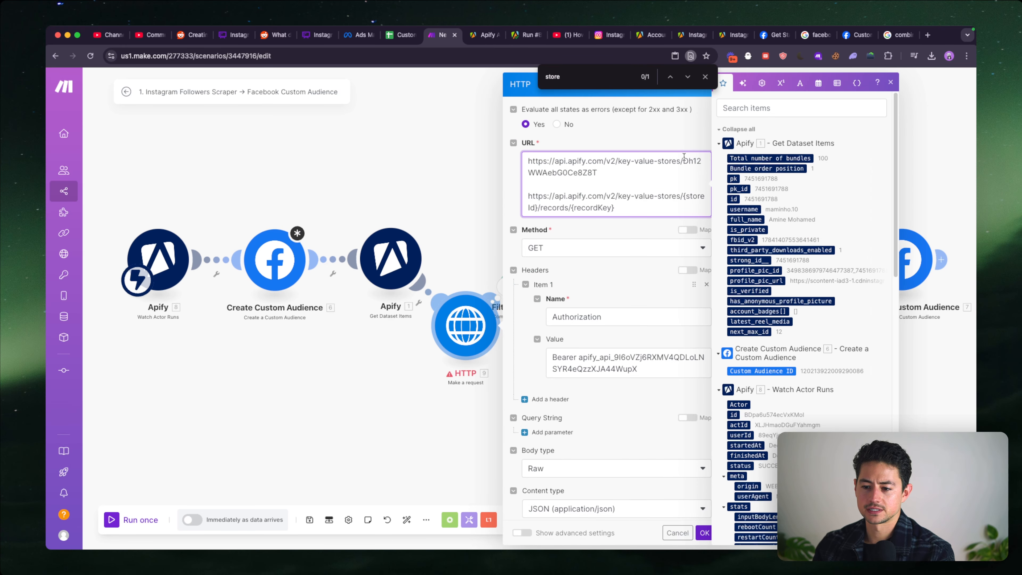
- Move the store ID from the old URL into the pasted URL in place of {storeId}
{"action": "left_click", "coordinate": [683, 157], "text": "shift"}
{"action": "key", "text": "super+c"}
{"action": "key", "text": "BackSpace"}
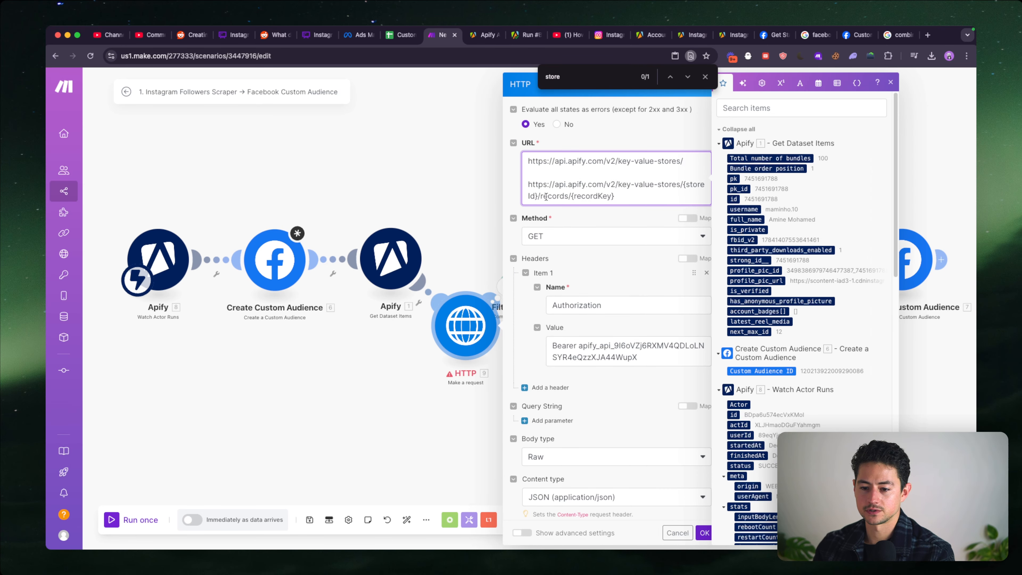
{"action": "left_click_drag", "start_coordinate": [540, 196], "coordinate": [681, 184]}
{"action": "key", "text": "super+v"}
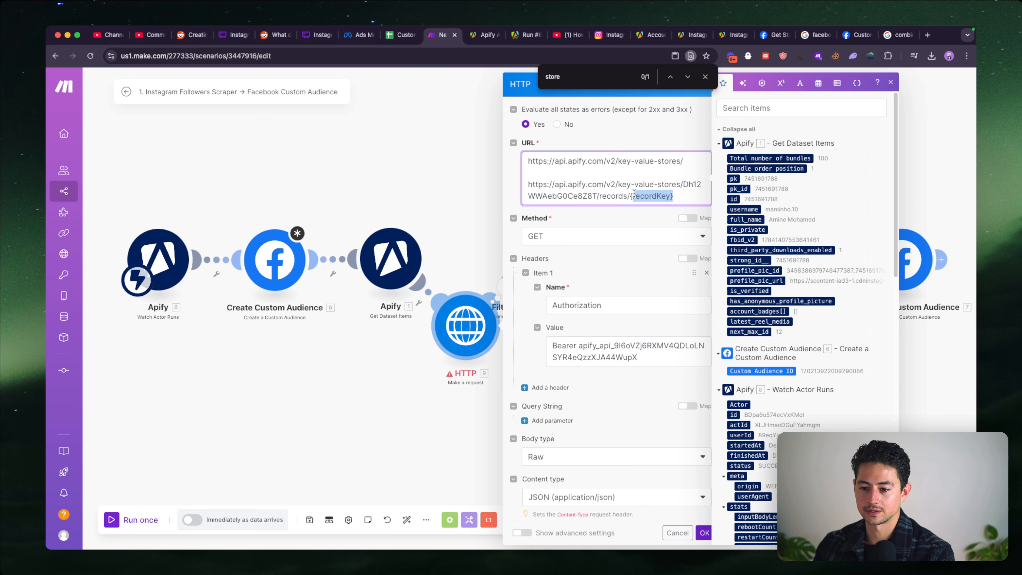
- Replace {recordKey} with INPUT, delete the leftover old URL above it, and save the HTTP module
{"action": "type", "text": "INPU"}
{"action": "key", "text": "Down"}
{"action": "key", "text": "shift+Up"}
{"action": "key", "text": "shift+Up"}
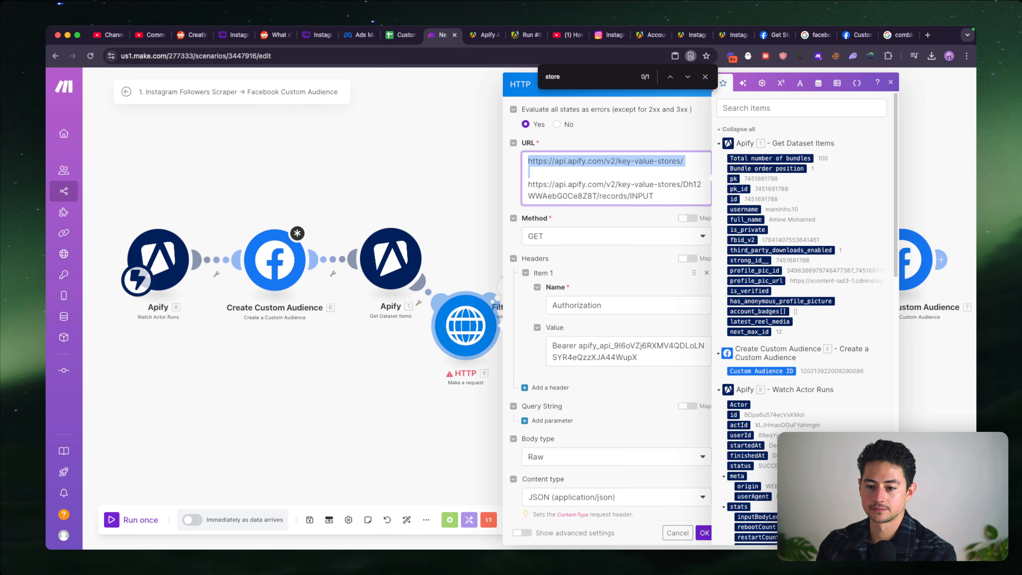
{"action": "key", "text": "BackSpace"}
{"action": "left_click", "coordinate": [704, 531]}
- Run only the HTTP module and expand the Data collection in its output to check the returned username
{"action": "left_click", "coordinate": [452, 324]}
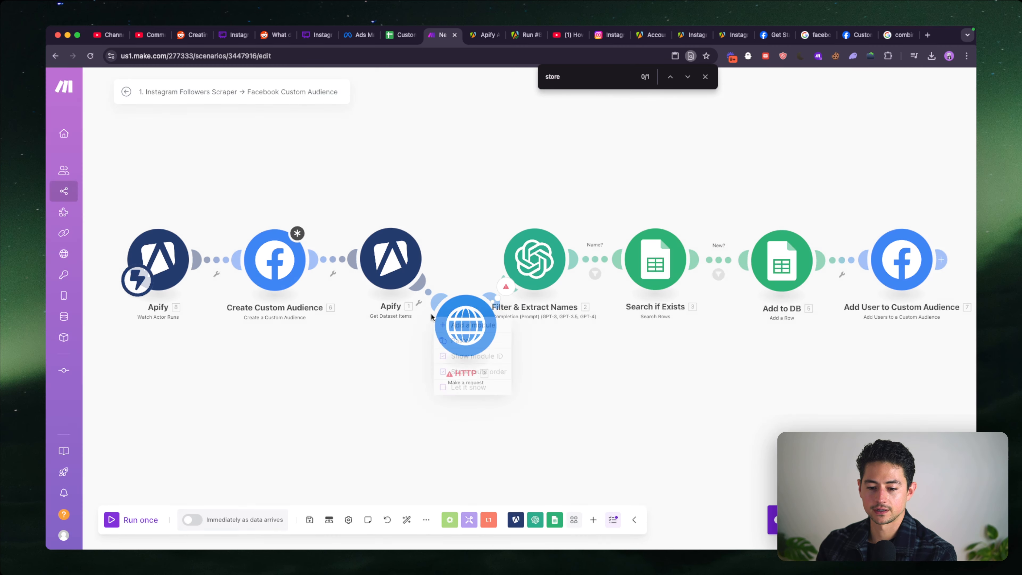
{"action": "left_click", "coordinate": [533, 360]}
{"action": "right_click", "coordinate": [472, 329]}
{"action": "left_click", "coordinate": [489, 351]}
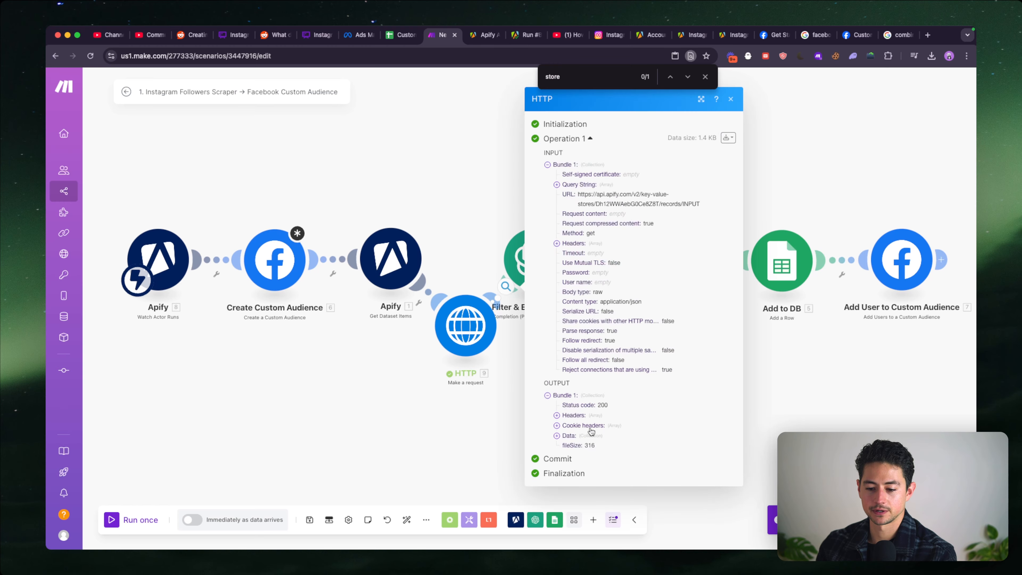
{"action": "left_click", "coordinate": [588, 439]}
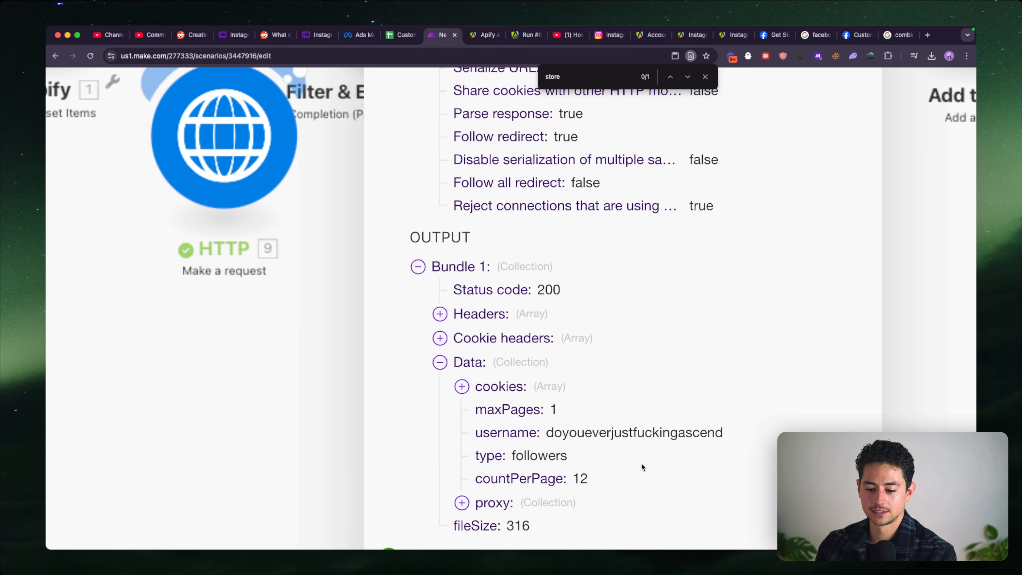
{"action": "double_click", "coordinate": [633, 453]}
{"action": "scroll", "coordinate": [623, 439], "scroll_direction": "down", "scroll_amount": 5}
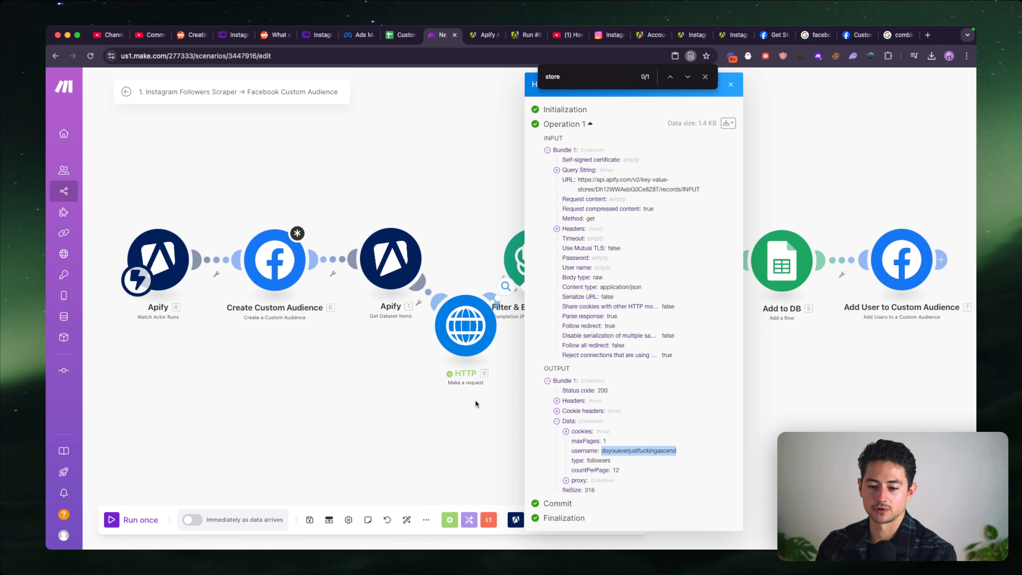
- Unlink Get Dataset Items from Create Custom Audience, and detach the HTTP module from its neighbours, placing it below the chain
{"action": "left_click_drag", "start_coordinate": [452, 392], "coordinate": [571, 390]}
{"action": "right_click", "coordinate": [459, 254]}
{"action": "left_click", "coordinate": [480, 275]}
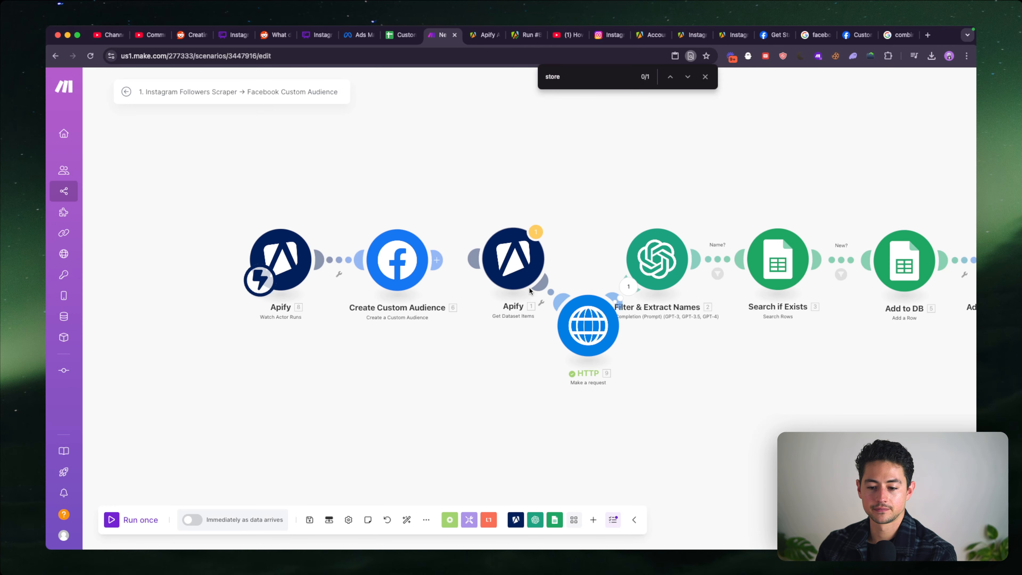
{"action": "right_click", "coordinate": [529, 286]}
{"action": "left_click", "coordinate": [571, 316]}
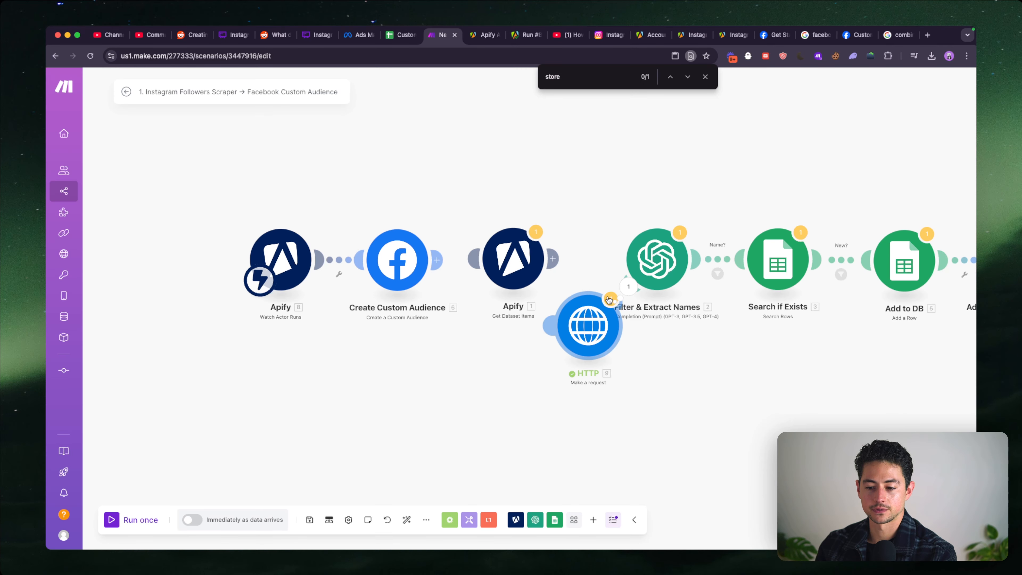
{"action": "left_click_drag", "start_coordinate": [612, 295], "coordinate": [364, 402]}
{"action": "right_click", "coordinate": [591, 312]}
{"action": "left_click", "coordinate": [627, 340]}
- Insert the HTTP module between Watch Actor Runs and Create Custom Audience
{"action": "left_click_drag", "start_coordinate": [317, 356], "coordinate": [479, 356]}
{"action": "left_click_drag", "start_coordinate": [443, 262], "coordinate": [302, 262]}
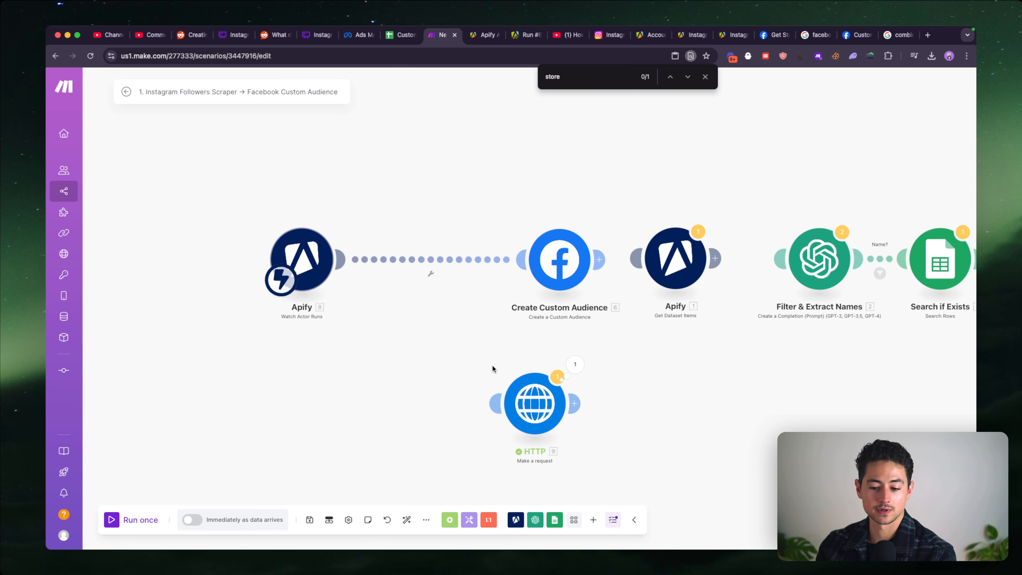
{"action": "left_click_drag", "start_coordinate": [518, 389], "coordinate": [425, 263]}
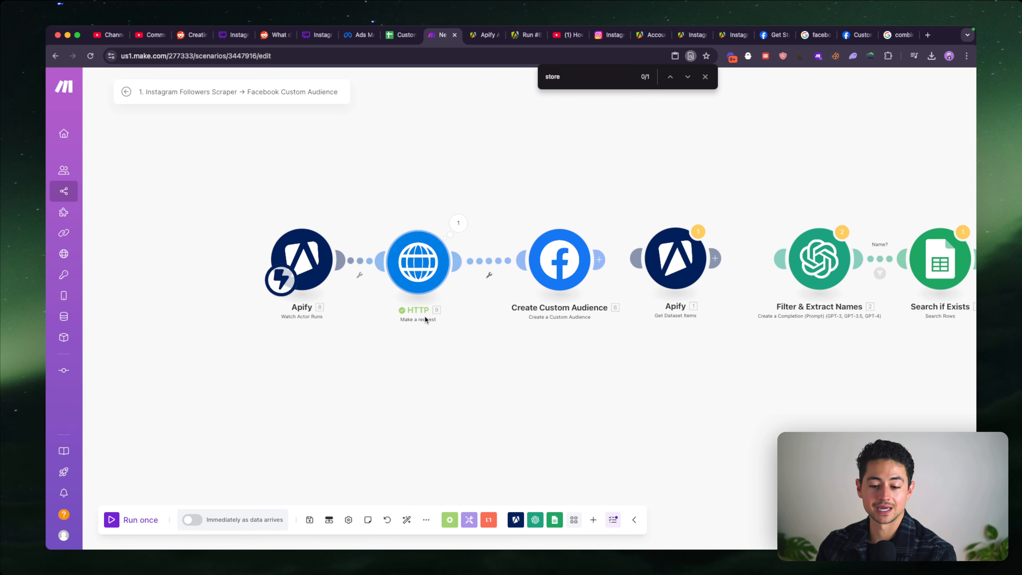
- Rename the HTTP module to "Get Input Account"
{"action": "right_click", "coordinate": [426, 264]}
{"action": "left_click", "coordinate": [464, 321]}
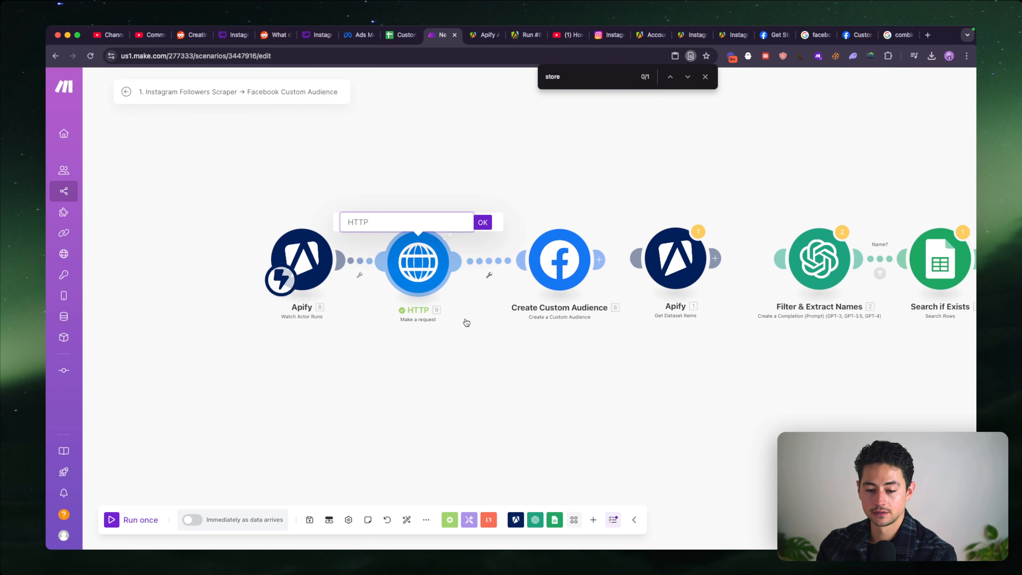
{"action": "type", "text": "Get Input A"}
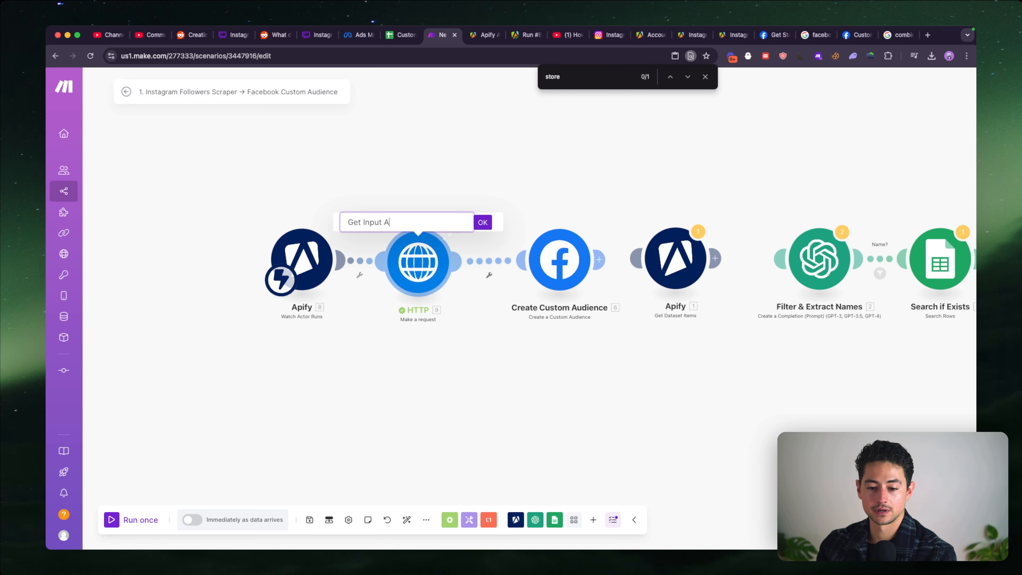
{"action": "type", "text": "ccount"}
{"action": "key", "text": "Return"}
- Rename the HTTP module to "Get Account Name"
{"action": "right_click", "coordinate": [406, 263]}
{"action": "left_click", "coordinate": [441, 319]}
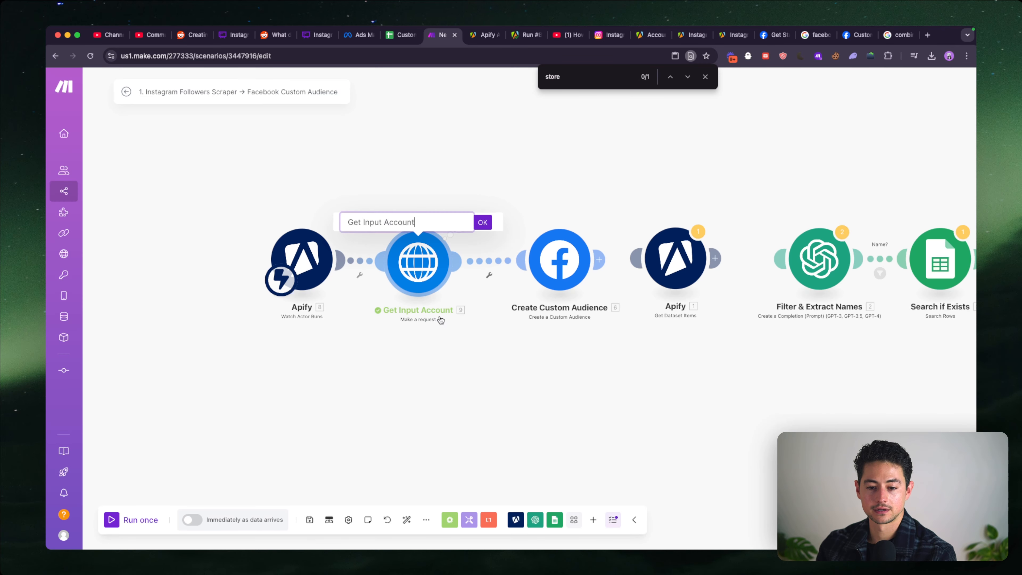
{"action": "key", "text": "alt+shift+Left"}
{"action": "key", "text": "alt+shift+Left"}
{"action": "type", "text": "Follow"}
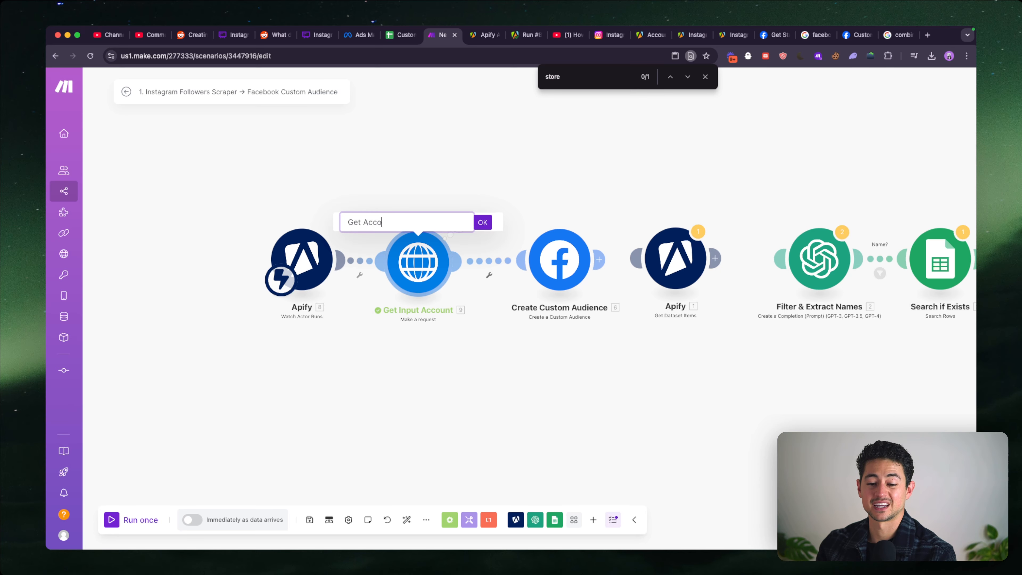
{"action": "type", "text": "e"}
{"action": "key", "text": "Return"}
- Map the Name of the Create Custom Audience module to the username returned by Get Account Name
{"action": "scroll", "coordinate": [483, 337], "scroll_direction": "right", "scroll_amount": 1}
{"action": "left_click_drag", "start_coordinate": [521, 281], "coordinate": [496, 282]}
{"action": "left_click", "coordinate": [496, 282]}
{"action": "left_click", "coordinate": [617, 309]}
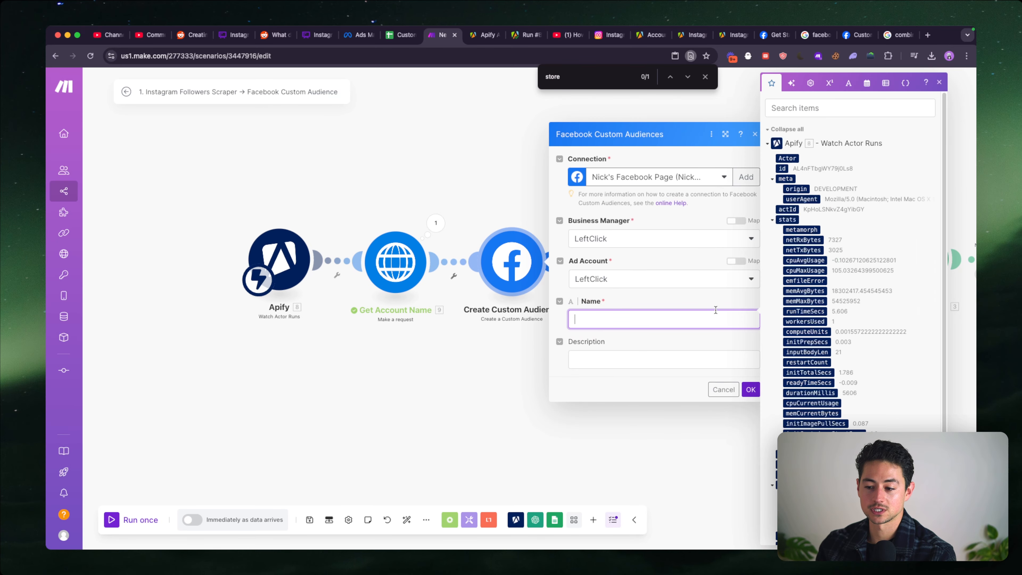
{"action": "left_click", "coordinate": [750, 388]}
{"action": "left_click", "coordinate": [511, 262]}
{"action": "left_click", "coordinate": [628, 319]}
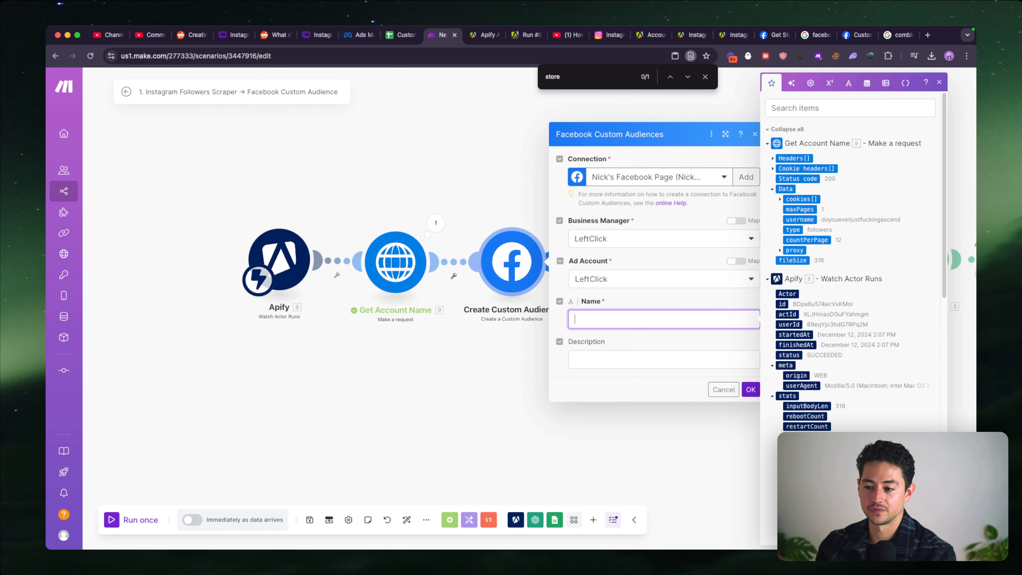
{"action": "left_click", "coordinate": [780, 224]}
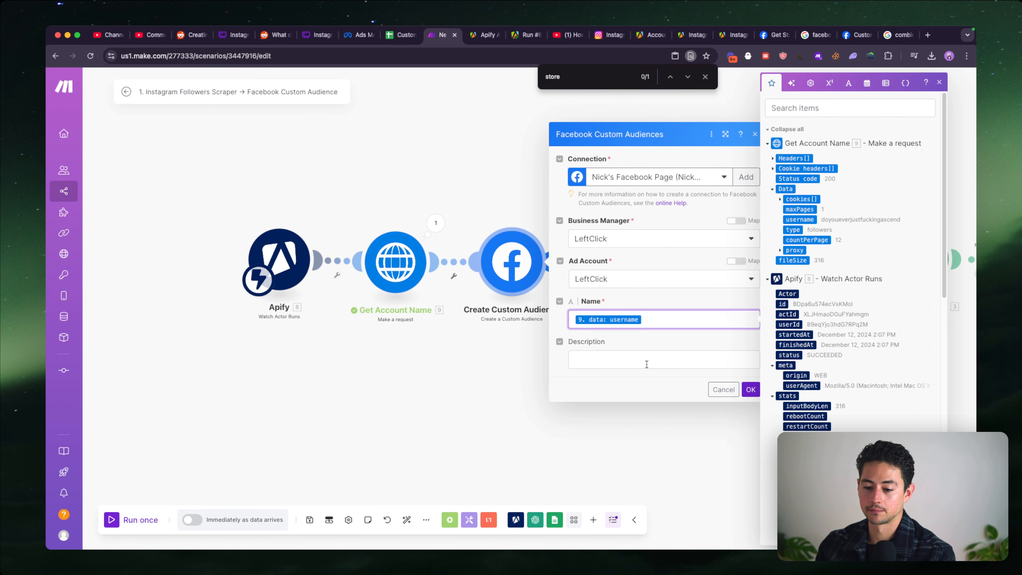
- Set the audience description to "Scraped from Apify using" the mapped username plus "'s followers", and save the module
{"action": "left_click", "coordinate": [714, 361]}
{"action": "type", "text": "Scraped from Apify"}
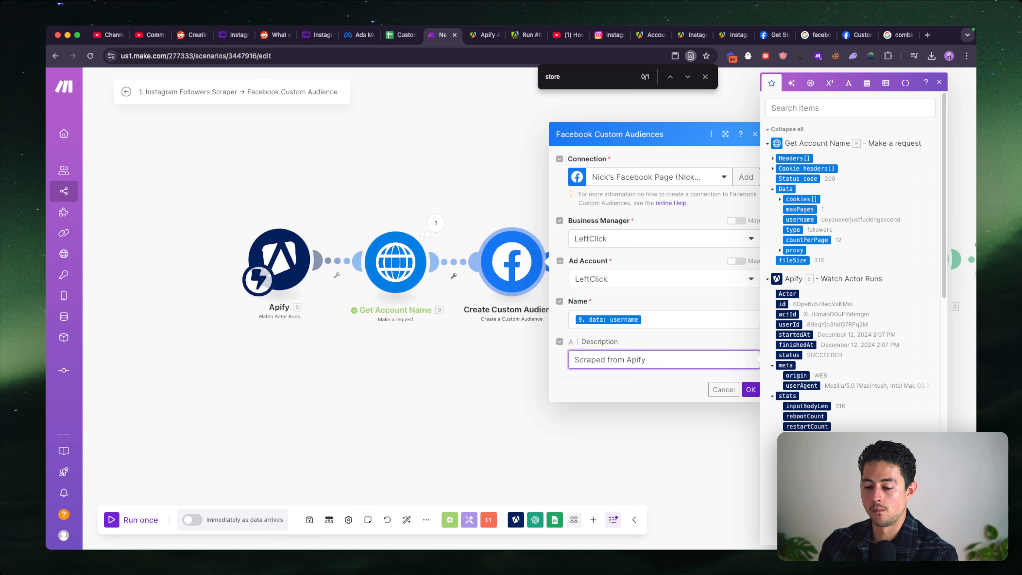
{"action": "type", "text": "using"}
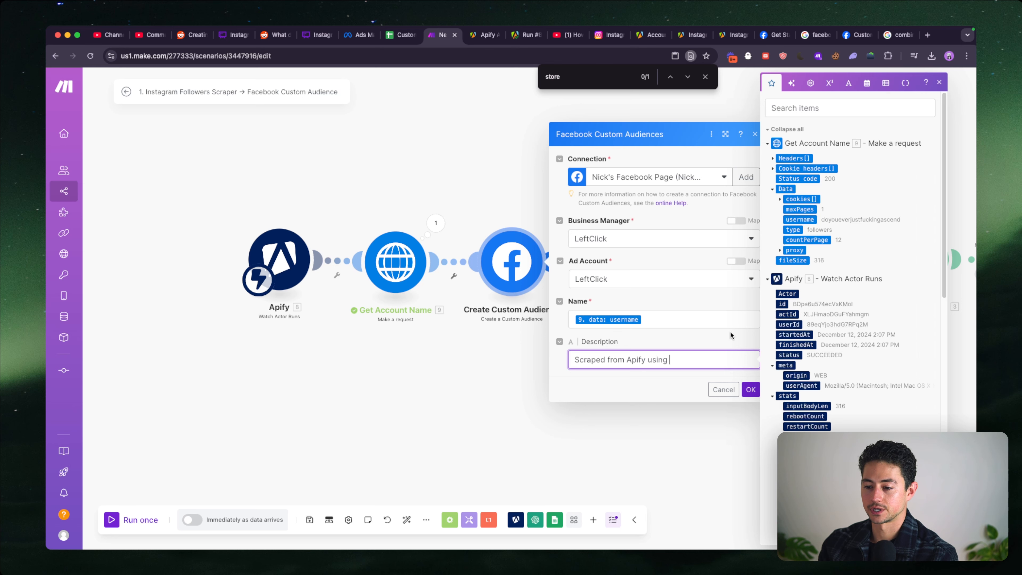
{"action": "left_click", "coordinate": [800, 219]}
{"action": "type", "text": "'s followers."}
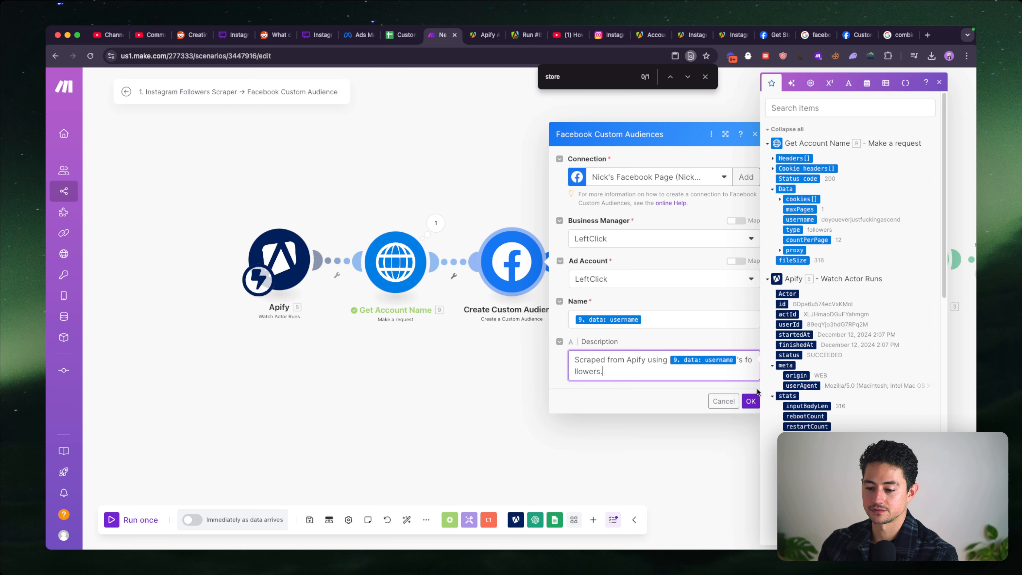
{"action": "left_click", "coordinate": [751, 401]}
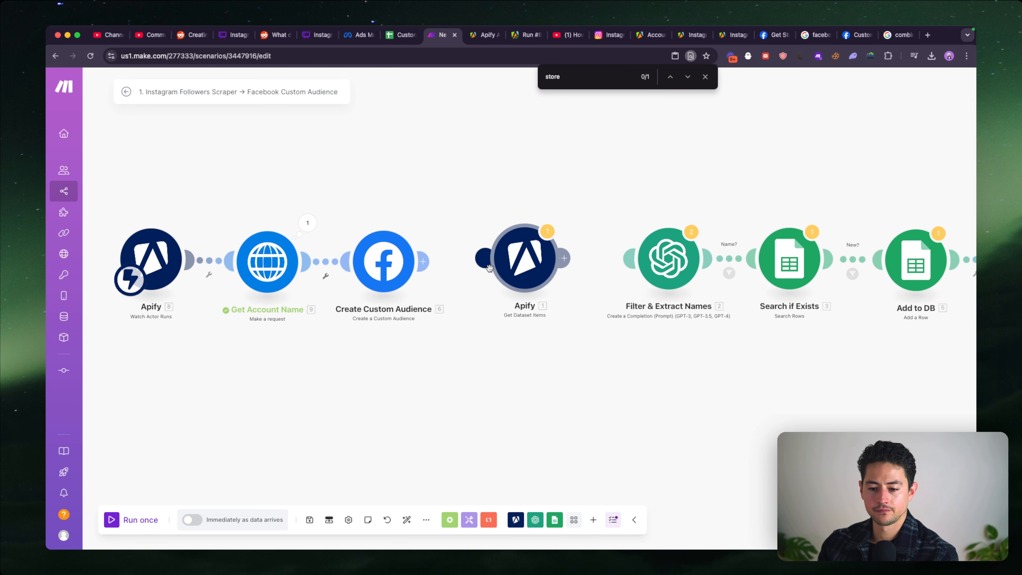
- Link Apify Get Dataset Items after Create Custom Audience, and move the remaining four modules closer as a group
{"action": "left_click_drag", "start_coordinate": [483, 262], "coordinate": [448, 264]}
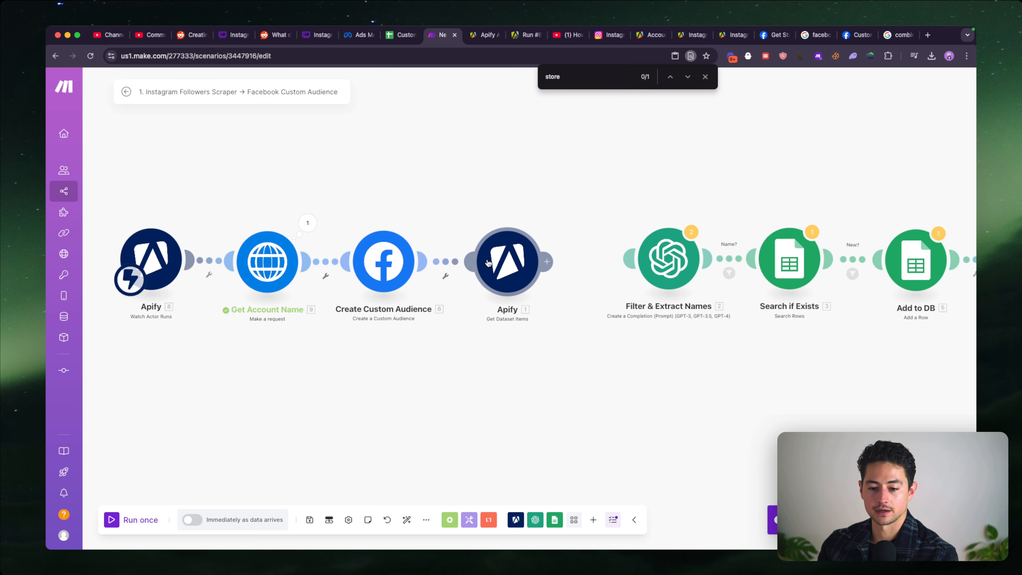
{"action": "left_click_drag", "start_coordinate": [608, 315], "coordinate": [455, 316]}
{"action": "scroll", "coordinate": [470, 316], "scroll_direction": "down", "scroll_amount": 3}
{"action": "left_click_drag", "start_coordinate": [458, 239], "coordinate": [764, 346]}
{"action": "left_click_drag", "start_coordinate": [779, 283], "coordinate": [753, 286]}
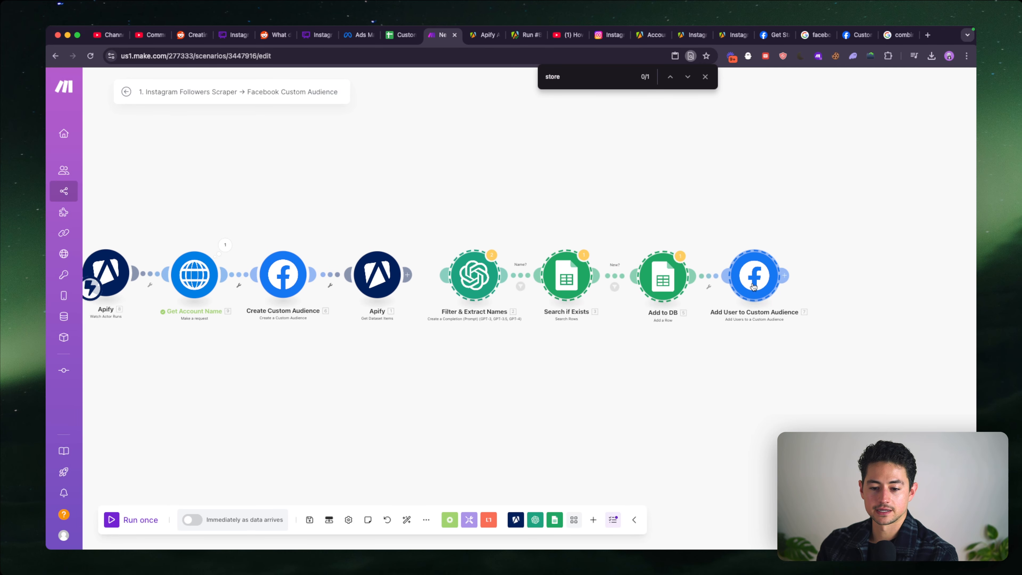
- Replace the Dataset ID in Get Dataset Items with the defaultDatasetId from Watch Actor Runs
{"action": "left_click", "coordinate": [389, 281]}
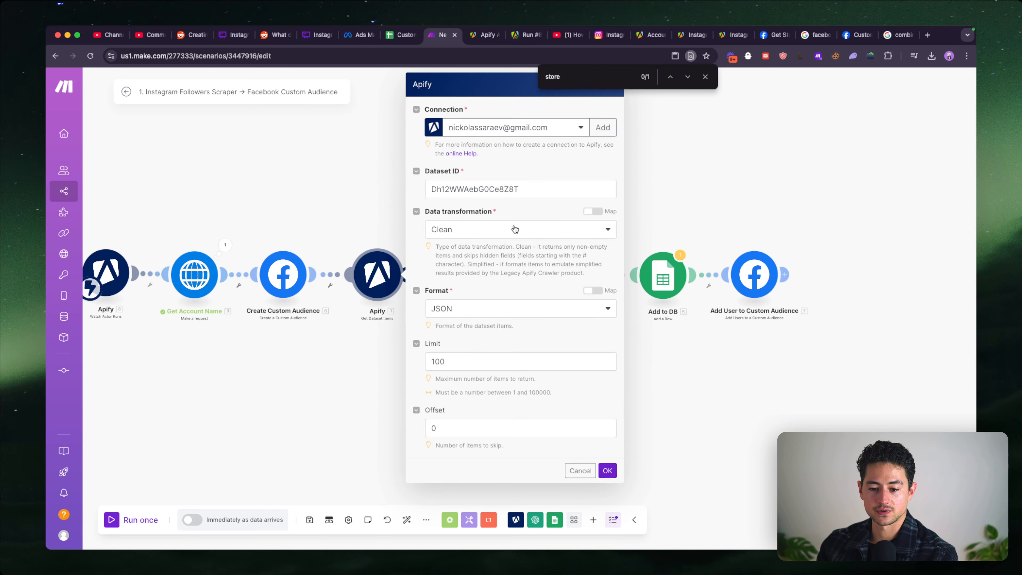
{"action": "double_click", "coordinate": [483, 189]}
{"action": "key", "text": "BackSpace"}
{"action": "scroll", "coordinate": [686, 289], "scroll_direction": "down", "scroll_amount": 3}
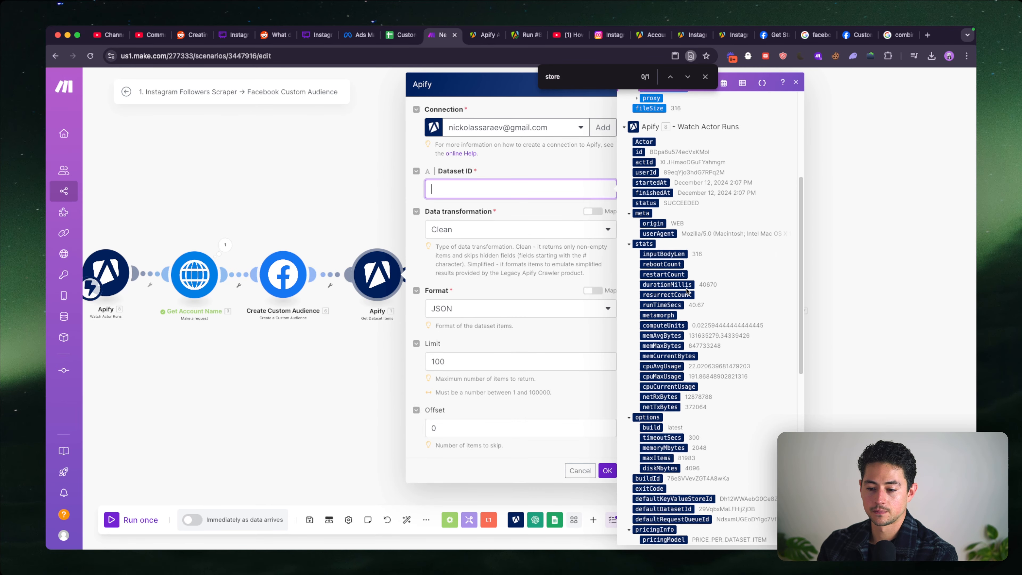
{"action": "scroll", "coordinate": [686, 288], "scroll_direction": "down", "scroll_amount": 7}
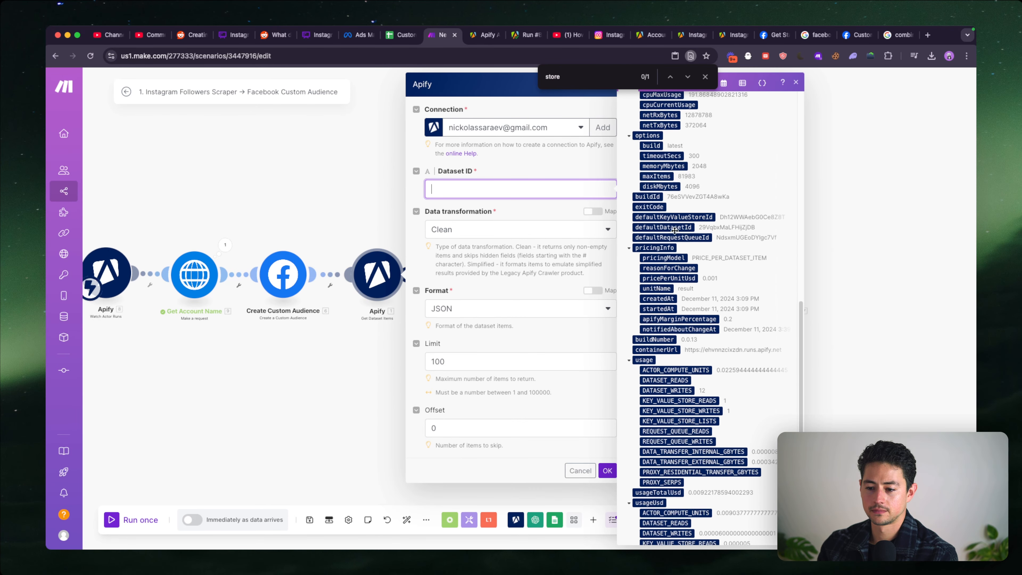
{"action": "left_click_drag", "start_coordinate": [674, 230], "coordinate": [547, 193]}
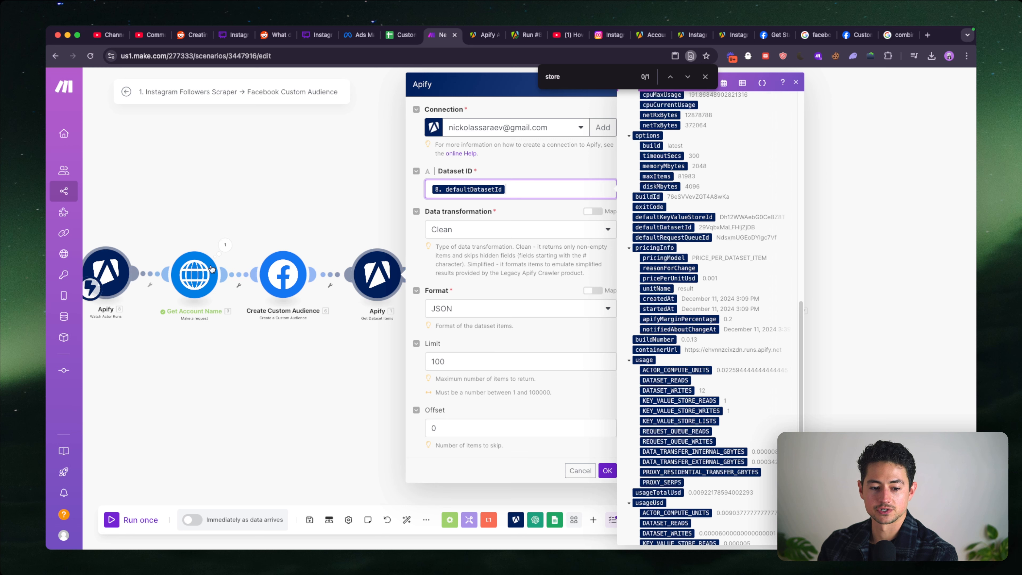
- Set the Get Dataset Items limit to 10000 and save the module
{"action": "double_click", "coordinate": [572, 361]}
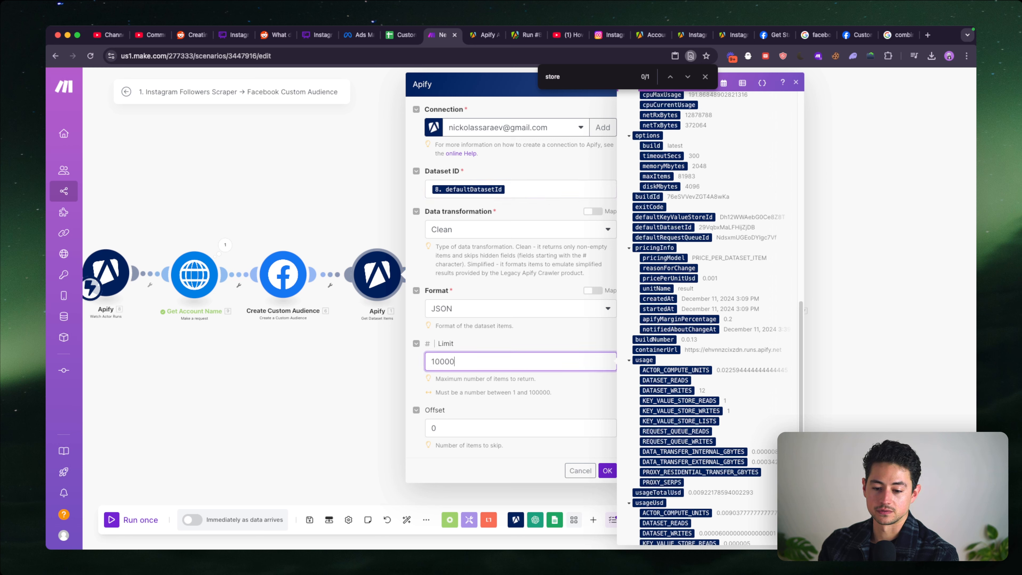
{"action": "left_click", "coordinate": [575, 427]}
{"action": "left_click", "coordinate": [607, 470]}
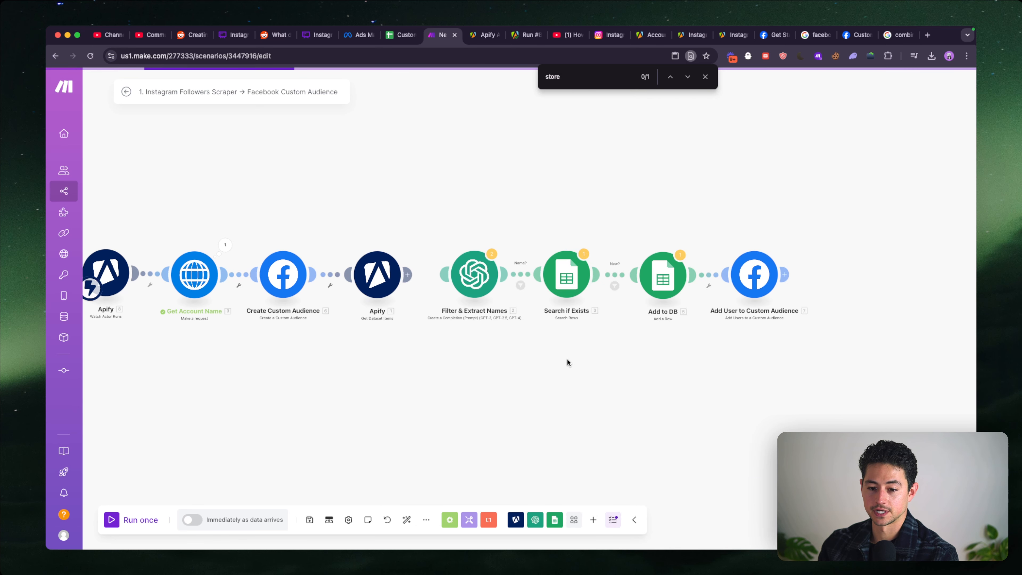
- Link the group starting with Filter & Extract Names to Apify Get Dataset Items
{"action": "left_click_drag", "start_coordinate": [455, 230], "coordinate": [832, 369]}
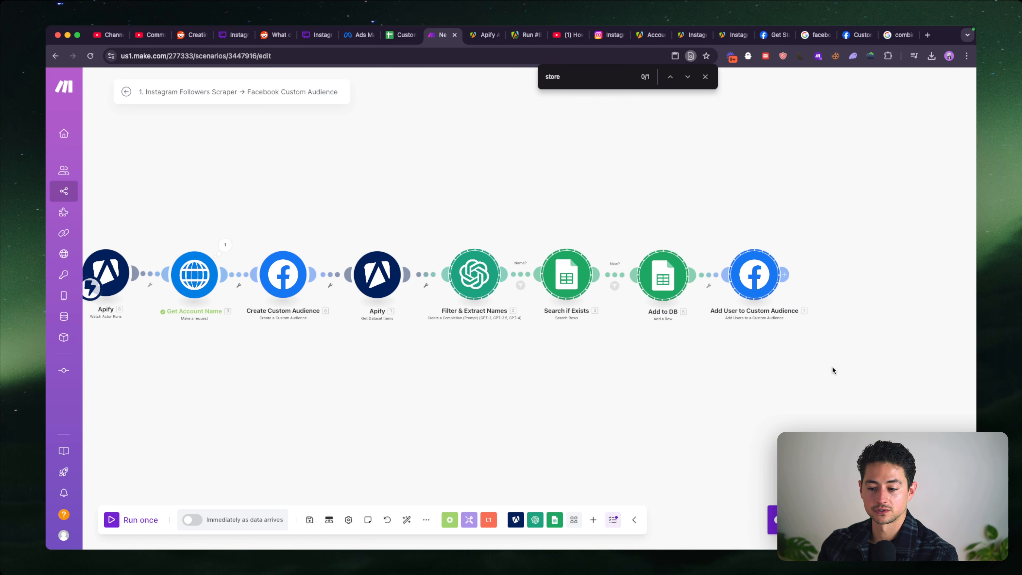
{"action": "left_click_drag", "start_coordinate": [750, 281], "coordinate": [744, 282]}
{"action": "left_click", "coordinate": [668, 347]}
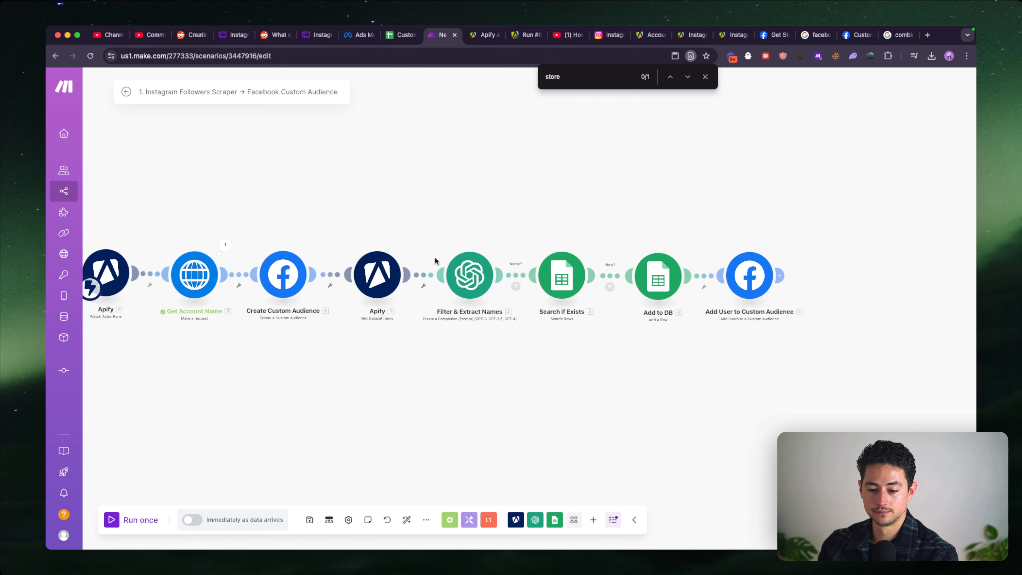
- In Add User to Custom Audience, map the Custom Audience to the Custom Audience ID from Create Custom Audience instead of the fixed audience
{"action": "left_click_drag", "start_coordinate": [614, 341], "coordinate": [506, 342]}
{"action": "scroll", "coordinate": [501, 315], "scroll_direction": "up", "scroll_amount": 5}
{"action": "left_click_drag", "start_coordinate": [456, 322], "coordinate": [445, 321]}
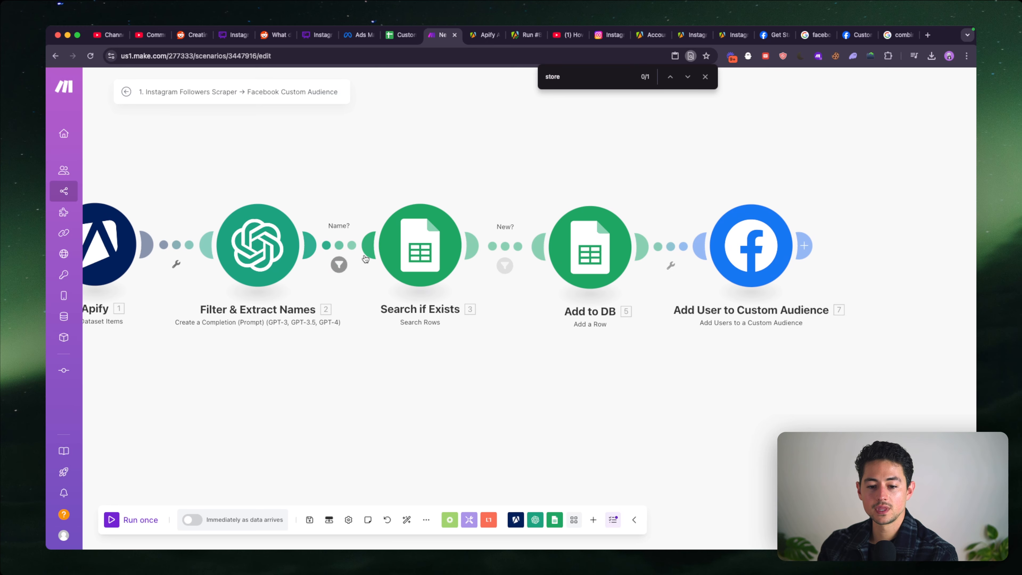
{"action": "scroll", "coordinate": [395, 233], "scroll_direction": "right", "scroll_amount": 3}
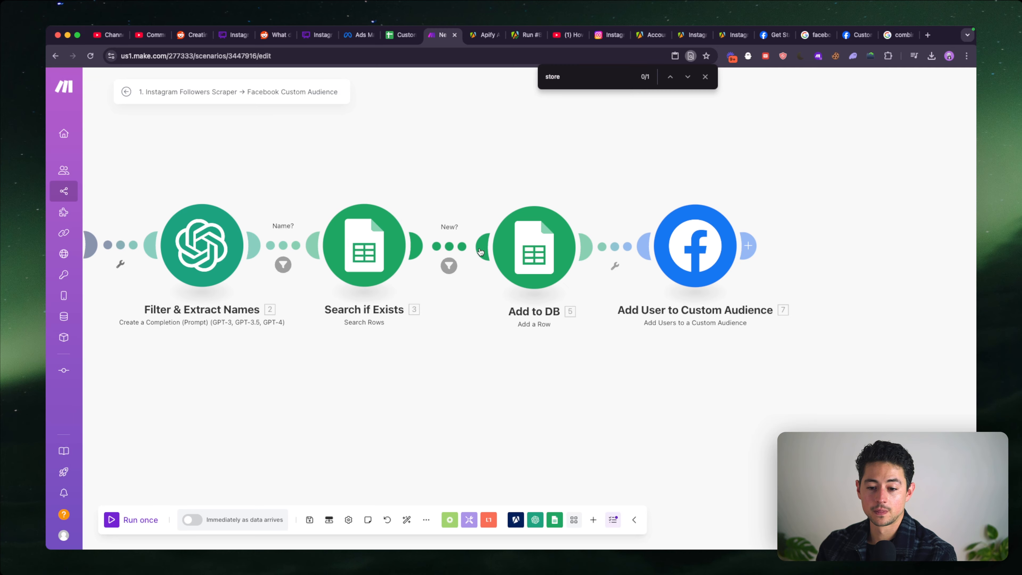
{"action": "scroll", "coordinate": [491, 249], "scroll_direction": "right", "scroll_amount": 5}
{"action": "scroll", "coordinate": [406, 325], "scroll_direction": "right", "scroll_amount": 5}
{"action": "scroll", "coordinate": [406, 324], "scroll_direction": "down", "scroll_amount": 2}
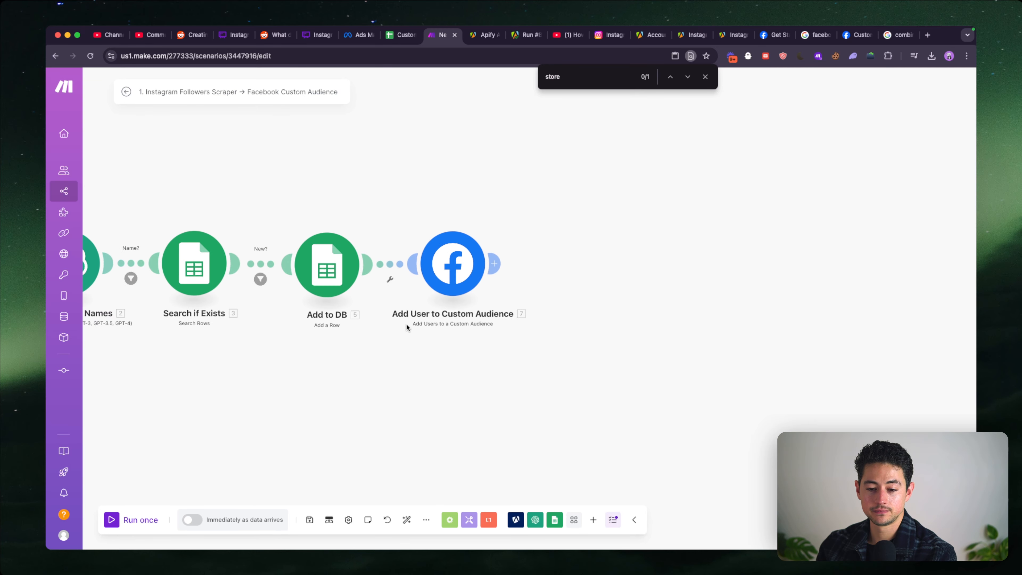
{"action": "left_click", "coordinate": [462, 255]}
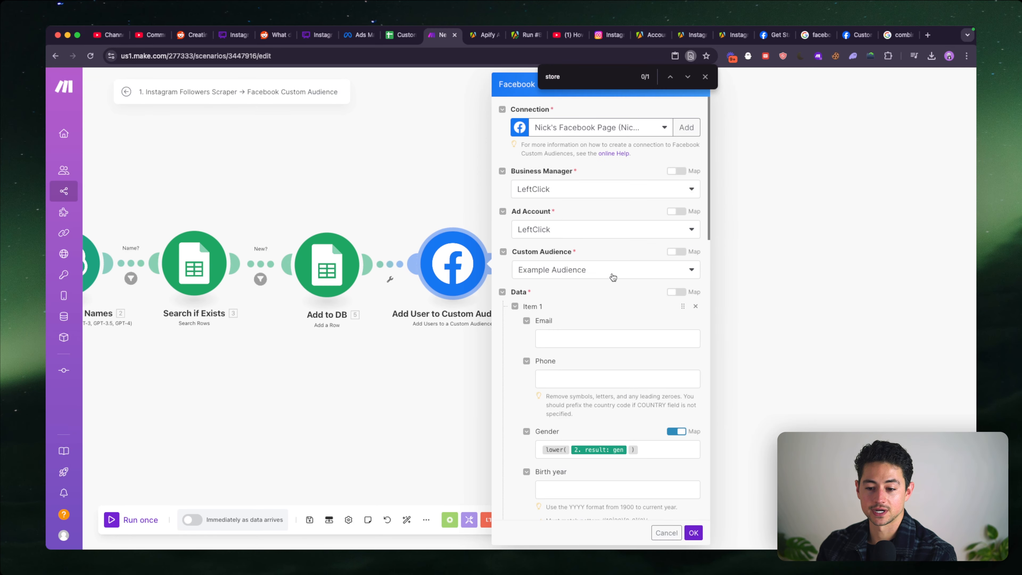
{"action": "left_click", "coordinate": [676, 242]}
{"action": "left_click", "coordinate": [670, 260]}
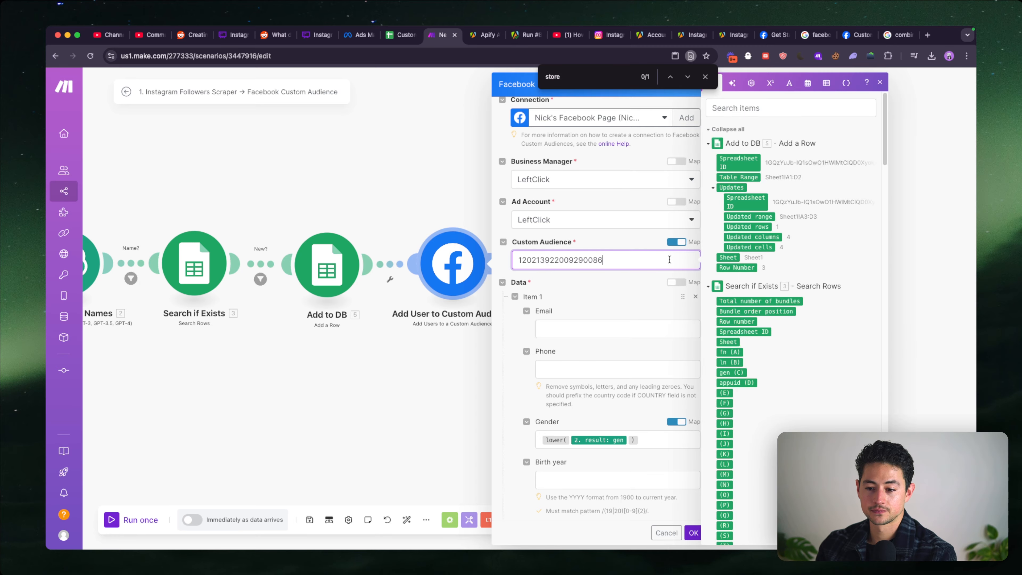
{"action": "key", "text": "ctrl+a"}
{"action": "key", "text": "BackSpace"}
{"action": "scroll", "coordinate": [798, 306], "scroll_direction": "down", "scroll_amount": 5}
{"action": "scroll", "coordinate": [799, 305], "scroll_direction": "up", "scroll_amount": 10}
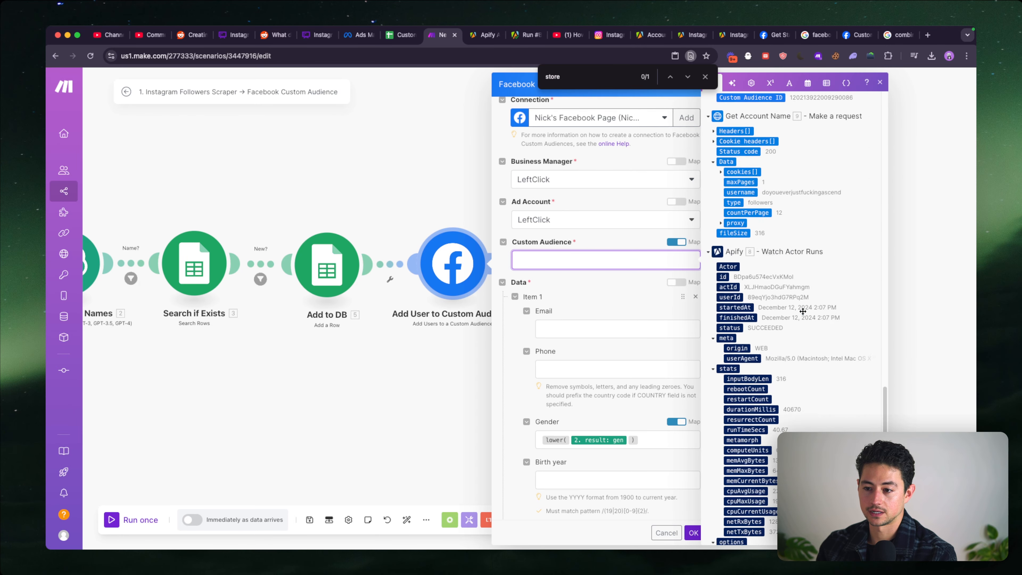
{"action": "left_click", "coordinate": [766, 256]}
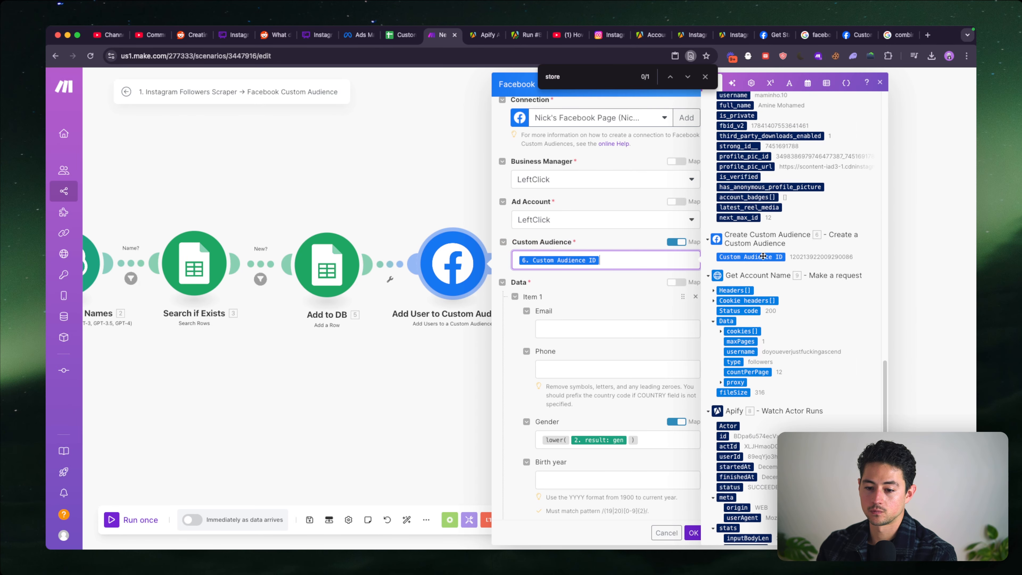
- Review the gender, first name and last name mappings in Add User to Custom Audience, and save the module
{"action": "scroll", "coordinate": [635, 296], "scroll_direction": "down", "scroll_amount": 10}
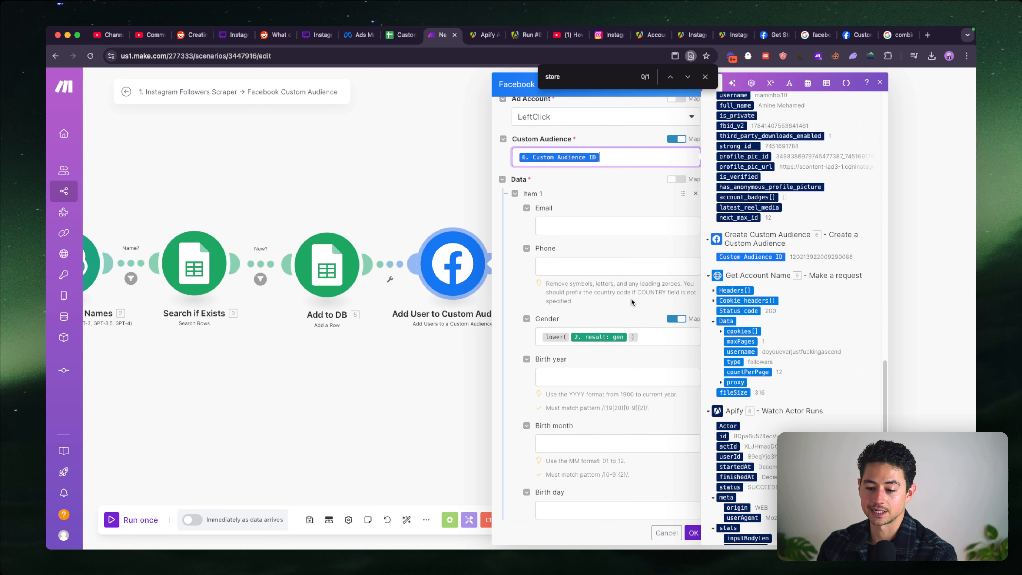
{"action": "left_click", "coordinate": [590, 225]}
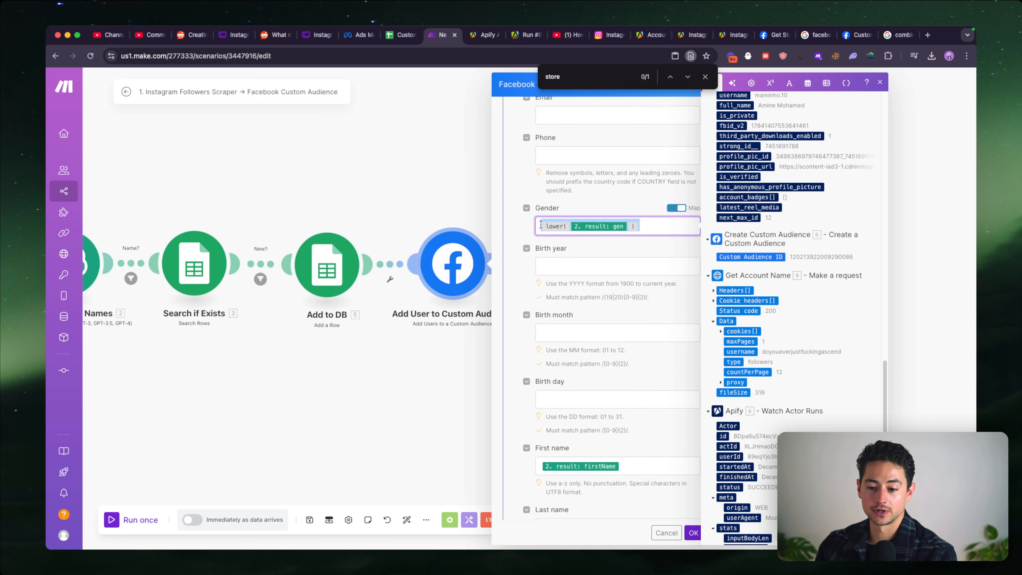
{"action": "scroll", "coordinate": [607, 256], "scroll_direction": "down", "scroll_amount": 10}
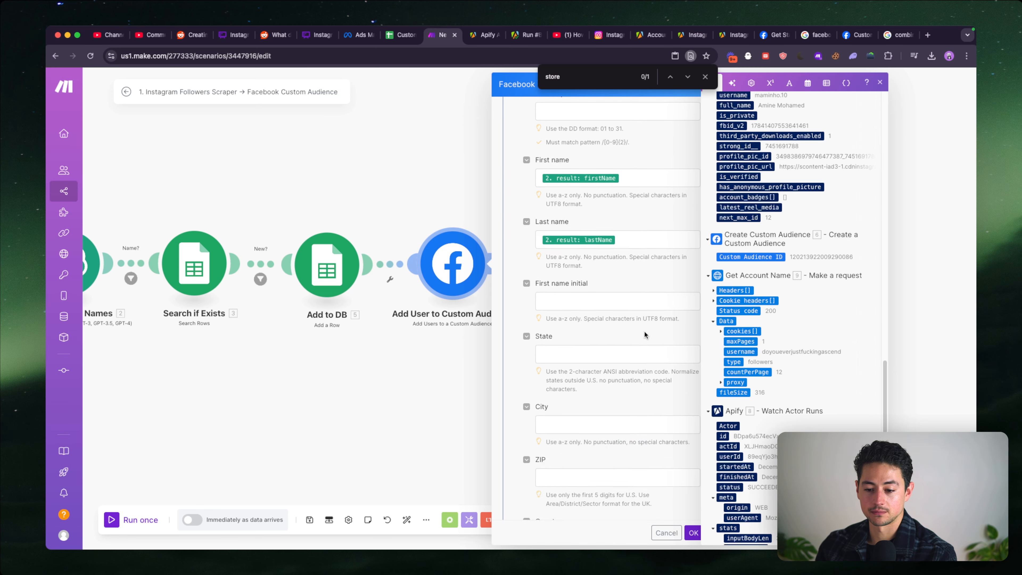
{"action": "scroll", "coordinate": [644, 332], "scroll_direction": "up", "scroll_amount": 15}
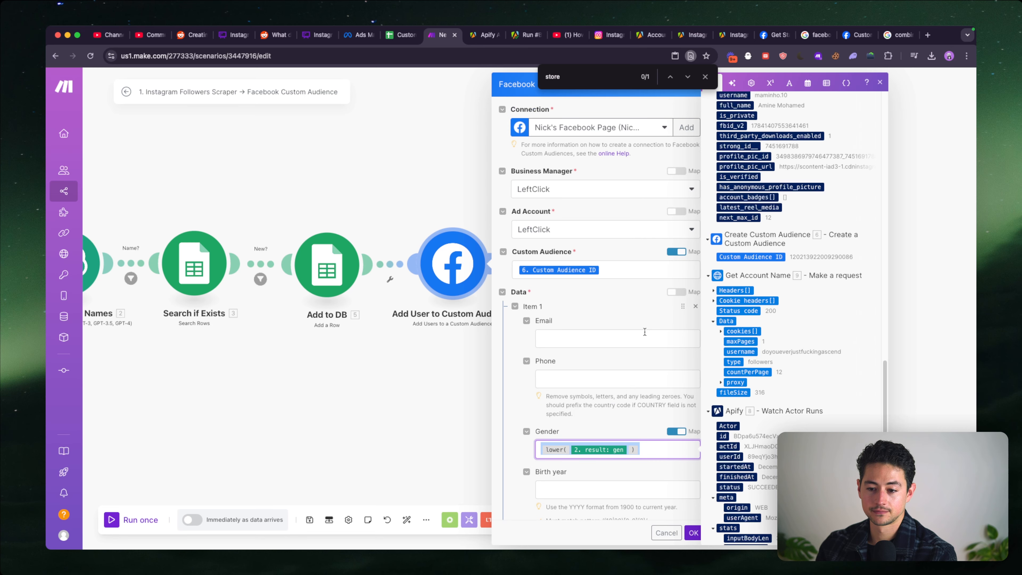
{"action": "left_click", "coordinate": [692, 532]}
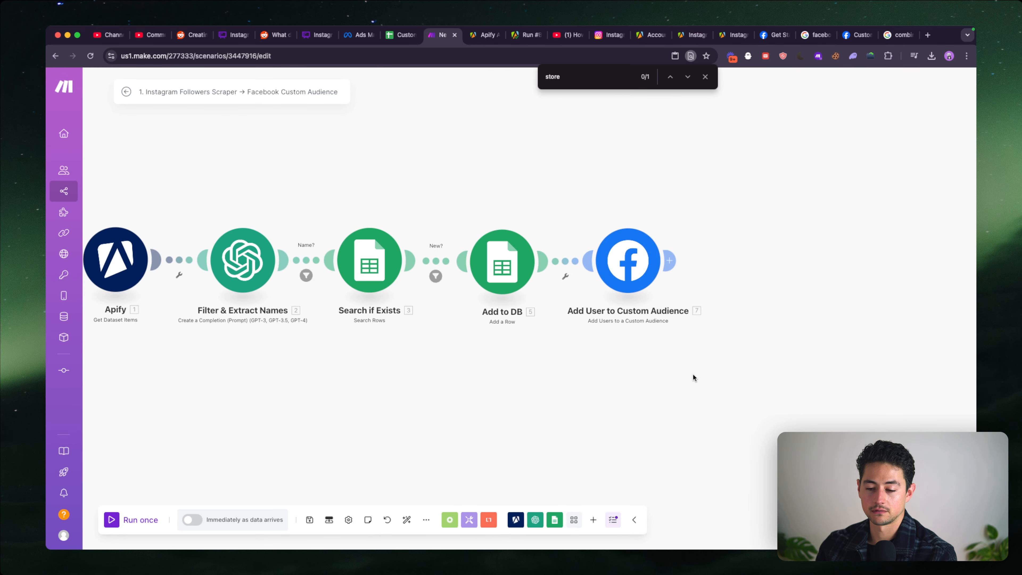
- Run the complete scenario once so that it waits for Apify data
{"action": "scroll", "coordinate": [693, 374], "scroll_direction": "down", "scroll_amount": 3}
{"action": "scroll", "coordinate": [691, 372], "scroll_direction": "down", "scroll_amount": 2}
{"action": "left_click_drag", "start_coordinate": [571, 376], "coordinate": [646, 374]}
{"action": "left_click_drag", "start_coordinate": [726, 368], "coordinate": [675, 359]}
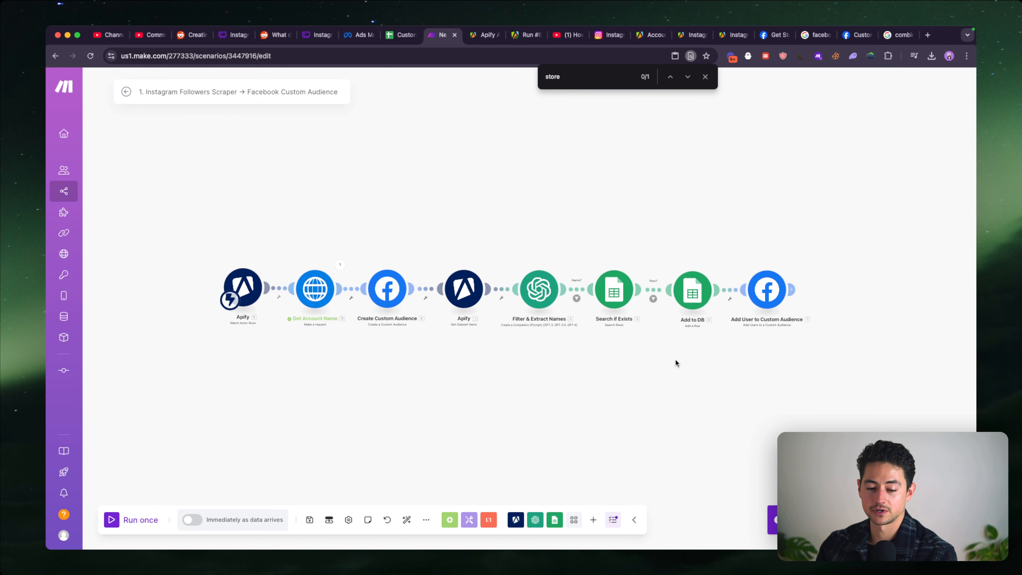
{"action": "left_click", "coordinate": [136, 519]}
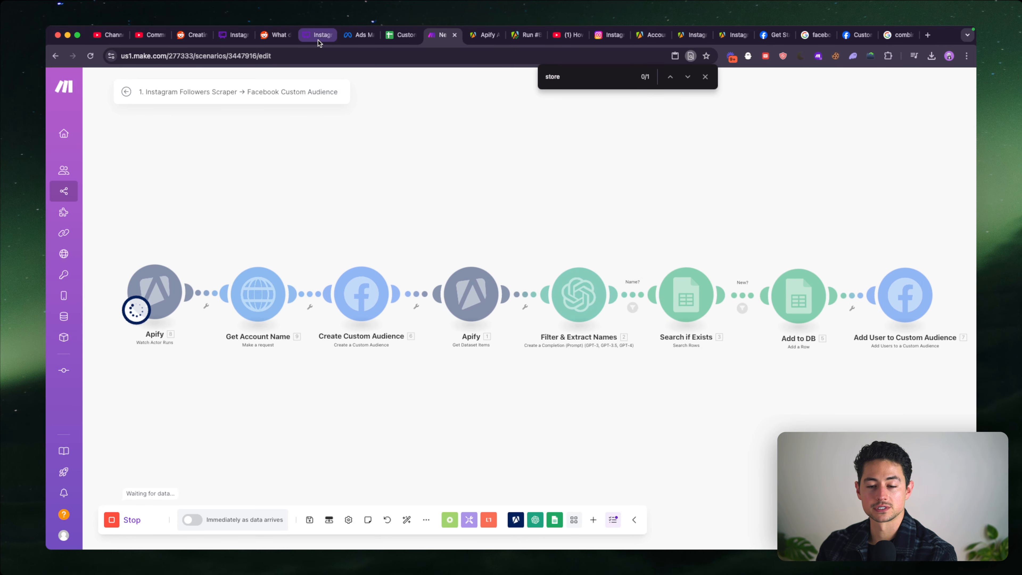
- Close the spare Apify tab and open the Instagram Followers and Following Scrapper actor from its finished run in Apify
{"action": "left_click", "coordinate": [483, 39]}
{"action": "key", "text": "super+w"}
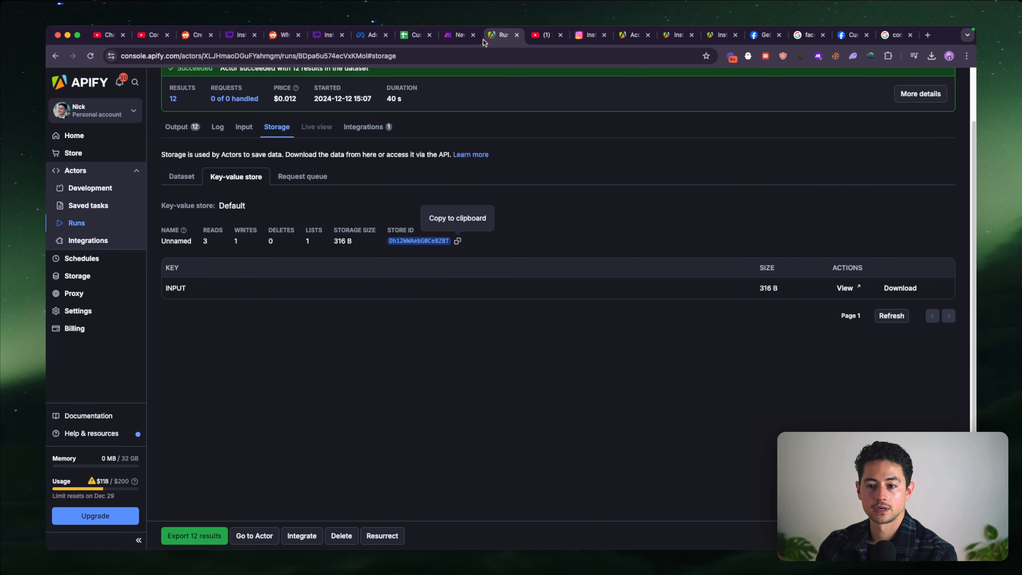
{"action": "left_click", "coordinate": [179, 129]}
{"action": "scroll", "coordinate": [232, 169], "scroll_direction": "up", "scroll_amount": 2}
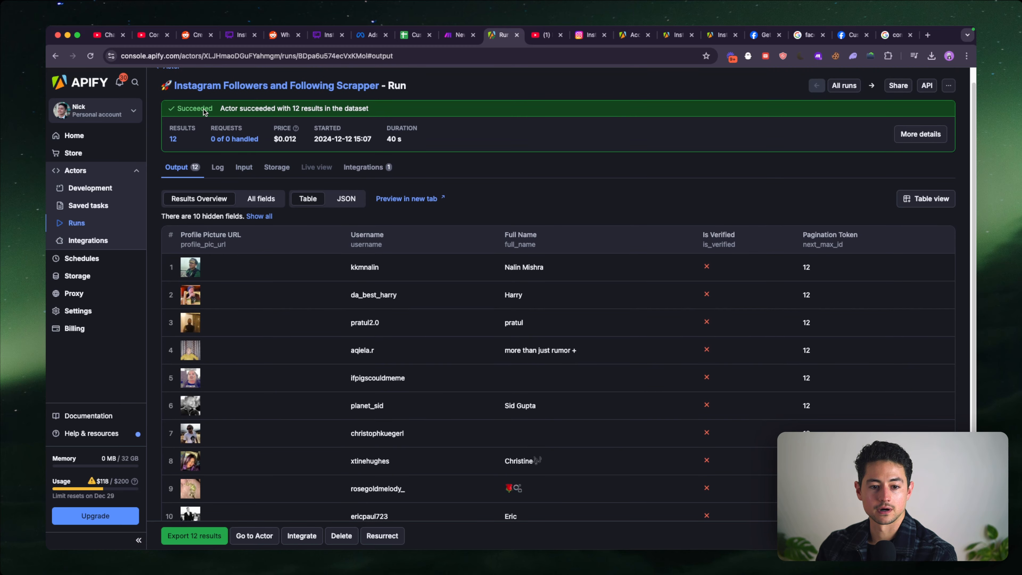
{"action": "left_click", "coordinate": [218, 84]}
- Set the Instagram Followers and Following Scrapper actor's Maximum Pages to 8, keeping Count Per Page empty, and save and start the run
{"action": "left_click", "coordinate": [281, 196]}
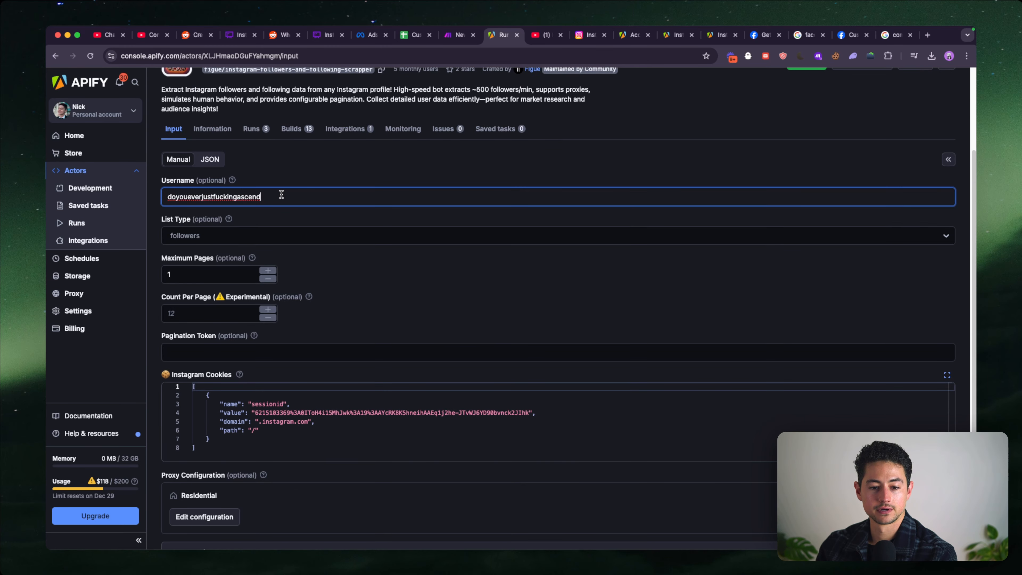
{"action": "left_click", "coordinate": [211, 276]}
{"action": "key", "text": "BackSpace"}
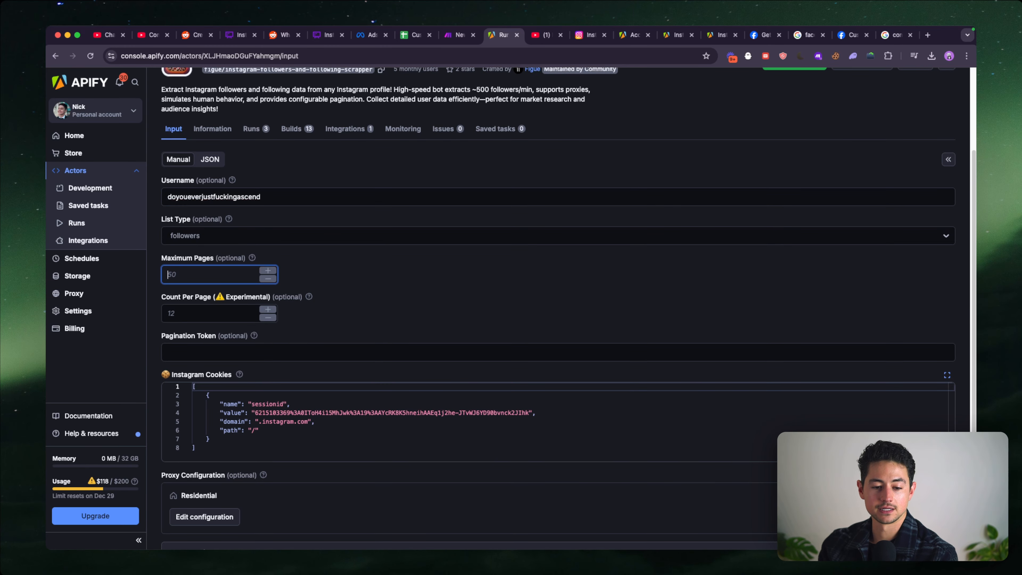
{"action": "left_click", "coordinate": [174, 313]}
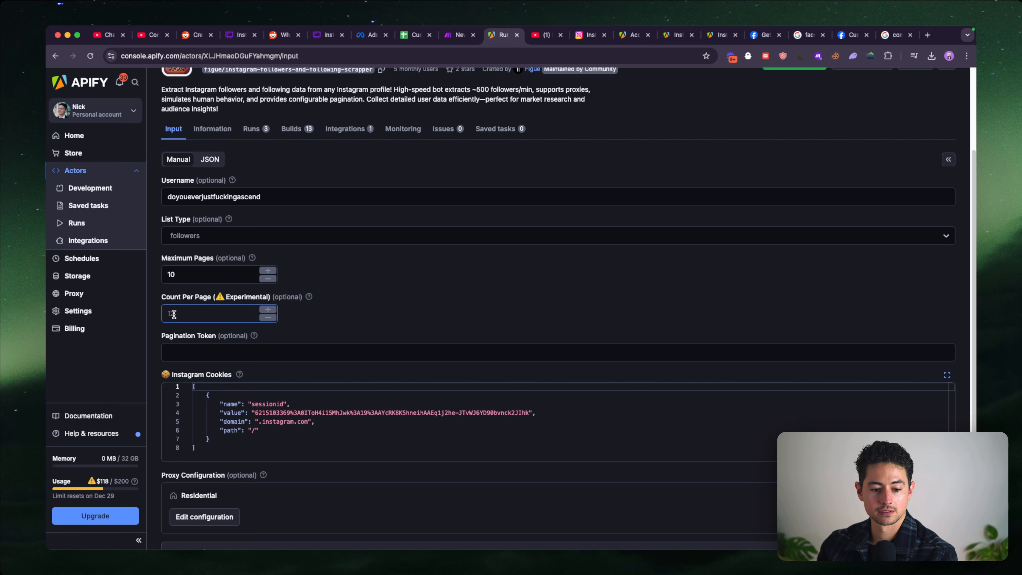
{"action": "left_click", "coordinate": [188, 279]}
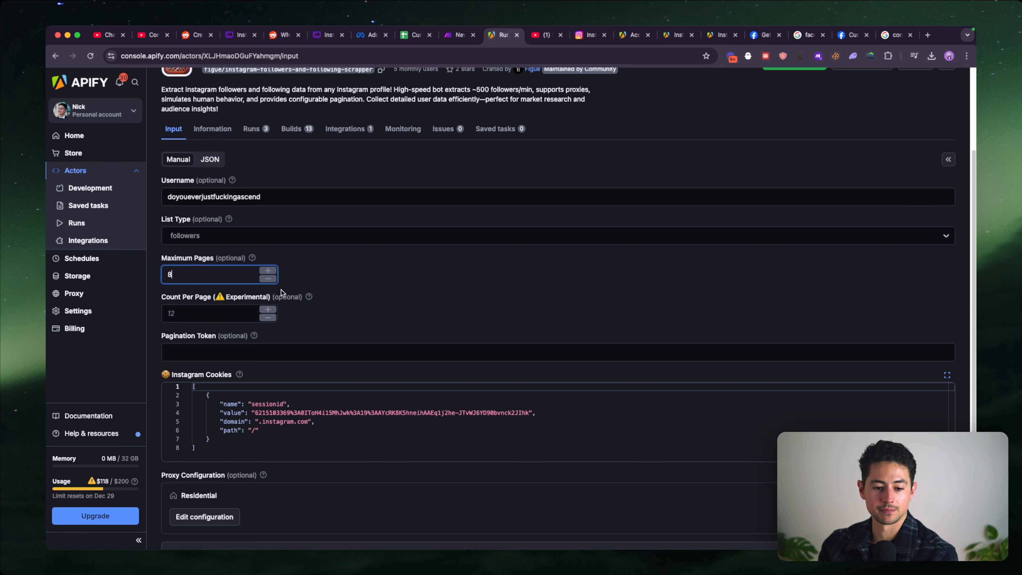
{"action": "scroll", "coordinate": [385, 317], "scroll_direction": "down", "scroll_amount": 2}
{"action": "left_click", "coordinate": [381, 295]}
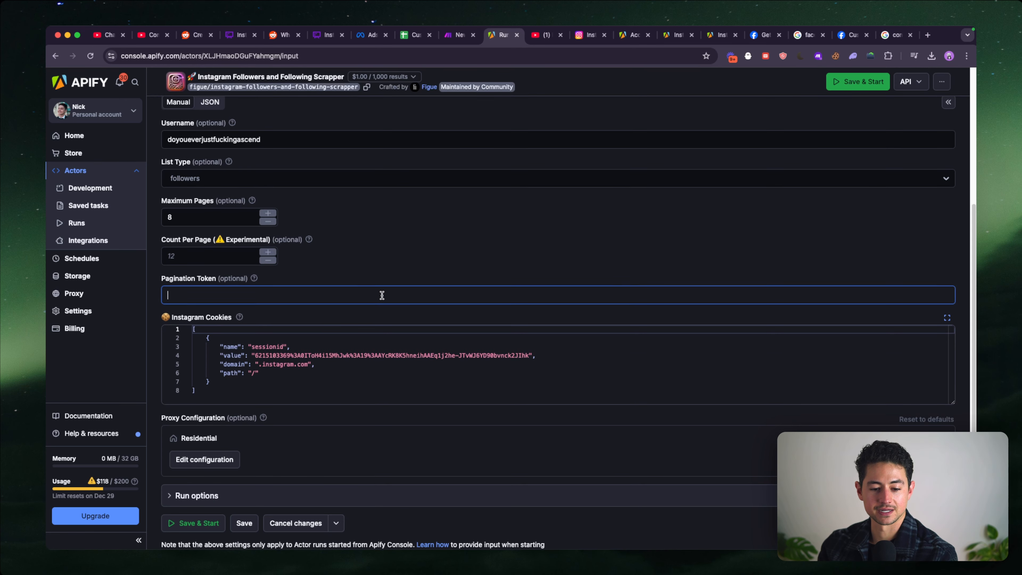
{"action": "scroll", "coordinate": [382, 295], "scroll_direction": "down", "scroll_amount": 2}
{"action": "left_click", "coordinate": [210, 480]}
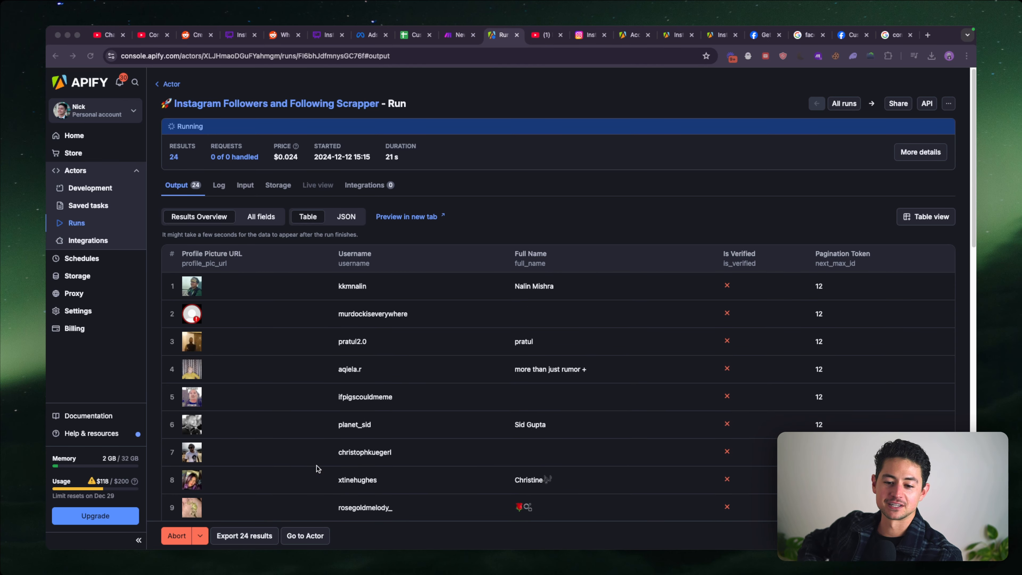
- Follow the actor run until it finishes and look through the scraped followers in its output table
{"action": "left_click", "coordinate": [316, 468]}
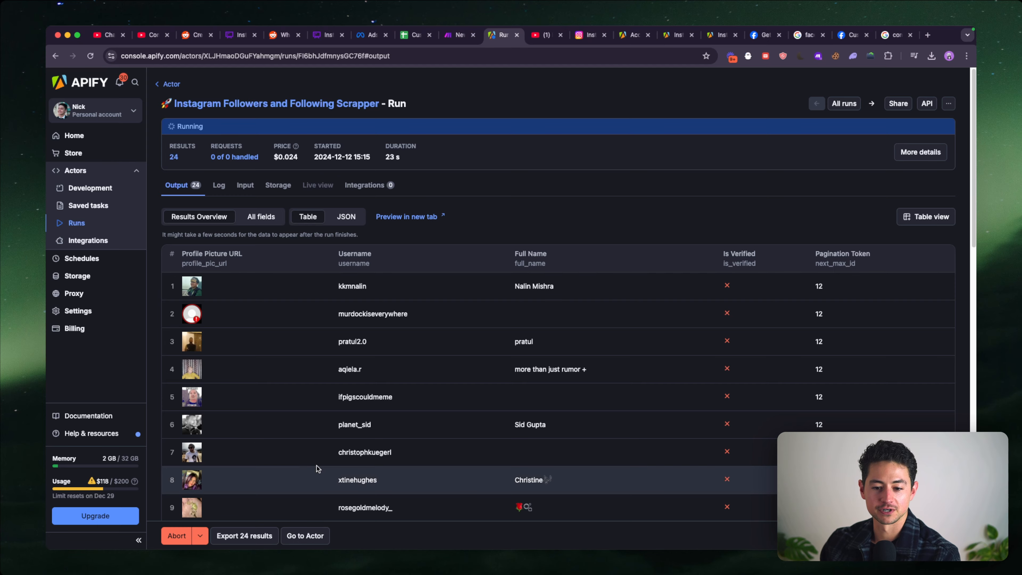
{"action": "scroll", "coordinate": [292, 465], "scroll_direction": "down", "scroll_amount": 5}
{"action": "scroll", "coordinate": [293, 467], "scroll_direction": "up", "scroll_amount": 5}
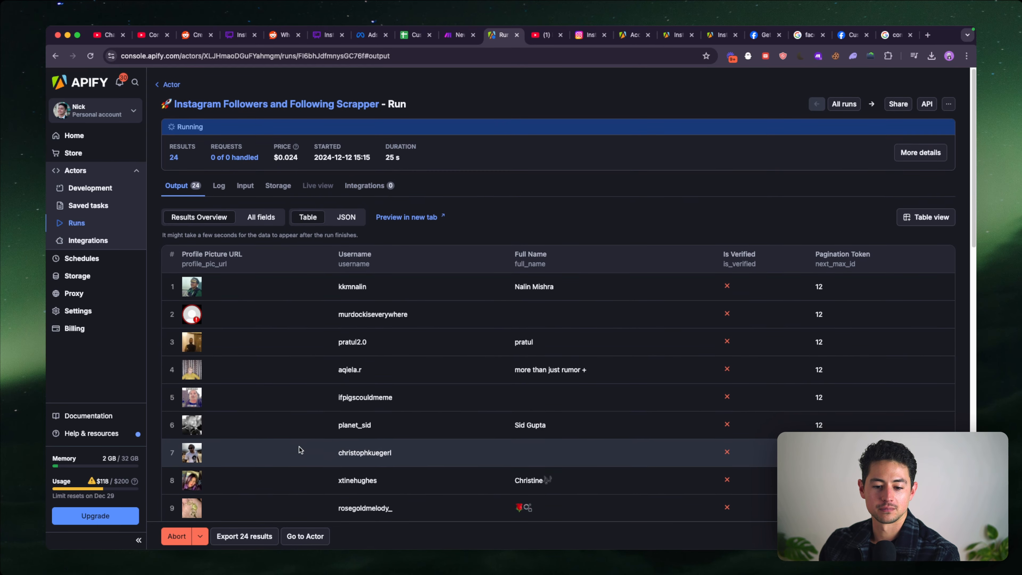
{"action": "scroll", "coordinate": [408, 331], "scroll_direction": "down", "scroll_amount": 3}
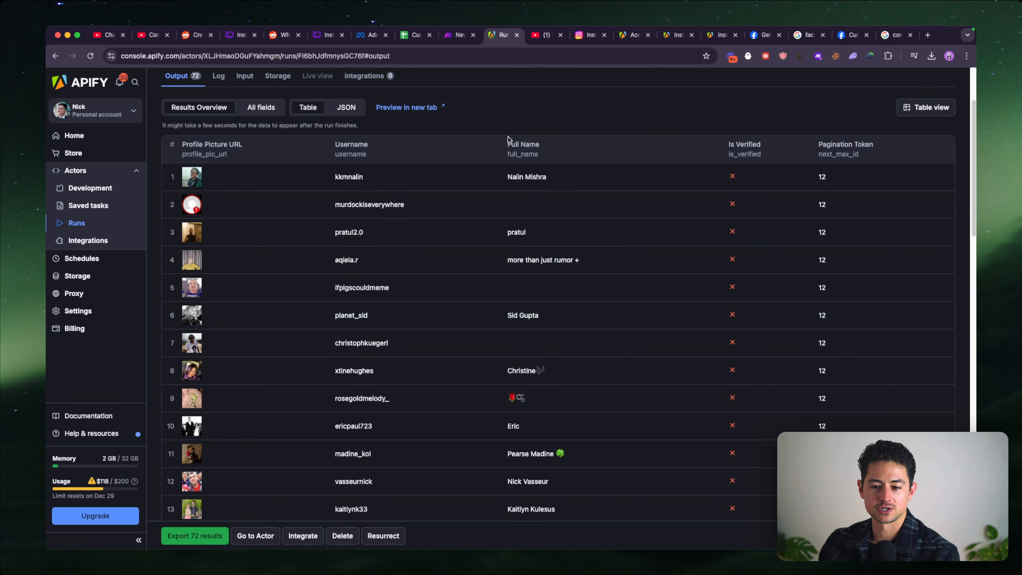
{"action": "scroll", "coordinate": [508, 181], "scroll_direction": "down", "scroll_amount": 6}
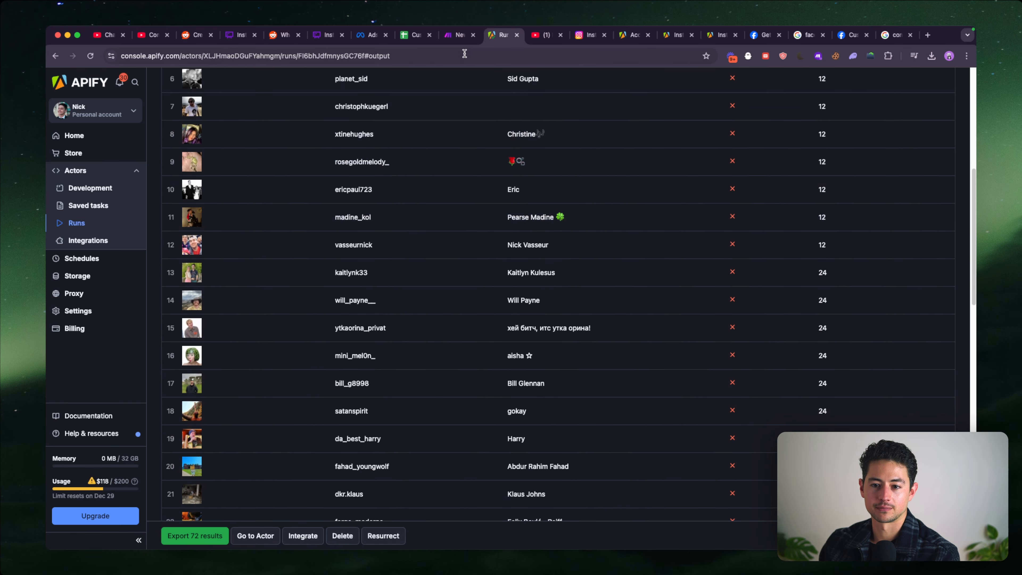
{"action": "left_click", "coordinate": [460, 36]}
{"action": "left_click", "coordinate": [503, 35]}
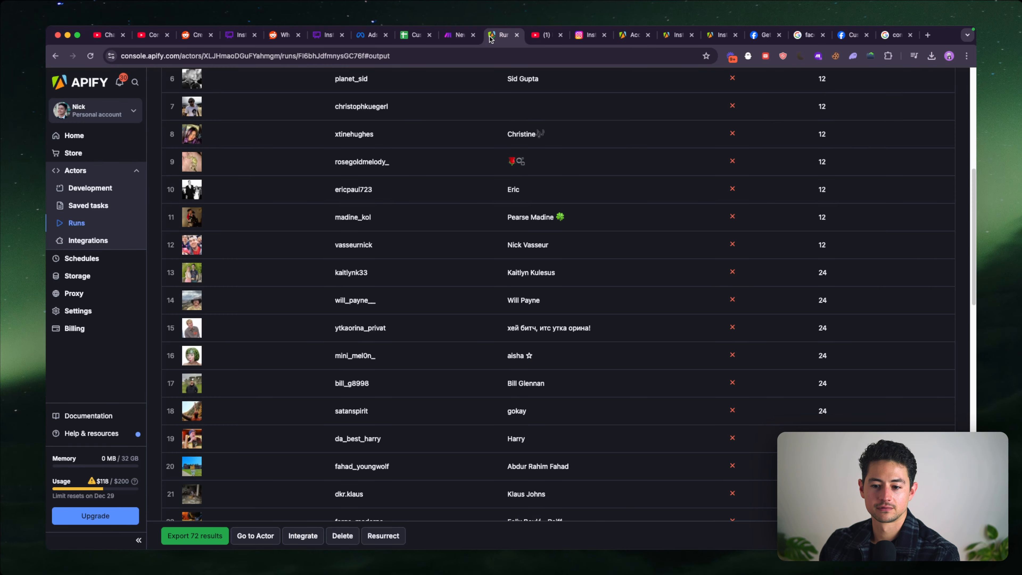
{"action": "scroll", "coordinate": [474, 152], "scroll_direction": "up", "scroll_amount": 8}
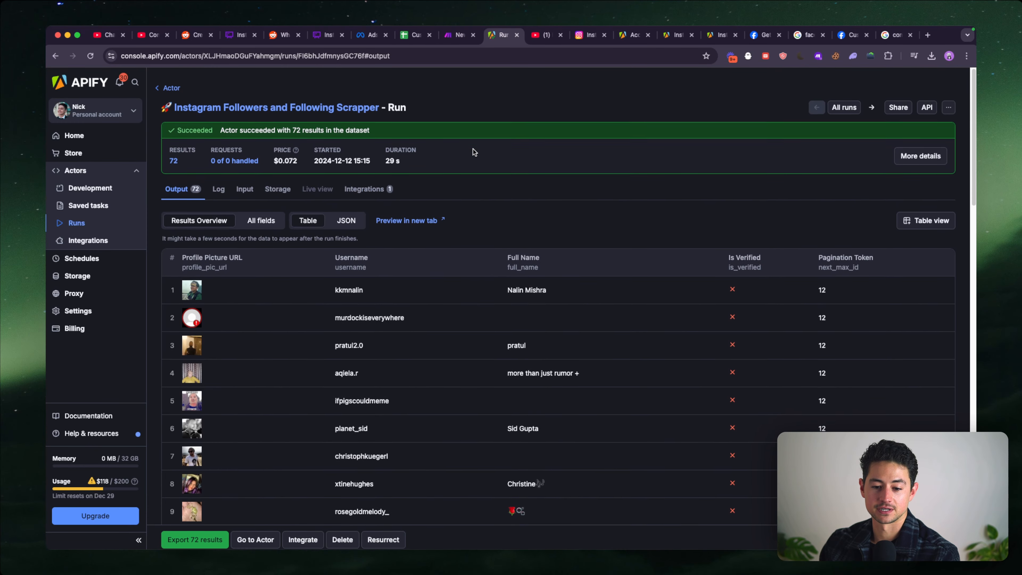
{"action": "scroll", "coordinate": [444, 251], "scroll_direction": "down", "scroll_amount": 3}
{"action": "scroll", "coordinate": [414, 217], "scroll_direction": "down", "scroll_amount": 15}
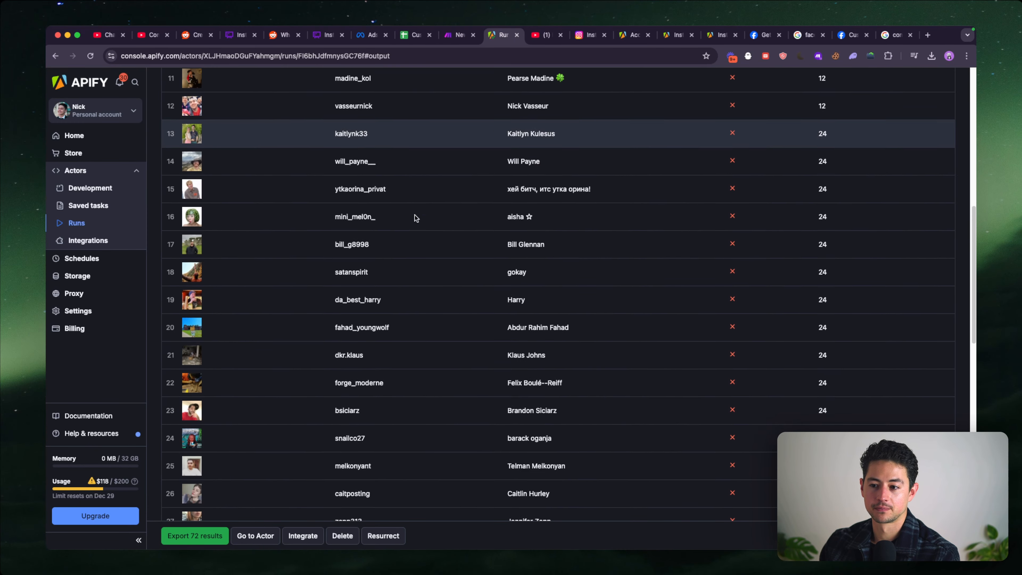
{"action": "scroll", "coordinate": [415, 217], "scroll_direction": "up", "scroll_amount": 15}
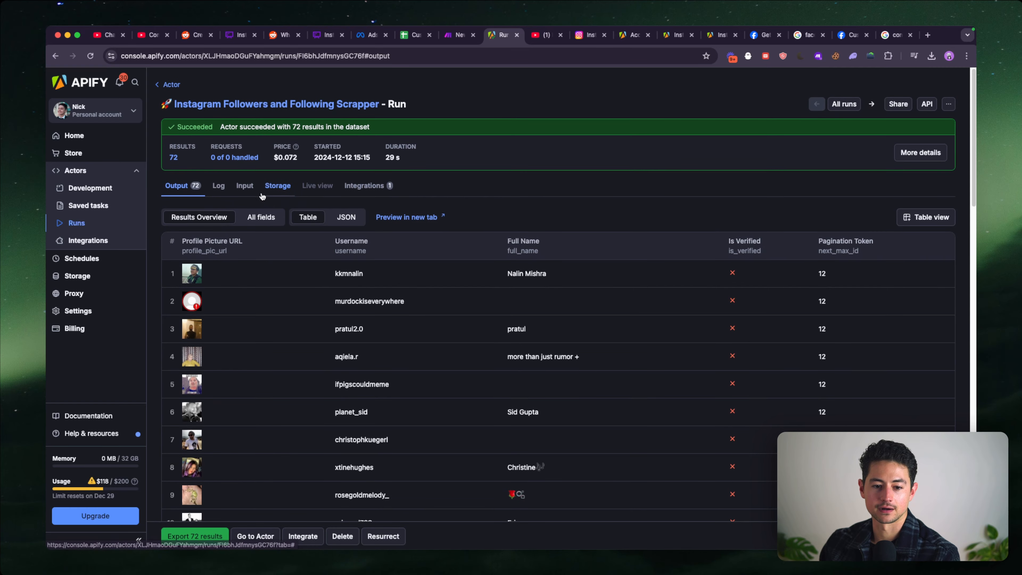
- Switch to the Make scenario, close the page search, and watch the run's progress across the modules
{"action": "key", "text": "ctrl+shift+Tab"}
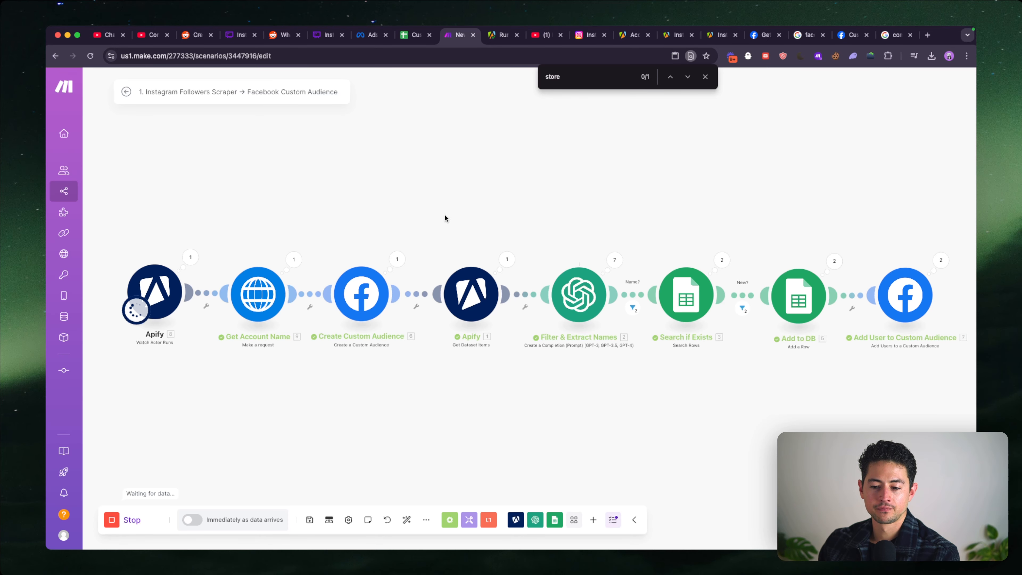
{"action": "scroll", "coordinate": [445, 219], "scroll_direction": "right", "scroll_amount": 3}
{"action": "left_click", "coordinate": [705, 76]}
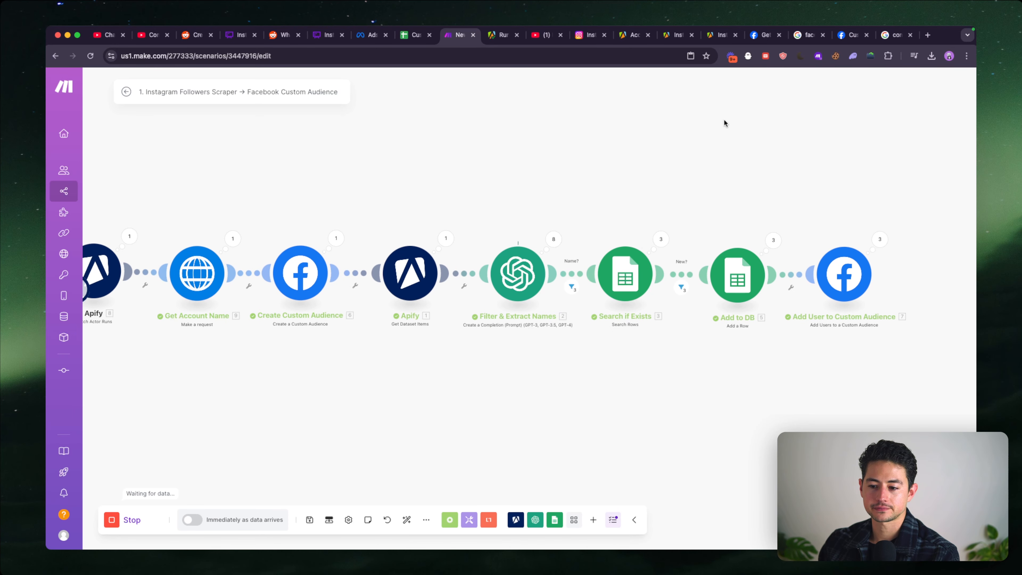
{"action": "scroll", "coordinate": [662, 153], "scroll_direction": "right", "scroll_amount": 4}
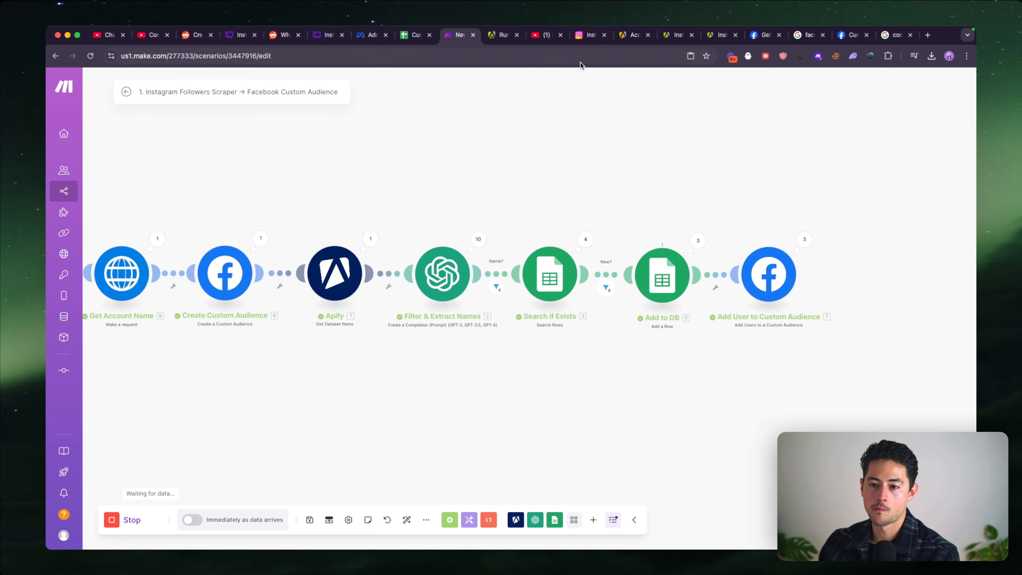
- Open the Custom Audience Database spreadsheet and examine the newest rows and the appuid column
{"action": "left_click", "coordinate": [414, 36]}
{"action": "left_click", "coordinate": [124, 397]}
{"action": "key", "text": "super+Down"}
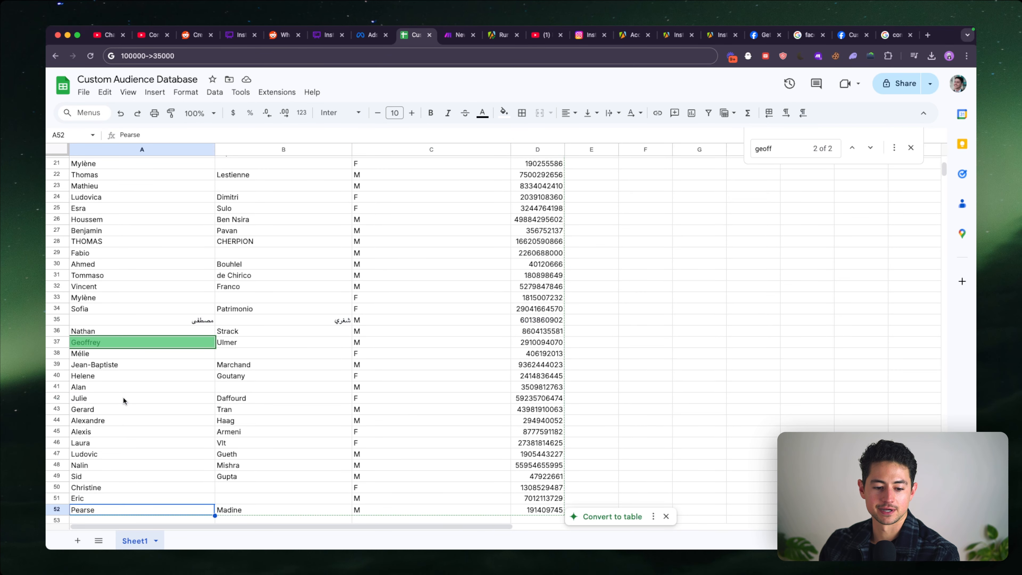
{"action": "scroll", "coordinate": [196, 426], "scroll_direction": "down", "scroll_amount": 3}
{"action": "scroll", "coordinate": [196, 425], "scroll_direction": "down", "scroll_amount": 2}
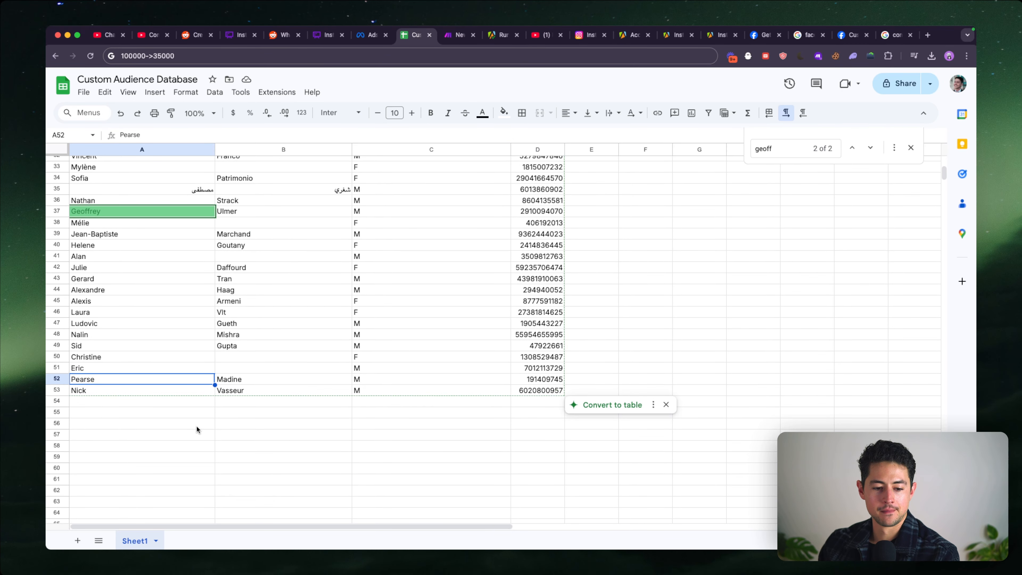
{"action": "left_click", "coordinate": [529, 150]}
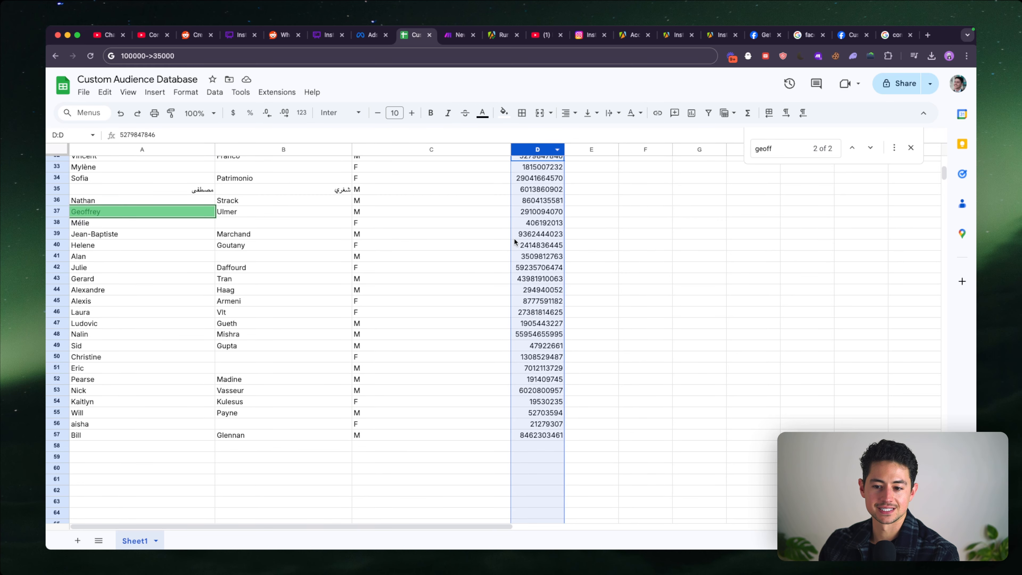
{"action": "scroll", "coordinate": [514, 242], "scroll_direction": "up", "scroll_amount": 10}
- Compare the scenario's module counts in Make with the latest rows at the end of the Custom Audience Database sheet
{"action": "key", "text": "ctrl+Tab"}
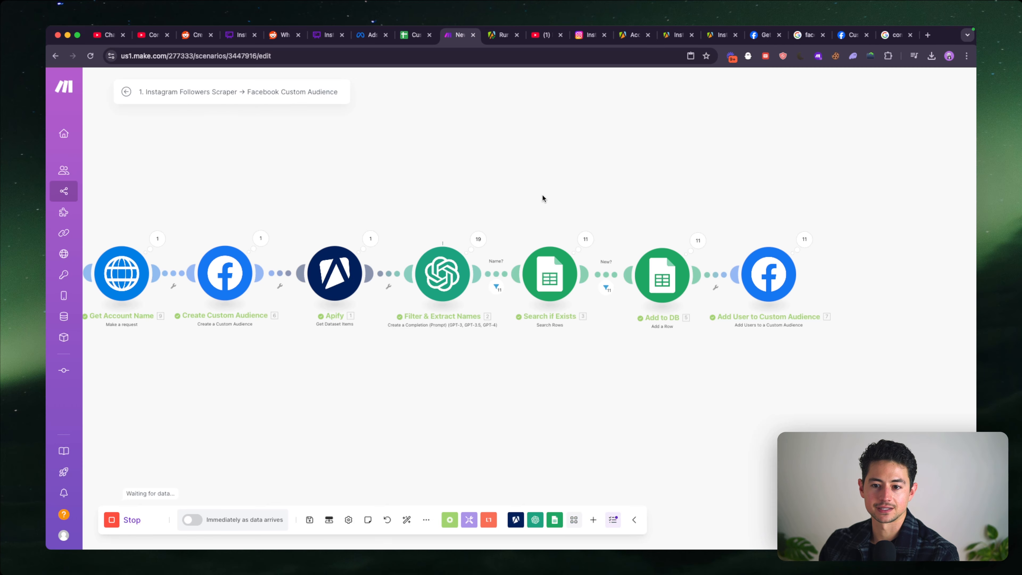
{"action": "key", "text": "ctrl+shift+Tab"}
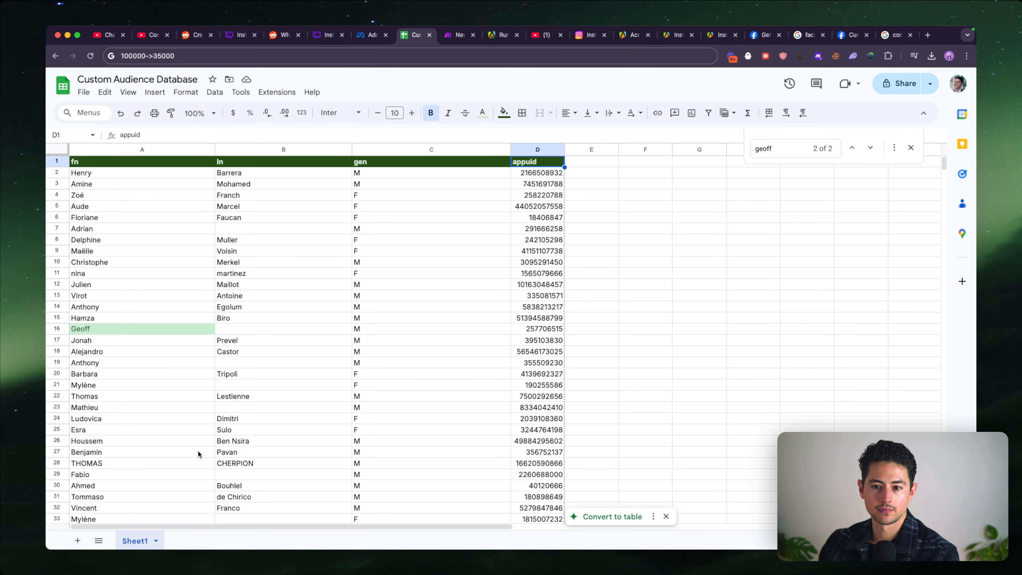
{"action": "key", "text": "Down"}
{"action": "key", "text": "Down"}
{"action": "key", "text": "Down"}
{"action": "key", "text": "Down"}
{"action": "key", "text": "Down"}
{"action": "key", "text": "Down"}
{"action": "key", "text": "Down"}
{"action": "key", "text": "Down"}
{"action": "key", "text": "Down"}
{"action": "key", "text": "Down"}
{"action": "key", "text": "Down"}
{"action": "key", "text": "Down"}
{"action": "key", "text": "Down"}
{"action": "key", "text": "Down"}
{"action": "key", "text": "Down"}
{"action": "key", "text": "Down"}
{"action": "key", "text": "Down"}
{"action": "key", "text": "Down"}
{"action": "key", "text": "Down"}
{"action": "key", "text": "Down"}
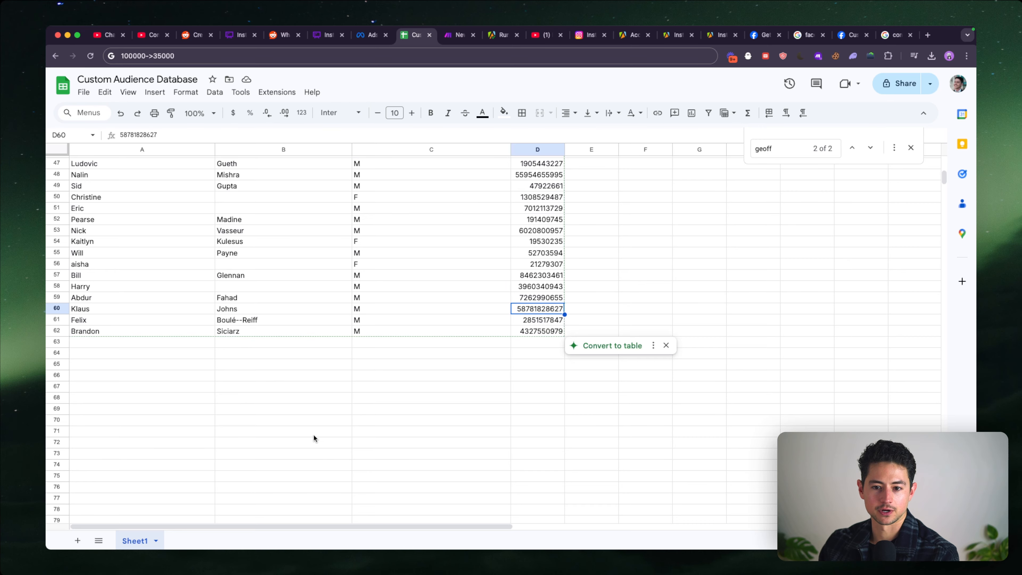
{"action": "left_click", "coordinate": [339, 375]}
- Stop the running scenario in Make and check the Search if Exists module
{"action": "key", "text": "ctrl+Tab"}
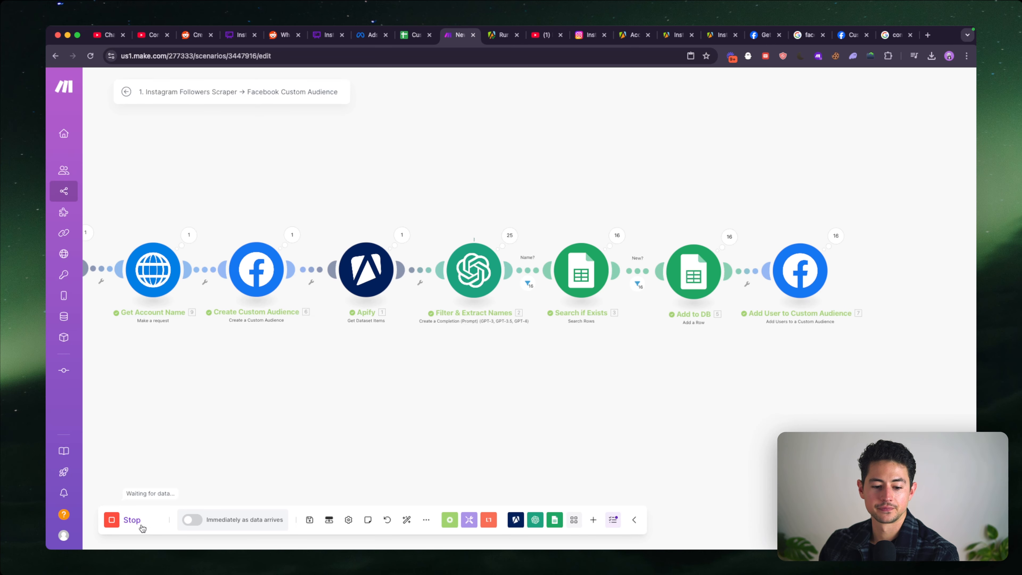
{"action": "scroll", "coordinate": [446, 354], "scroll_direction": "right", "scroll_amount": 5}
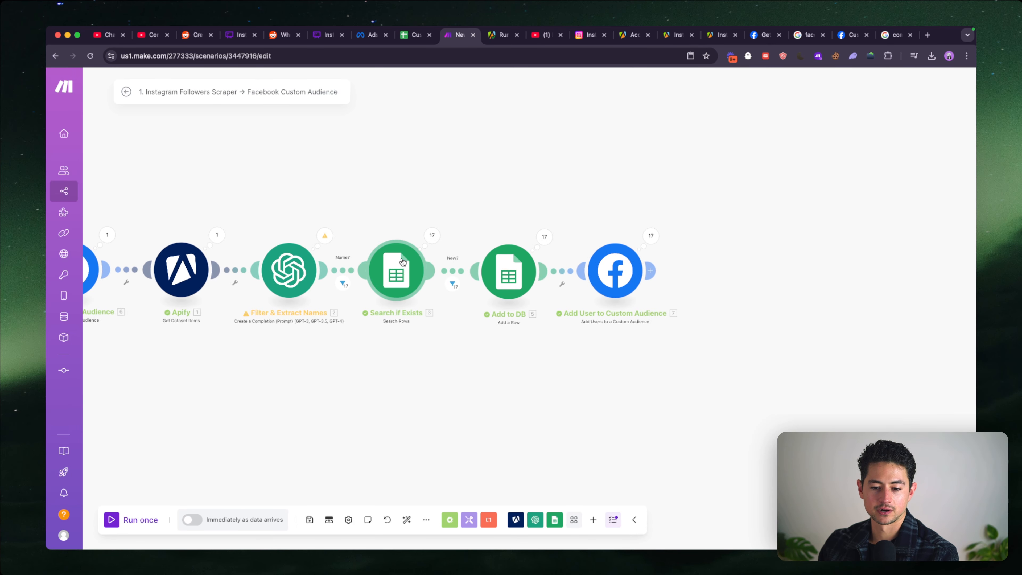
{"action": "left_click", "coordinate": [403, 262]}
{"action": "left_click", "coordinate": [392, 219]}
- In the Custom Audience Database sheet, rename the D1 header to accountScrapedFrom, widen column D and clear the IDs in D2:D64
{"action": "key", "text": "ctrl+shift+Tab"}
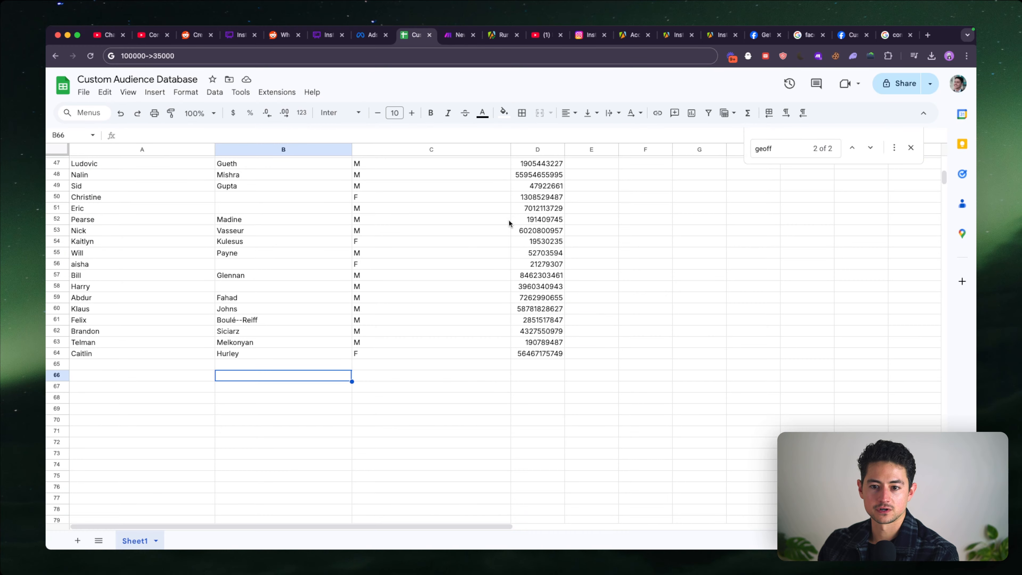
{"action": "left_click", "coordinate": [522, 229]}
{"action": "key", "text": "super+Up"}
{"action": "type", "text": "ac"}
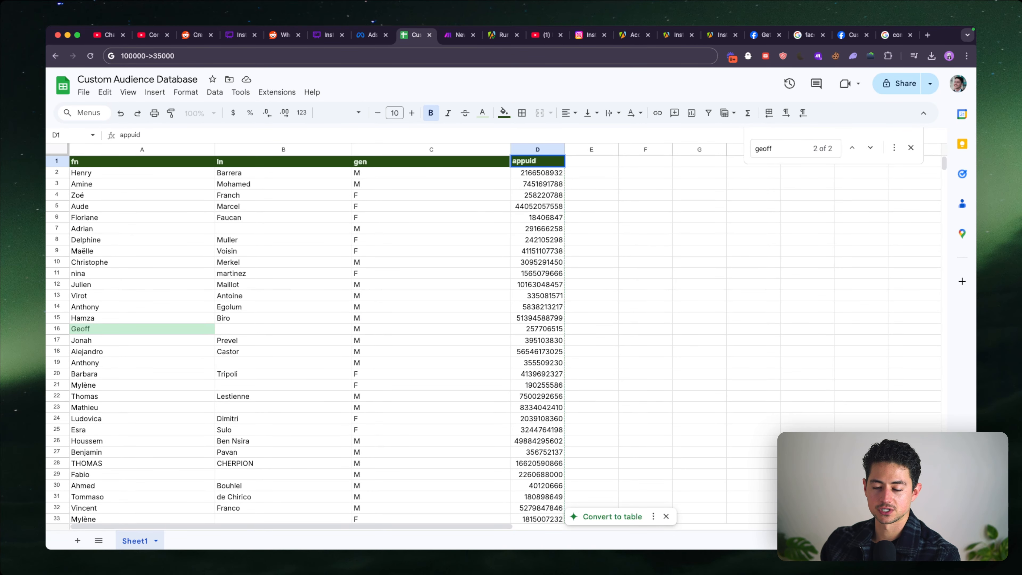
{"action": "type", "text": "count"}
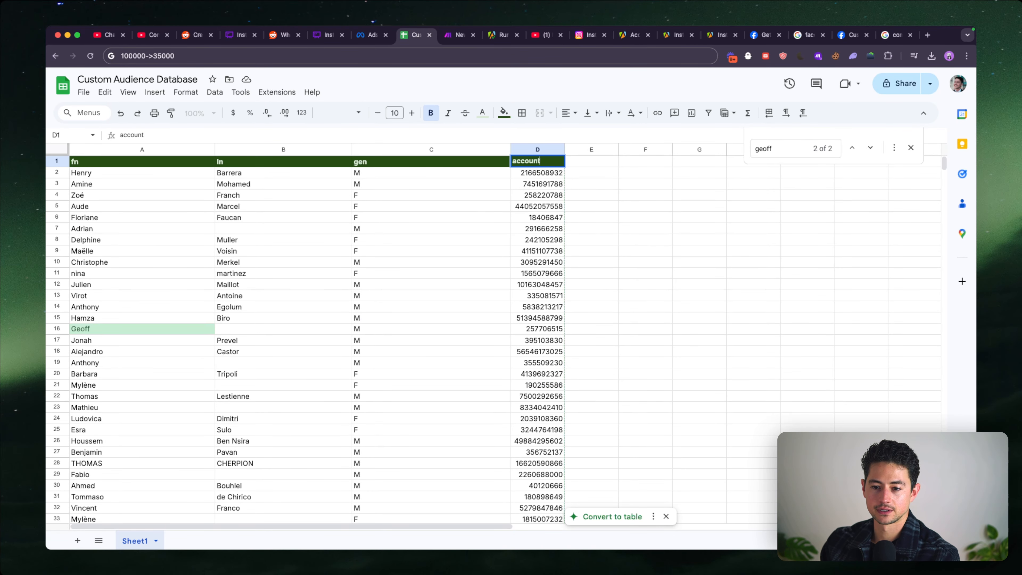
{"action": "key", "text": "BackSpace"}
{"action": "key", "text": "BackSpace"}
{"action": "key", "text": "BackSpace"}
{"action": "key", "text": "BackSpace"}
{"action": "key", "text": "BackSpace"}
{"action": "key", "text": "BackSpace"}
{"action": "key", "text": "BackSpace"}
{"action": "type", "text": "username"}
{"action": "key", "text": "BackSpace"}
{"action": "key", "text": "BackSpace"}
{"action": "key", "text": "BackSpace"}
{"action": "key", "text": "BackSpace"}
{"action": "key", "text": "BackSpace"}
{"action": "key", "text": "BackSpace"}
{"action": "key", "text": "BackSpace"}
{"action": "key", "text": "BackSpace"}
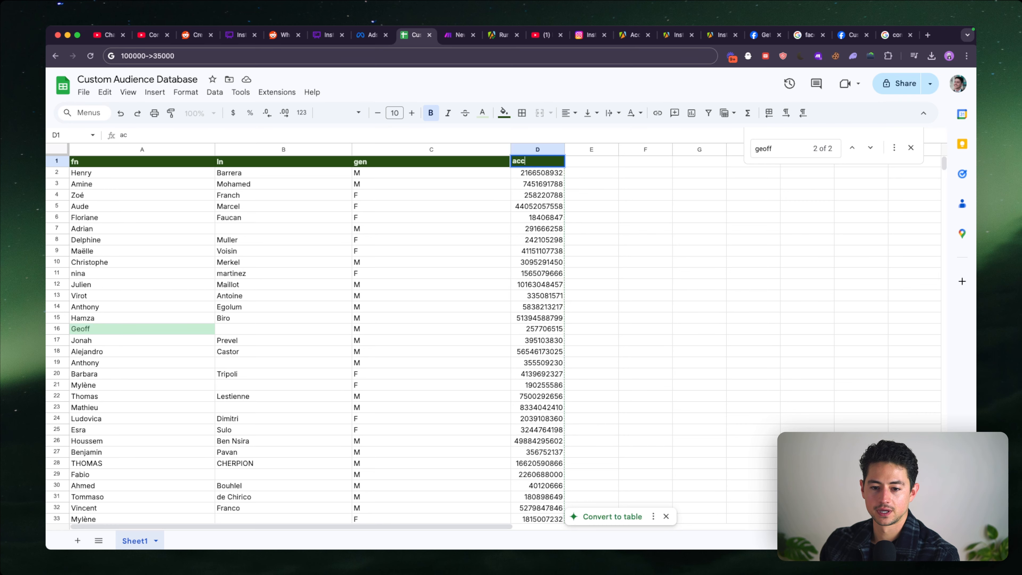
{"action": "type", "text": "accountScrapedFrom"}
{"action": "key", "text": "Return"}
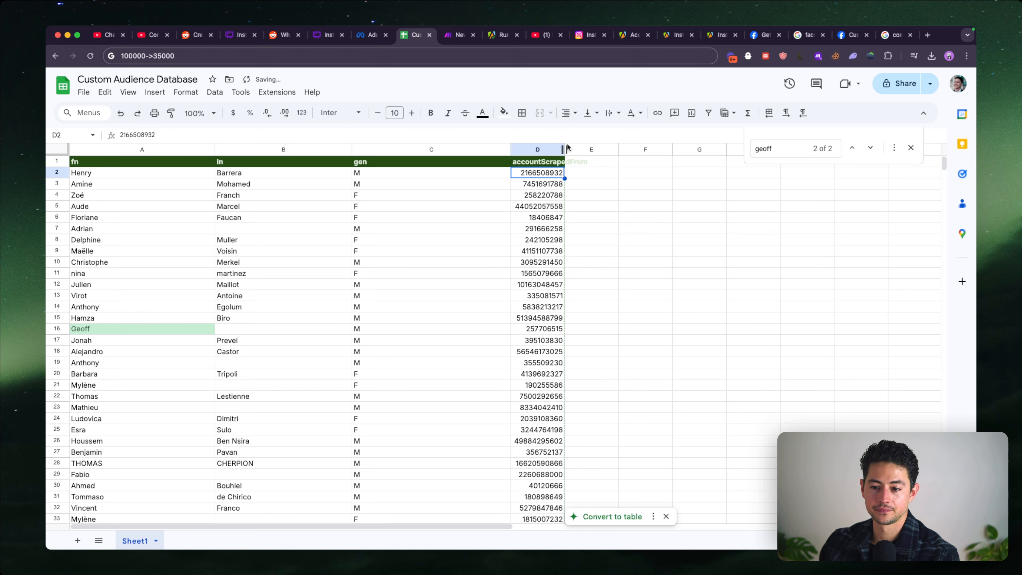
{"action": "left_click_drag", "start_coordinate": [565, 149], "coordinate": [596, 149]}
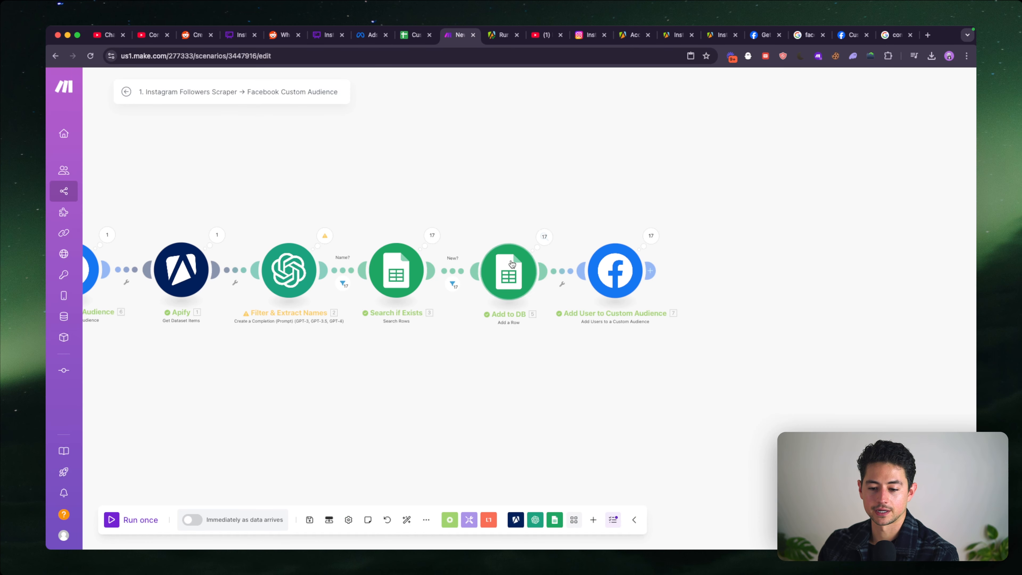
- In Make's Add to DB module, replace the column D value with the username from Get Account Name and save the module
{"action": "left_click", "coordinate": [506, 269]}
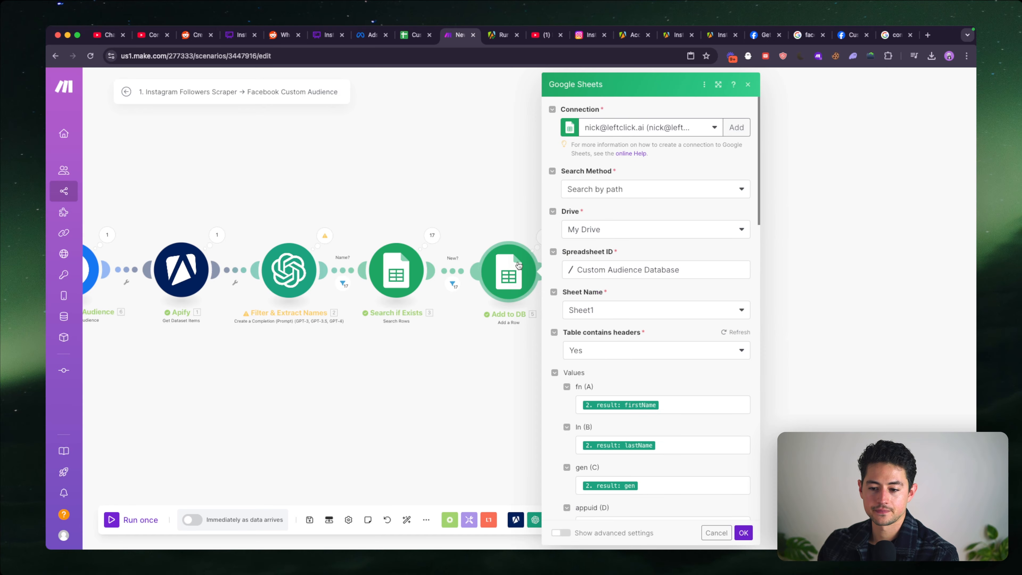
{"action": "scroll", "coordinate": [603, 288], "scroll_direction": "down", "scroll_amount": 5}
{"action": "left_click", "coordinate": [640, 358]}
{"action": "key", "text": "BackSpace"}
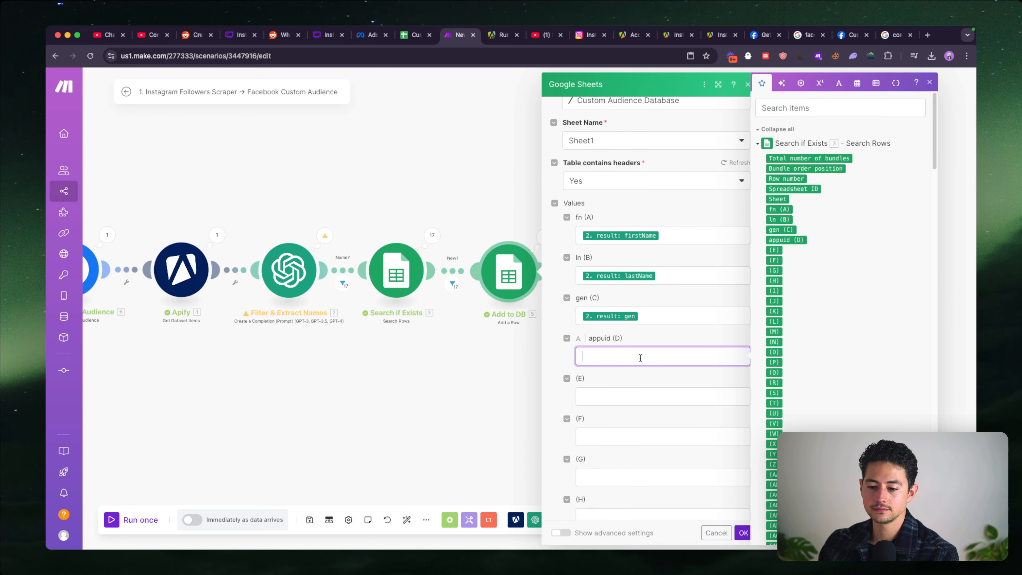
{"action": "scroll", "coordinate": [814, 284], "scroll_direction": "down", "scroll_amount": 10}
{"action": "scroll", "coordinate": [813, 282], "scroll_direction": "down", "scroll_amount": 15}
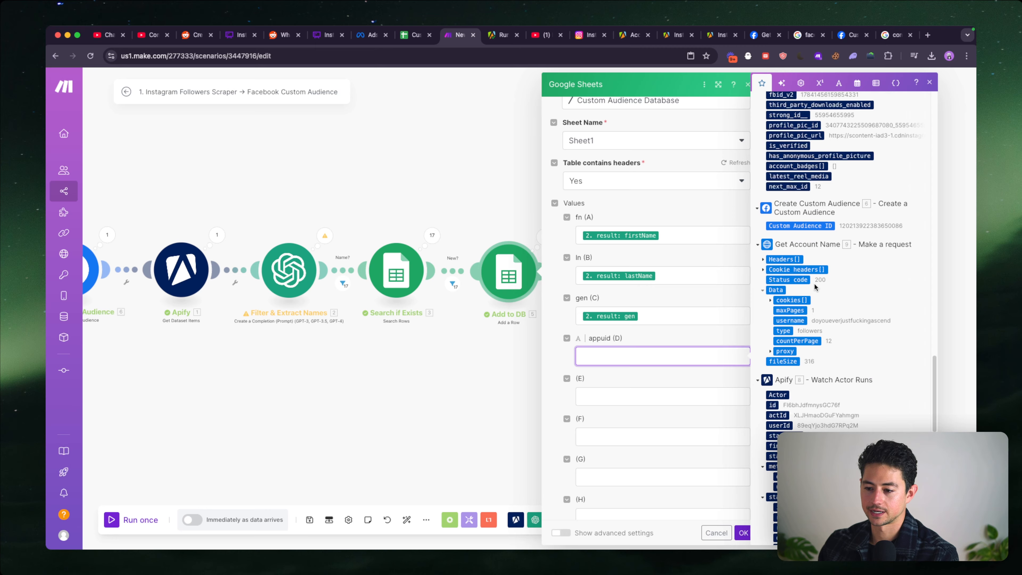
{"action": "left_click", "coordinate": [790, 321]}
{"action": "scroll", "coordinate": [677, 367], "scroll_direction": "up", "scroll_amount": 2}
{"action": "scroll", "coordinate": [677, 366], "scroll_direction": "up", "scroll_amount": 2}
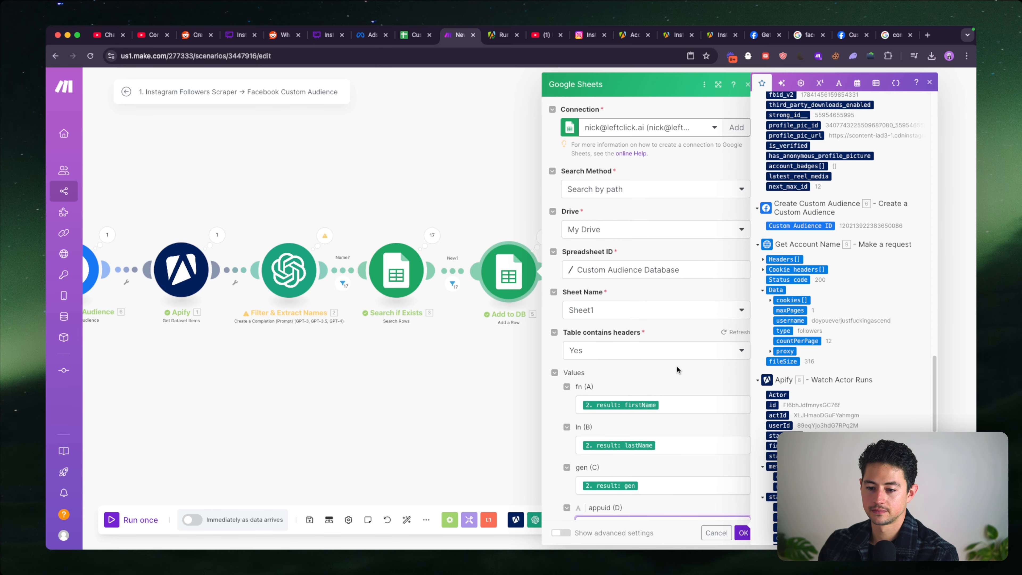
{"action": "scroll", "coordinate": [677, 367], "scroll_direction": "down", "scroll_amount": 15}
{"action": "left_click", "coordinate": [742, 533]}
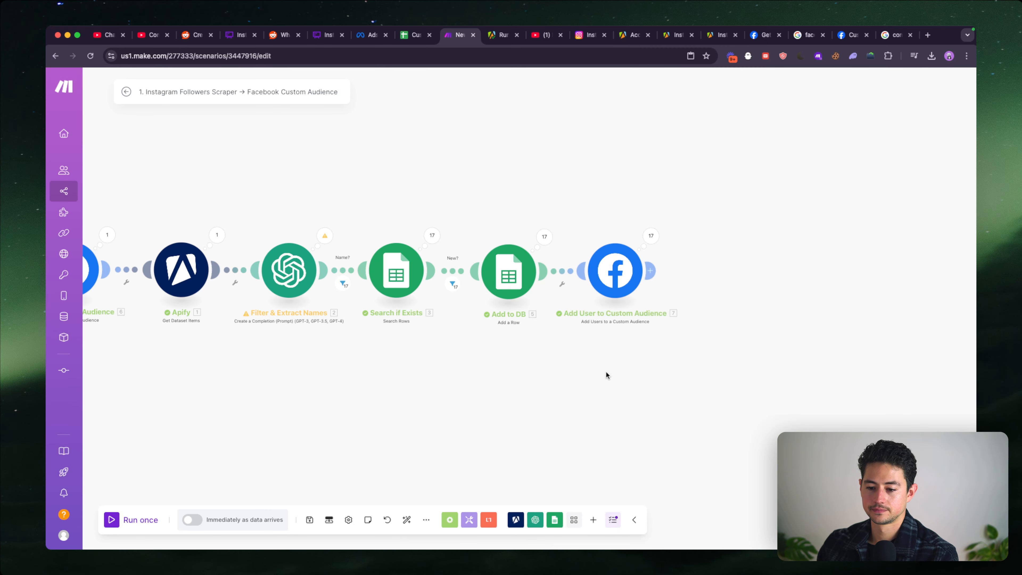
- Check the column headers in the Custom Audience Database sheet and the condition of the Name? filter in Make
{"action": "key", "text": "ctrl+shift+Tab"}
{"action": "scroll", "coordinate": [530, 284], "scroll_direction": "up", "scroll_amount": 5}
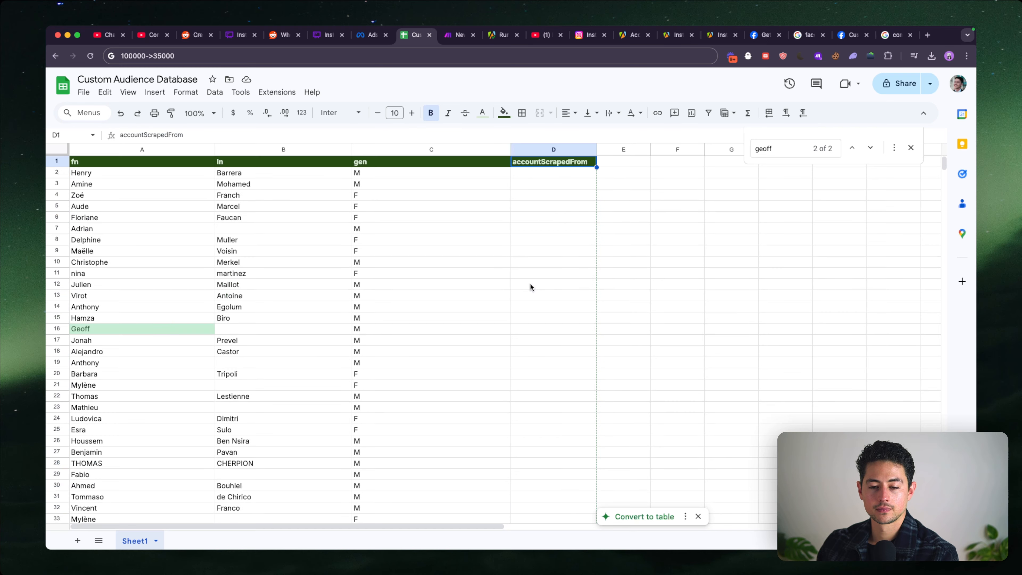
{"action": "key", "text": "ctrl+Tab"}
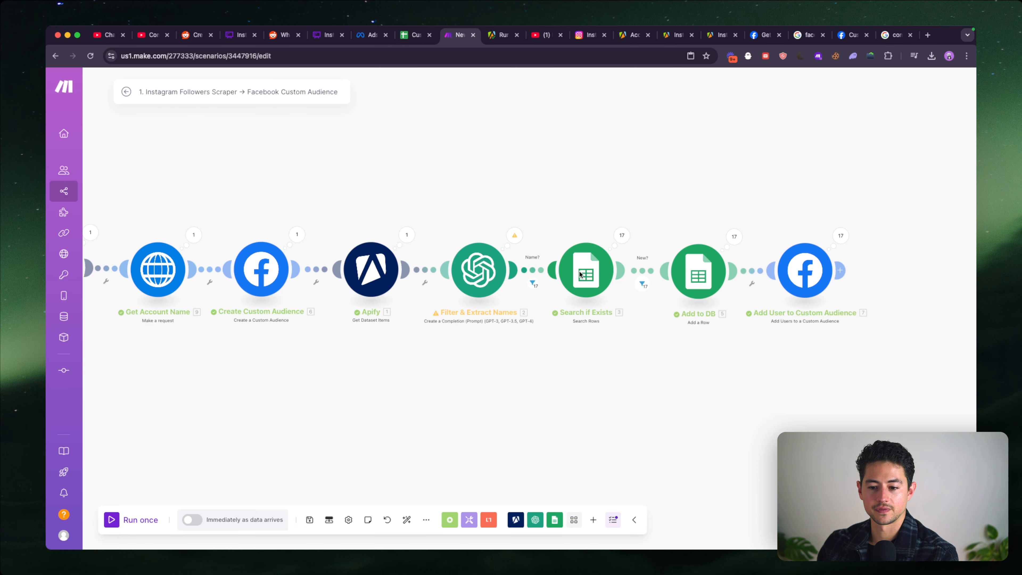
{"action": "left_click", "coordinate": [544, 269]}
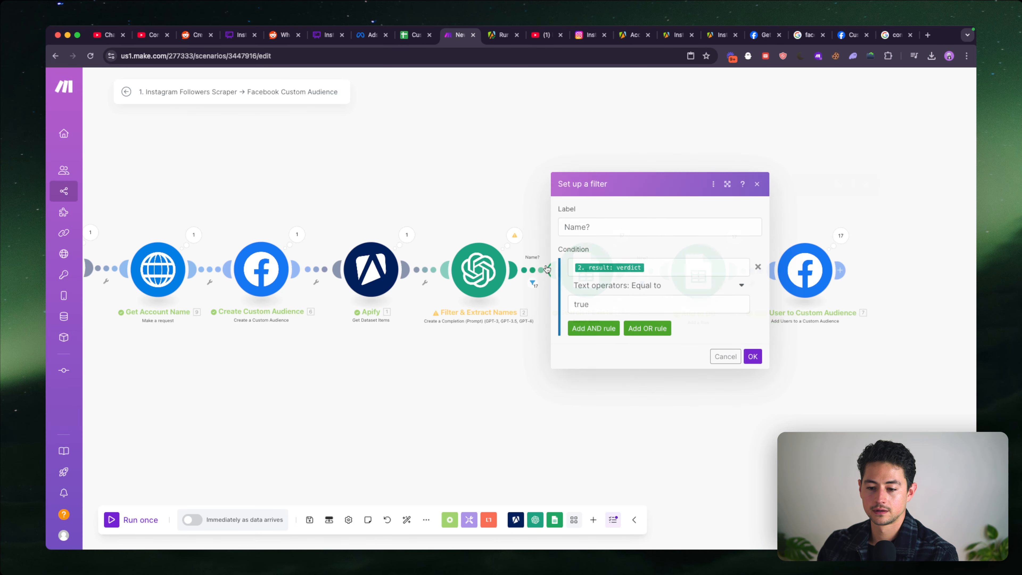
{"action": "left_click", "coordinate": [526, 204]}
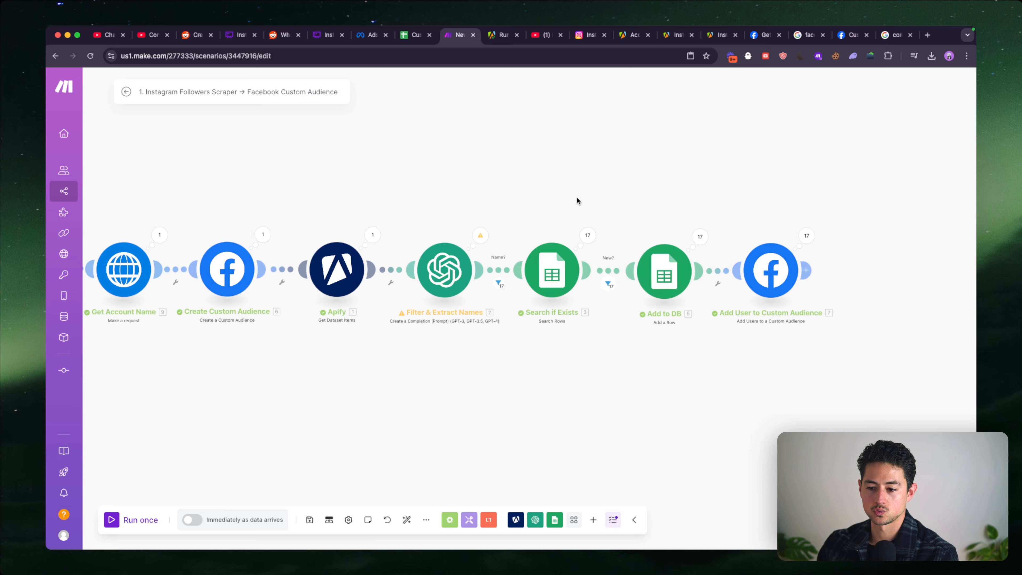
{"action": "left_click", "coordinate": [546, 267]}
{"action": "left_click", "coordinate": [435, 269]}
{"action": "left_click", "coordinate": [517, 168]}
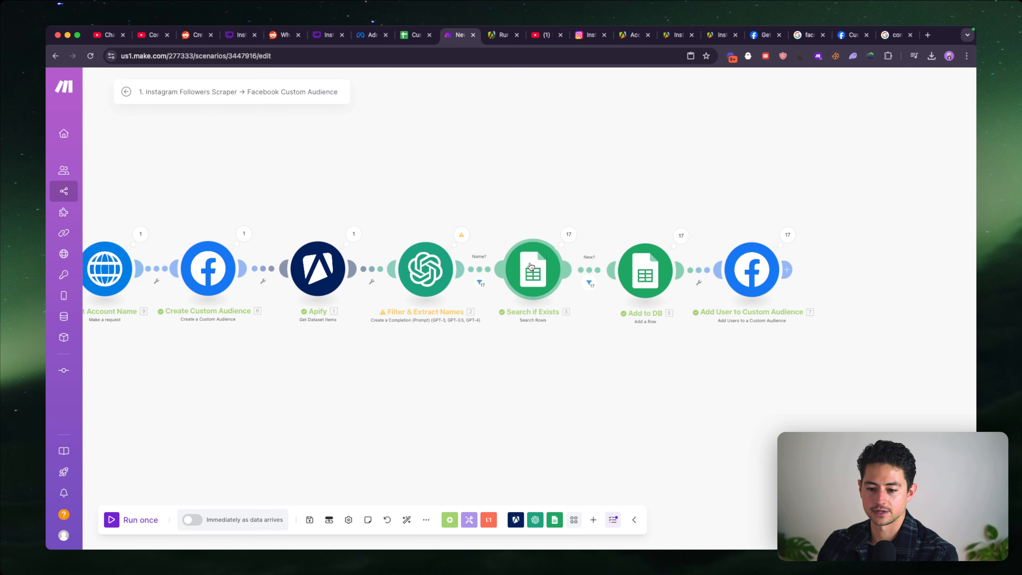
- Remove the accountScrapedFrom (D) rule from the Search if Exists module's filter
{"action": "left_click", "coordinate": [530, 266]}
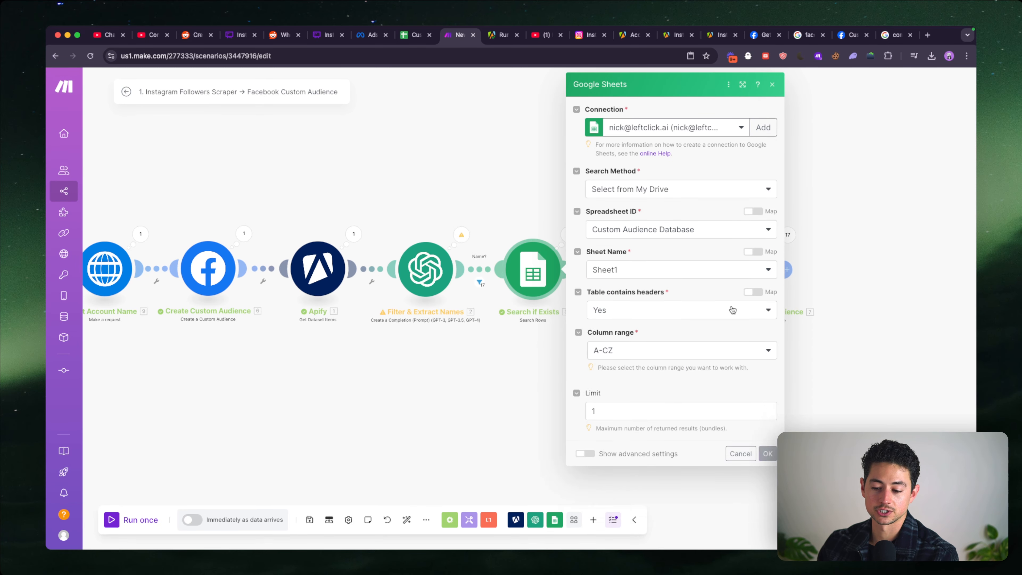
{"action": "scroll", "coordinate": [700, 301], "scroll_direction": "down", "scroll_amount": 5}
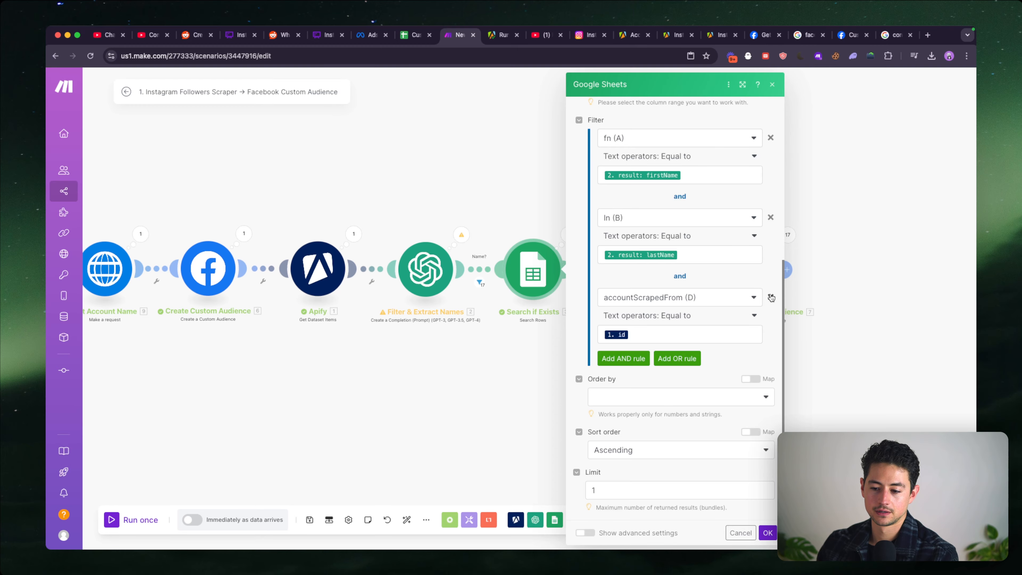
{"action": "left_click", "coordinate": [728, 334]}
{"action": "key", "text": "BackSpace"}
{"action": "scroll", "coordinate": [872, 334], "scroll_direction": "down", "scroll_amount": 10}
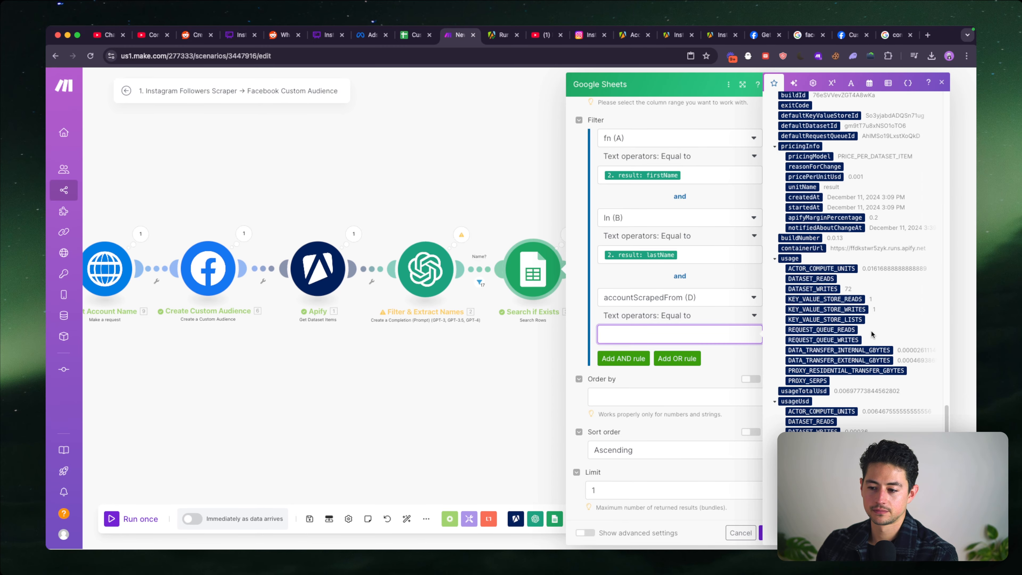
{"action": "scroll", "coordinate": [872, 334], "scroll_direction": "up", "scroll_amount": 8}
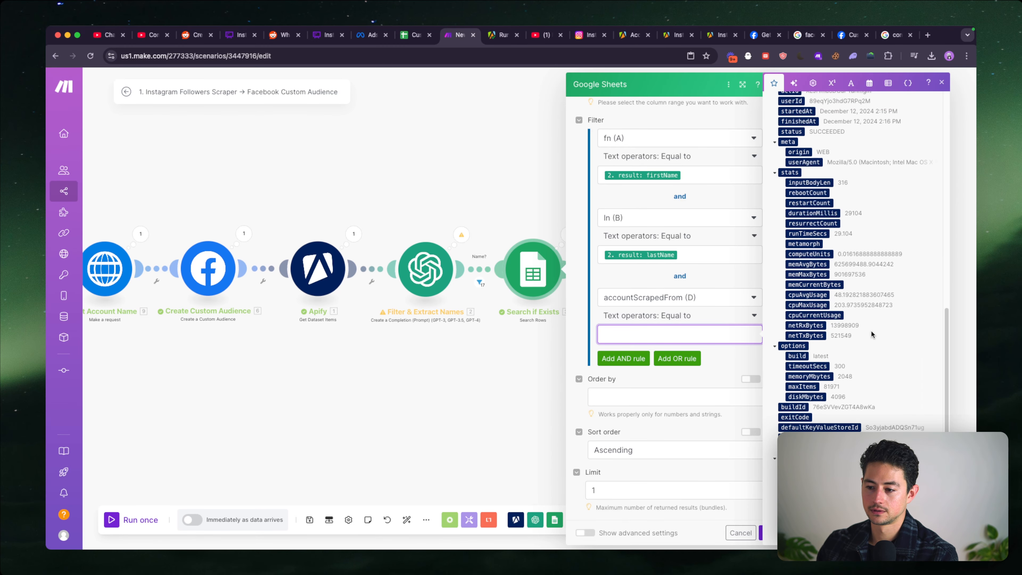
{"action": "left_click", "coordinate": [737, 277]}
{"action": "left_click", "coordinate": [769, 297]}
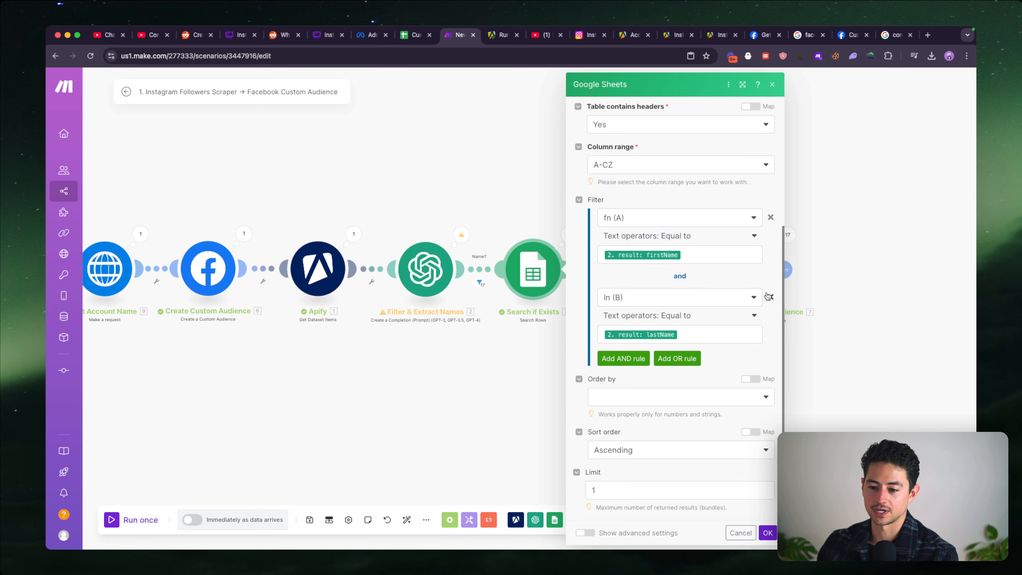
- Add an AND rule to the Search if Exists filter matching gen (C) to the extracted gen result, and save the module
{"action": "left_click", "coordinate": [630, 357]}
{"action": "scroll", "coordinate": [663, 356], "scroll_direction": "down", "scroll_amount": 3}
{"action": "left_click", "coordinate": [668, 311]}
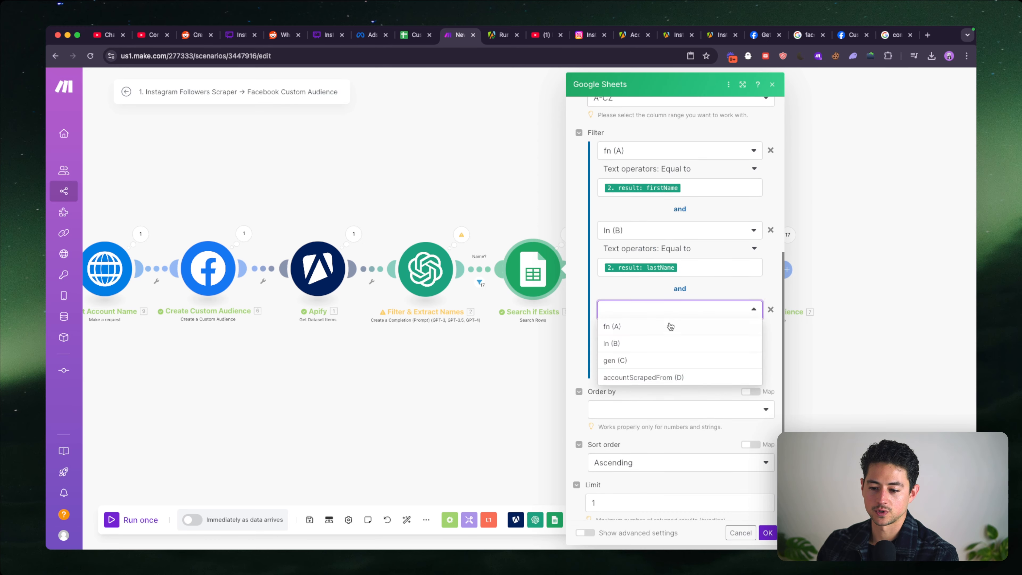
{"action": "left_click", "coordinate": [650, 358]}
{"action": "left_click", "coordinate": [660, 348]}
{"action": "scroll", "coordinate": [810, 252], "scroll_direction": "down", "scroll_amount": 1}
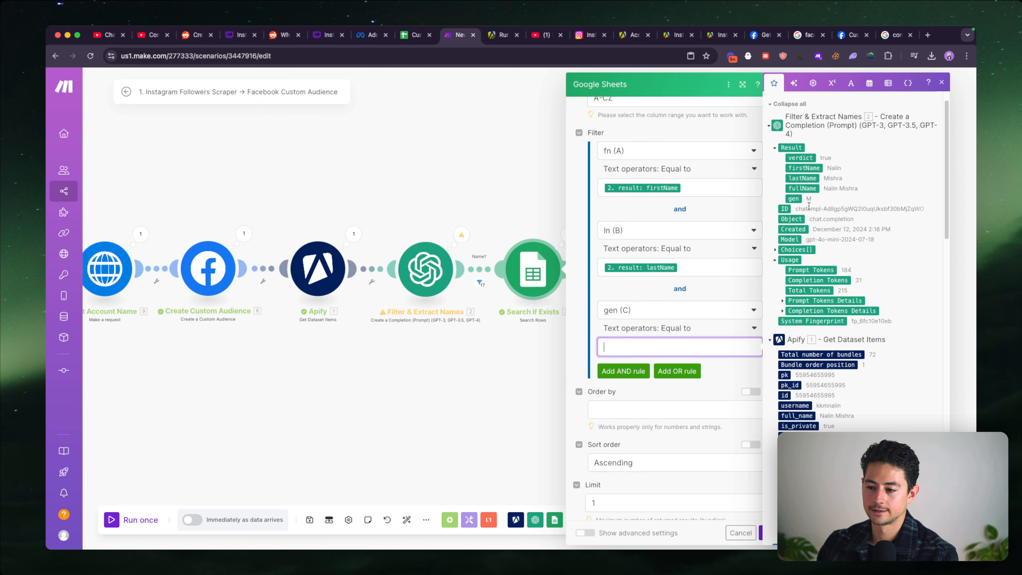
{"action": "left_click", "coordinate": [794, 198]}
{"action": "left_click", "coordinate": [732, 379]}
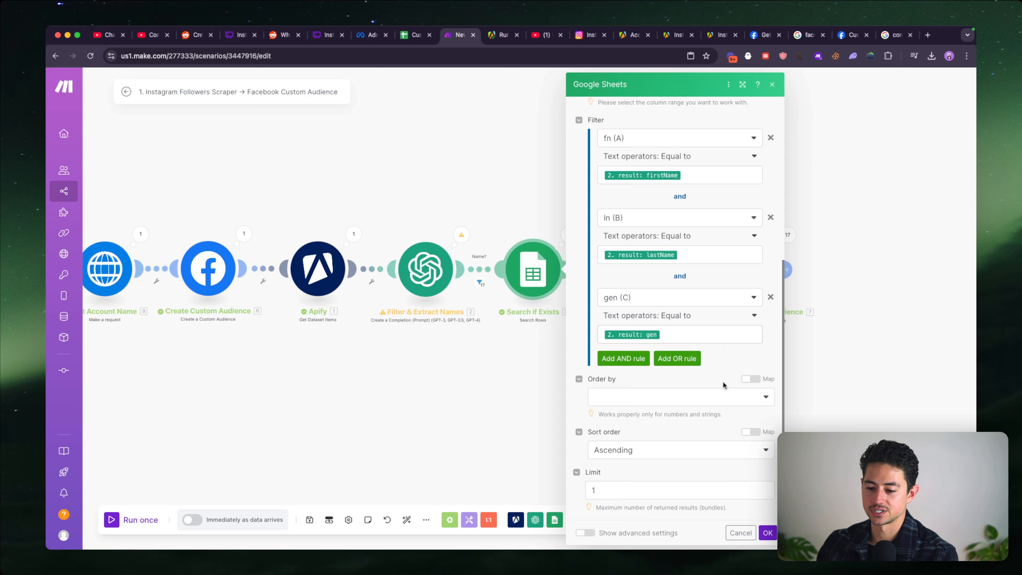
{"action": "left_click", "coordinate": [768, 532]}
- Run the Instagram Followers Scraper → Facebook Custom Audience scenario once
{"action": "left_click_drag", "start_coordinate": [659, 424], "coordinate": [745, 421]}
{"action": "scroll", "coordinate": [770, 423], "scroll_direction": "down", "scroll_amount": 3}
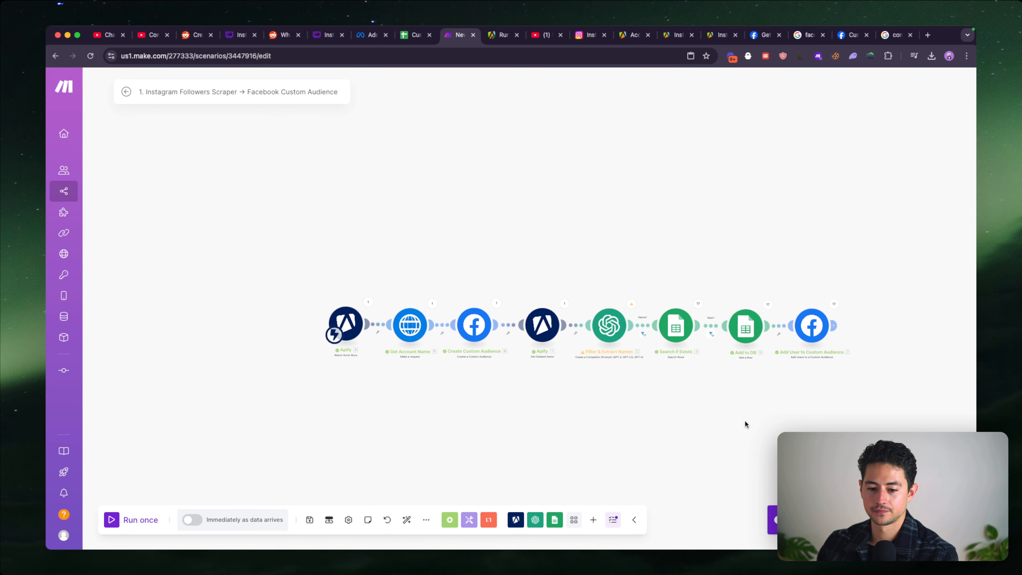
{"action": "left_click_drag", "start_coordinate": [590, 392], "coordinate": [532, 392]}
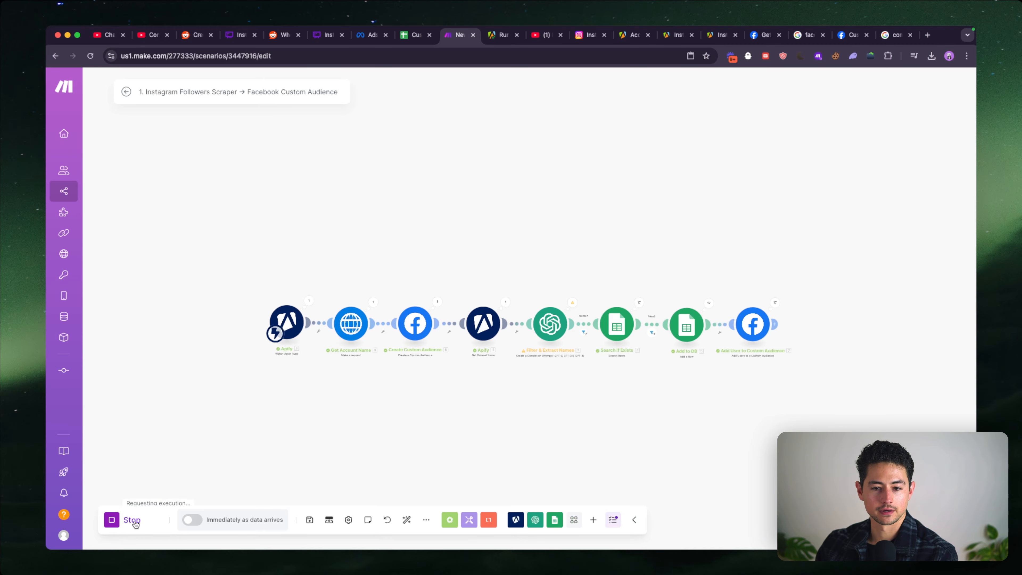
{"action": "scroll", "coordinate": [276, 344], "scroll_direction": "up", "scroll_amount": 3}
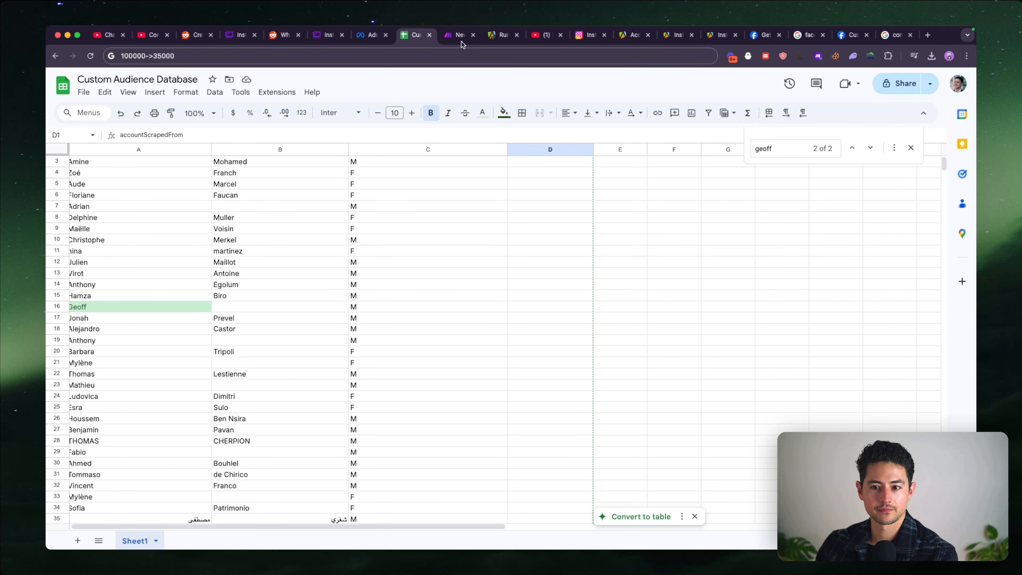
- Switch to Apify, start a new run of the Instagram Followers and Following Scrapper actor, and return to the Make scenario
{"action": "left_click", "coordinate": [501, 35]}
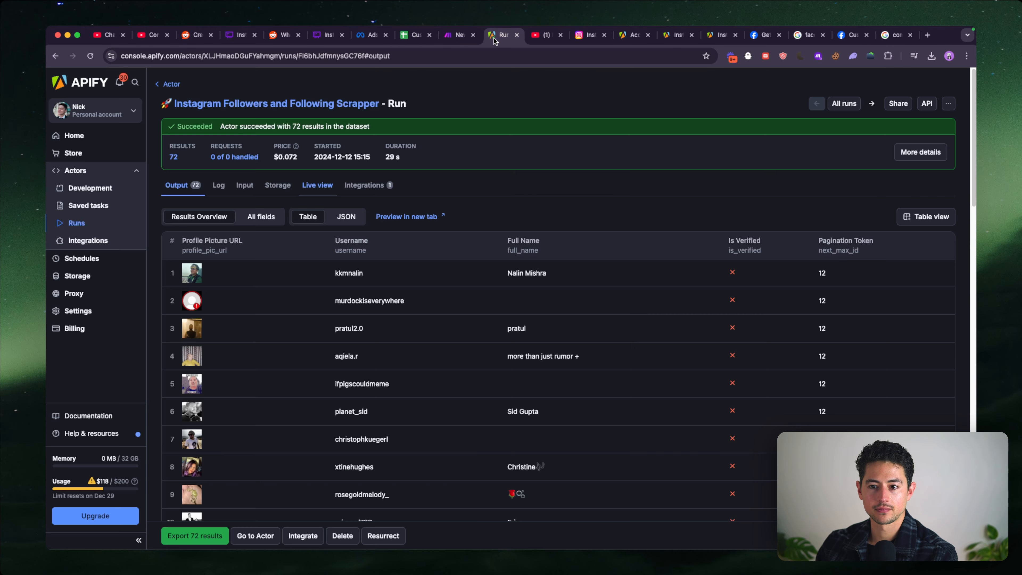
{"action": "left_click", "coordinate": [183, 106]}
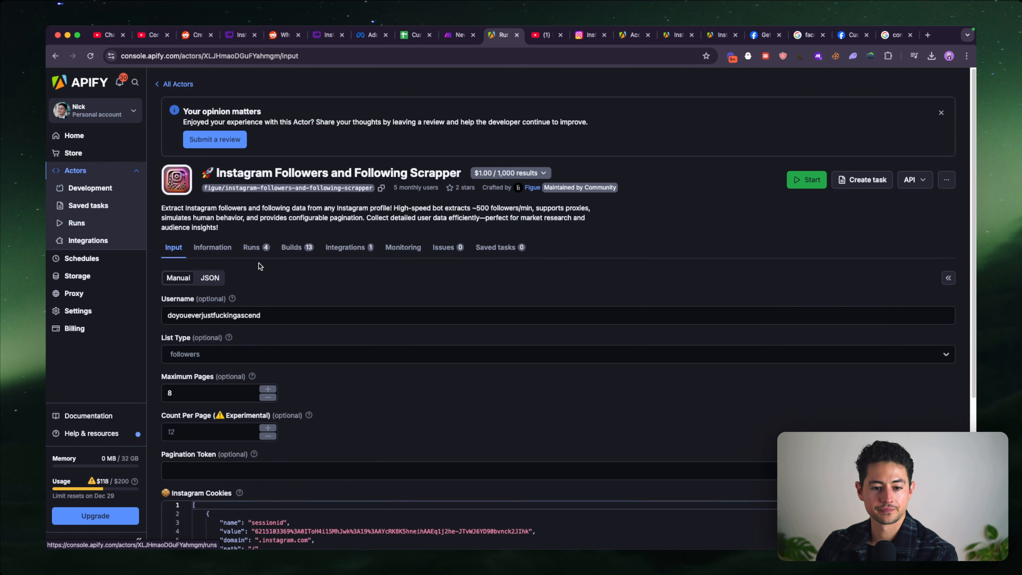
{"action": "scroll", "coordinate": [259, 263], "scroll_direction": "down", "scroll_amount": 4}
{"action": "left_click", "coordinate": [186, 542]}
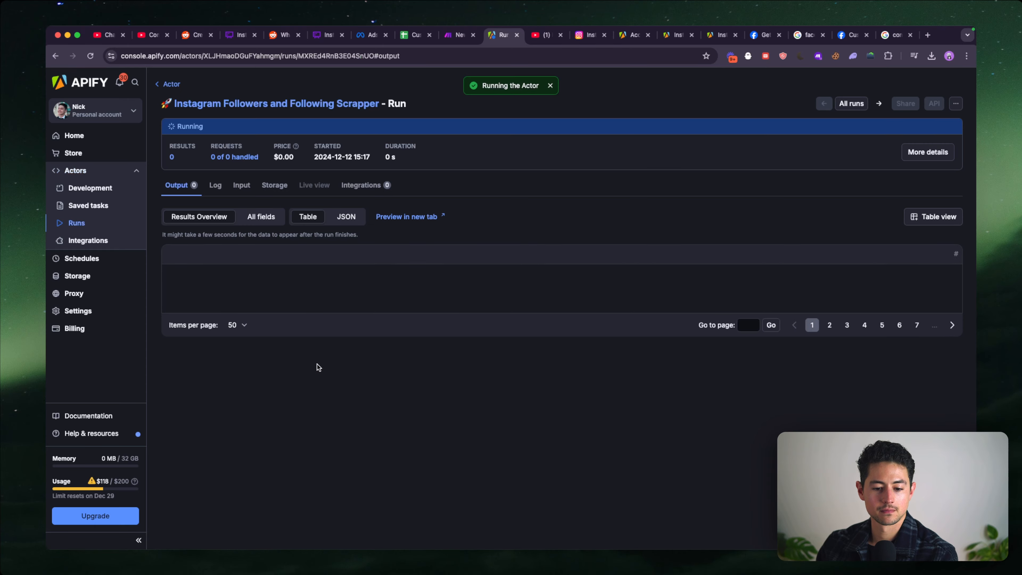
{"action": "left_click", "coordinate": [460, 36]}
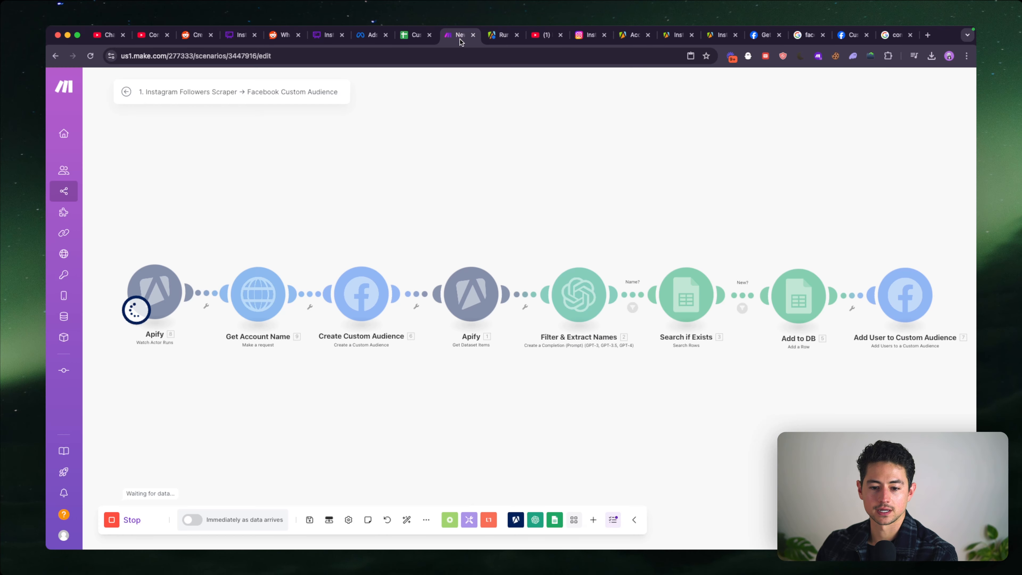
- In the Custom Audience Database sheet, clear all records from row 3 down, keeping the header and row 2
{"action": "left_click", "coordinate": [418, 37]}
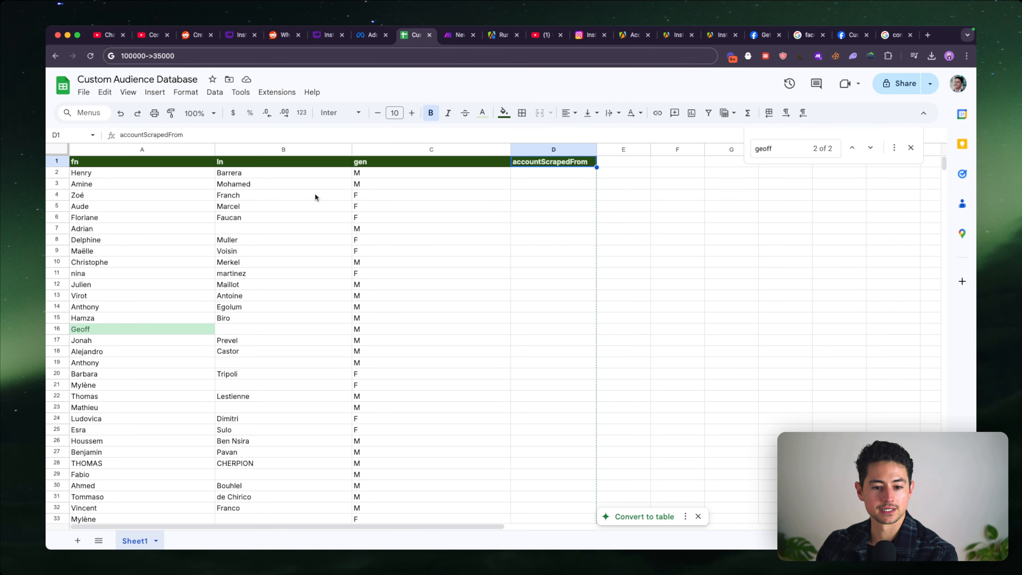
{"action": "left_click", "coordinate": [190, 184]}
{"action": "scroll", "coordinate": [517, 261], "scroll_direction": "down", "scroll_amount": 20}
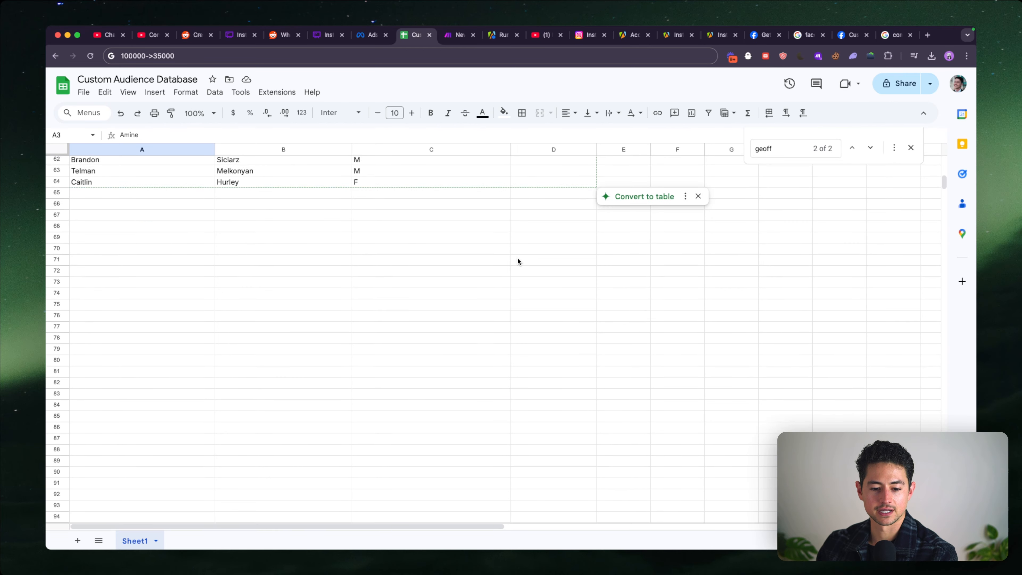
{"action": "scroll", "coordinate": [518, 262], "scroll_direction": "up", "scroll_amount": 3}
{"action": "scroll", "coordinate": [517, 261], "scroll_direction": "up", "scroll_amount": 1}
{"action": "left_click", "coordinate": [547, 323], "text": "shift"}
{"action": "key", "text": "Delete"}
{"action": "left_click", "coordinate": [309, 336]}
{"action": "key", "text": "super+Up"}
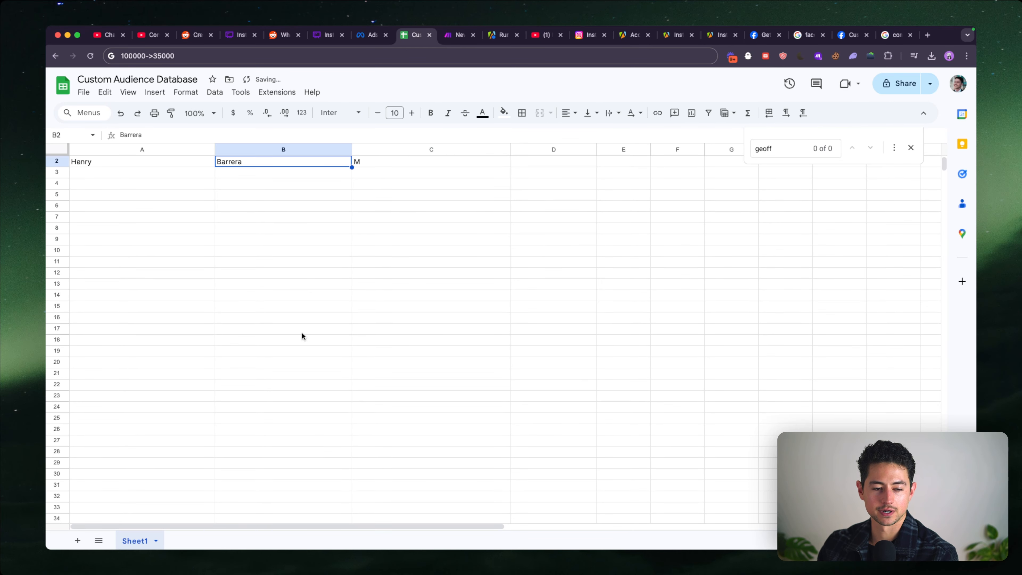
- Enter figue_io as the accountScrapedFrom value in cell D2
{"action": "key", "text": "super+Up"}
{"action": "key", "text": "Down"}
{"action": "key", "text": "Right"}
{"action": "key", "text": "Right"}
{"action": "type", "text": "f"}
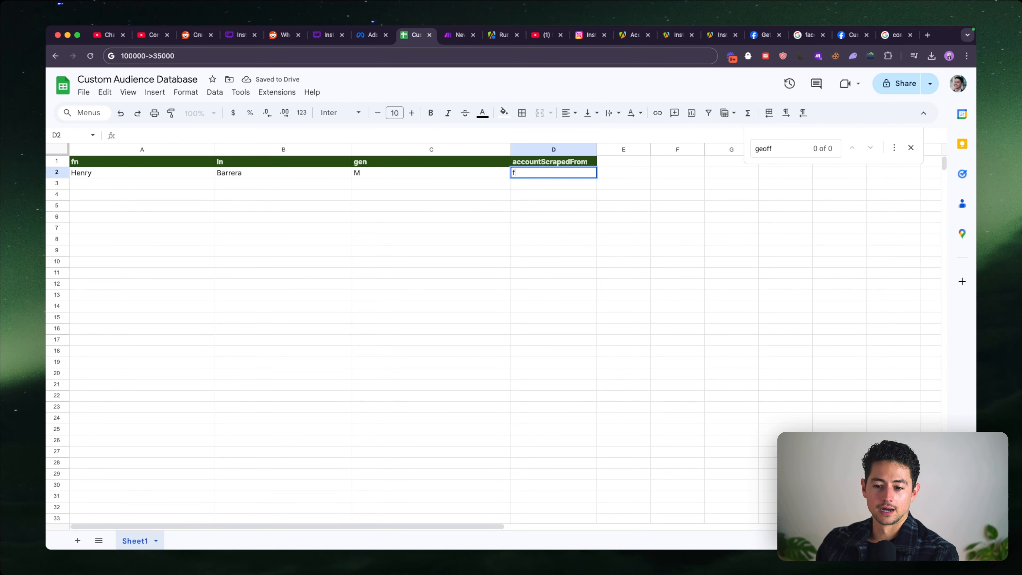
{"action": "type", "text": "igue_io"}
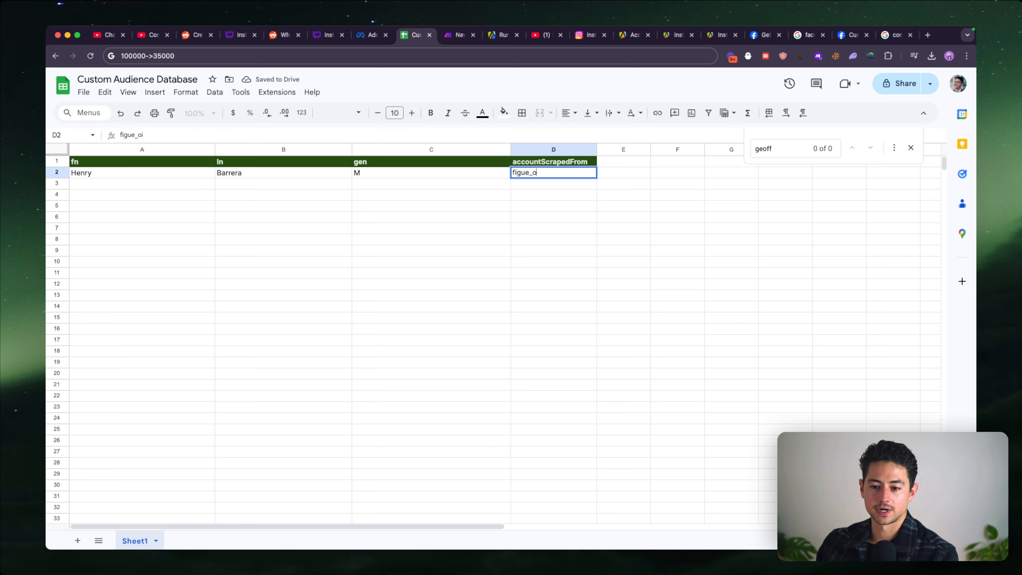
{"action": "key", "text": "BackSpace"}
{"action": "type", "text": "io"}
{"action": "key", "text": "Return"}
- Examine the header row and the remaining record in row 2 across columns A to D, and return to the Make scenario
{"action": "key", "text": "Left"}
{"action": "key", "text": "Left"}
{"action": "key", "text": "Left"}
{"action": "key", "text": "Up"}
{"action": "key", "text": "Up"}
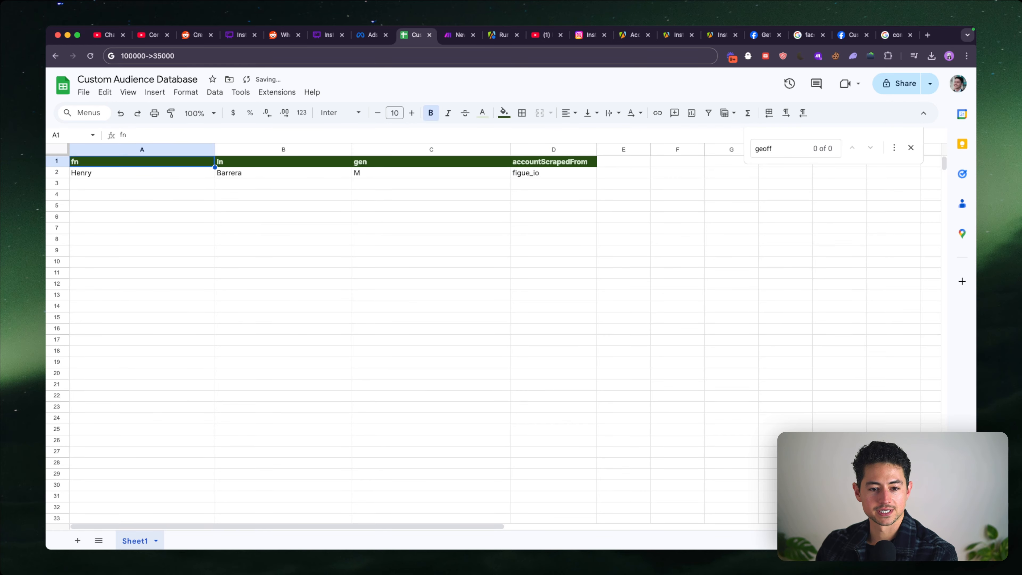
{"action": "key", "text": "shift+Right"}
{"action": "key", "text": "shift+Right"}
{"action": "key", "text": "shift+Right"}
{"action": "left_click", "coordinate": [187, 172]}
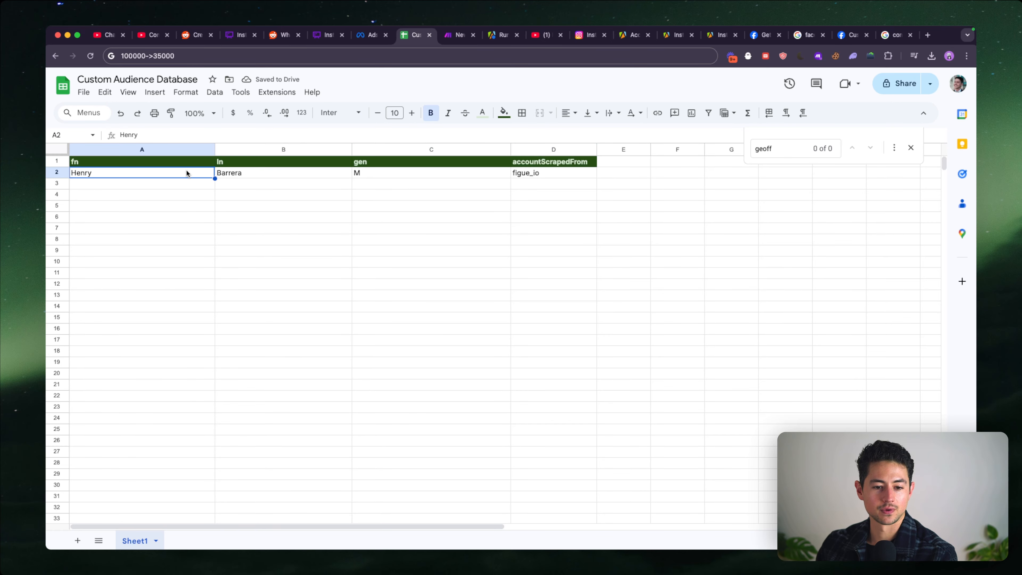
{"action": "left_click", "coordinate": [352, 210]}
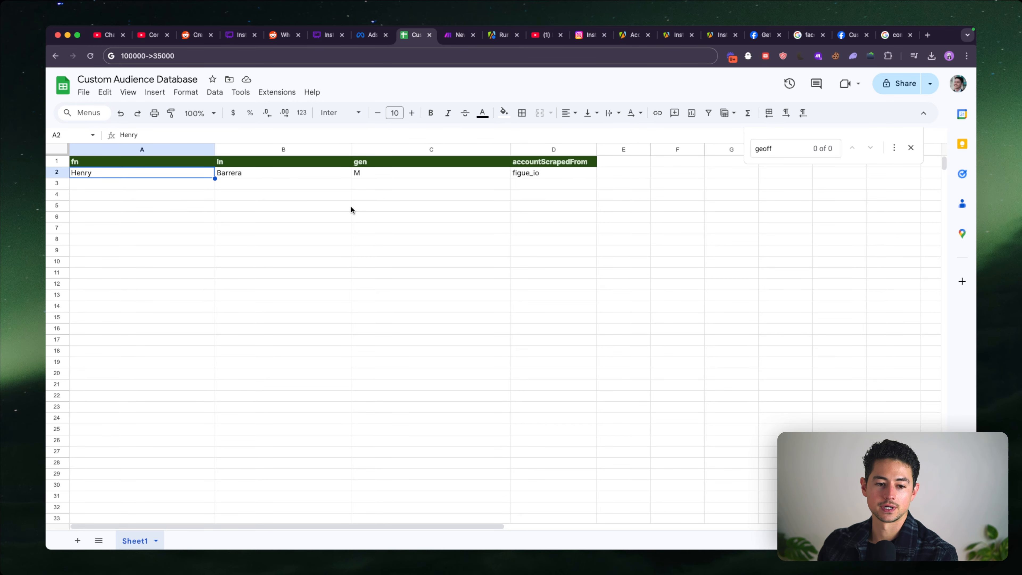
{"action": "key", "text": "Up"}
{"action": "key", "text": "Right"}
{"action": "key", "text": "Right"}
{"action": "key", "text": "Right"}
{"action": "key", "text": "Left"}
{"action": "key", "text": "Left"}
{"action": "key", "text": "Left"}
{"action": "key", "text": "Down"}
{"action": "key", "text": "Right"}
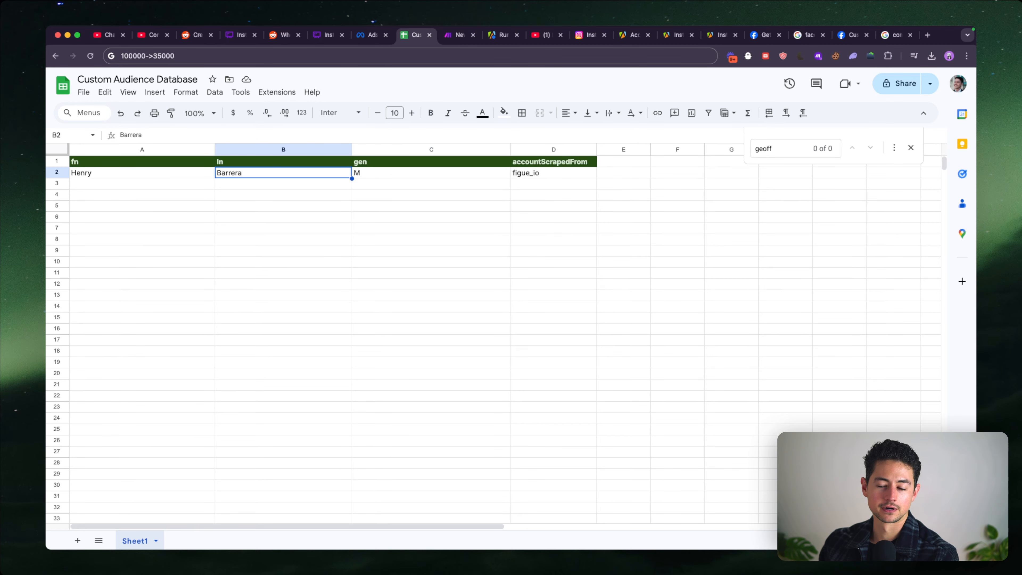
{"action": "key", "text": "Right"}
{"action": "key", "text": "Right"}
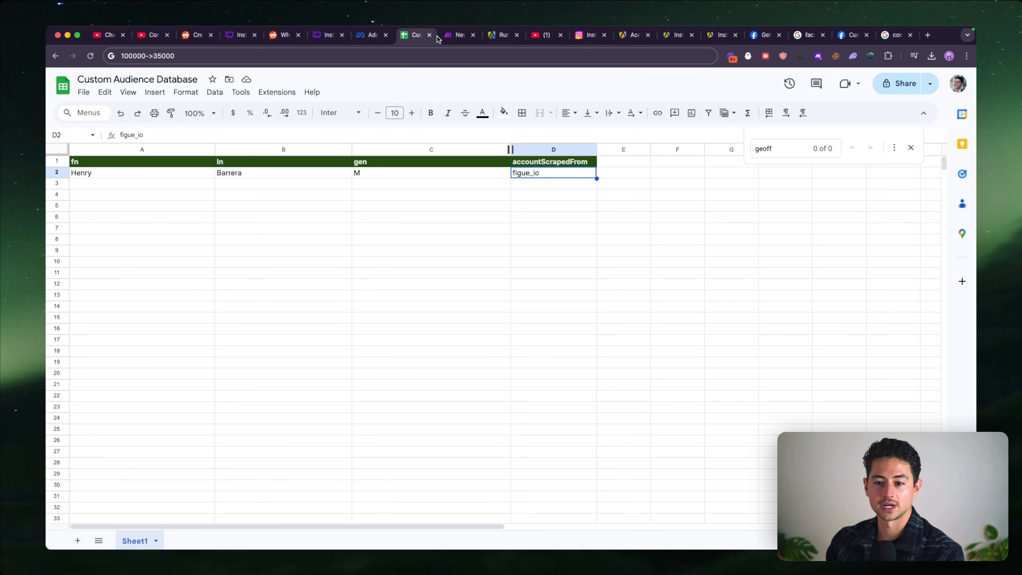
{"action": "left_click", "coordinate": [455, 35]}
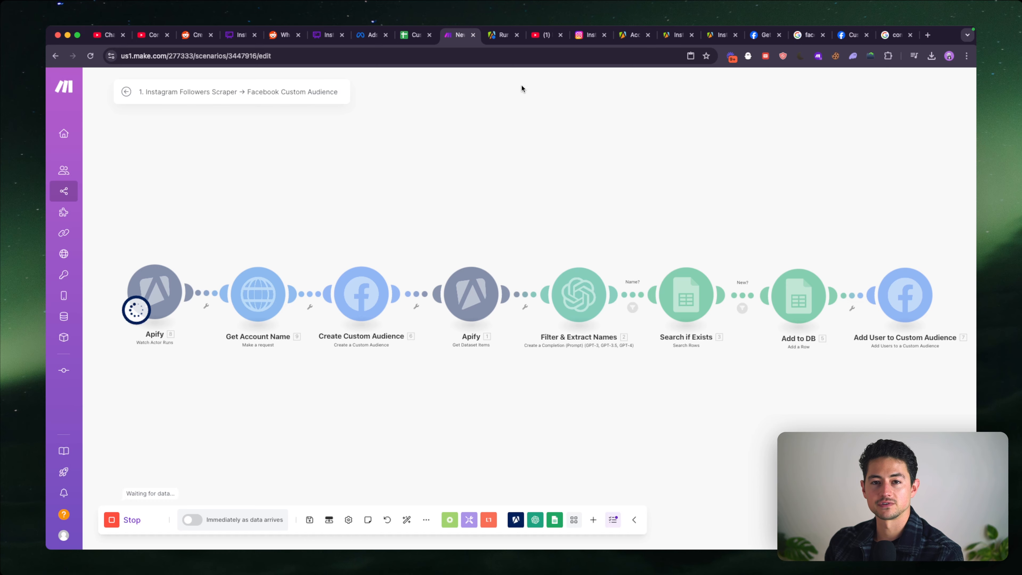
{"action": "left_click_drag", "start_coordinate": [882, 247], "coordinate": [600, 266]}
{"action": "scroll", "coordinate": [562, 277], "scroll_direction": "up", "scroll_amount": 5}
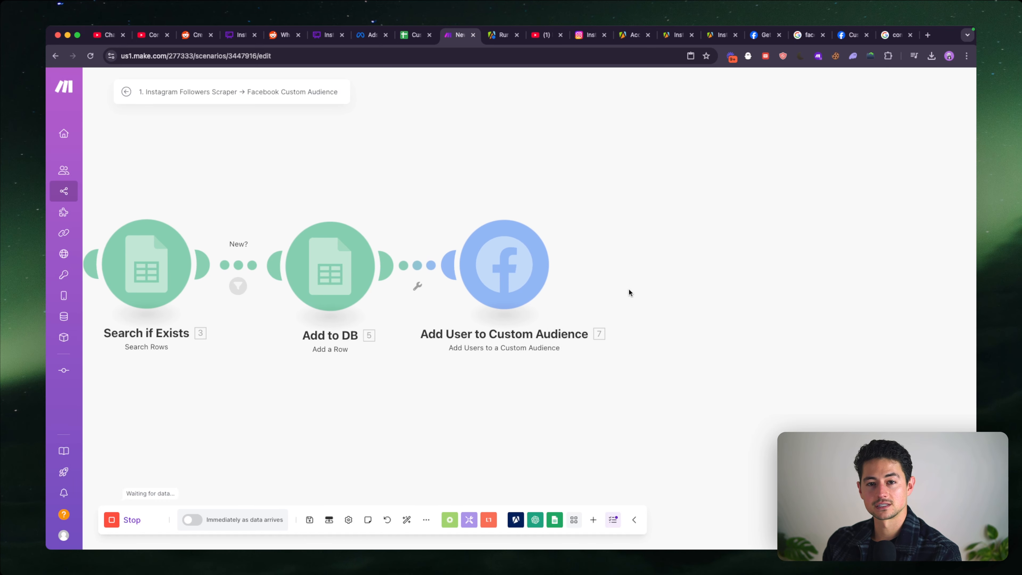
{"action": "scroll", "coordinate": [629, 289], "scroll_direction": "down", "scroll_amount": 3}
{"action": "scroll", "coordinate": [552, 235], "scroll_direction": "down", "scroll_amount": 6}
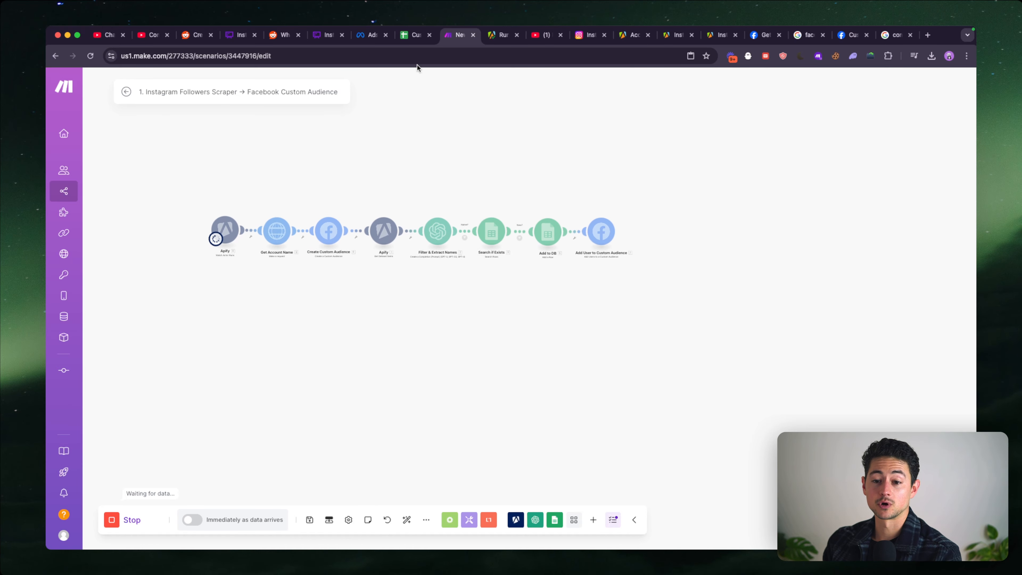
- Switch to the Custom Audience Database sheet and check the records the running scenario writes below row 2
{"action": "left_click", "coordinate": [416, 35]}
{"action": "left_click", "coordinate": [167, 173]}
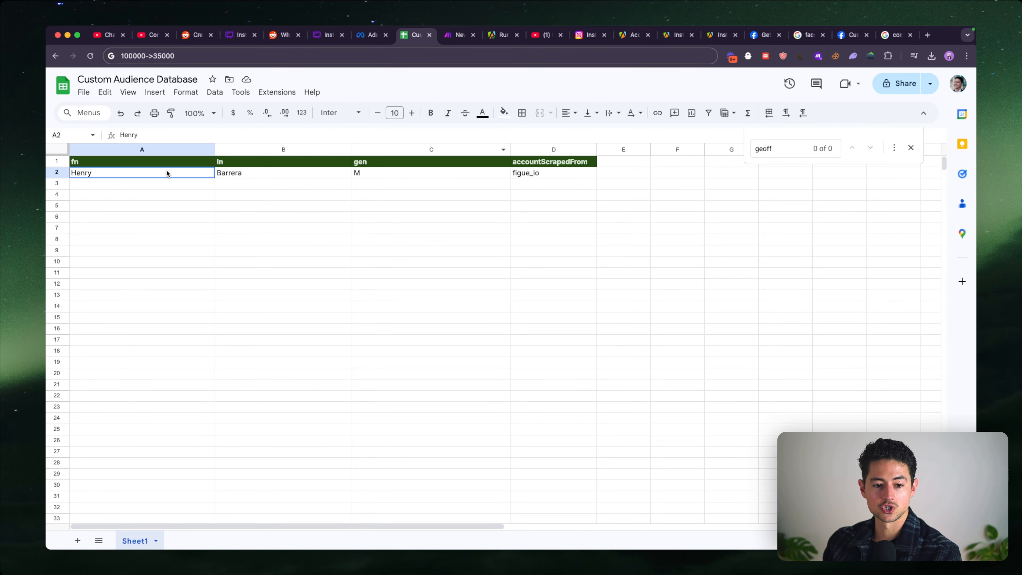
{"action": "scroll", "coordinate": [266, 205], "scroll_direction": "down", "scroll_amount": 2}
{"action": "left_click", "coordinate": [579, 365], "text": "shift"}
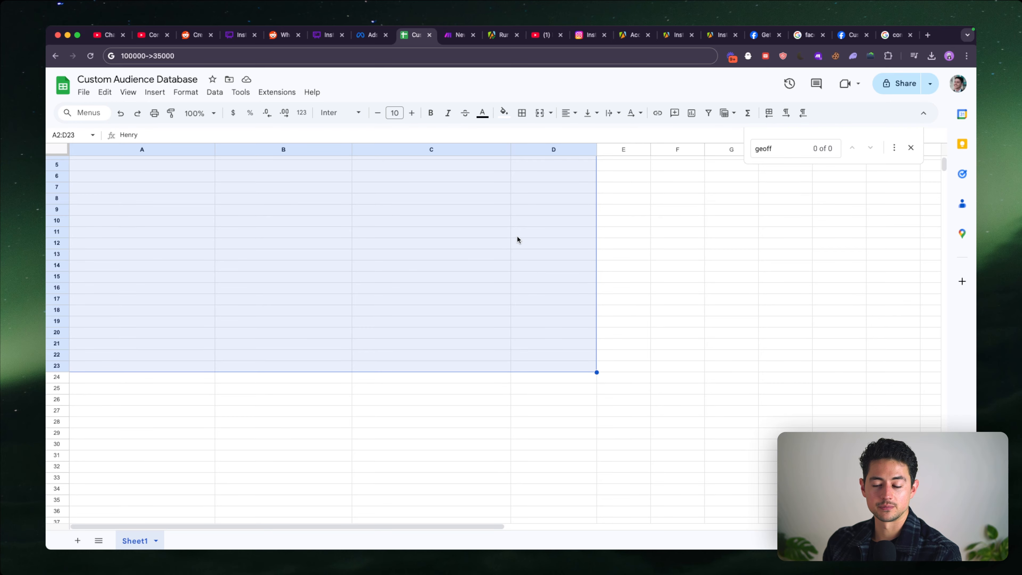
{"action": "scroll", "coordinate": [518, 239], "scroll_direction": "up", "scroll_amount": 2}
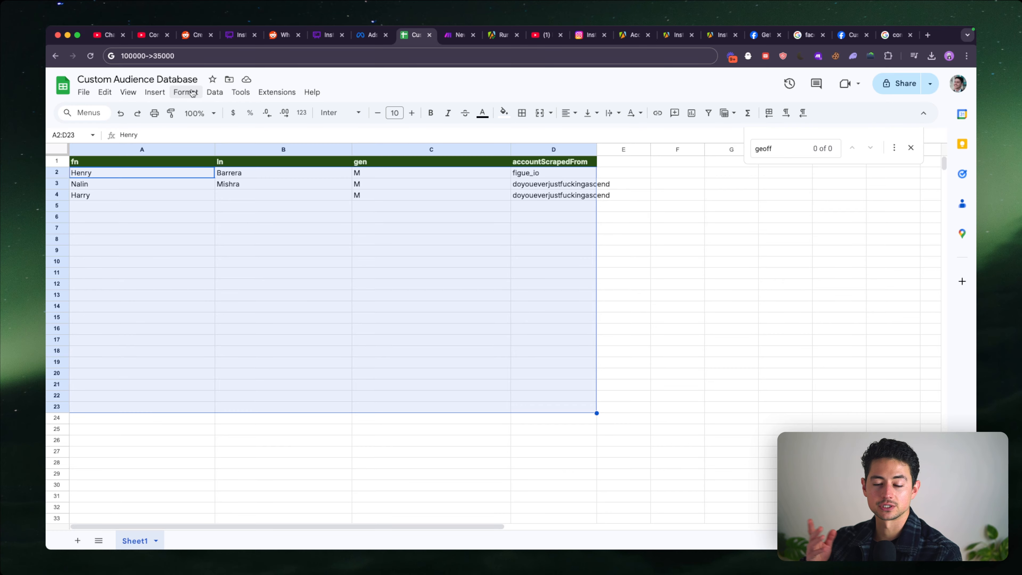
{"action": "left_click", "coordinate": [481, 224]}
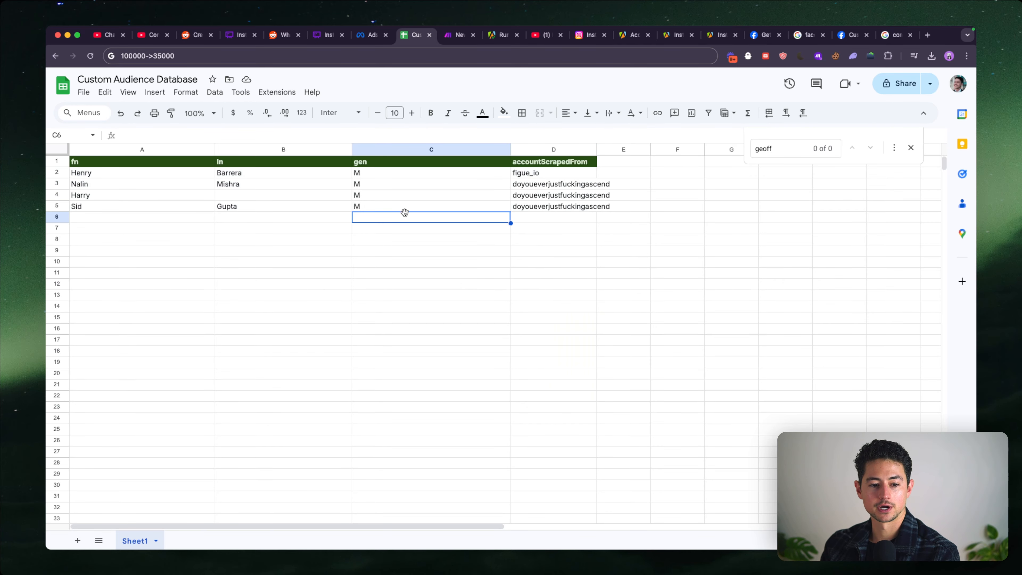
{"action": "left_click", "coordinate": [402, 195]}
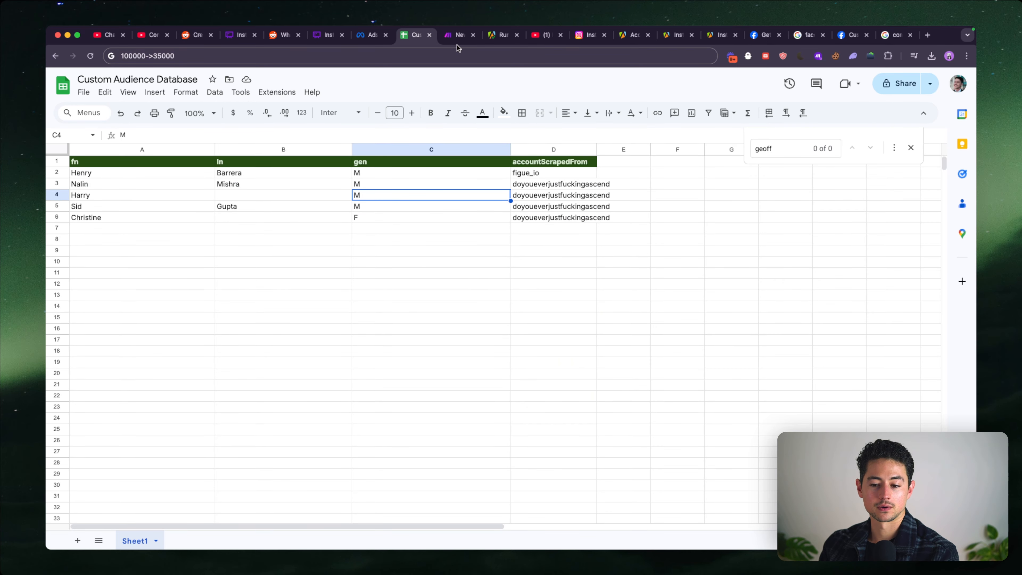
- Widen the accountScrapedFrom column D to fit its longest account name
{"action": "type", "text": "e"}
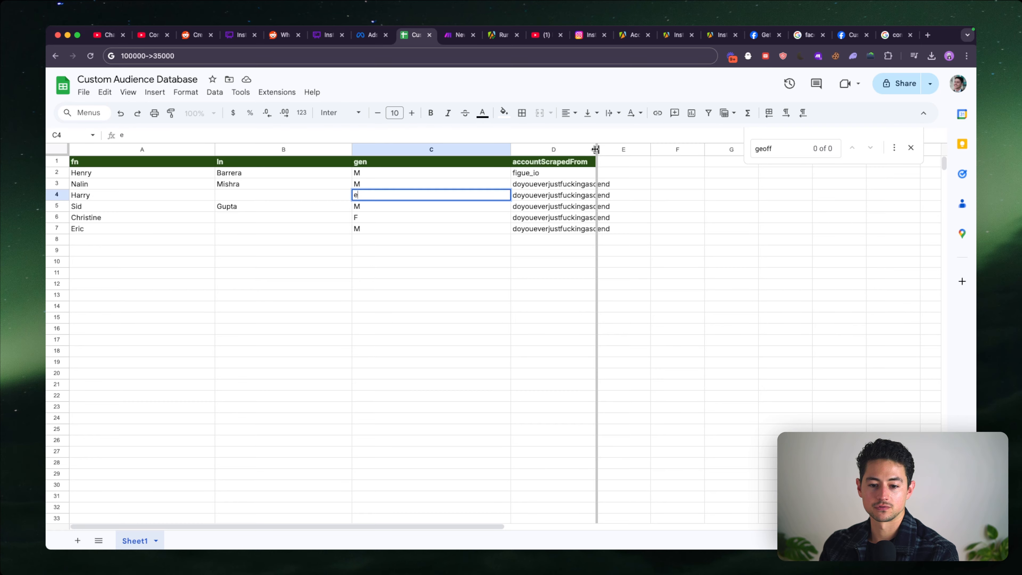
{"action": "key", "text": "Escape"}
{"action": "double_click", "coordinate": [595, 149]}
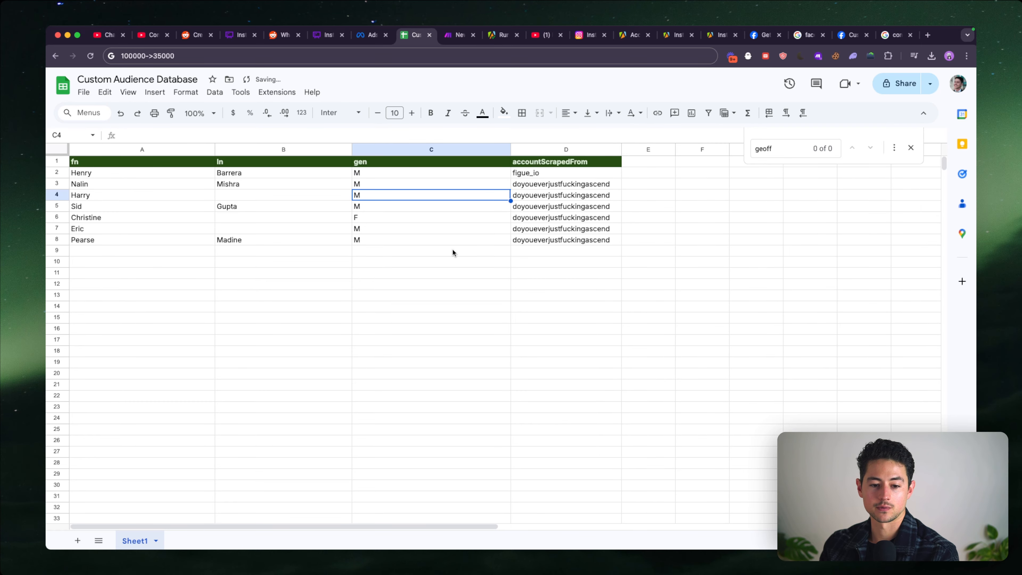
- Return to the Make scenario and examine the run progress of its modules, from Filter & Extract Names to Add User to Custom Audience
{"action": "left_click", "coordinate": [459, 36]}
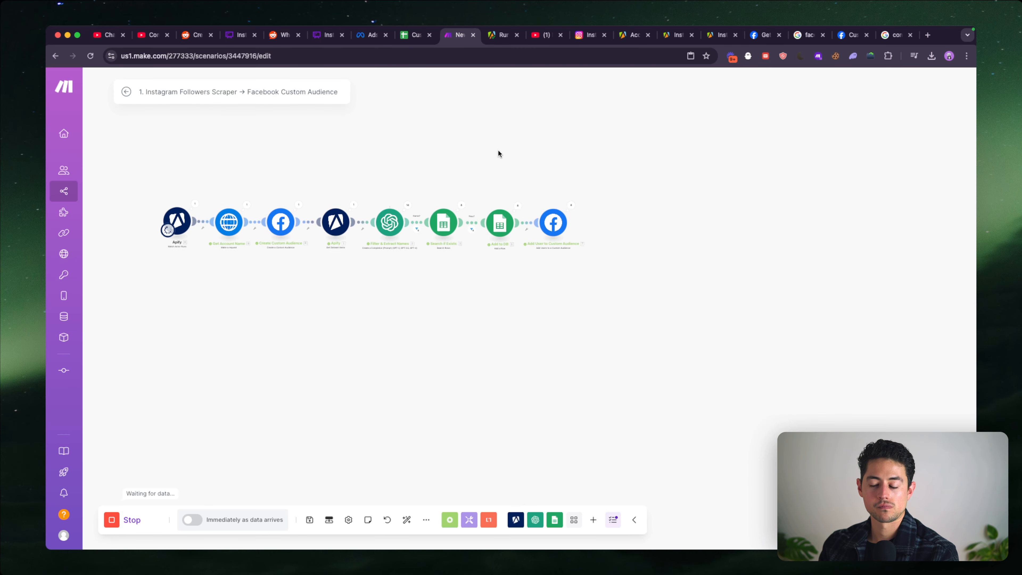
{"action": "scroll", "coordinate": [542, 224], "scroll_direction": "up", "scroll_amount": 5}
{"action": "scroll", "coordinate": [553, 240], "scroll_direction": "down", "scroll_amount": 6}
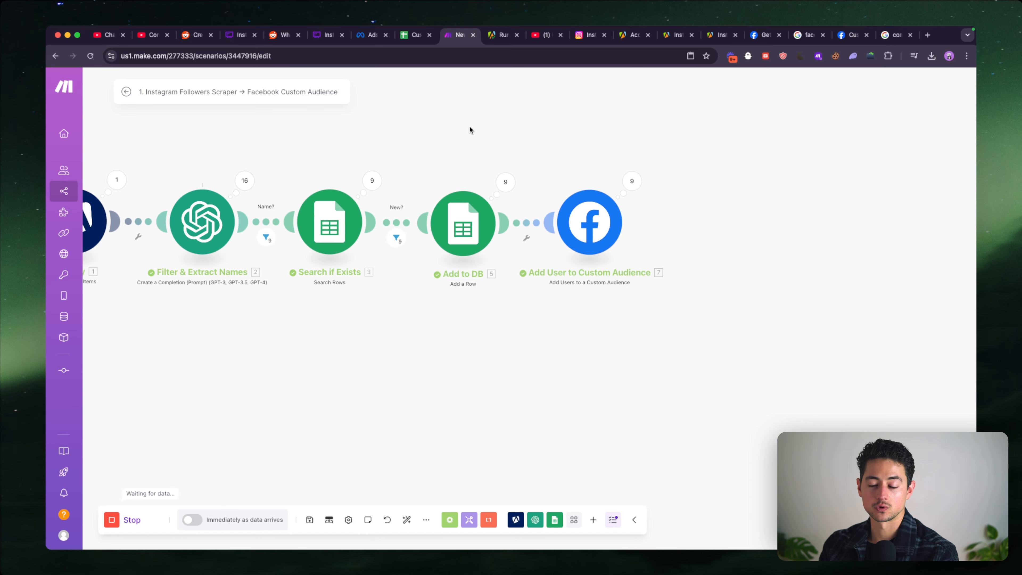
{"action": "scroll", "coordinate": [765, 157], "scroll_direction": "down", "scroll_amount": 2}
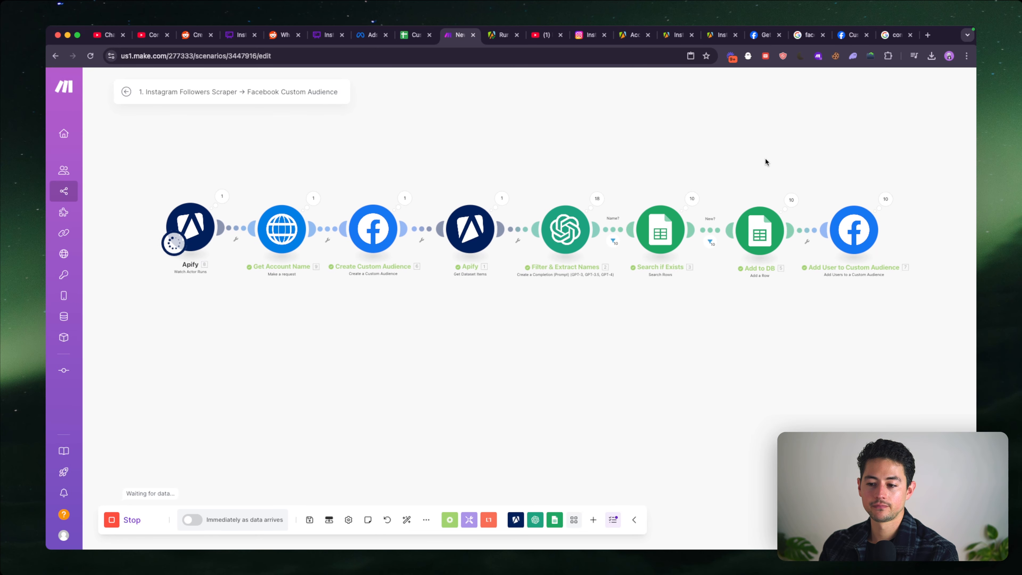
{"action": "scroll", "coordinate": [764, 157], "scroll_direction": "down", "scroll_amount": 2}
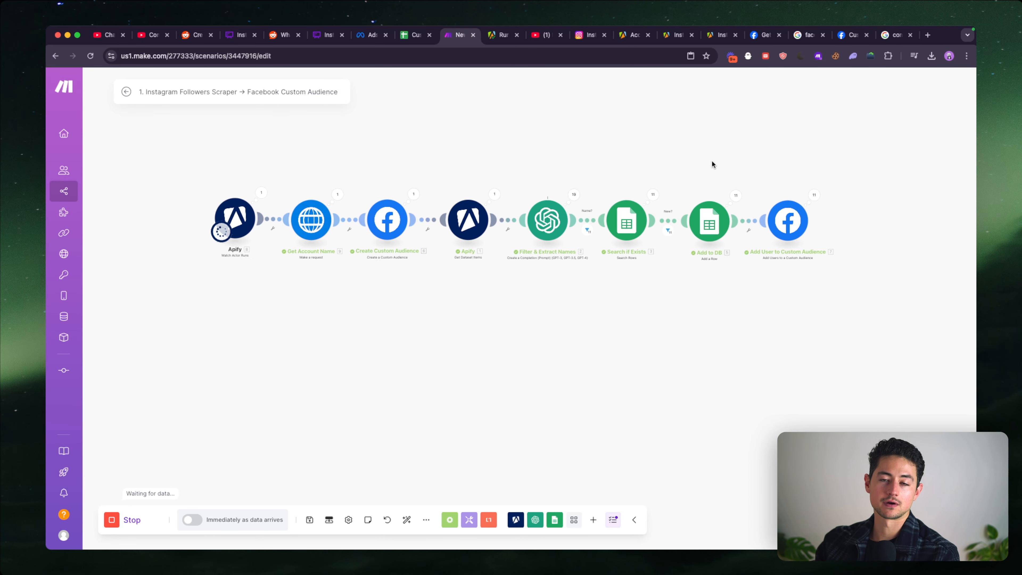